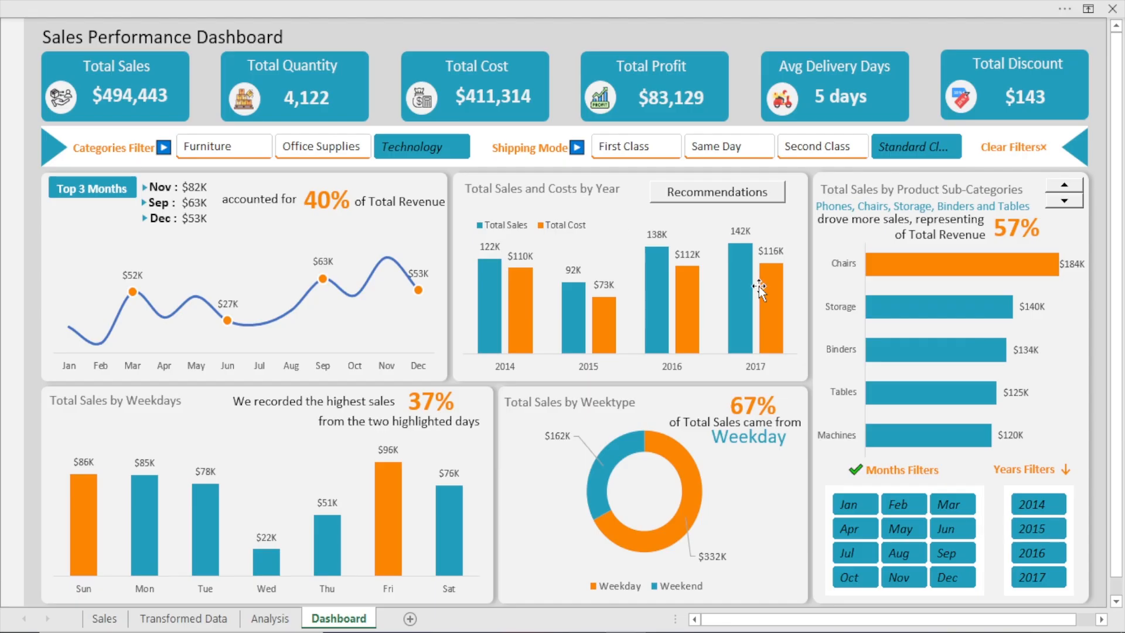
# Explore the dashboard by category for Office Supplies, Furniture and Technology, ending on Furniture with First Class shipping
pyautogui.click(309, 151)
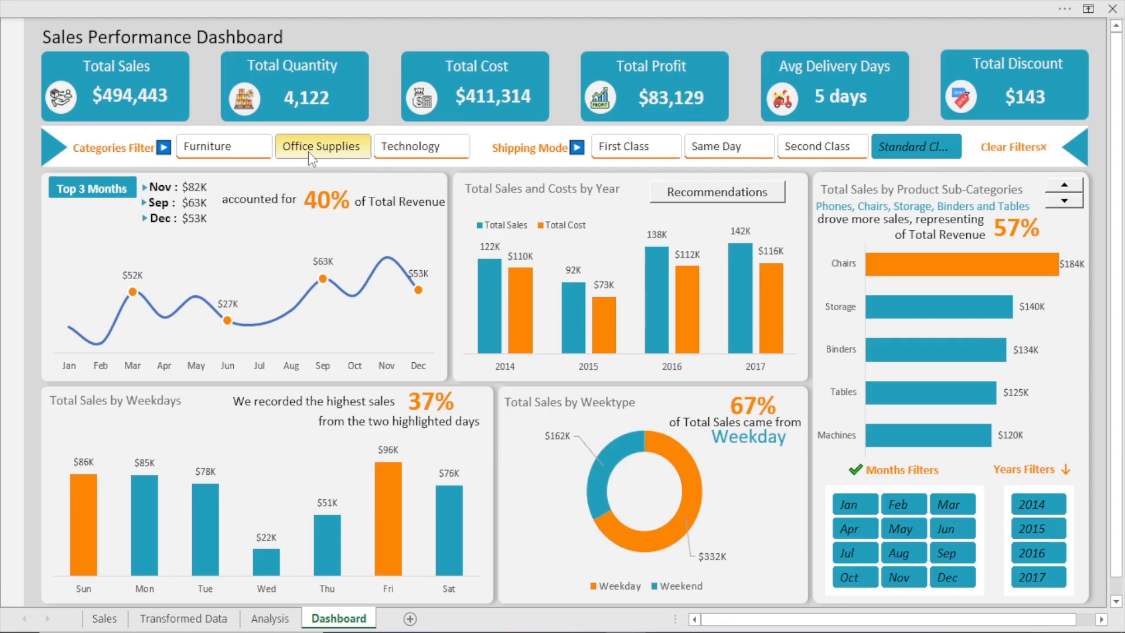
pyautogui.click(202, 153)
pyautogui.click(624, 147)
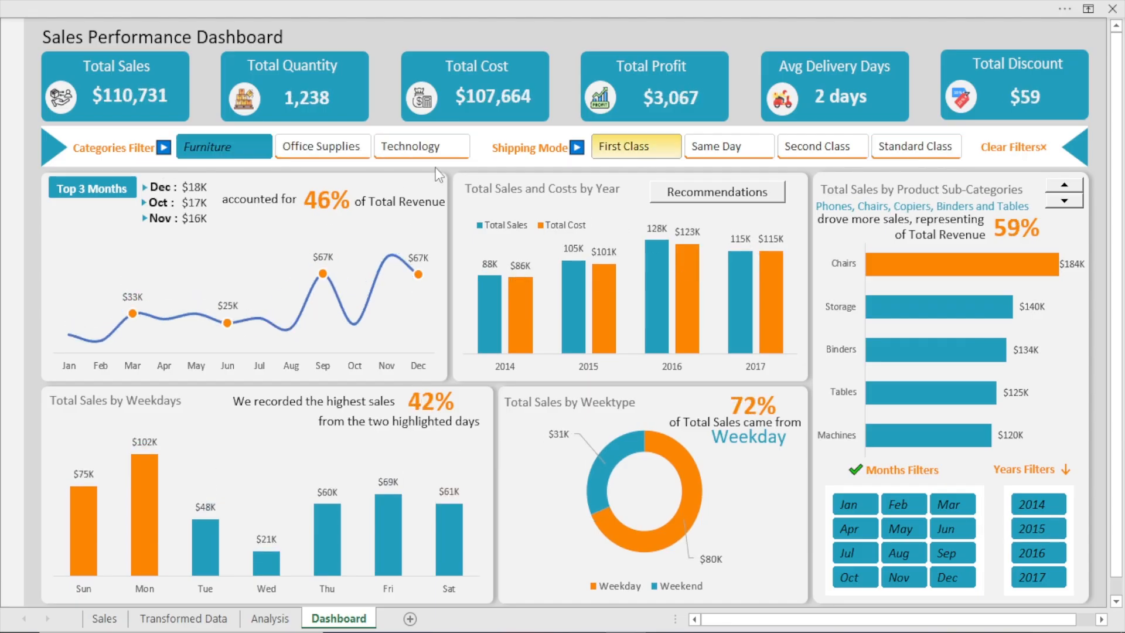
pyautogui.click(417, 151)
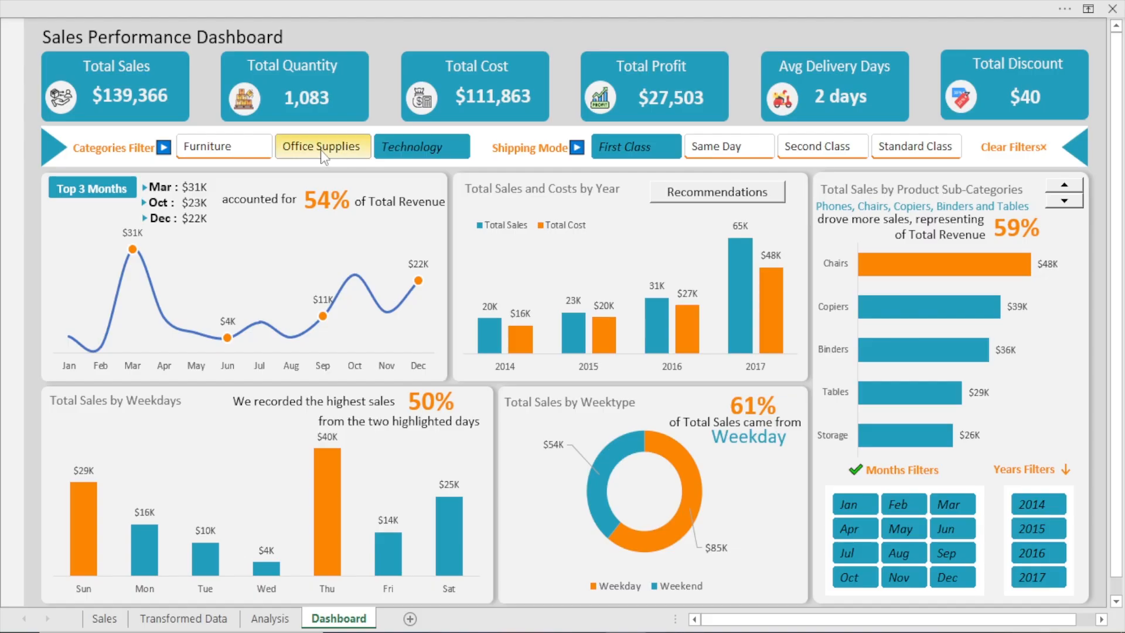
pyautogui.click(224, 152)
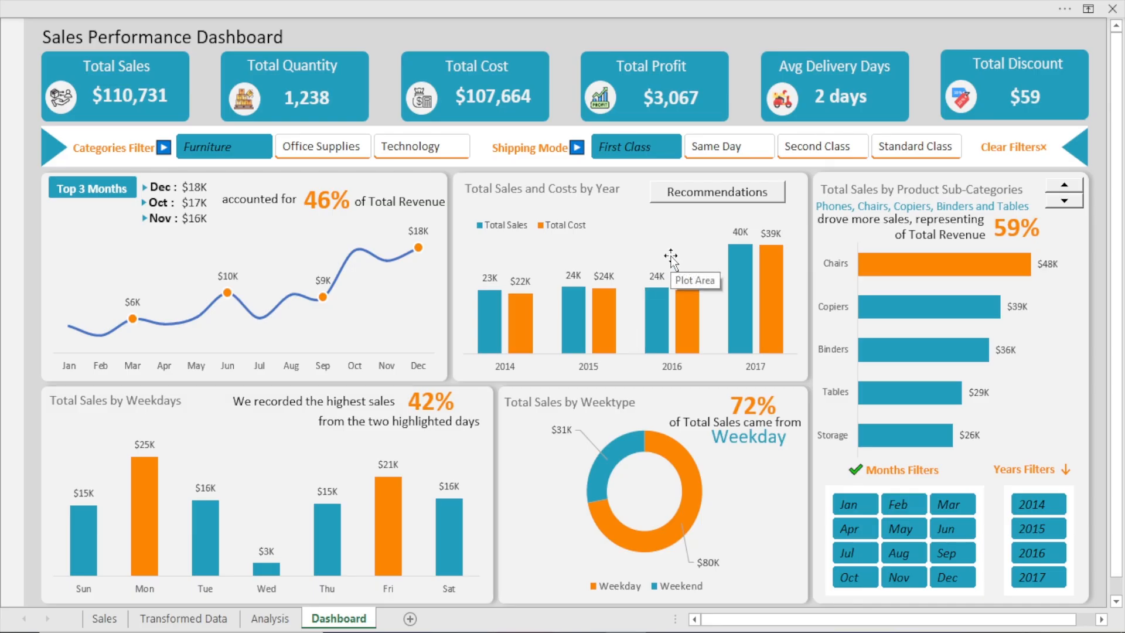
# Show the recommendations for Total Sales and Costs by Year, read them and hide them again
pyautogui.click(716, 199)
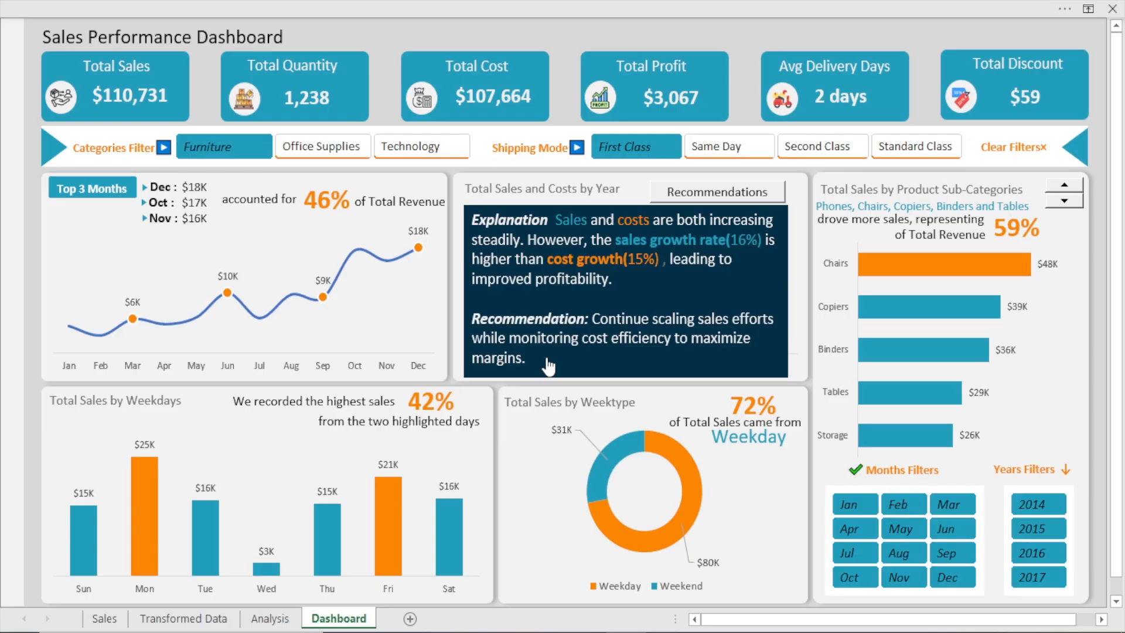
pyautogui.click(701, 198)
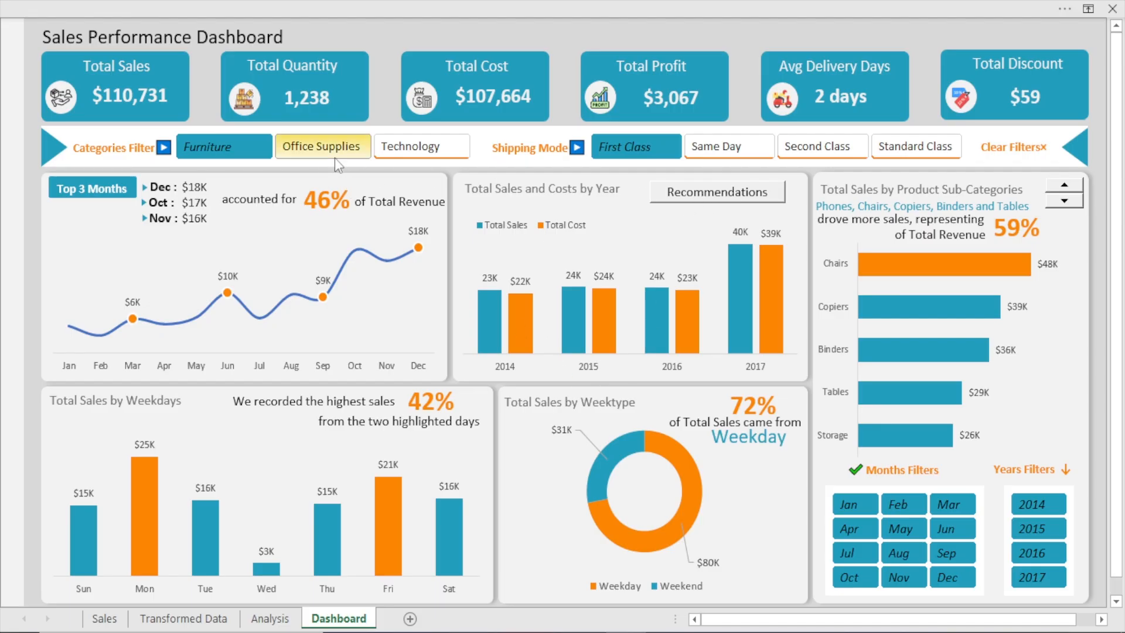
# Filter the dashboard to Office Supplies and compare the Second Class, Standard Class, Same Day and First Class shipping modes
pyautogui.click(322, 141)
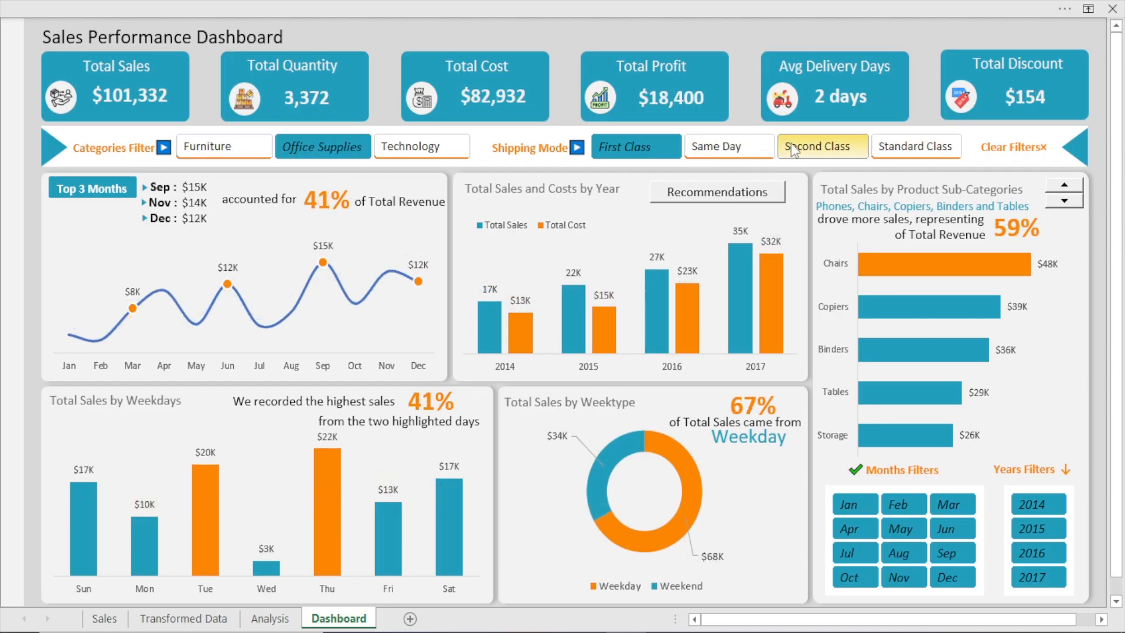
pyautogui.click(820, 147)
pyautogui.click(909, 150)
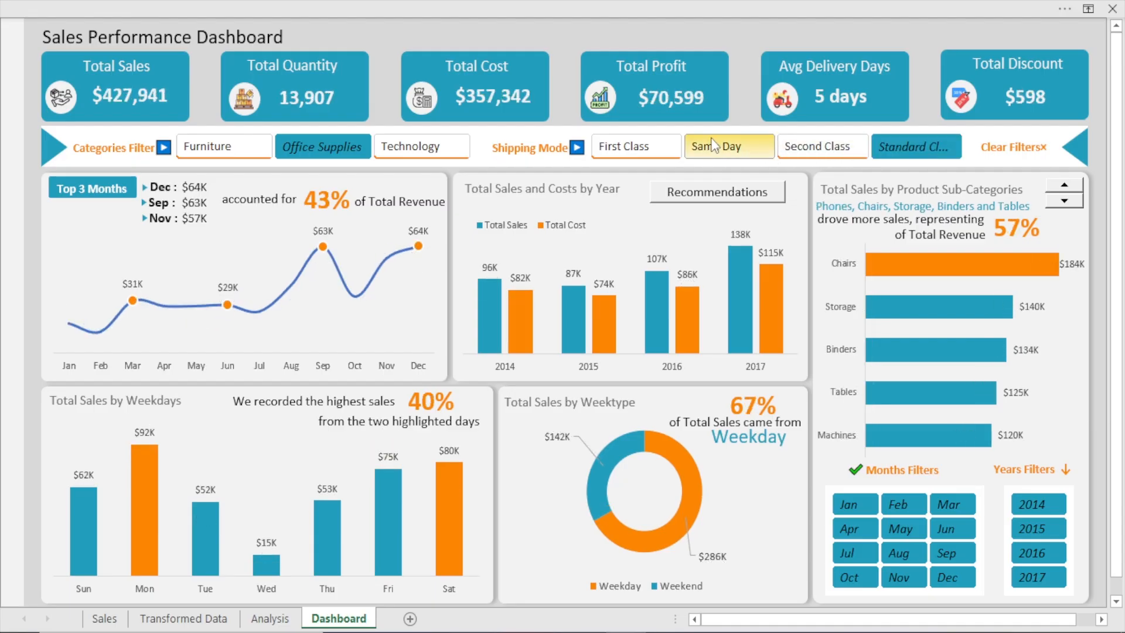
pyautogui.click(684, 153)
pyautogui.click(617, 154)
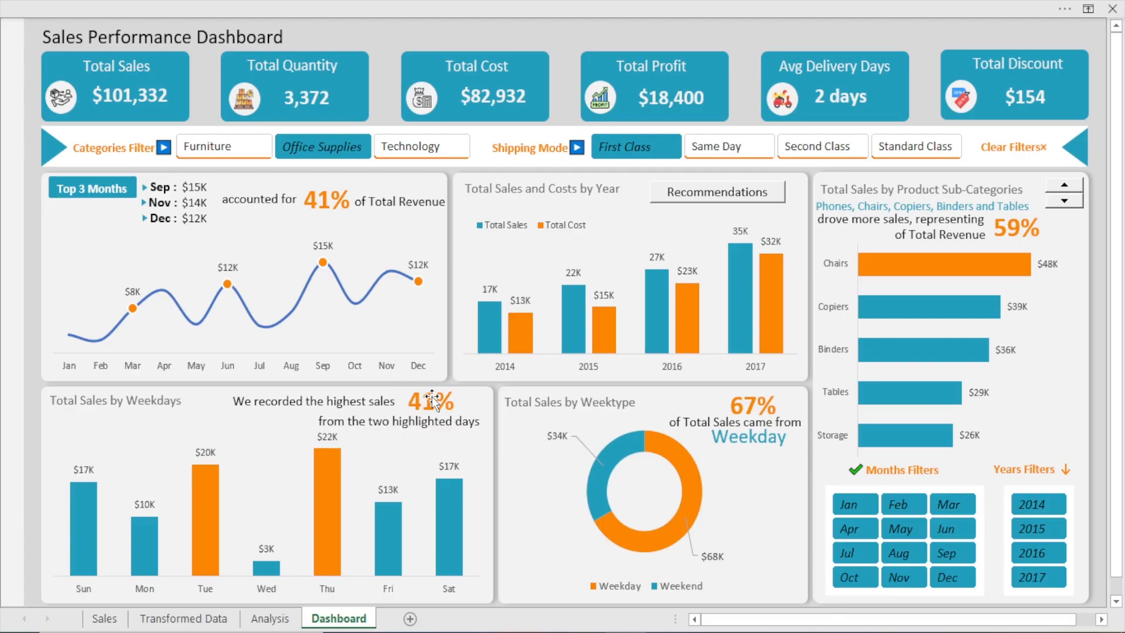
# Go through Same Day, Second Class and Standard Class shipping, and view Standard Class for Furniture and Technology
pyautogui.click(711, 156)
pyautogui.click(786, 153)
pyautogui.click(927, 149)
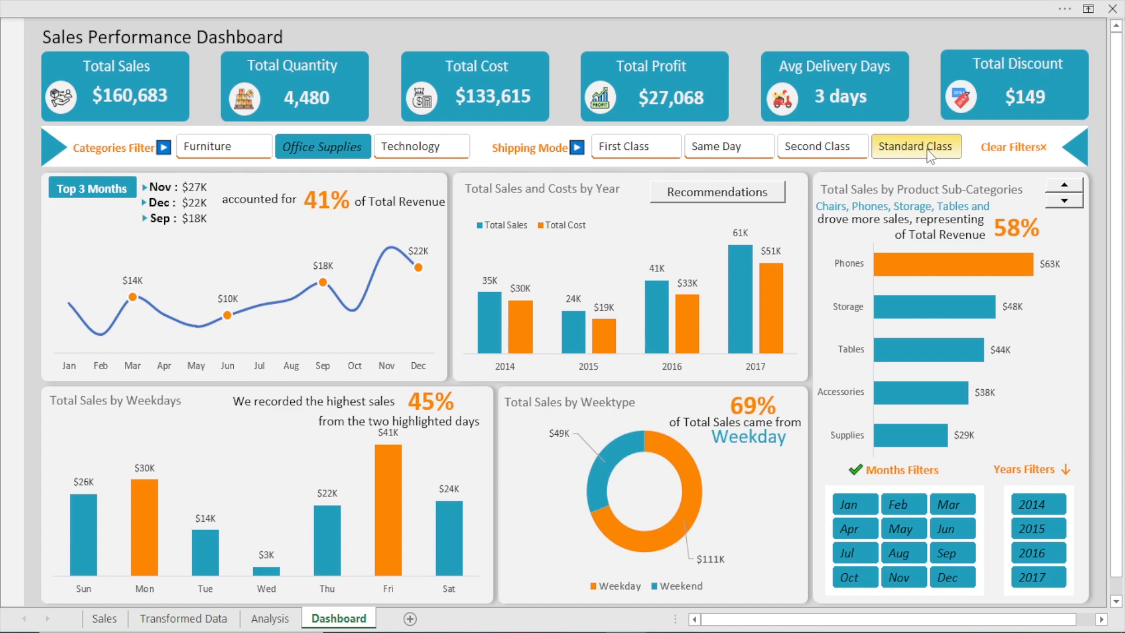
pyautogui.click(229, 152)
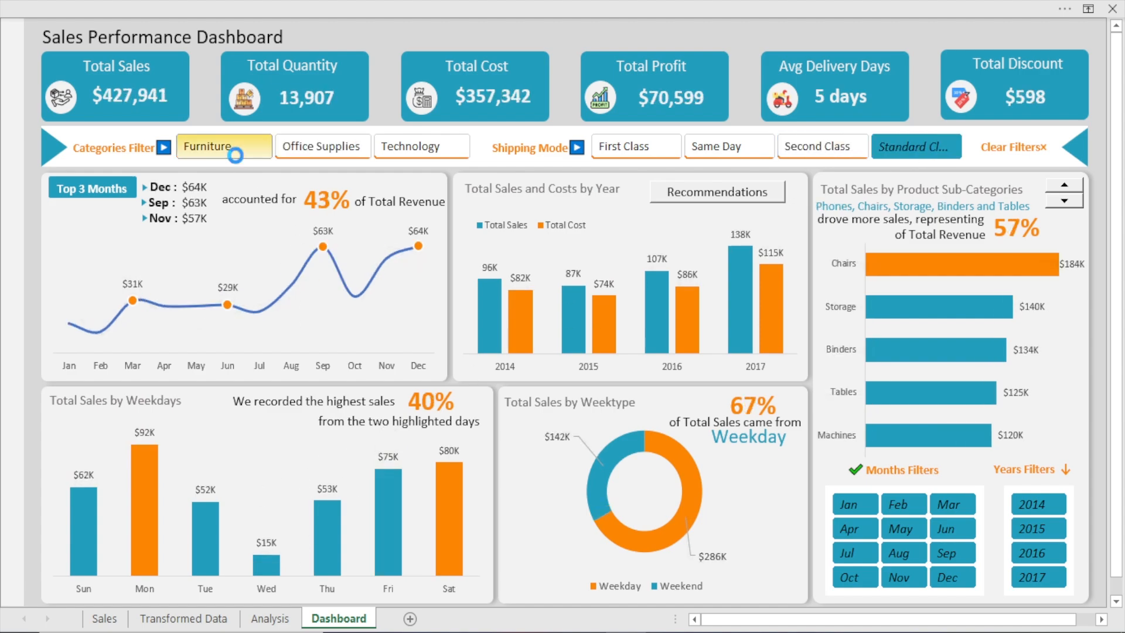
pyautogui.click(409, 147)
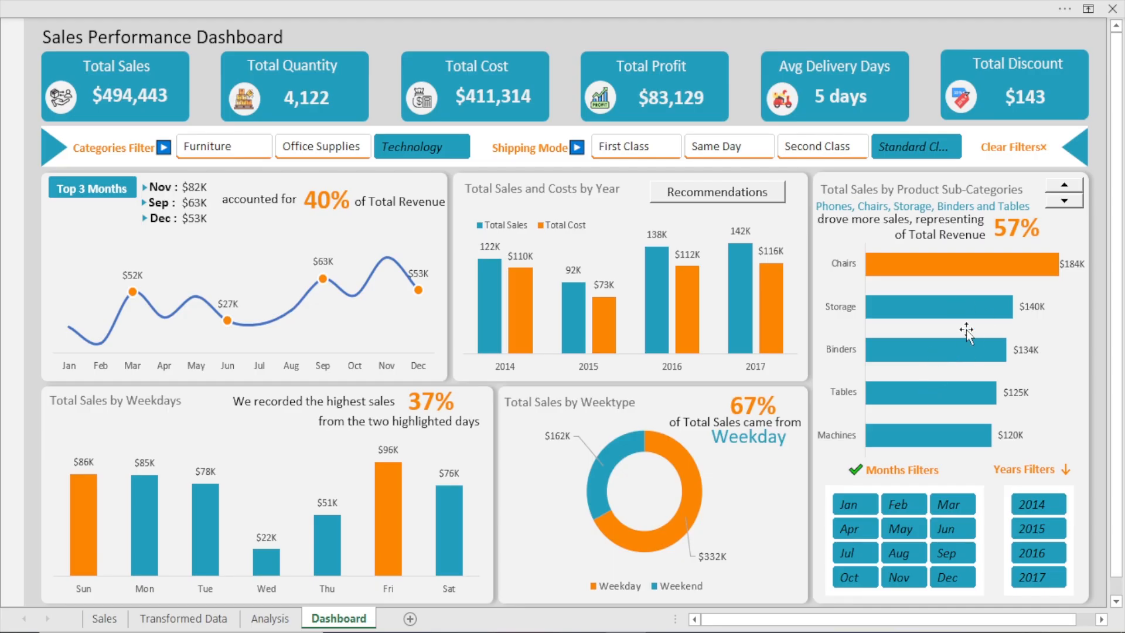
# Scroll up and down through the product sub-categories in the Total Sales by Product Sub-Categories chart
pyautogui.moveTo(964, 314)
pyautogui.moveTo(982, 262)
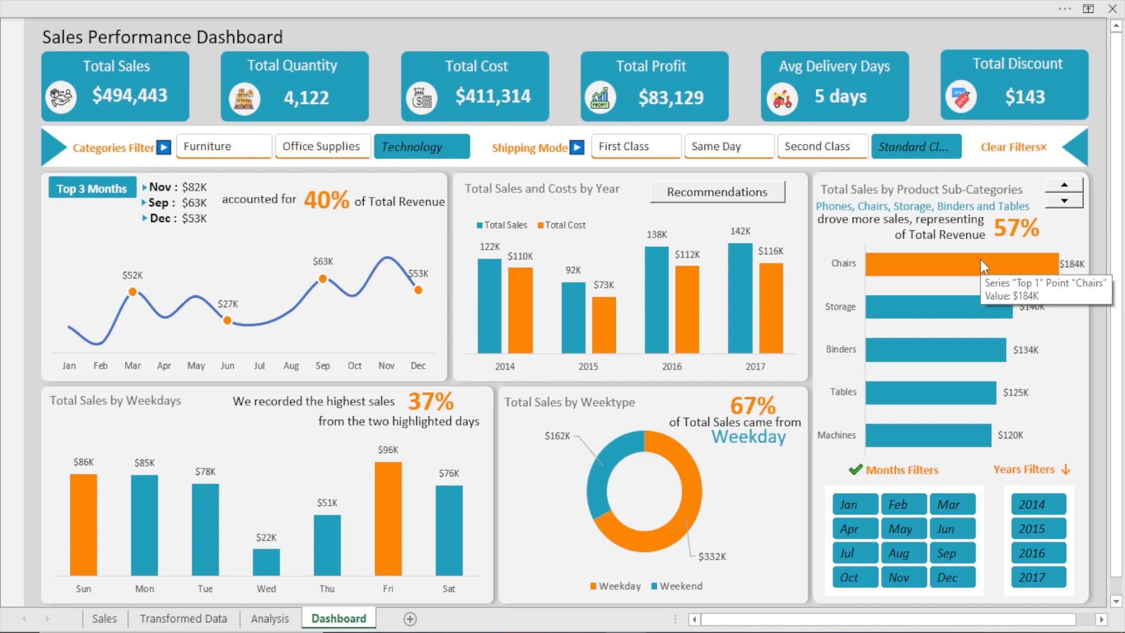
pyautogui.click(1070, 205)
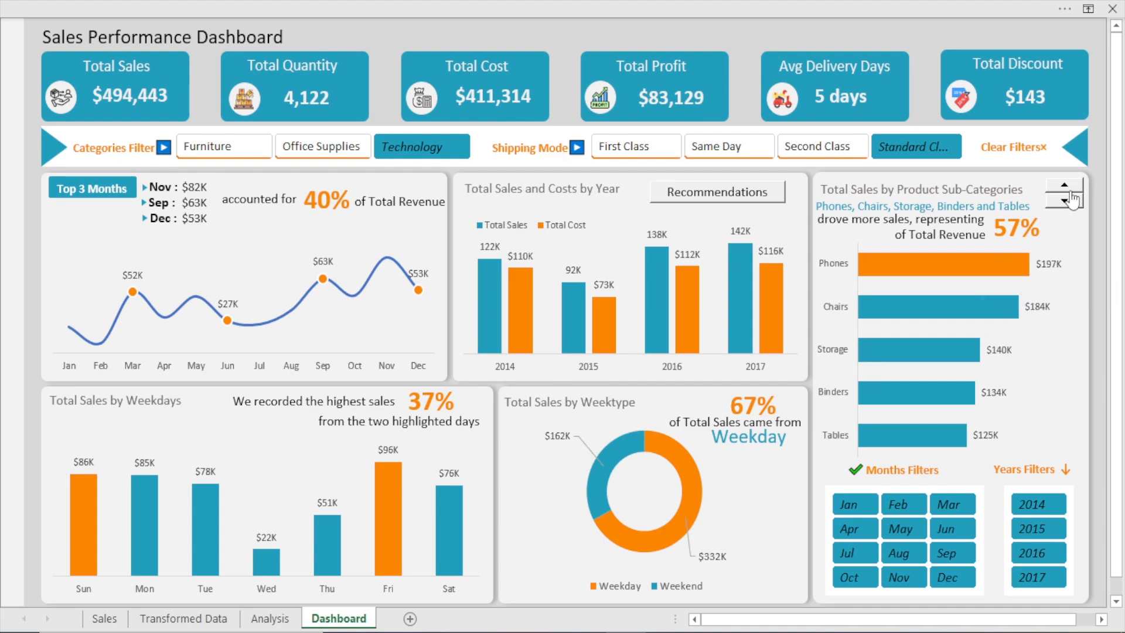
pyautogui.click(1071, 194)
pyautogui.click(1071, 194)
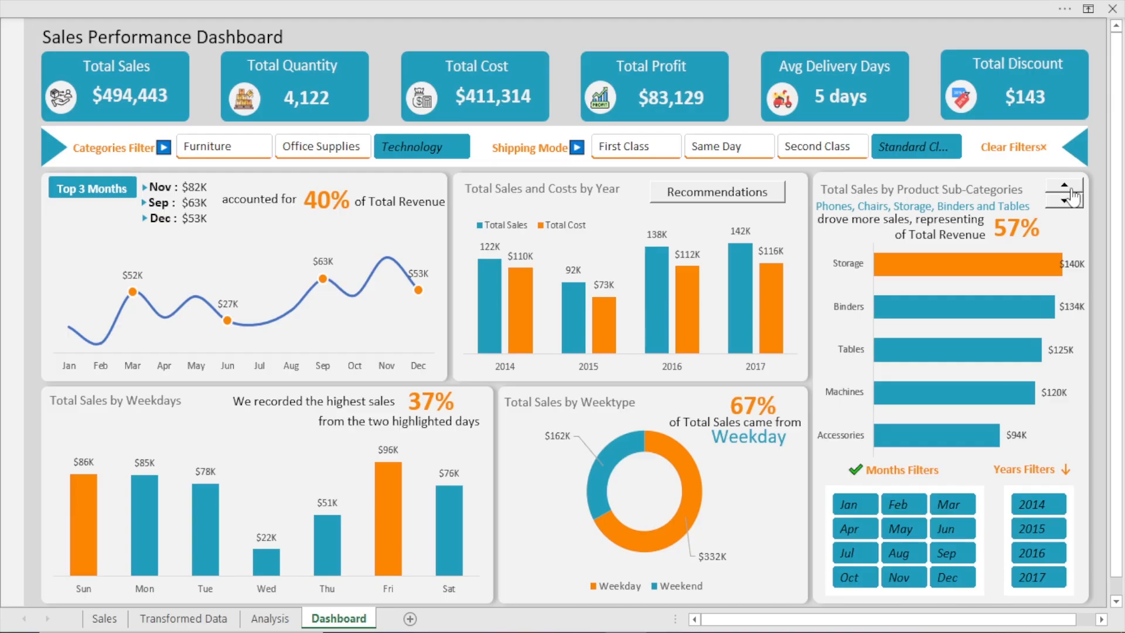
pyautogui.click(1070, 188)
pyautogui.click(1063, 201)
pyautogui.click(1065, 189)
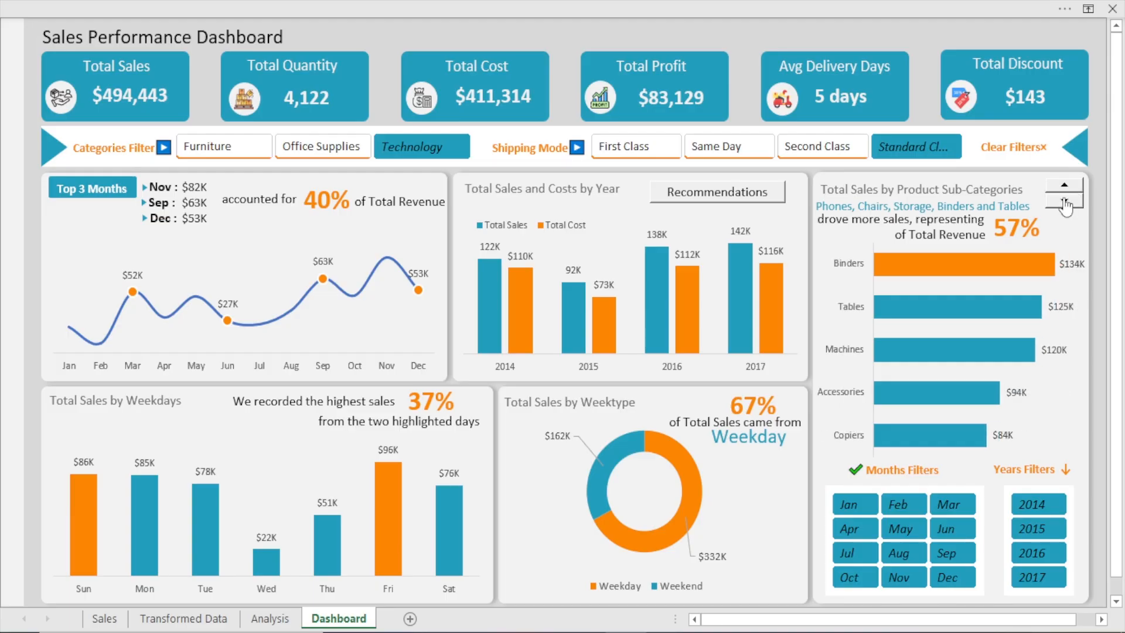
pyautogui.click(1064, 199)
pyautogui.click(1065, 200)
pyautogui.click(1065, 188)
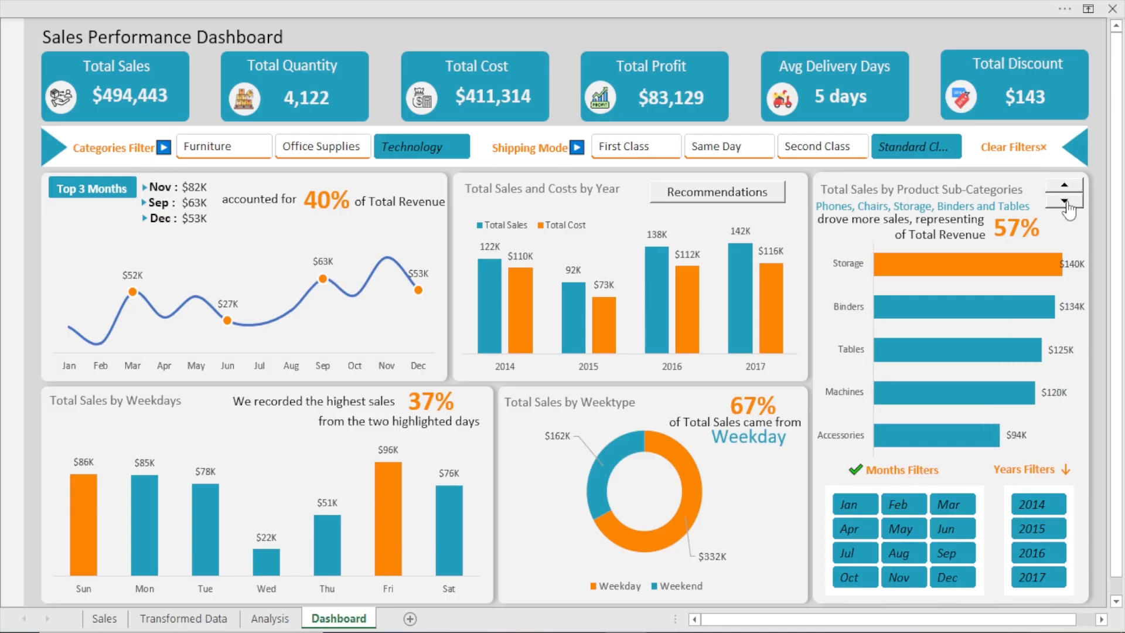
pyautogui.click(1066, 200)
pyautogui.click(1067, 190)
pyautogui.click(1066, 201)
pyautogui.click(1064, 202)
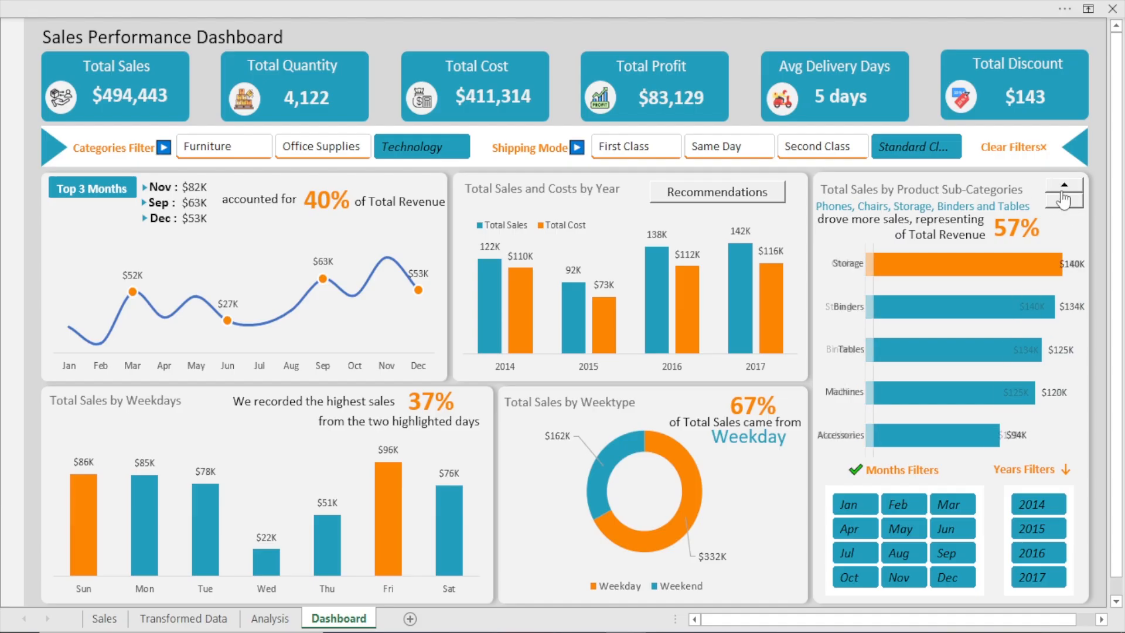
pyautogui.click(1064, 202)
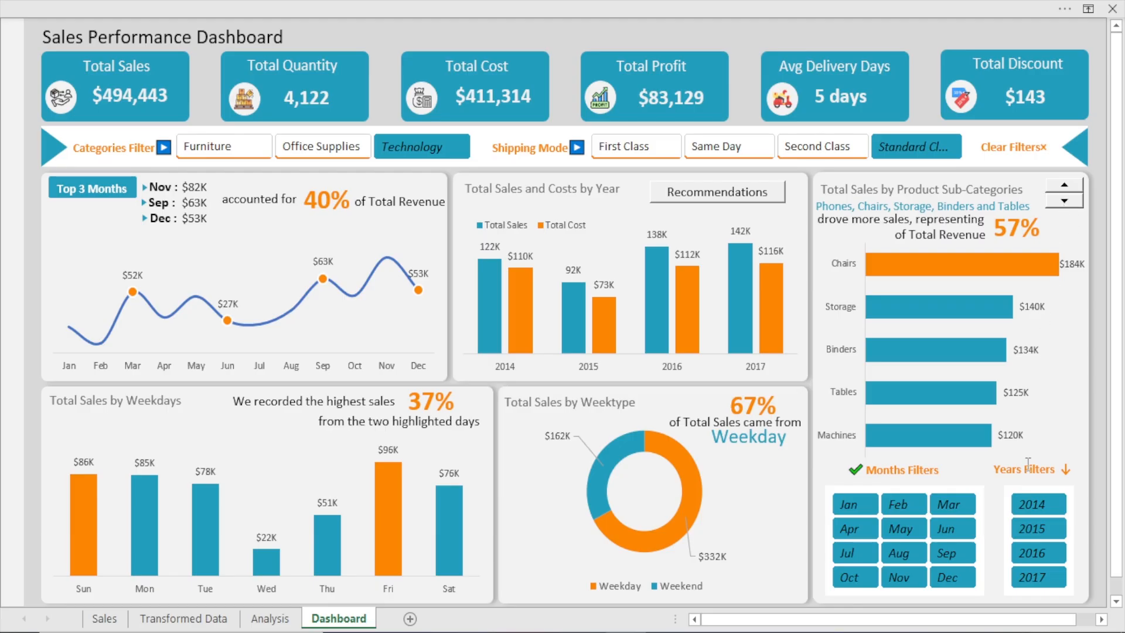
# Filter the dashboard by year through 2016, 2017 and 2014, ending on 2016
pyautogui.click(1035, 554)
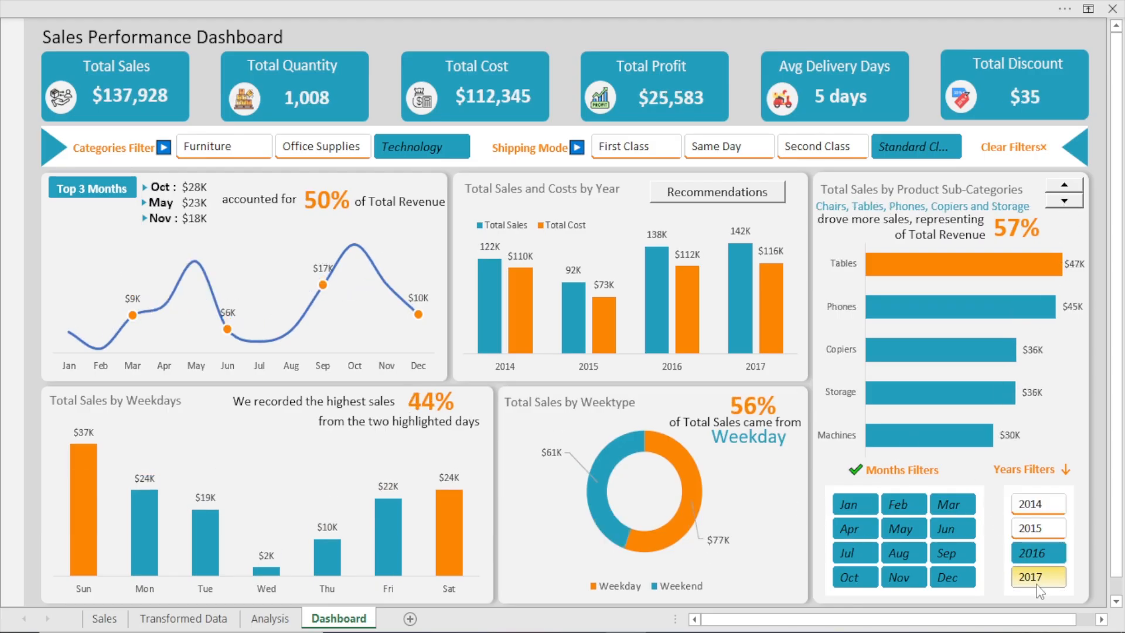
pyautogui.click(1036, 577)
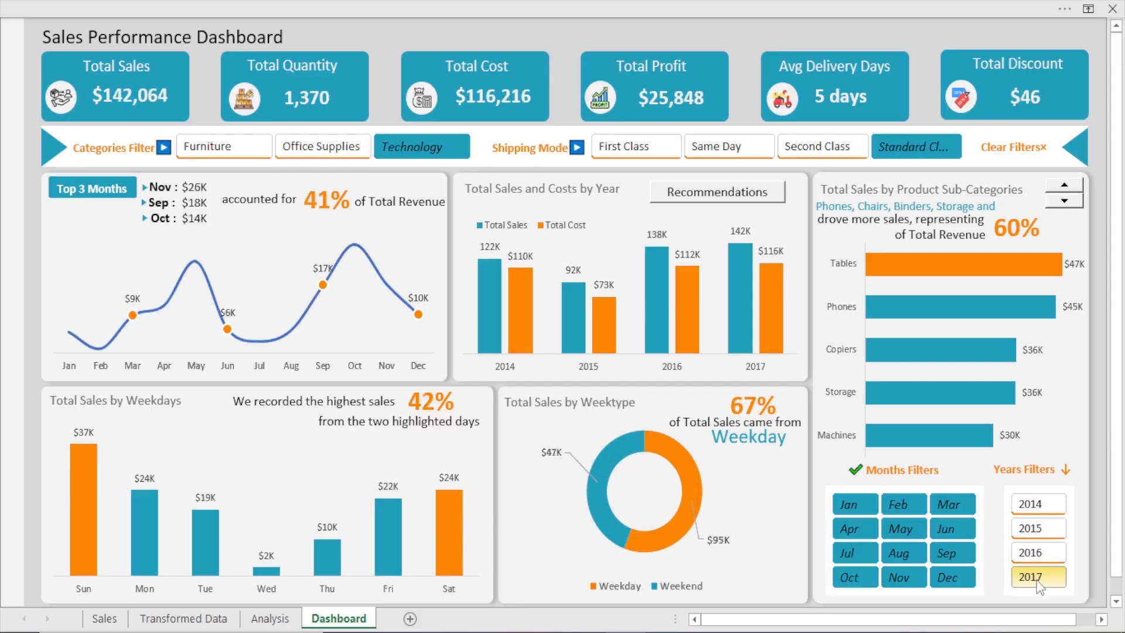
pyautogui.click(1027, 510)
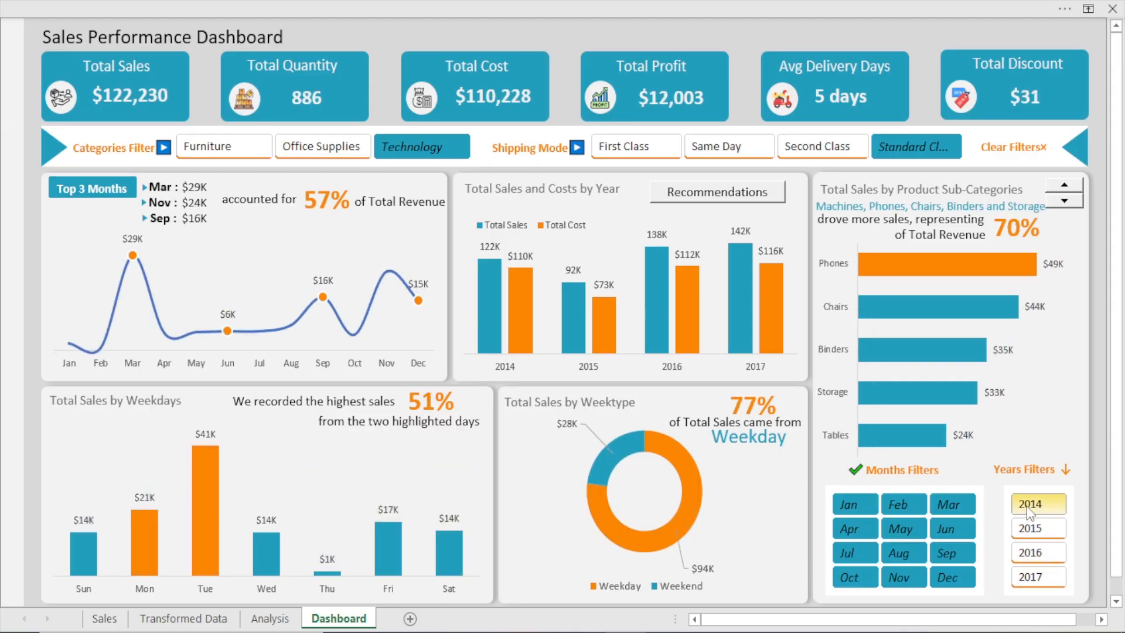
pyautogui.click(1019, 552)
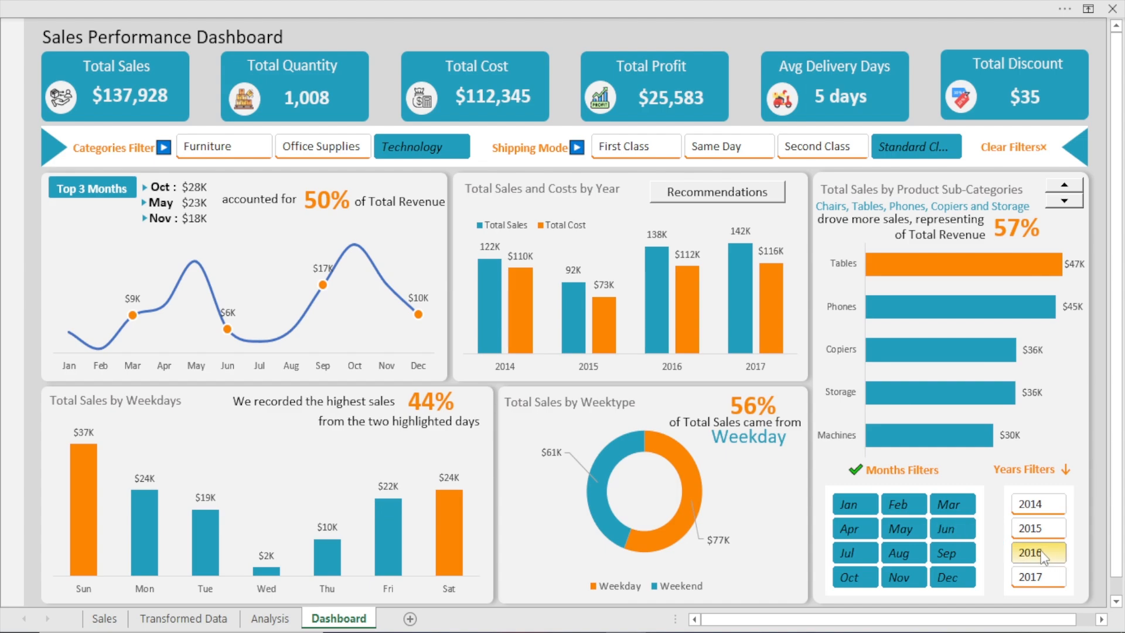
# Narrow the 2016 view to Jun and to Sep, and clear all dashboard filters
pyautogui.click(950, 534)
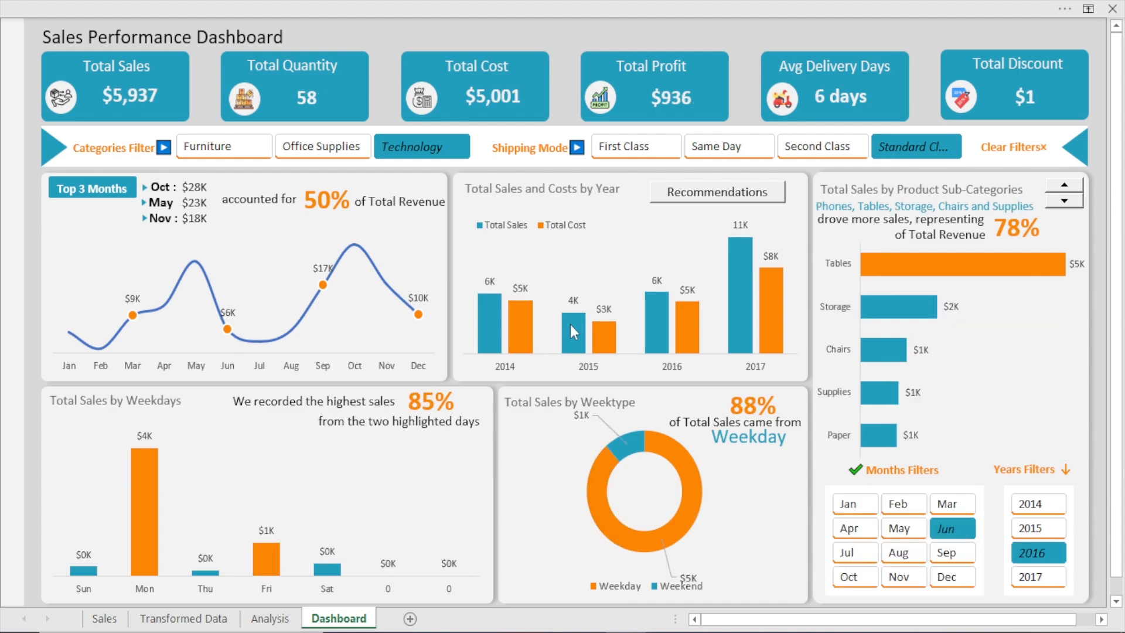
pyautogui.click(944, 554)
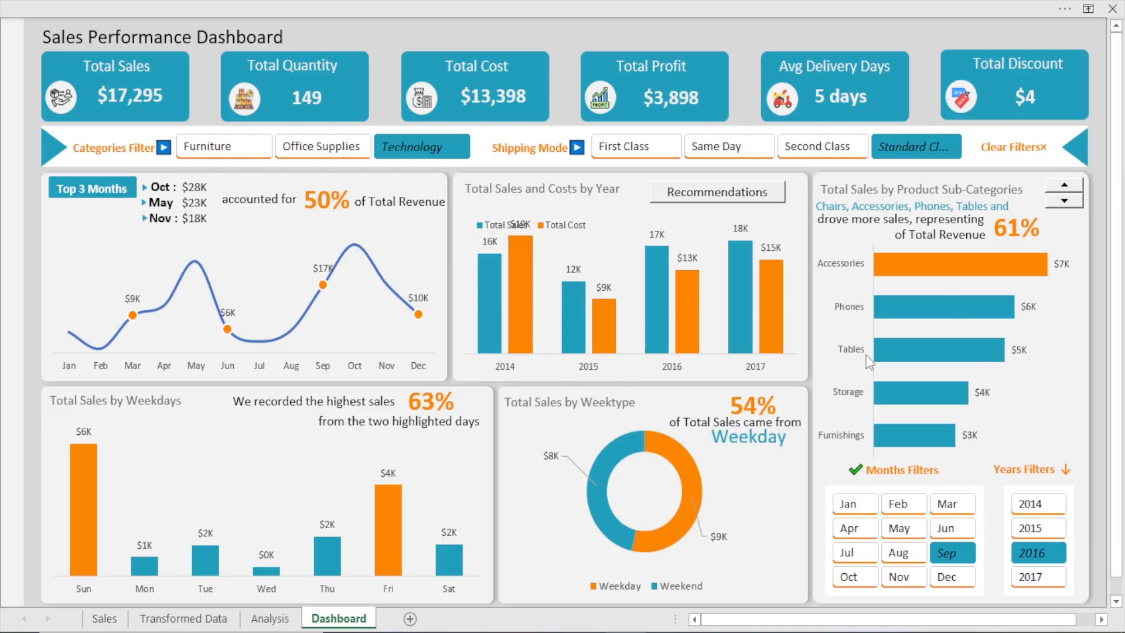
pyautogui.click(1007, 147)
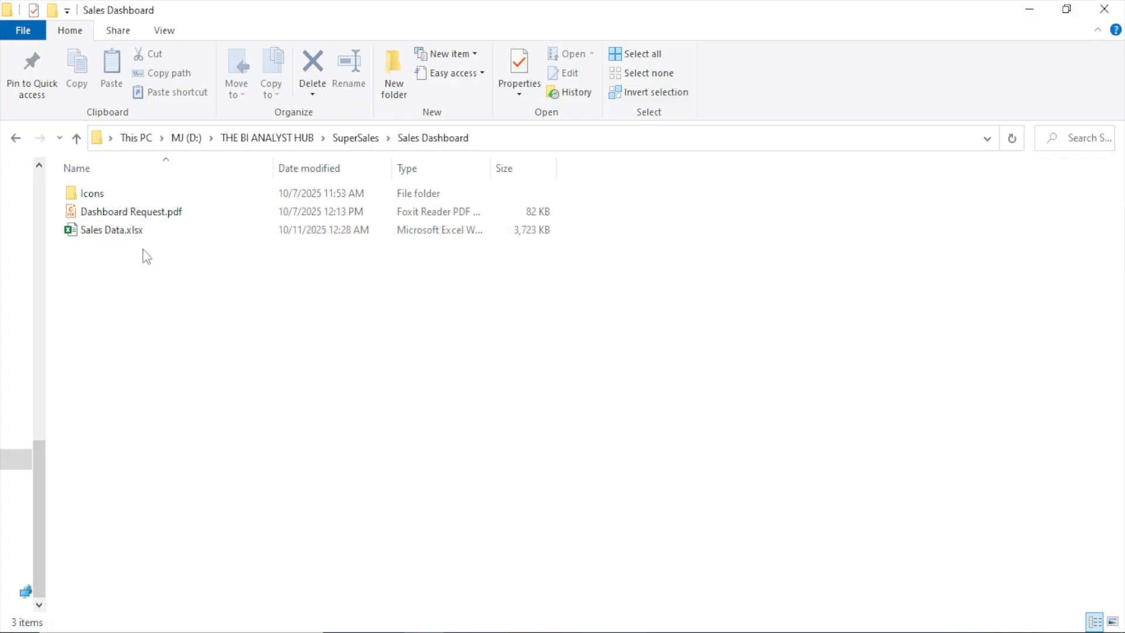
# Look through the images in the Icons folder and return to the Sales Dashboard folder
pyautogui.doubleClick(142, 192)
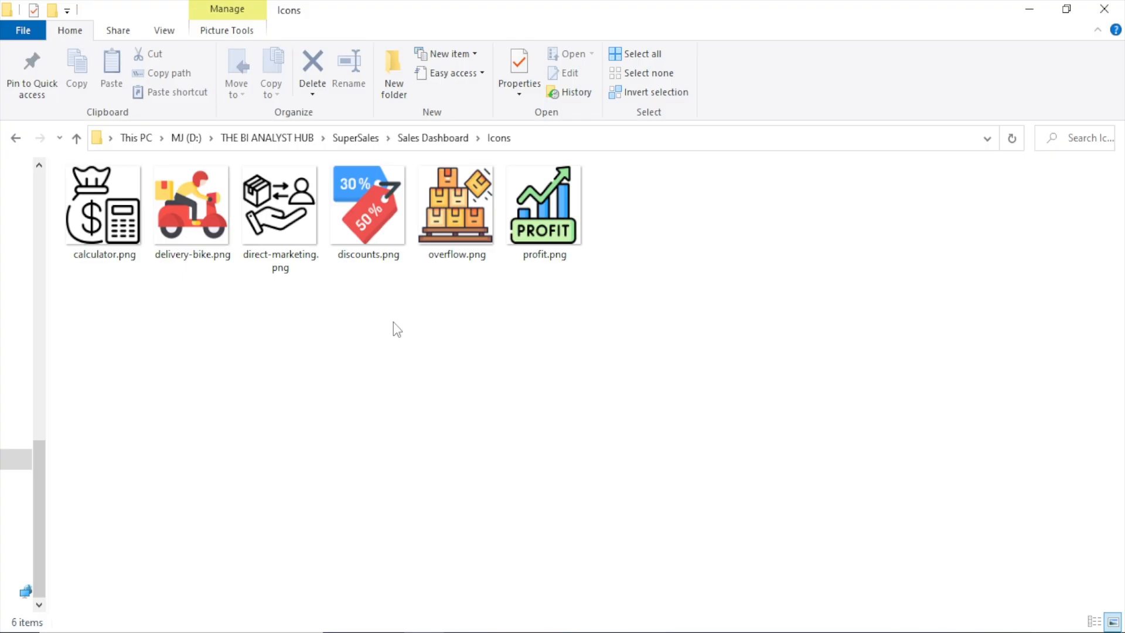
pyautogui.click(15, 141)
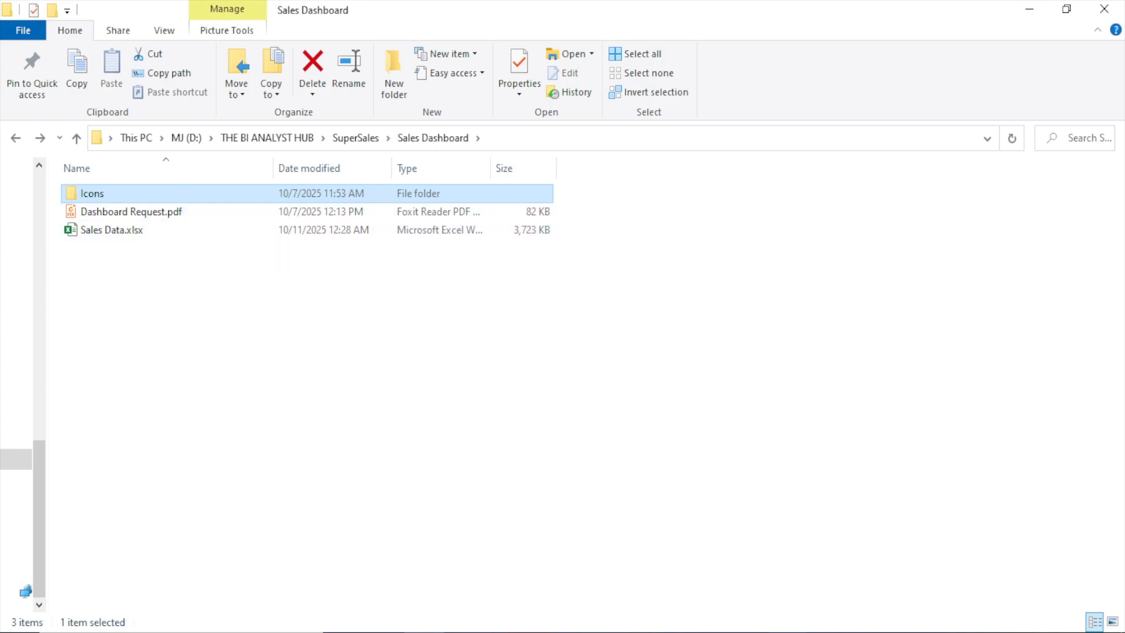
# Switch to the Dashboard Request.pdf document and read the request with its key areas of focus
pyautogui.click(785, 631)
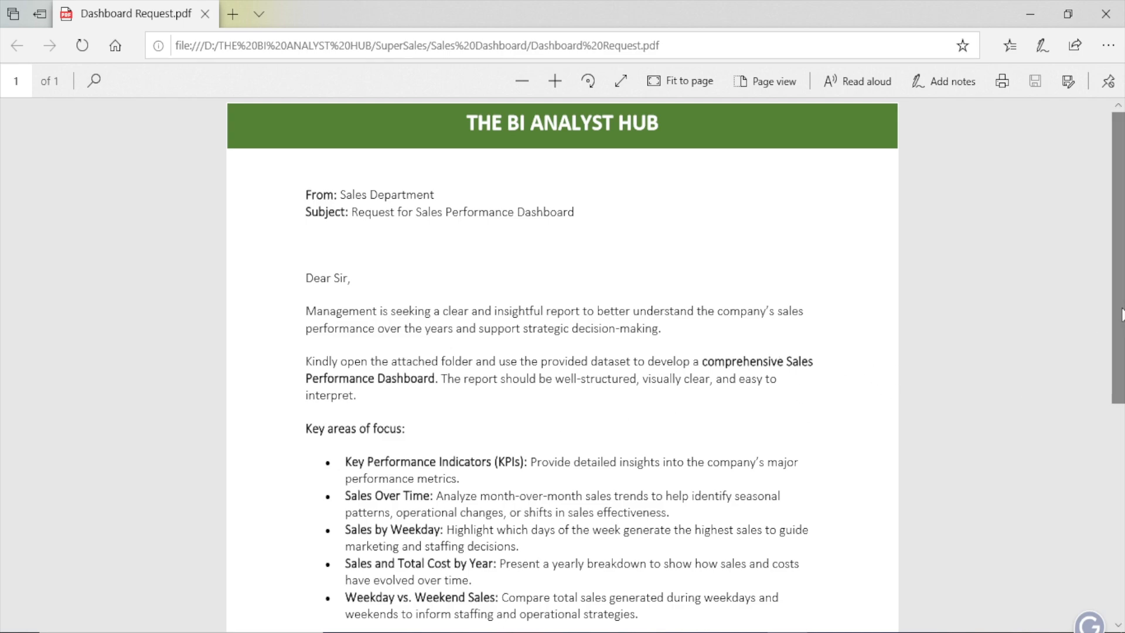
pyautogui.scroll(-3, 1122, 313)
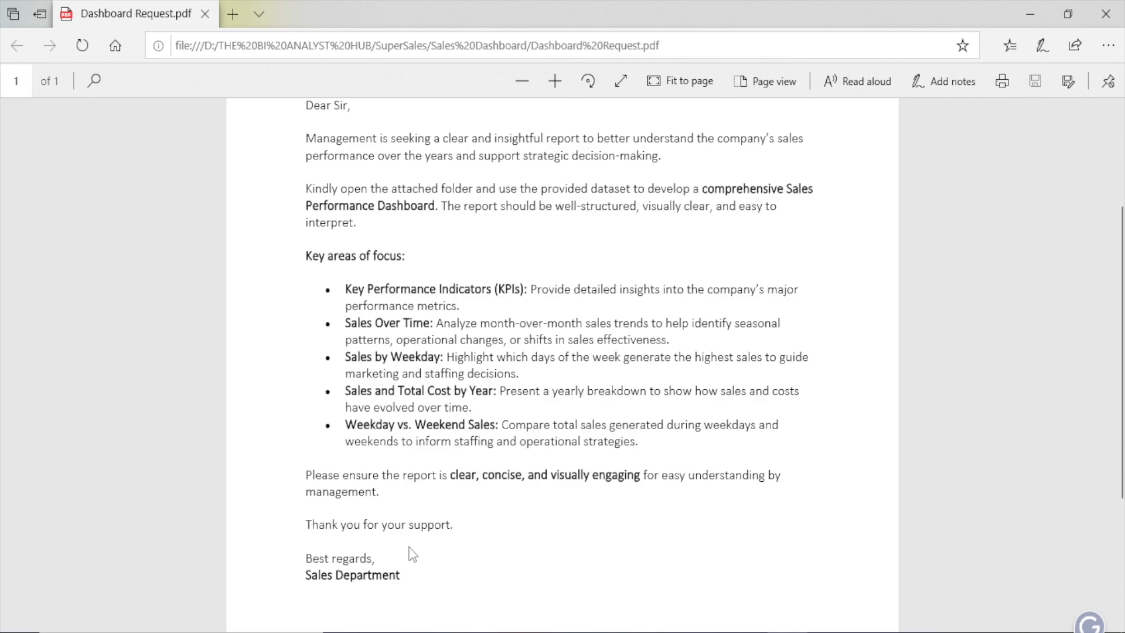
pyautogui.scroll(3, 435, 521)
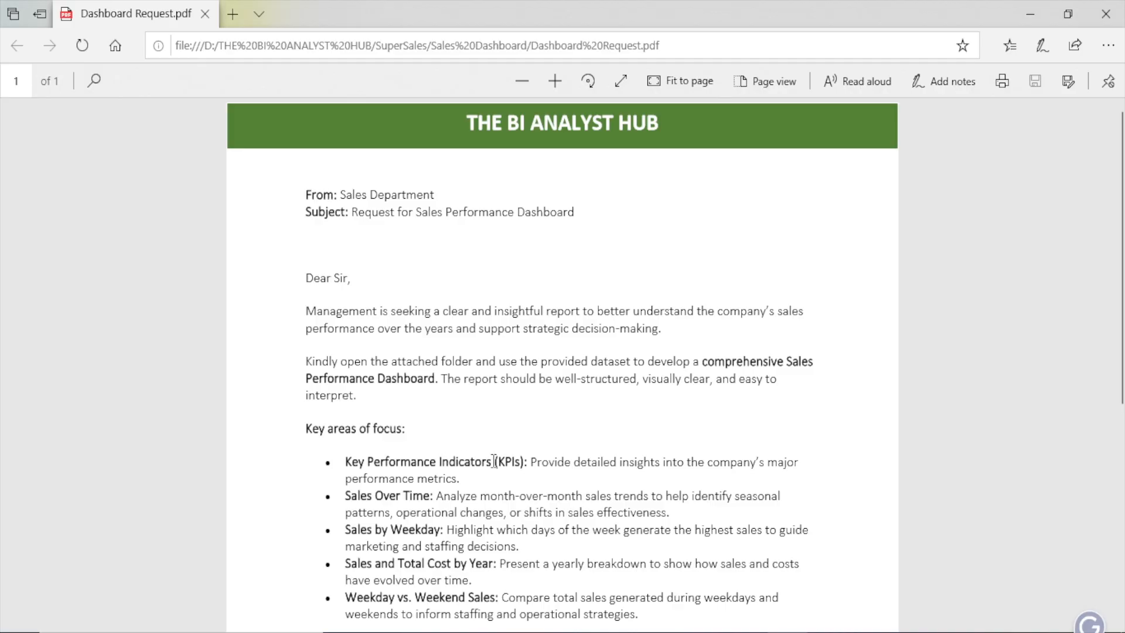
# Switch to the Sales Data.xlsx workbook in Excel and remove the filter buttons from the sales table headers
pyautogui.moveTo(625, 632)
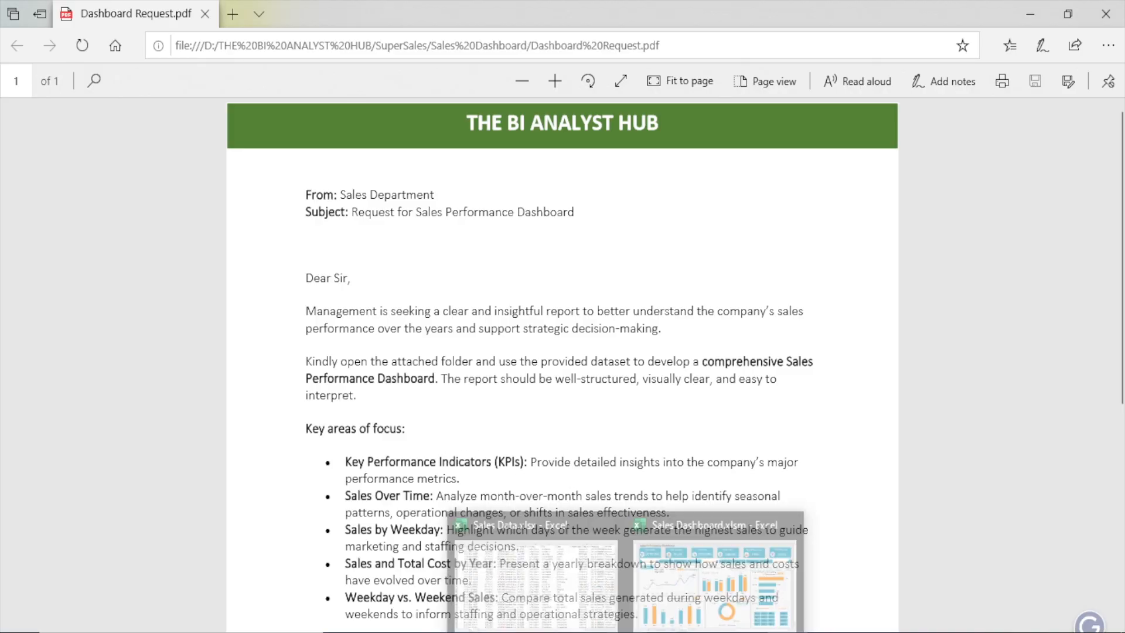
pyautogui.click(595, 567)
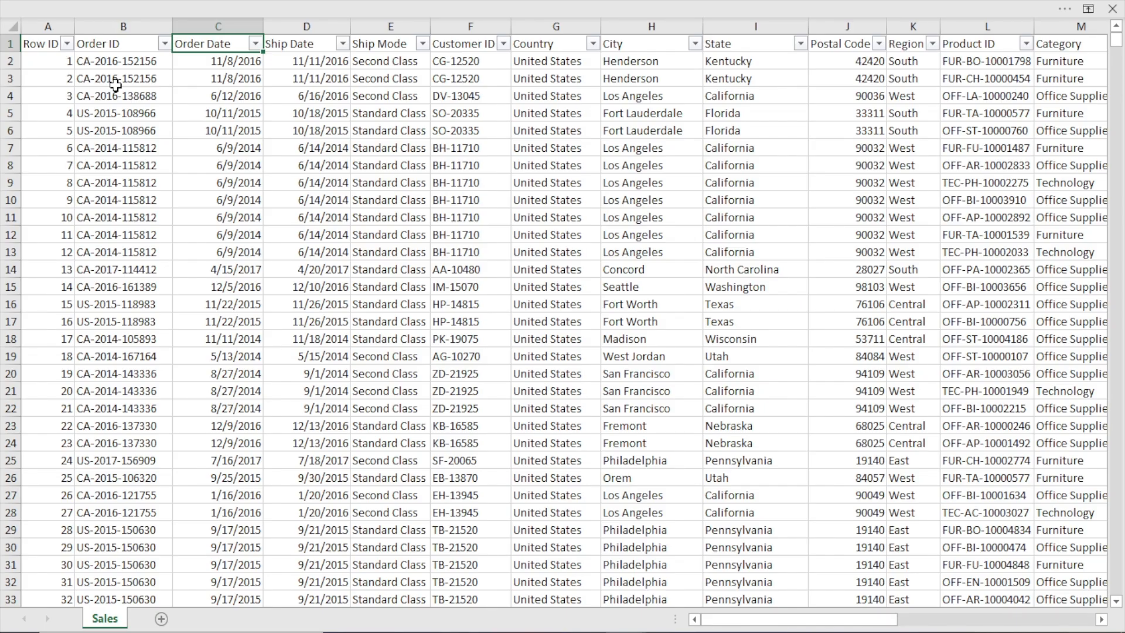
pyautogui.click(113, 86)
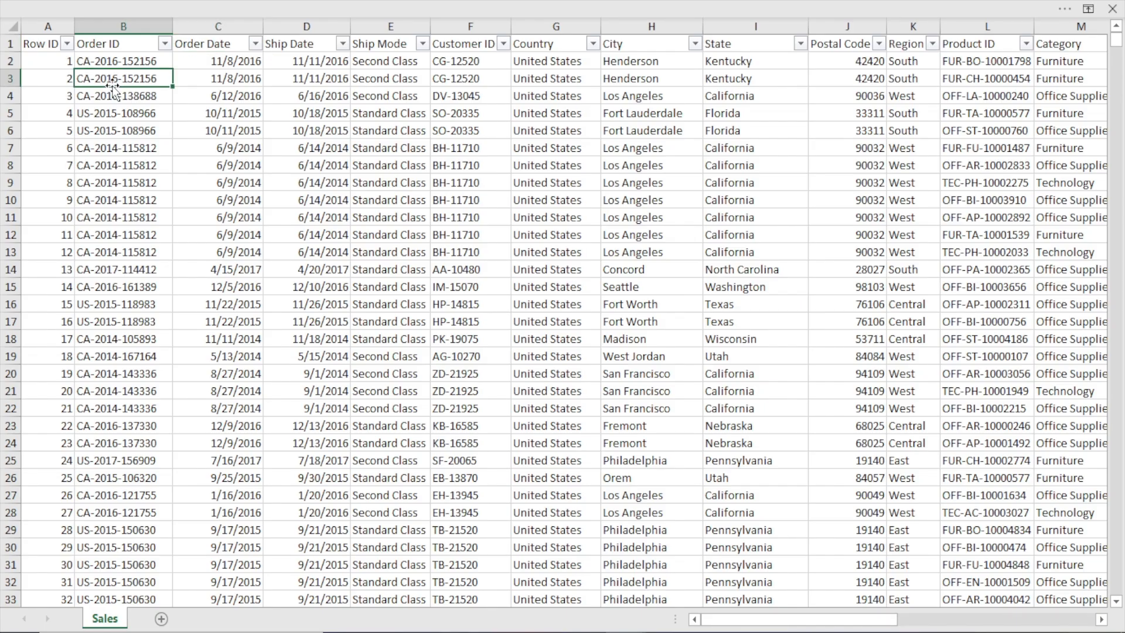
pyautogui.hotkey('ctrl', 'shift', 'l')
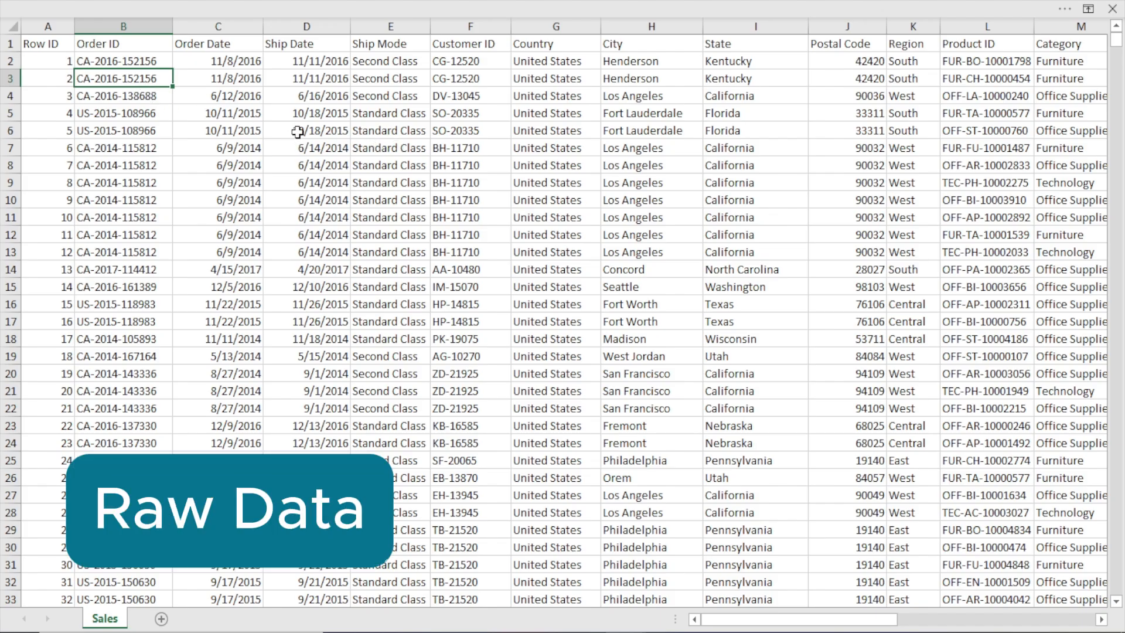
# Bring back the full ribbon display with both its tabs and commands above the sales sheet
pyautogui.click(326, 7)
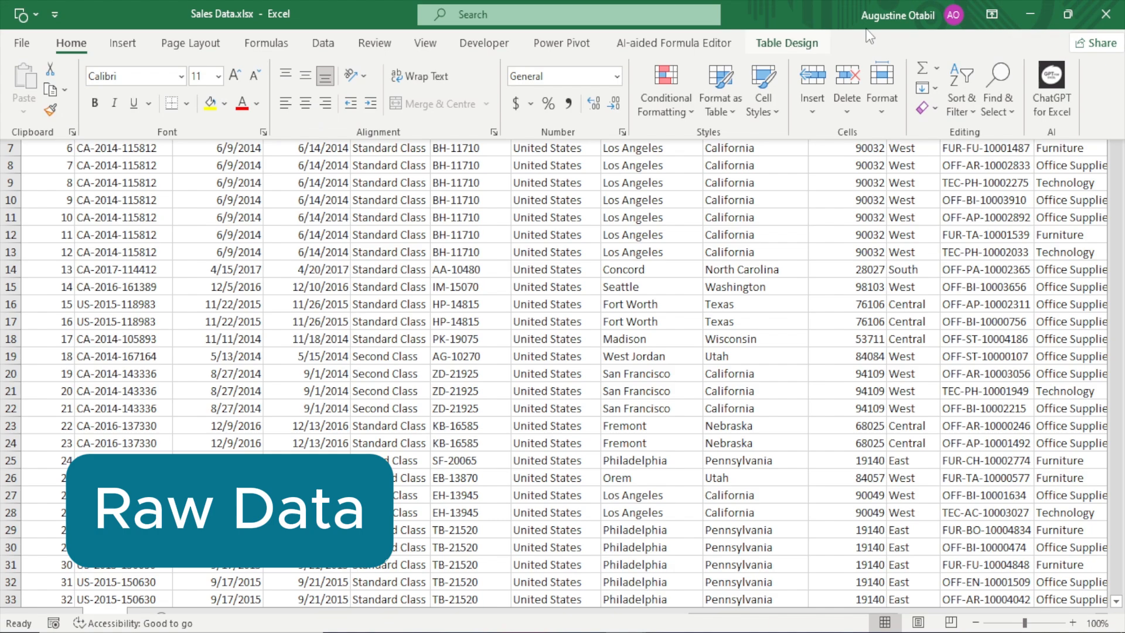
pyautogui.click(996, 9)
pyautogui.click(1006, 157)
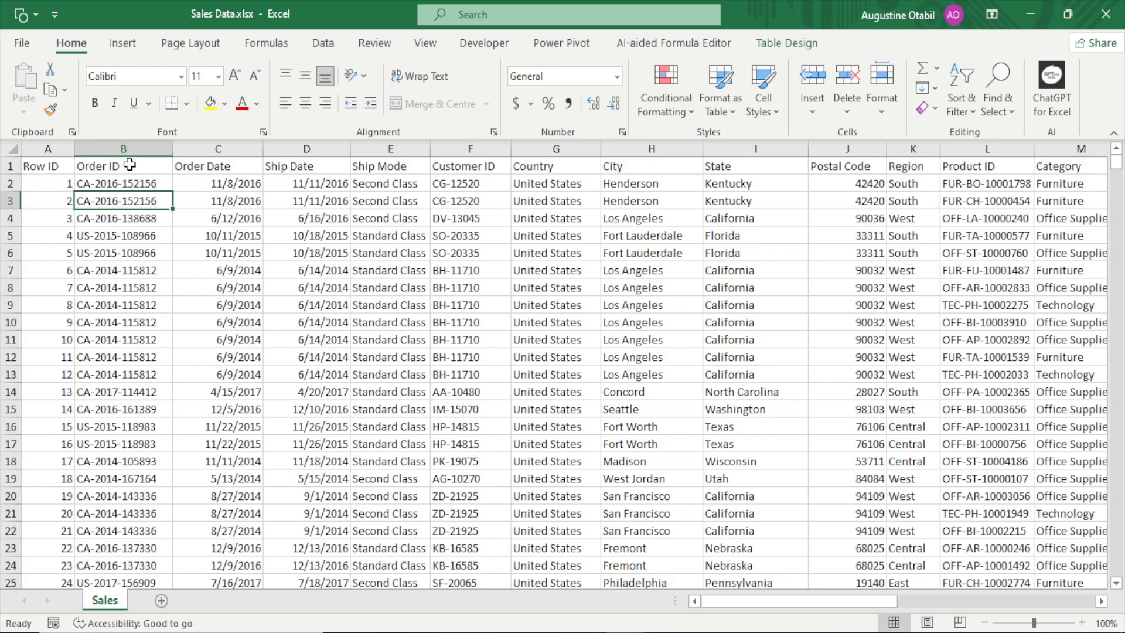
# Turn the filter buttons back on in the sales table headers
pyautogui.click(47, 165)
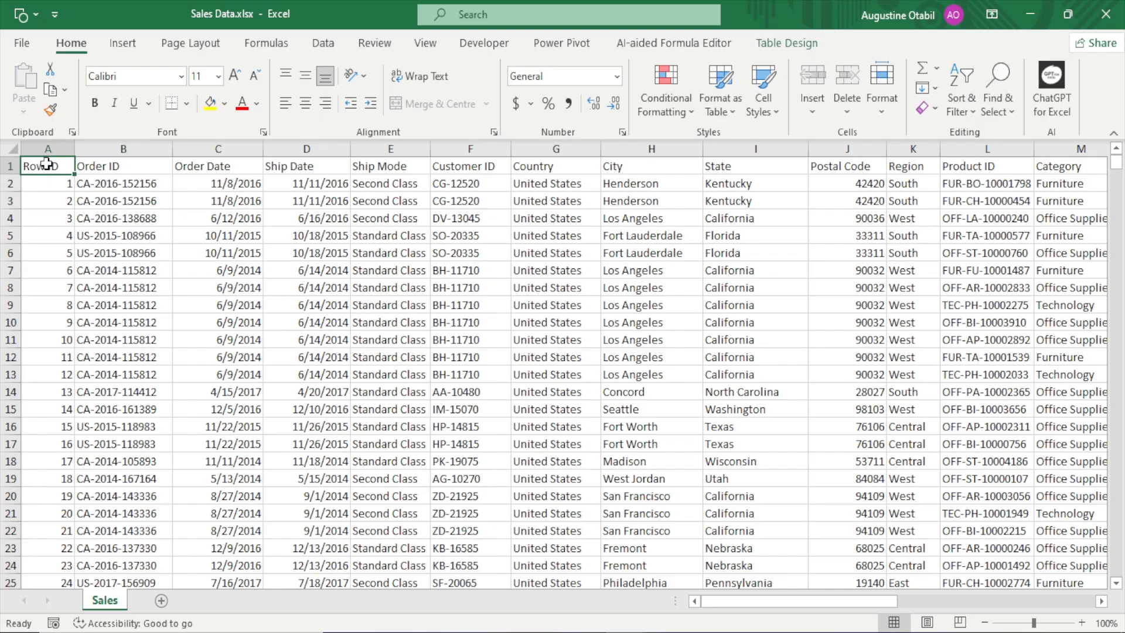
pyautogui.press('Right')
pyautogui.click(353, 319)
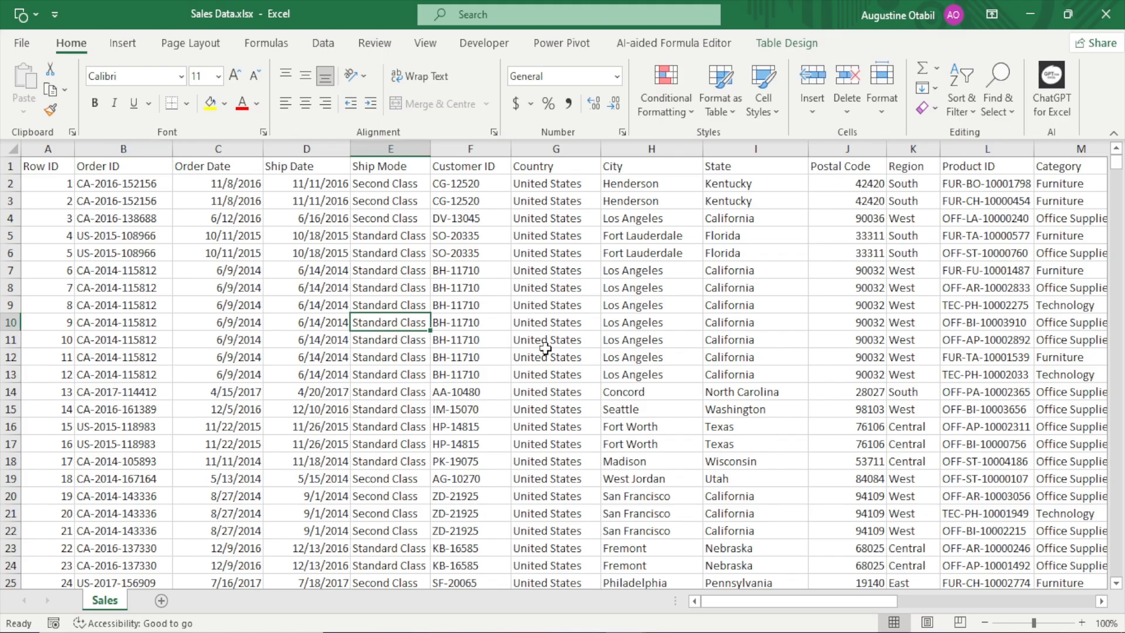
pyautogui.hotkey('ctrl', 'shift', 'l')
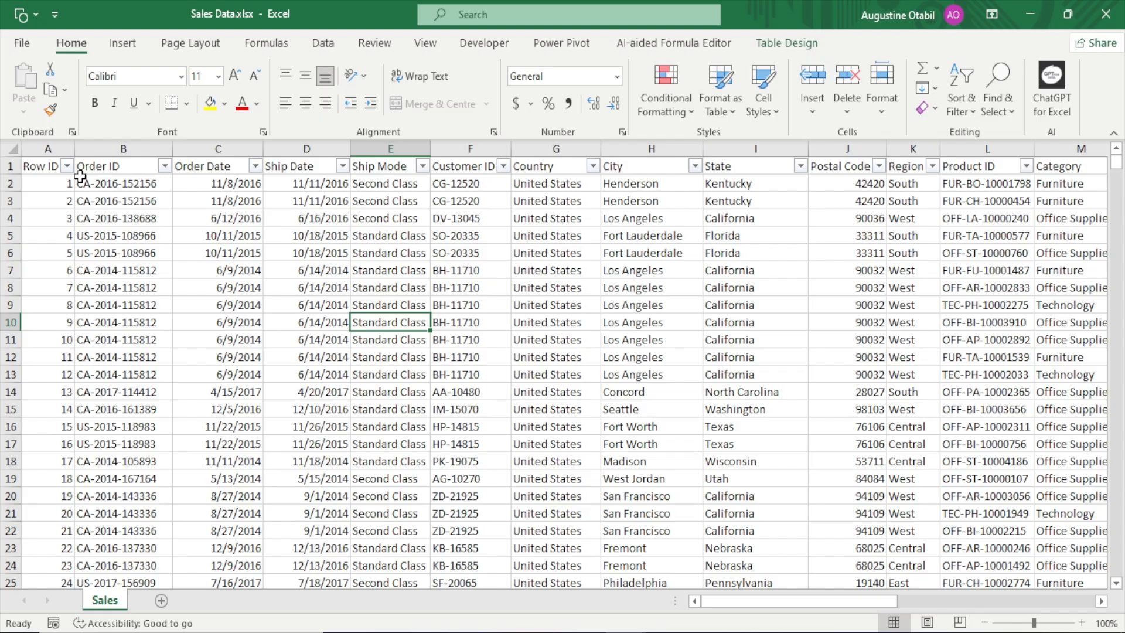
# Inspect the distinct values of the Order ID and Ship Mode columns without applying a filter
pyautogui.click(165, 165)
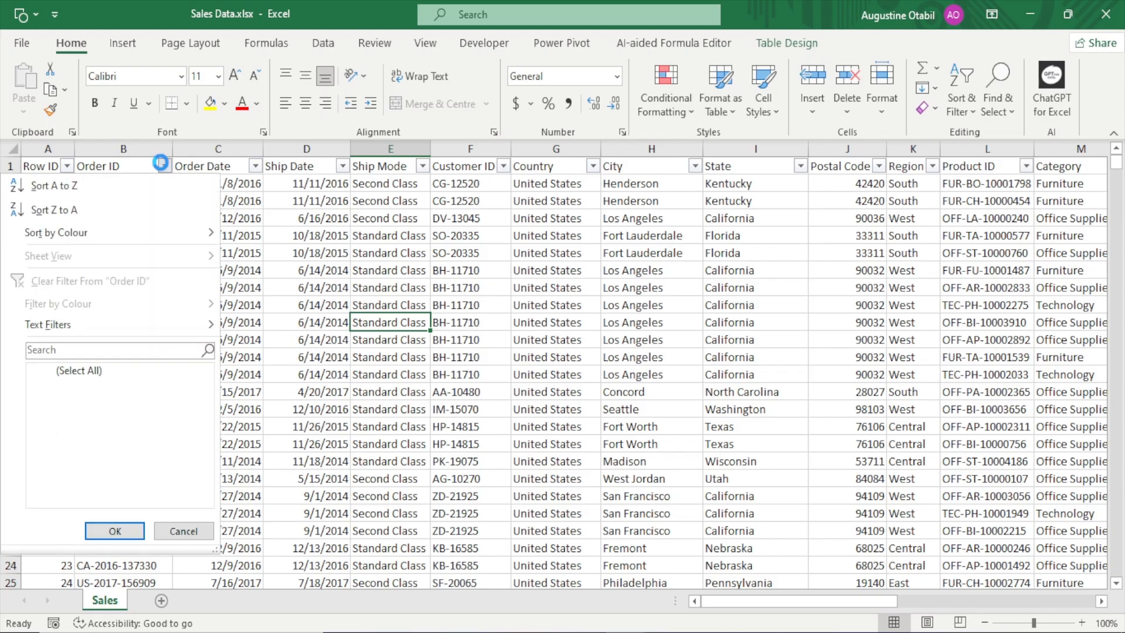
pyautogui.click(177, 531)
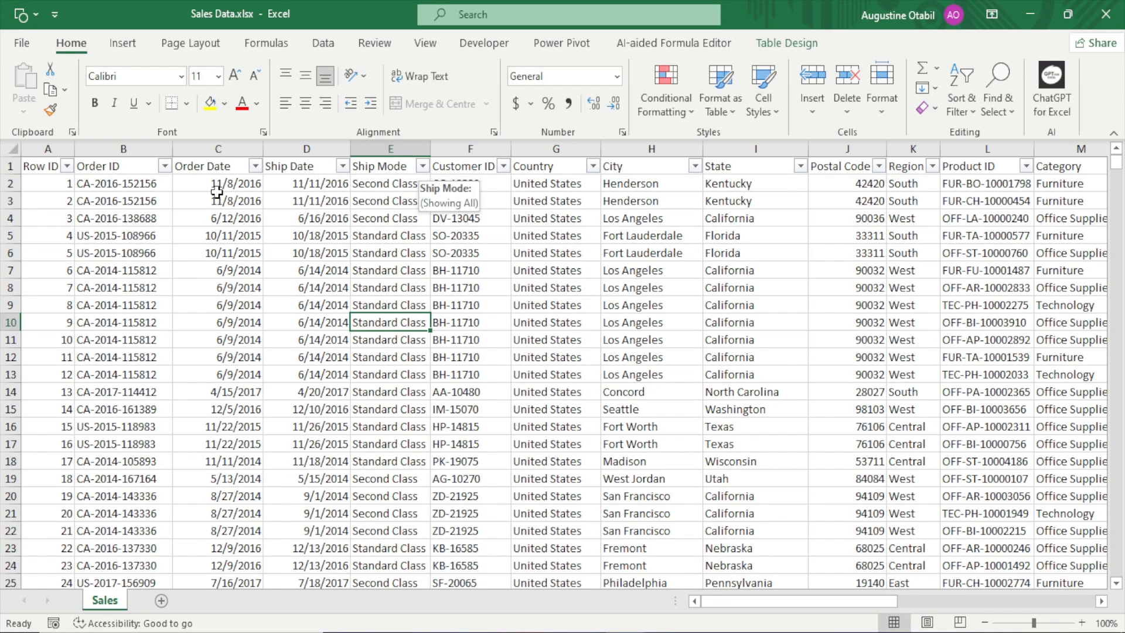
pyautogui.click(423, 167)
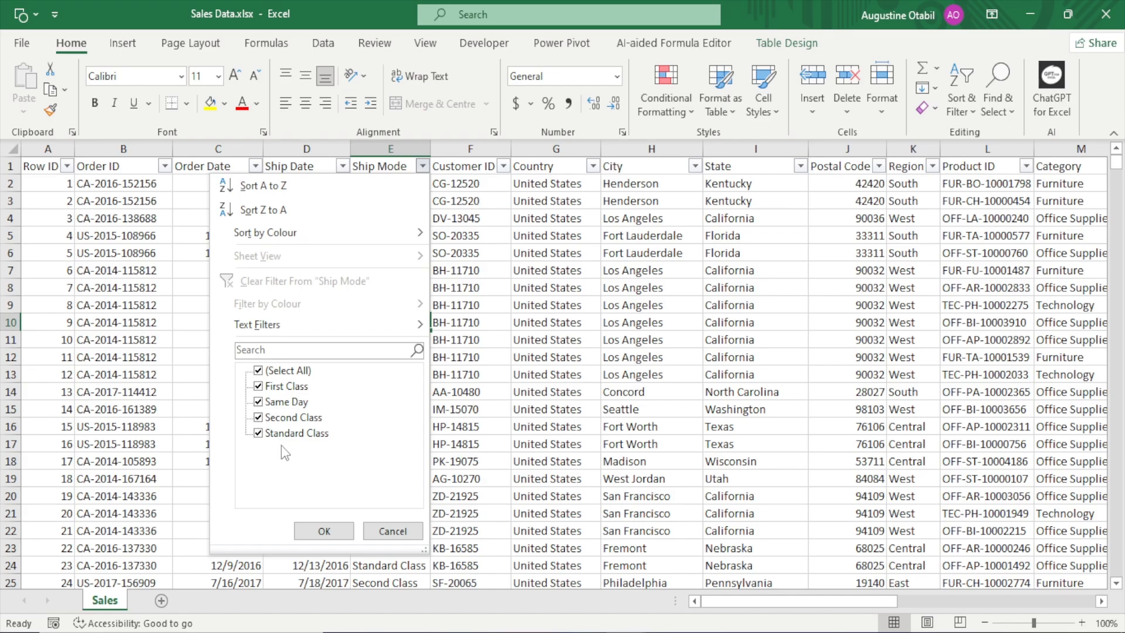
pyautogui.click(390, 533)
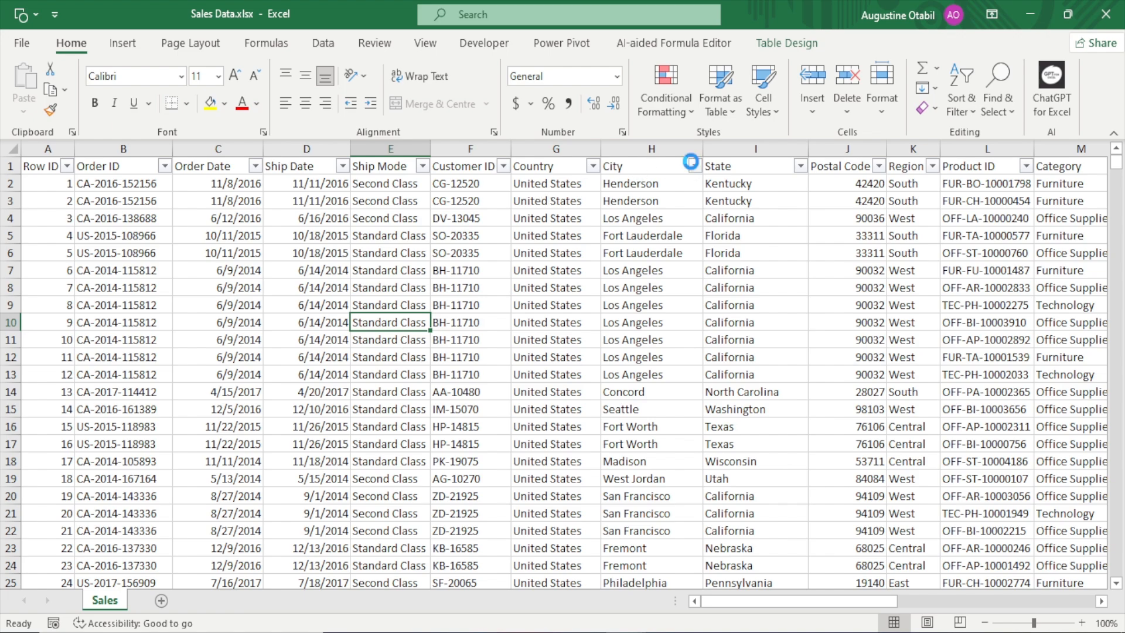
# Look through the distinct City values without filtering, and move on to the State column
pyautogui.click(694, 167)
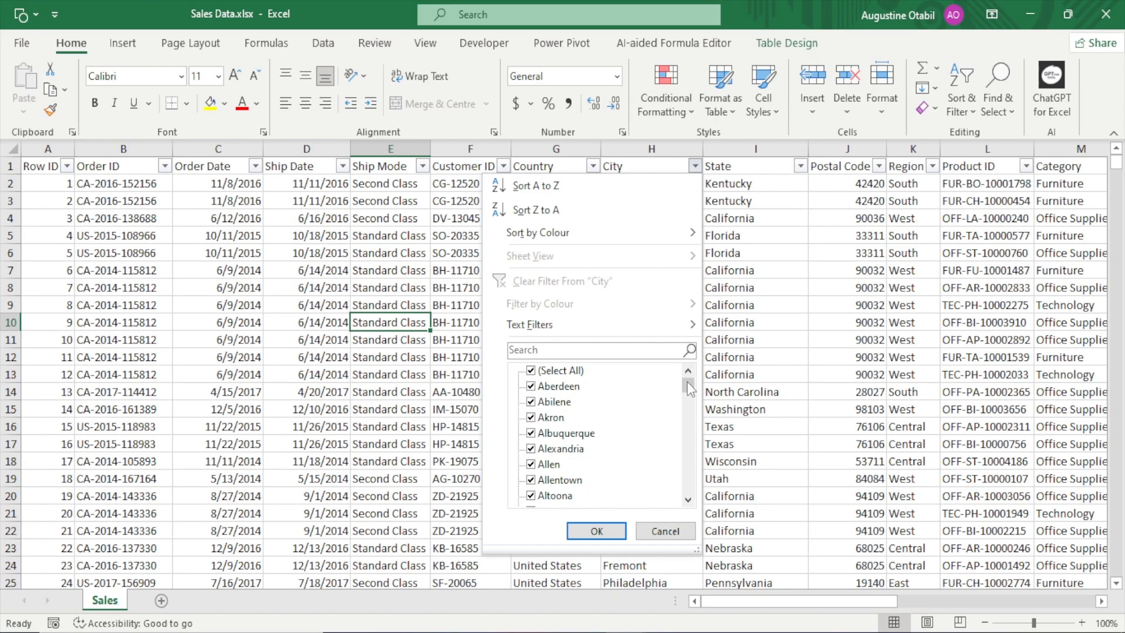
pyautogui.moveTo(688, 384); pyautogui.dragTo(669, 530)
pyautogui.click(665, 531)
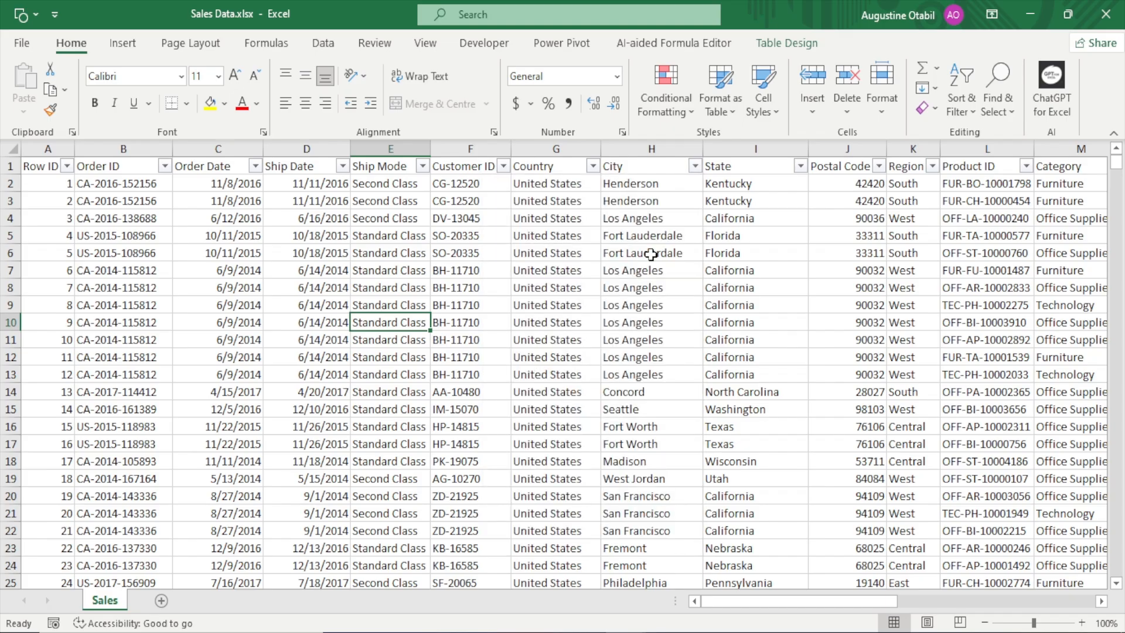
pyautogui.click(799, 166)
pyautogui.click(801, 169)
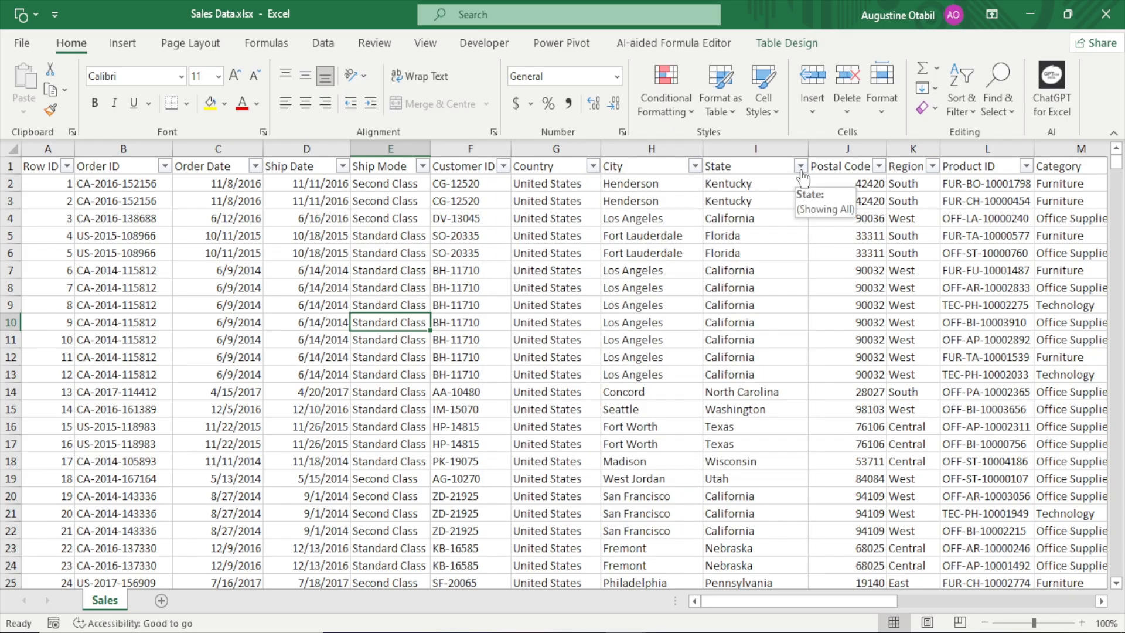
# Inspect the distinct values of the Region and Category columns without applying a filter
pyautogui.moveTo(848, 595); pyautogui.dragTo(951, 589)
pyautogui.click(442, 167)
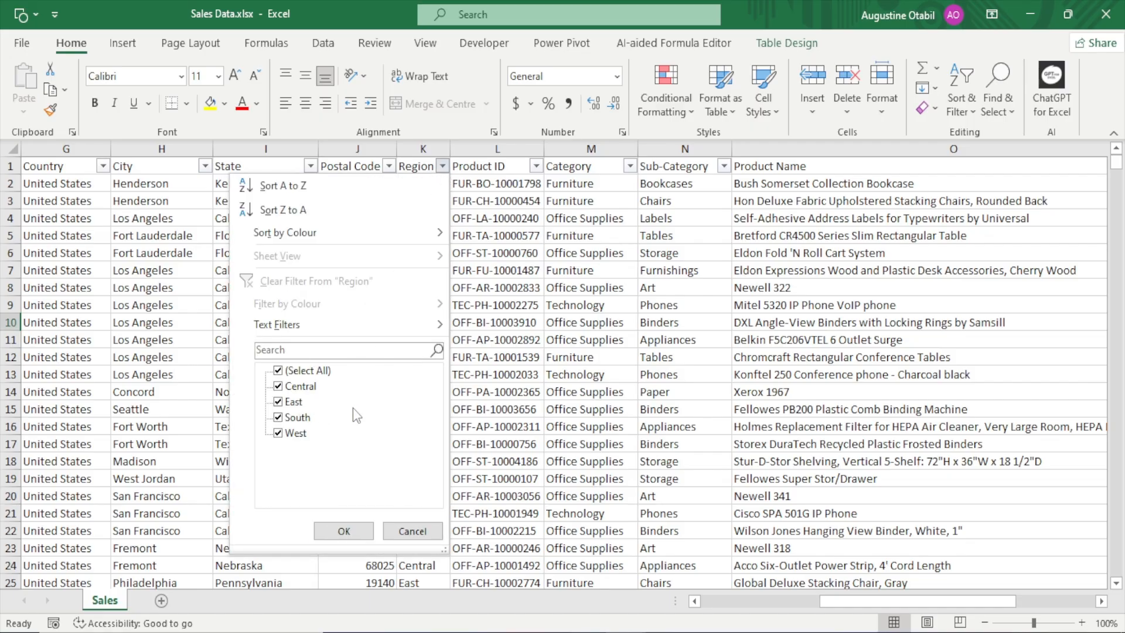
pyautogui.click(412, 531)
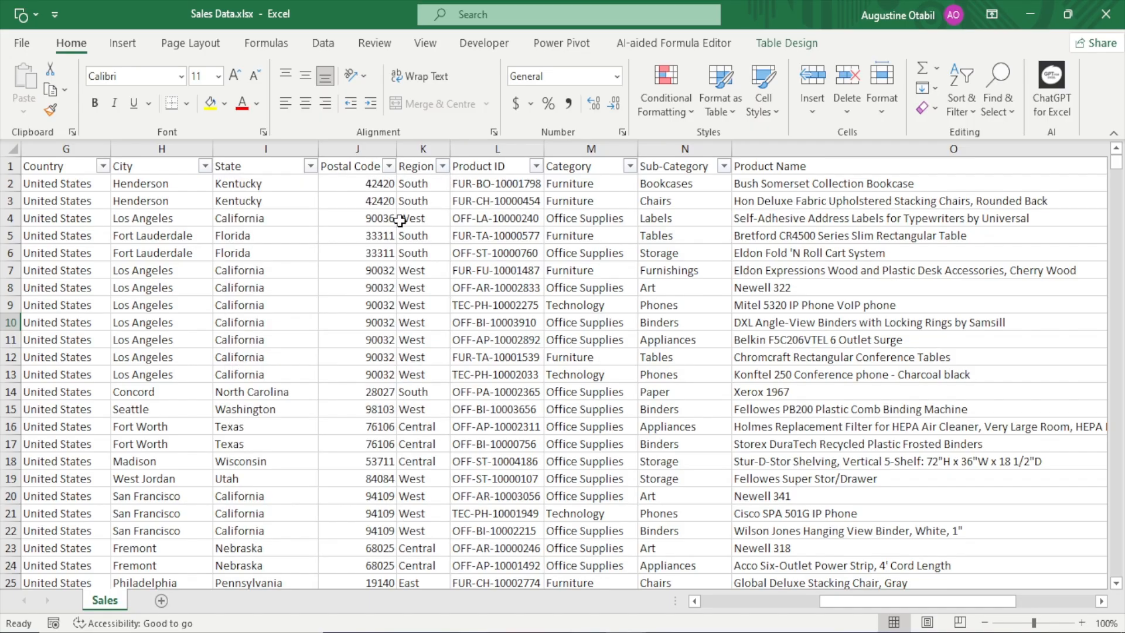
pyautogui.click(630, 166)
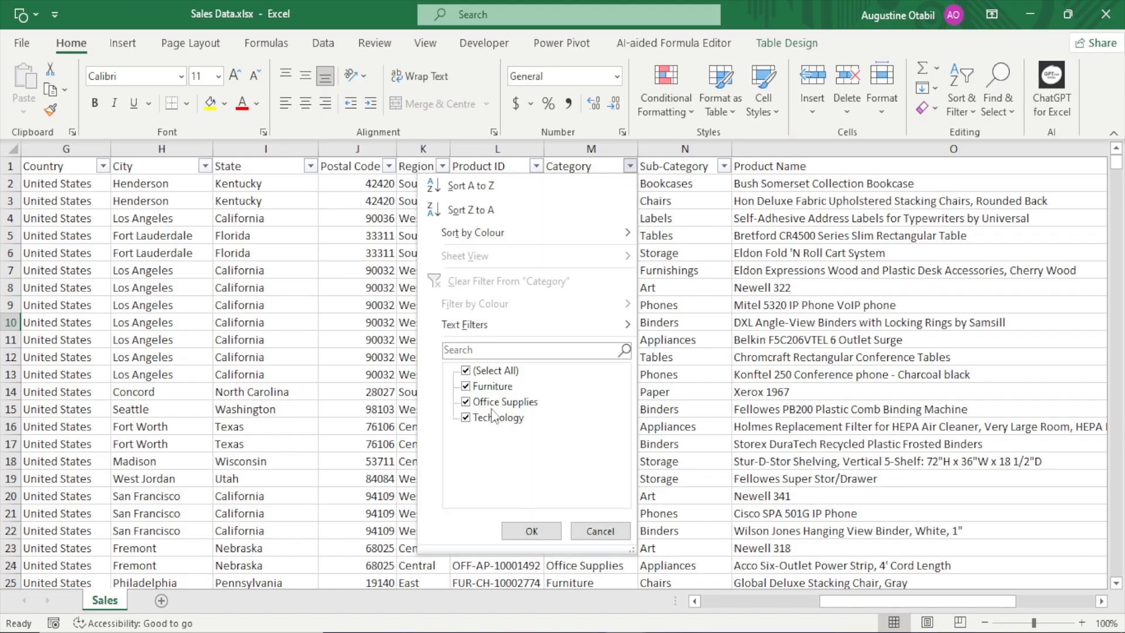
pyautogui.click(600, 531)
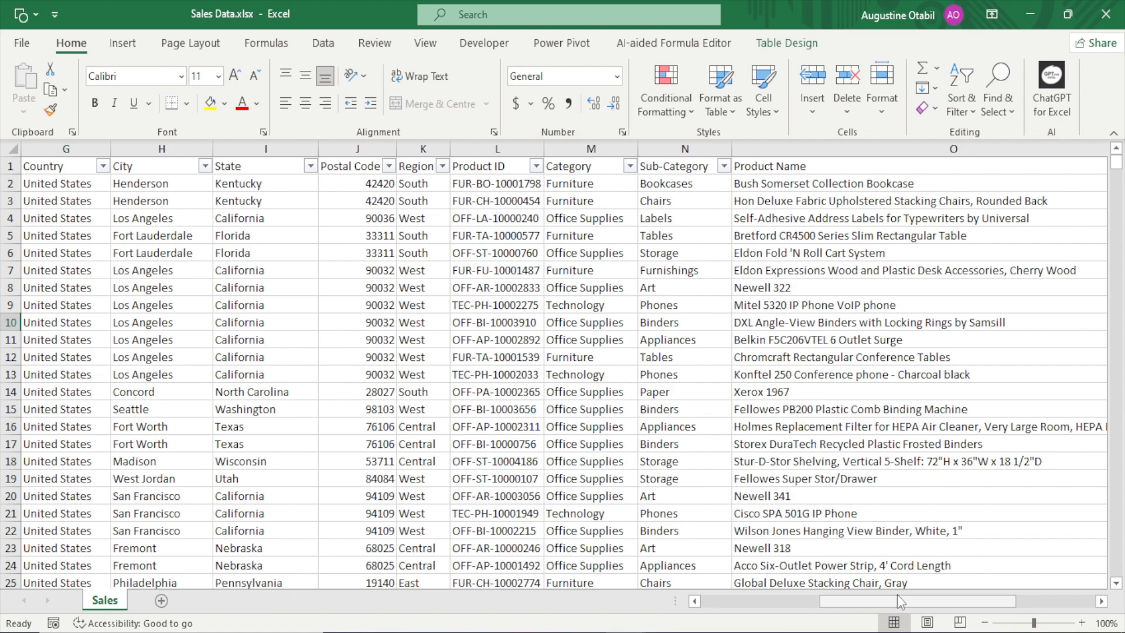
# Review the numeric columns Sales through CoGS and compare them with the descriptive columns up to Product Name
pyautogui.moveTo(895, 600); pyautogui.dragTo(983, 593)
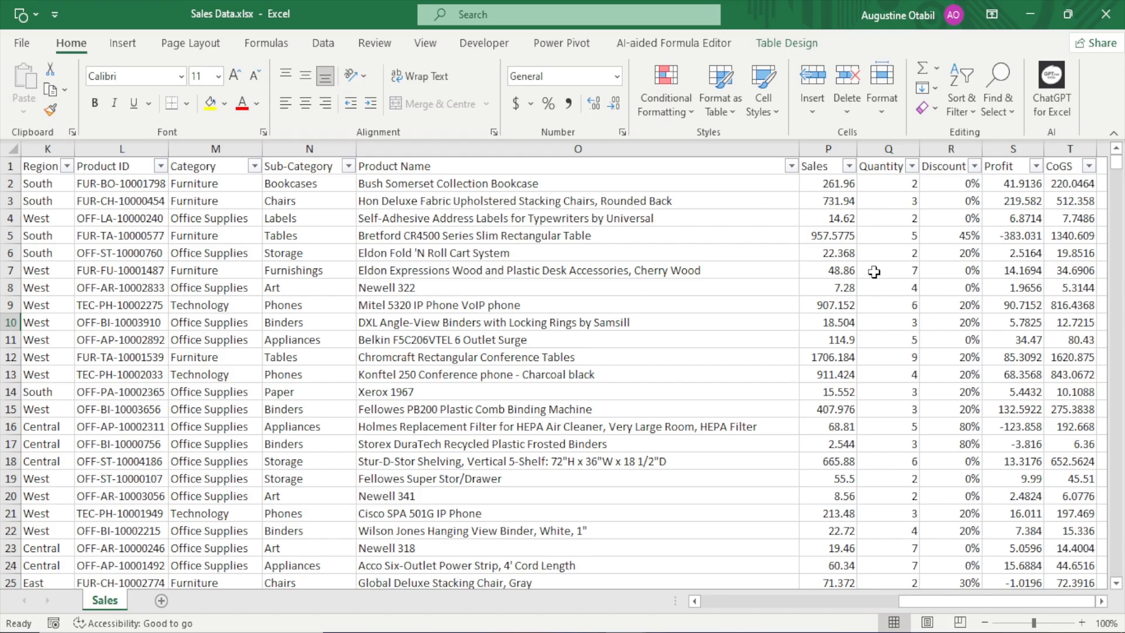
pyautogui.moveTo(852, 149); pyautogui.dragTo(1055, 143)
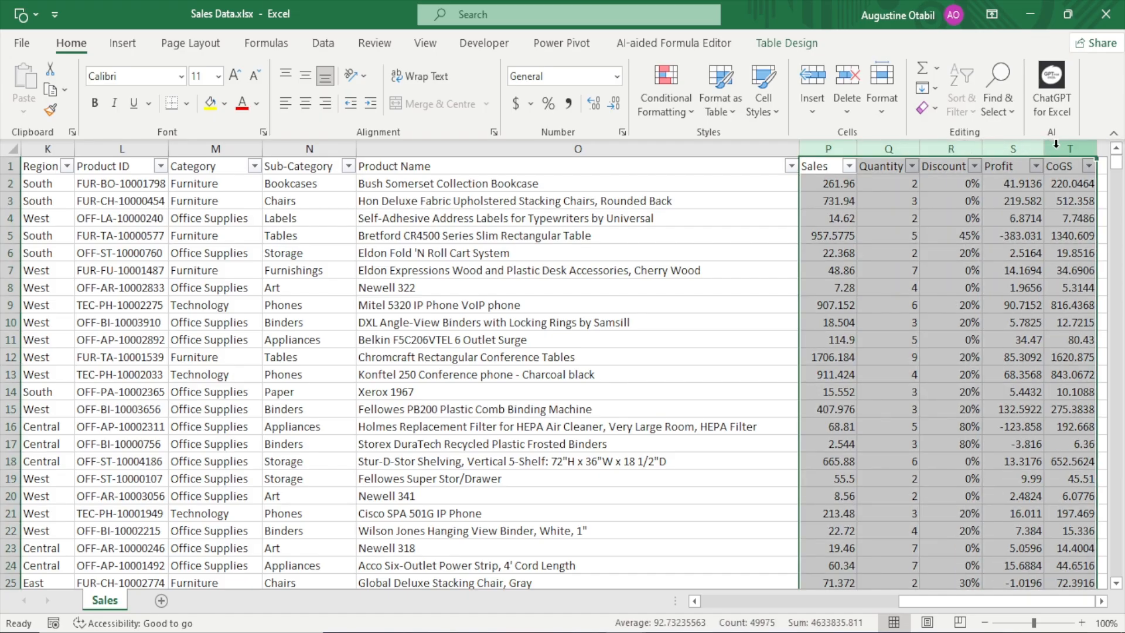
pyautogui.click(696, 165)
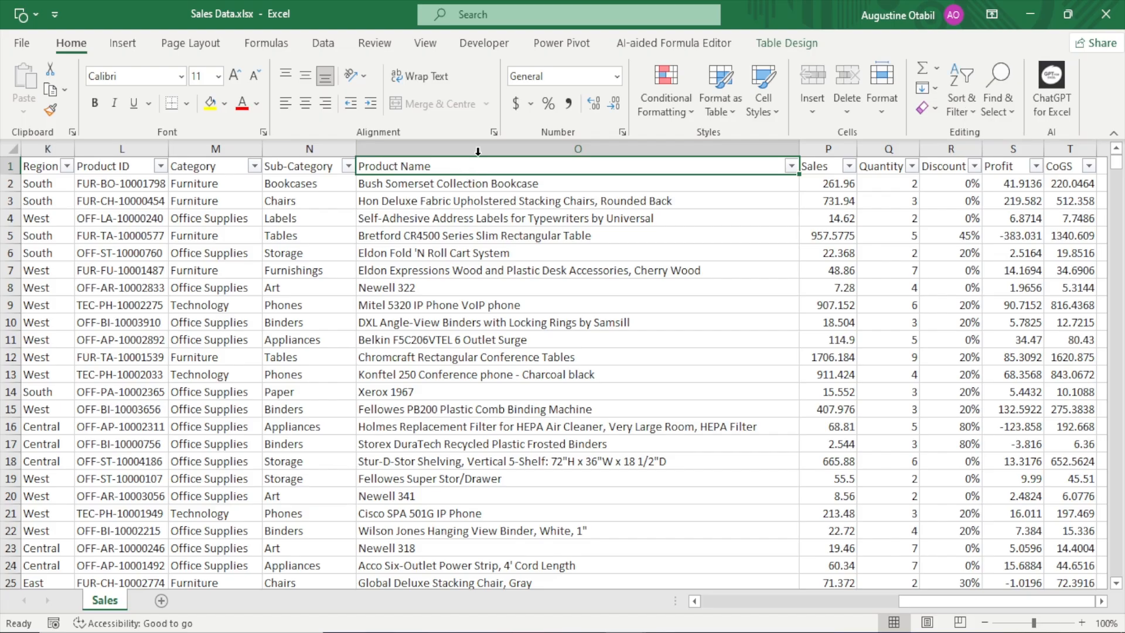
pyautogui.click(382, 151)
pyautogui.moveTo(381, 151); pyautogui.dragTo(47, 149)
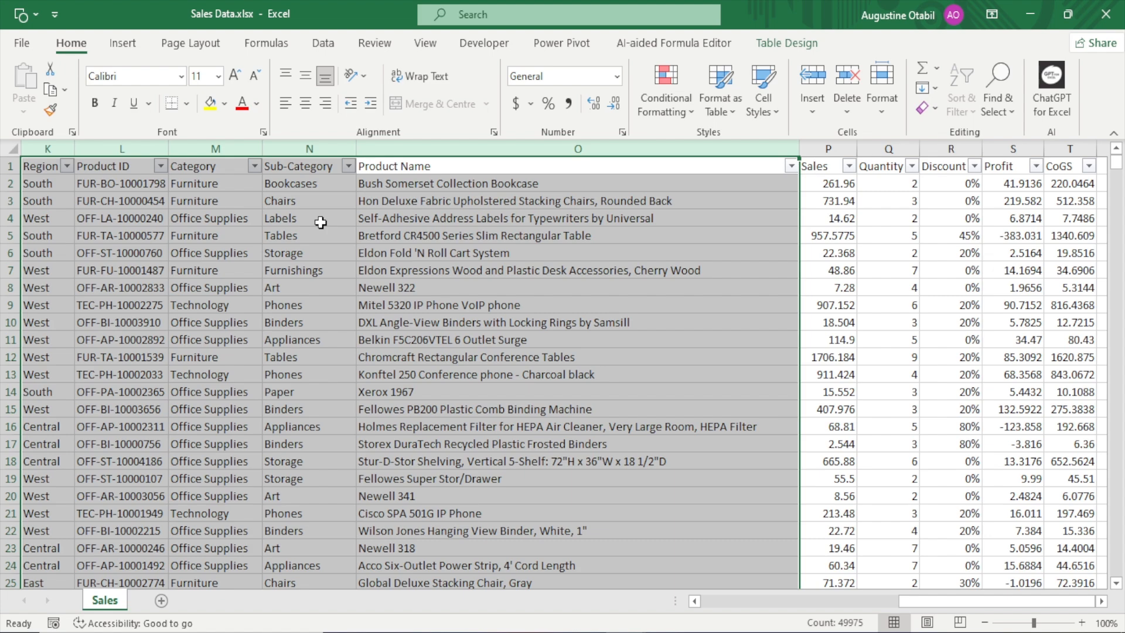
pyautogui.moveTo(828, 149); pyautogui.dragTo(902, 176)
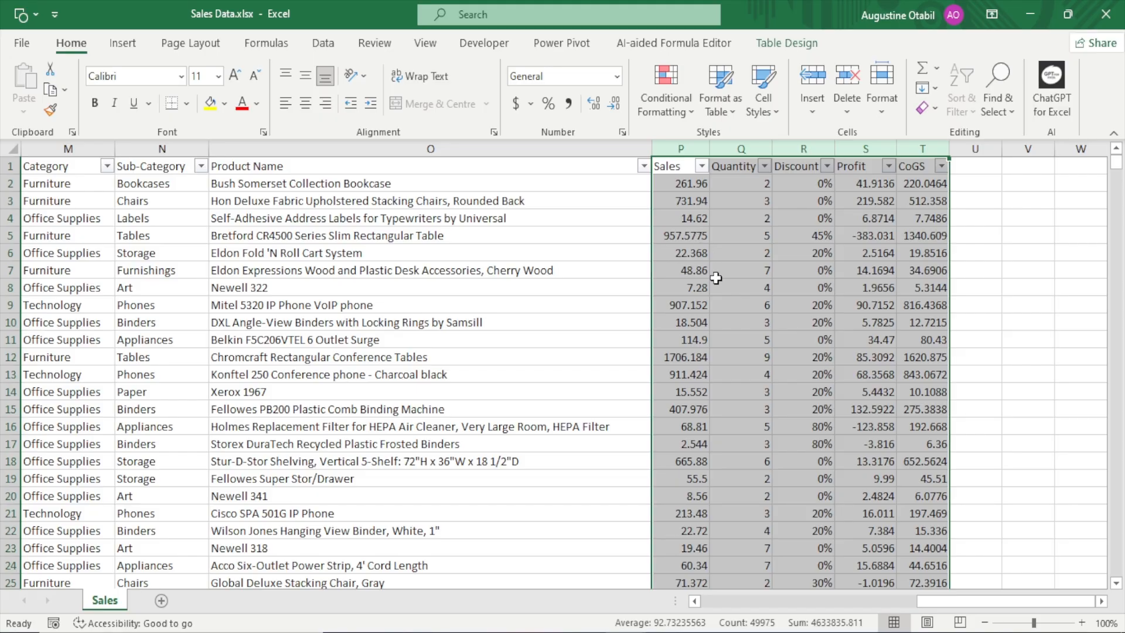
pyautogui.moveTo(977, 602); pyautogui.dragTo(726, 595)
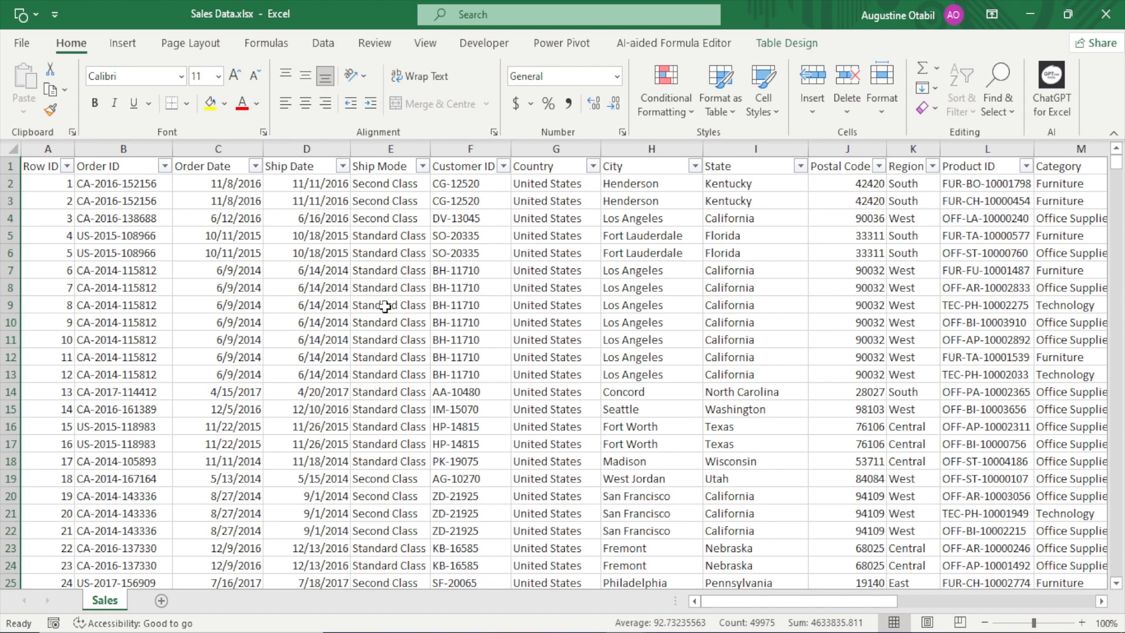
# Check the extent of the sales table from the Row ID header down to the last record and across all headers
pyautogui.click(41, 167)
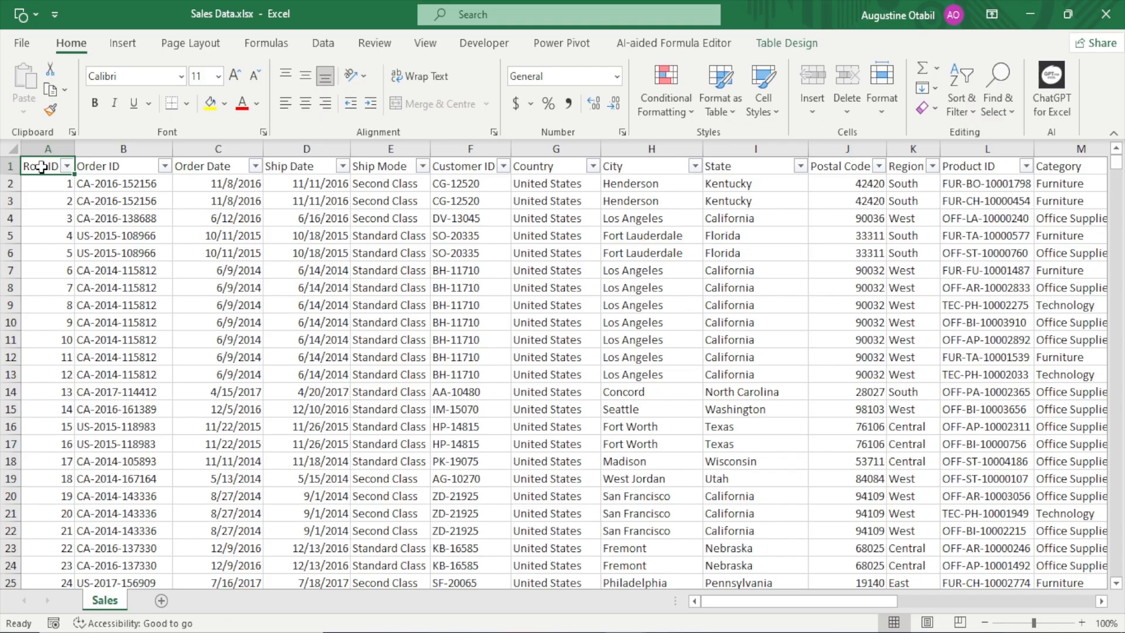
pyautogui.hotkey('ctrl', 'Down')
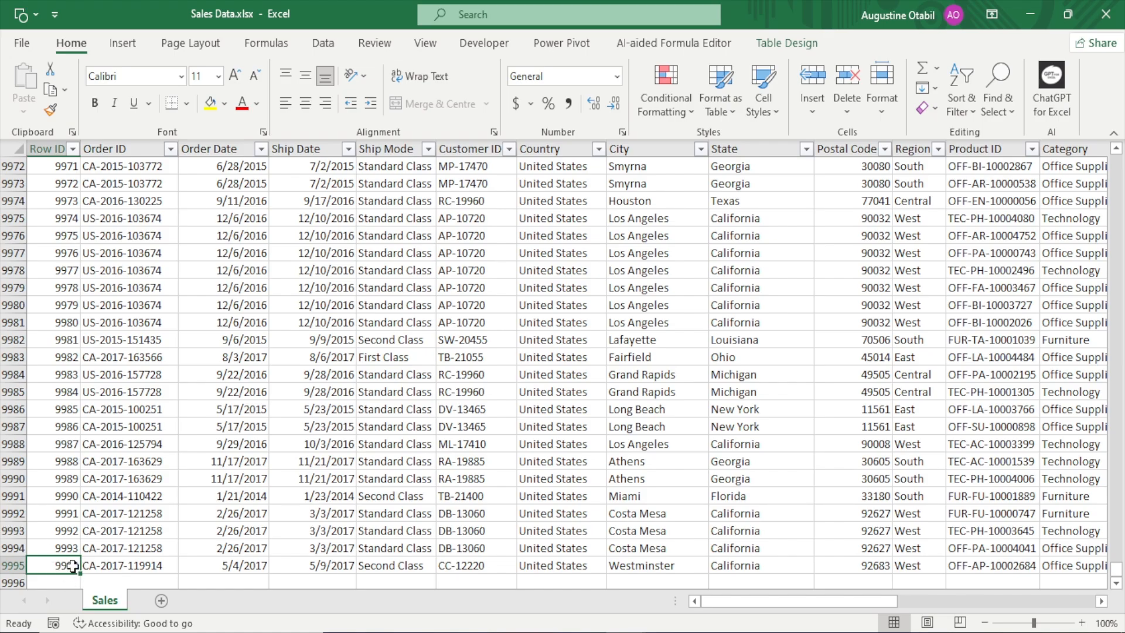
pyautogui.hotkey('ctrl', 'Home')
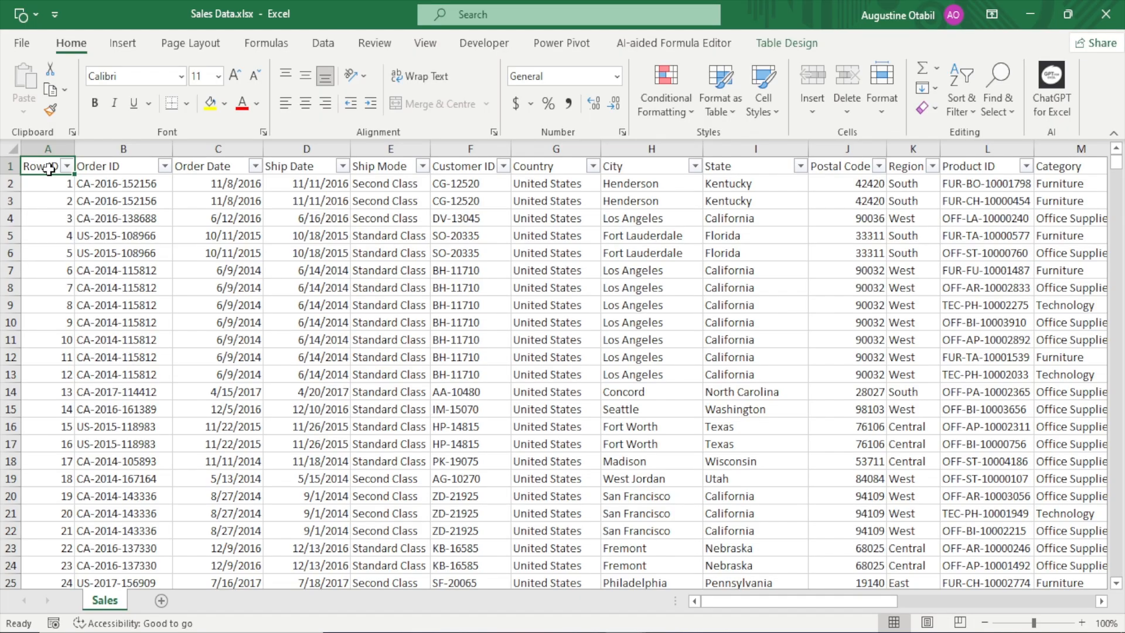
pyautogui.hotkey('ctrl', 'shift', 'Right')
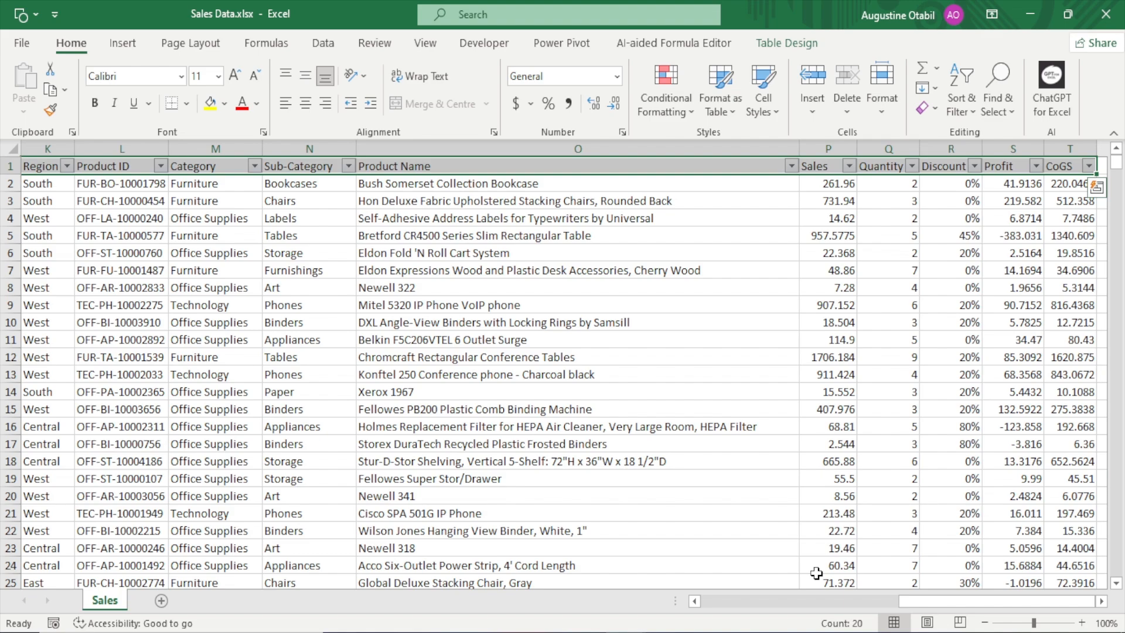
pyautogui.hotkey('ctrl', 'Home')
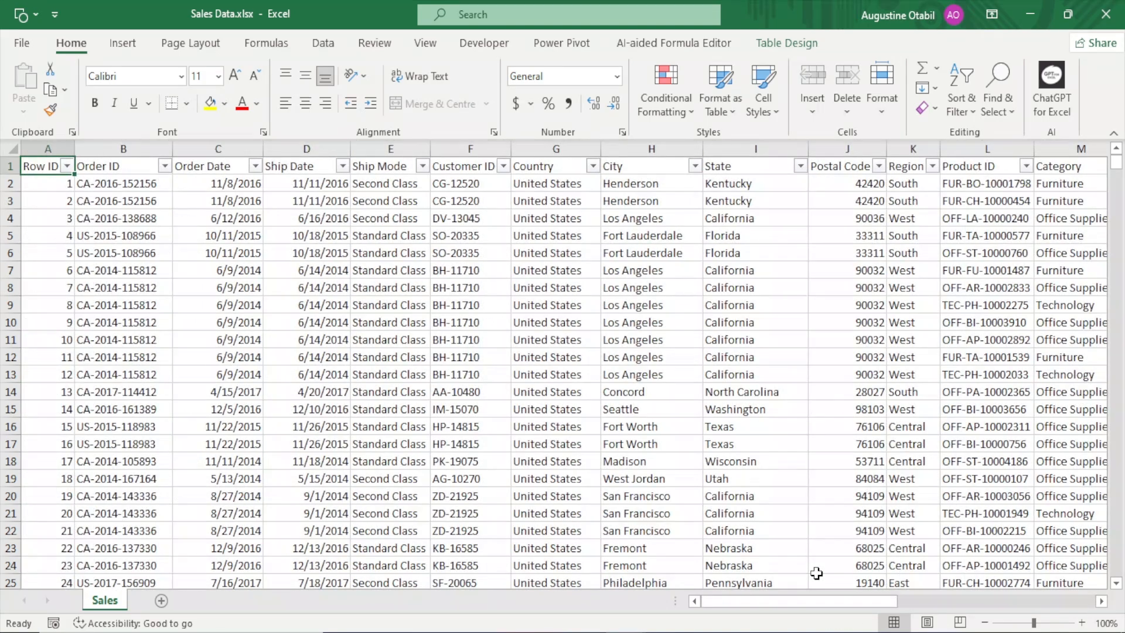
pyautogui.click(492, 358)
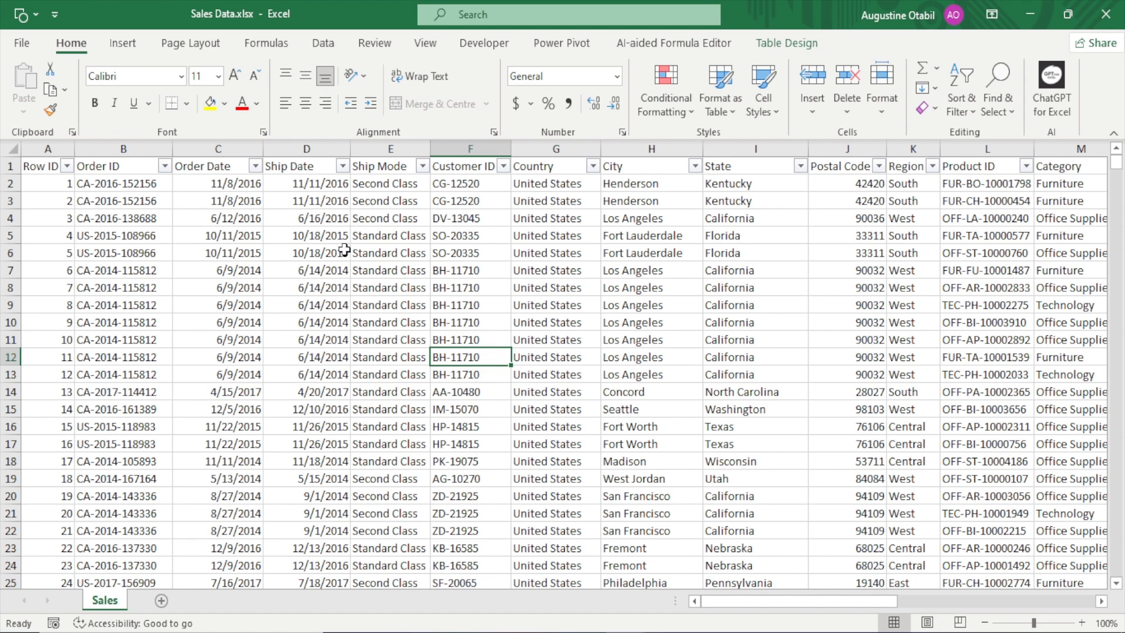
# Examine the Order Date column and its first dates
pyautogui.click(229, 149)
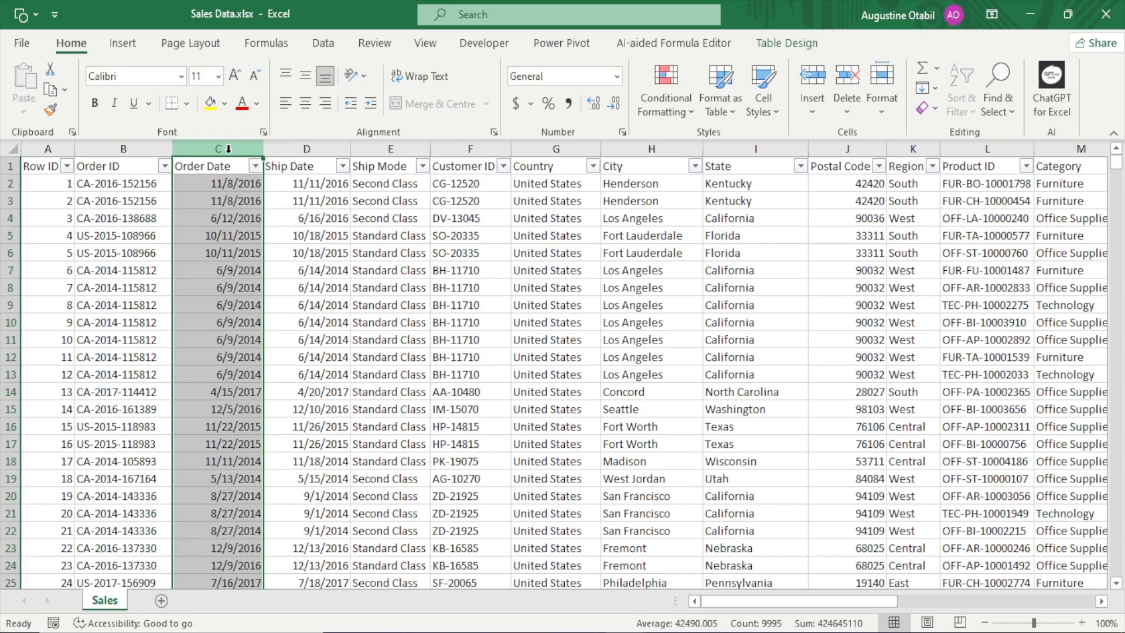
pyautogui.click(221, 251)
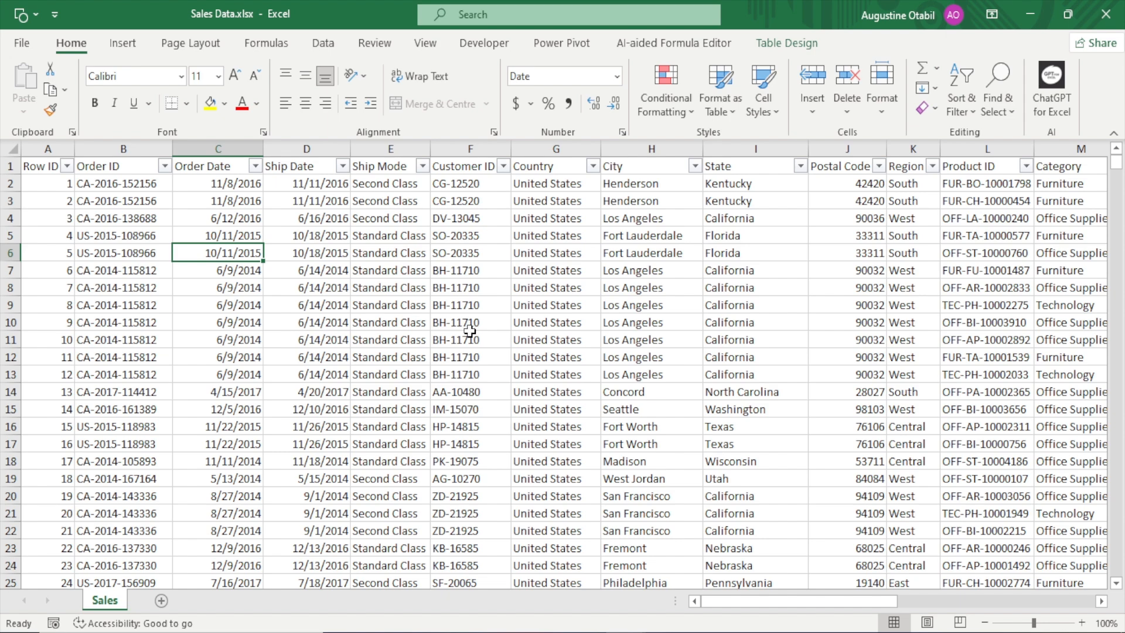
pyautogui.click(223, 178)
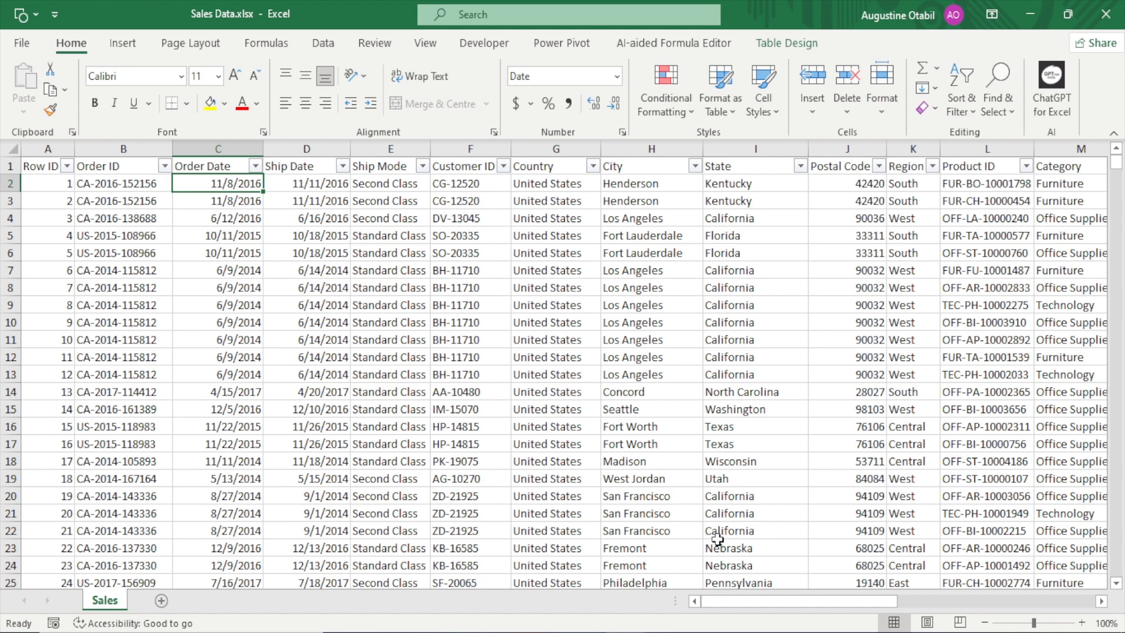
pyautogui.click(466, 375)
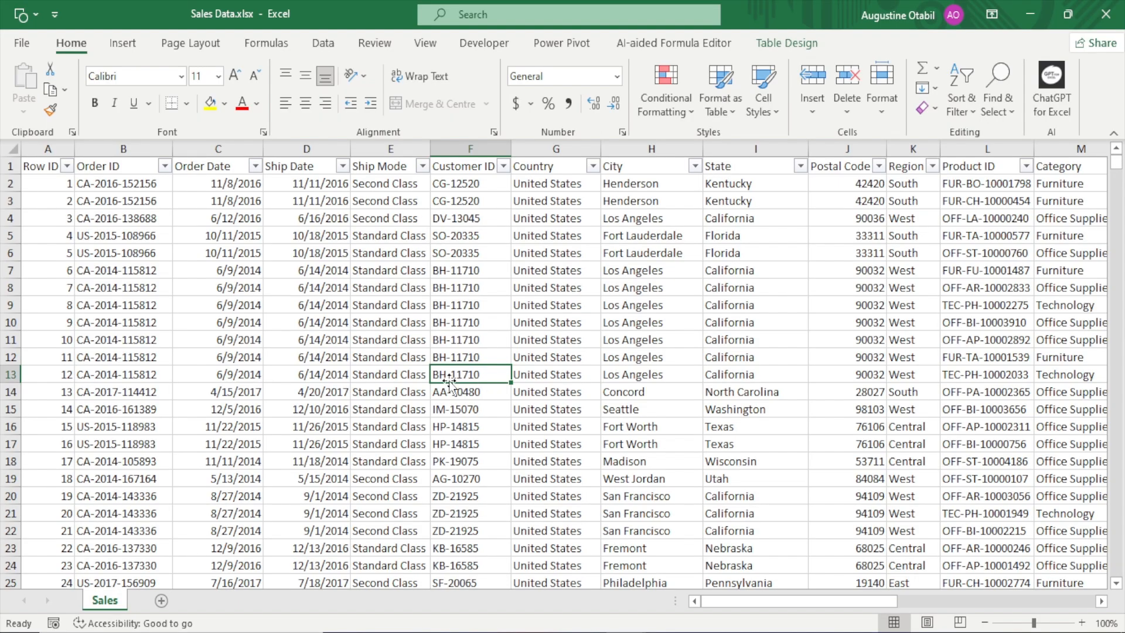
# Convert the existing sales table on the Sales sheet to a normal range and confirm the conversion
pyautogui.click(319, 48)
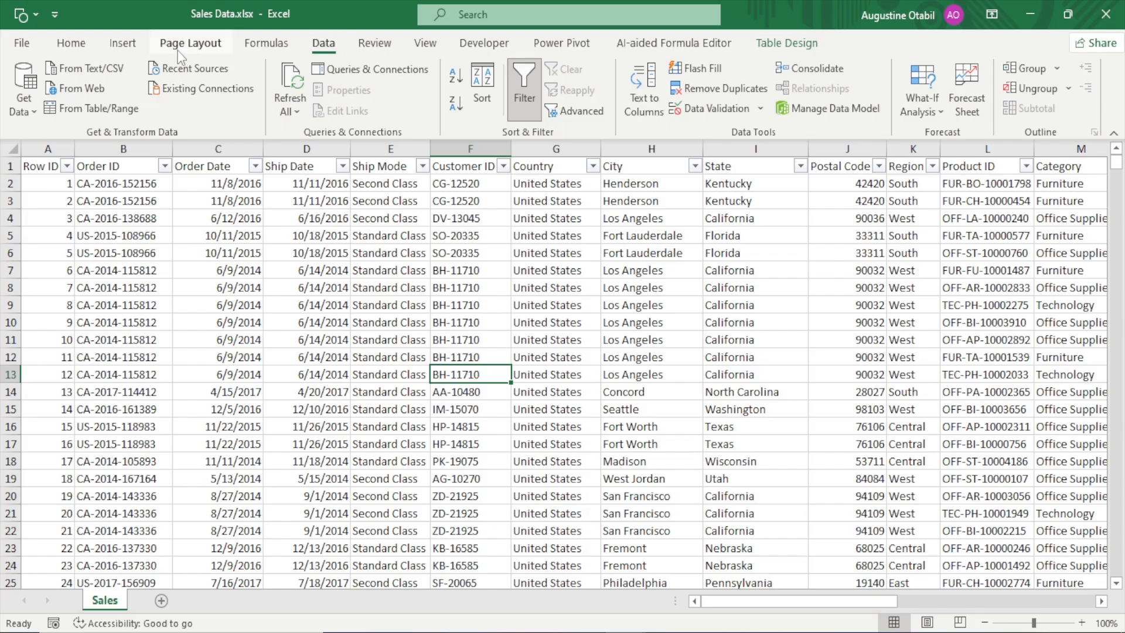
pyautogui.click(787, 42)
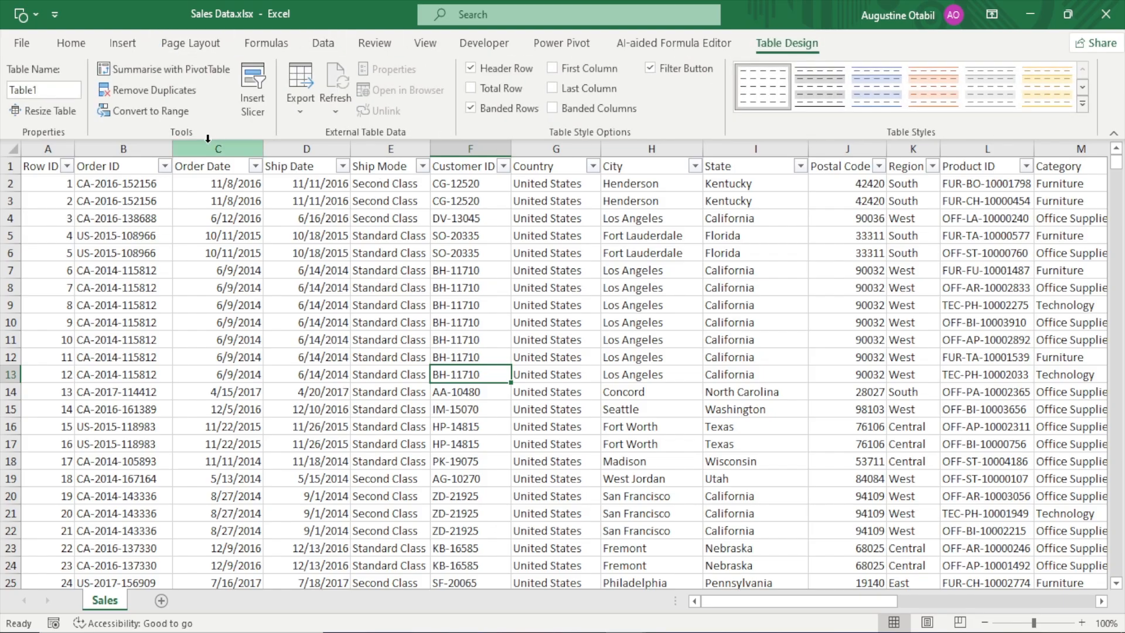
pyautogui.click(168, 115)
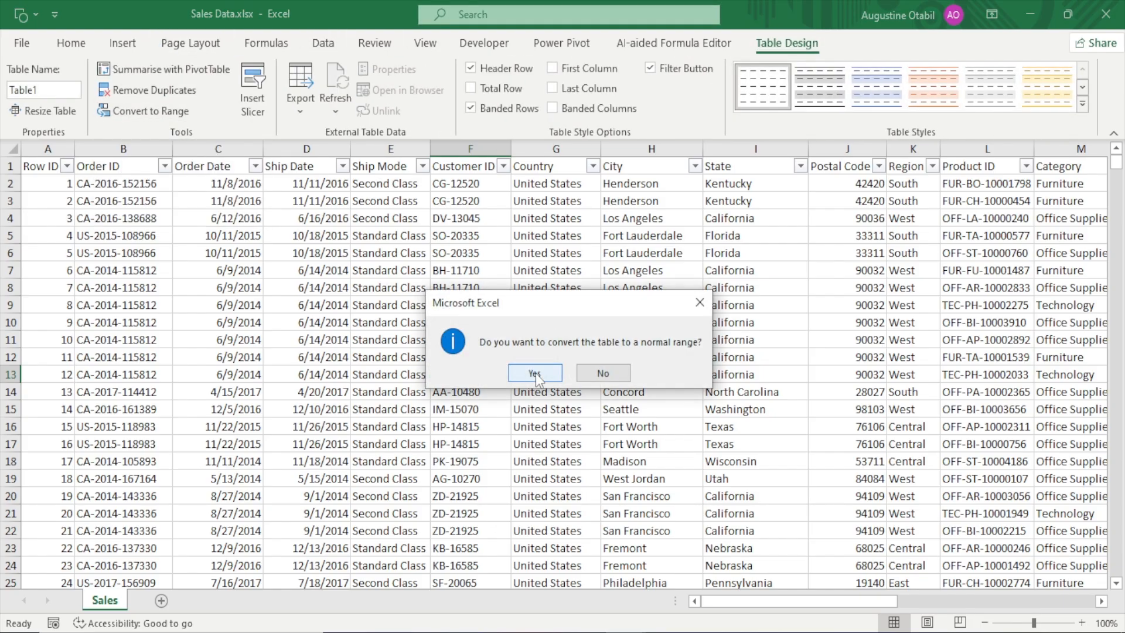
pyautogui.click(533, 372)
pyautogui.click(346, 316)
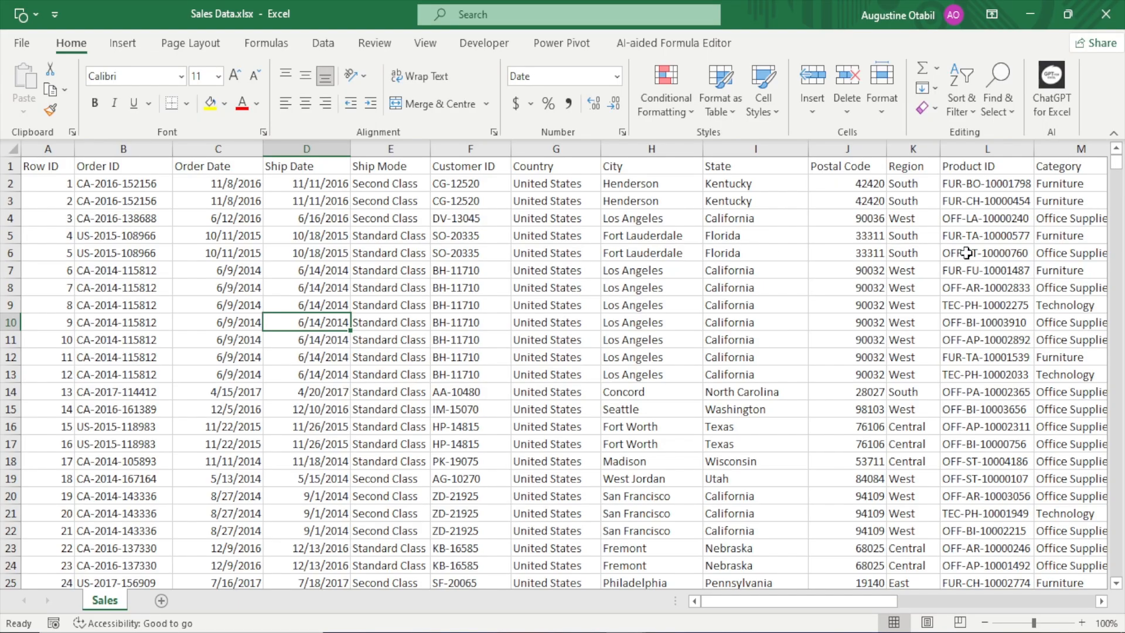
pyautogui.click(511, 354)
pyautogui.click(270, 323)
pyautogui.click(668, 304)
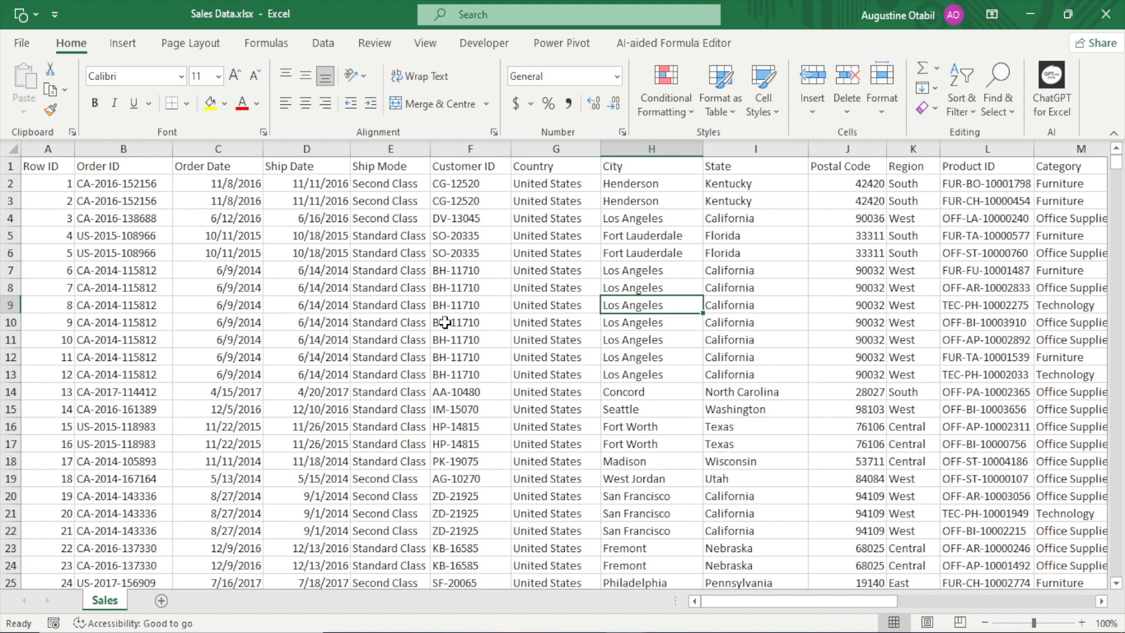
pyautogui.click(446, 322)
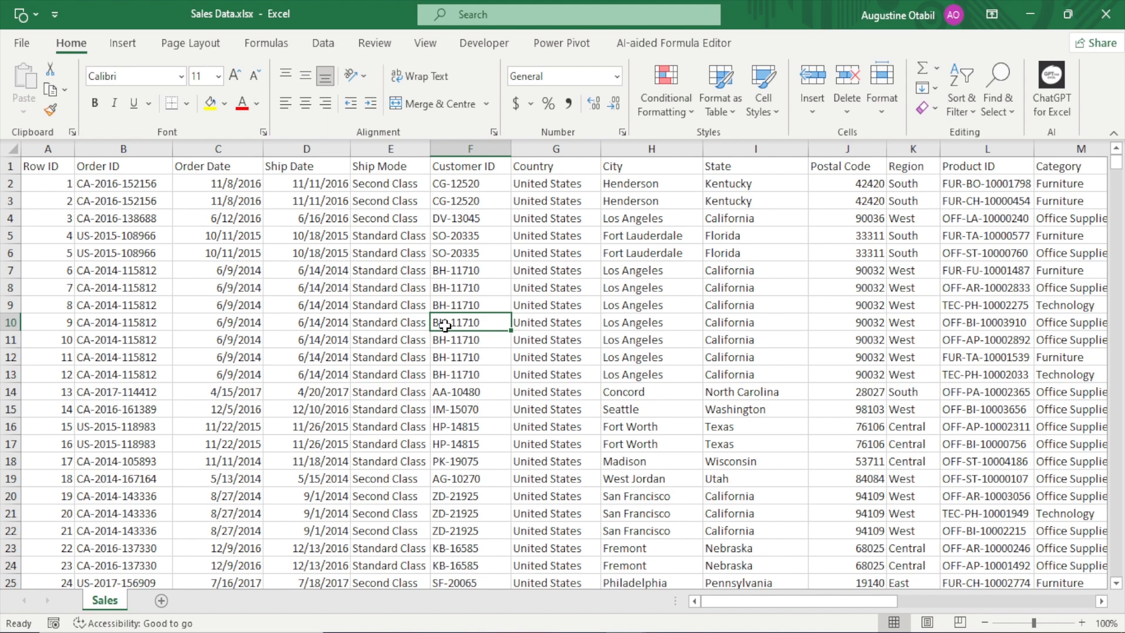
pyautogui.click(122, 46)
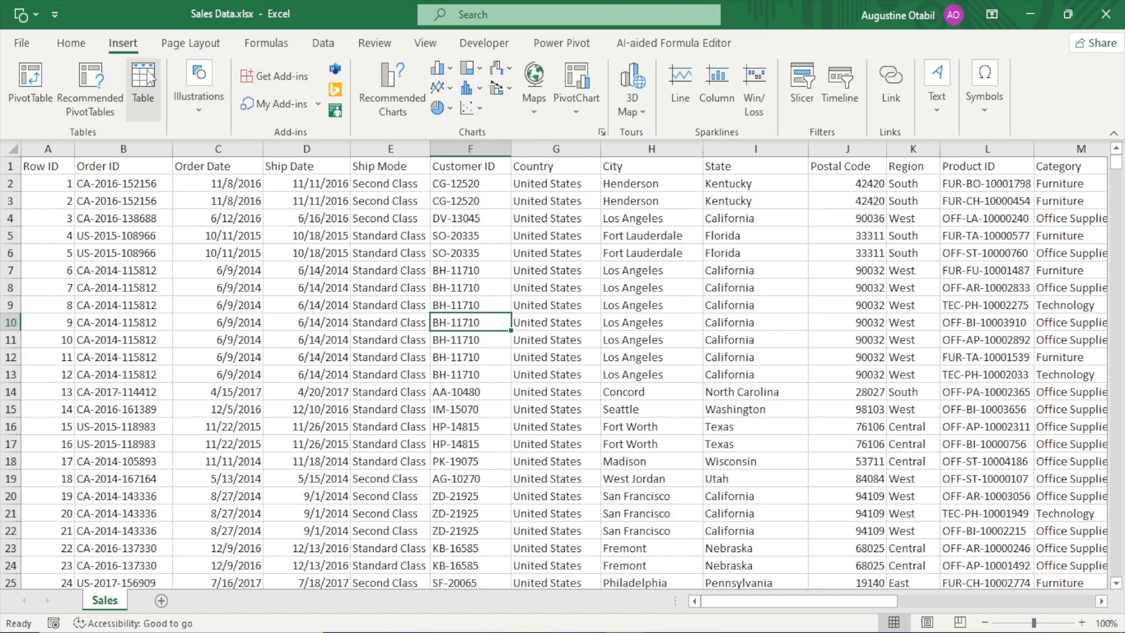
pyautogui.click(70, 42)
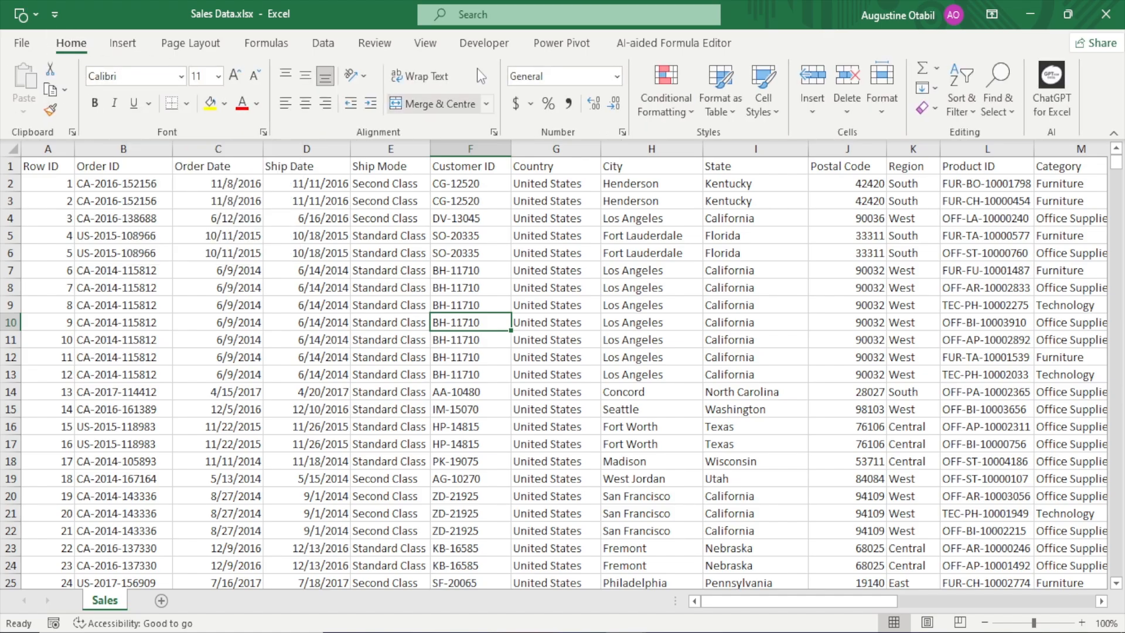
pyautogui.click(576, 396)
pyautogui.click(819, 287)
pyautogui.click(421, 306)
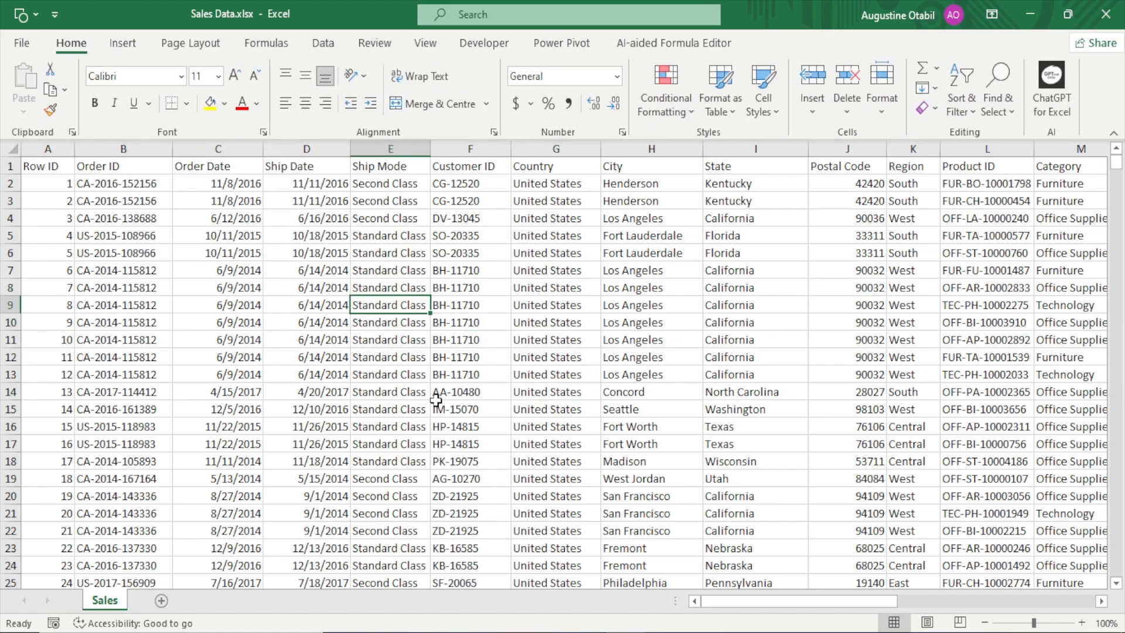
pyautogui.click(448, 420)
# Create a table from the sales data range $A$1:$T$9995, with the first row used as headers
pyautogui.click(537, 290)
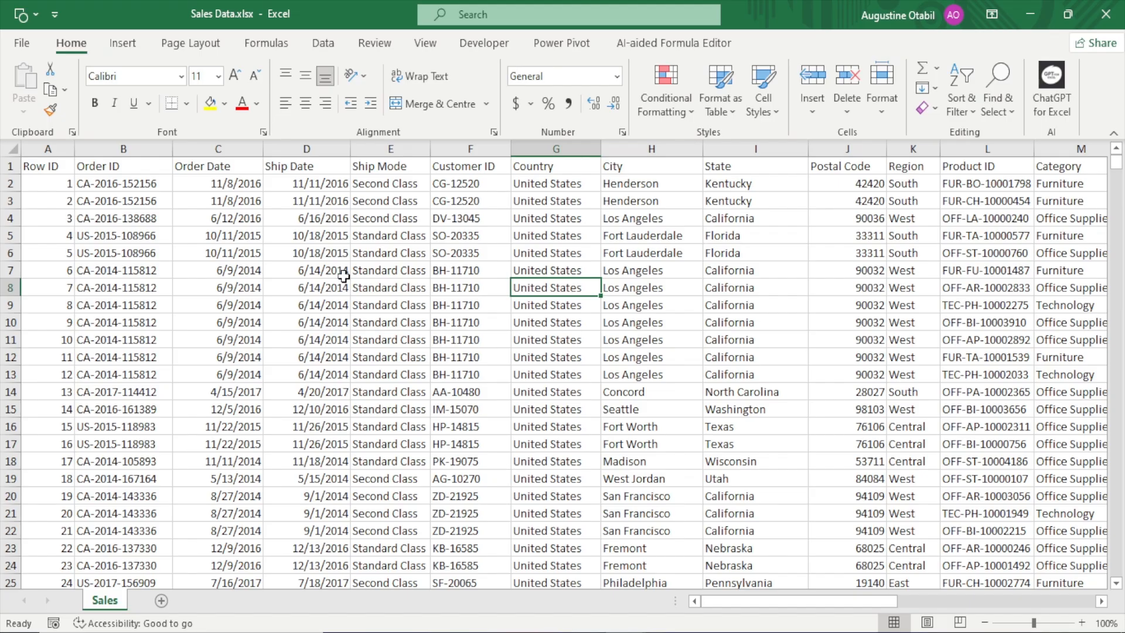
pyautogui.hotkey('ctrl', 't')
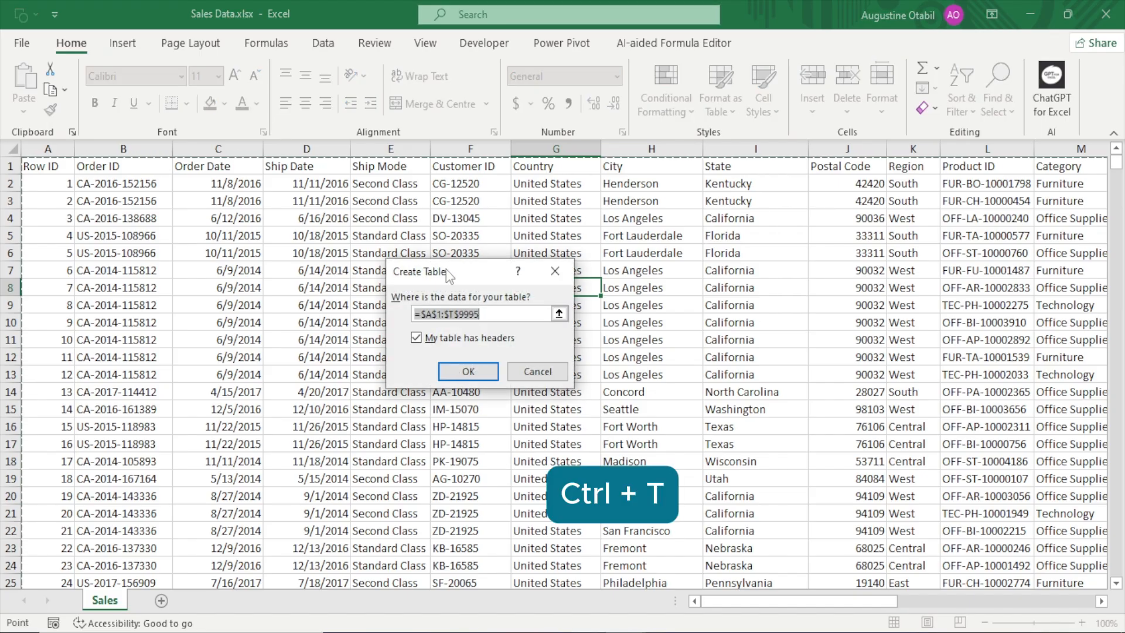
pyautogui.moveTo(448, 275); pyautogui.dragTo(409, 236)
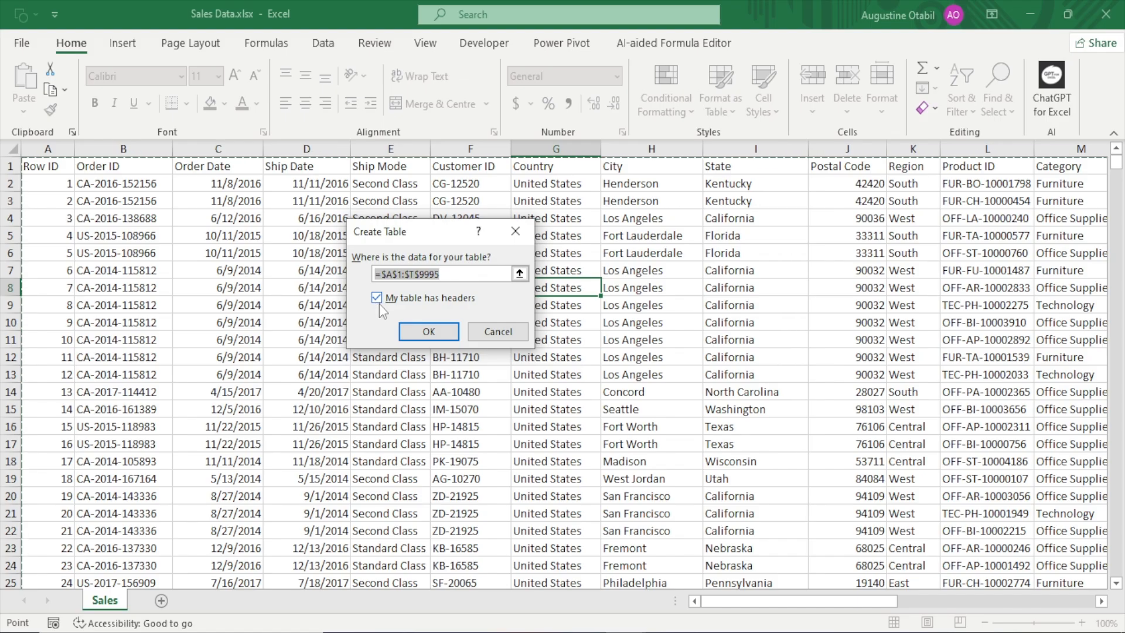
pyautogui.click(423, 328)
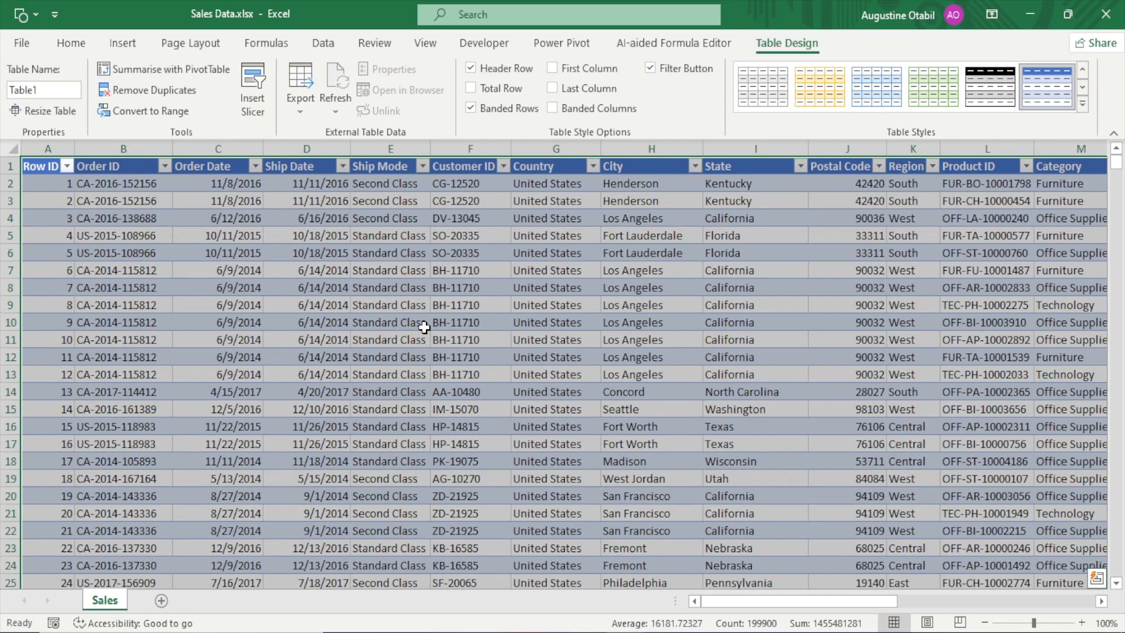
pyautogui.click(390, 299)
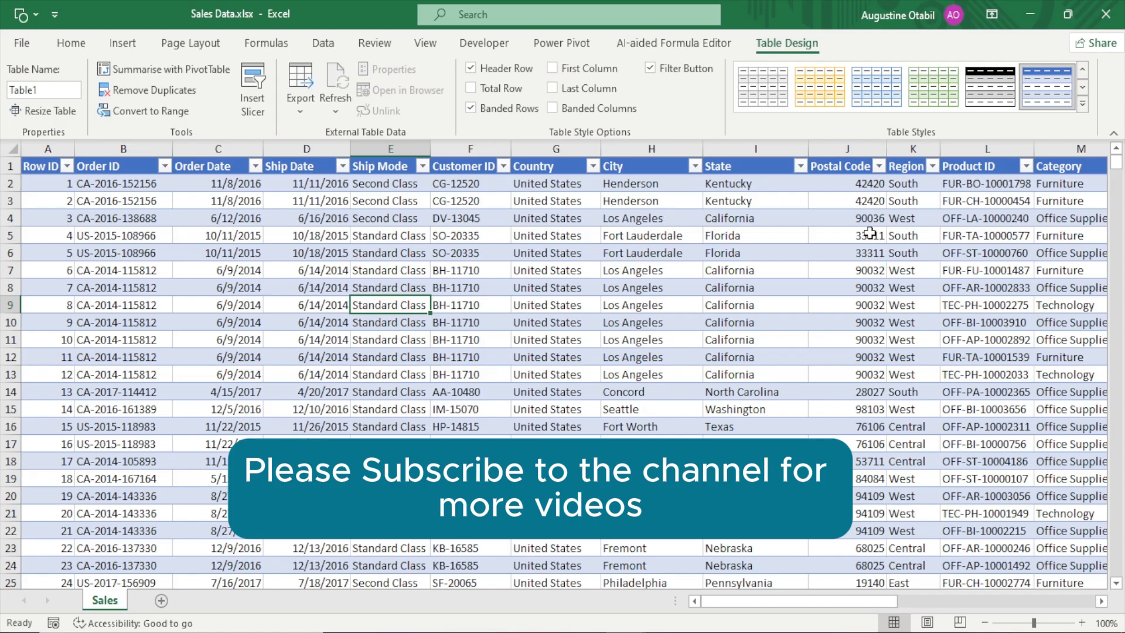
# Open the full gallery of table styles for the sales table
pyautogui.click(1083, 102)
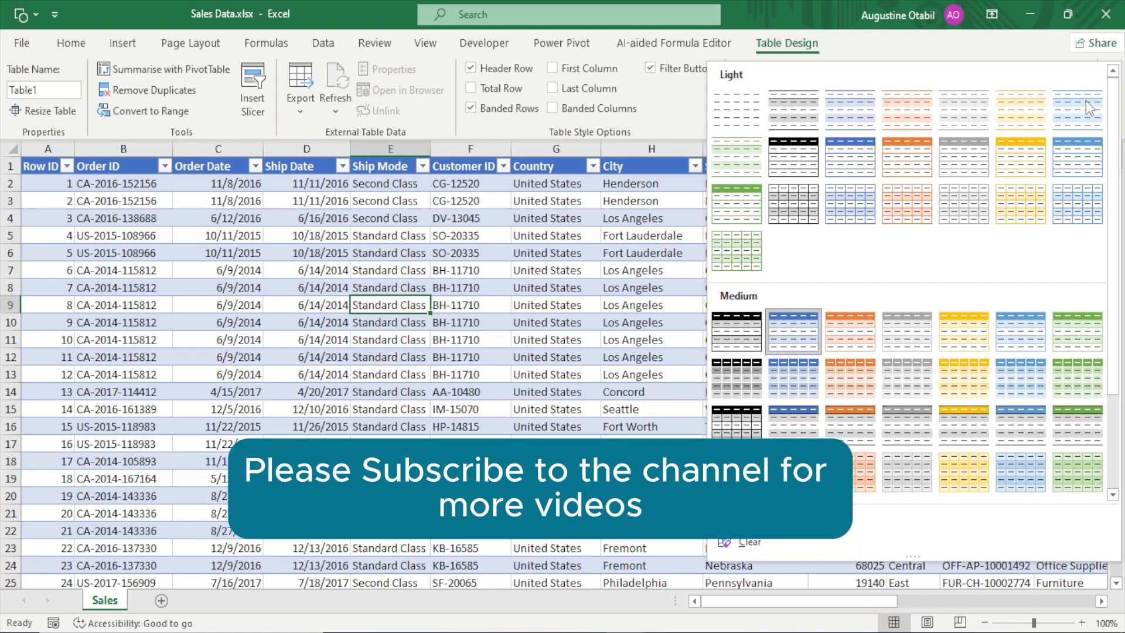
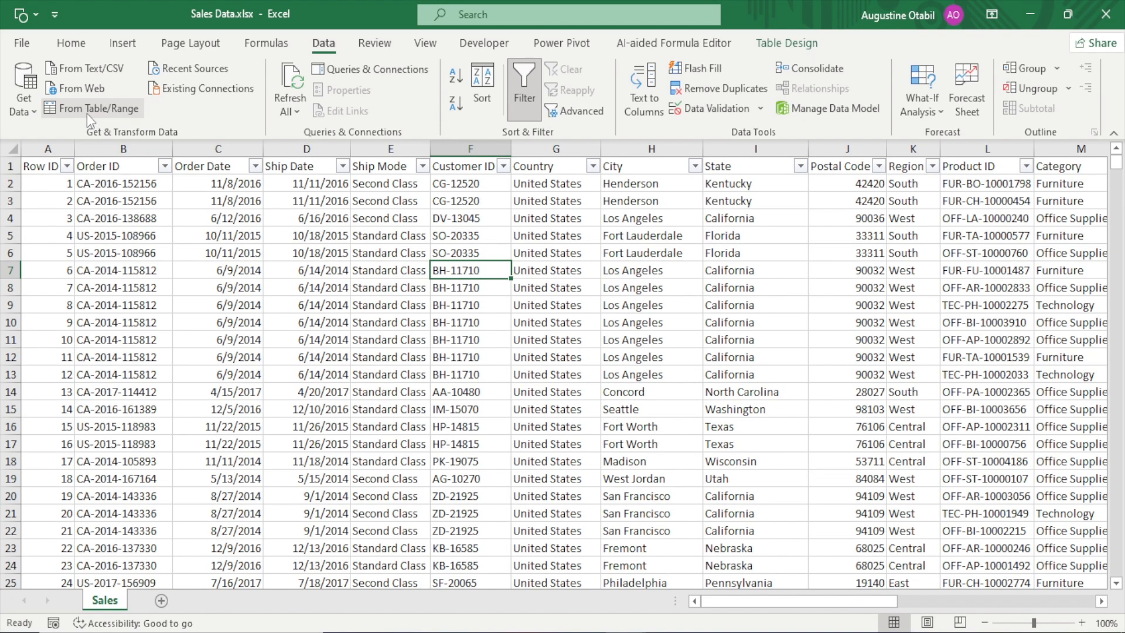
# Load the sales table into the Power Query Editor
pyautogui.click(87, 114)
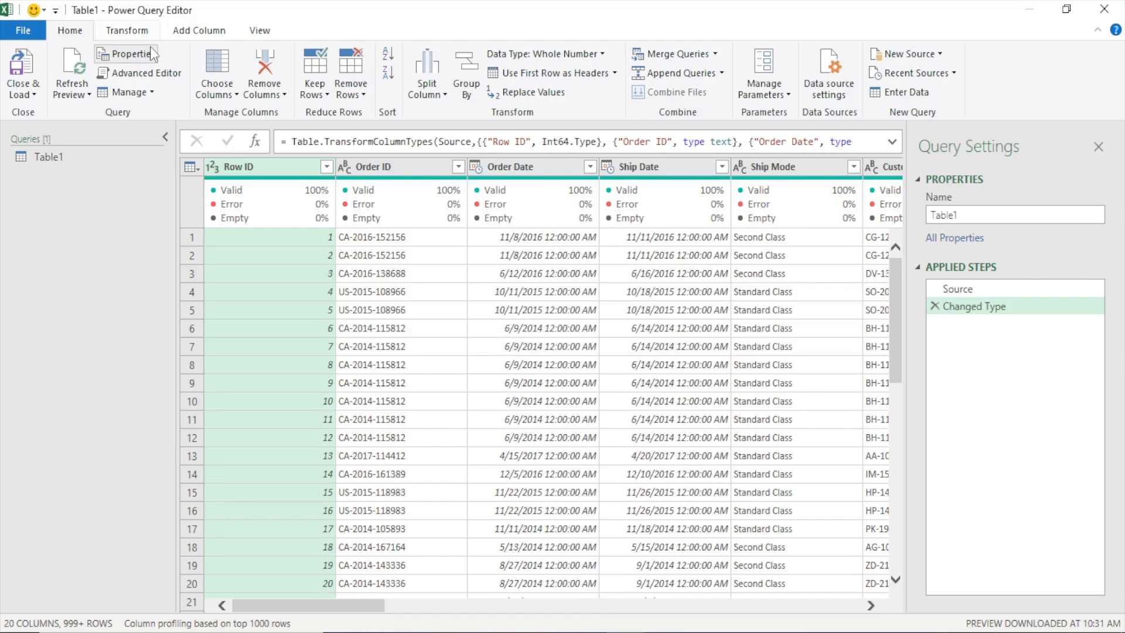
pyautogui.click(120, 29)
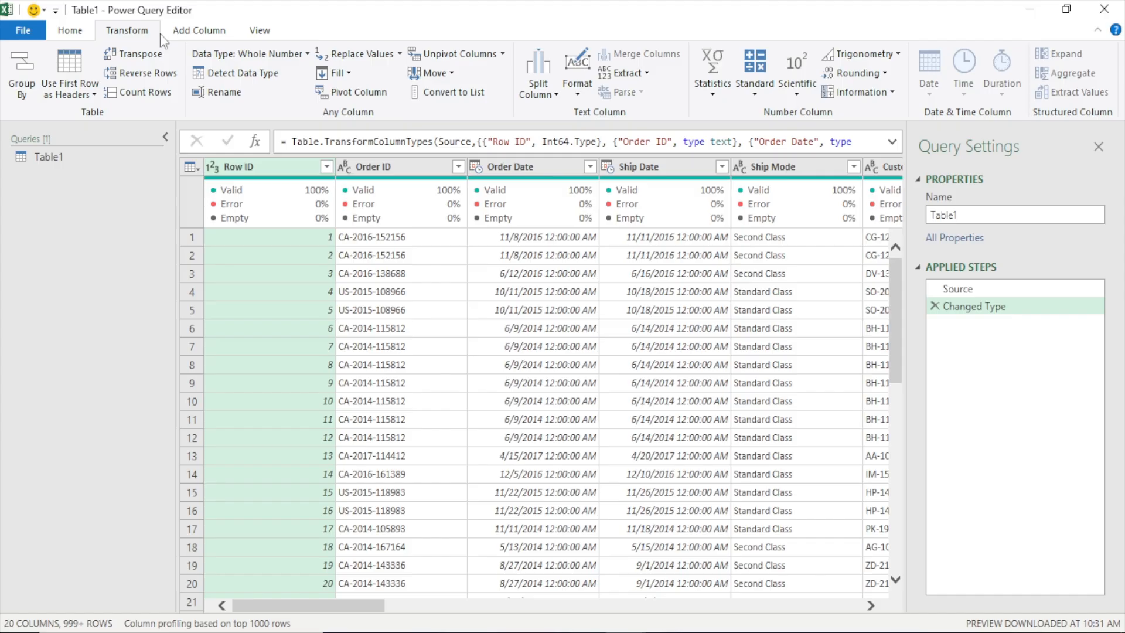
pyautogui.click(192, 33)
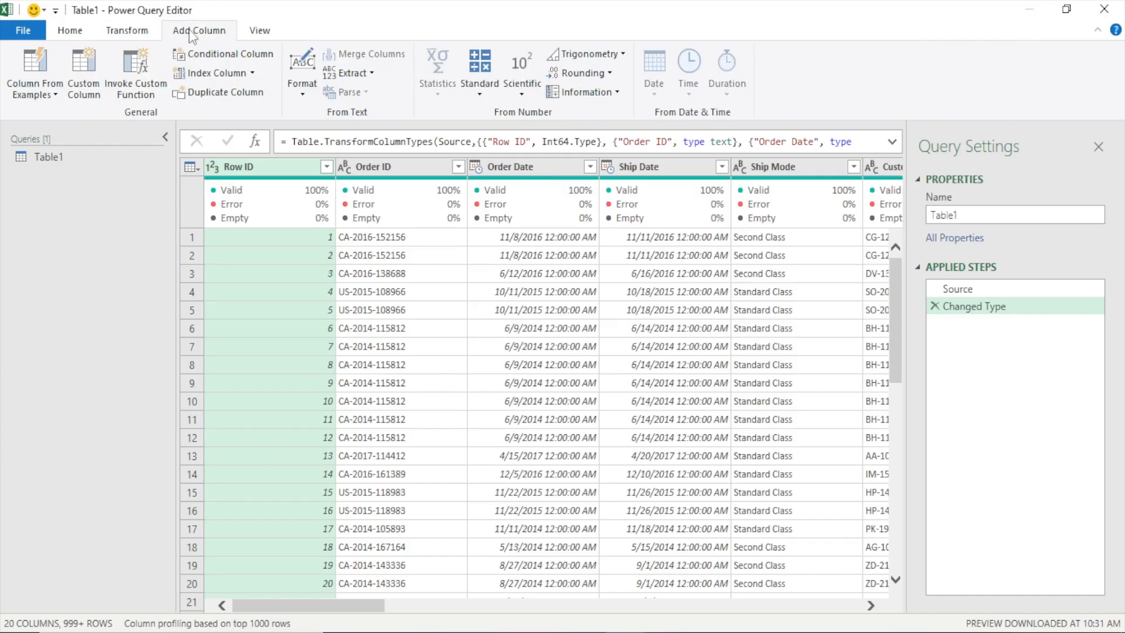
# Toggle the column quality display off and on, and examine the valid, error and empty percentages of the columns
pyautogui.click(260, 29)
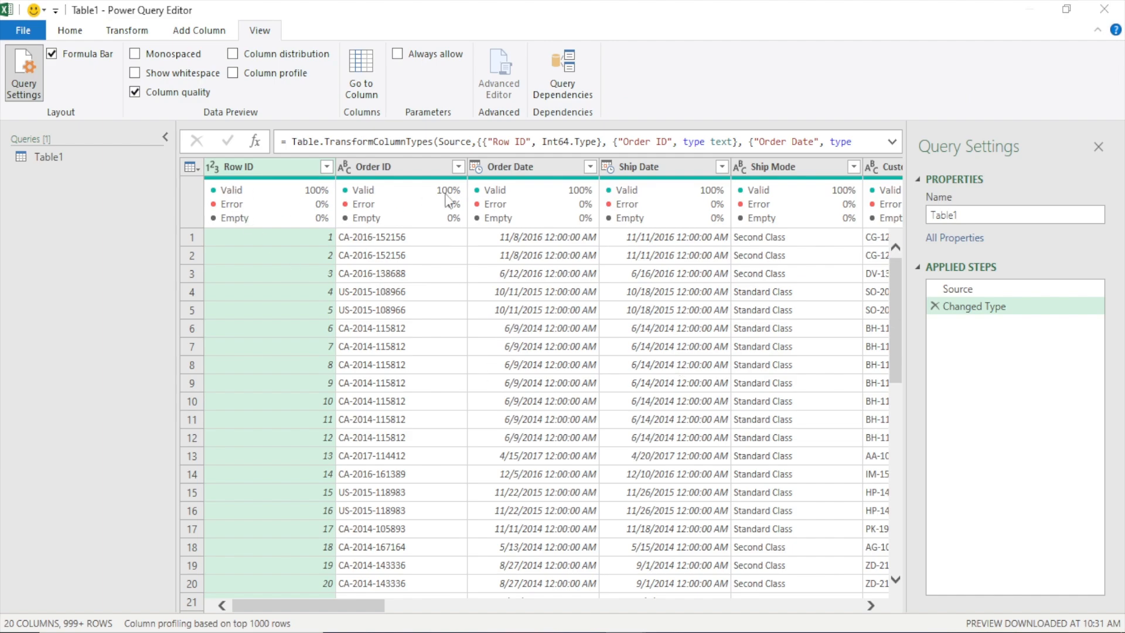
pyautogui.moveTo(218, 212)
pyautogui.click(135, 92)
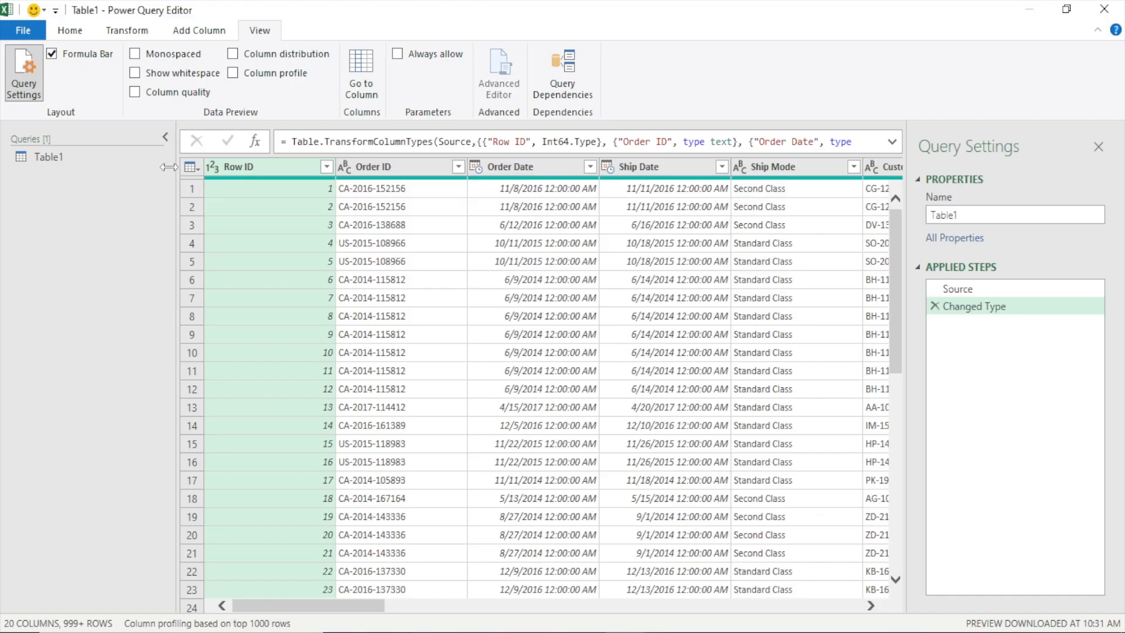
pyautogui.click(134, 92)
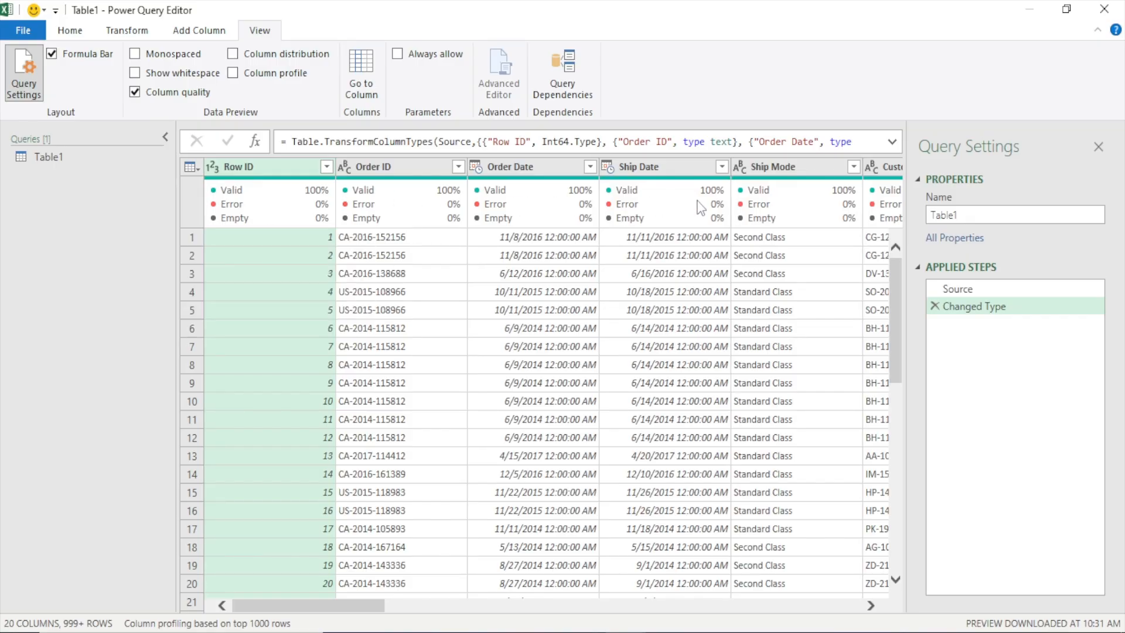
pyautogui.moveTo(787, 225)
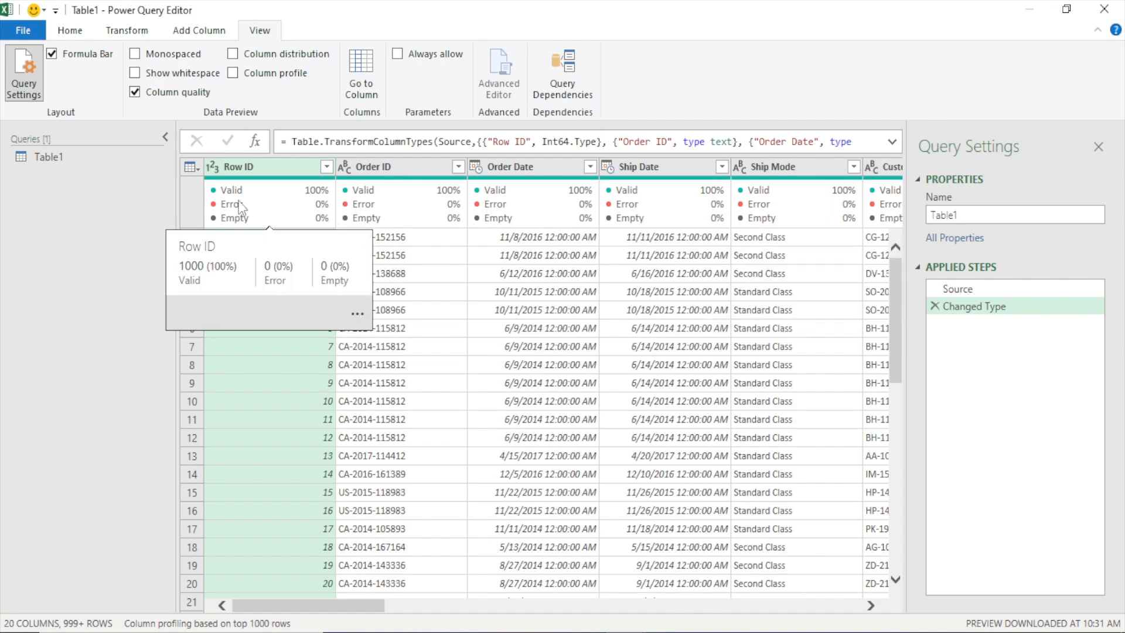
pyautogui.moveTo(304, 201)
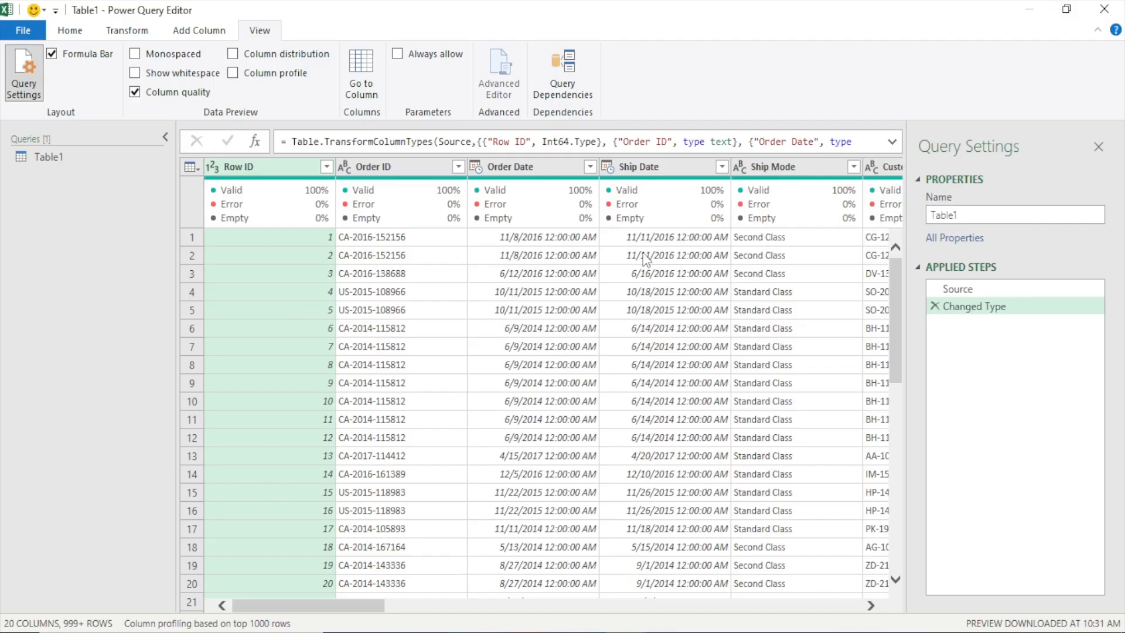
pyautogui.moveTo(586, 202)
pyautogui.click(89, 33)
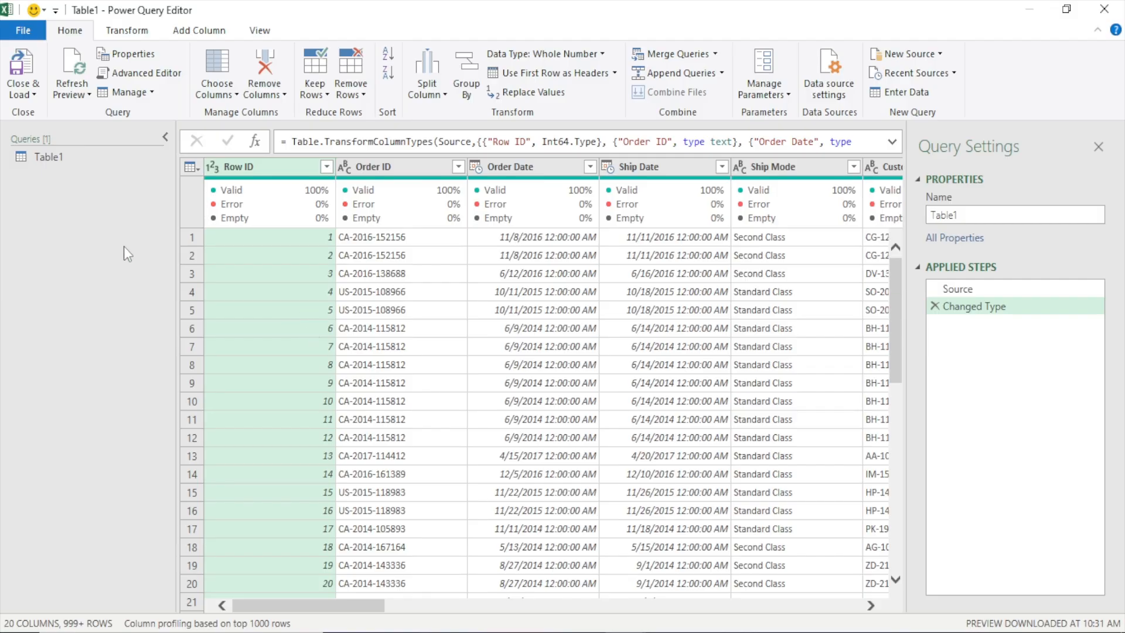
# Rename the Table1 query as Transformed Data
pyautogui.click(56, 156)
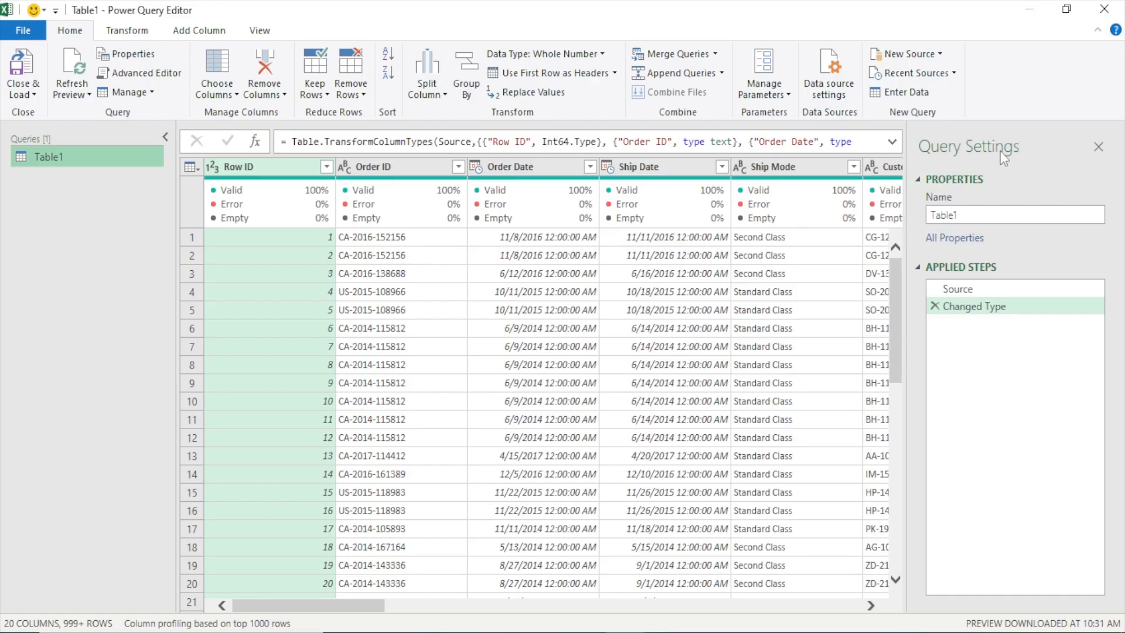
pyautogui.moveTo(968, 215); pyautogui.dragTo(922, 221)
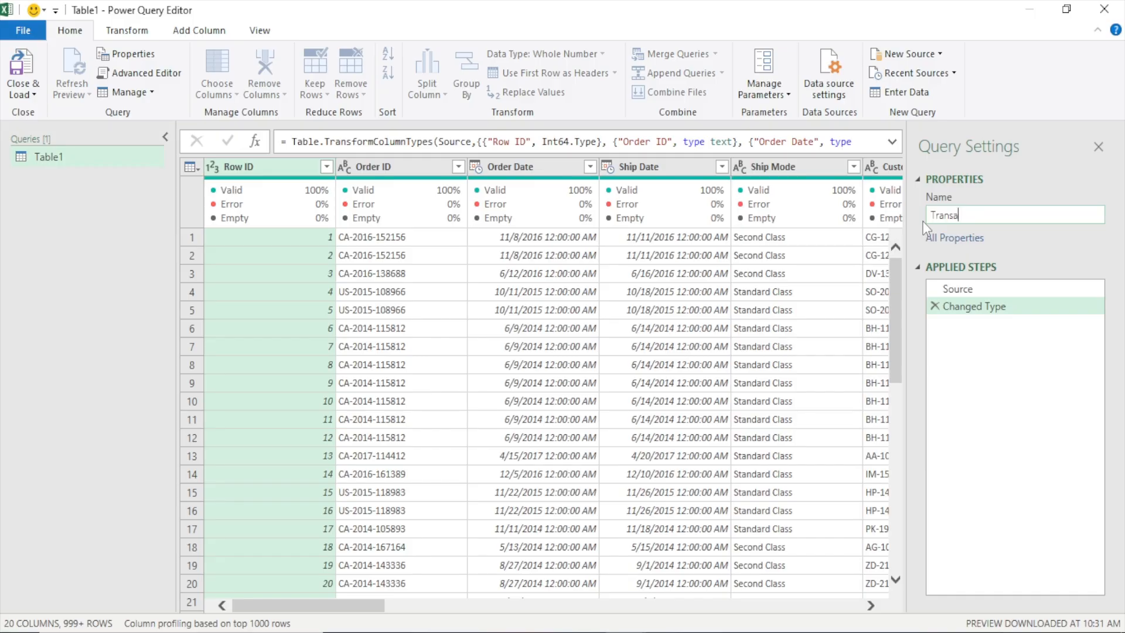
pyautogui.write('Transformed Data')
pyautogui.press('Return')
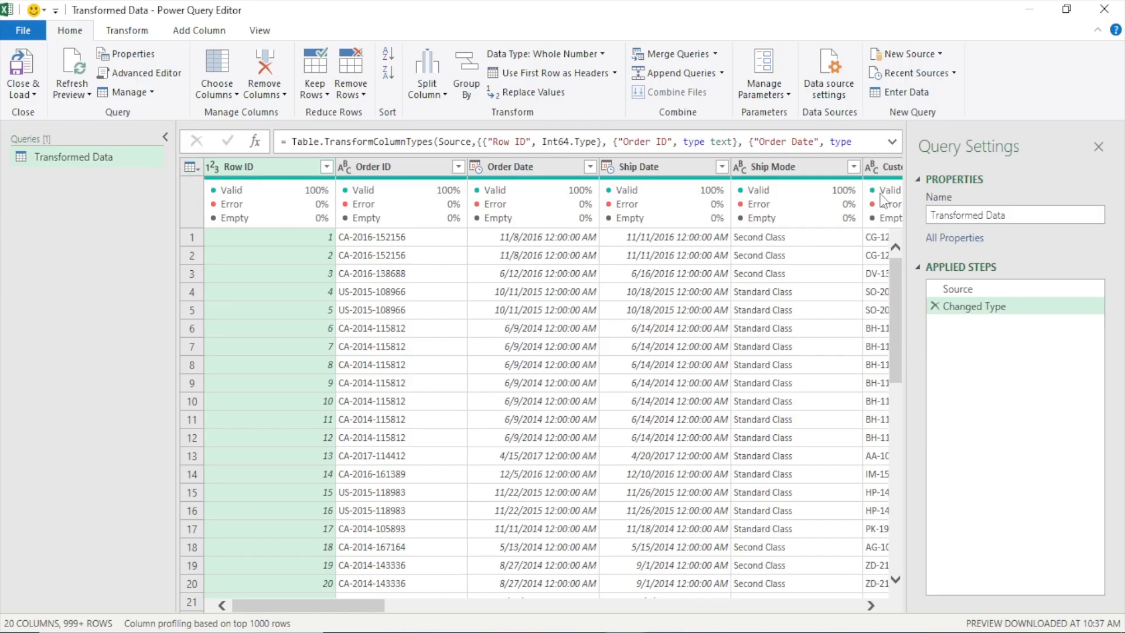
# Review the data type choices for the Row ID and Order ID columns, choosing Text for Order ID
pyautogui.moveTo(302, 176)
pyautogui.click(214, 167)
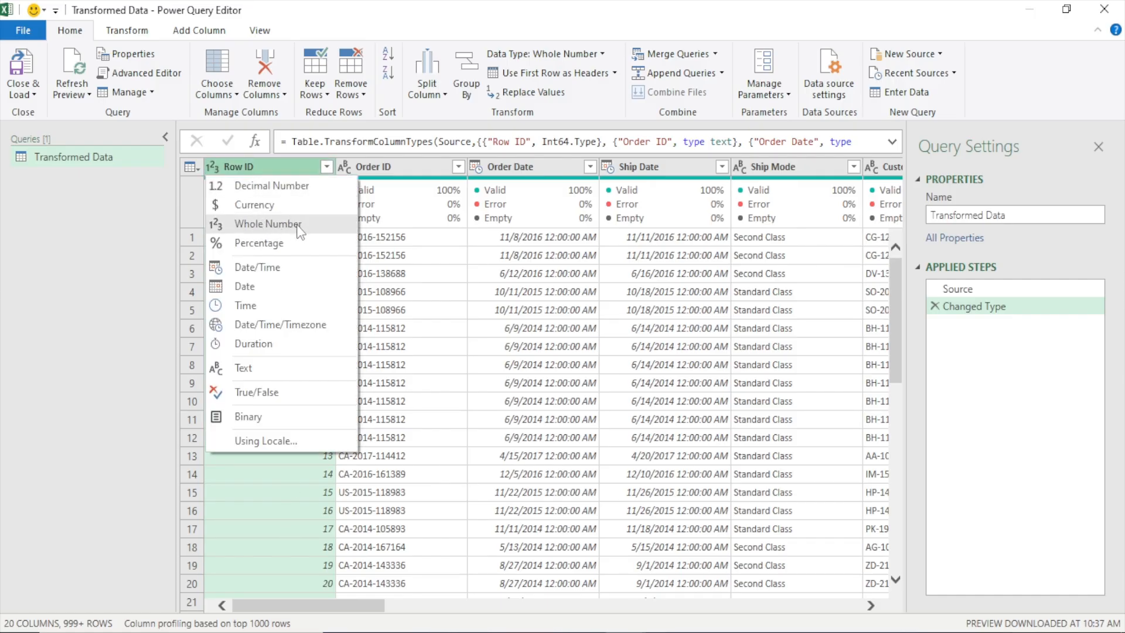
pyautogui.click(139, 259)
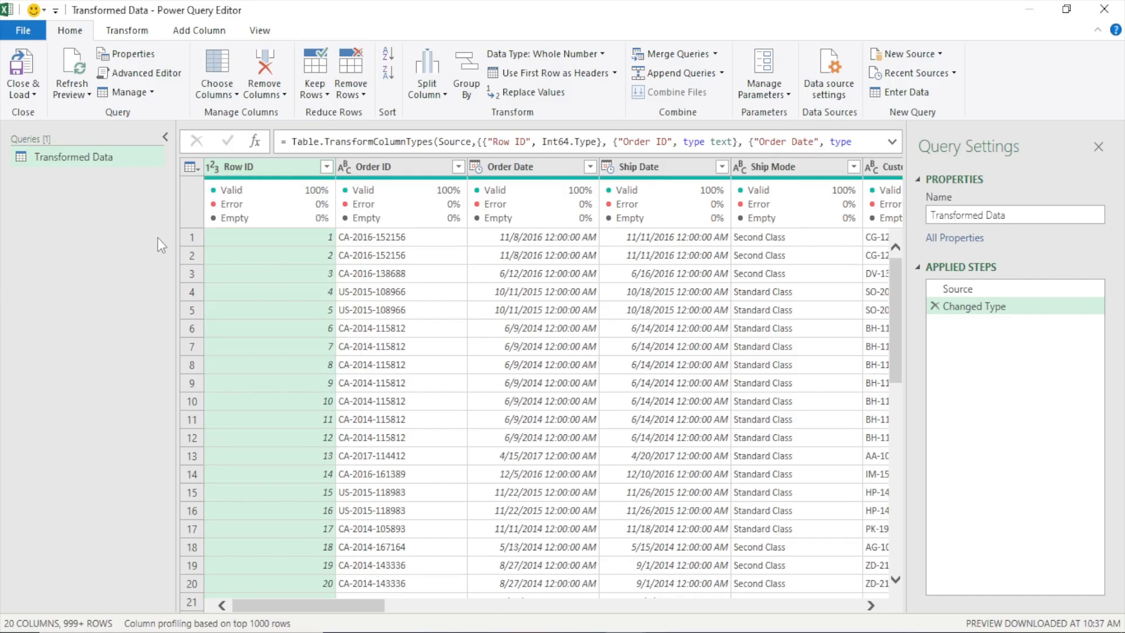
pyautogui.click(346, 169)
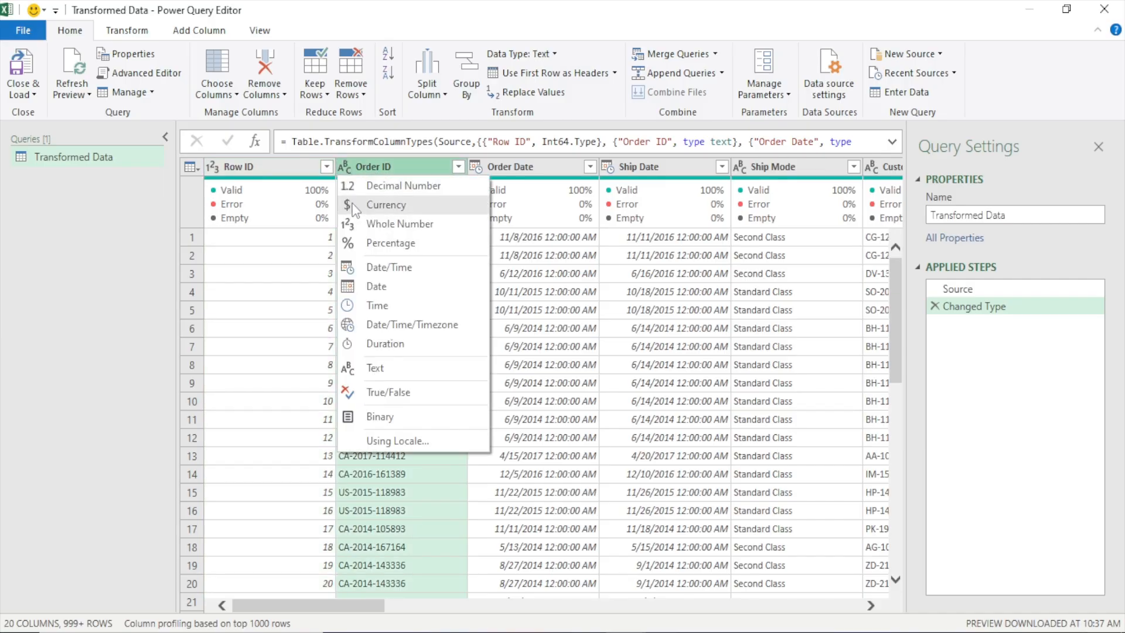
pyautogui.click(386, 367)
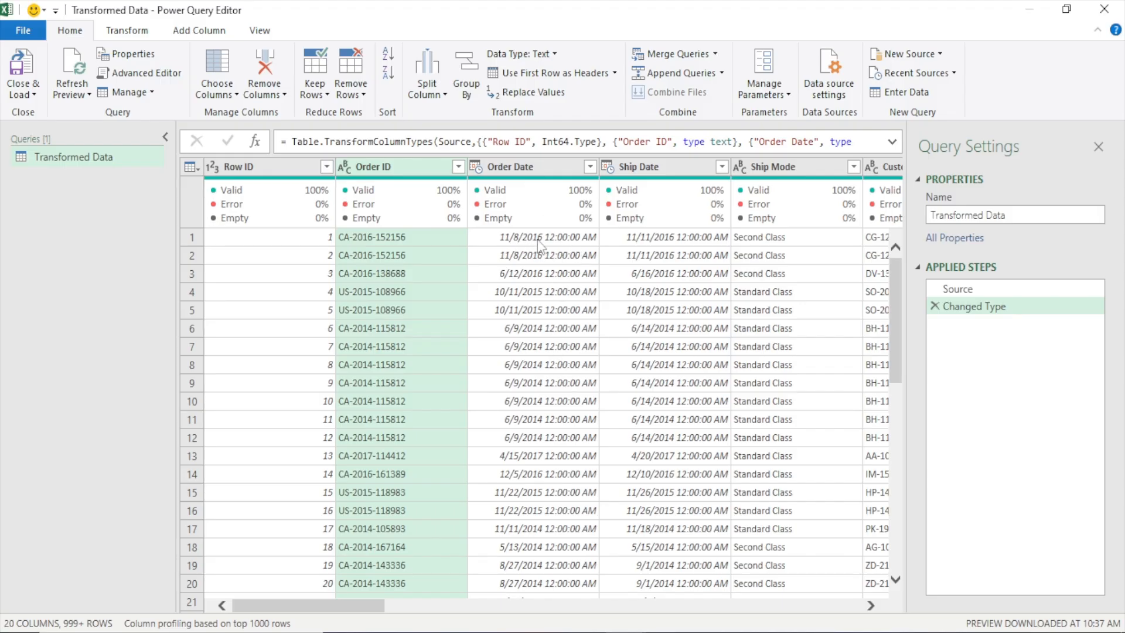
# Convert the Order Date column to the Date type as a new step, and delete that applied step
pyautogui.click(539, 167)
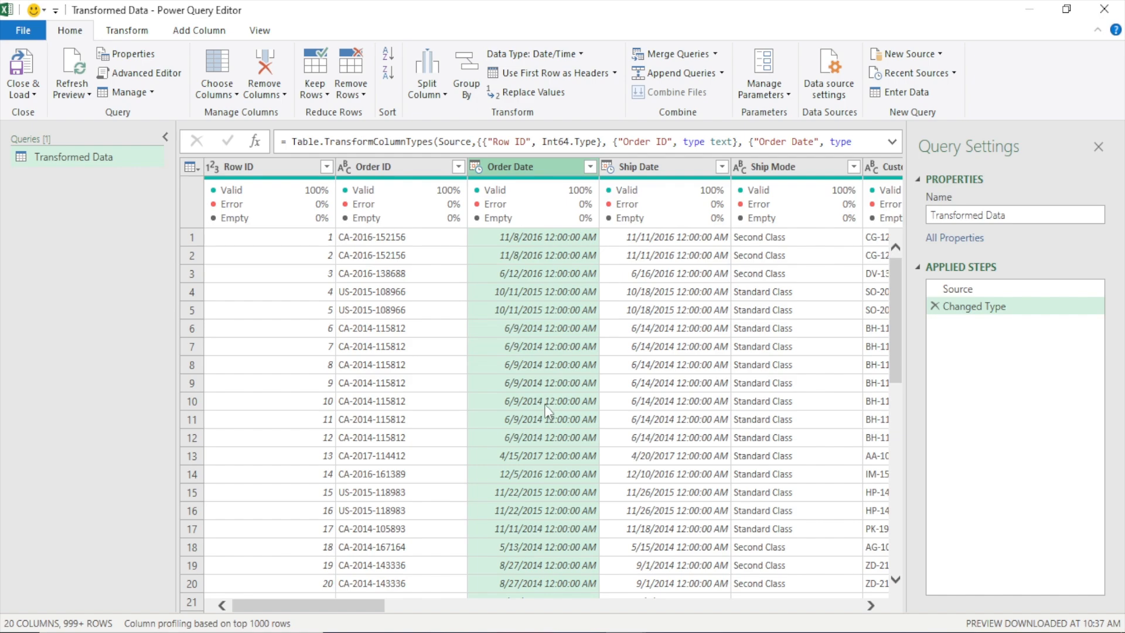
pyautogui.click(478, 165)
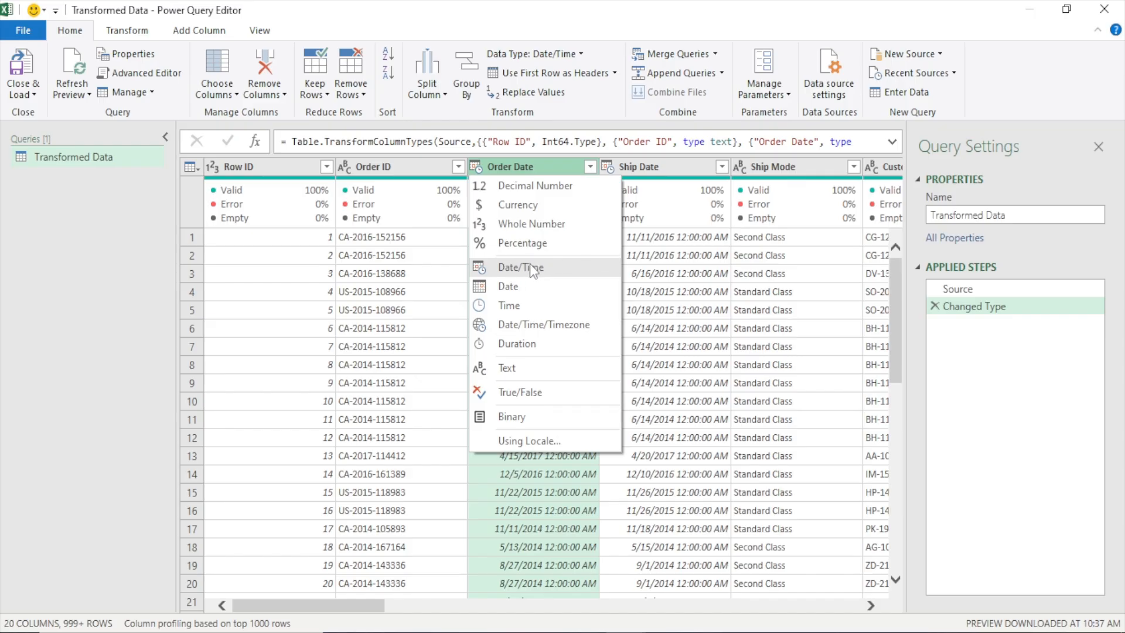
pyautogui.click(515, 287)
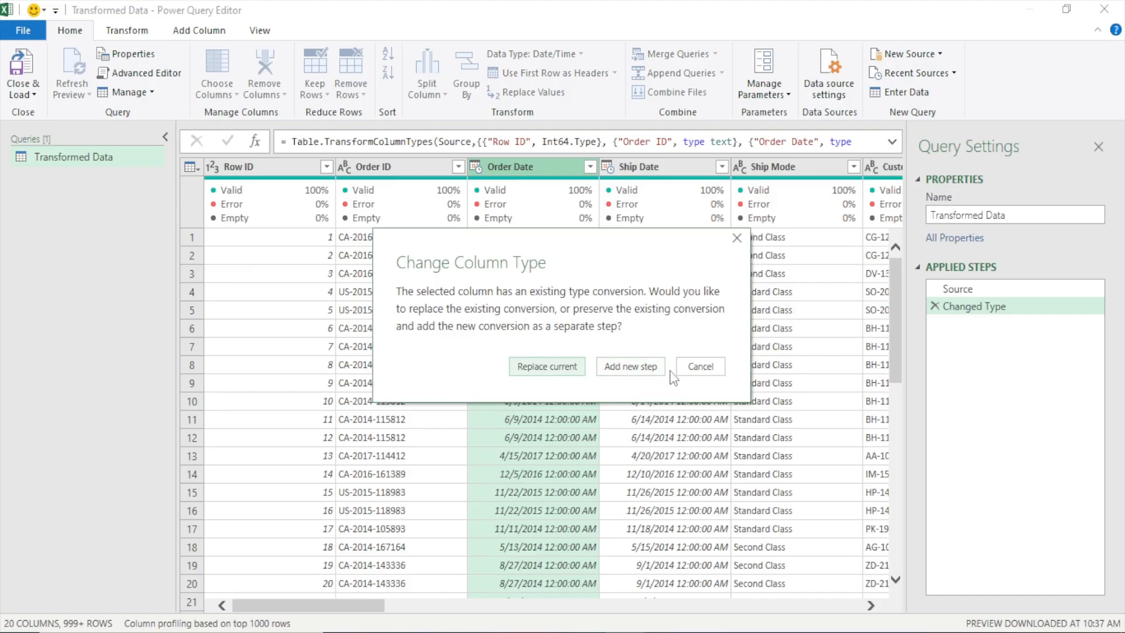
pyautogui.click(630, 367)
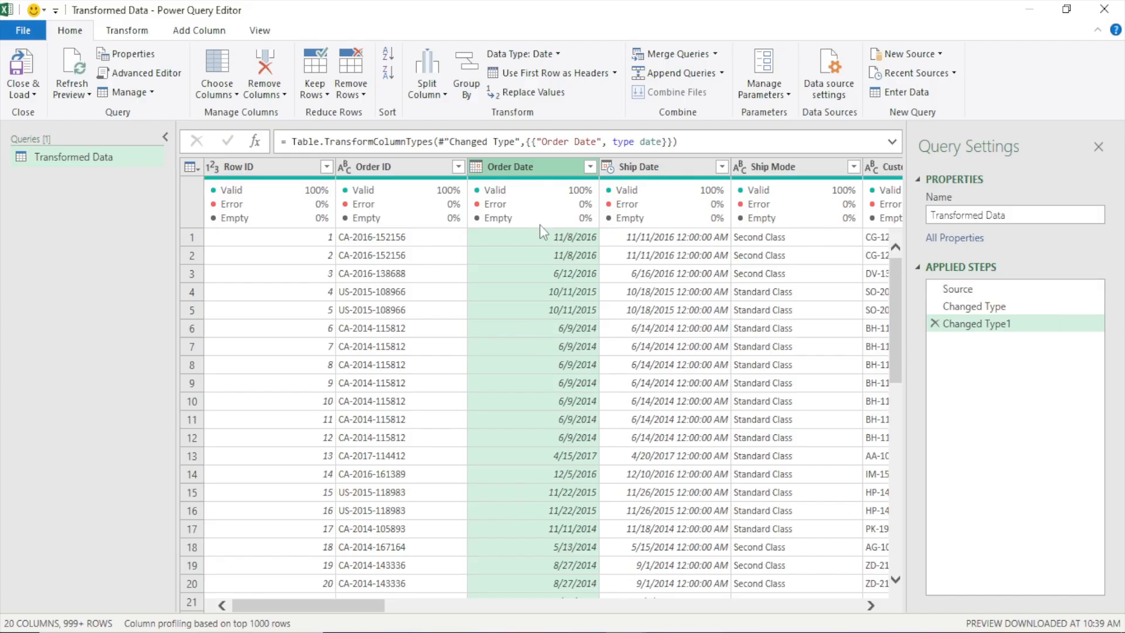
pyautogui.moveTo(540, 224)
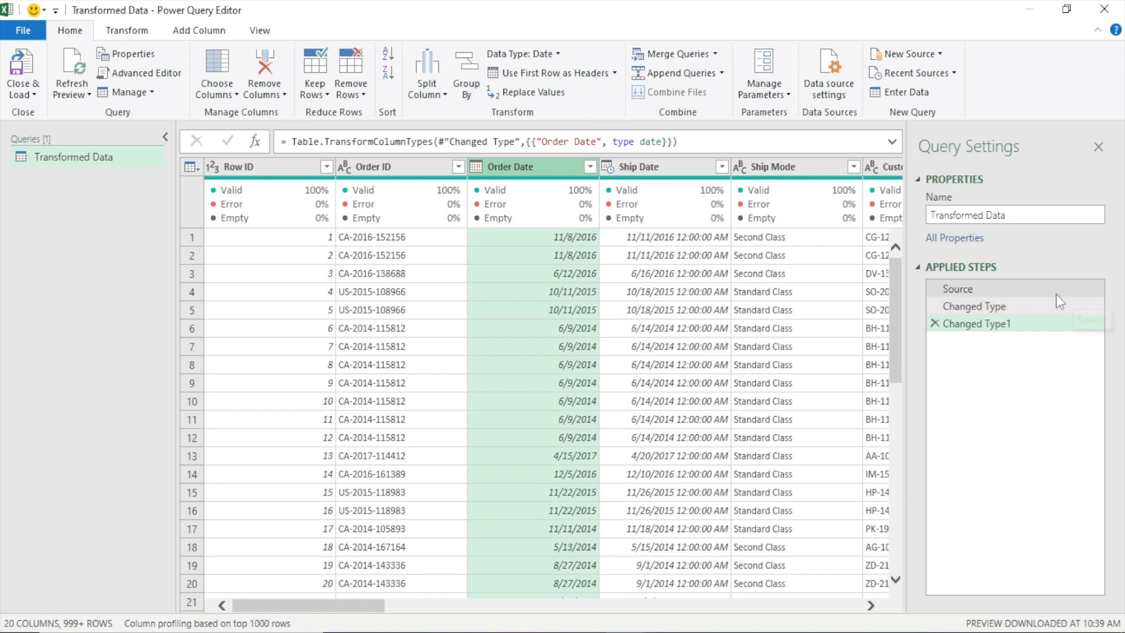
pyautogui.click(934, 323)
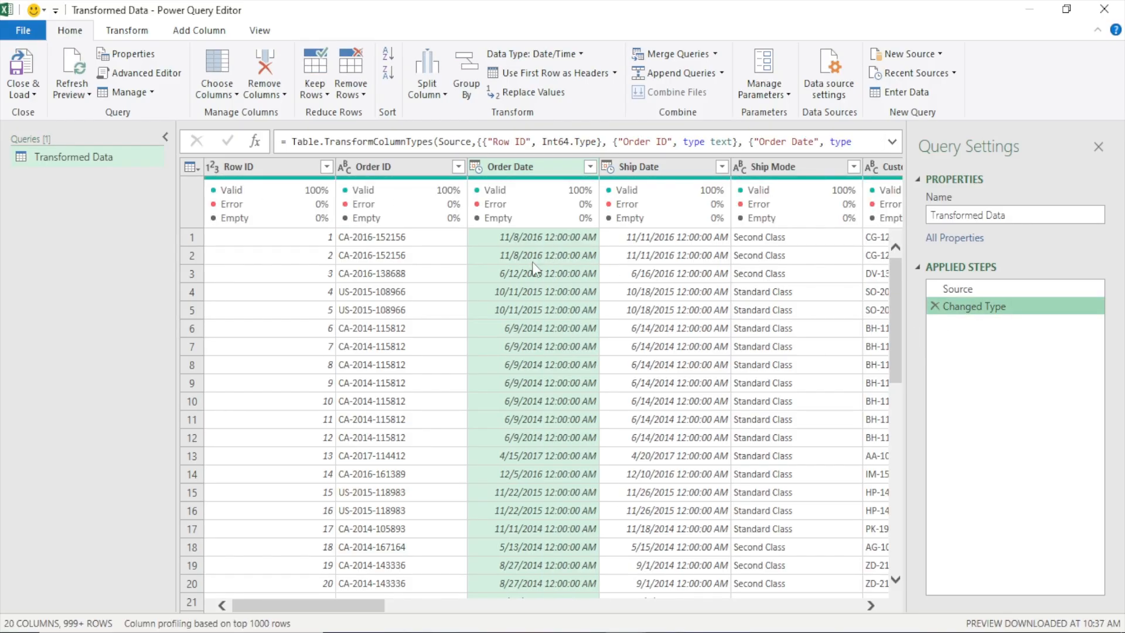
# Set the Order Date column's data type to Date, adding the conversion as a new step
pyautogui.click(479, 168)
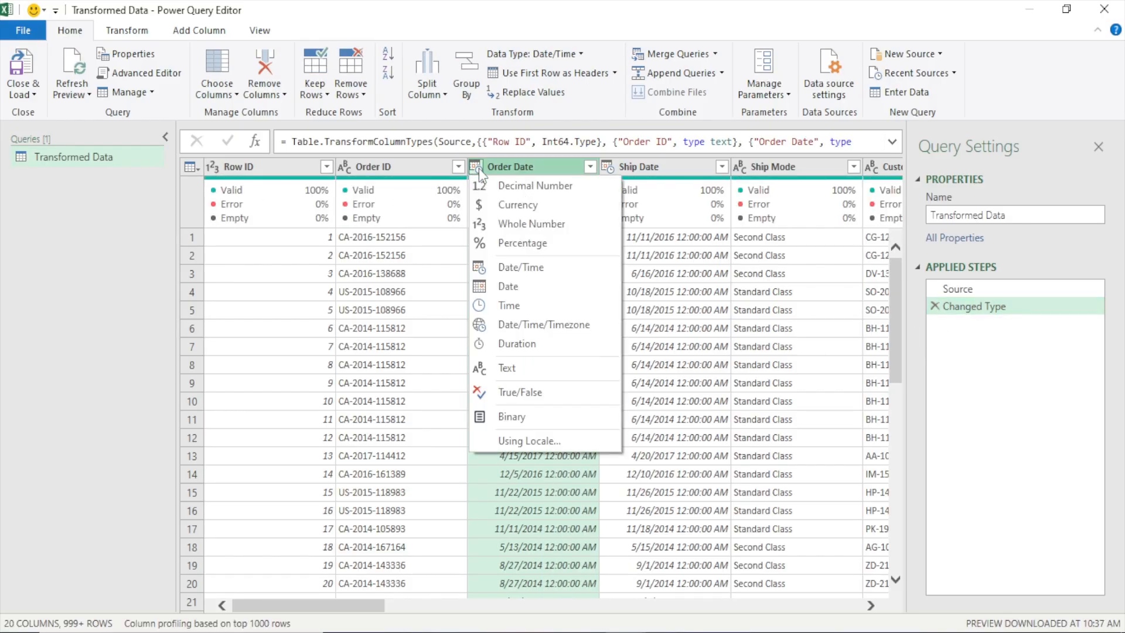
pyautogui.click(524, 287)
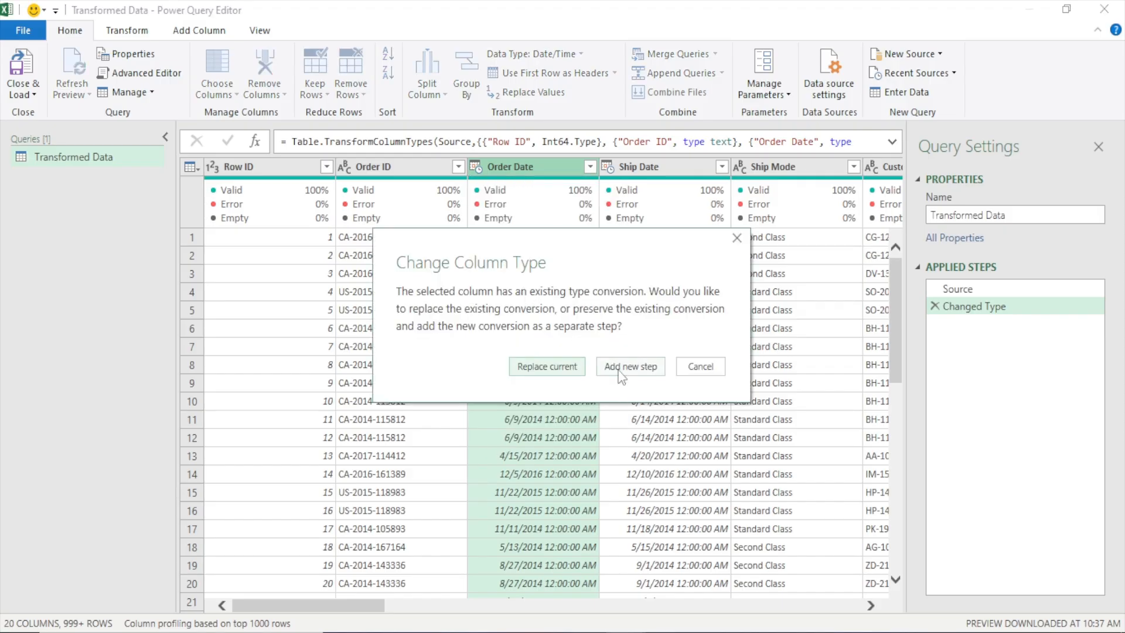
pyautogui.click(620, 369)
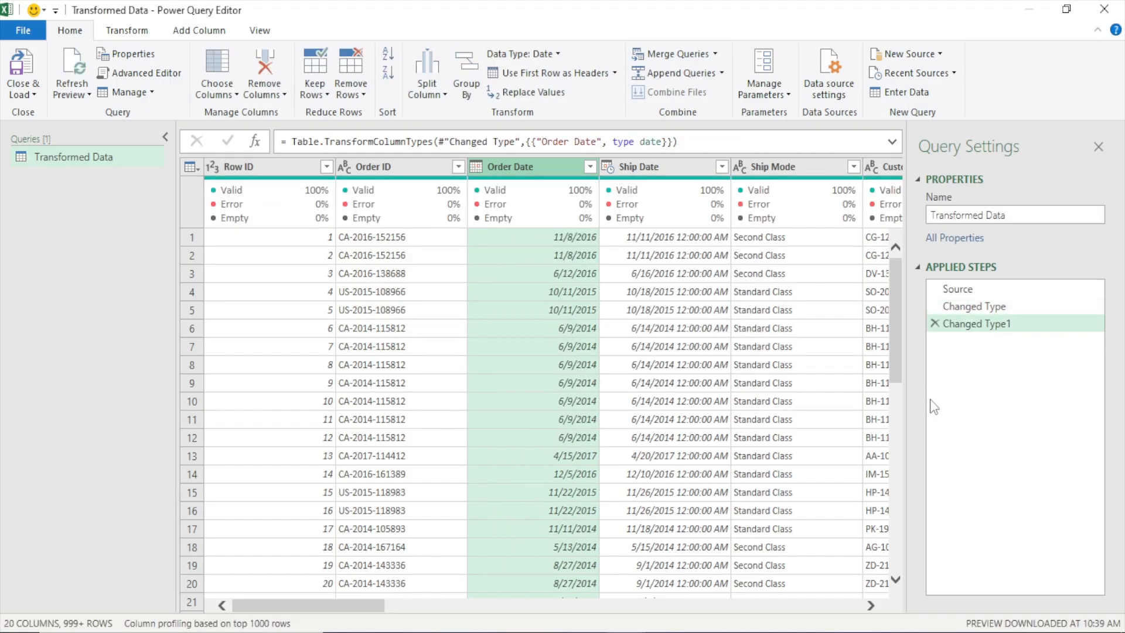
# Rename the applied step for the Order Date conversion as "Order Date changed"
pyautogui.click(979, 325)
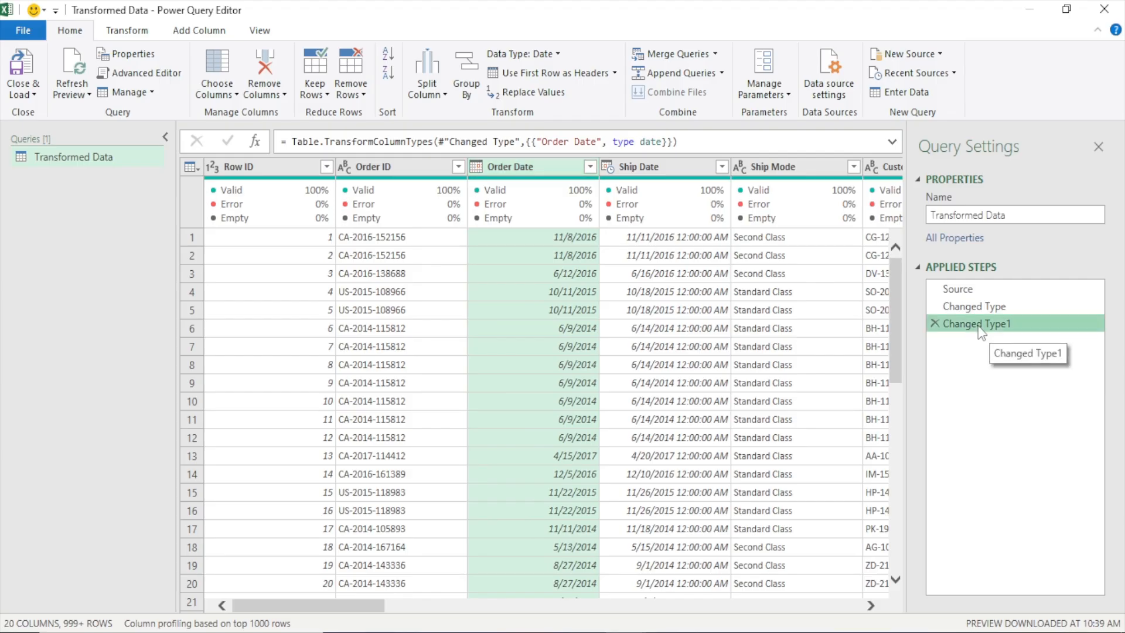
pyautogui.rightClick(978, 326)
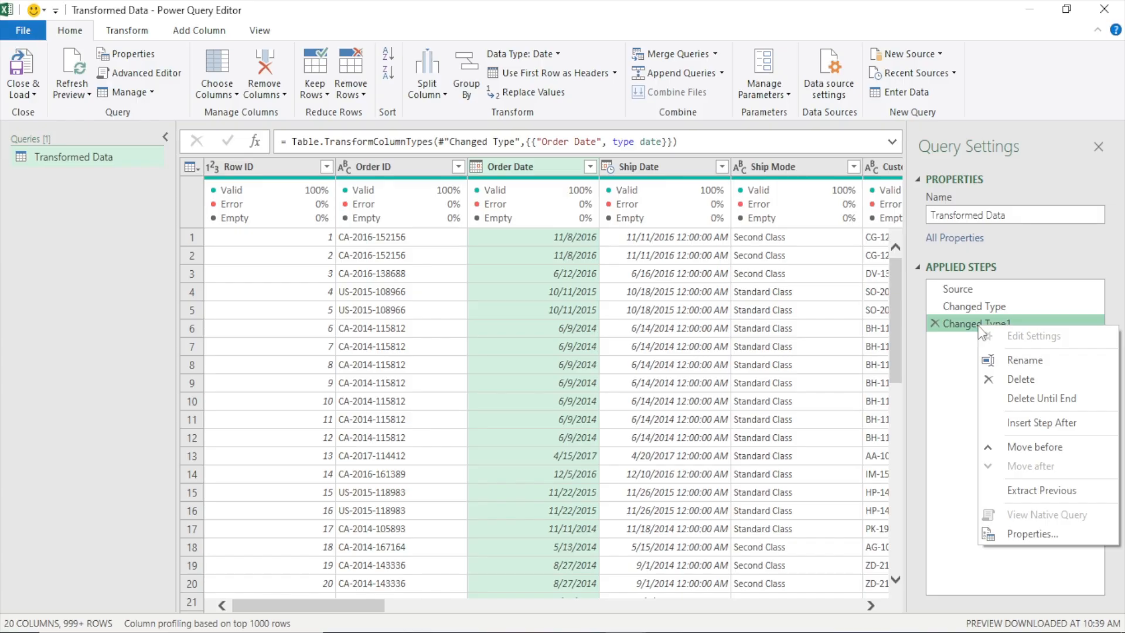
pyautogui.click(1021, 361)
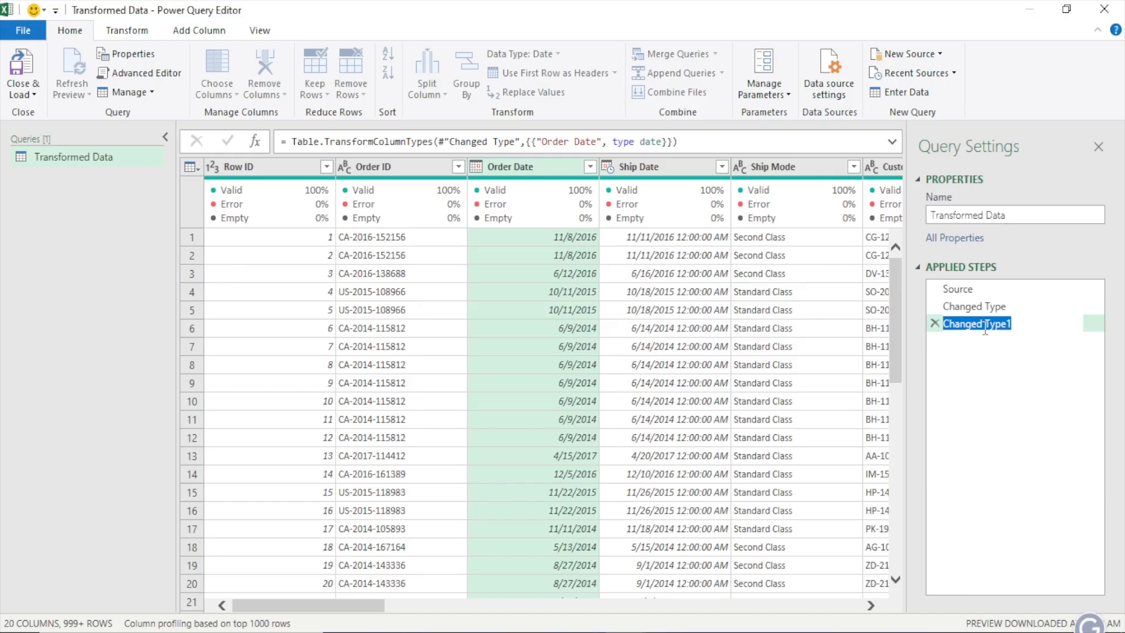
pyautogui.write('Ord')
pyautogui.write('er /d')
pyautogui.press('BackSpace')
pyautogui.press('BackSpace')
pyautogui.write('da')
pyautogui.press('BackSpace')
pyautogui.press('BackSpace')
pyautogui.write('Date changed')
pyautogui.press('Return')
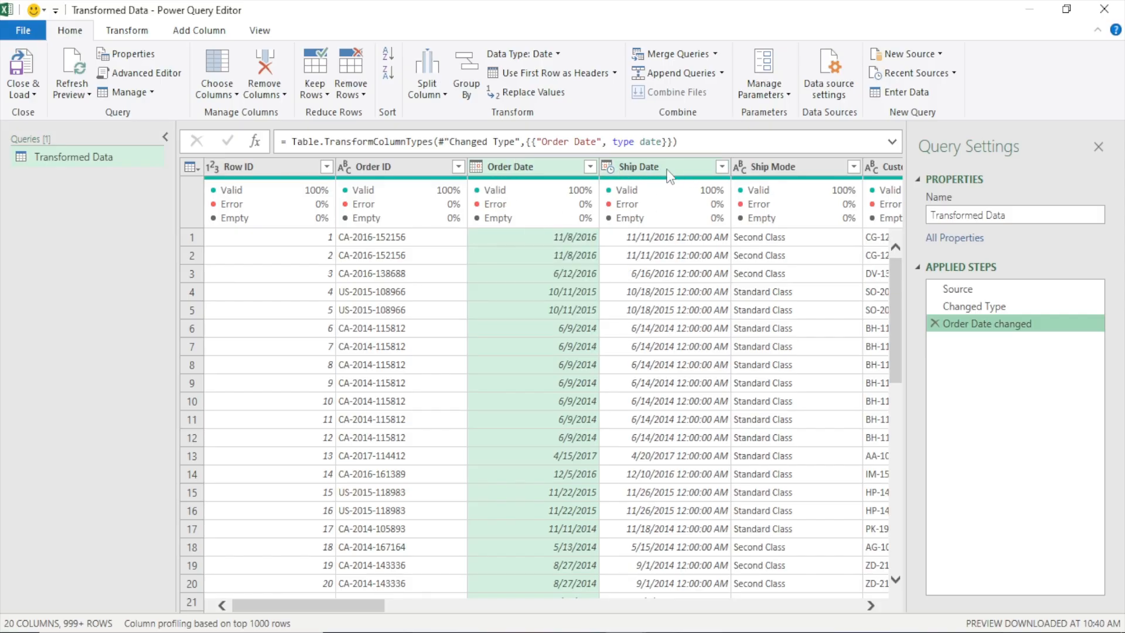
# Set the Ship Date column's data type to Date
pyautogui.click(608, 168)
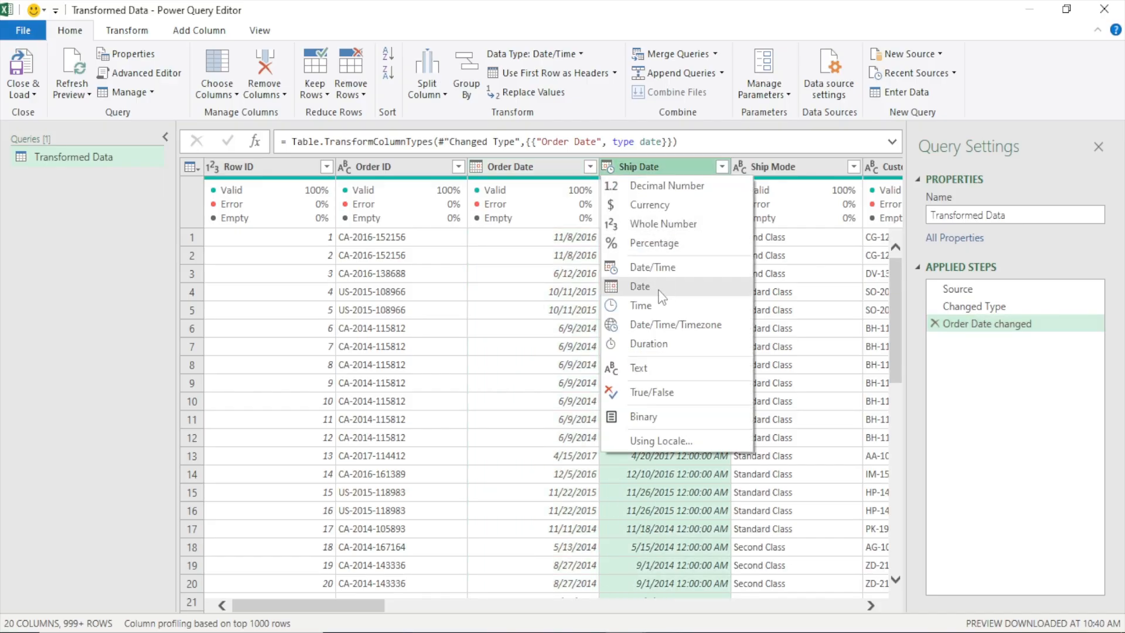
pyautogui.click(641, 286)
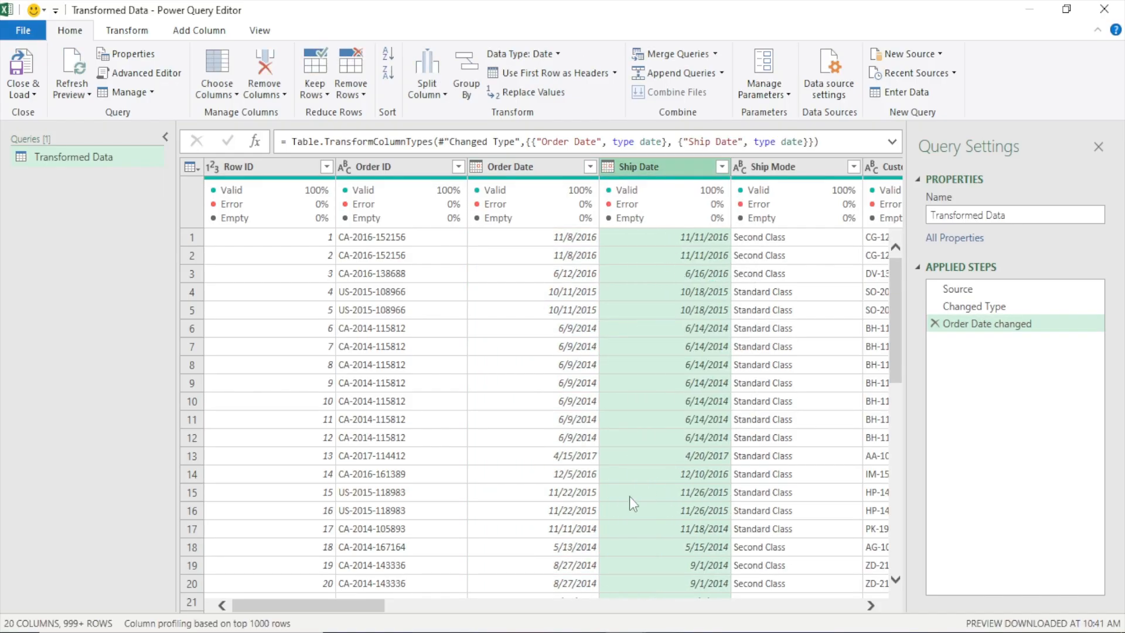
# Remove the Postal Code column from the query
pyautogui.moveTo(341, 604); pyautogui.dragTo(433, 604)
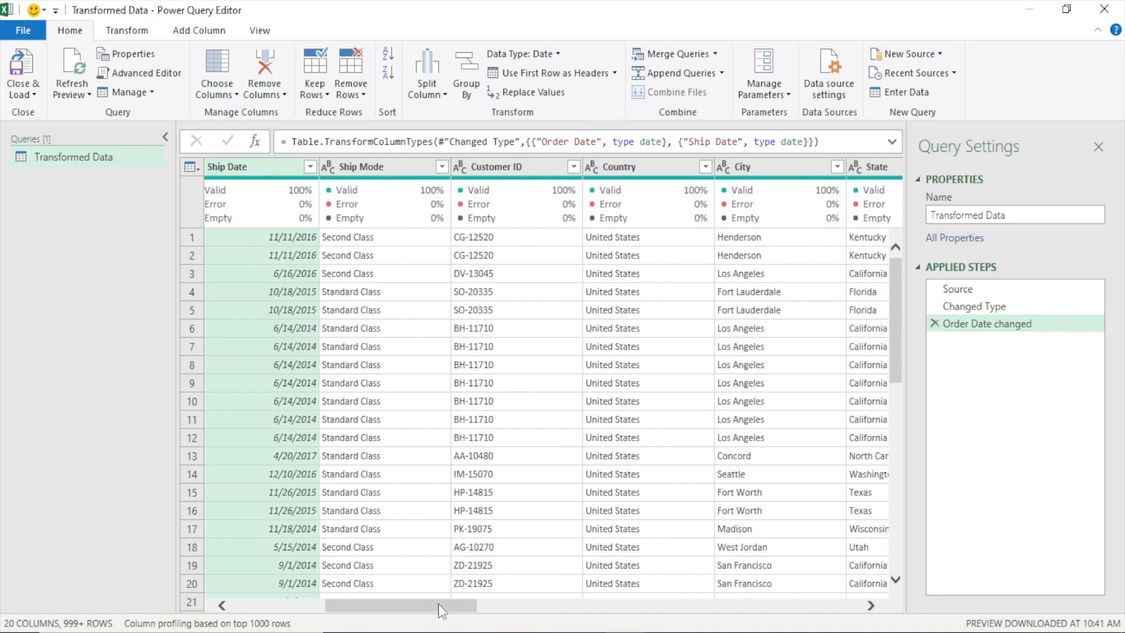
pyautogui.moveTo(438, 603); pyautogui.dragTo(558, 600)
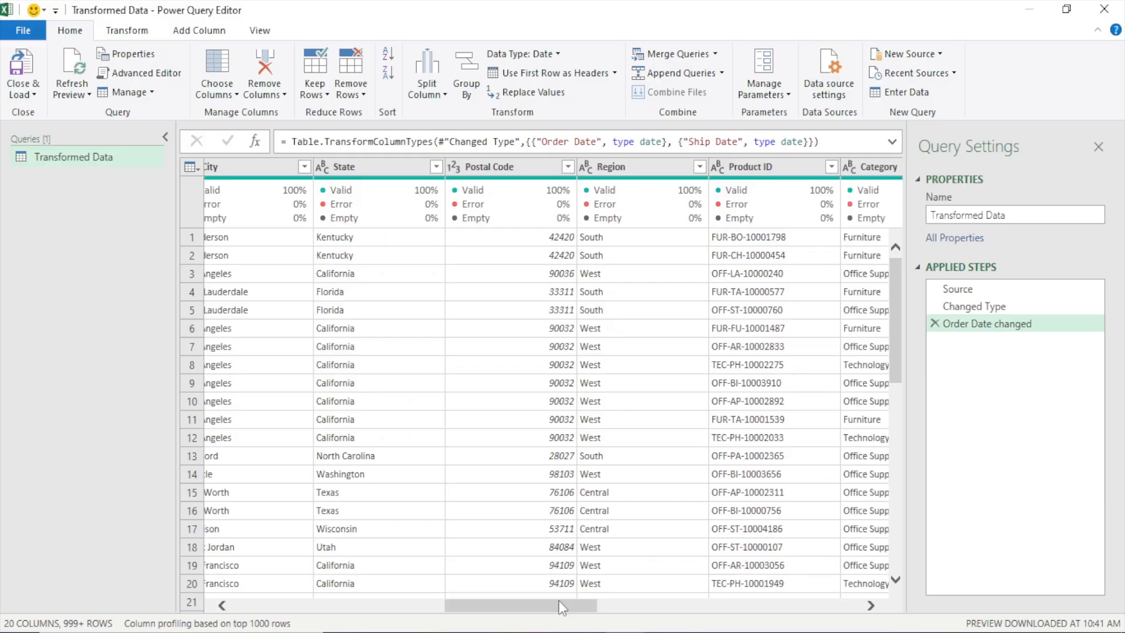
pyautogui.click(514, 167)
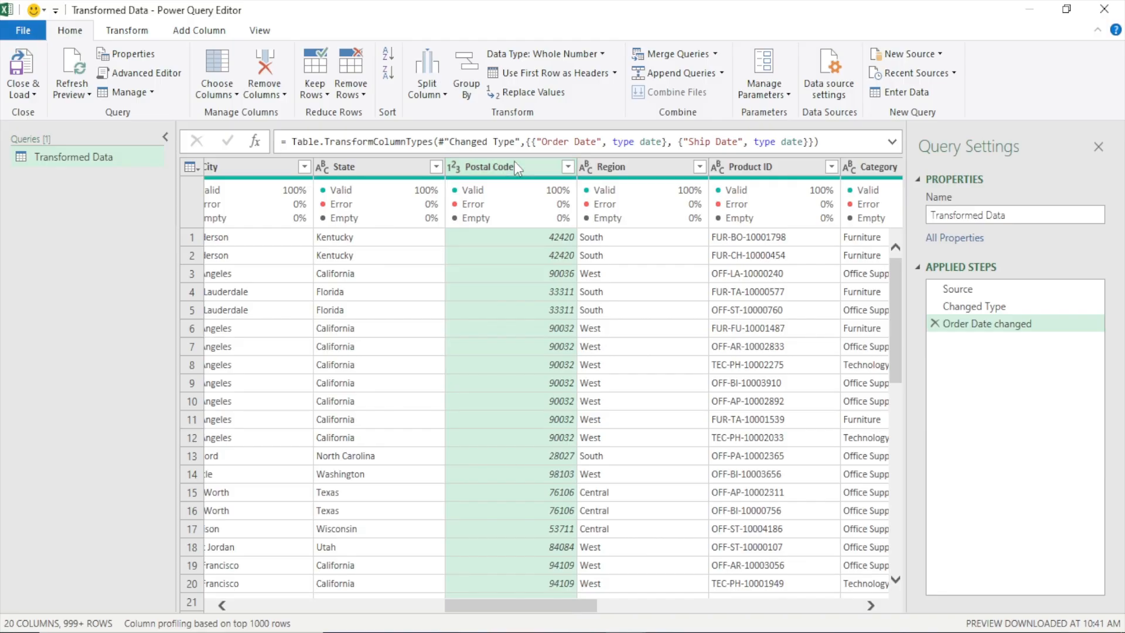
pyautogui.rightClick(516, 167)
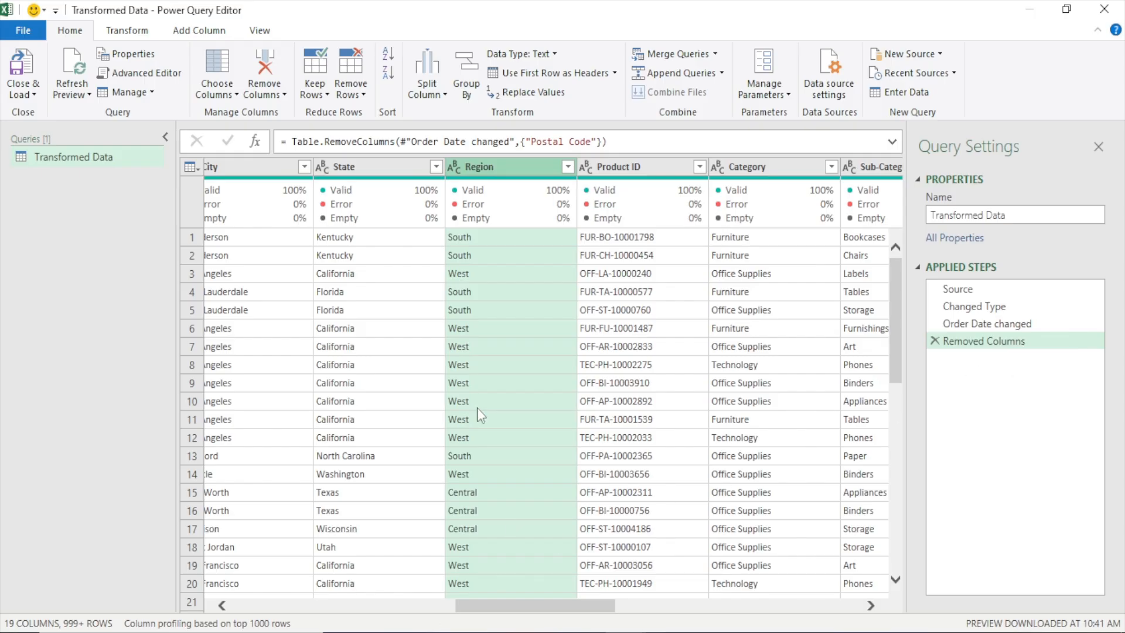
# Review the data types and column quality across the table through CoGS, and select all columns
pyautogui.moveTo(521, 604); pyautogui.dragTo(739, 619)
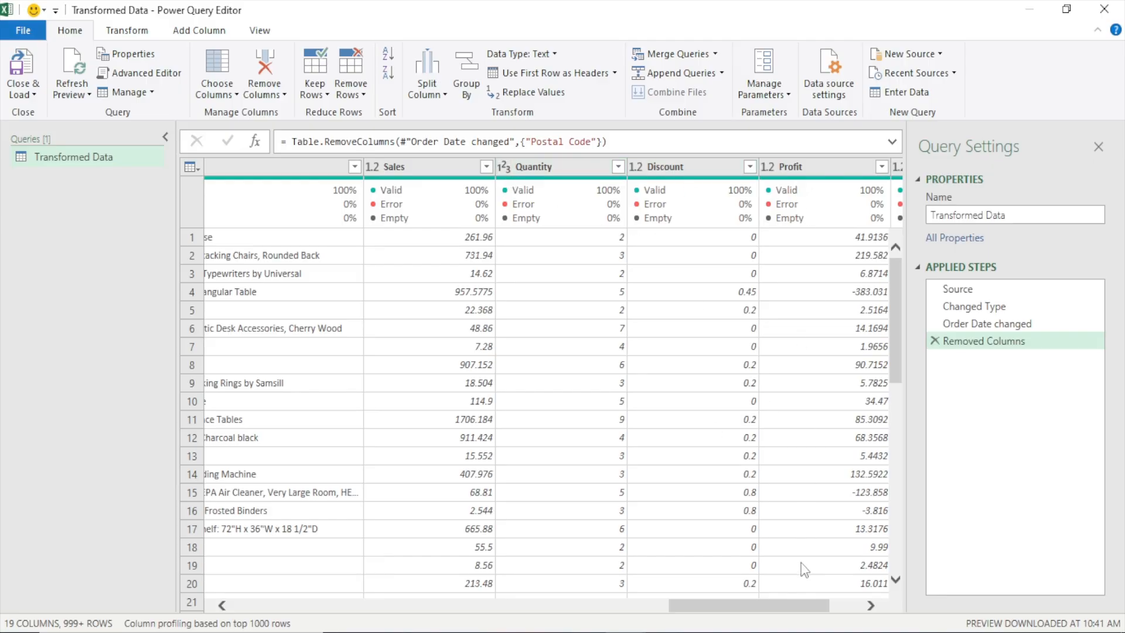
pyautogui.hscroll(2, 787, 603)
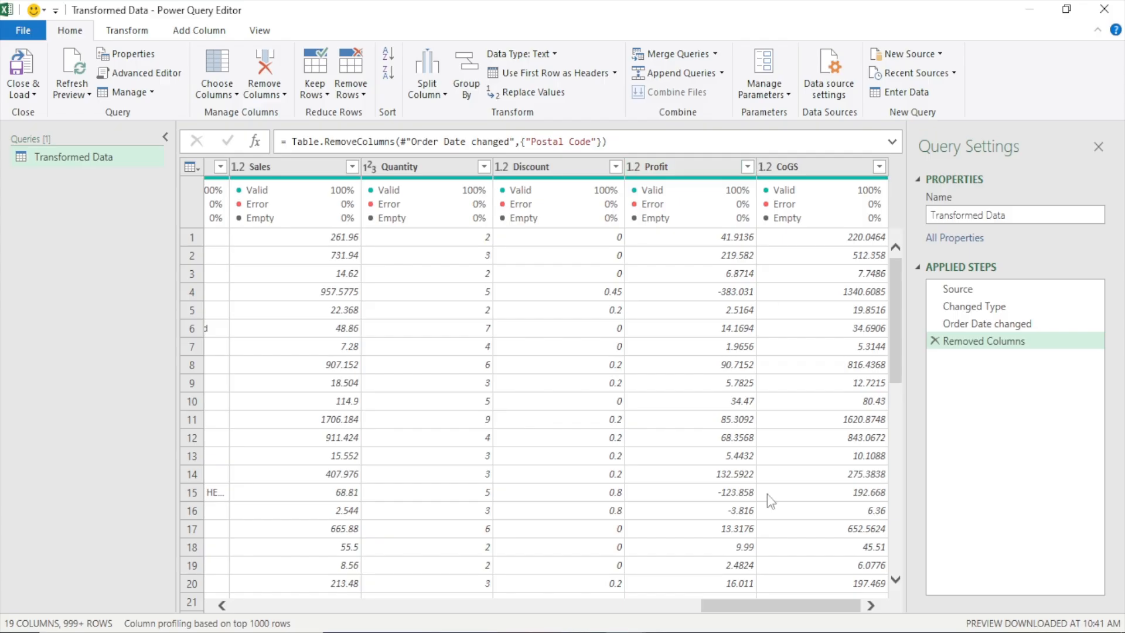
pyautogui.moveTo(761, 605); pyautogui.dragTo(249, 579)
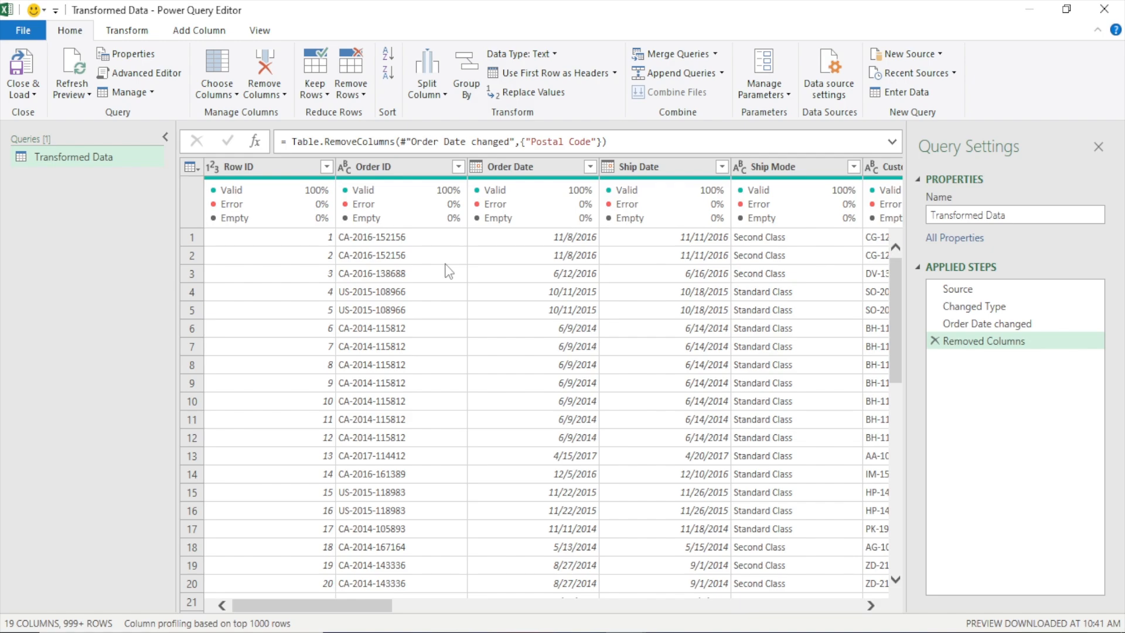
pyautogui.click(270, 167)
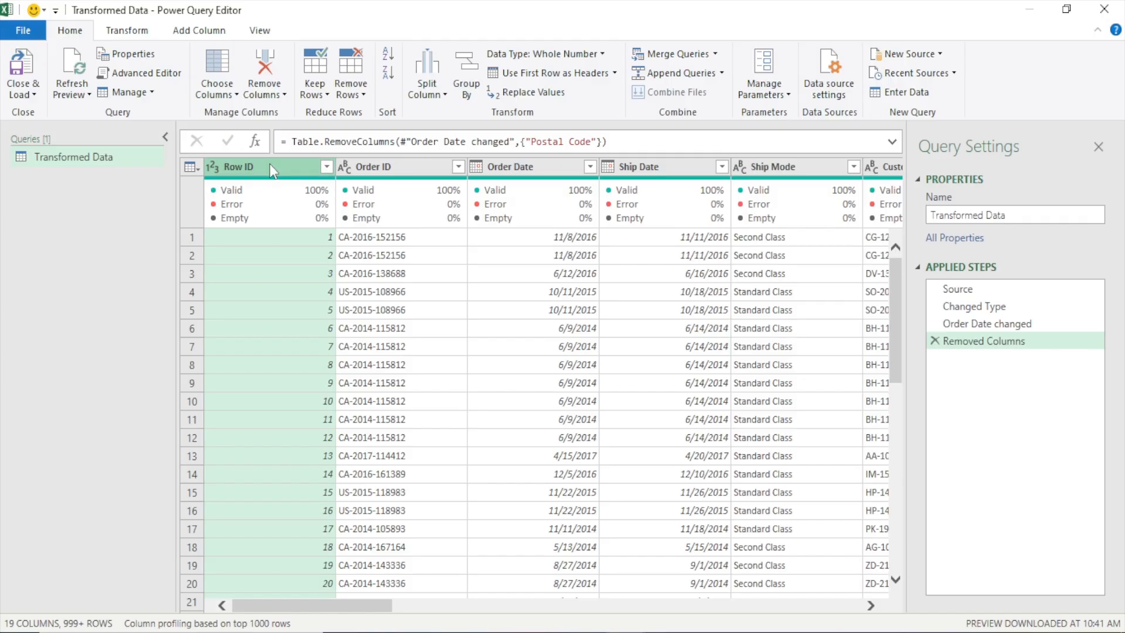
pyautogui.hotkey('ctrl', 'a')
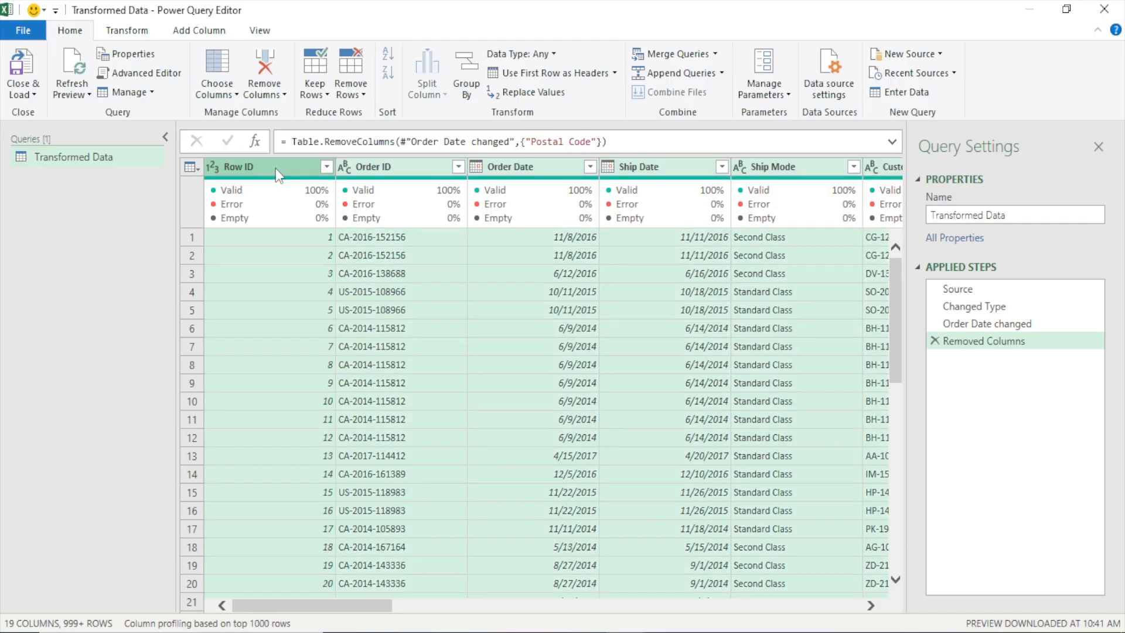
pyautogui.click(130, 31)
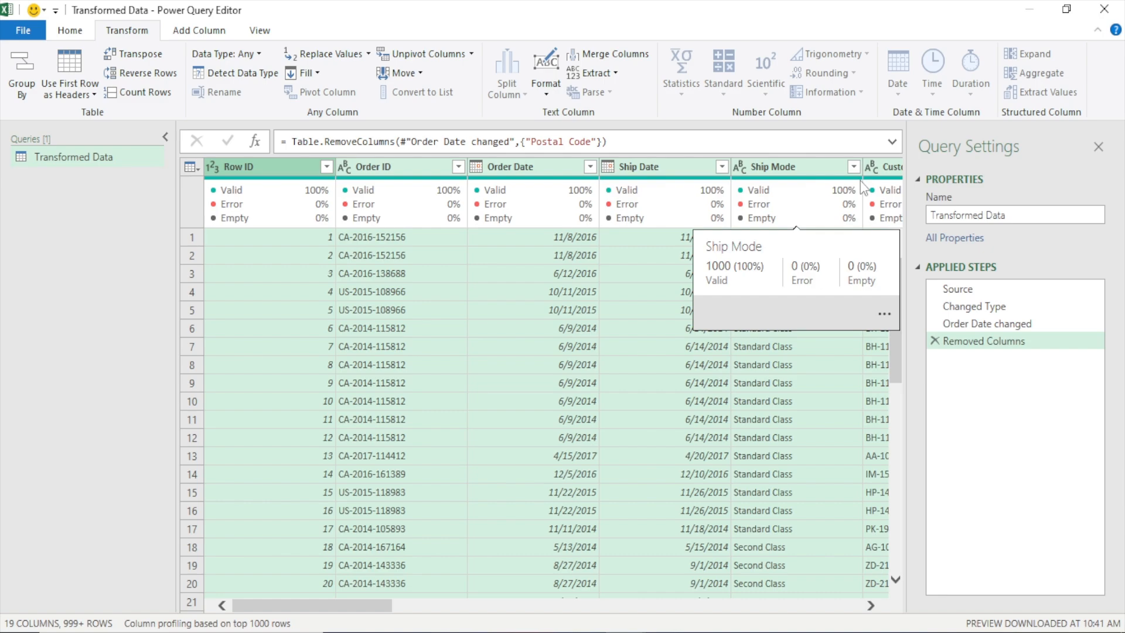
pyautogui.click(55, 33)
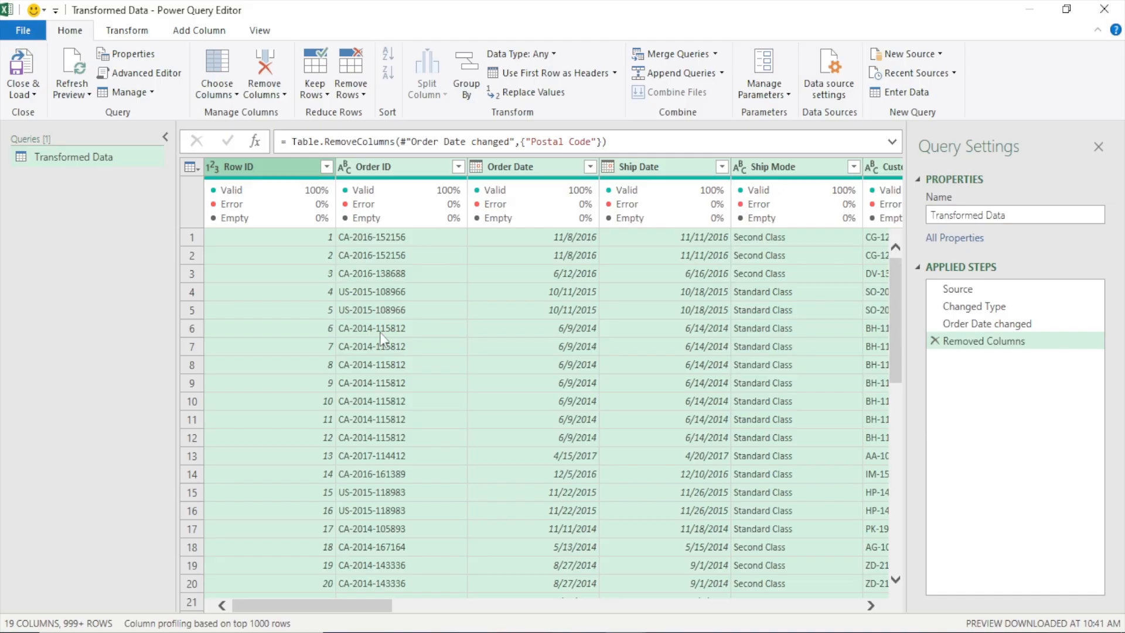
# Add a column with the name of the month taken from the Order Date column
pyautogui.moveTo(359, 605); pyautogui.dragTo(401, 595)
pyautogui.click(362, 164)
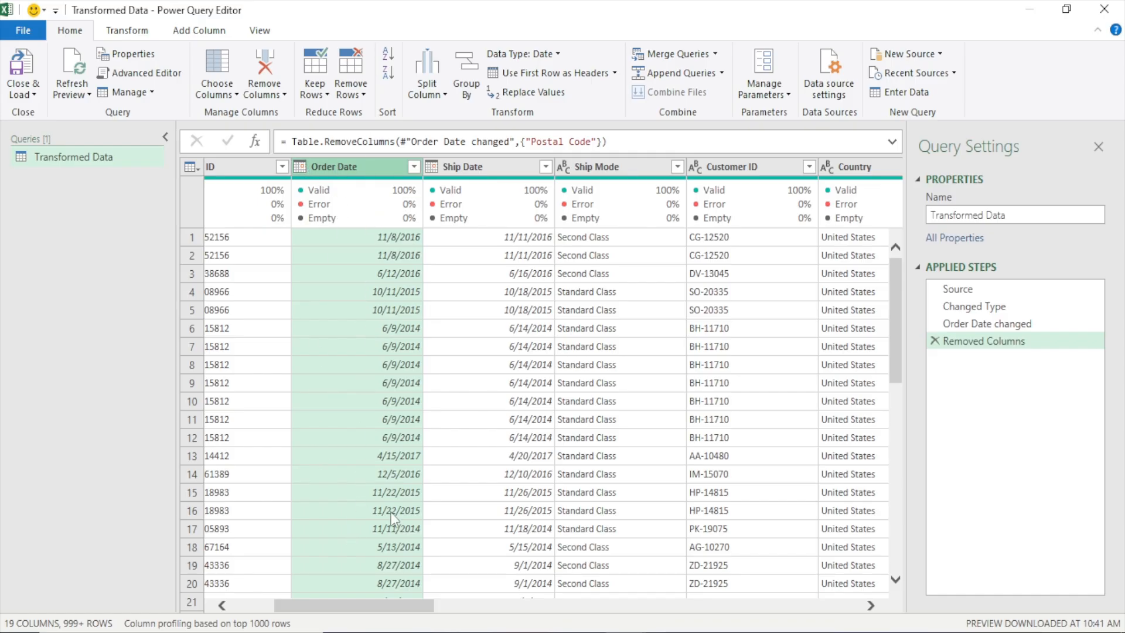
pyautogui.click(133, 29)
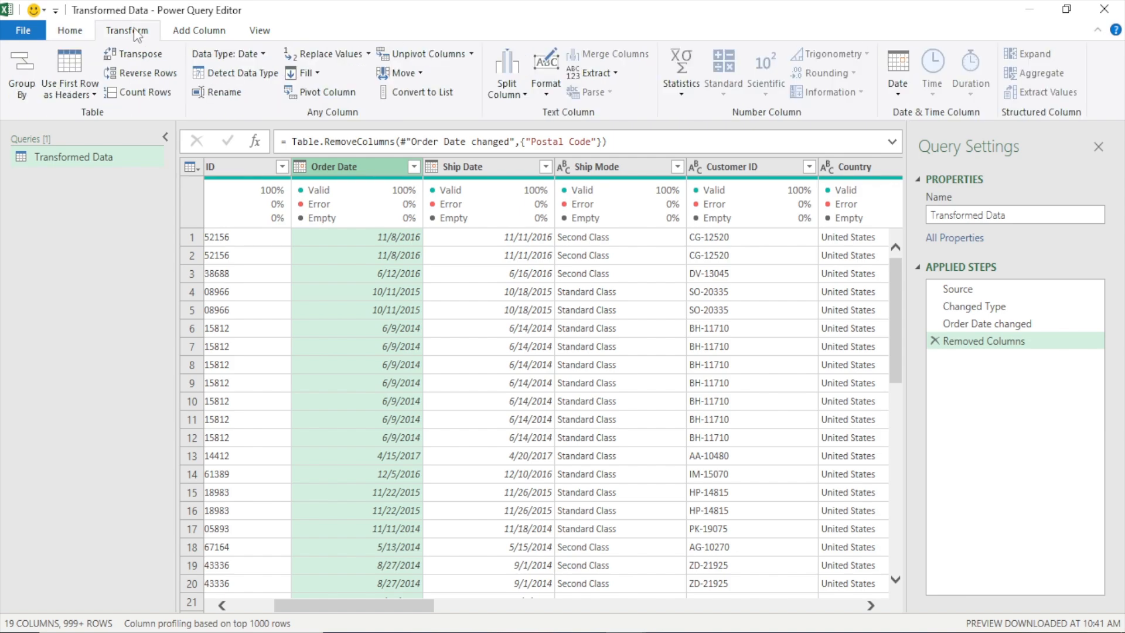
pyautogui.click(206, 29)
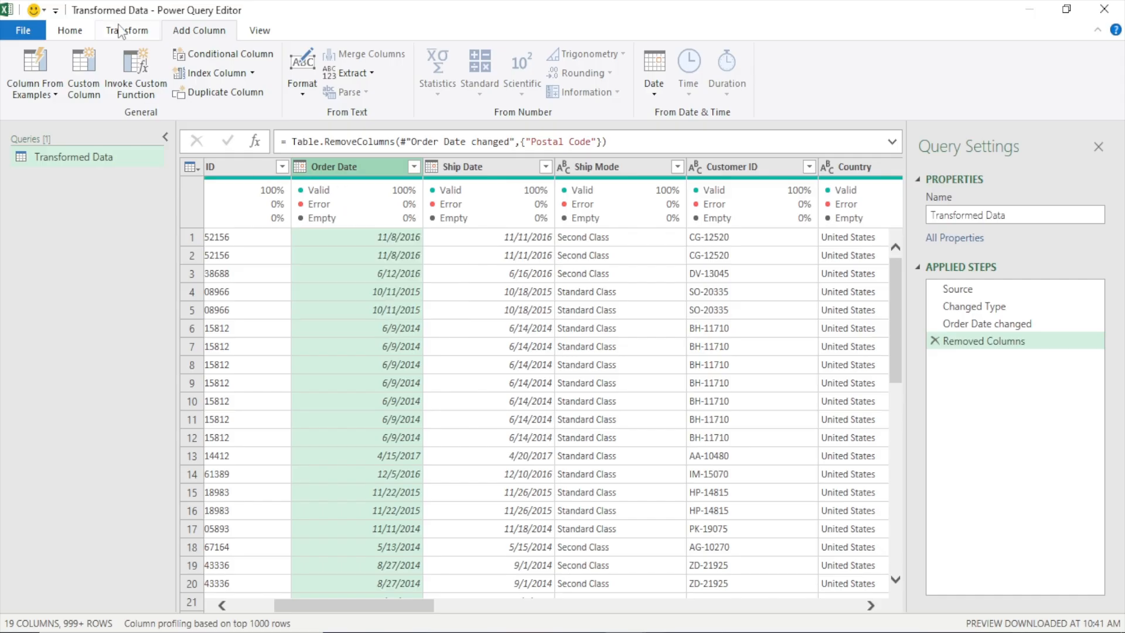
pyautogui.click(123, 31)
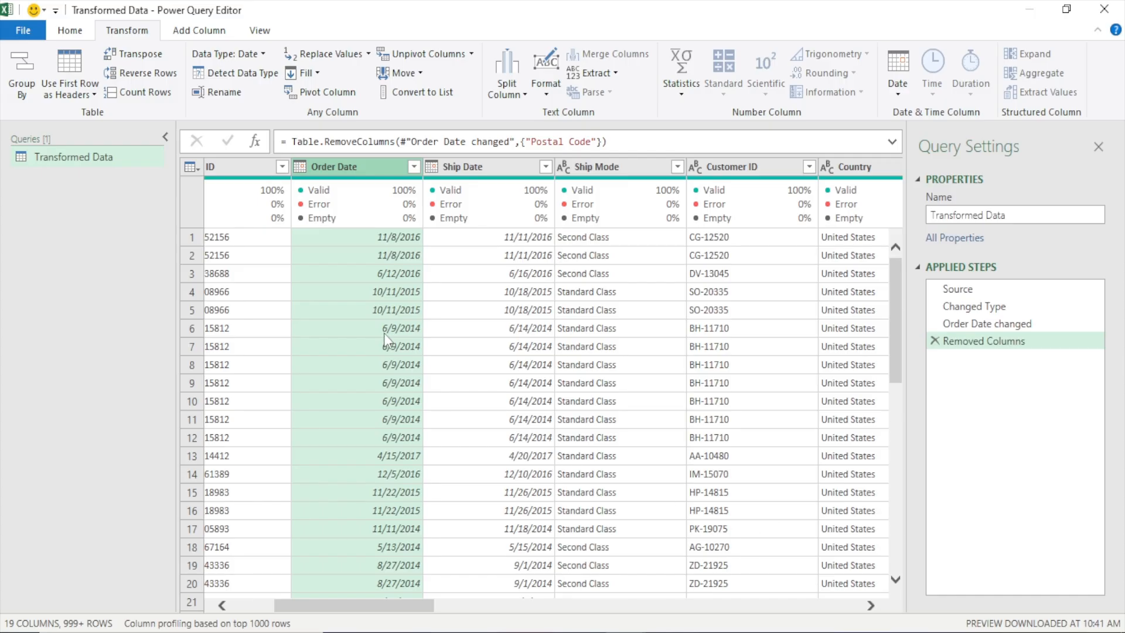
pyautogui.click(179, 28)
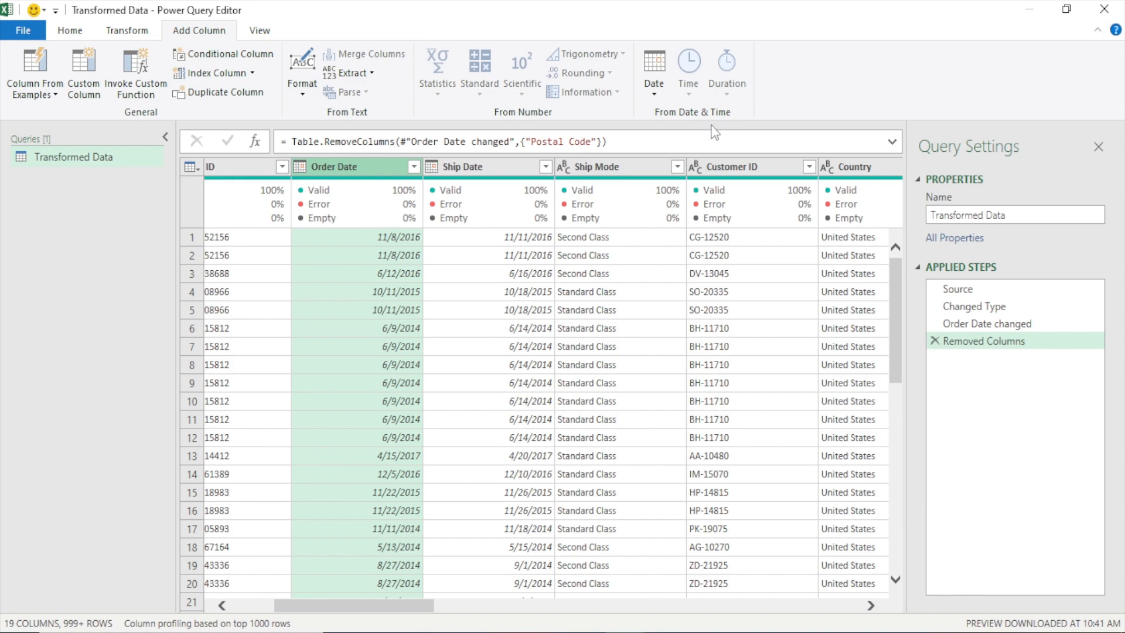
pyautogui.click(654, 98)
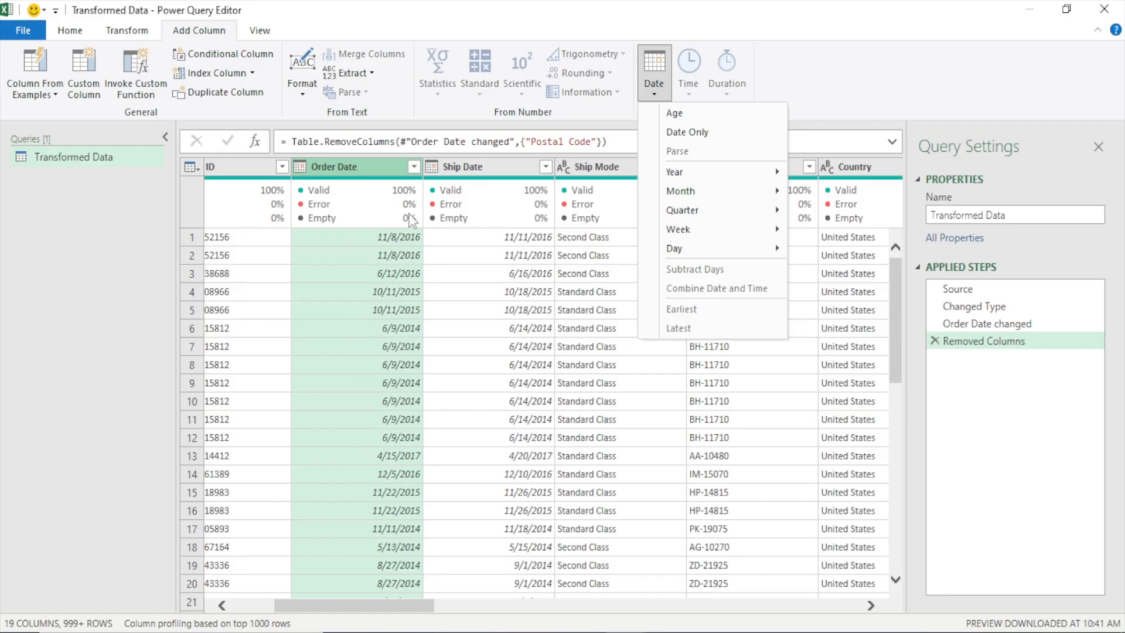
pyautogui.moveTo(730, 193)
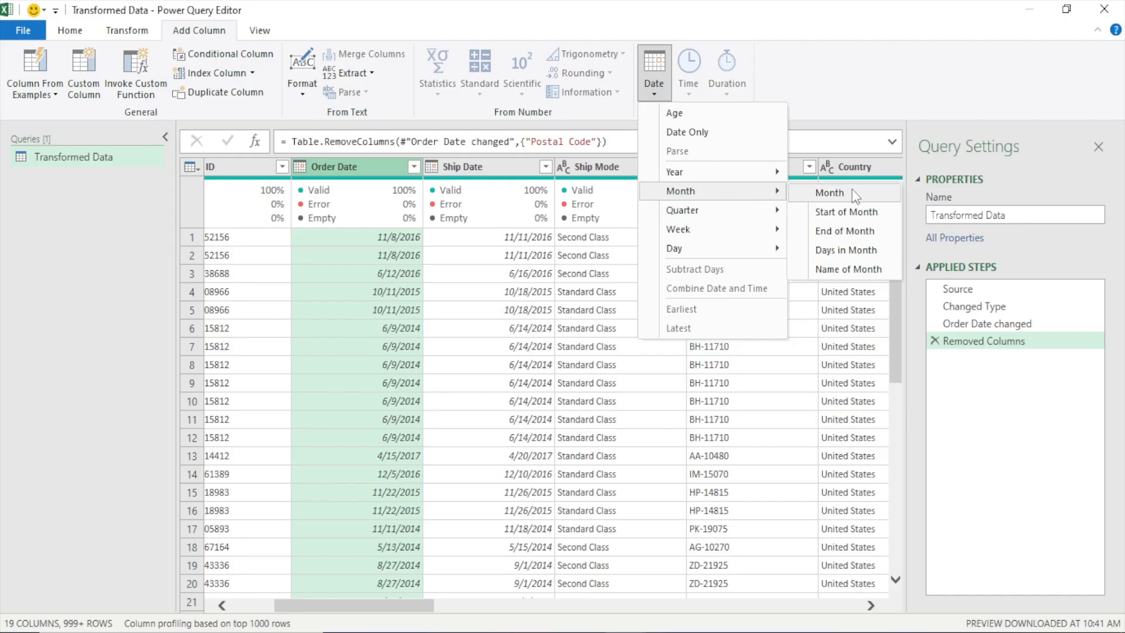
pyautogui.click(850, 269)
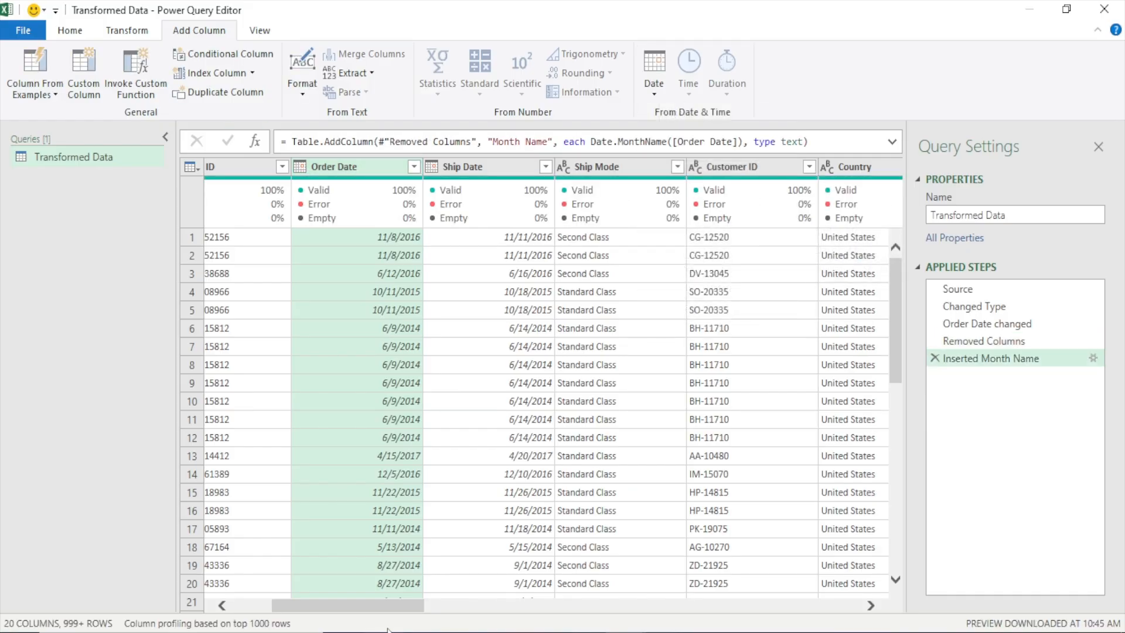
# Rename the Month Name column as "Months"
pyautogui.moveTo(385, 603); pyautogui.dragTo(870, 599)
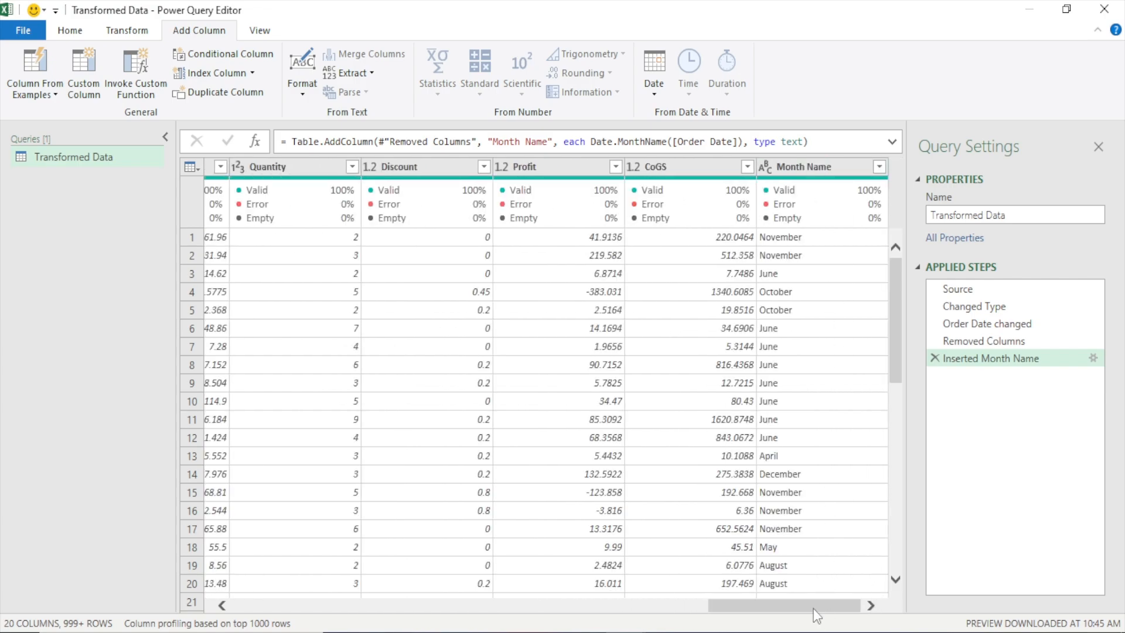
pyautogui.moveTo(813, 608); pyautogui.dragTo(332, 621)
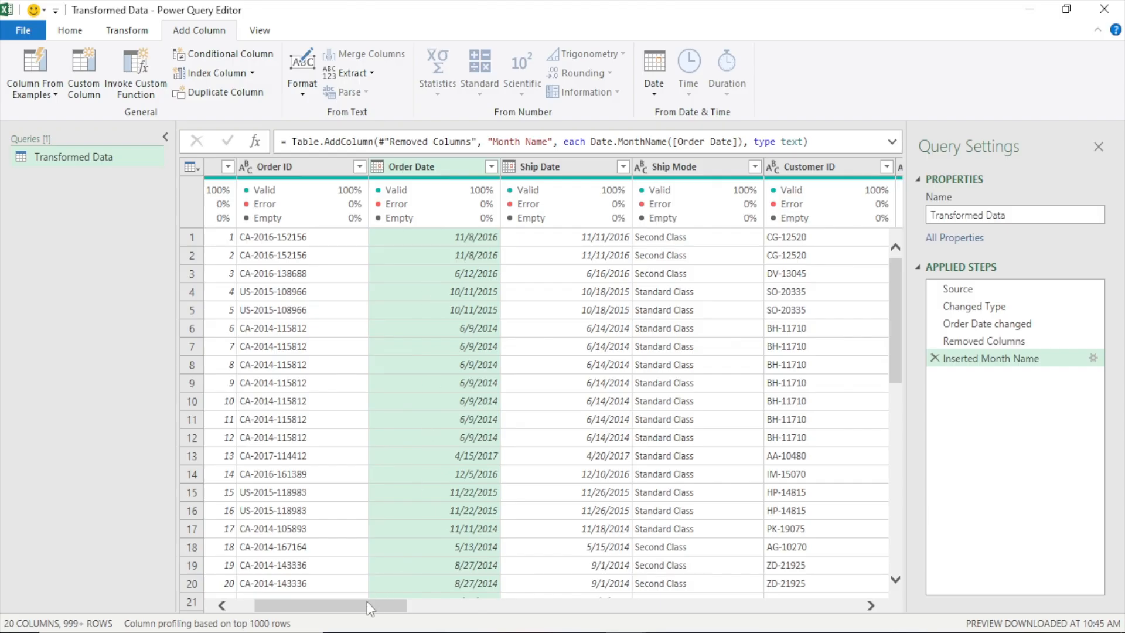
pyautogui.moveTo(367, 601); pyautogui.dragTo(821, 603)
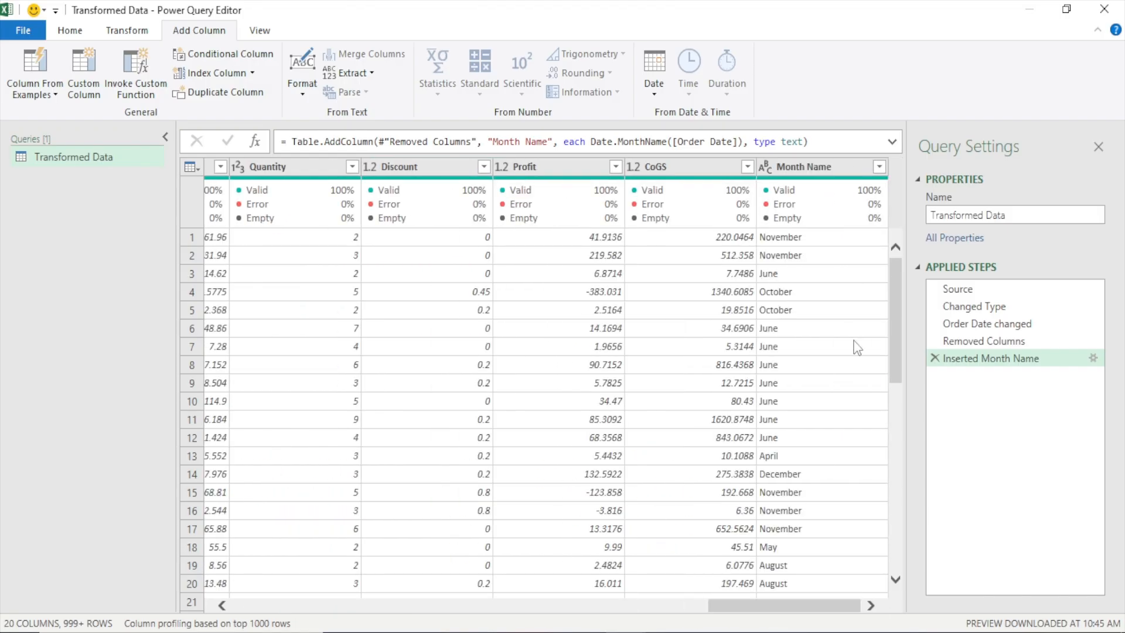
pyautogui.click(824, 169)
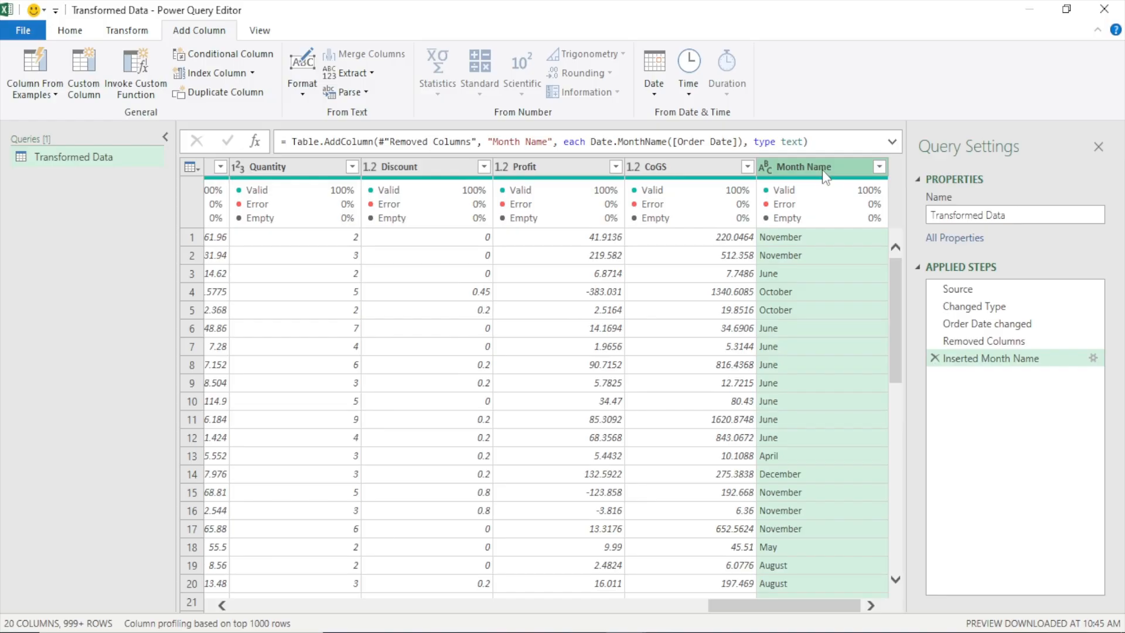
pyautogui.doubleClick(821, 167)
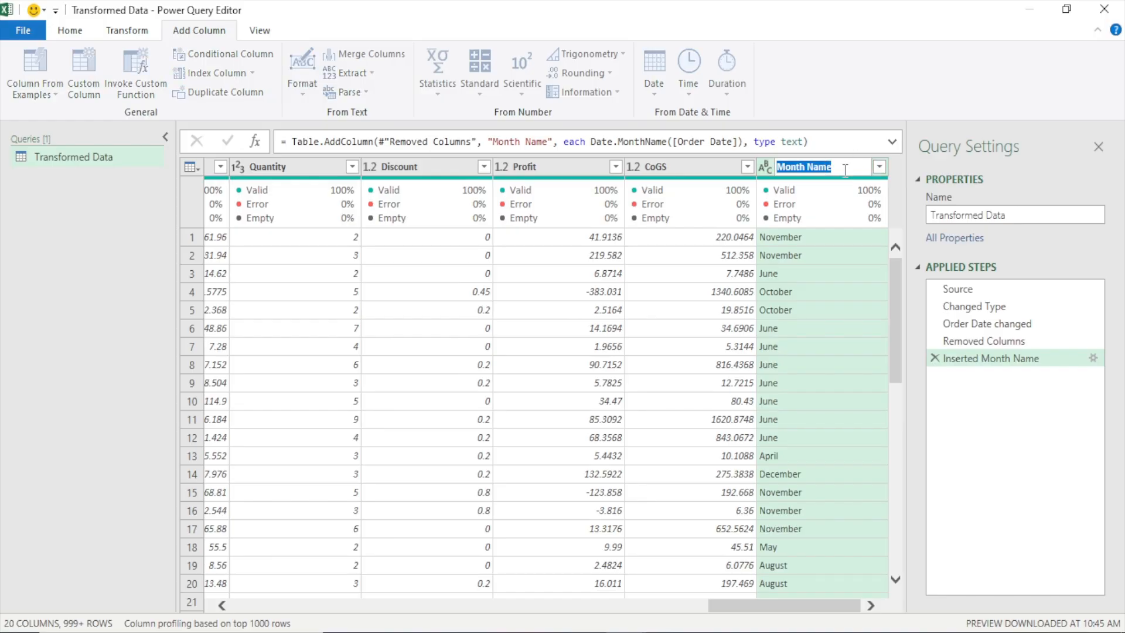
pyautogui.write('Months')
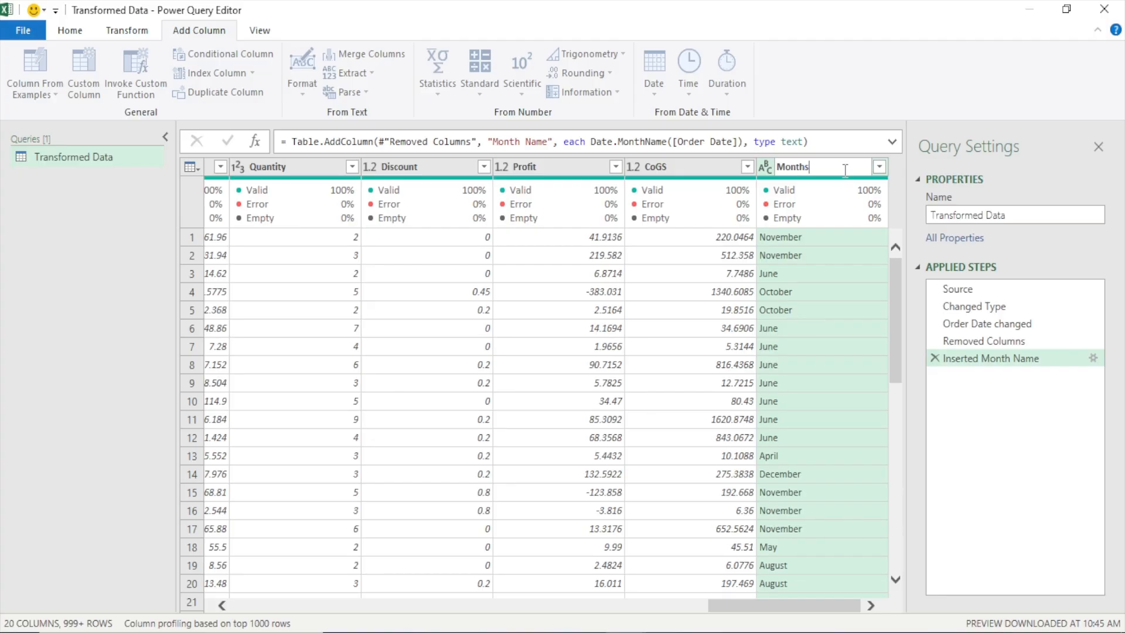
pyautogui.press('Return')
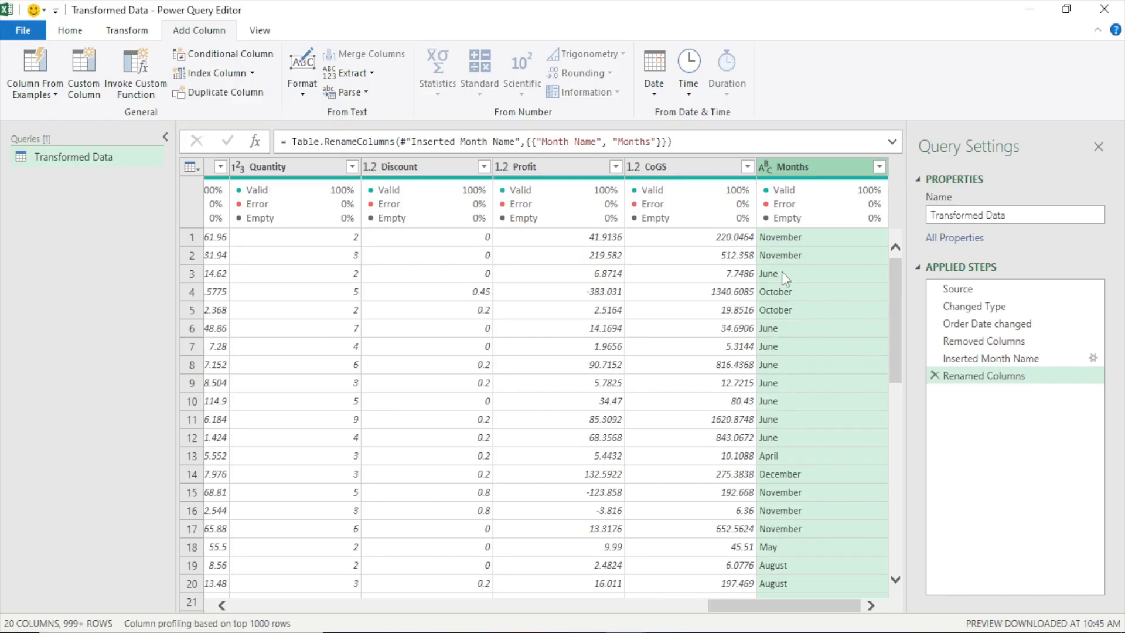
# Shorten the values in the Months column by extracting only their first 3 characters
pyautogui.click(130, 31)
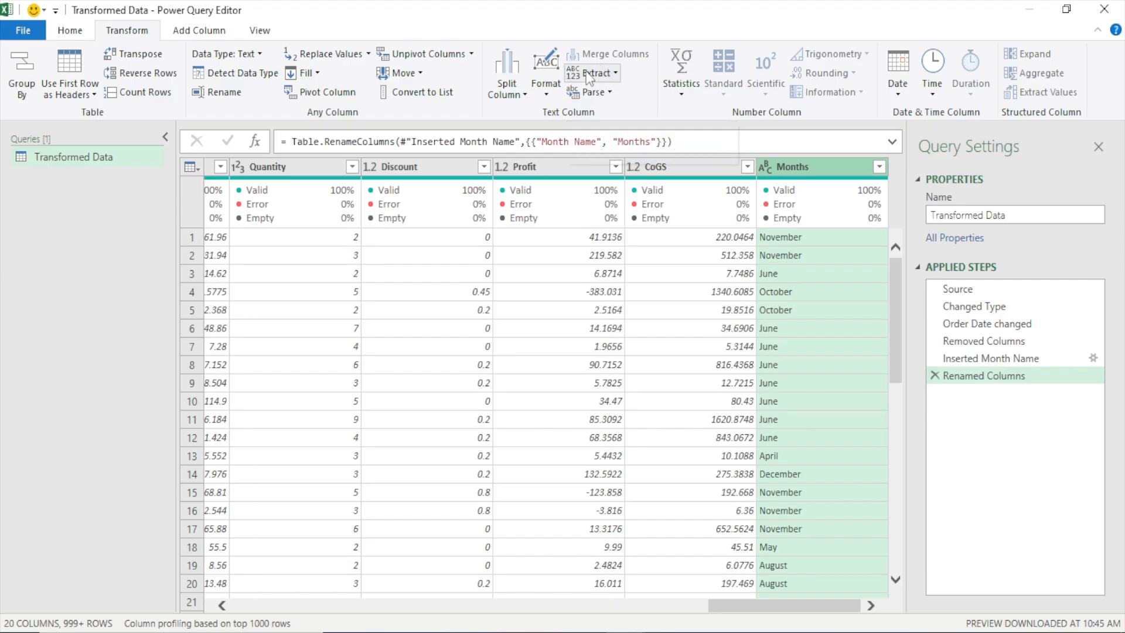
pyautogui.click(614, 76)
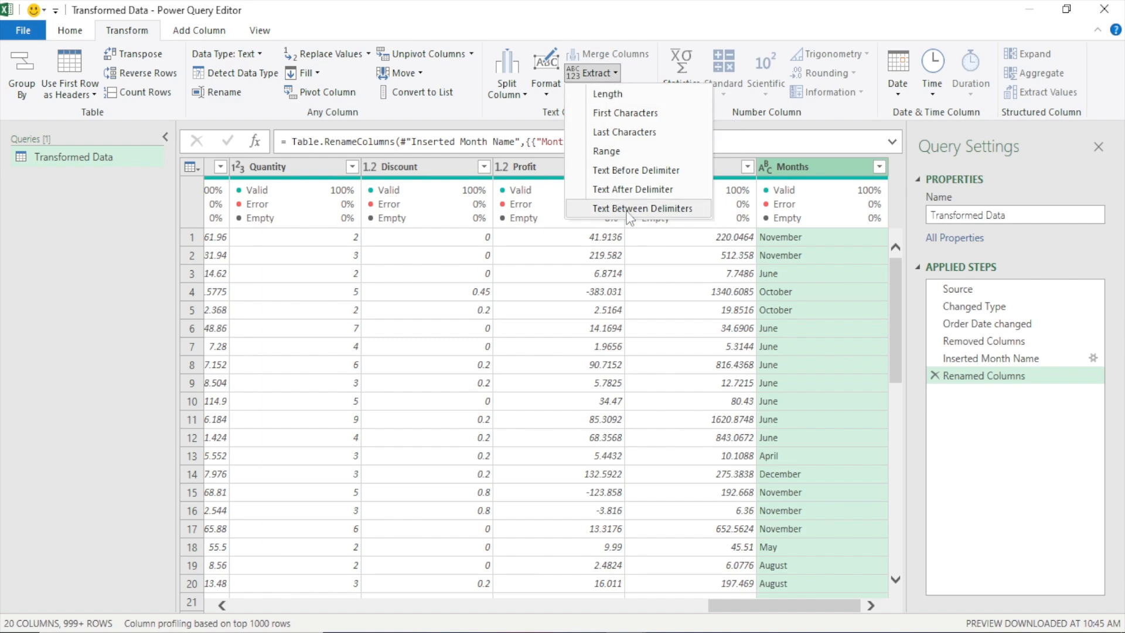
pyautogui.click(612, 117)
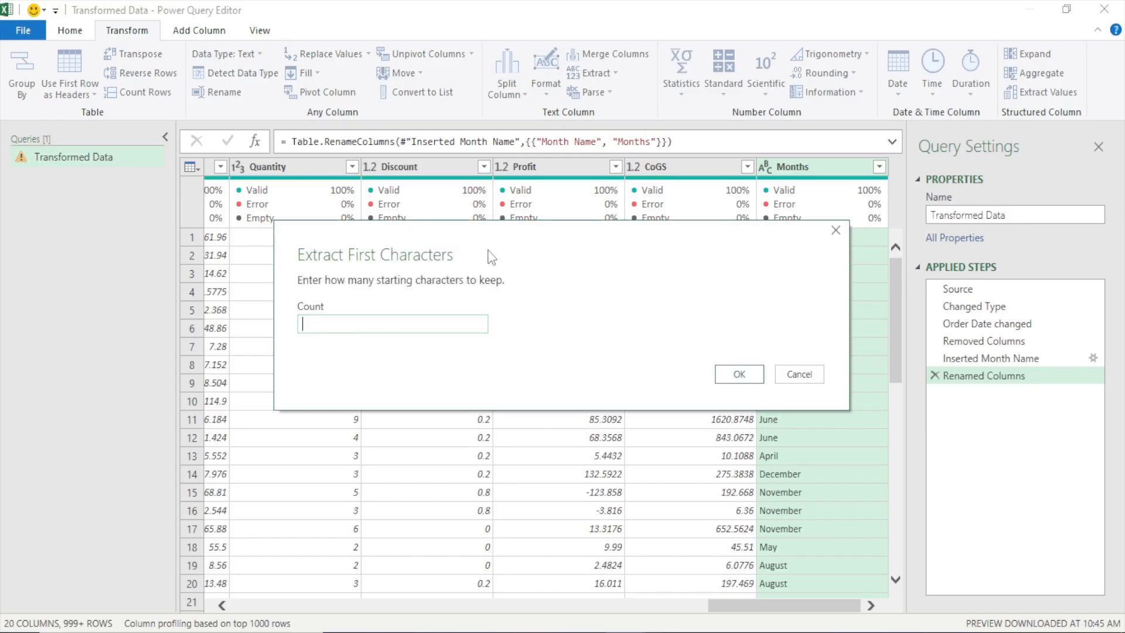
pyautogui.moveTo(471, 242); pyautogui.dragTo(459, 159)
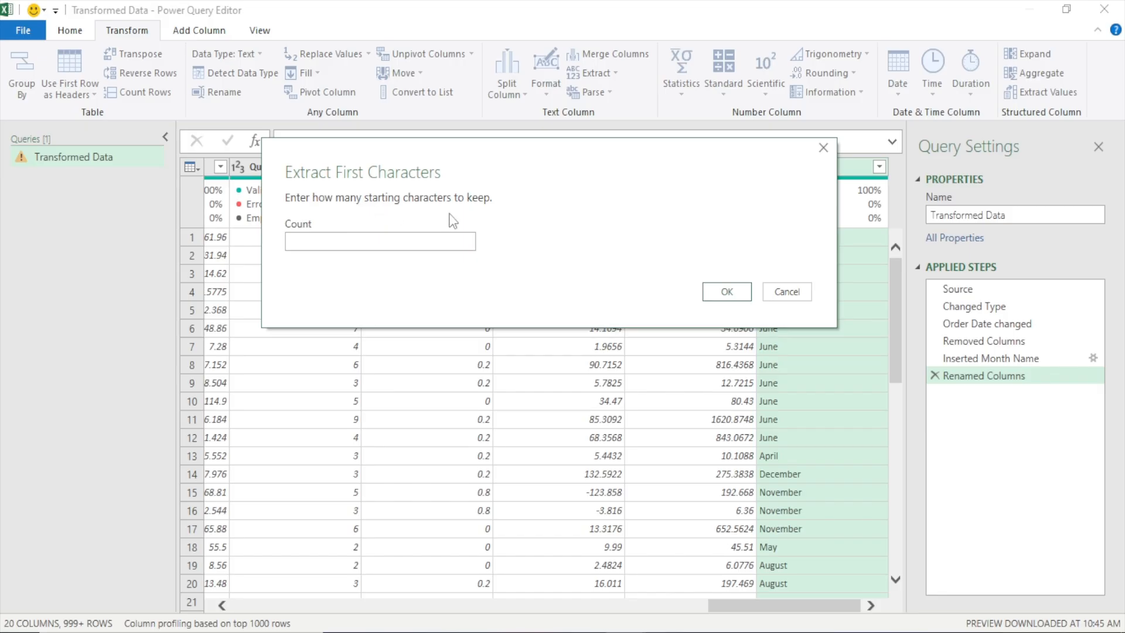
pyautogui.click(404, 239)
pyautogui.write('3')
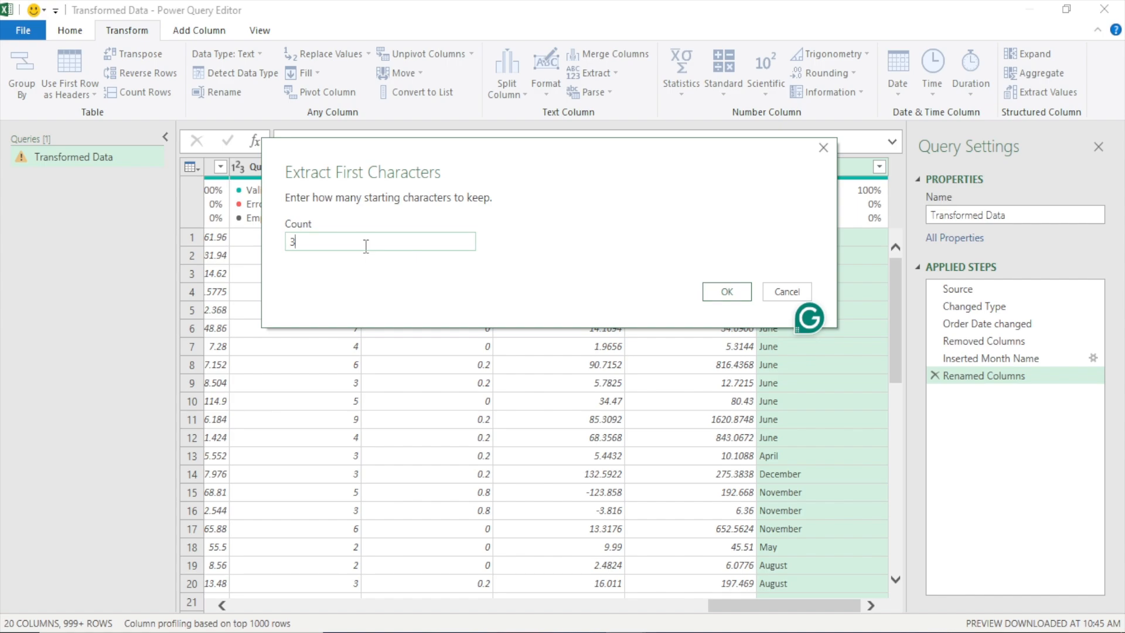
pyautogui.click(726, 291)
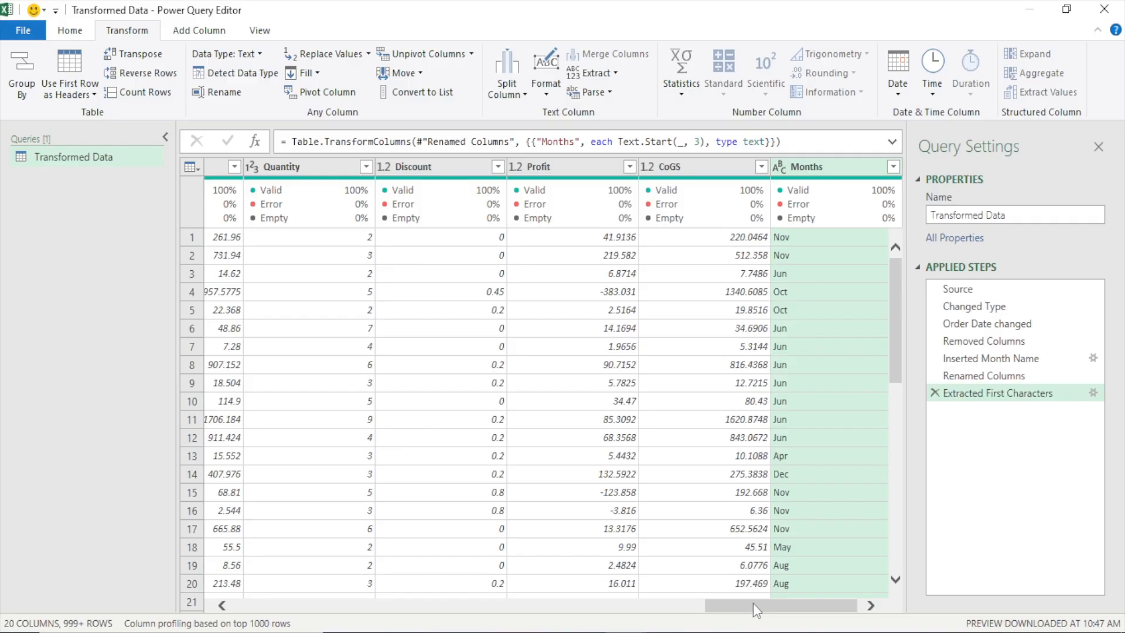
# Add a column with the month number taken from the Order Date column
pyautogui.moveTo(753, 605); pyautogui.dragTo(314, 603)
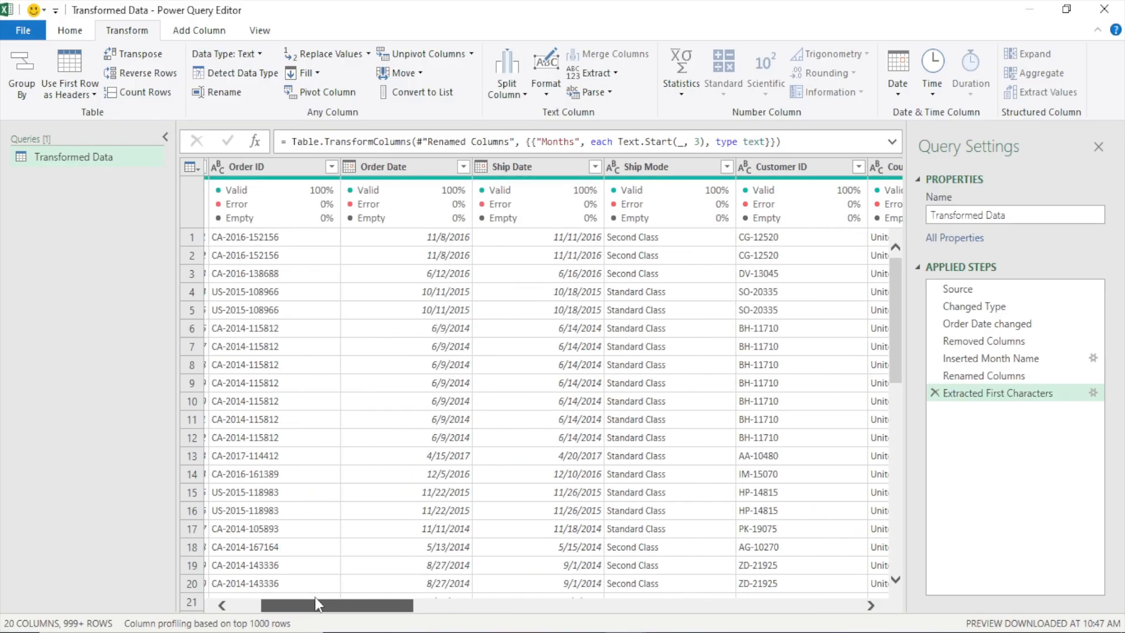
pyautogui.click(390, 167)
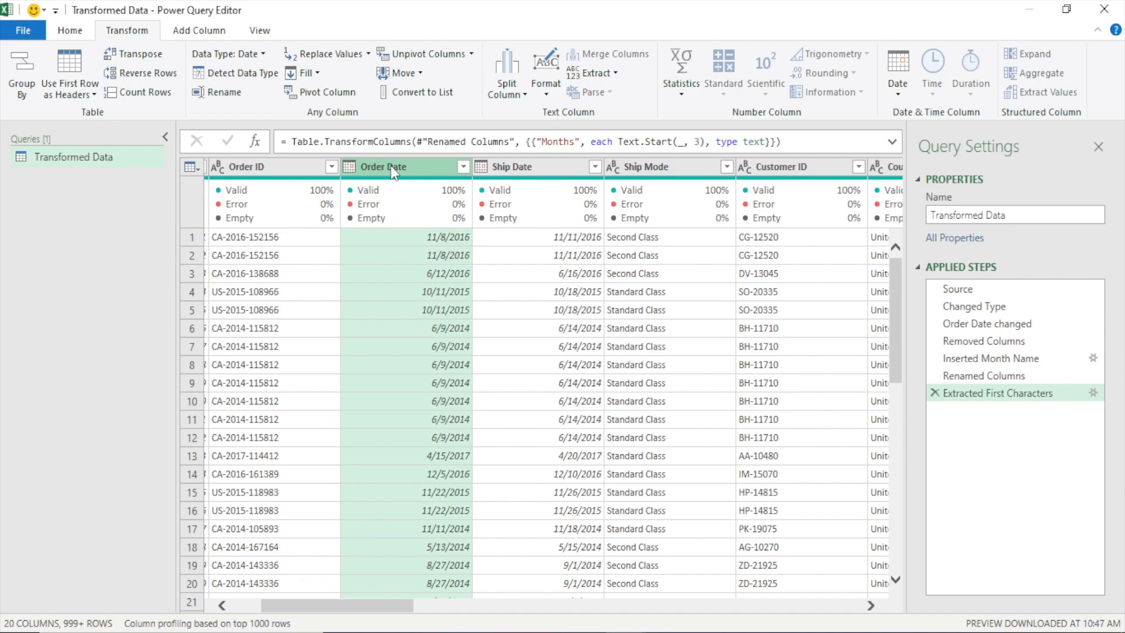
pyautogui.click(199, 30)
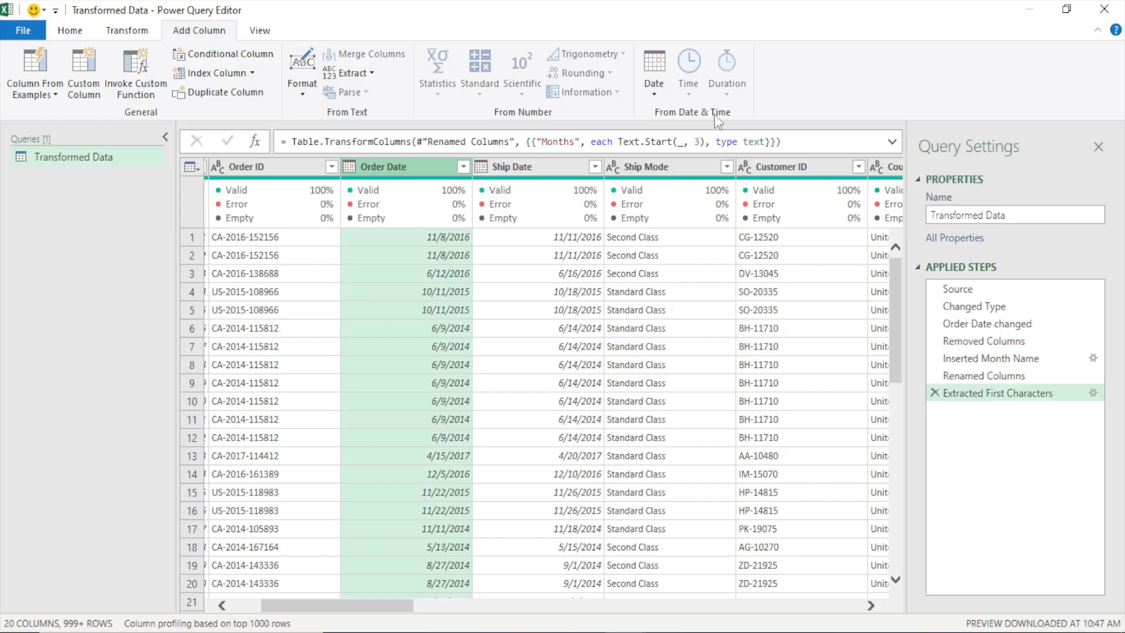
pyautogui.click(654, 92)
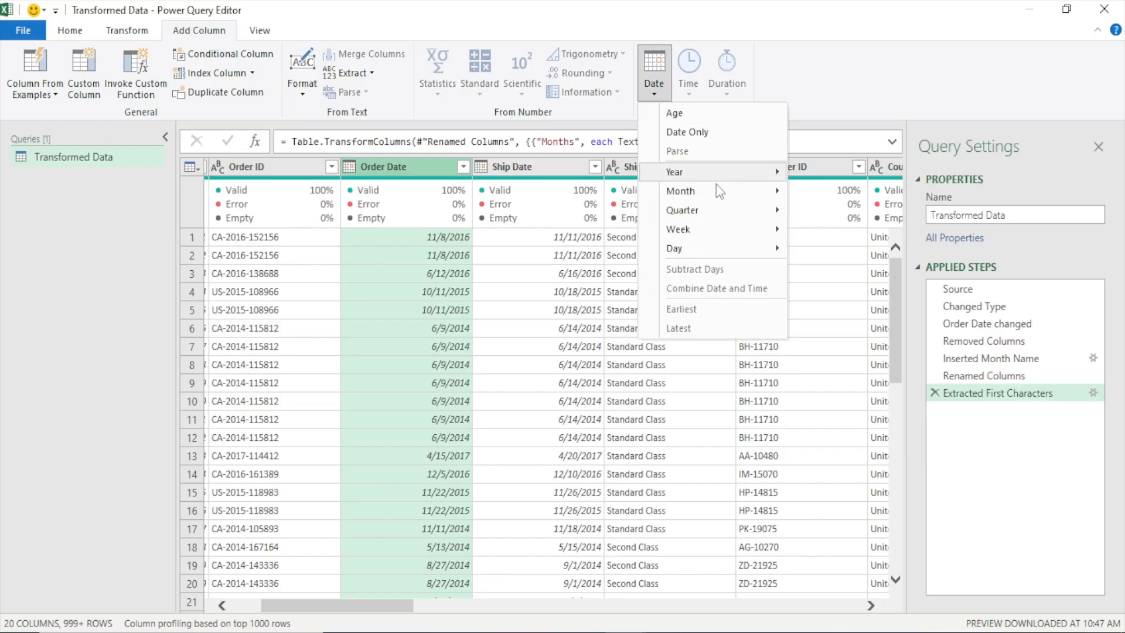
pyautogui.moveTo(719, 187)
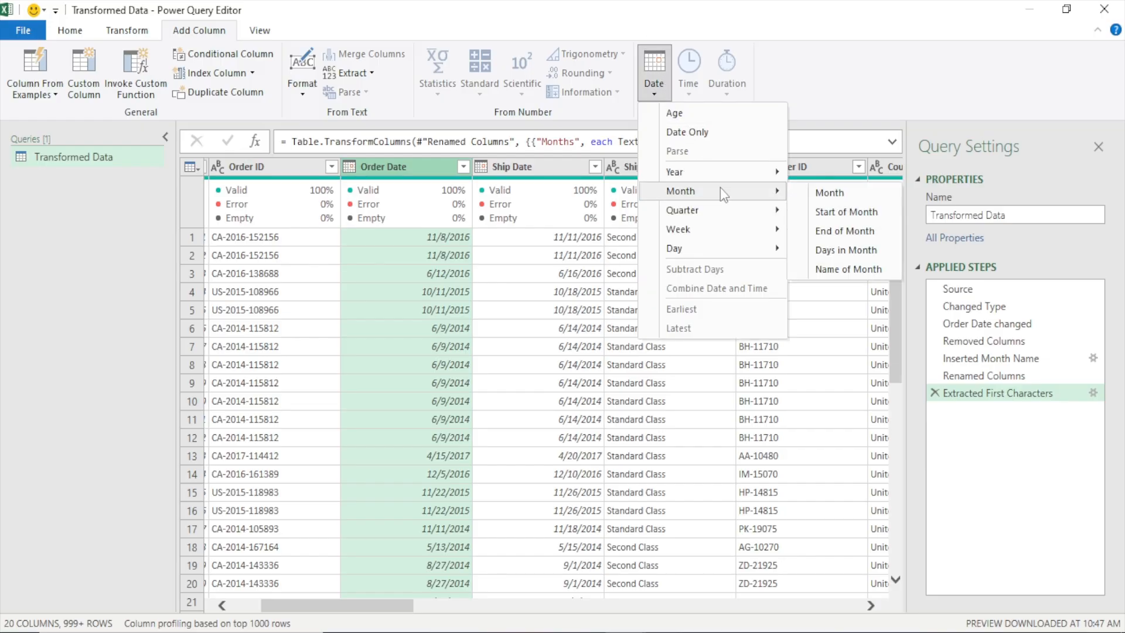
pyautogui.click(831, 193)
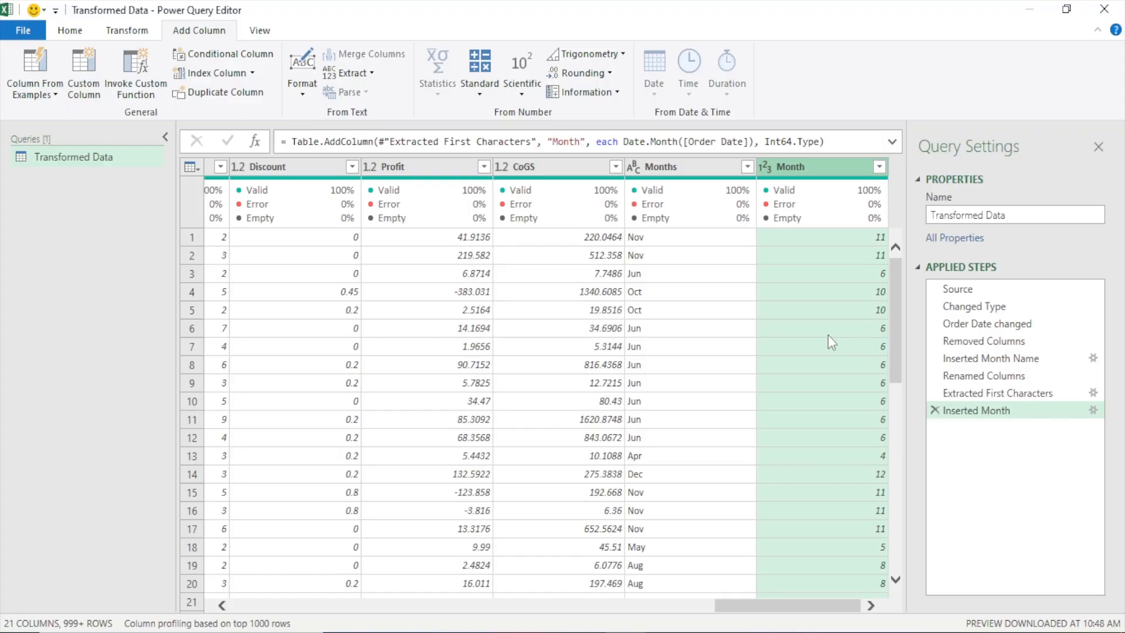
pyautogui.click(661, 168)
pyautogui.click(807, 169)
pyautogui.click(879, 167)
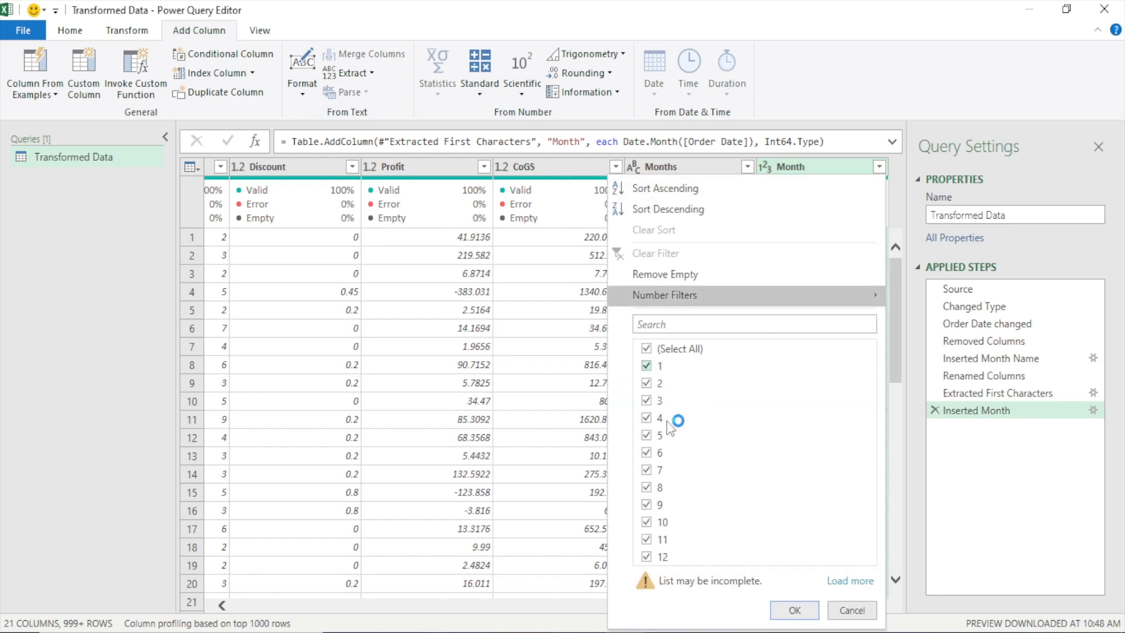
pyautogui.click(852, 614)
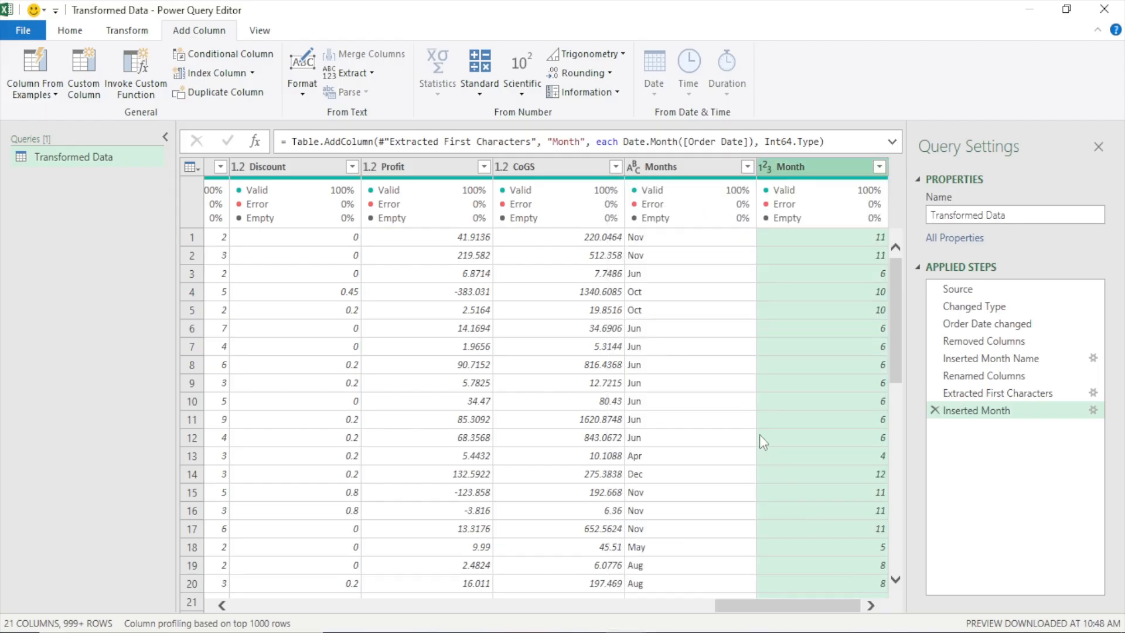
# Rename the Month column as "Month Number"
pyautogui.moveTo(817, 209)
pyautogui.doubleClick(818, 170)
pyautogui.click(818, 167)
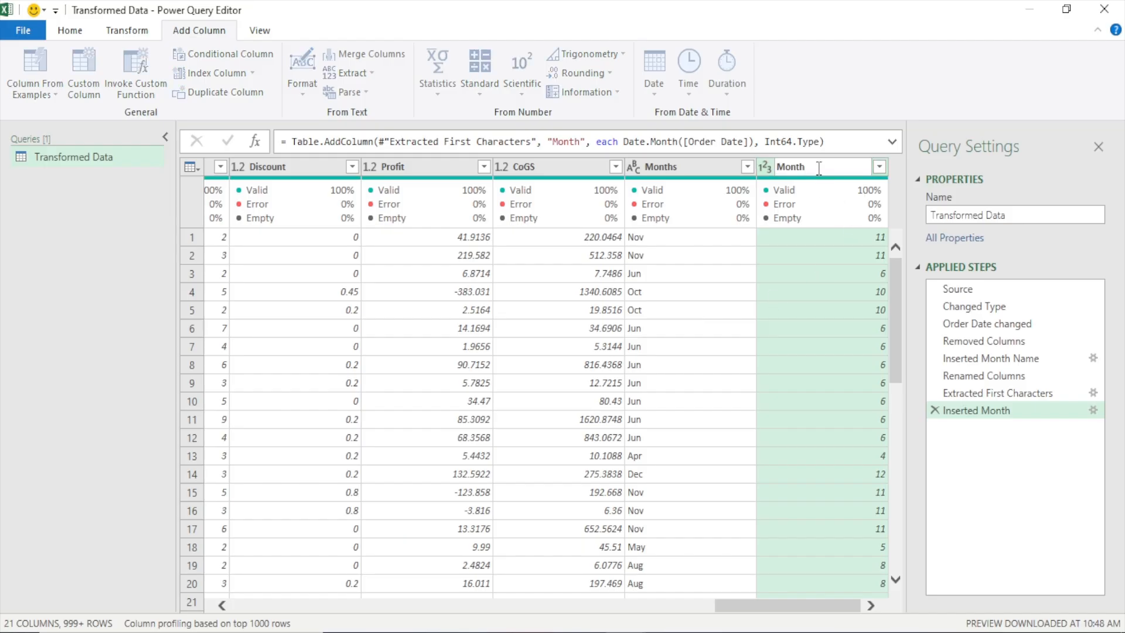
pyautogui.write('Number')
pyautogui.press('Return')
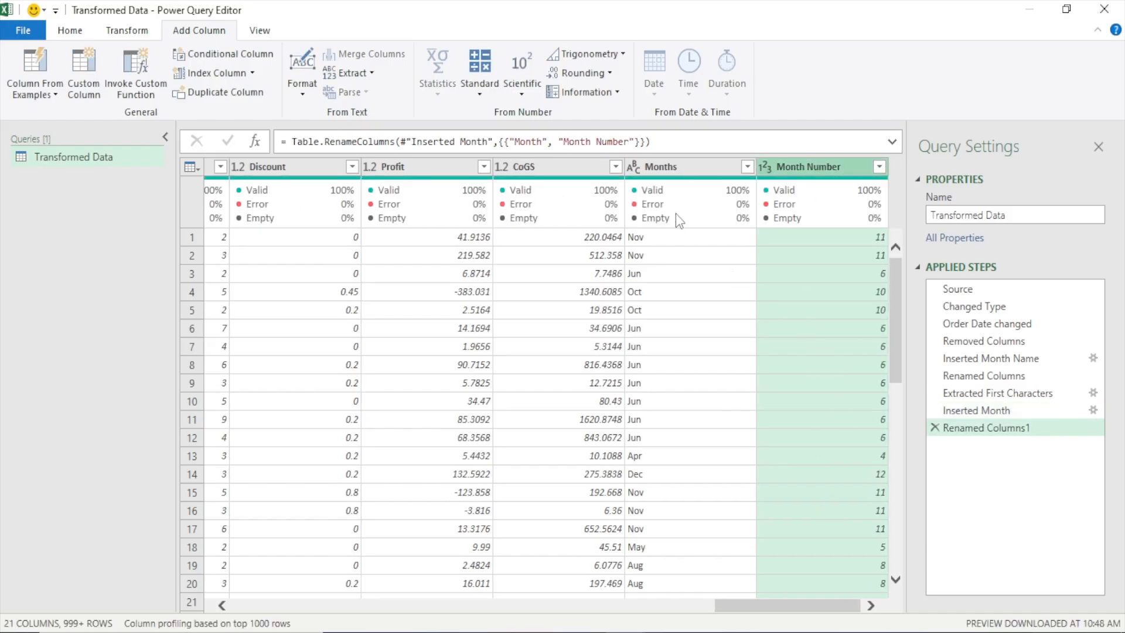
# Add a column with the name of the day taken from the Order Date column
pyautogui.click(682, 172)
pyautogui.click(800, 167)
pyautogui.moveTo(752, 607); pyautogui.dragTo(318, 595)
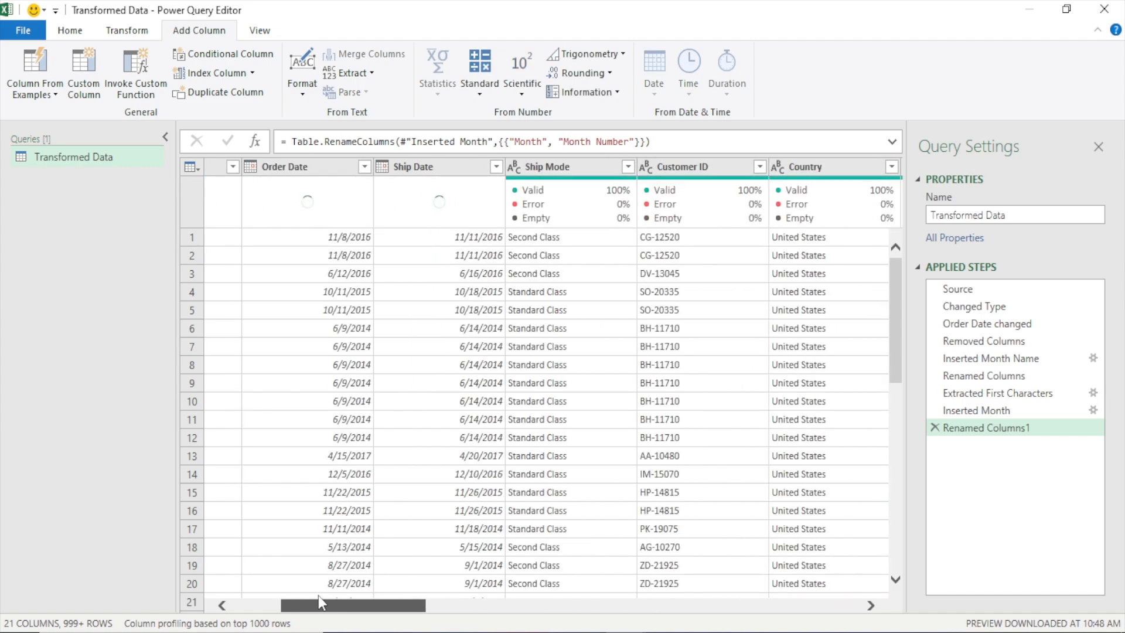
pyautogui.click(286, 166)
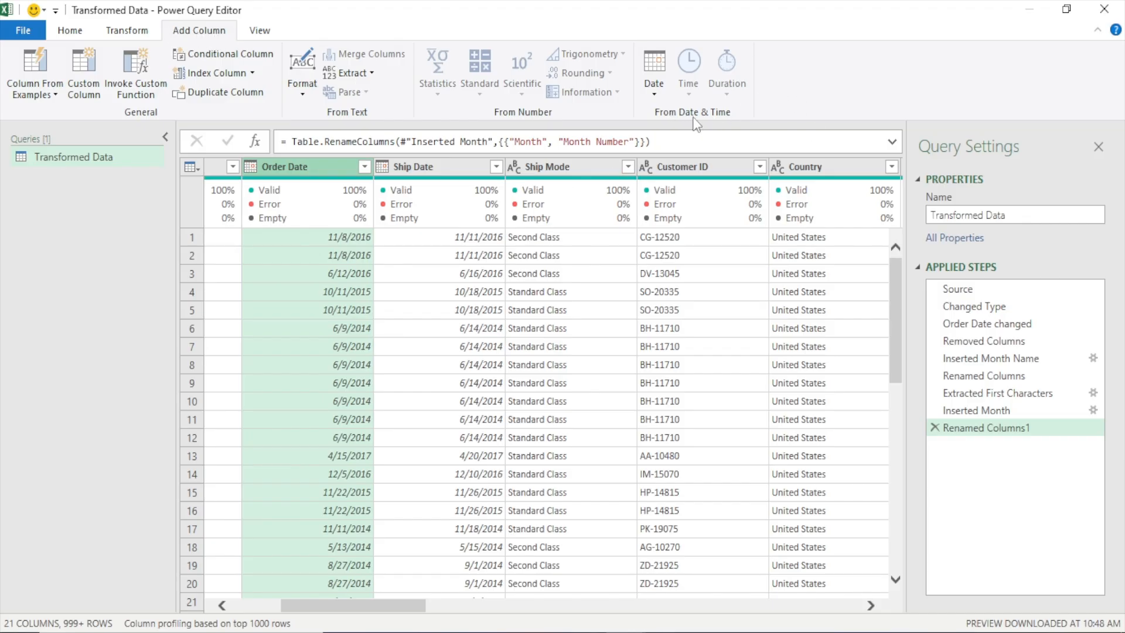
pyautogui.click(654, 100)
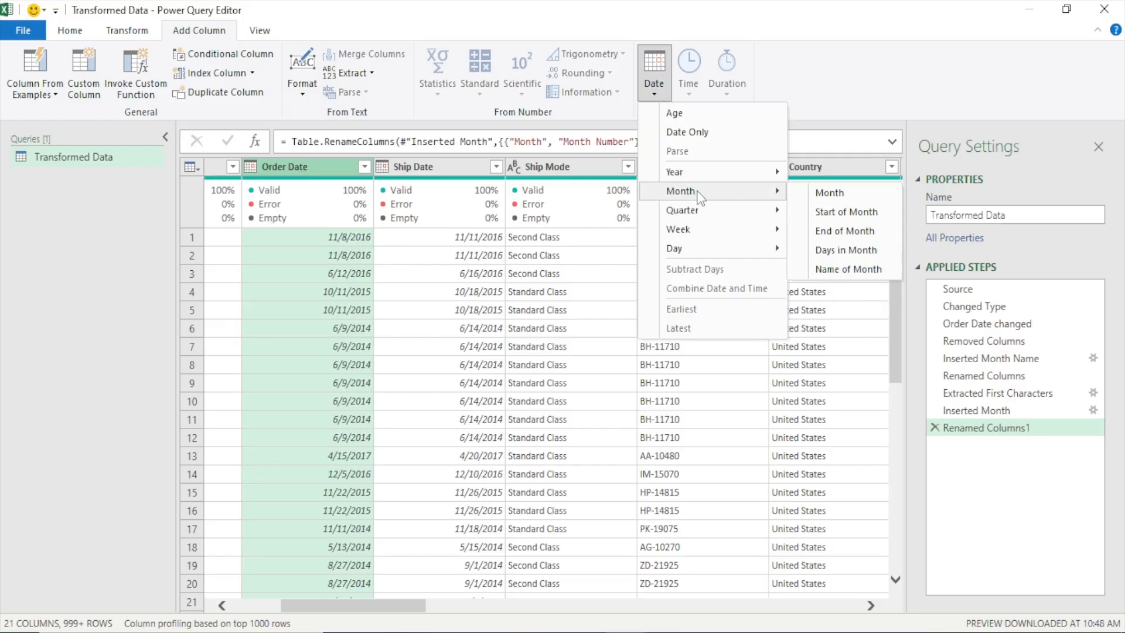
pyautogui.moveTo(684, 253)
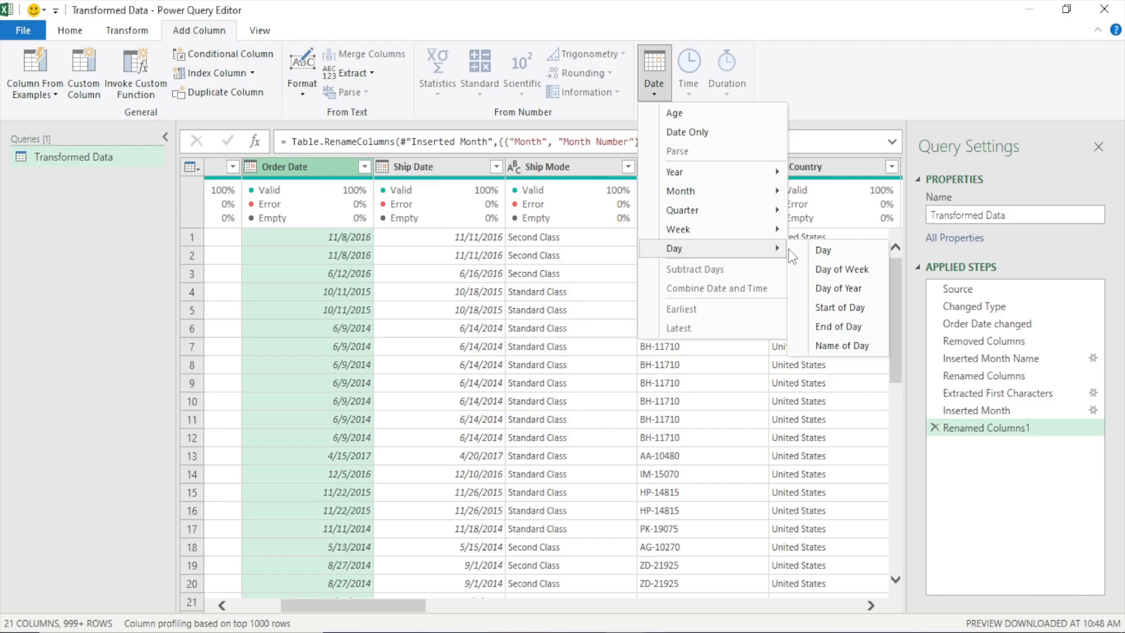
pyautogui.click(838, 347)
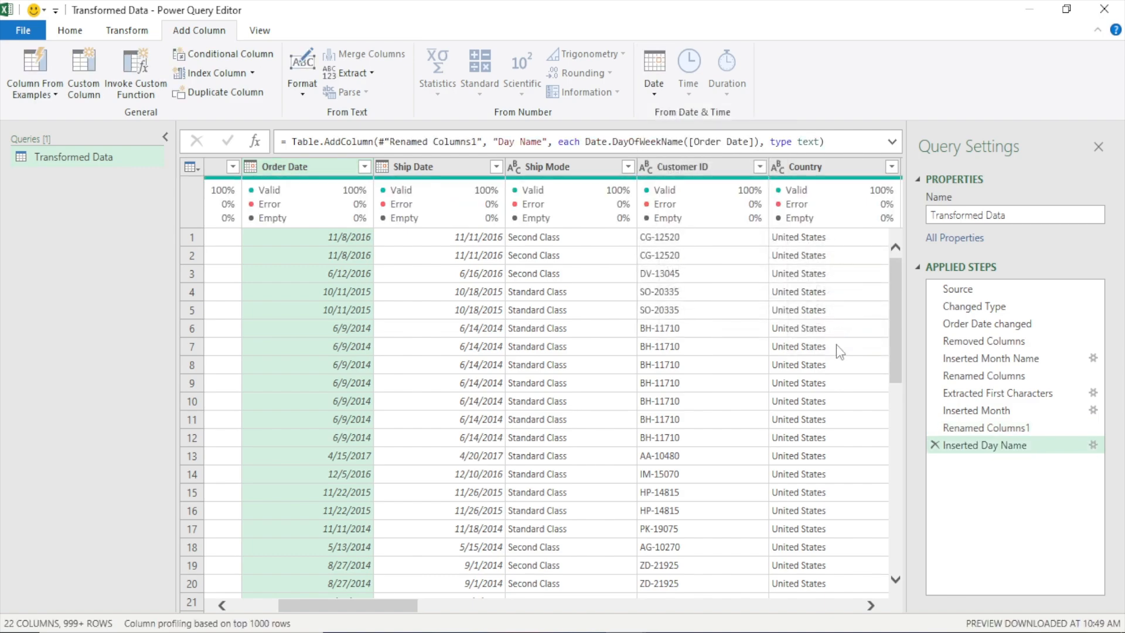
# Shorten the values in the Day Name column by extracting only their first 3 characters
pyautogui.moveTo(384, 605); pyautogui.dragTo(895, 607)
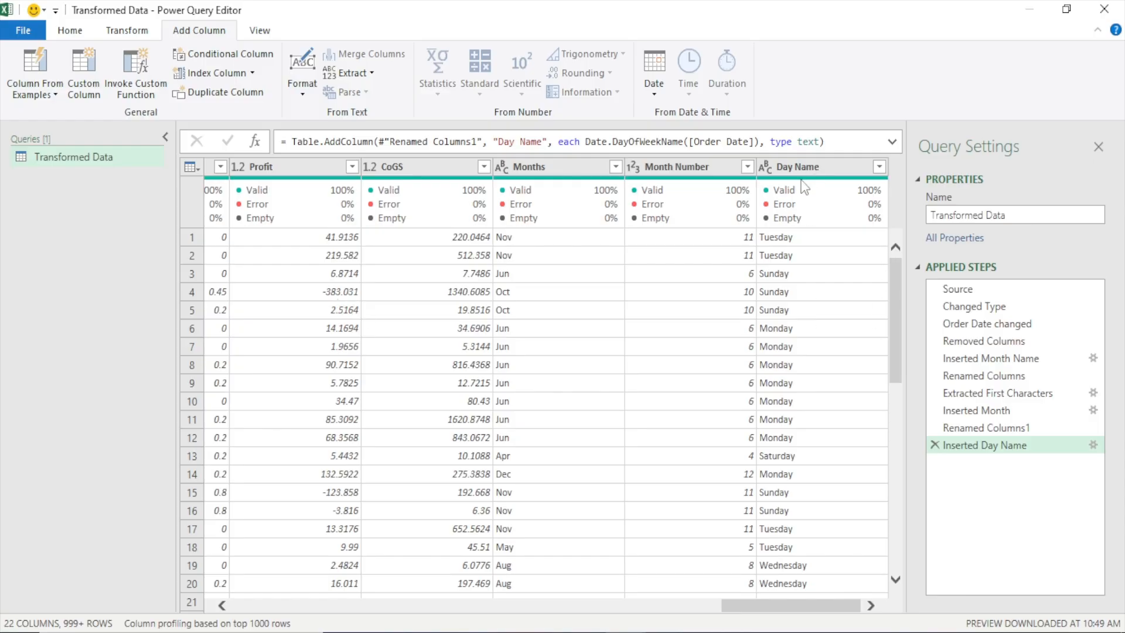
pyautogui.moveTo(804, 186)
pyautogui.moveTo(881, 215)
pyautogui.click(806, 166)
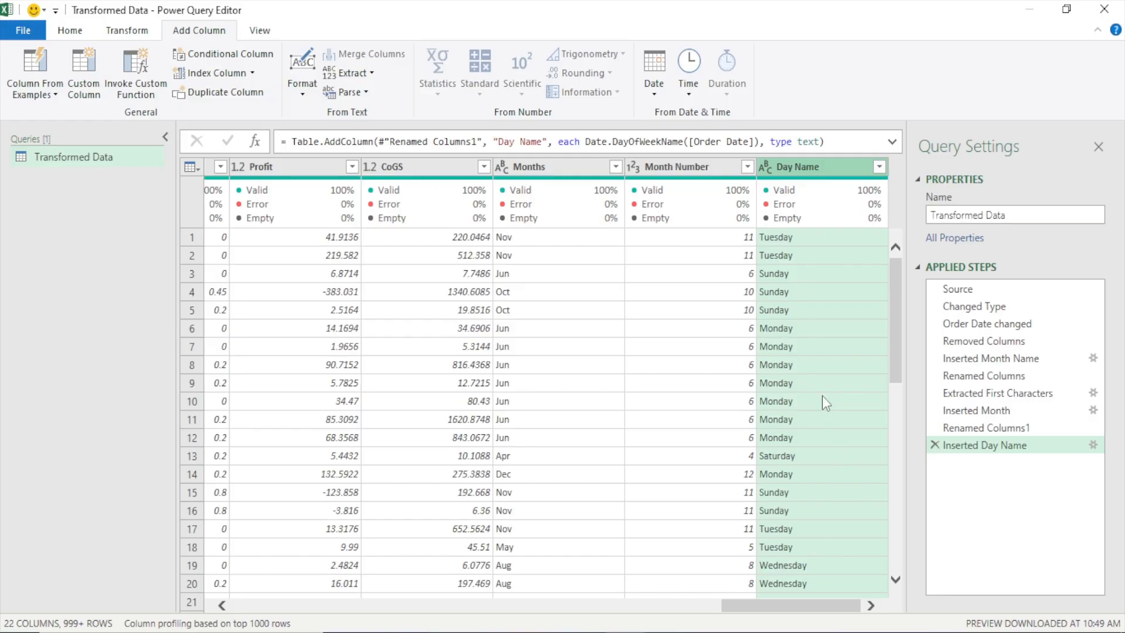
pyautogui.click(128, 31)
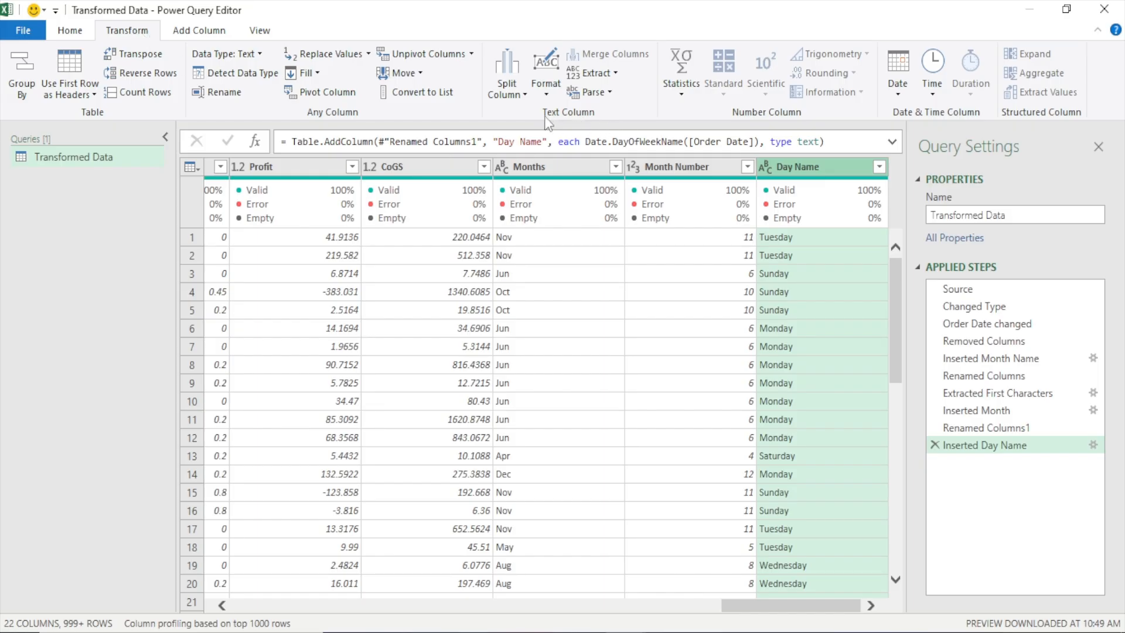
pyautogui.click(614, 72)
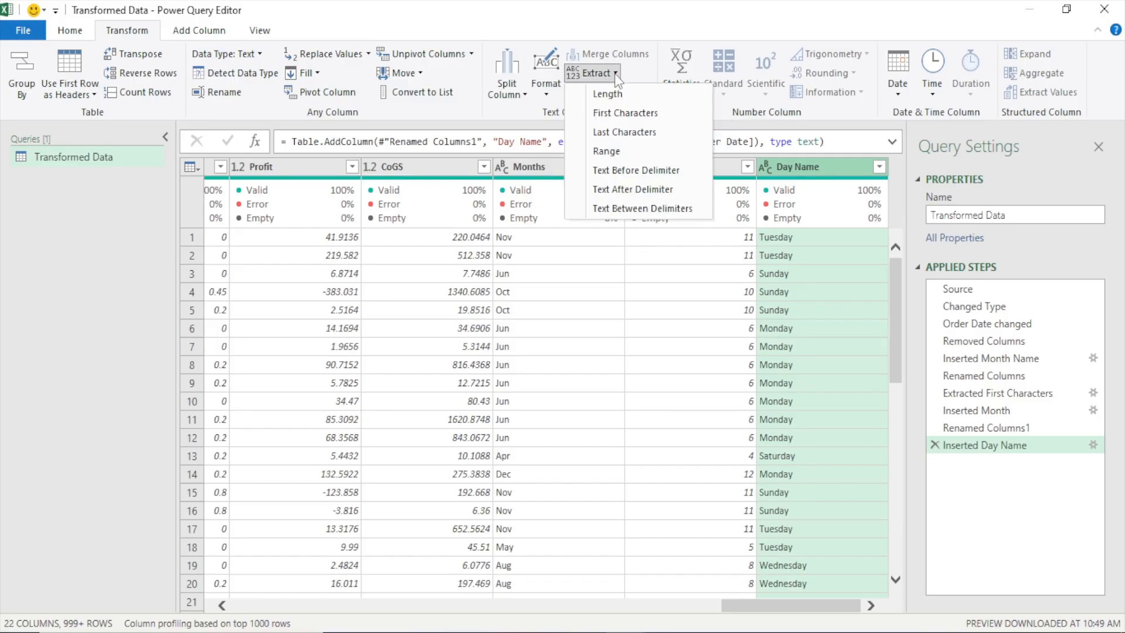
pyautogui.click(631, 115)
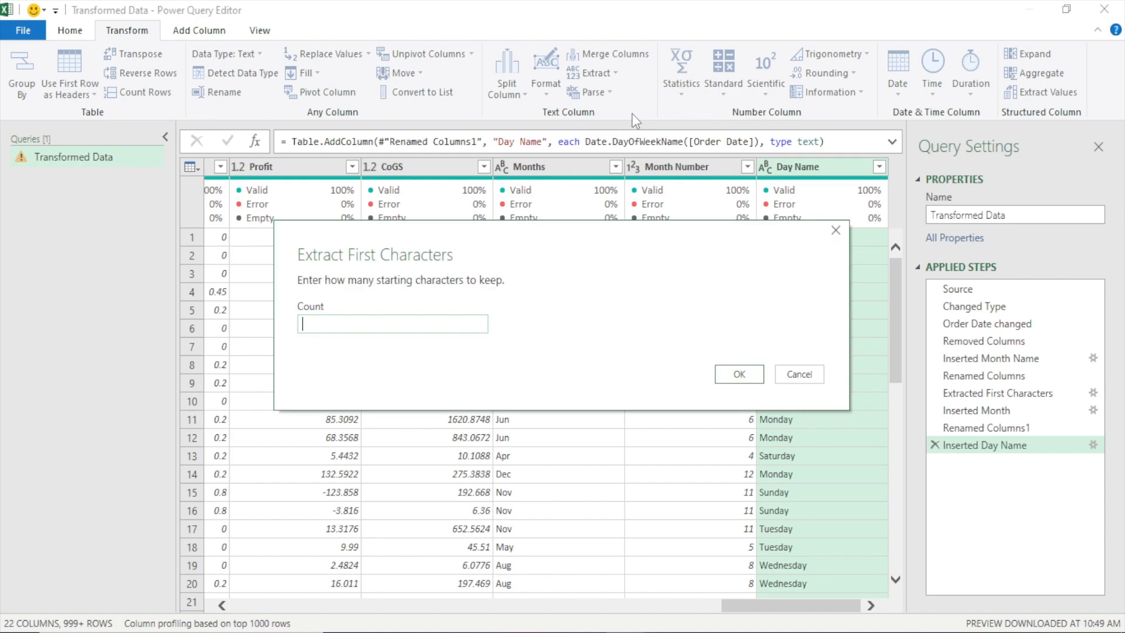
pyautogui.moveTo(552, 244); pyautogui.dragTo(541, 145)
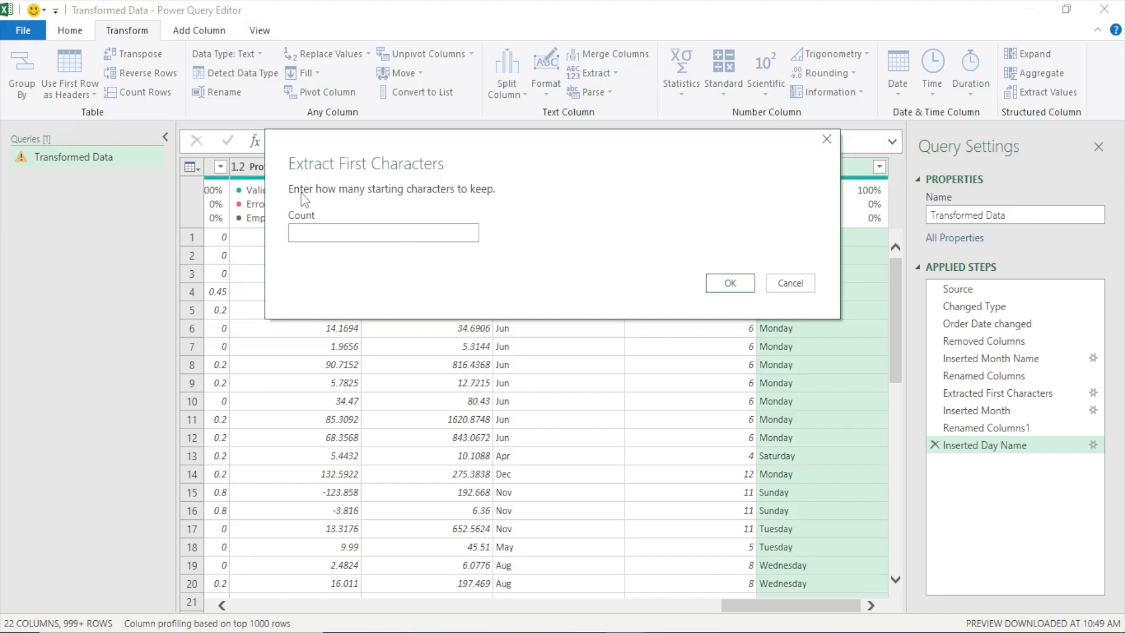
pyautogui.click(304, 233)
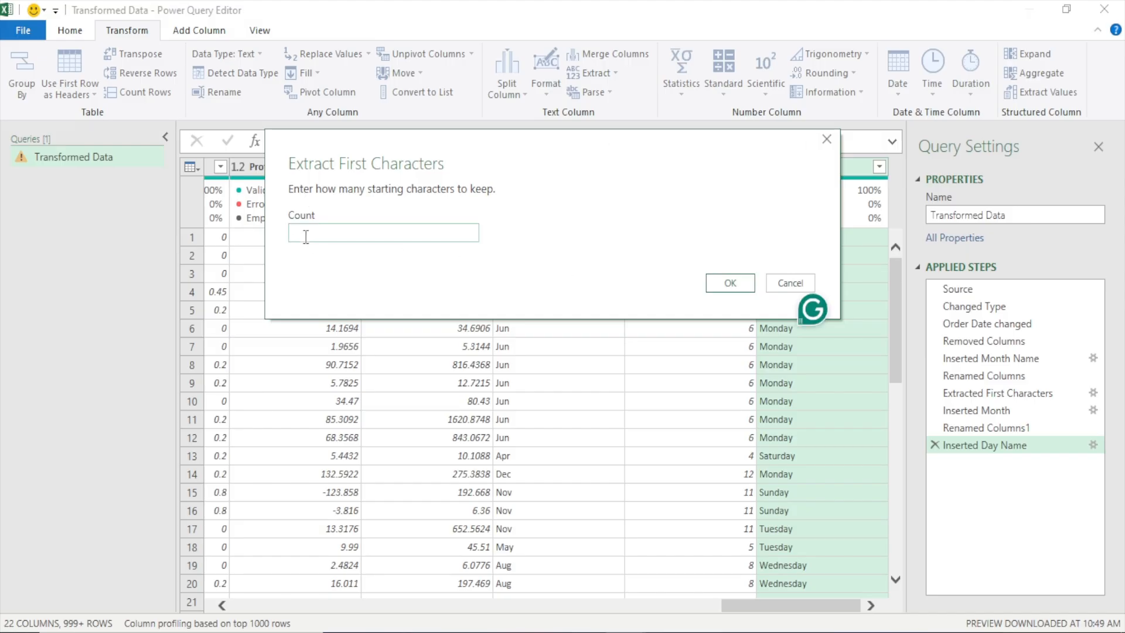
pyautogui.write('3')
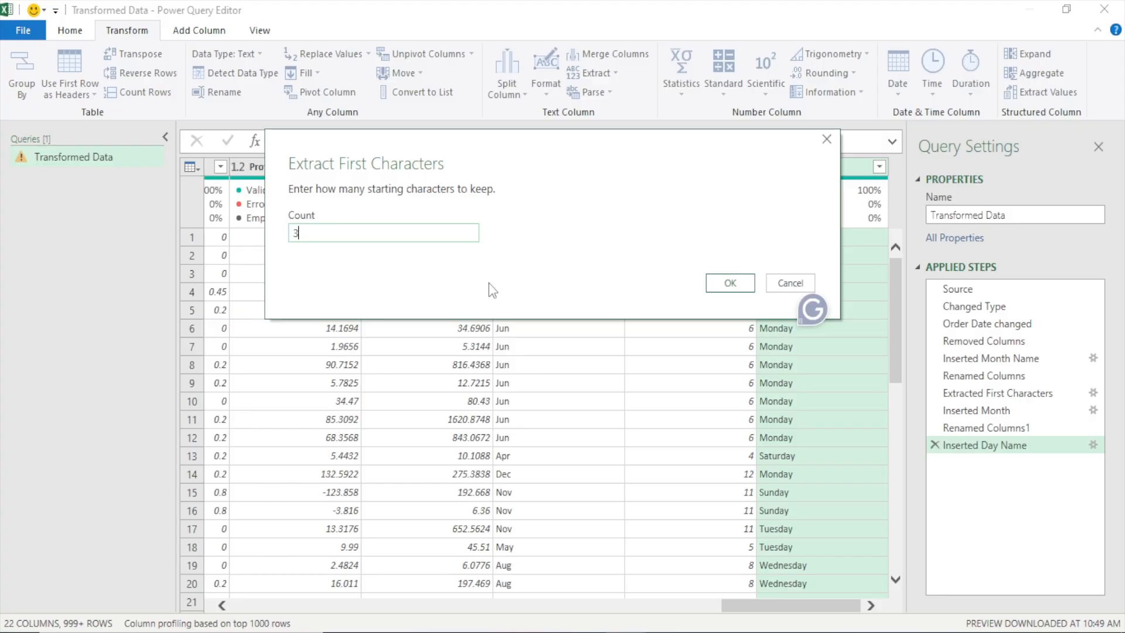
pyautogui.click(727, 282)
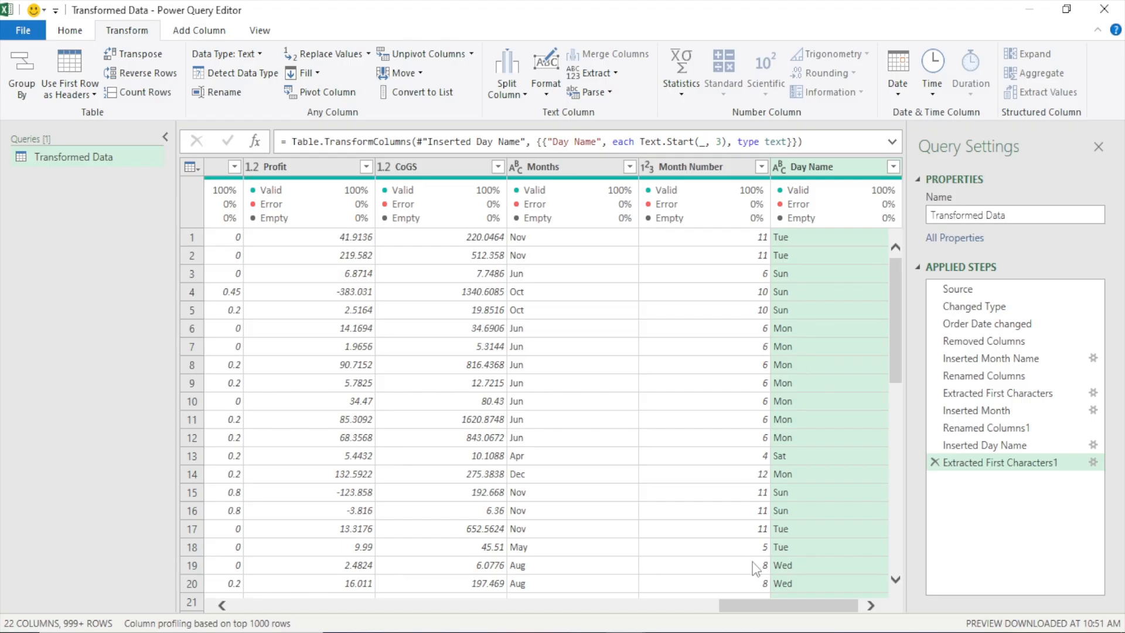
# Add a column with the year taken from the Order Date column
pyautogui.click(750, 597)
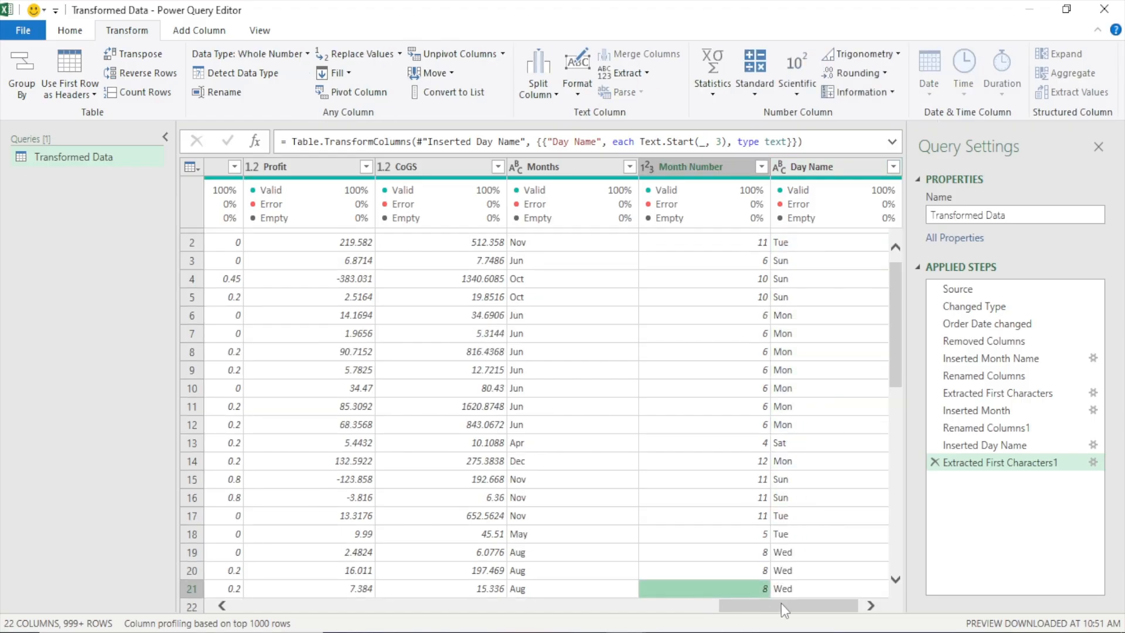
pyautogui.moveTo(773, 609); pyautogui.dragTo(312, 601)
pyautogui.click(411, 166)
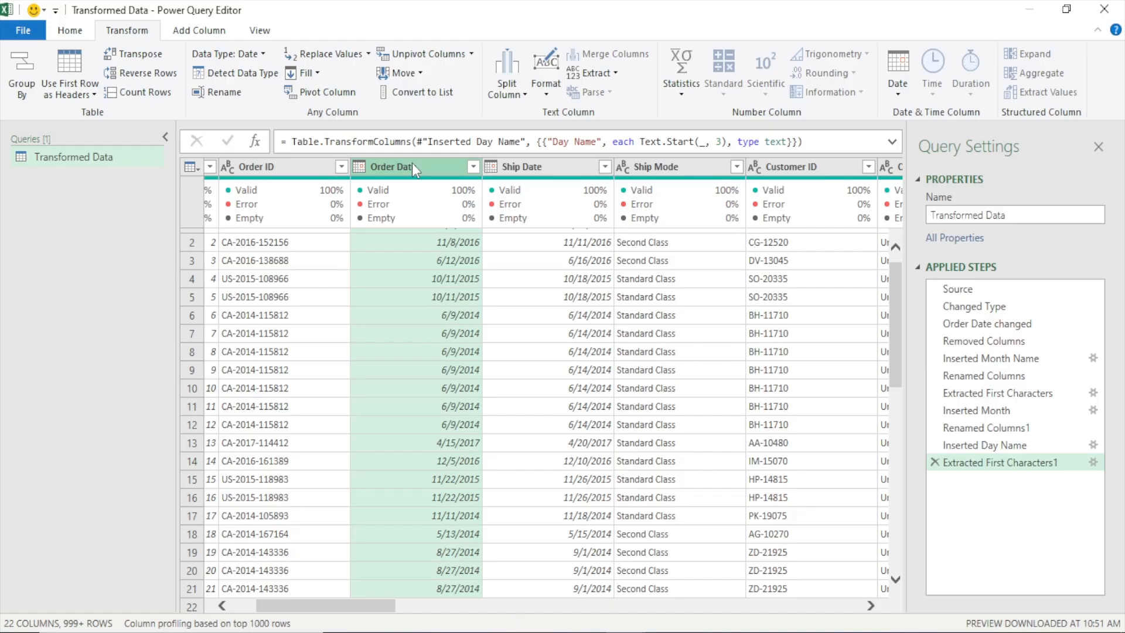
pyautogui.click(200, 31)
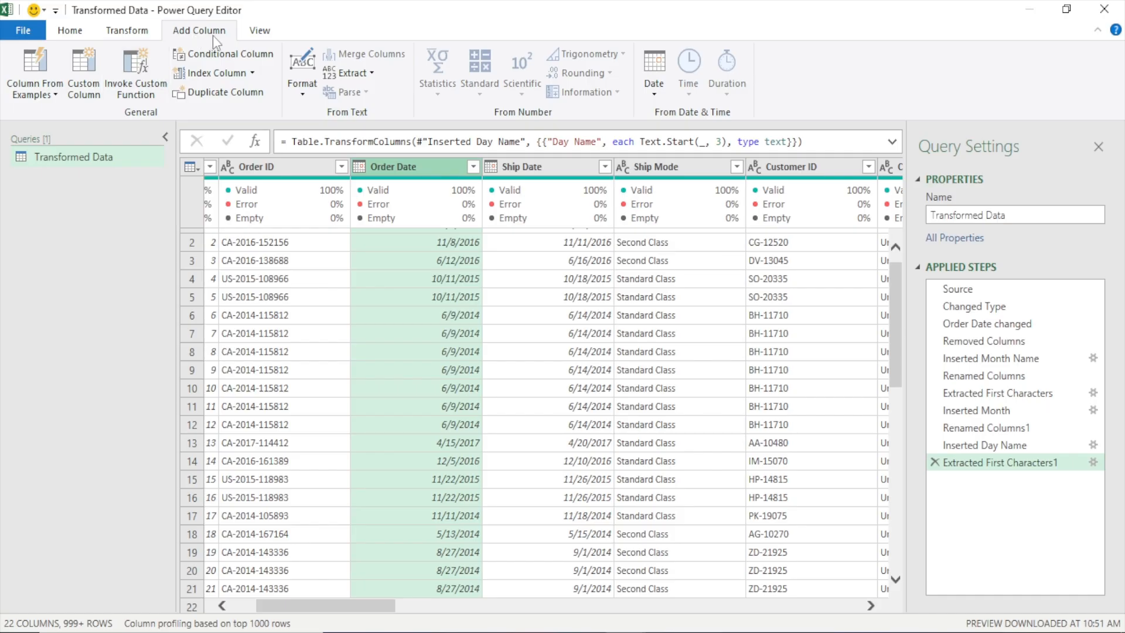
pyautogui.click(665, 98)
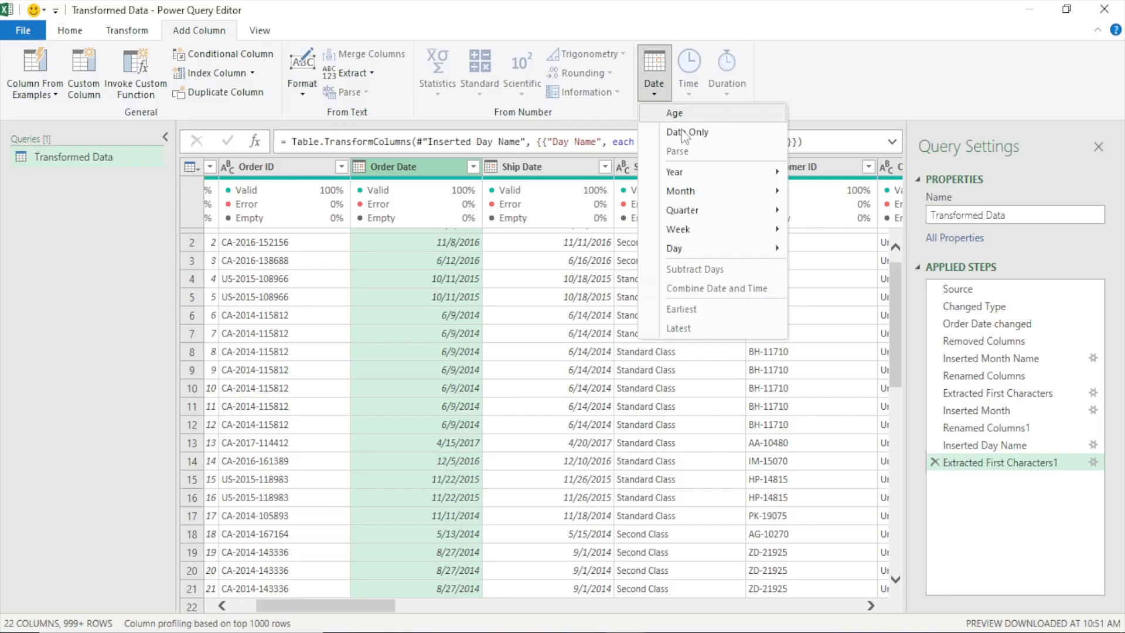
pyautogui.moveTo(690, 173)
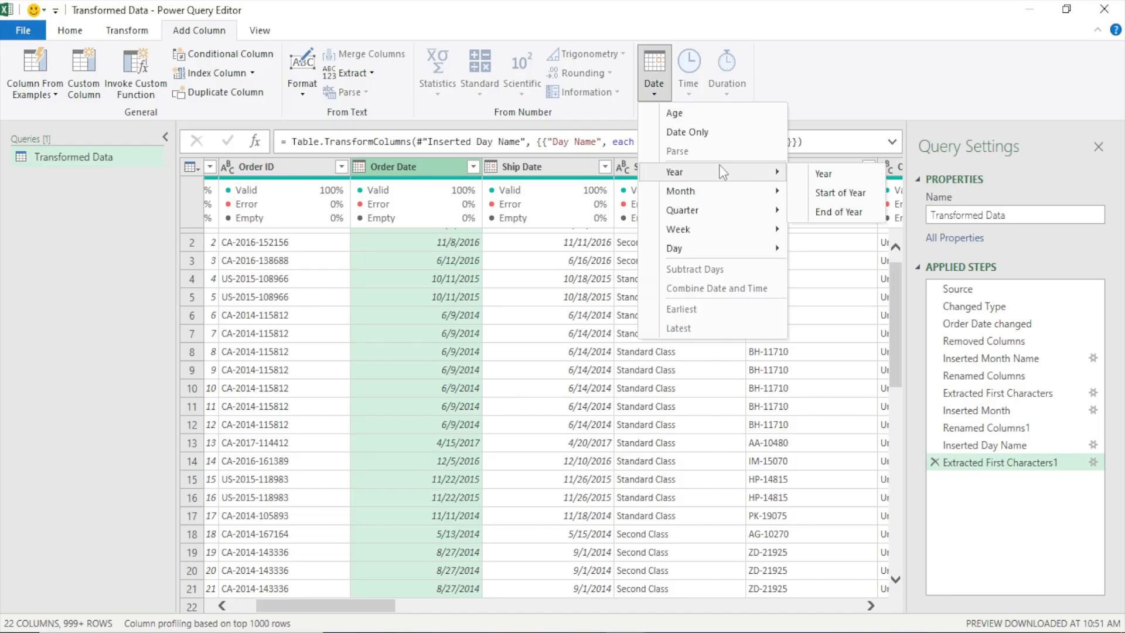
pyautogui.click(832, 176)
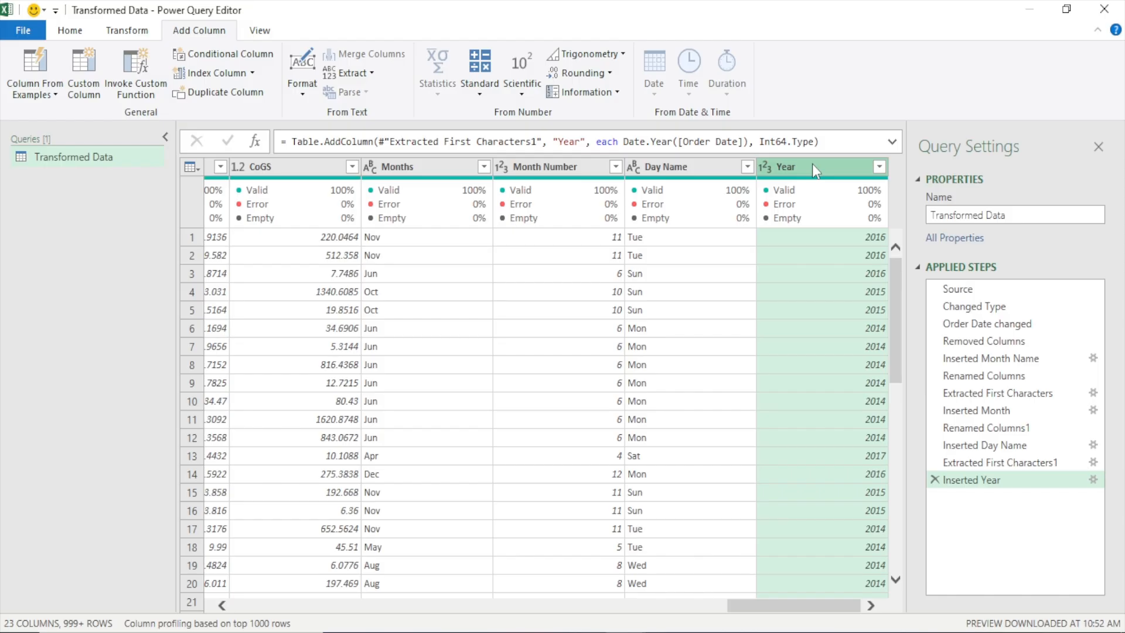
pyautogui.click(676, 167)
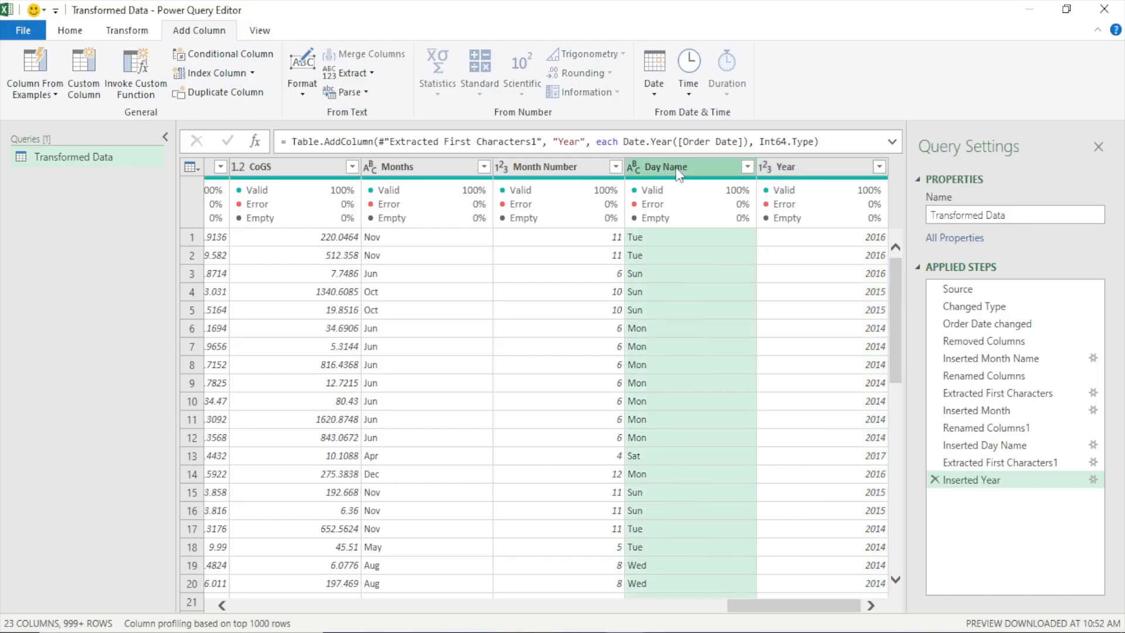
pyautogui.click(412, 168)
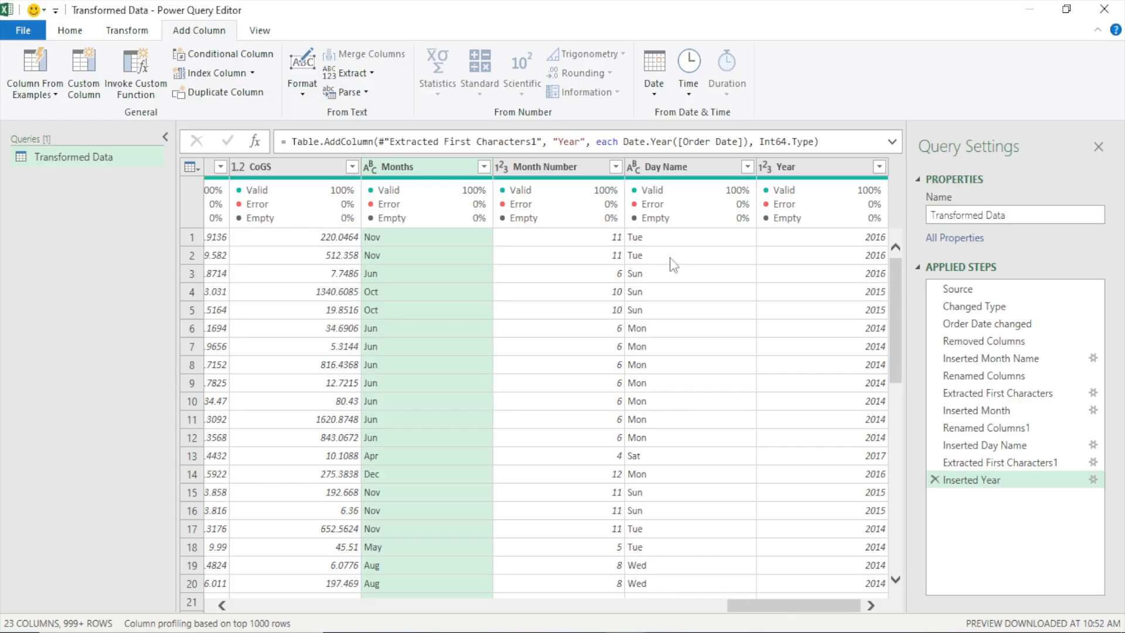
pyautogui.click(663, 165)
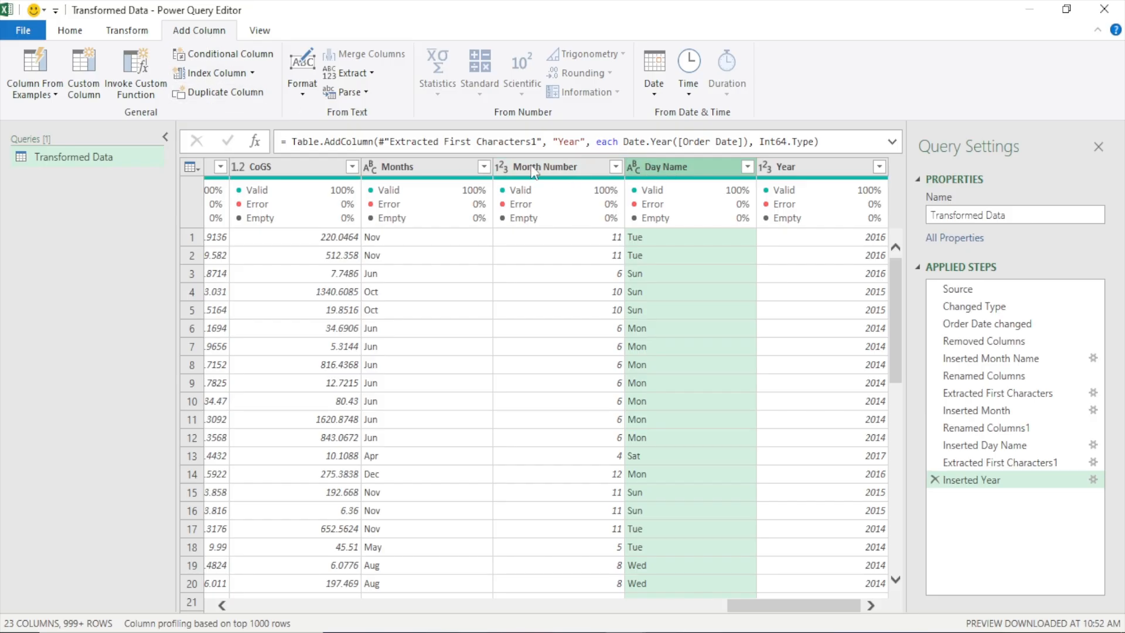
pyautogui.click(233, 58)
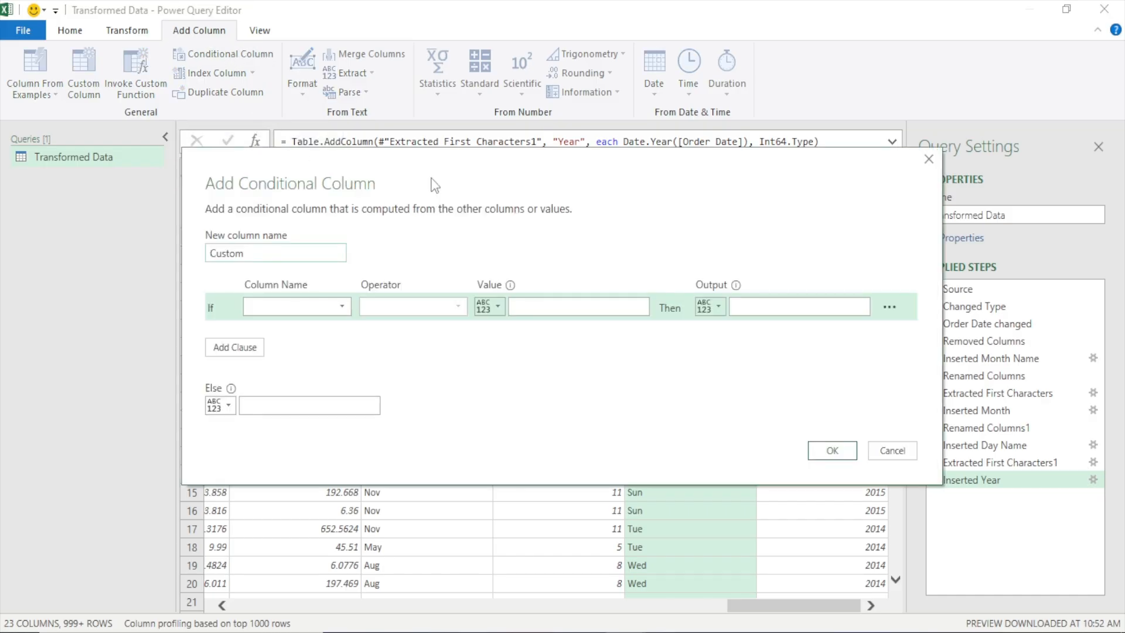
pyautogui.moveTo(428, 176); pyautogui.dragTo(410, 100)
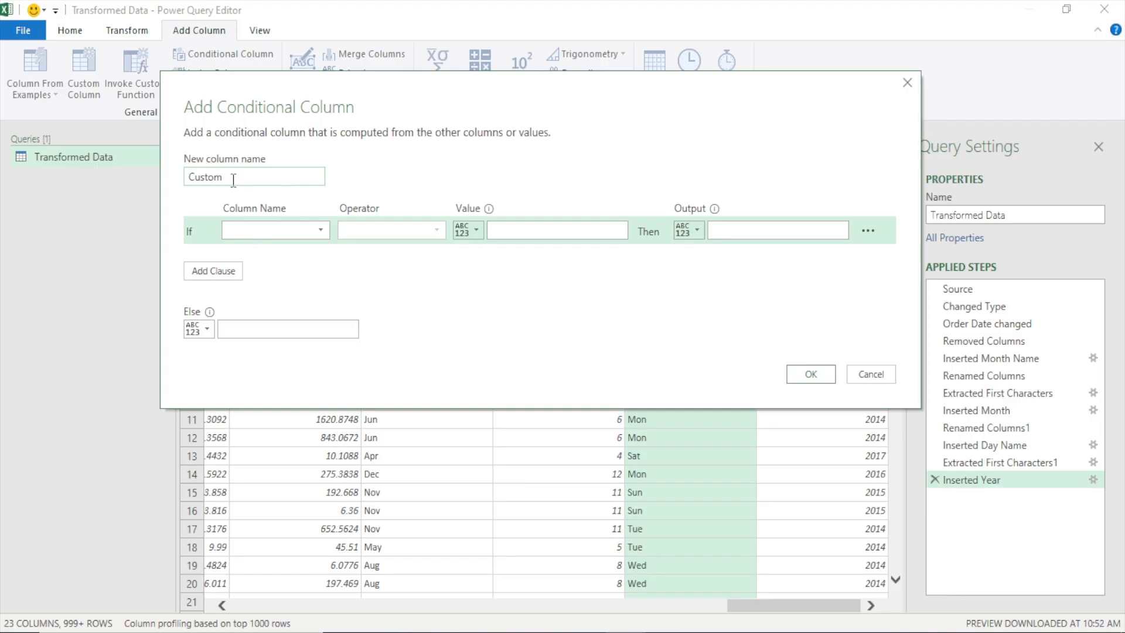
pyautogui.moveTo(233, 179); pyautogui.dragTo(185, 177)
pyautogui.write('Week')
pyautogui.write('ly')
pyautogui.write('pe')
pyautogui.moveTo(197, 235); pyautogui.dragTo(203, 237)
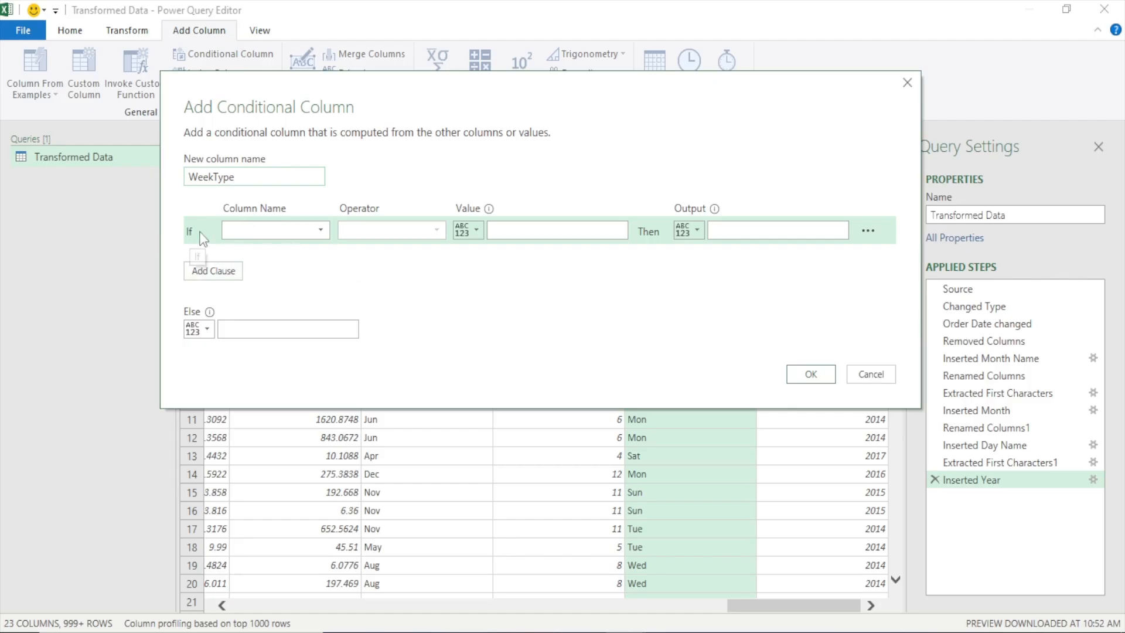
pyautogui.click(314, 230)
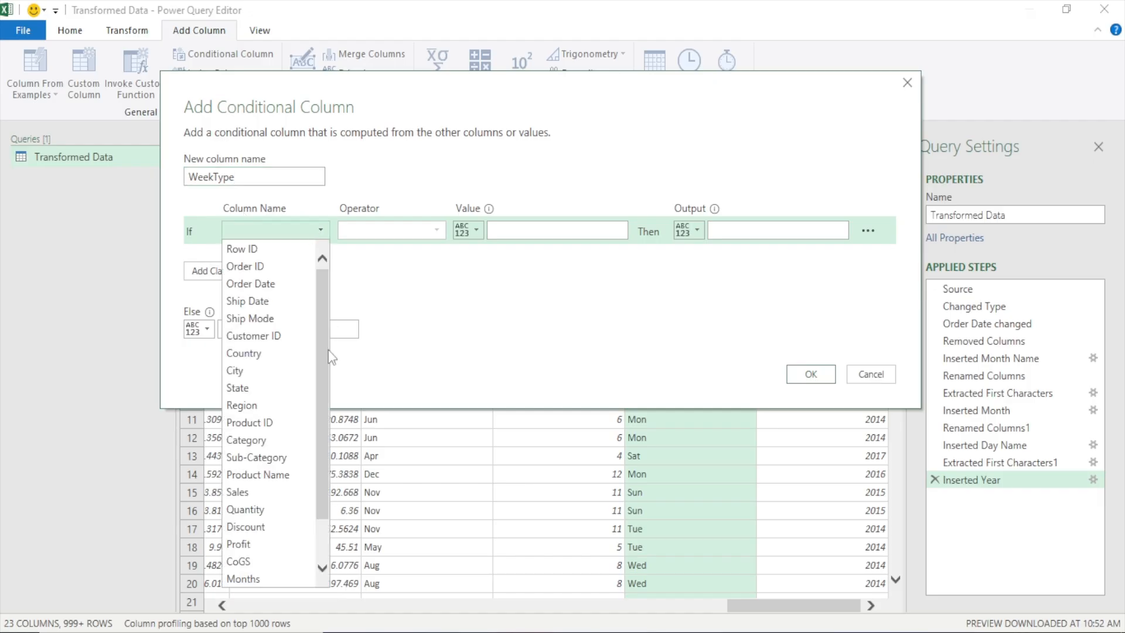
pyautogui.scroll(-1, 294, 439)
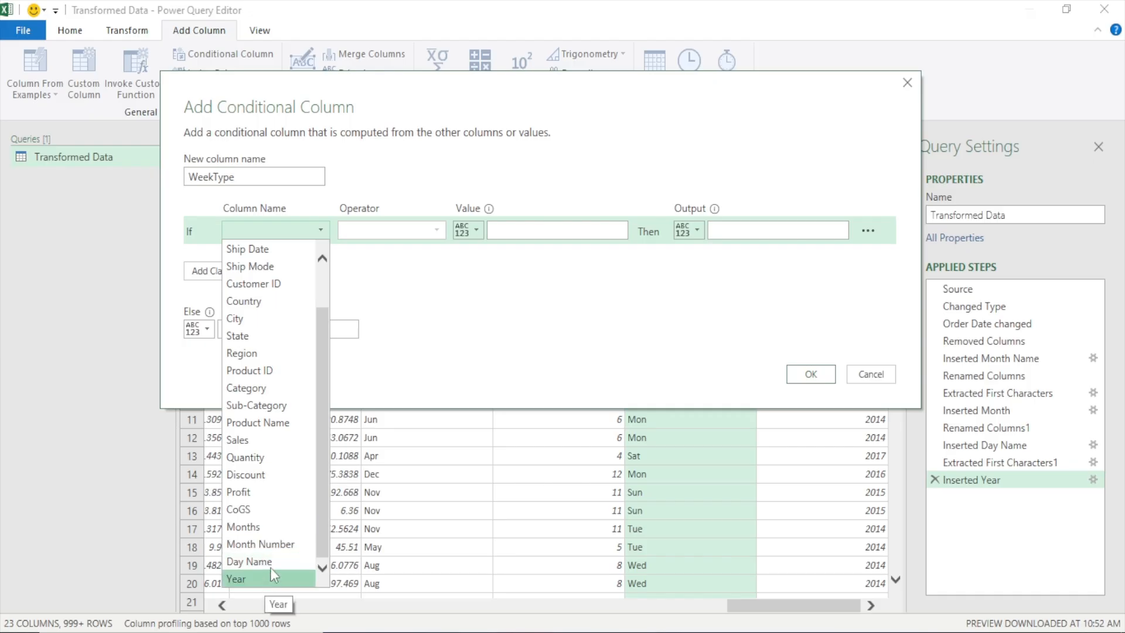
pyautogui.click(872, 385)
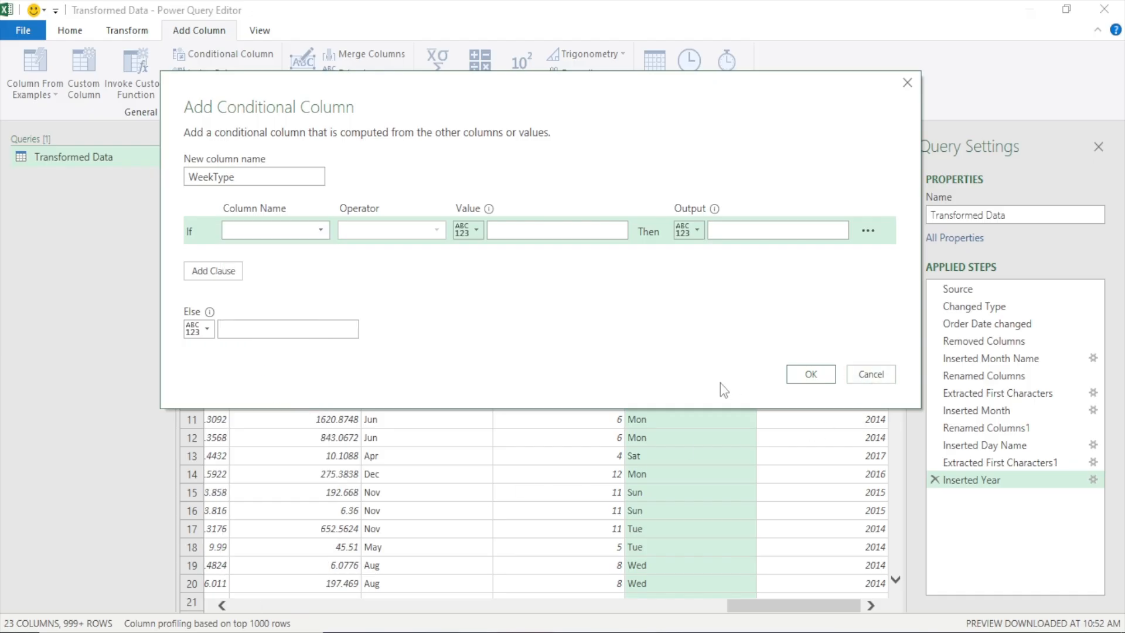
pyautogui.click(872, 380)
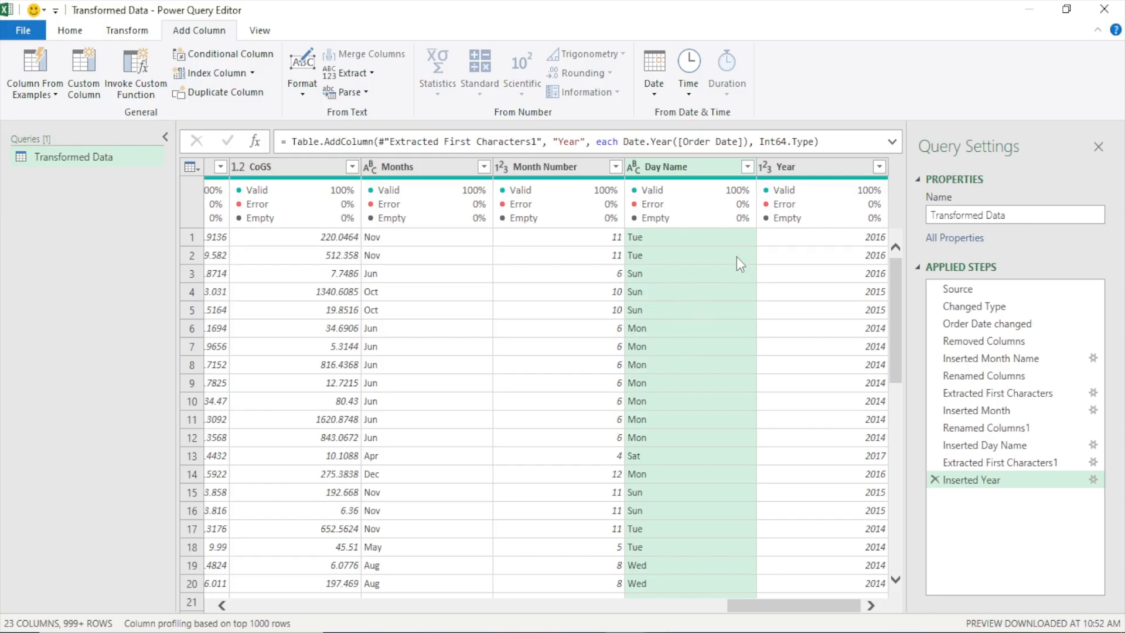
# Try adding a day-of-month column from the Order Date column, and delete that applied step again
pyautogui.click(653, 88)
pyautogui.click(653, 88)
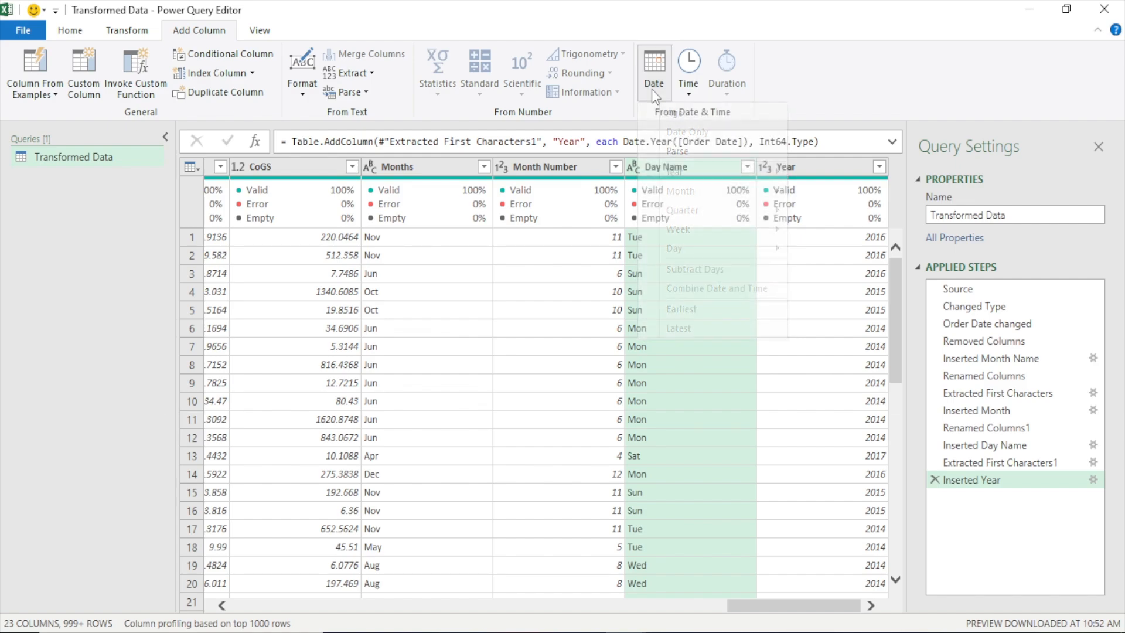
pyautogui.moveTo(778, 607); pyautogui.dragTo(329, 606)
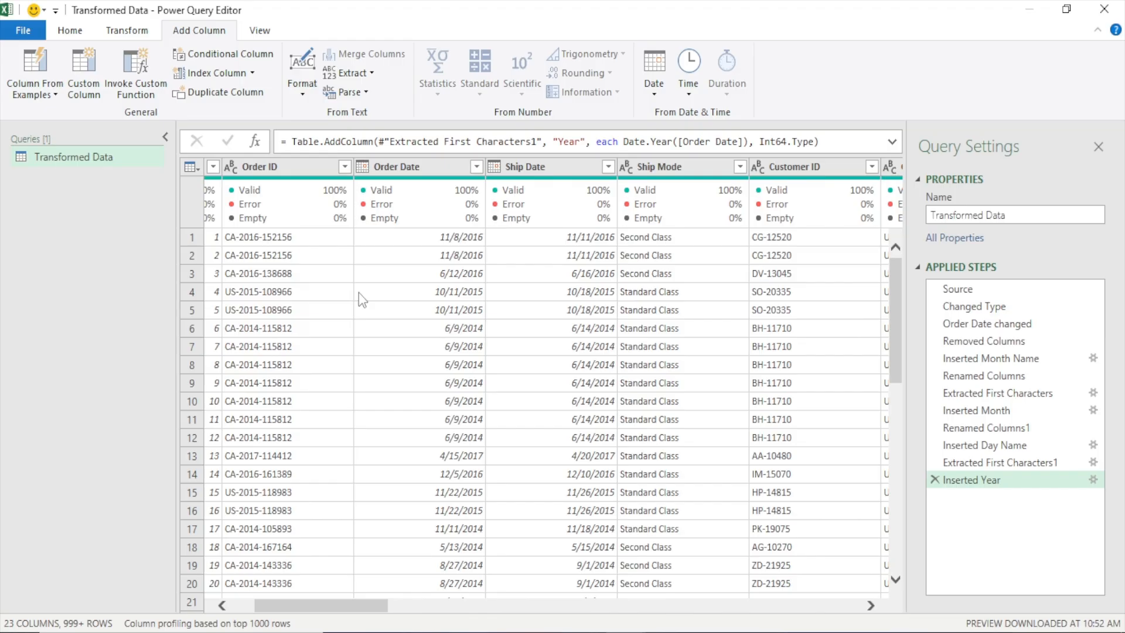
pyautogui.click(277, 171)
pyautogui.click(424, 170)
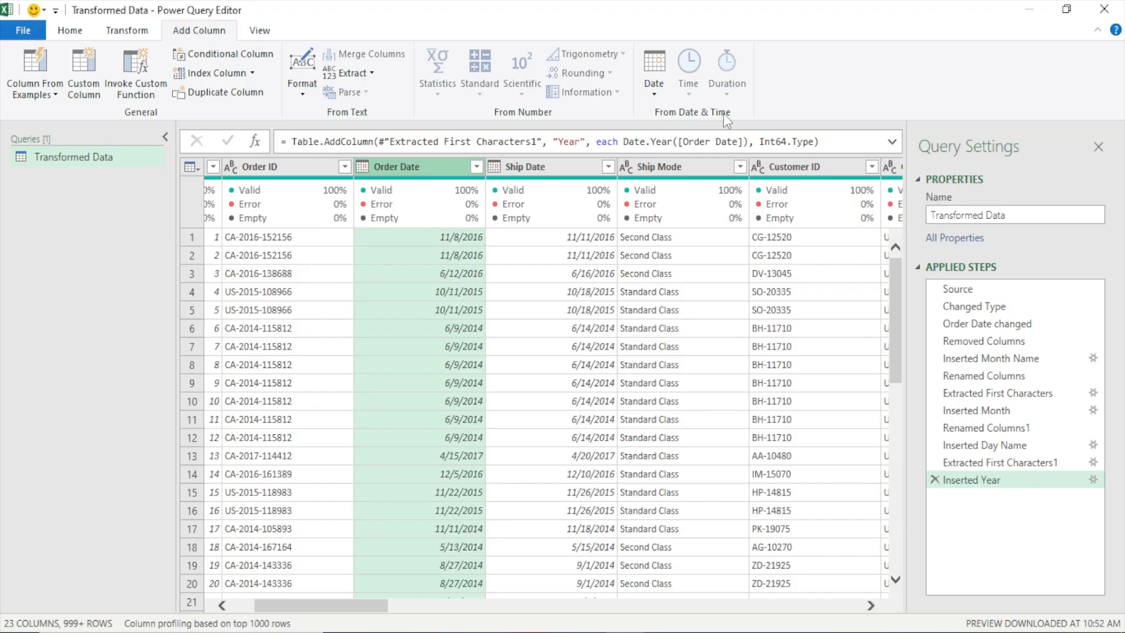
pyautogui.click(660, 94)
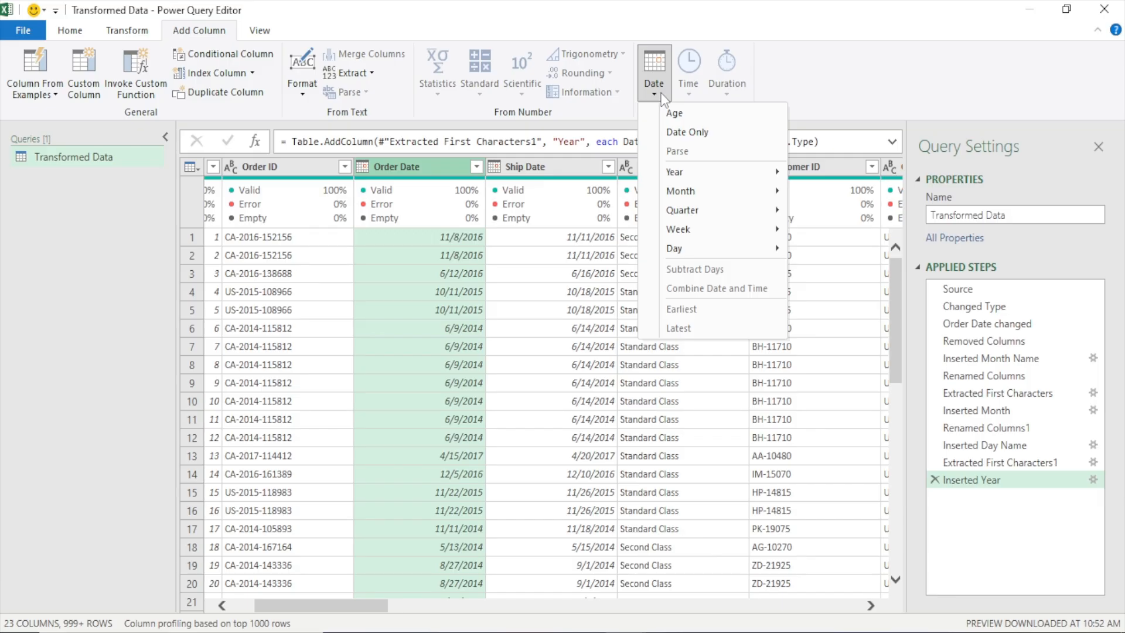
pyautogui.moveTo(711, 252)
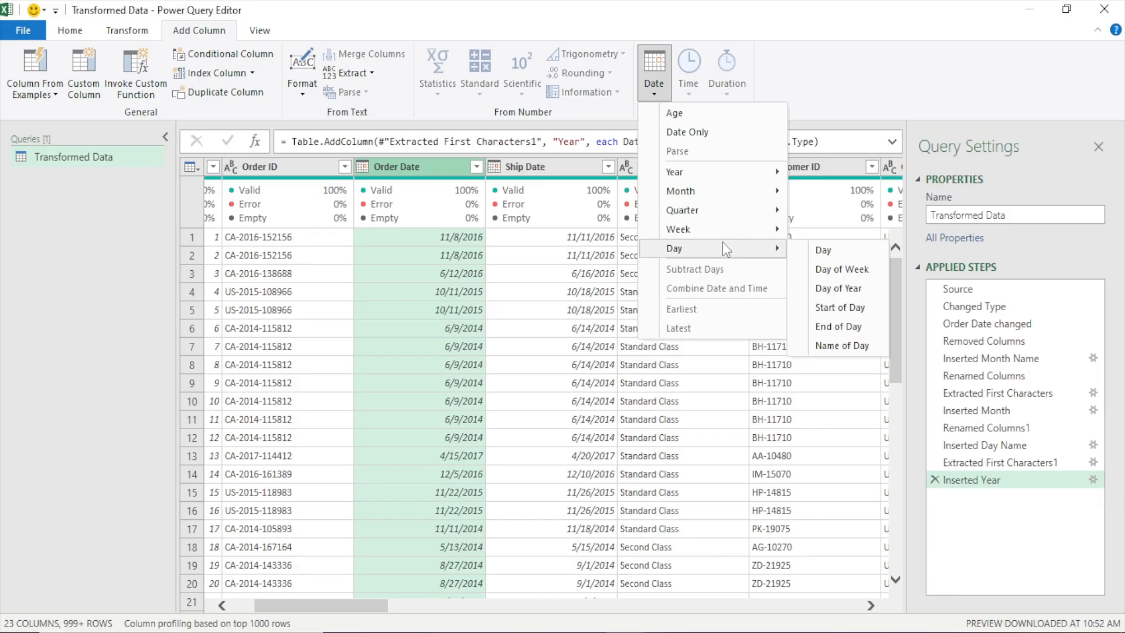
pyautogui.click(823, 251)
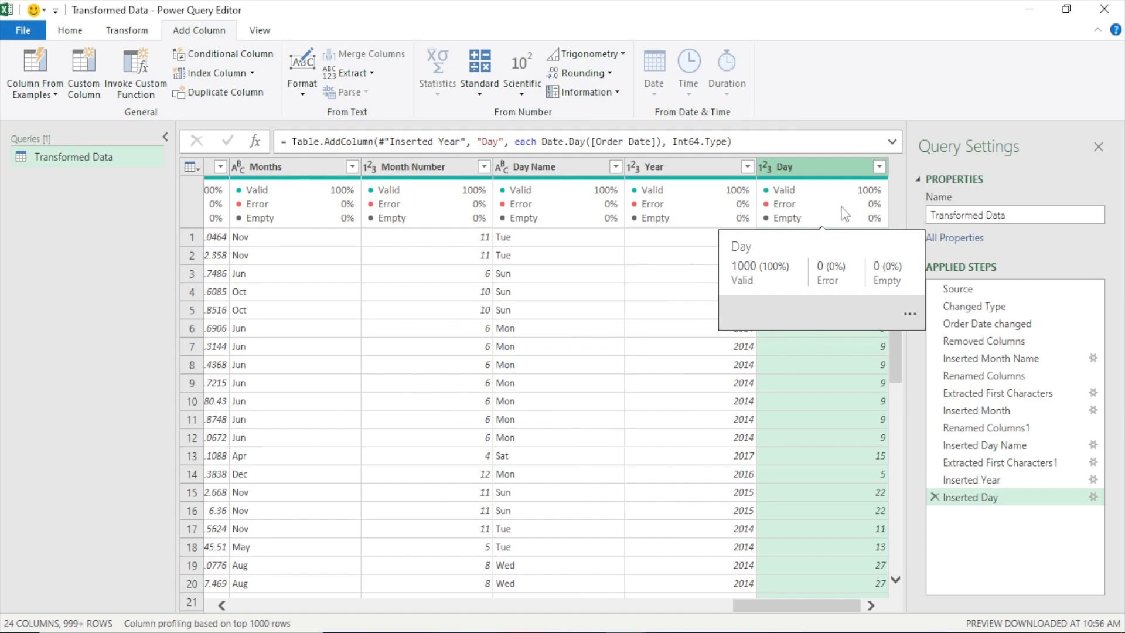
pyautogui.click(934, 497)
# Add a column with the day of the week as a number taken from the Order Date column
pyautogui.moveTo(769, 615); pyautogui.dragTo(351, 612)
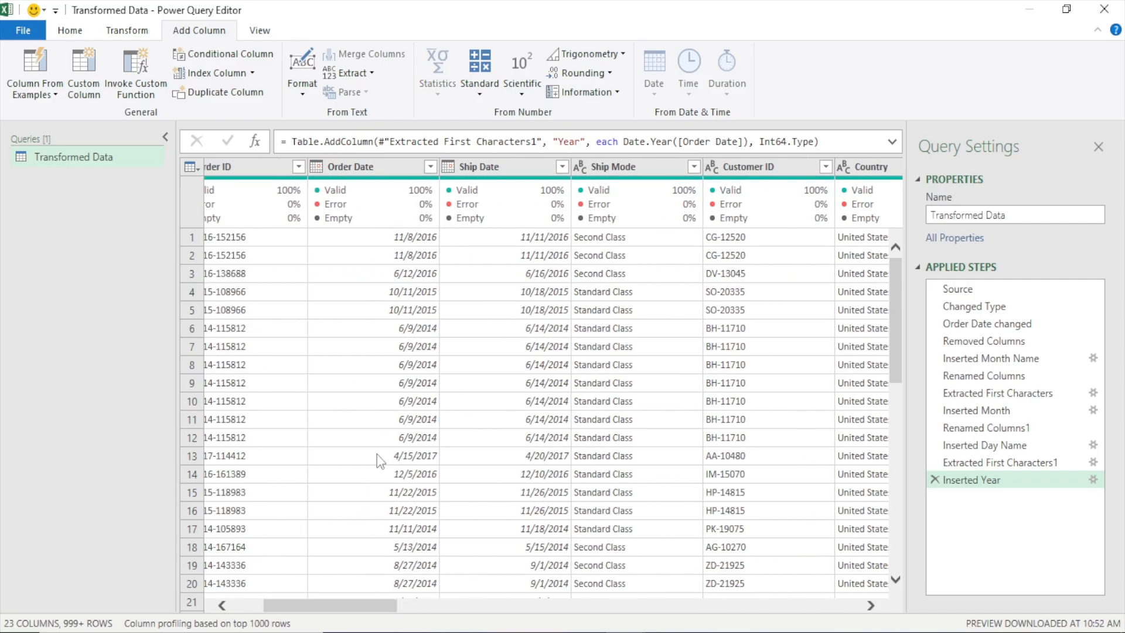
pyautogui.click(356, 169)
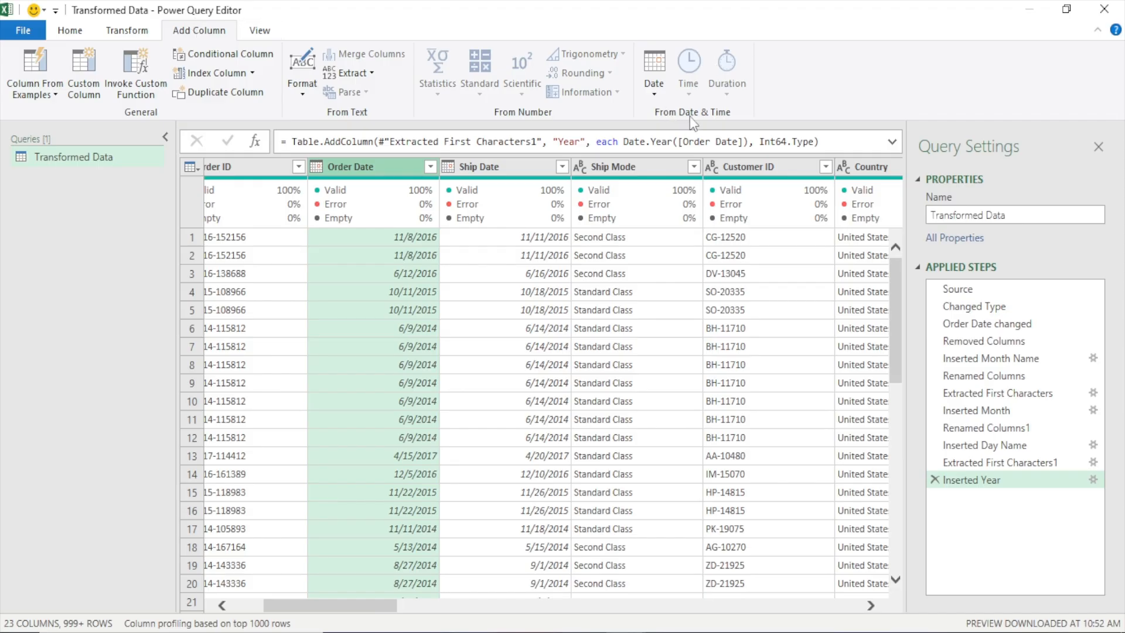
pyautogui.click(659, 96)
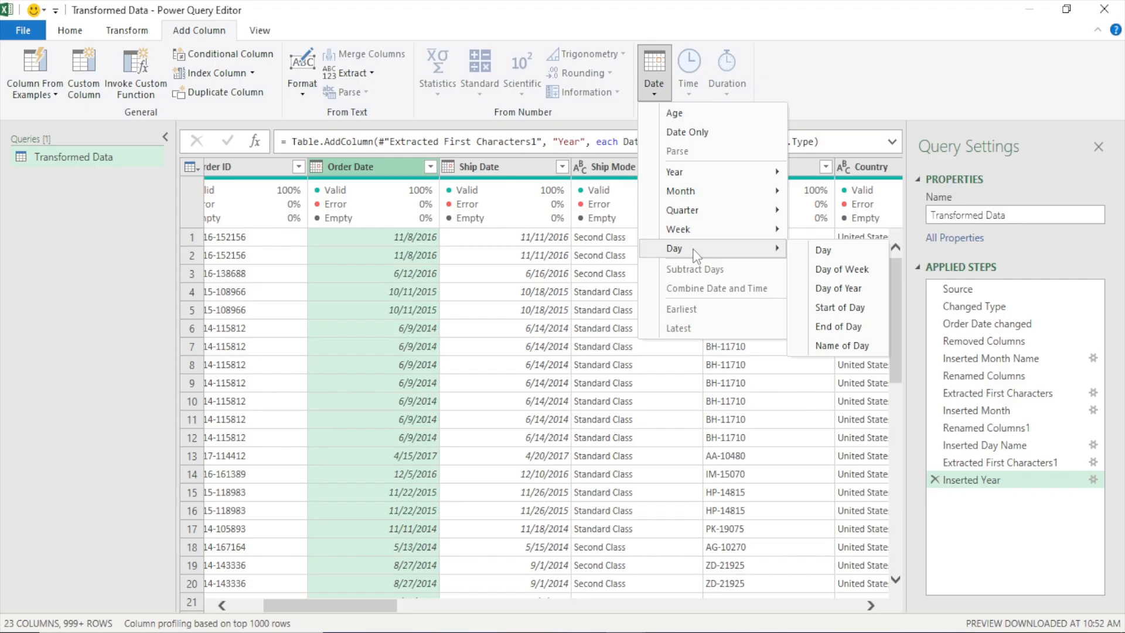
pyautogui.click(845, 269)
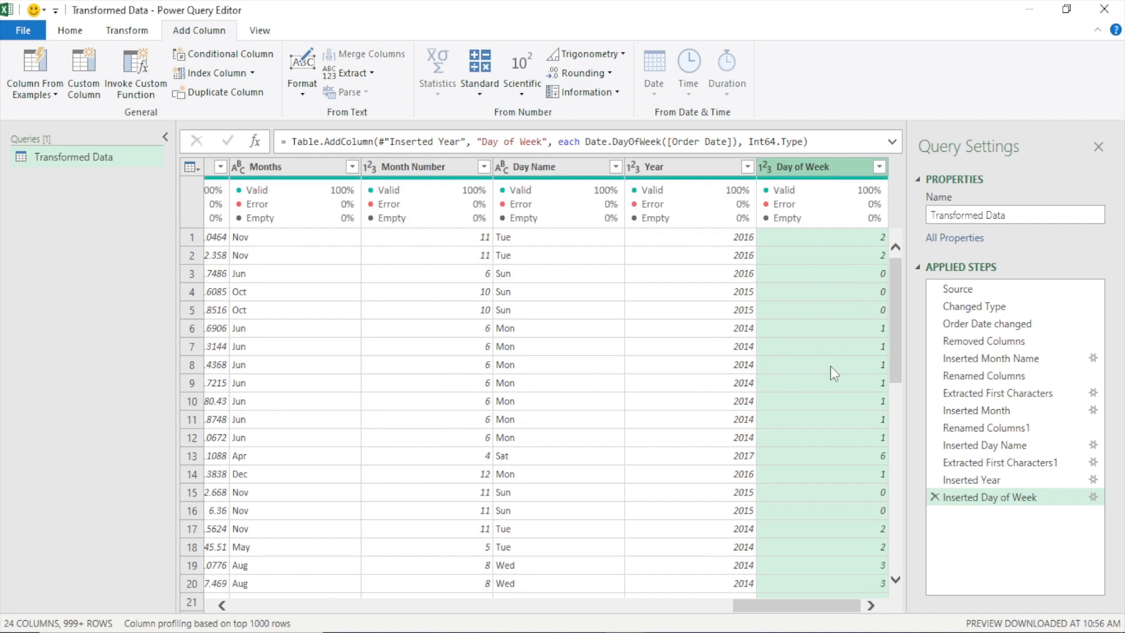
# Examine the Day of Week values and compare them with the Day Name values in the Sunday and Saturday rows
pyautogui.click(879, 167)
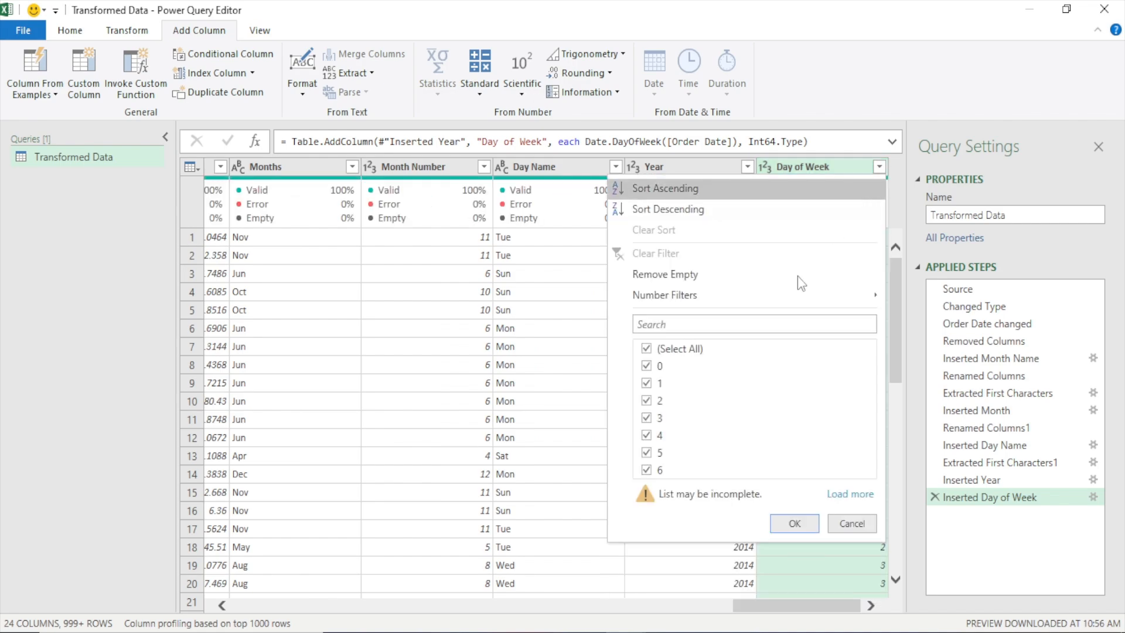
pyautogui.click(851, 523)
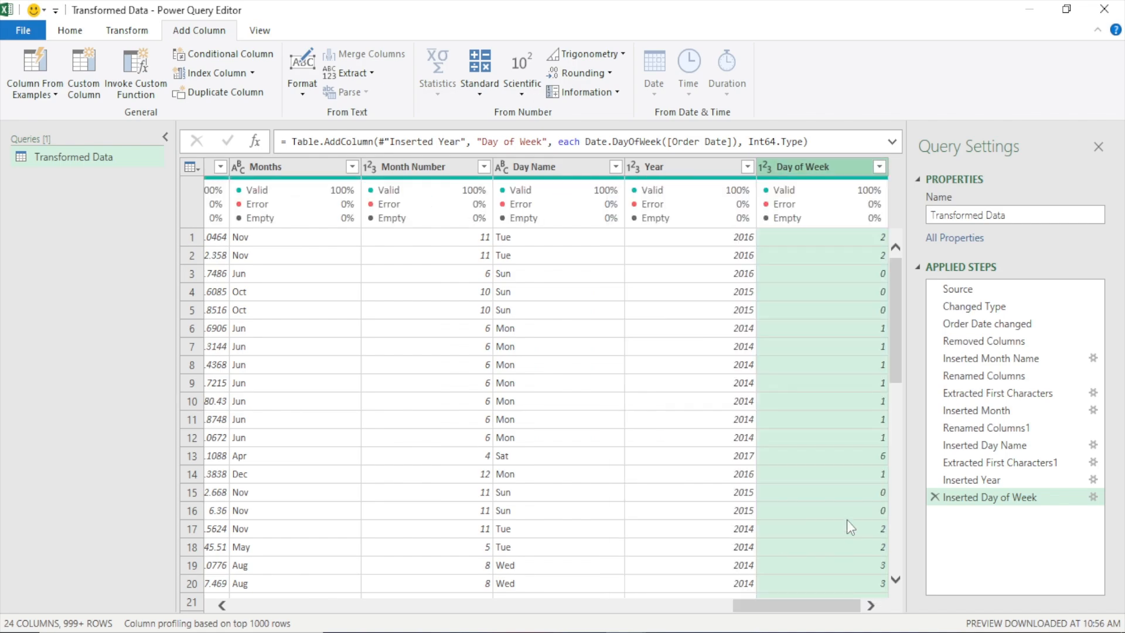
pyautogui.click(852, 273)
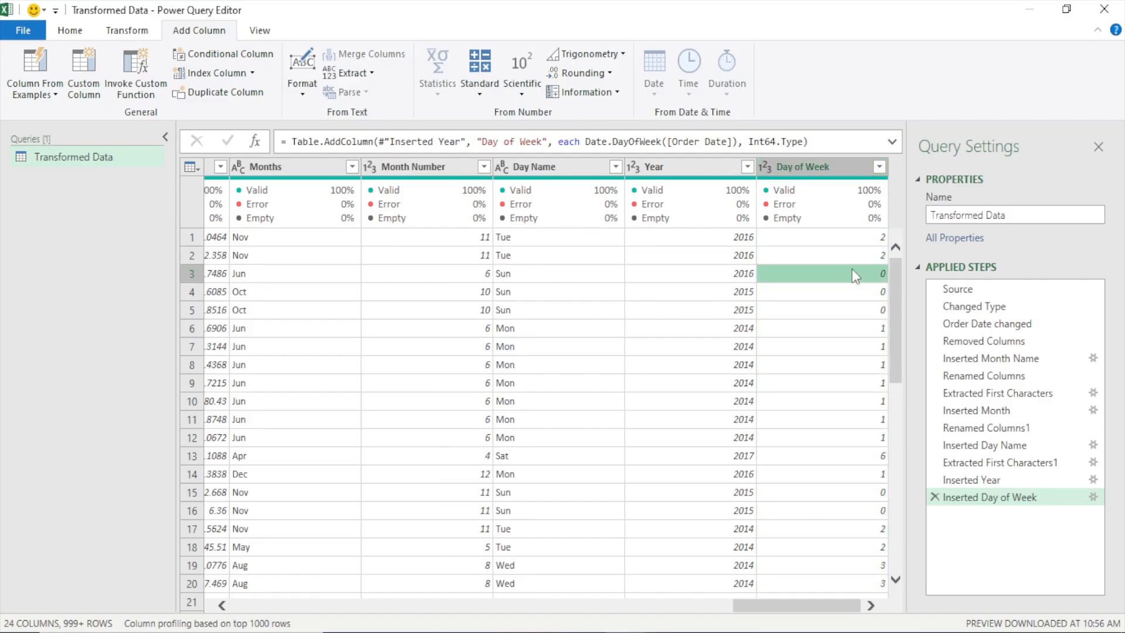
pyautogui.click(518, 277)
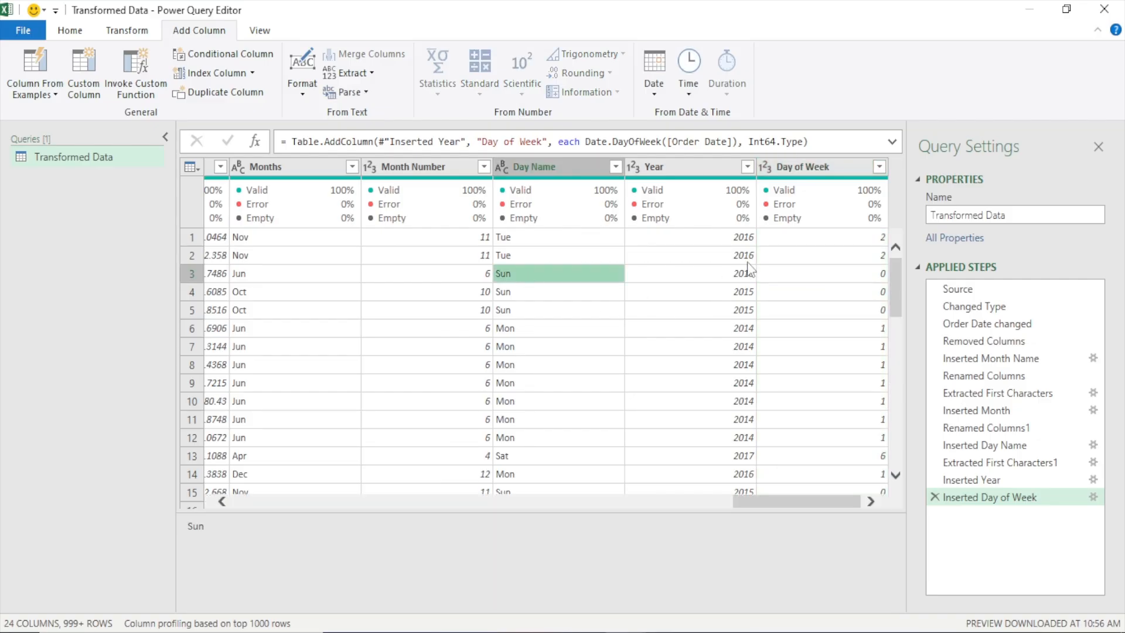
pyautogui.click(794, 272)
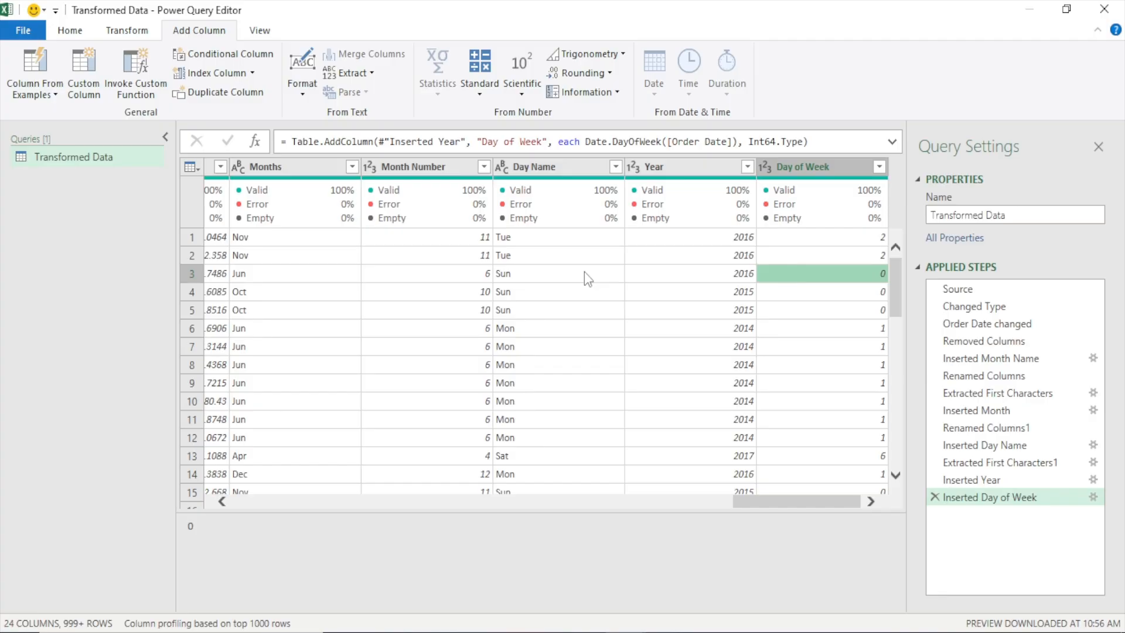
pyautogui.click(584, 273)
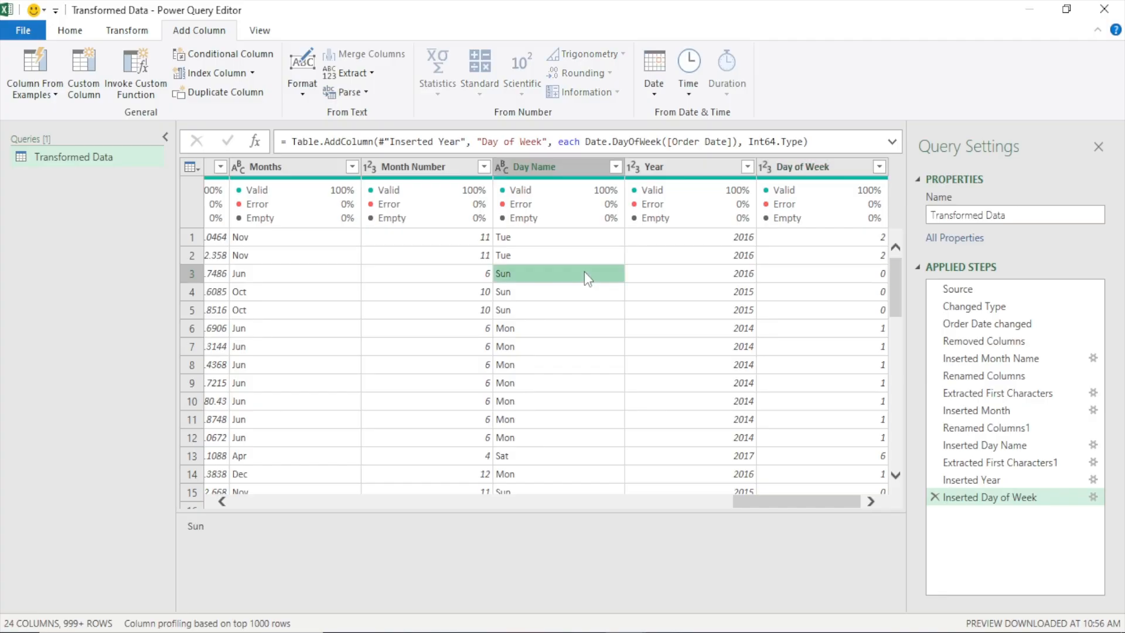
pyautogui.click(806, 276)
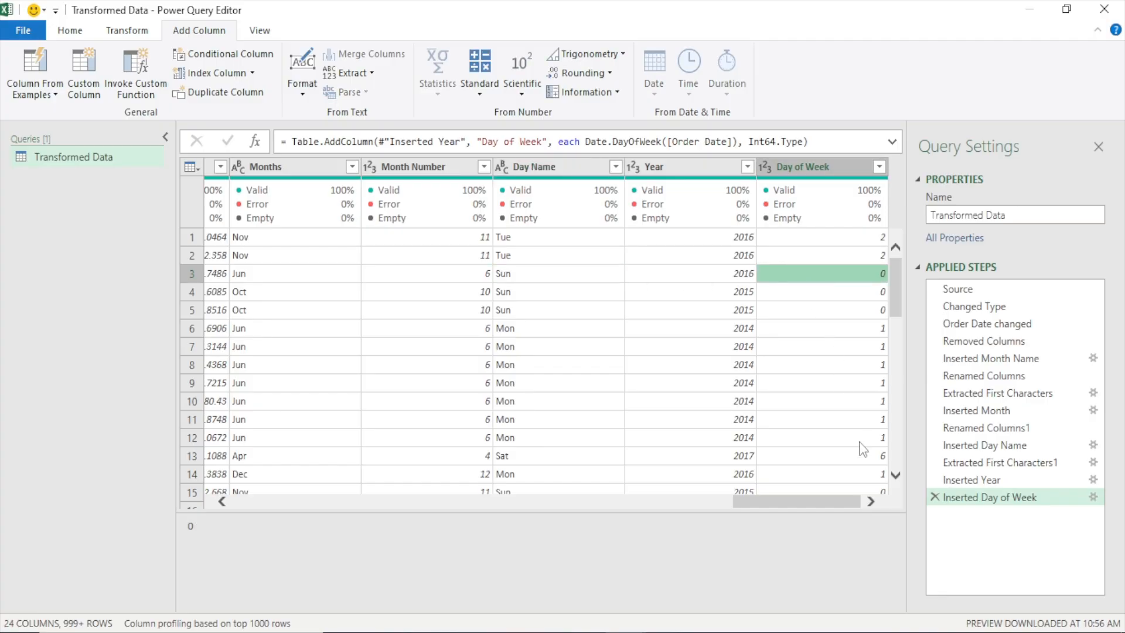
pyautogui.click(840, 457)
pyautogui.click(578, 456)
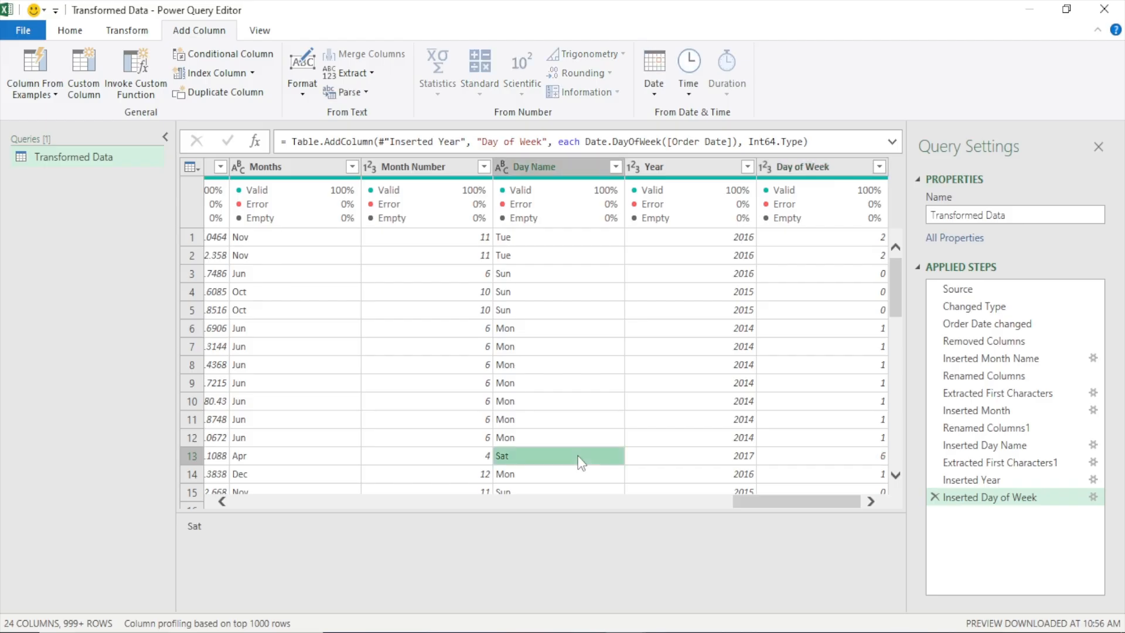
pyautogui.click(870, 463)
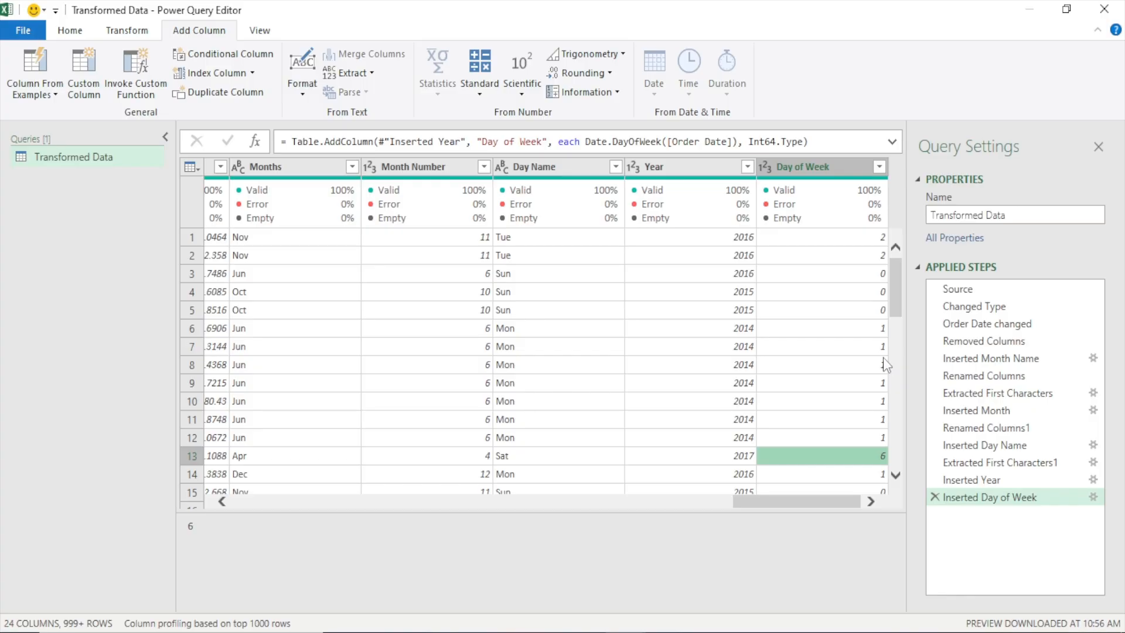
# Start a new conditional column and name it "WeekType"
pyautogui.click(802, 170)
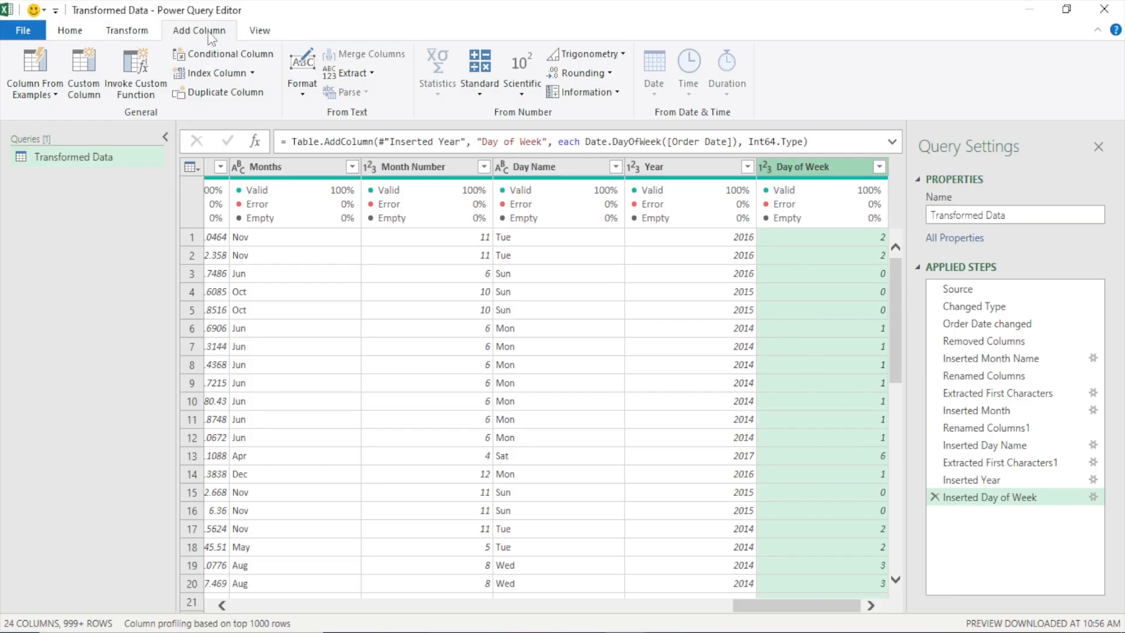
pyautogui.click(245, 53)
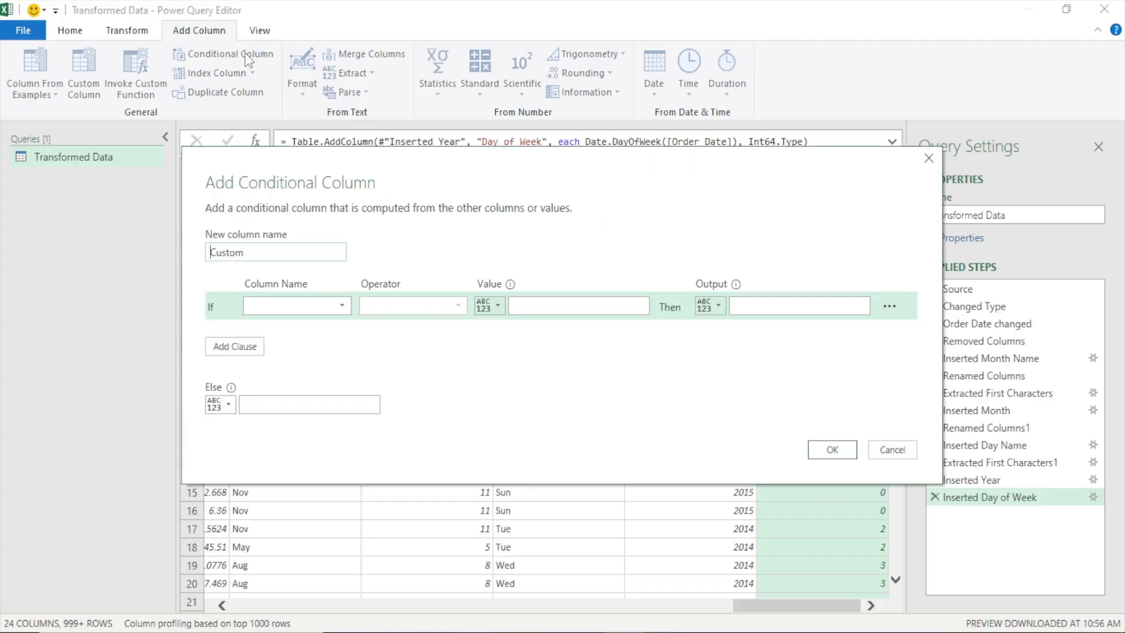
pyautogui.moveTo(452, 189); pyautogui.dragTo(442, 99)
pyautogui.doubleClick(216, 165)
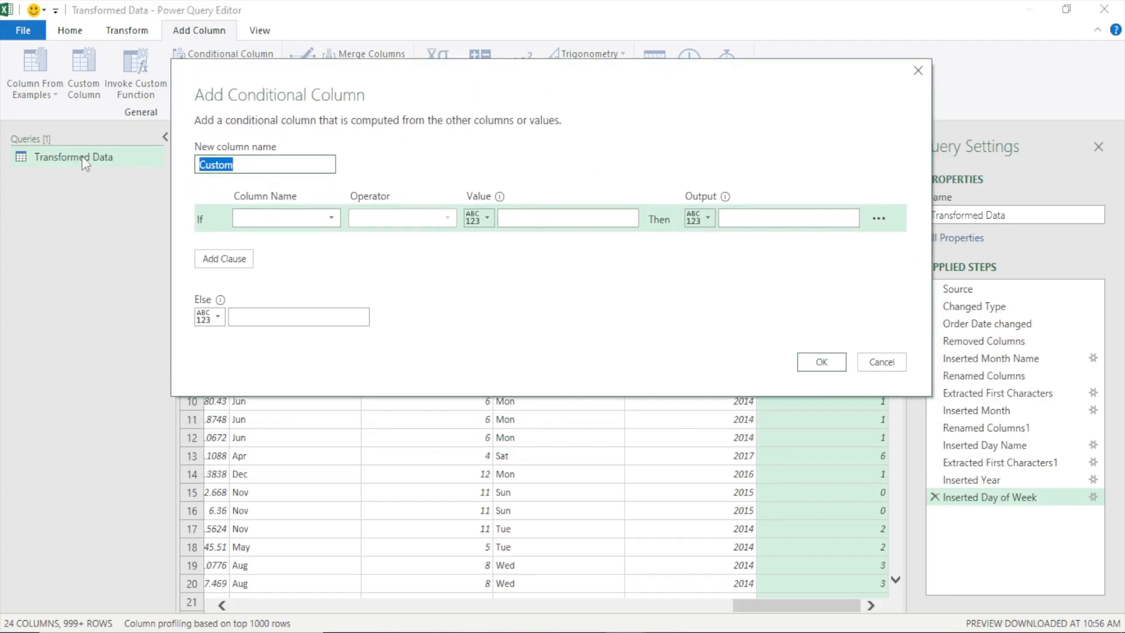
pyautogui.write('Week')
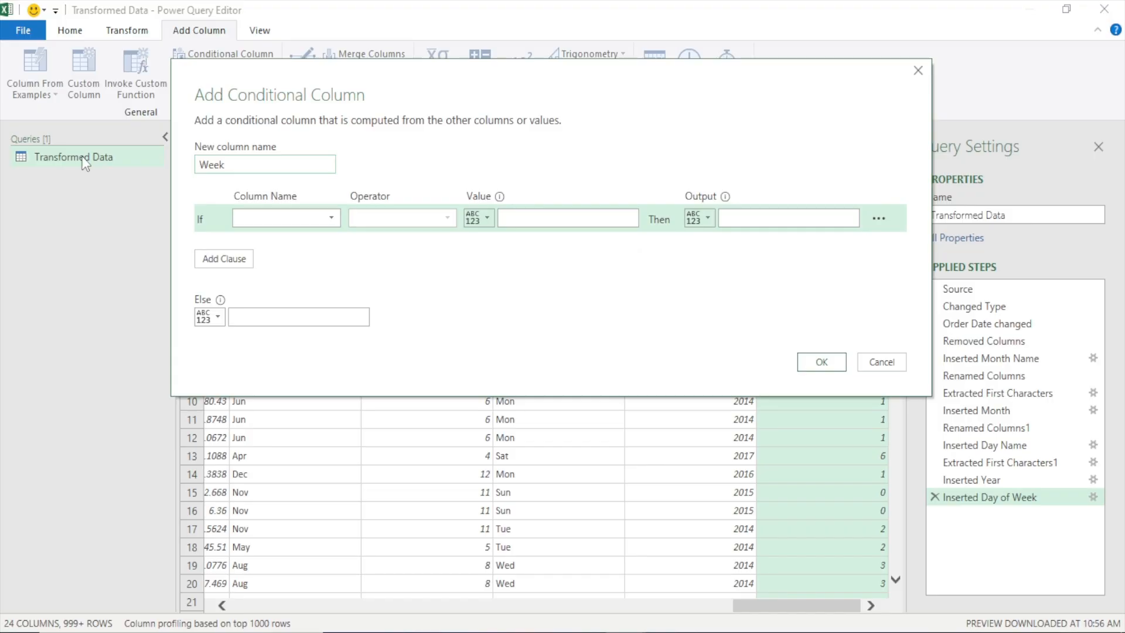
pyautogui.write('Type')
# Define the first condition so that Day of Week equal to 0 outputs "Weekend"
pyautogui.moveTo(398, 98); pyautogui.dragTo(413, 72)
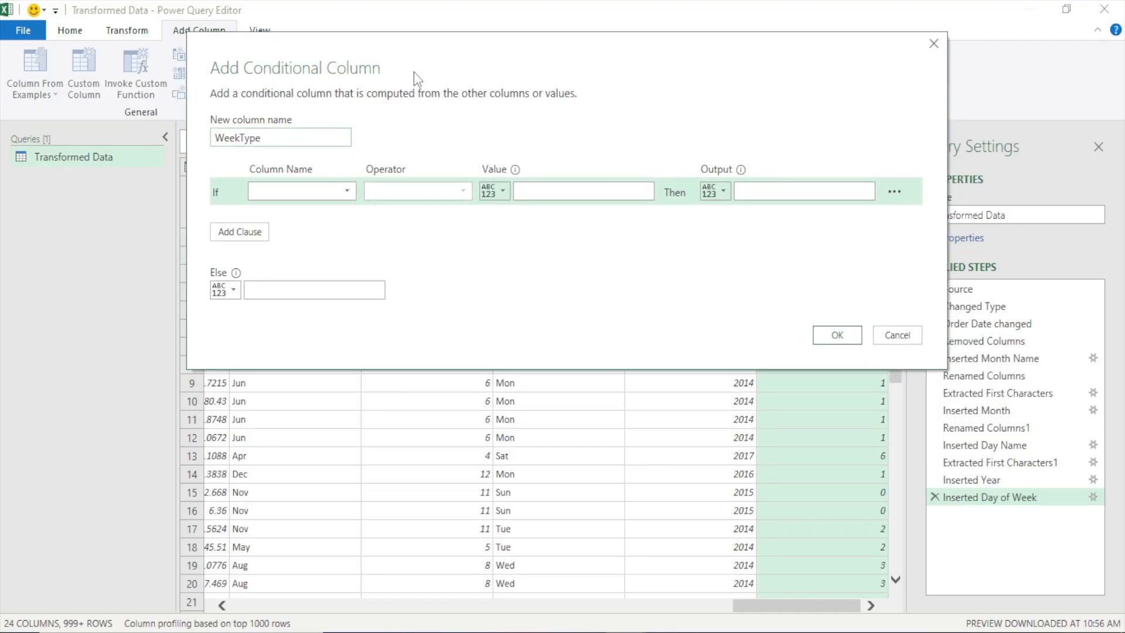
pyautogui.click(285, 189)
pyautogui.scroll(-2, 278, 410)
pyautogui.click(294, 539)
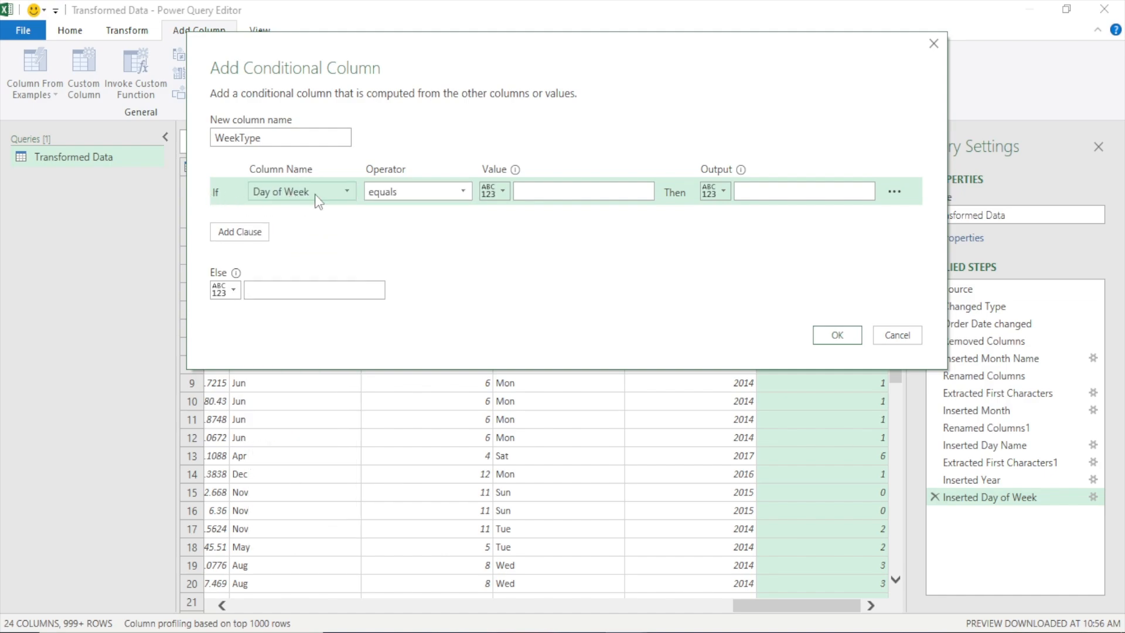
pyautogui.click(547, 192)
pyautogui.write('0')
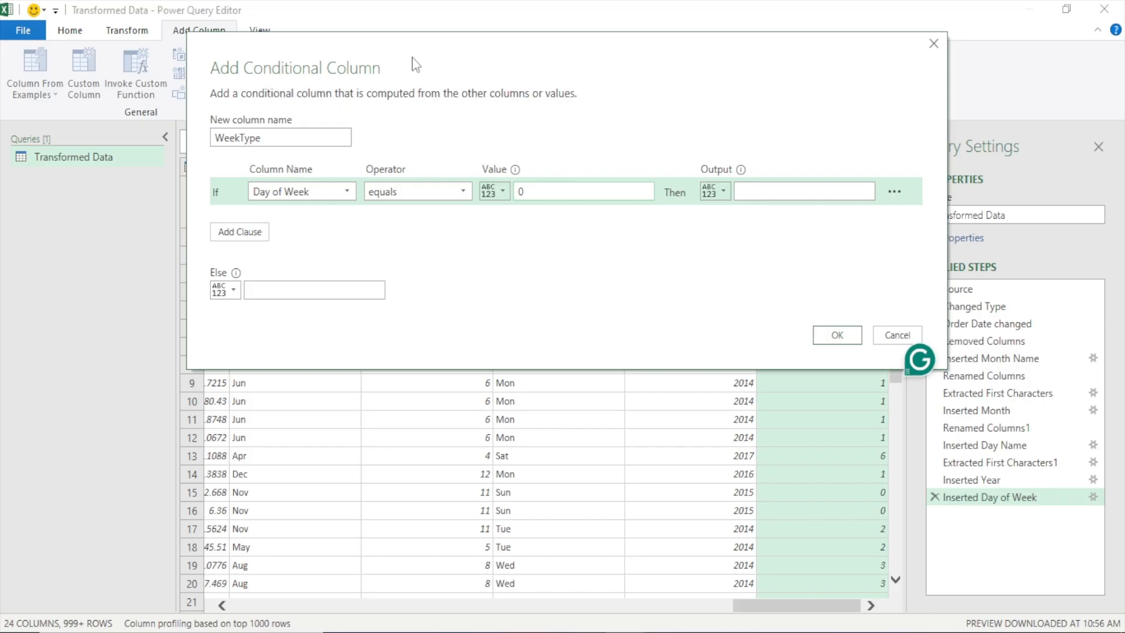
pyautogui.moveTo(413, 57); pyautogui.dragTo(228, 252)
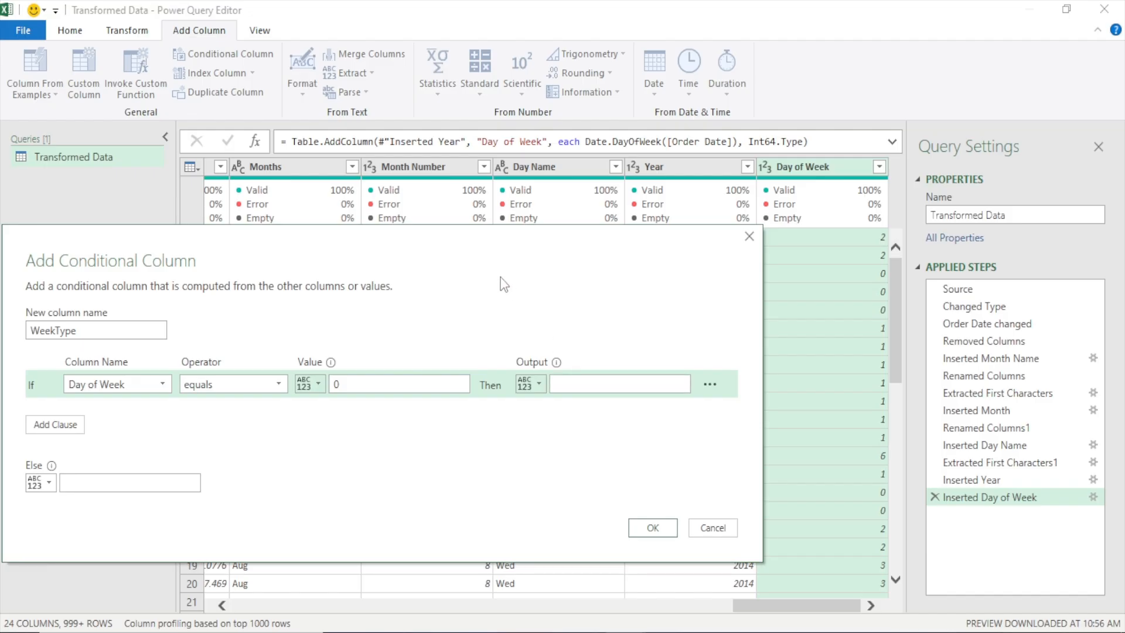
pyautogui.moveTo(471, 240); pyautogui.dragTo(643, 137)
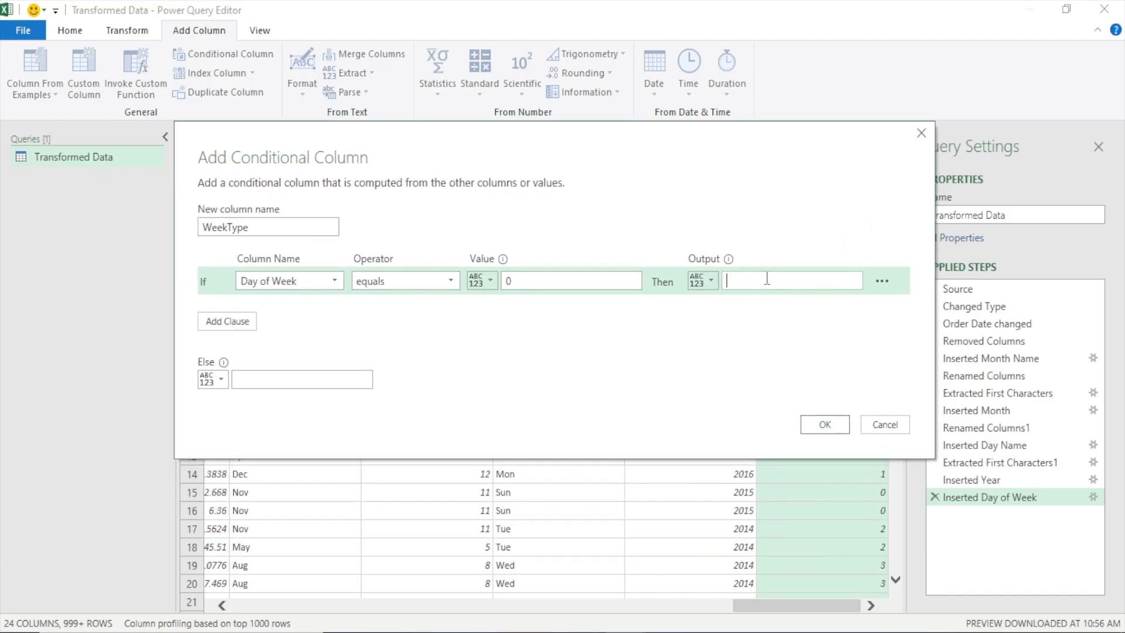
pyautogui.write('Weeke')
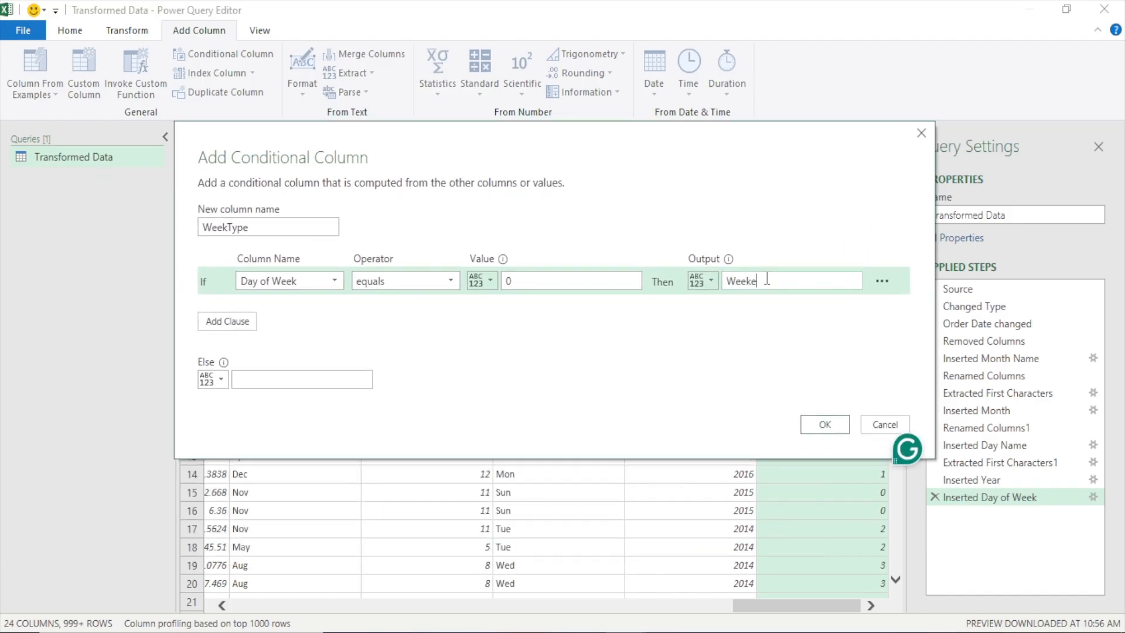
pyautogui.write('nd')
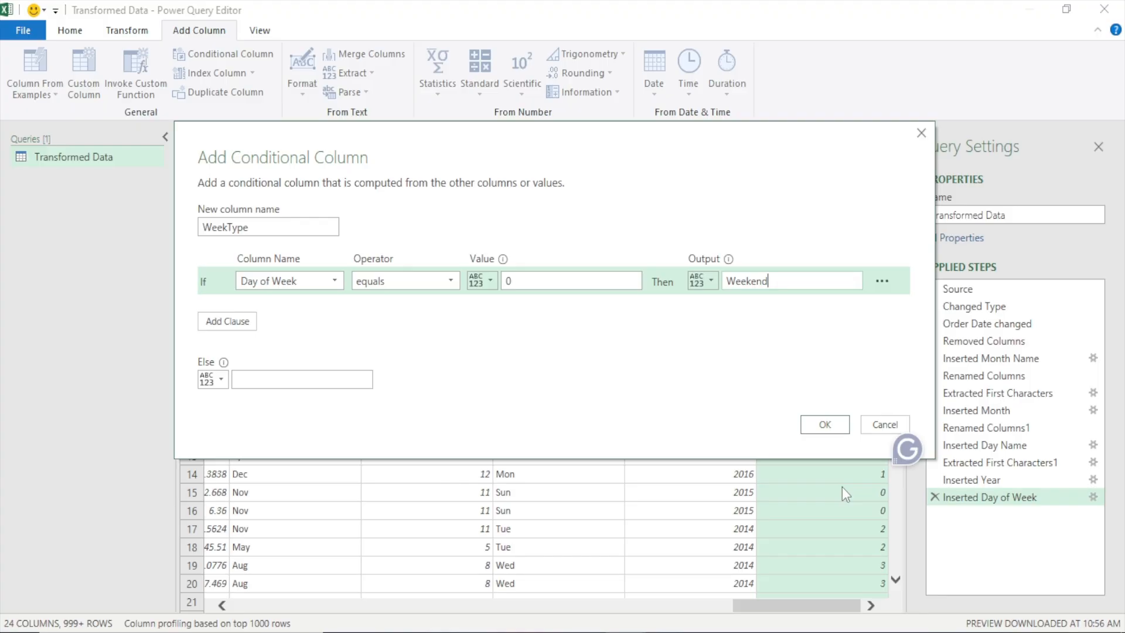
# Add a second clause so that Day of Week equal to 6 also outputs "Weekend"
pyautogui.click(231, 322)
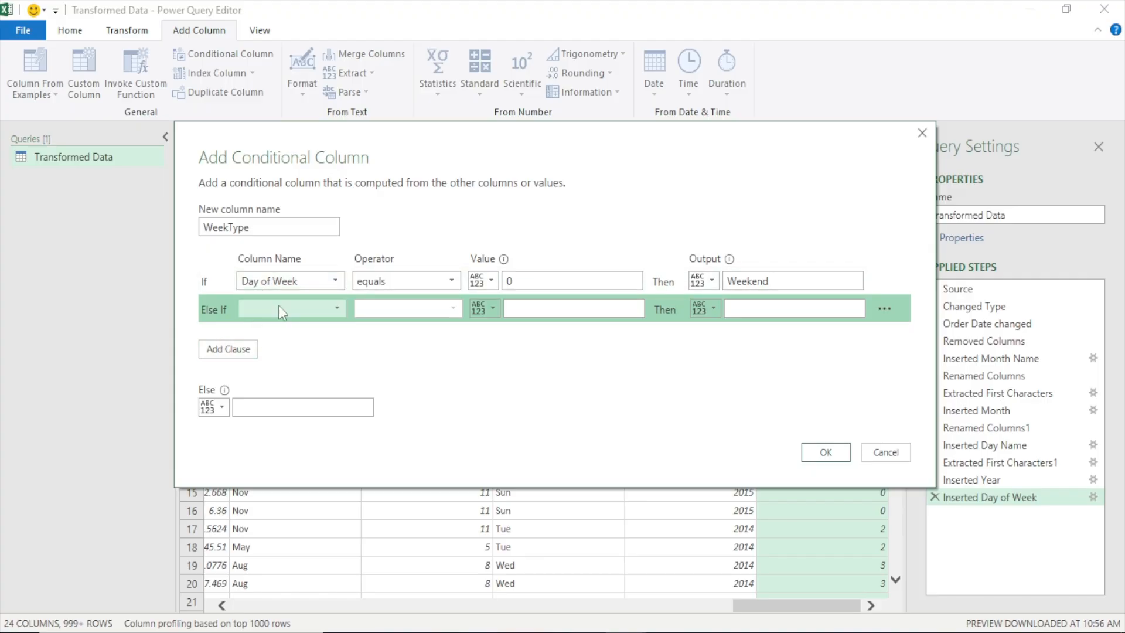
pyautogui.moveTo(351, 164); pyautogui.dragTo(354, 77)
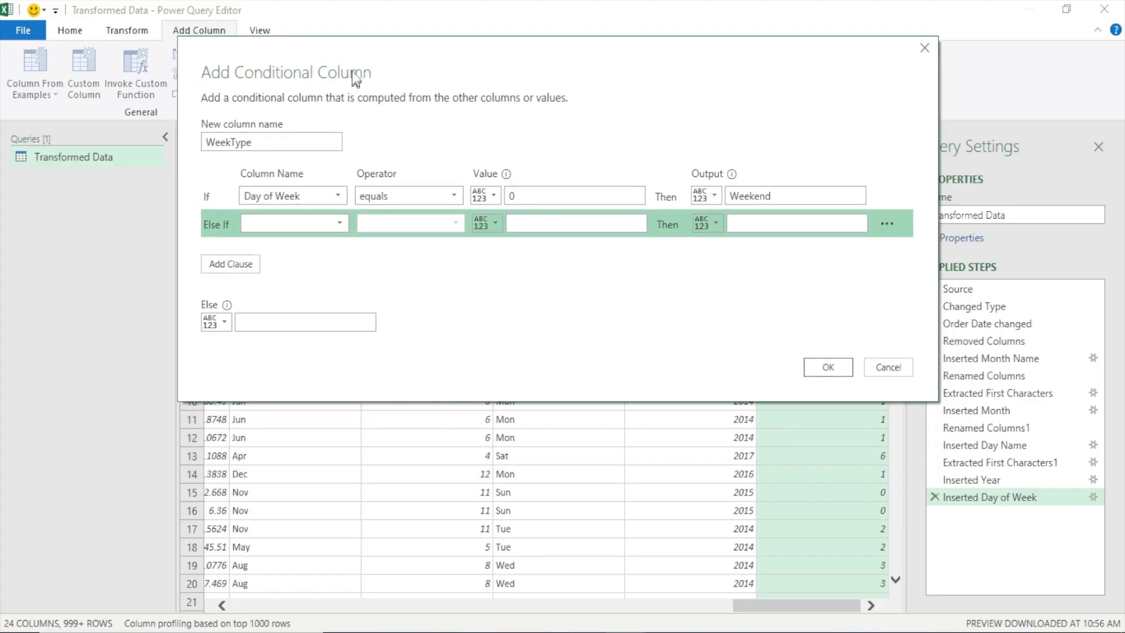
pyautogui.click(304, 221)
pyautogui.scroll(-2, 290, 410)
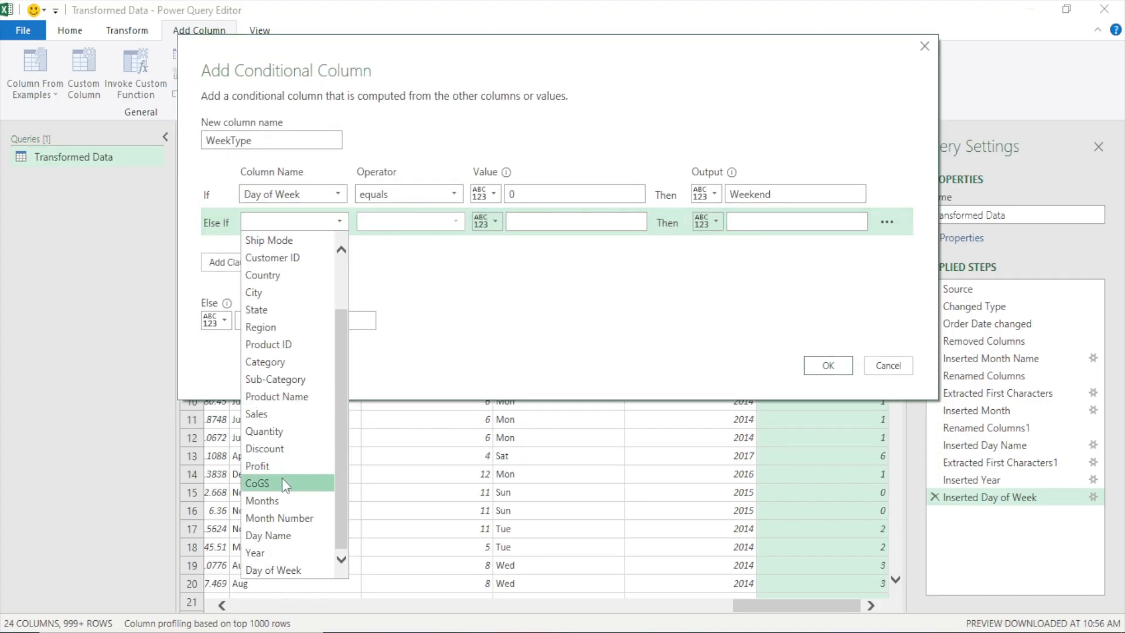
pyautogui.click(274, 570)
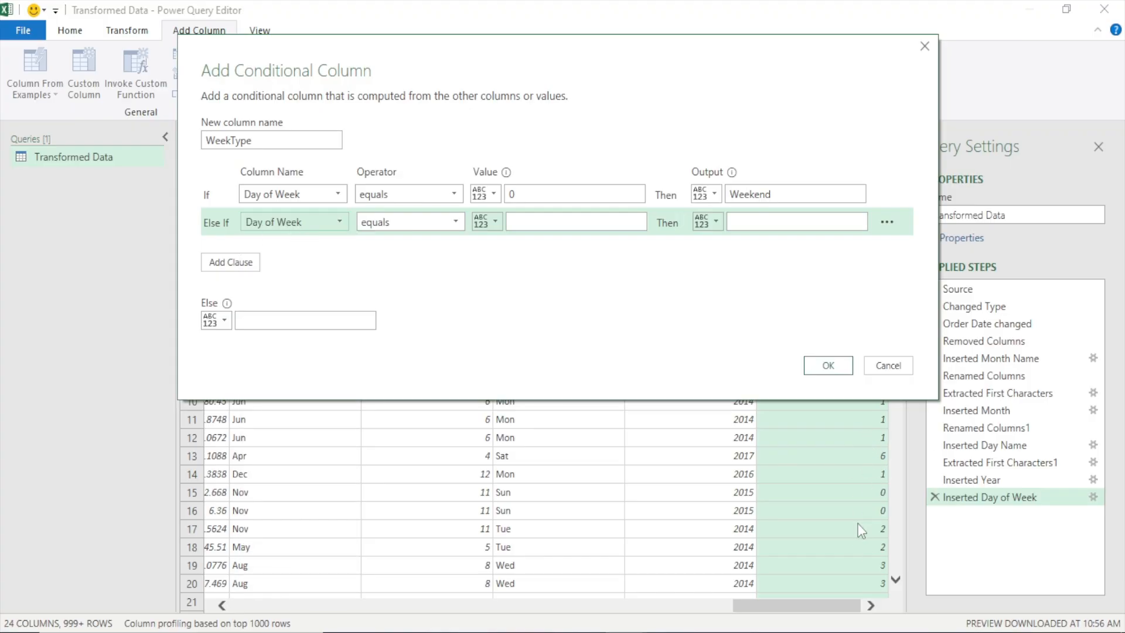
pyautogui.click(540, 220)
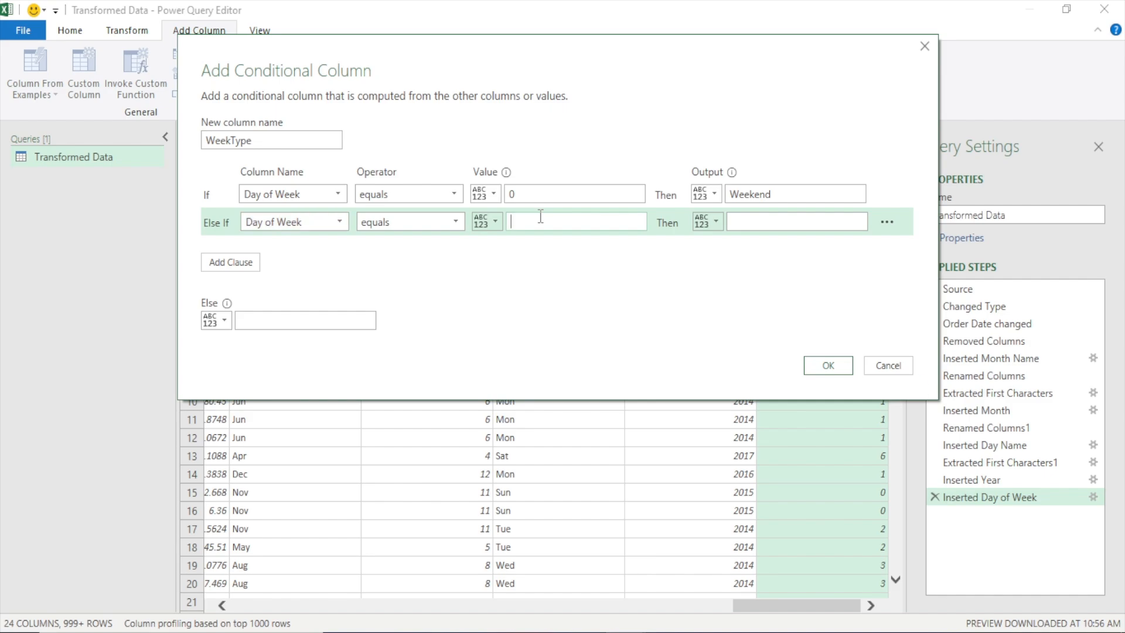
pyautogui.write('6')
pyautogui.click(738, 222)
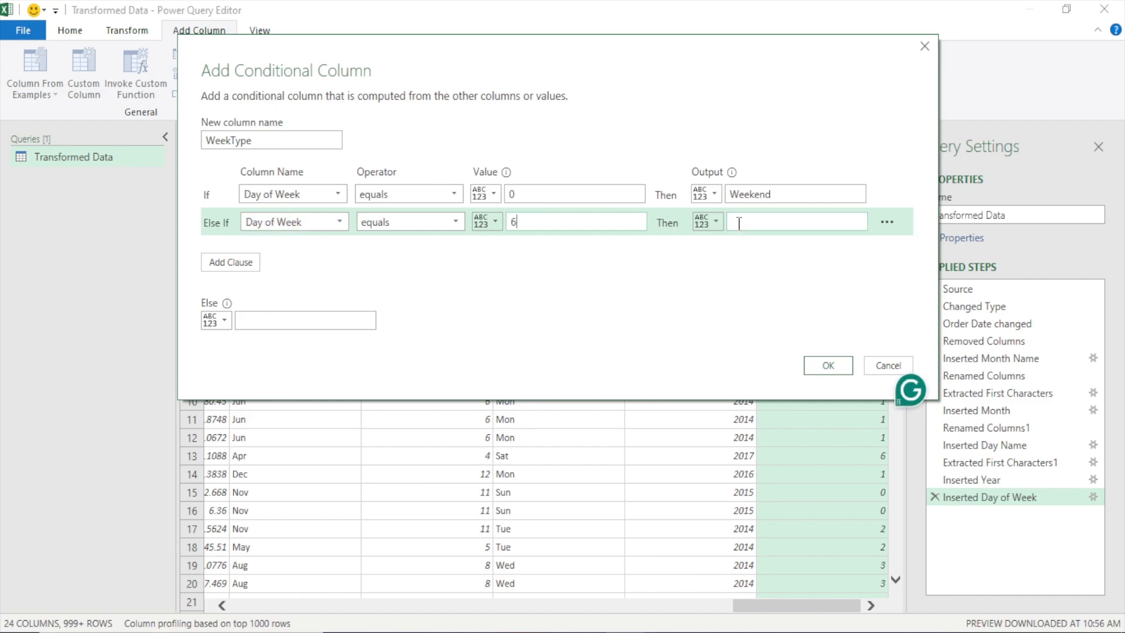
pyautogui.write('Weekend')
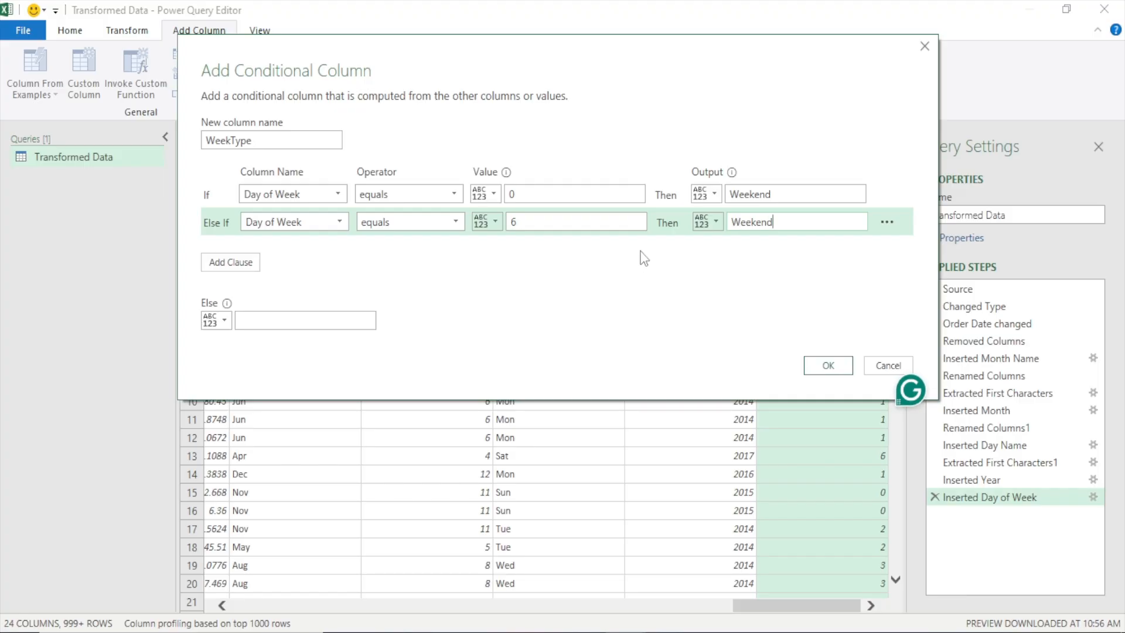
# Set the fallback output to "Weekday" and create the conditional column
pyautogui.click(339, 320)
pyautogui.write('Weekday')
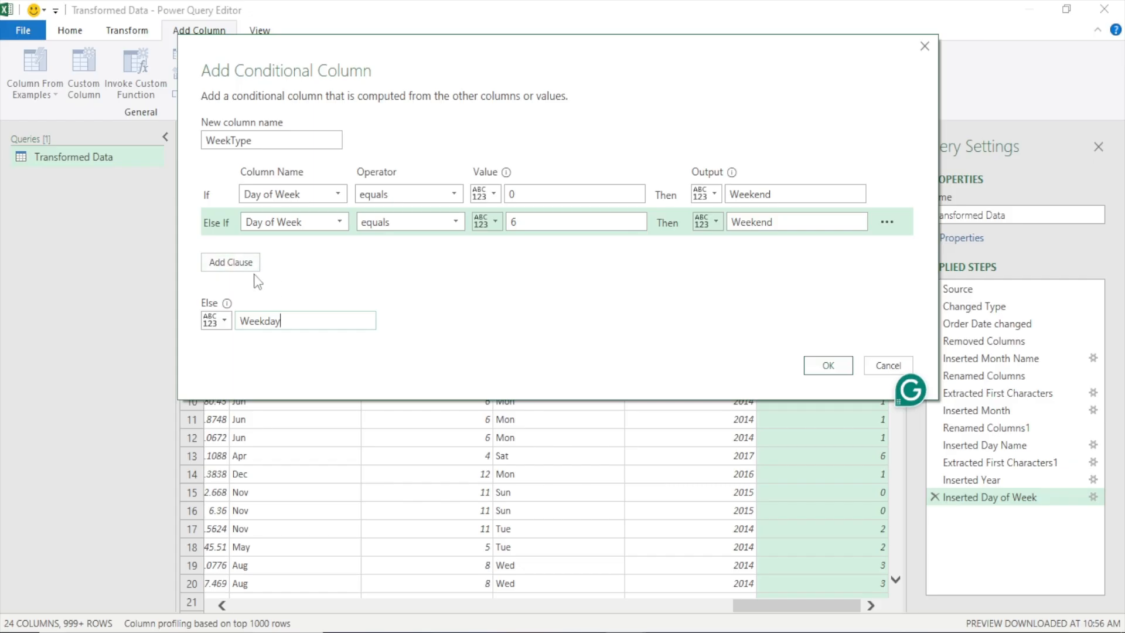
pyautogui.doubleClick(287, 322)
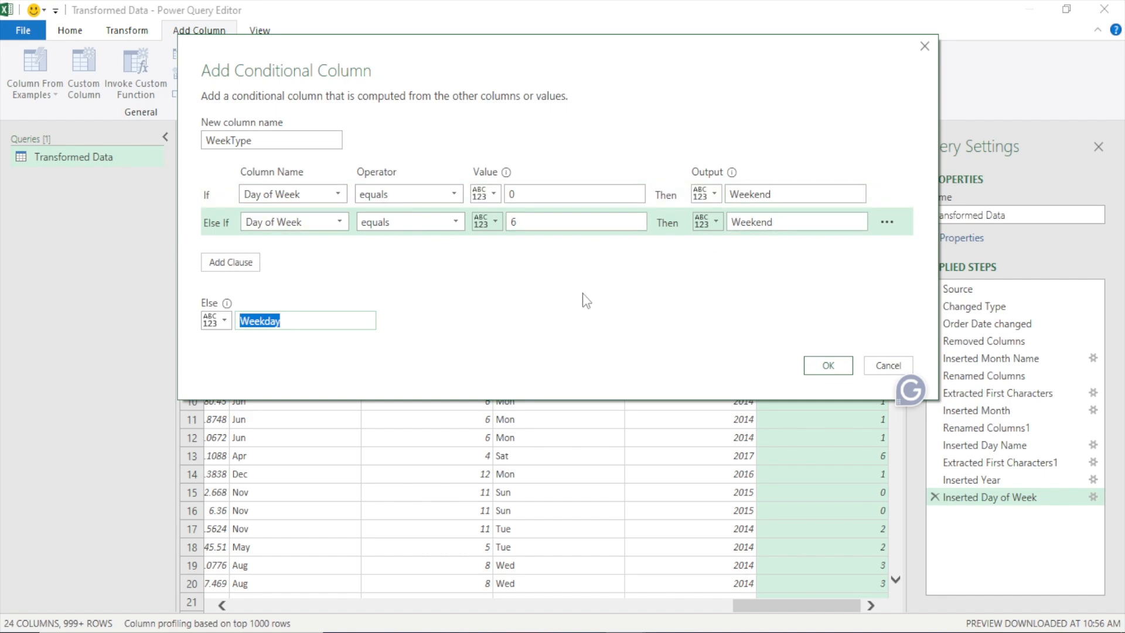
pyautogui.click(330, 320)
pyautogui.click(826, 366)
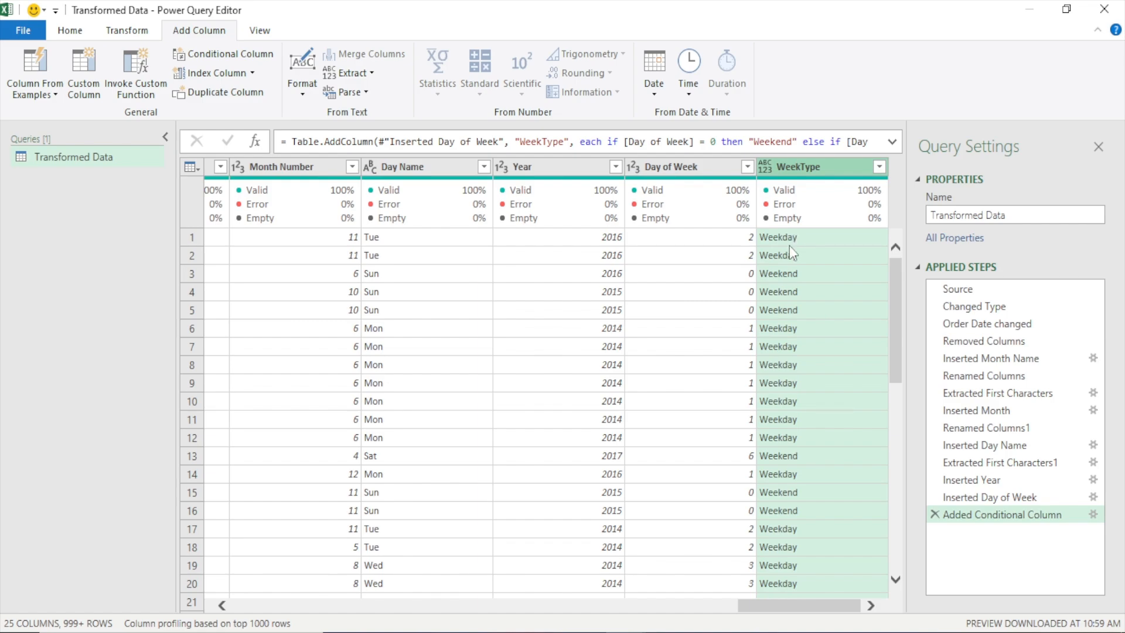
# Check the WeekType values against Day Name and Day of Week in the Sunday rows 3 to 5
pyautogui.click(697, 274)
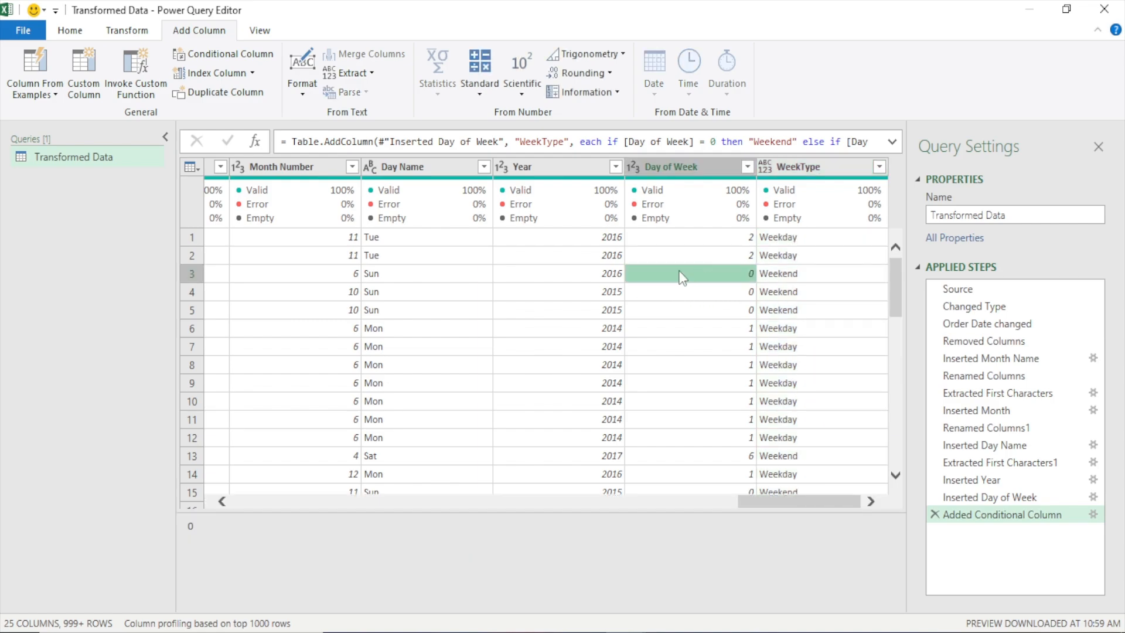
pyautogui.click(400, 278)
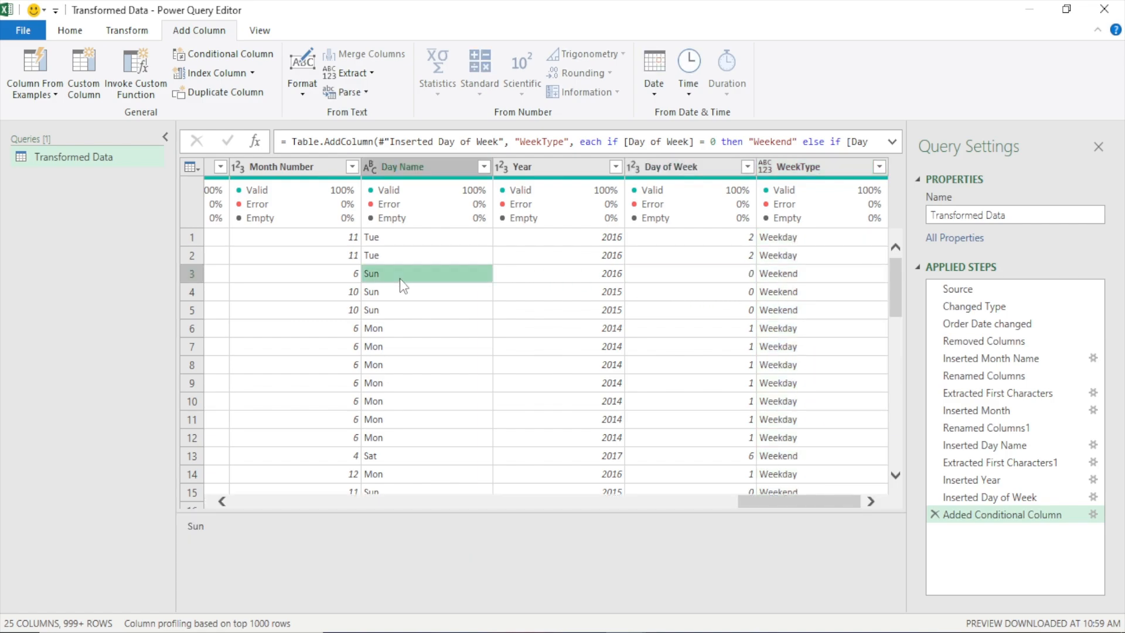
pyautogui.click(792, 277)
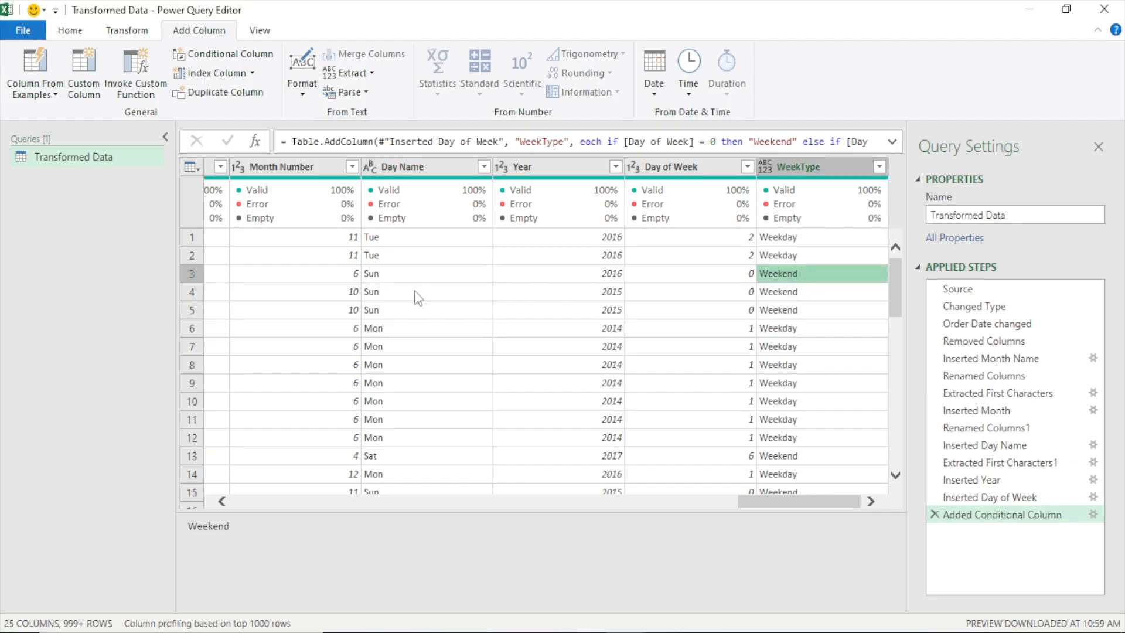
pyautogui.click(415, 292)
pyautogui.click(778, 295)
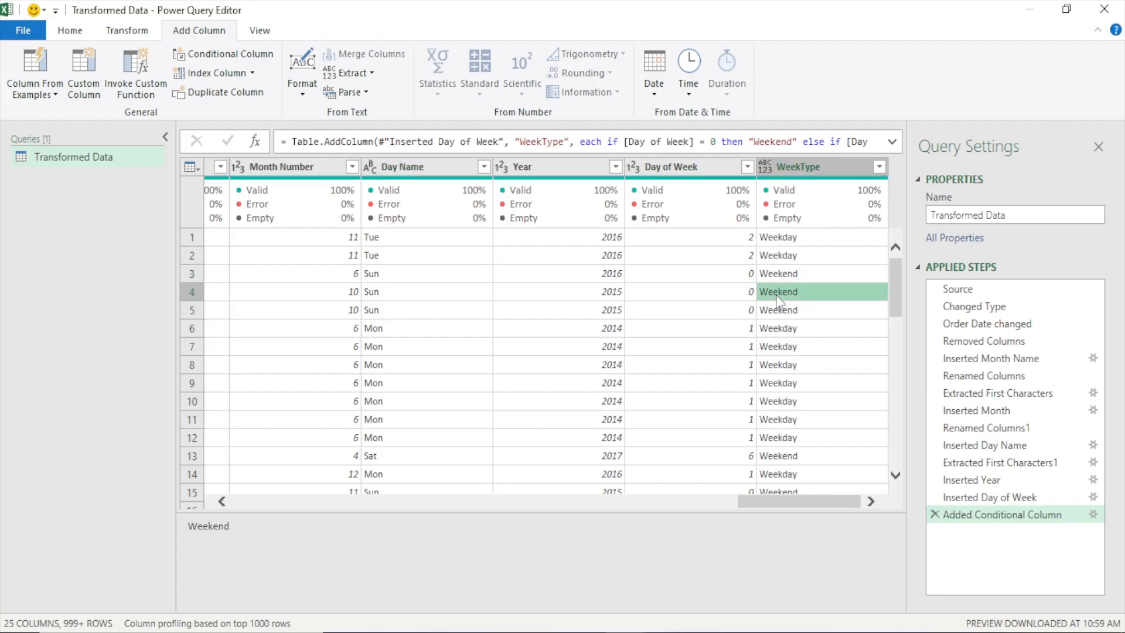
pyautogui.click(770, 305)
pyautogui.click(413, 309)
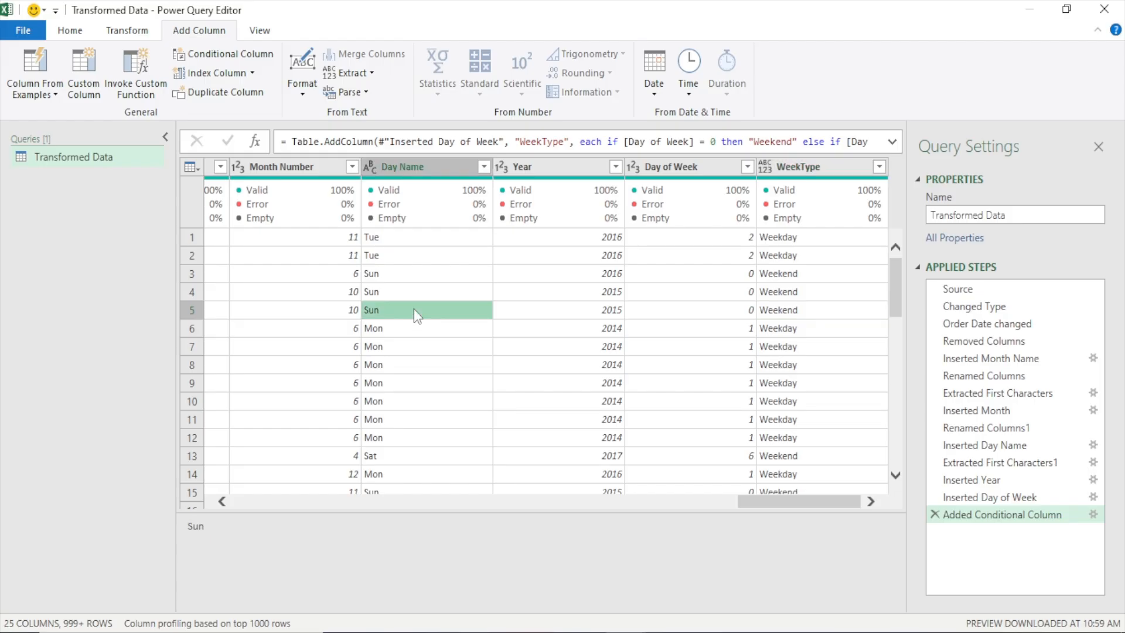
# Change the data type of the WeekType column to Text
pyautogui.click(811, 170)
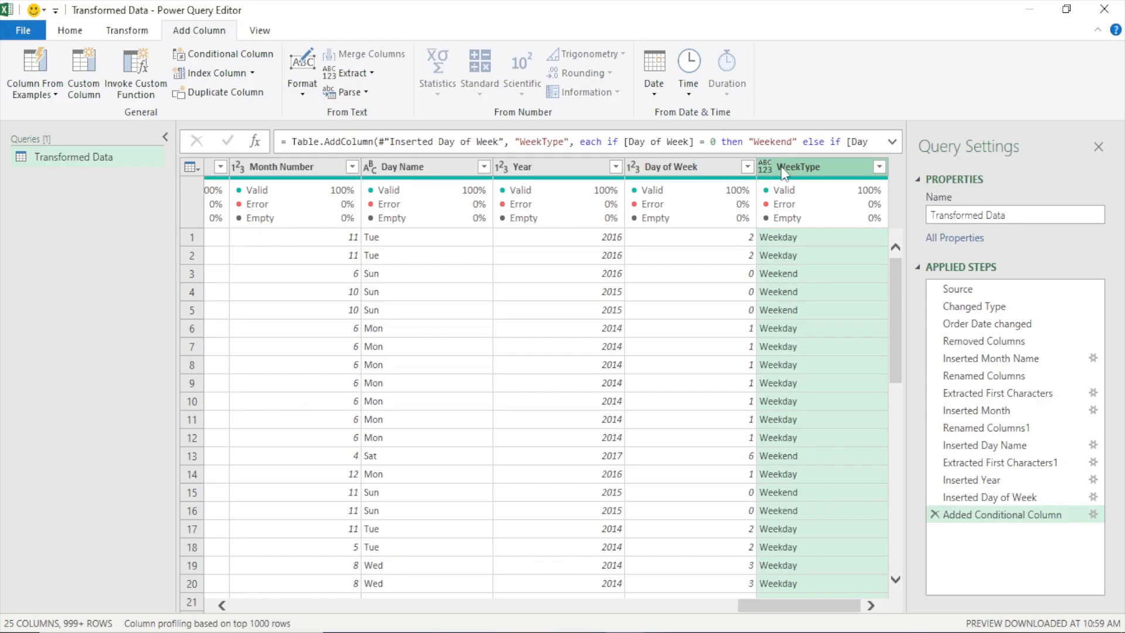
pyautogui.click(765, 168)
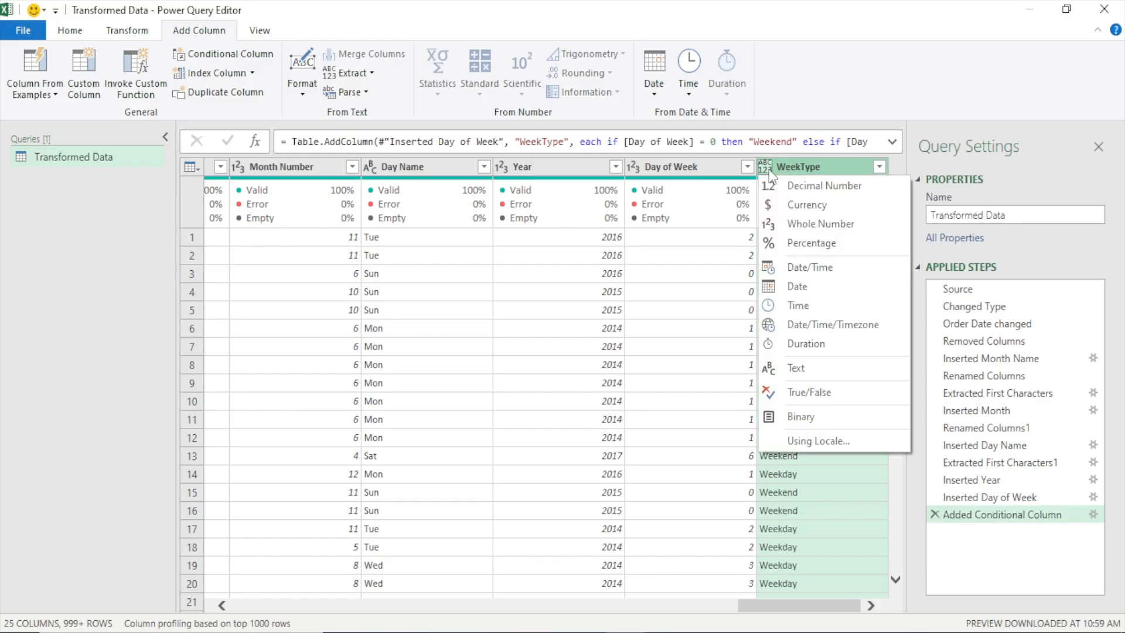
pyautogui.click(807, 368)
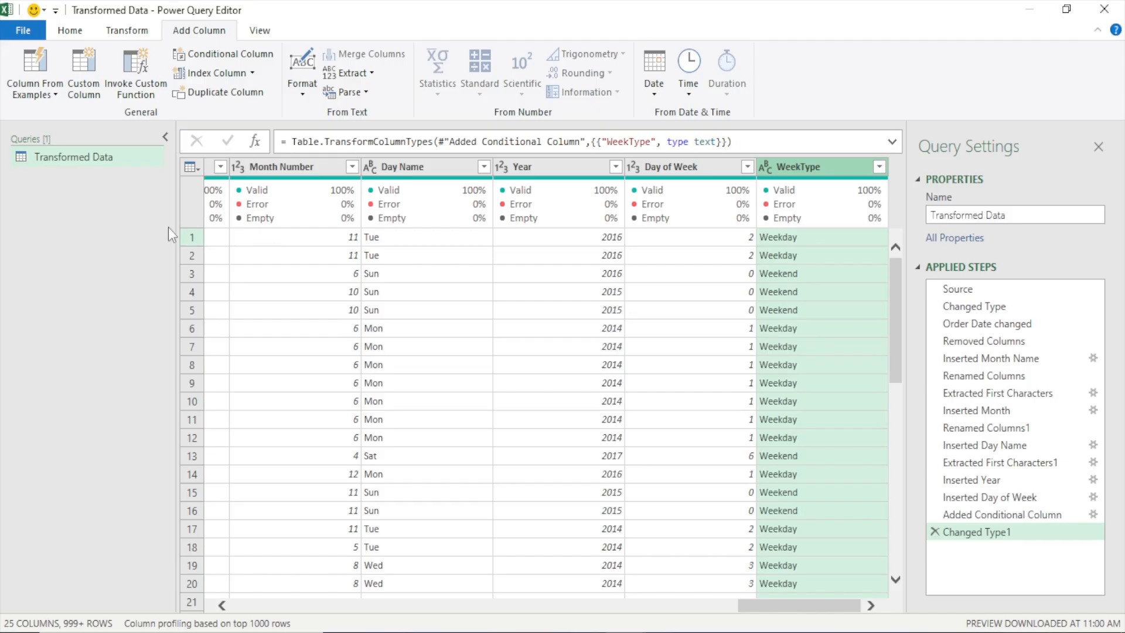
# Close the query editor and load the transformed data into the workbook
pyautogui.click(70, 29)
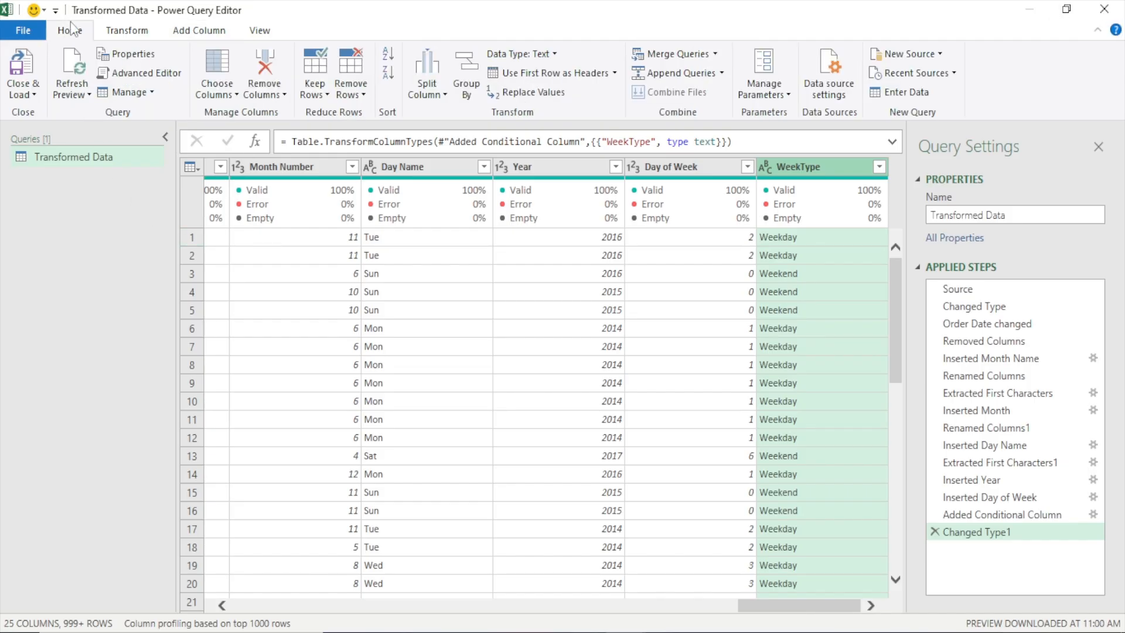
pyautogui.click(34, 95)
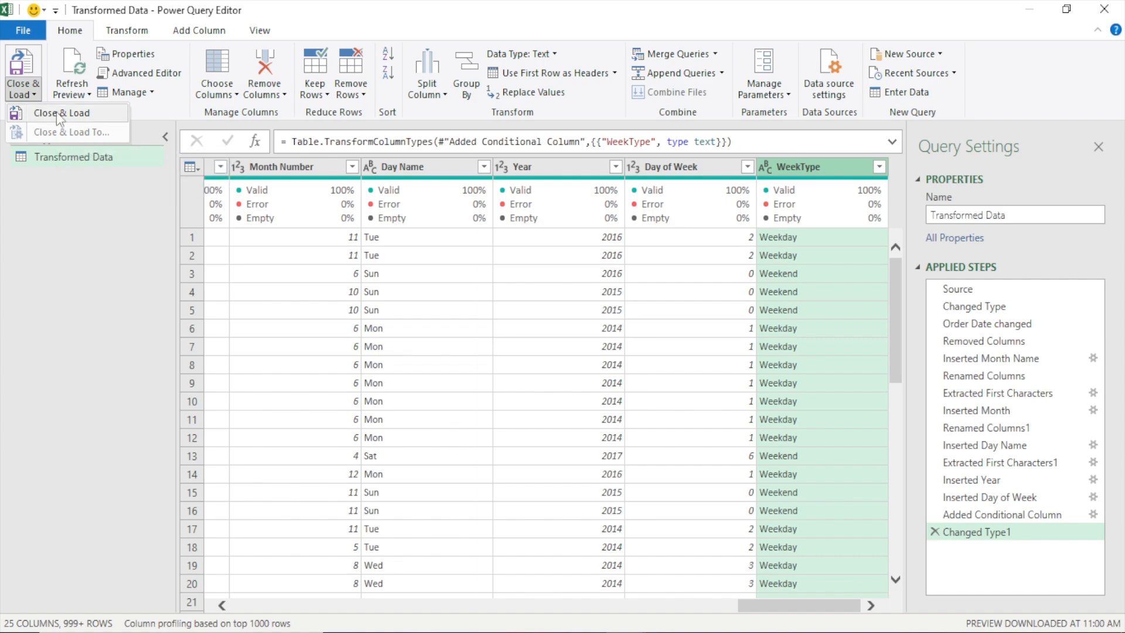
# Load the query results into the workbook and move the Sales sheet ahead of the Transformed Data sheet
pyautogui.click(57, 113)
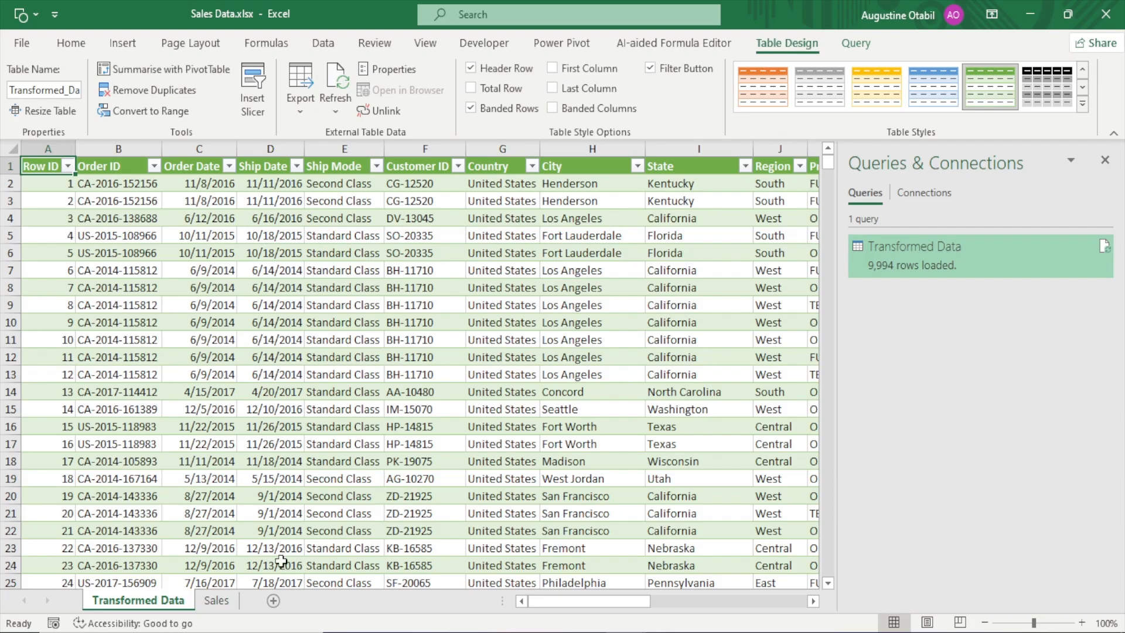
pyautogui.click(214, 603)
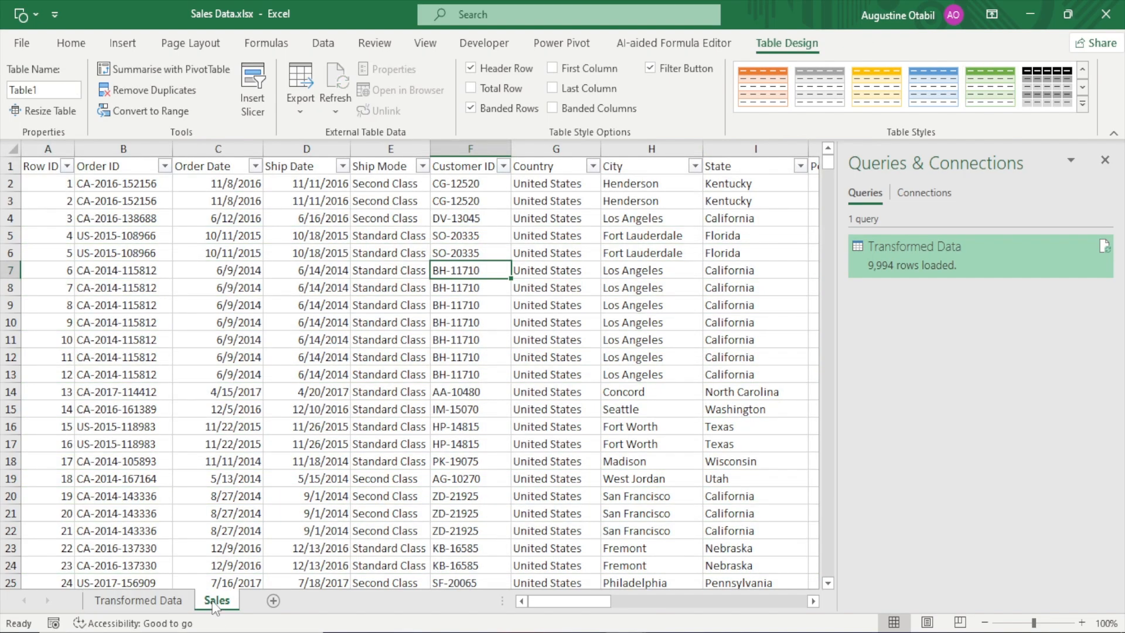
pyautogui.moveTo(213, 607); pyautogui.dragTo(74, 609)
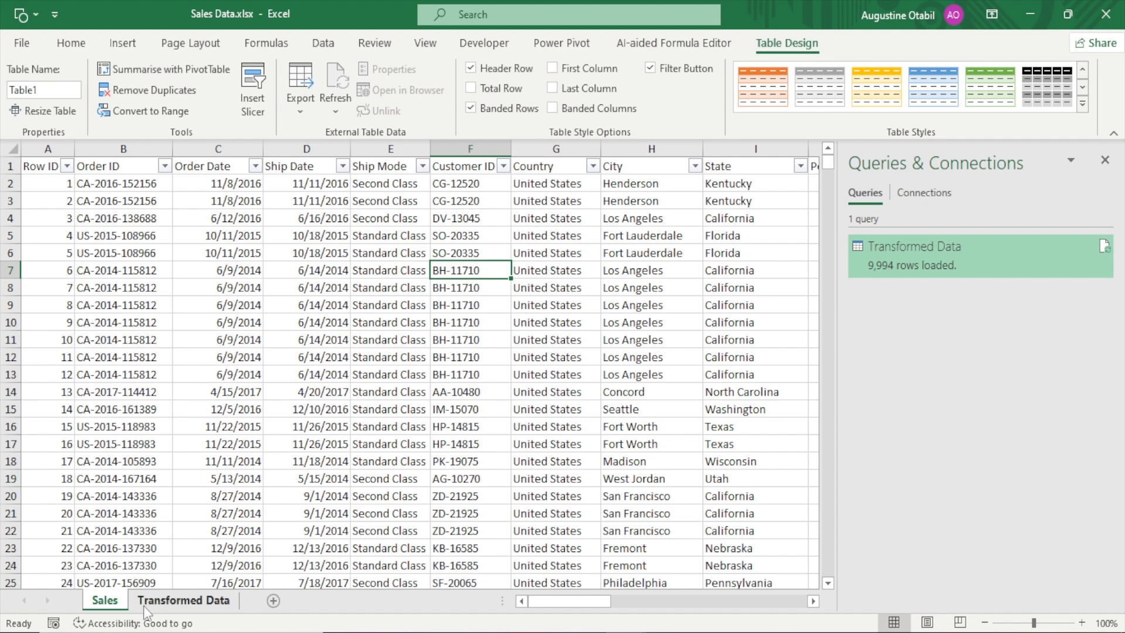
# Preview the details of the Transformed Data query from its sheet, and hide the list of queries and connections
pyautogui.click(183, 600)
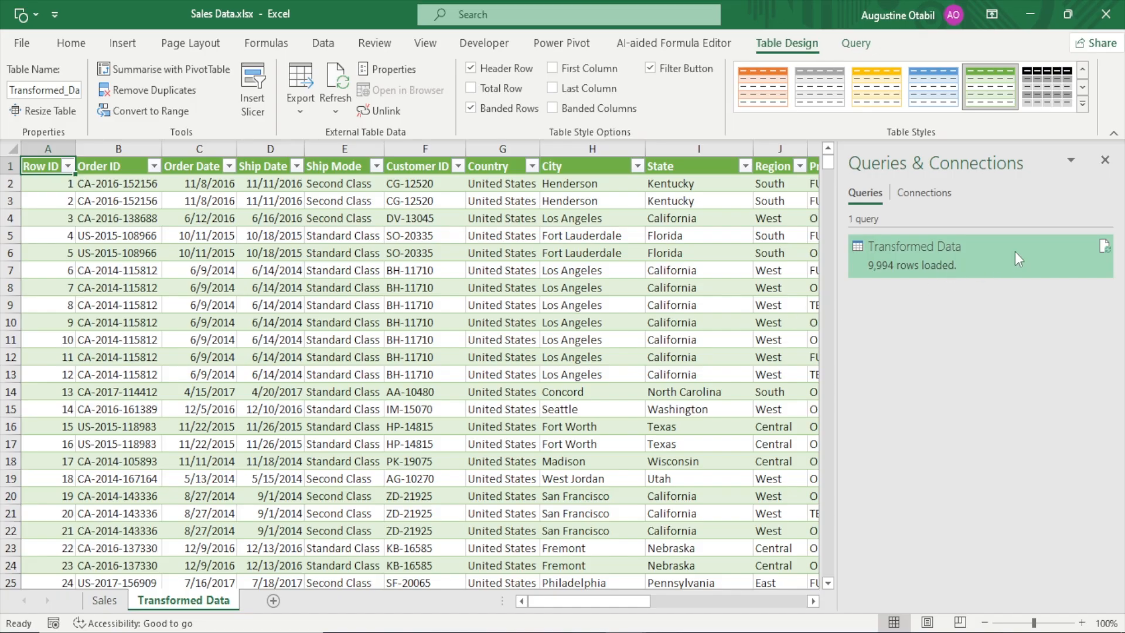
pyautogui.moveTo(986, 254)
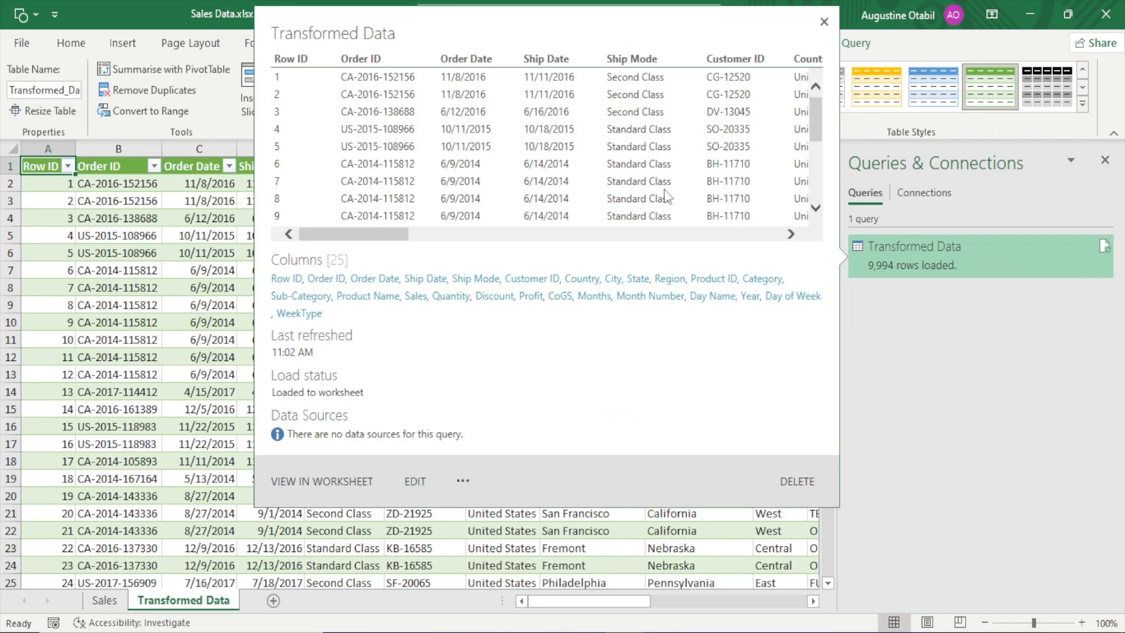
pyautogui.click(823, 21)
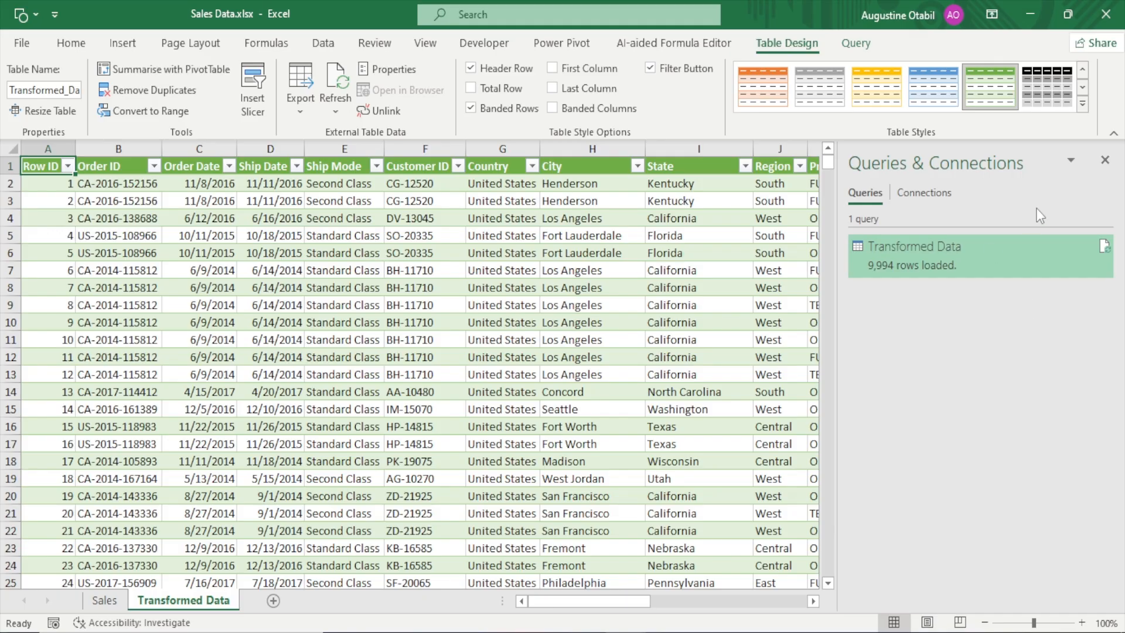
pyautogui.click(1104, 161)
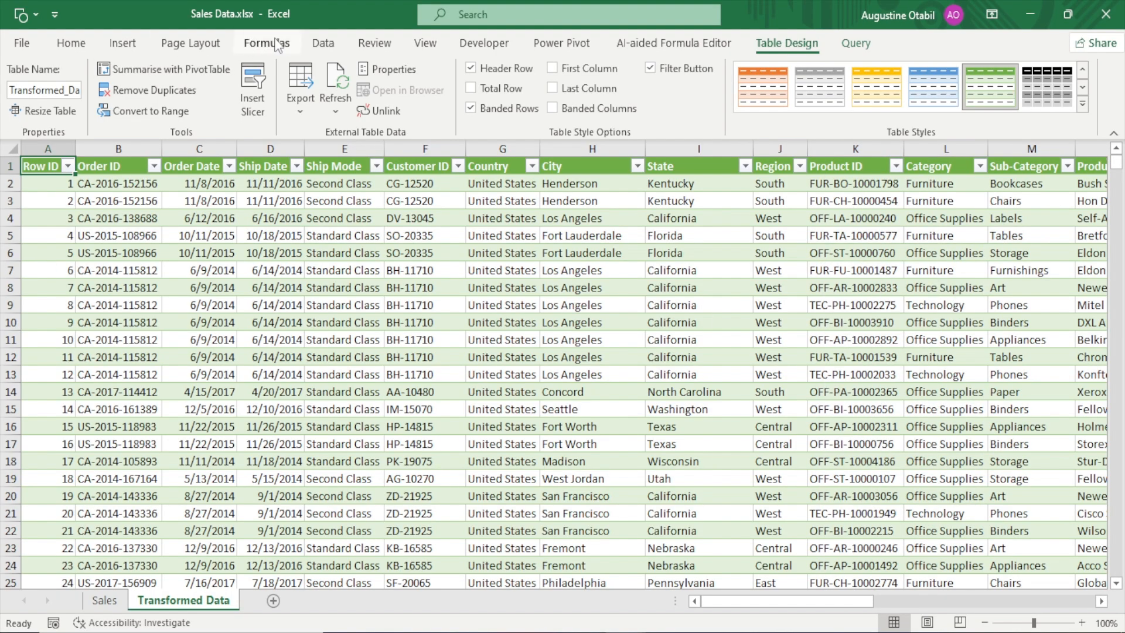
# Show the workbook's queries and connections again and hide them
pyautogui.click(323, 44)
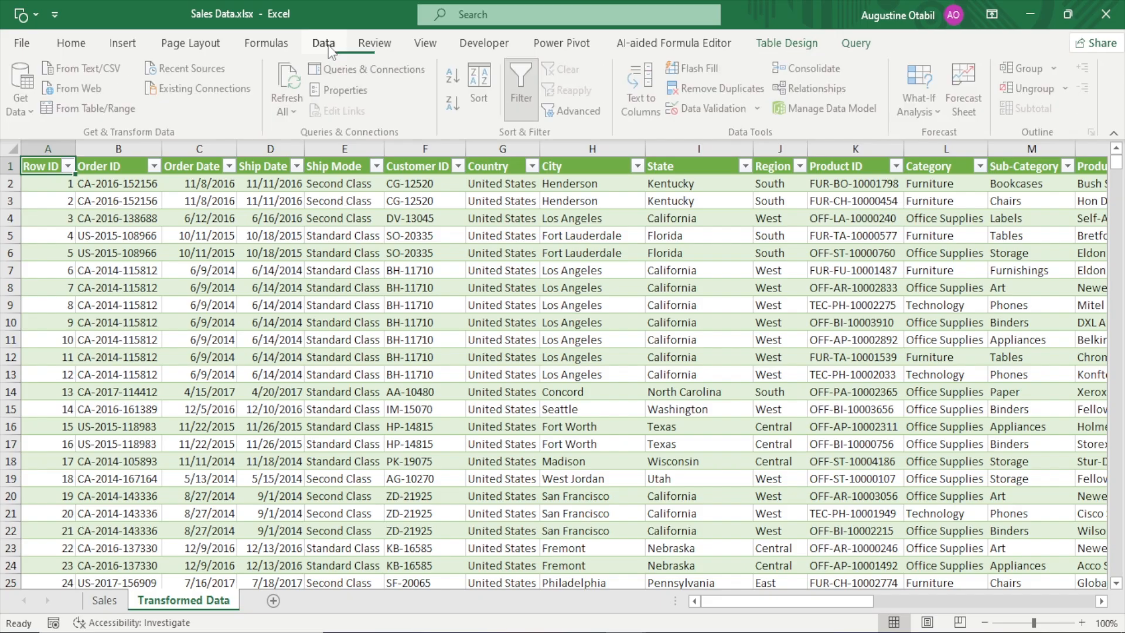
pyautogui.click(378, 67)
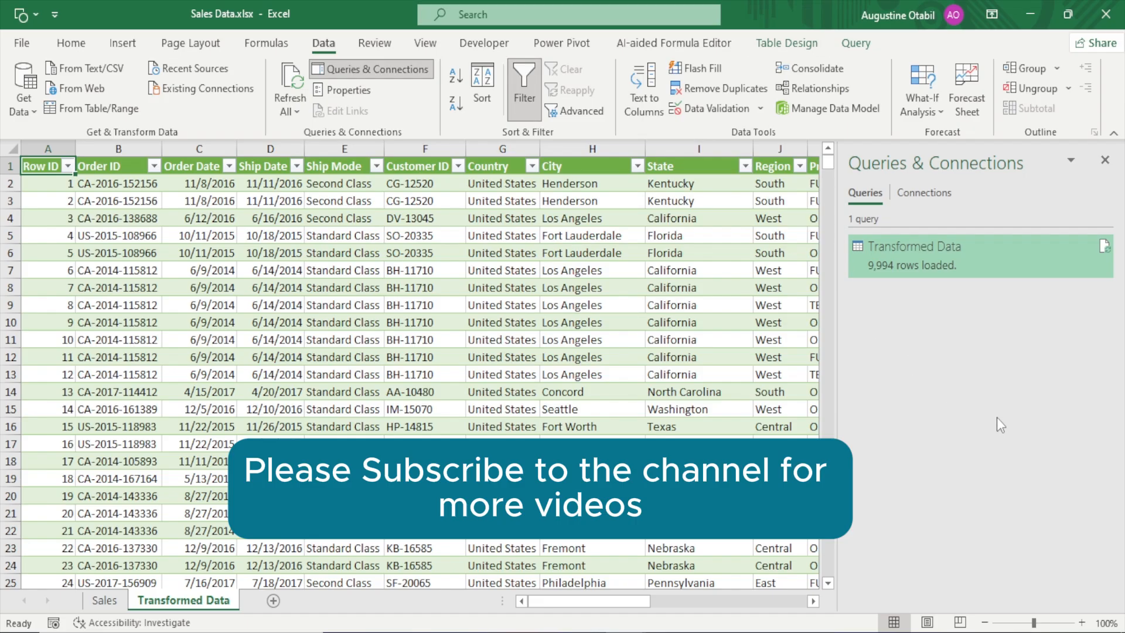
pyautogui.click(1105, 160)
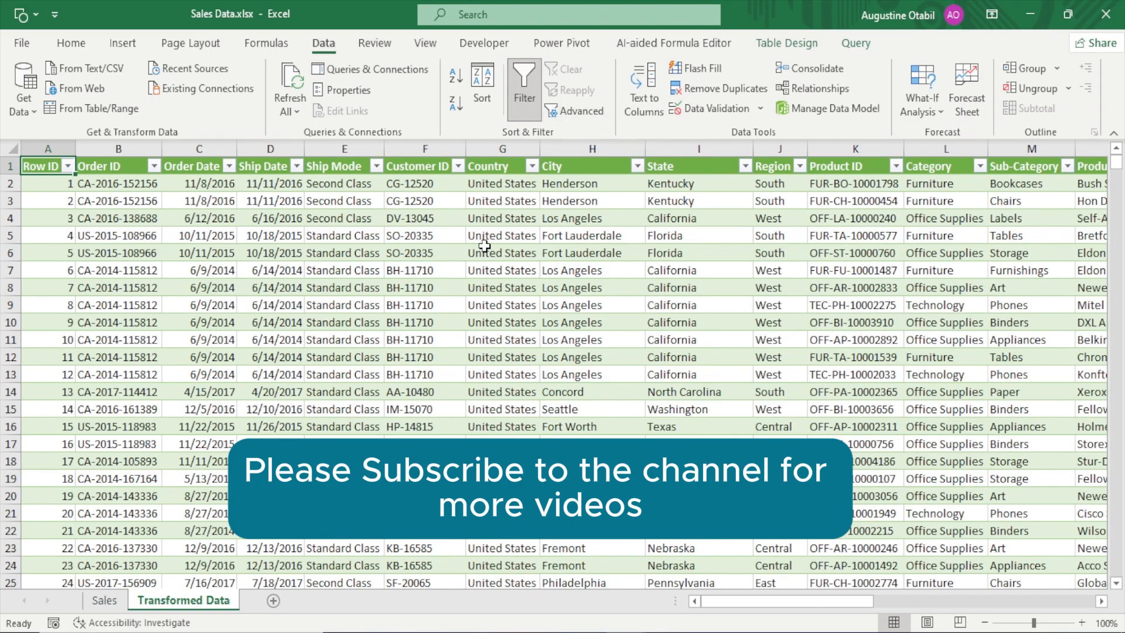
# Apply the light table style with a solid grey header row to the table on the Transformed Data sheet
pyautogui.click(798, 47)
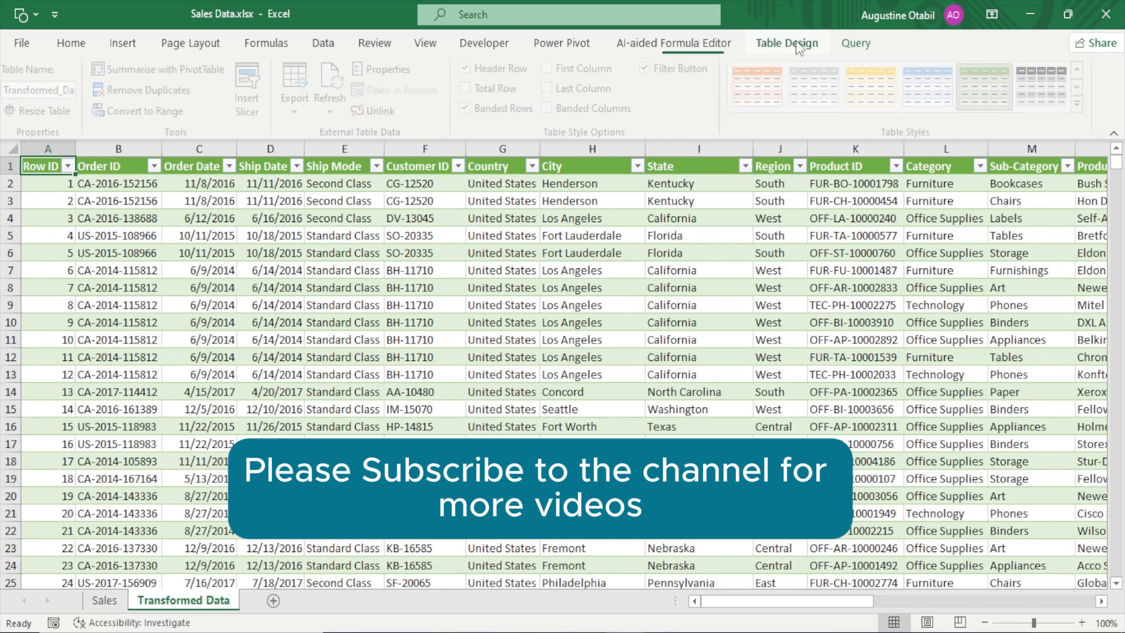
pyautogui.click(708, 335)
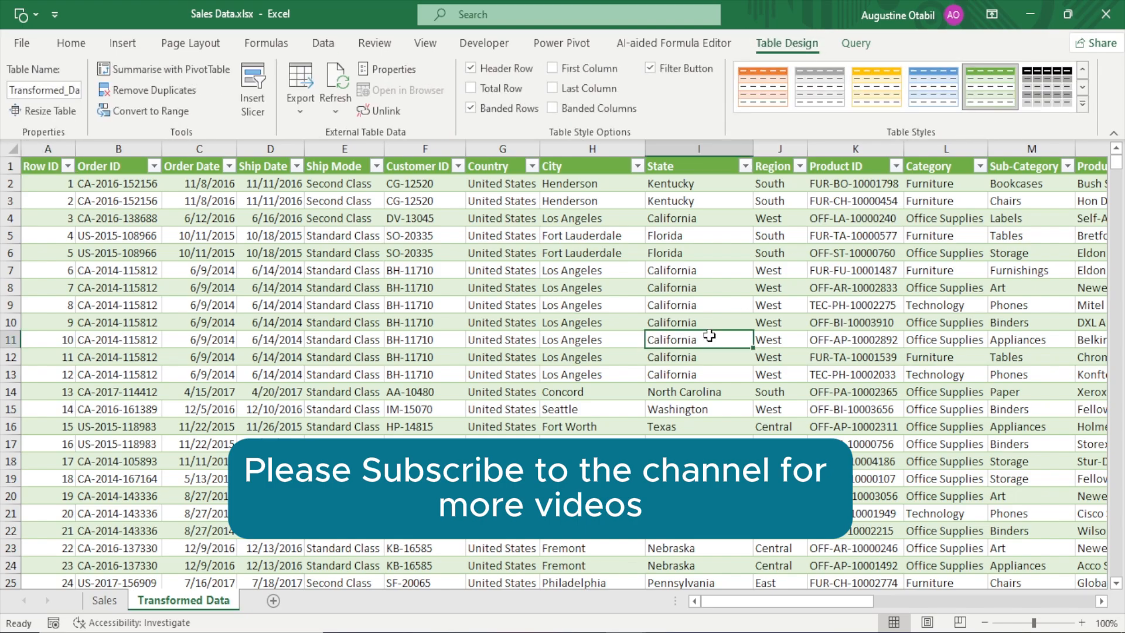
pyautogui.click(1080, 106)
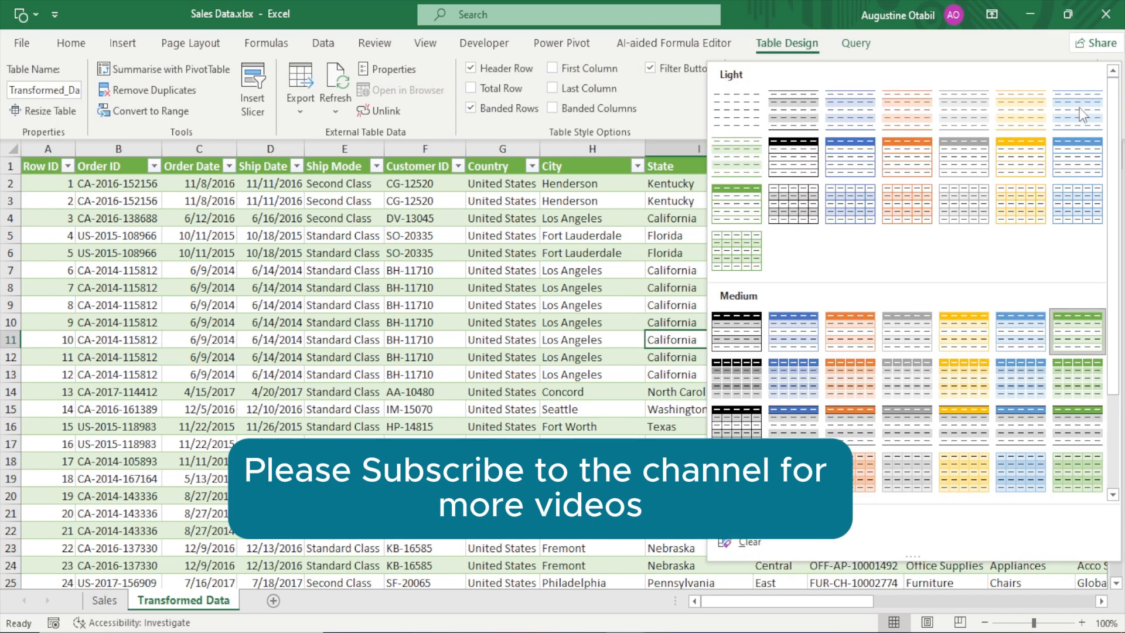
pyautogui.click(791, 111)
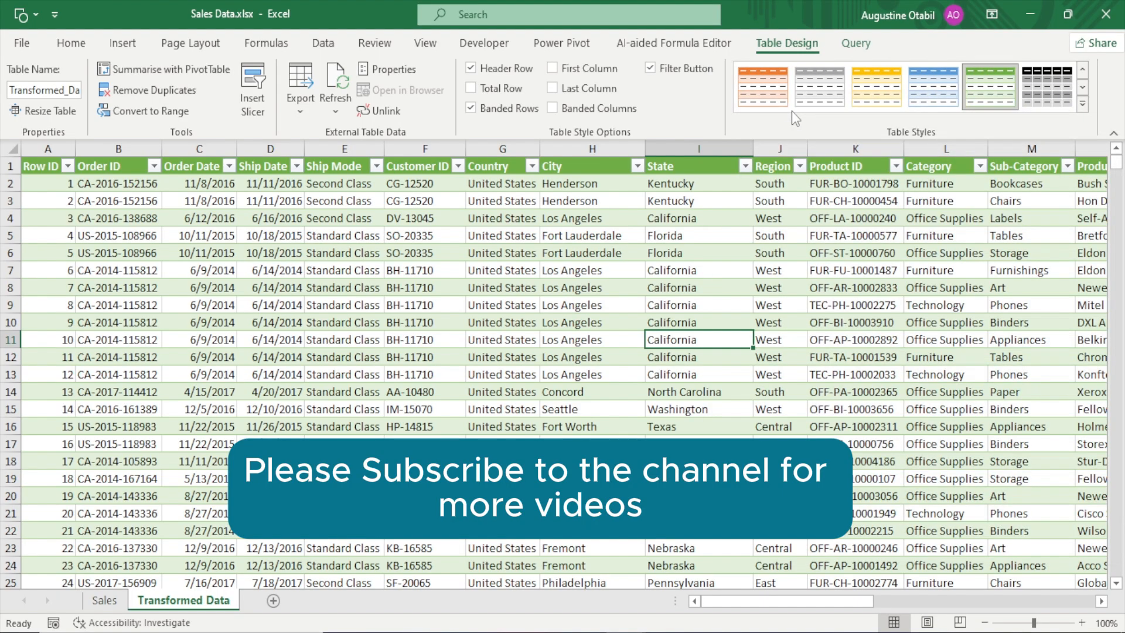
pyautogui.click(1082, 104)
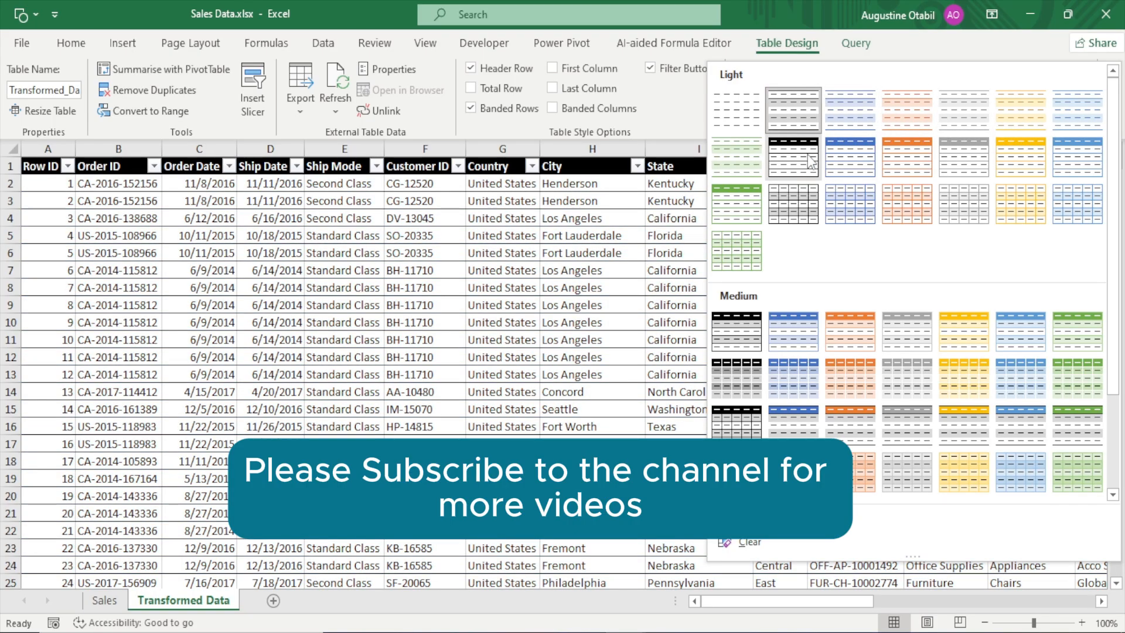
pyautogui.click(963, 143)
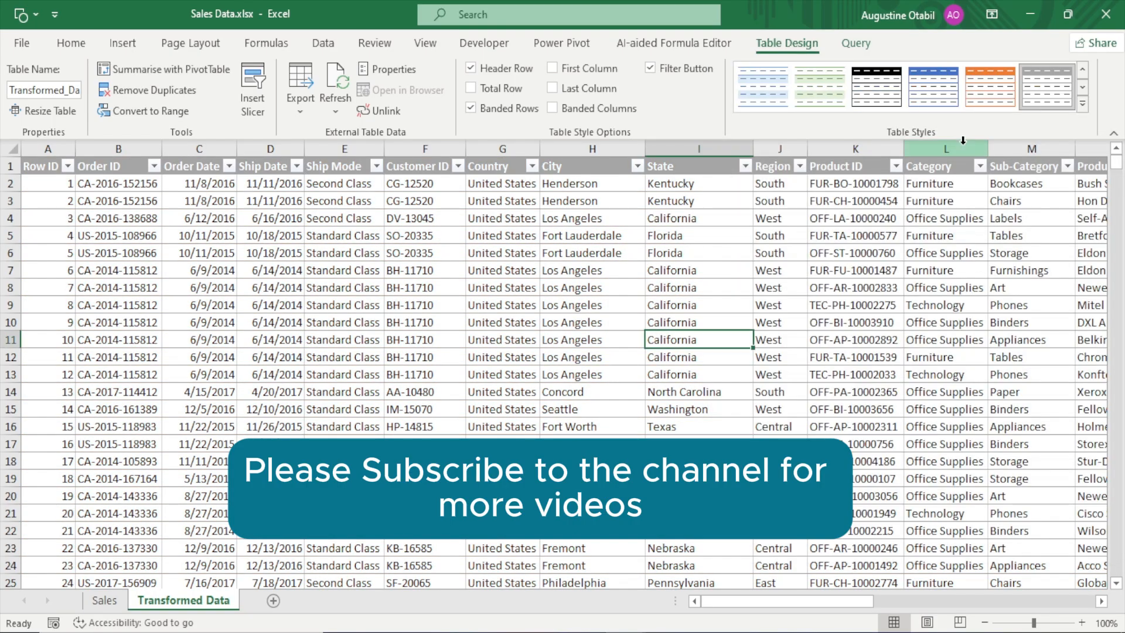
pyautogui.click(390, 273)
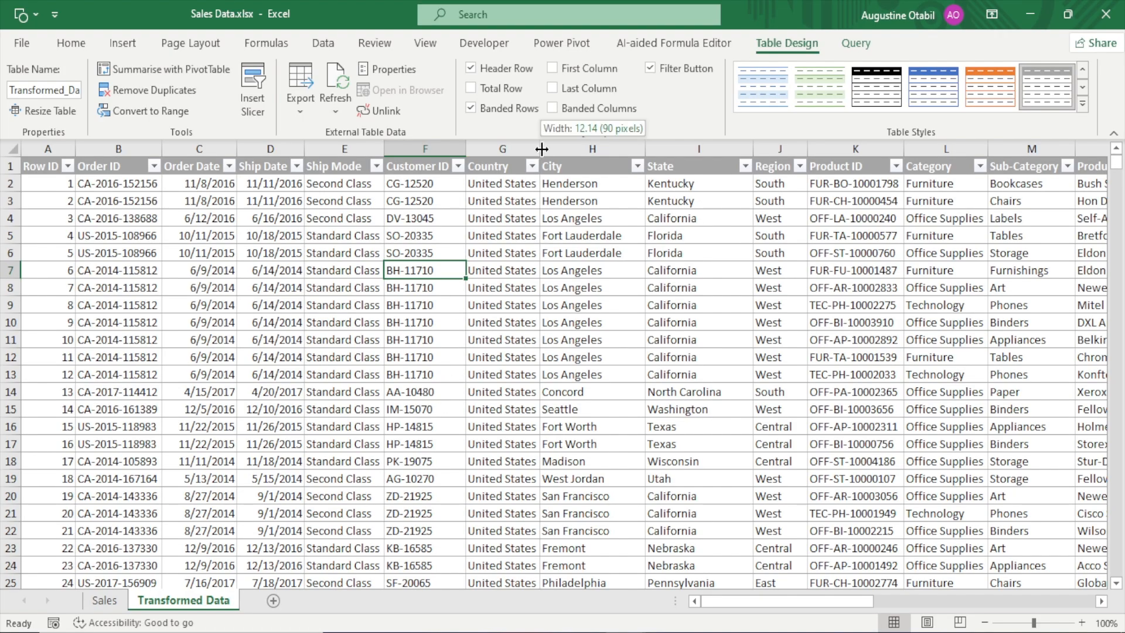
pyautogui.click(480, 396)
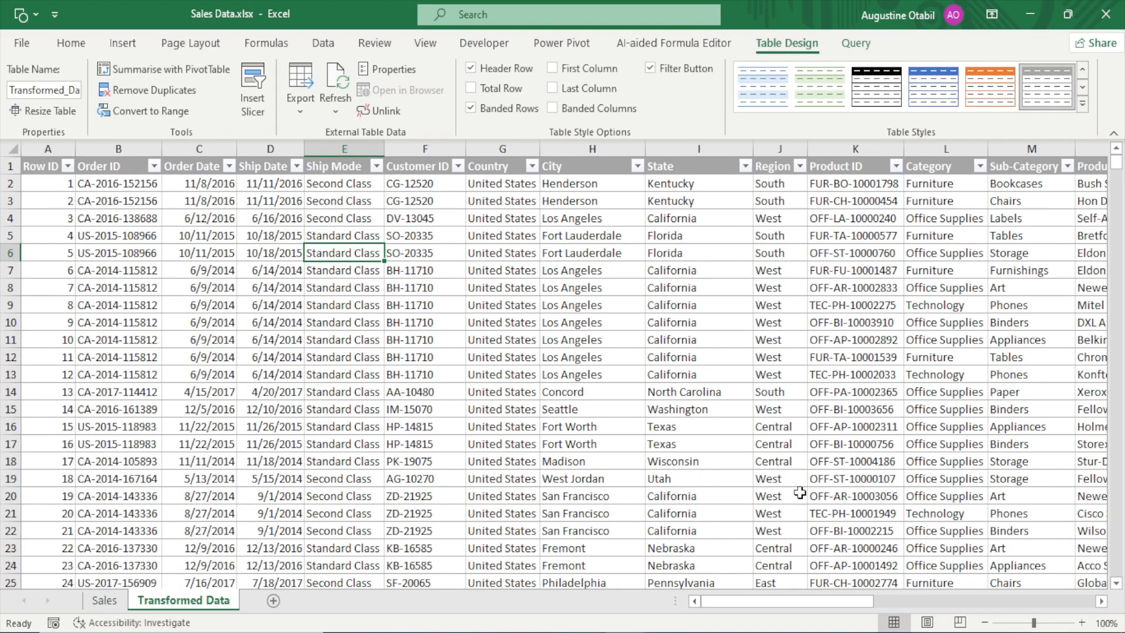
# Total the Profit column in cell AD6 with the formula =SUM(Transformed_Data[Profit])
pyautogui.moveTo(799, 600); pyautogui.dragTo(1098, 607)
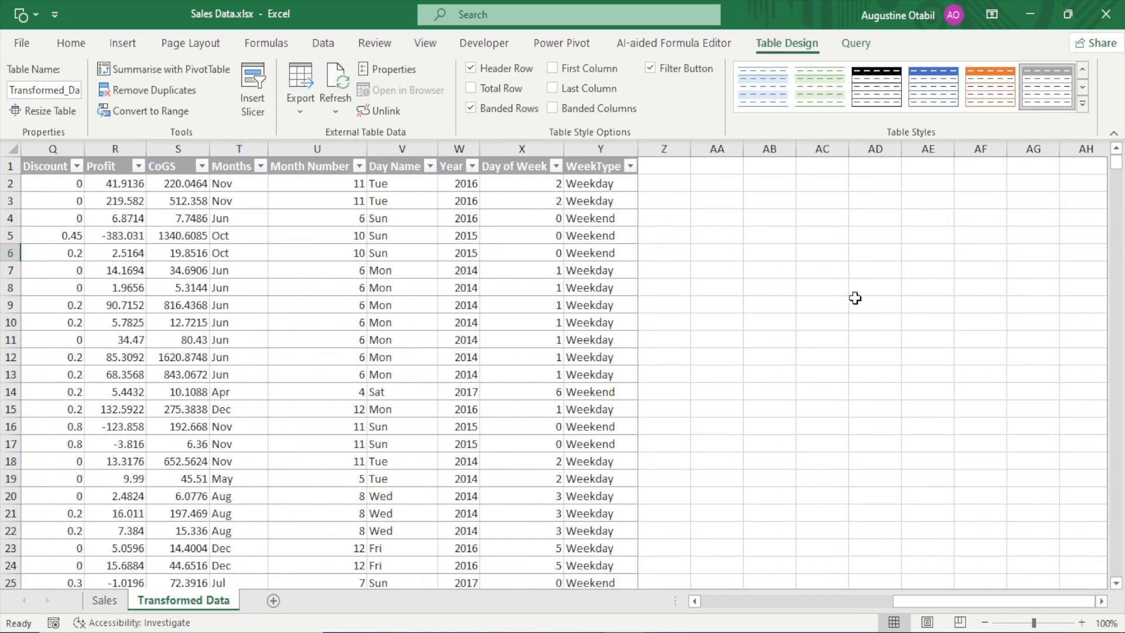
pyautogui.click(864, 255)
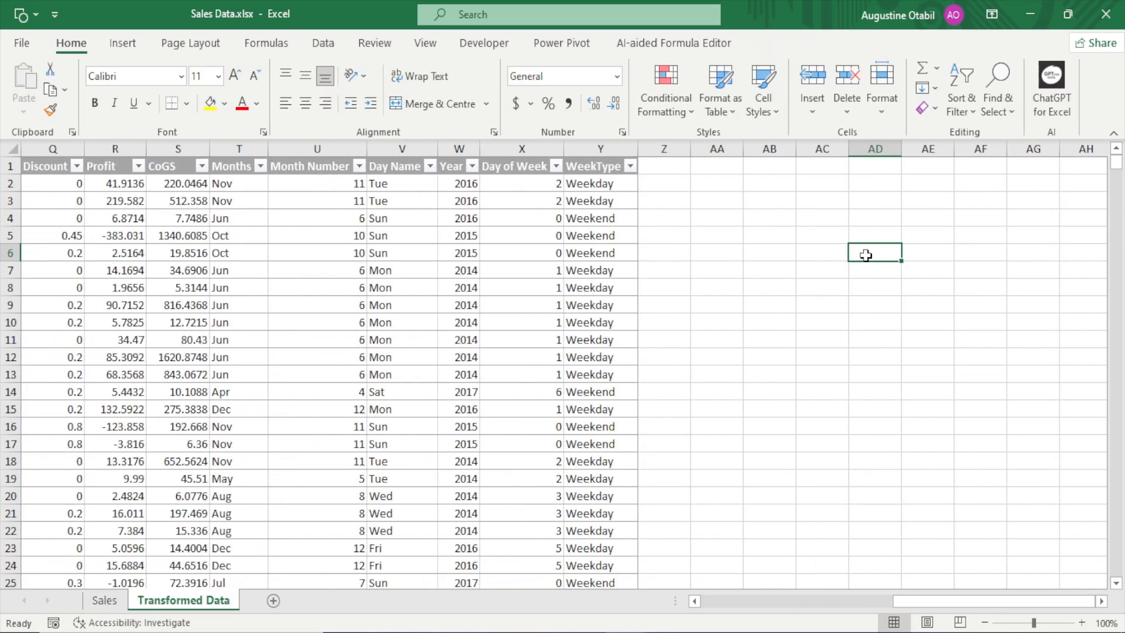
pyautogui.write('=sum')
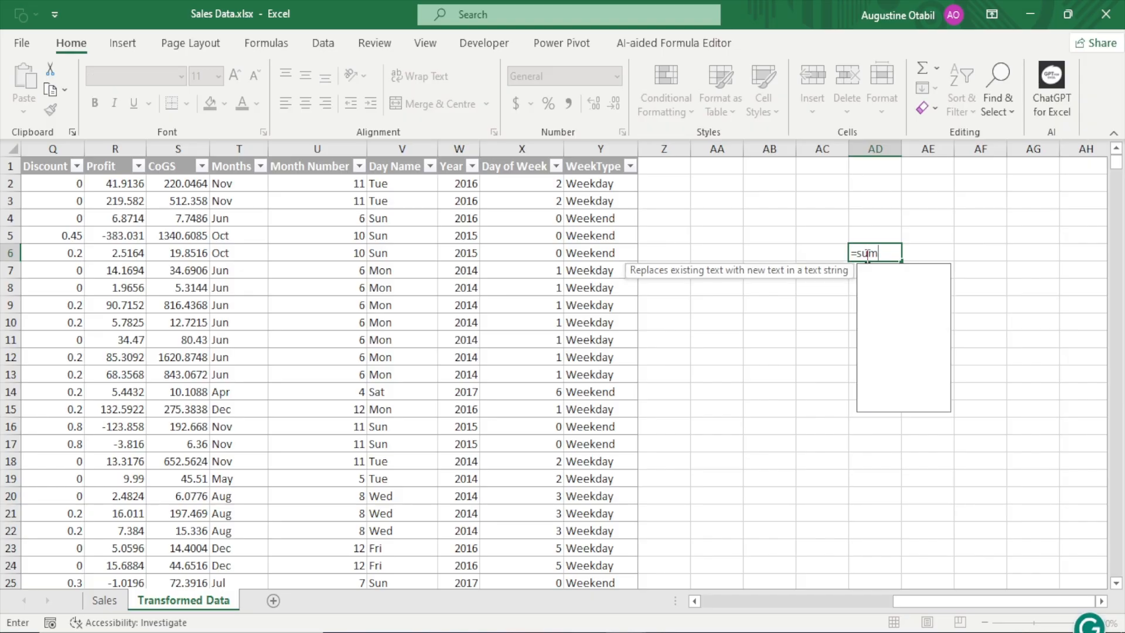
pyautogui.press('Tab')
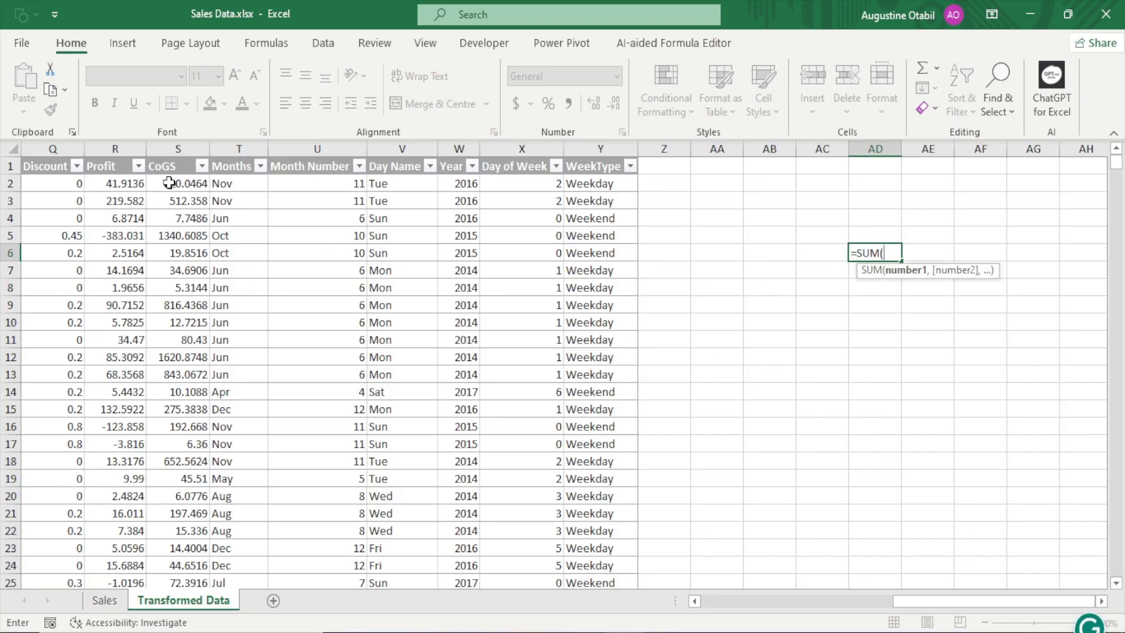
pyautogui.click(116, 186)
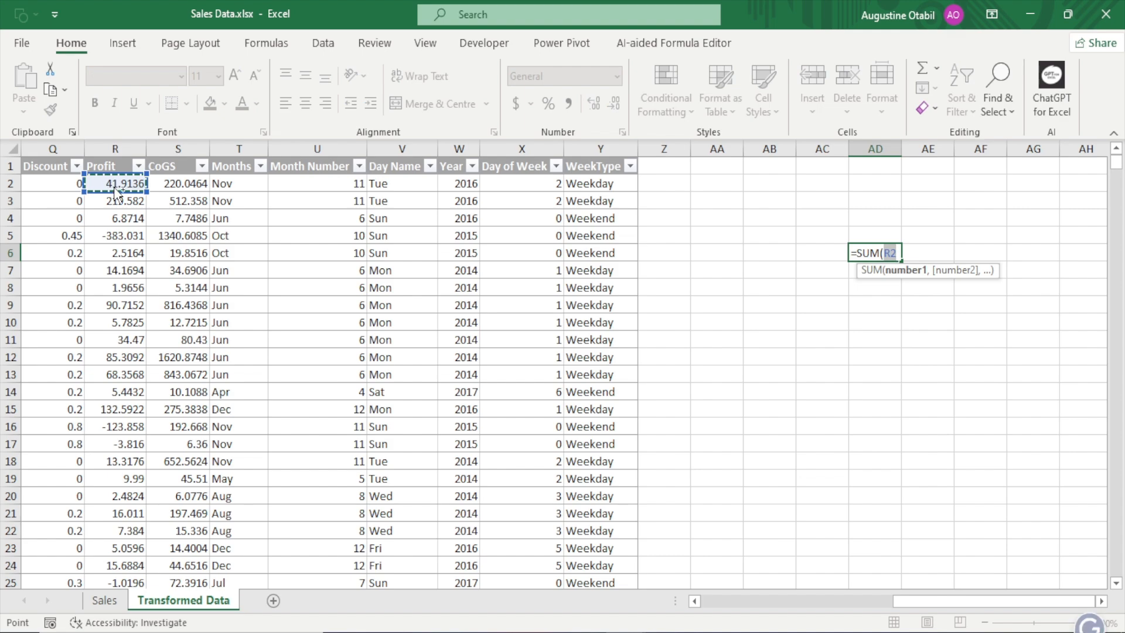
pyautogui.hotkey('ctrl', 'shift', 'Down')
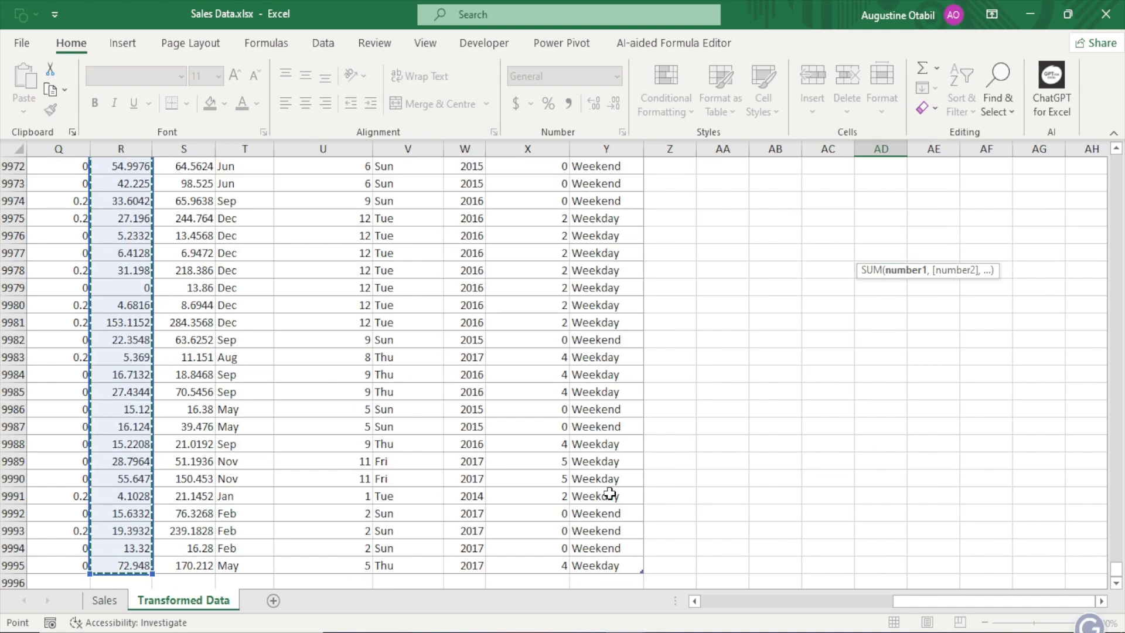
pyautogui.moveTo(1116, 570); pyautogui.dragTo(1101, 136)
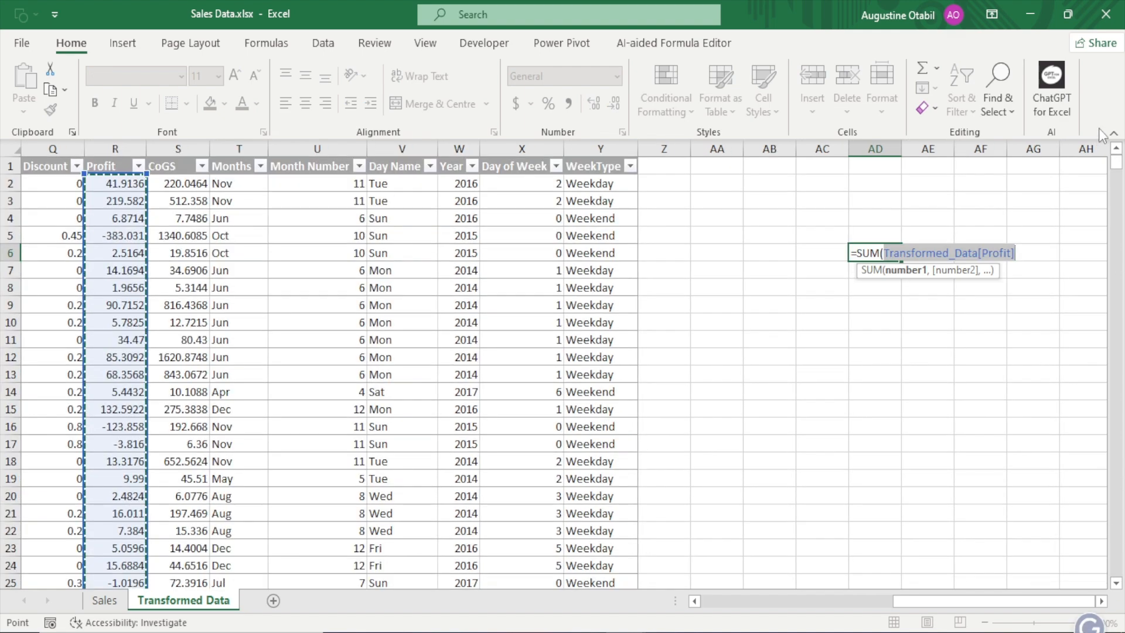
pyautogui.write(')')
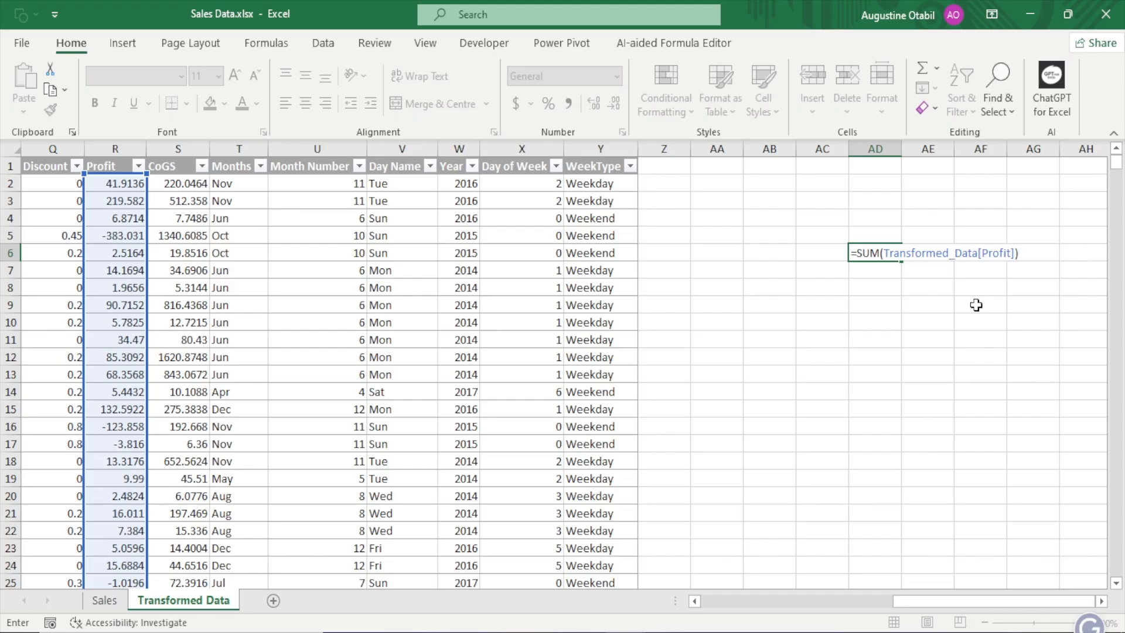
pyautogui.press('Return')
pyautogui.click(889, 252)
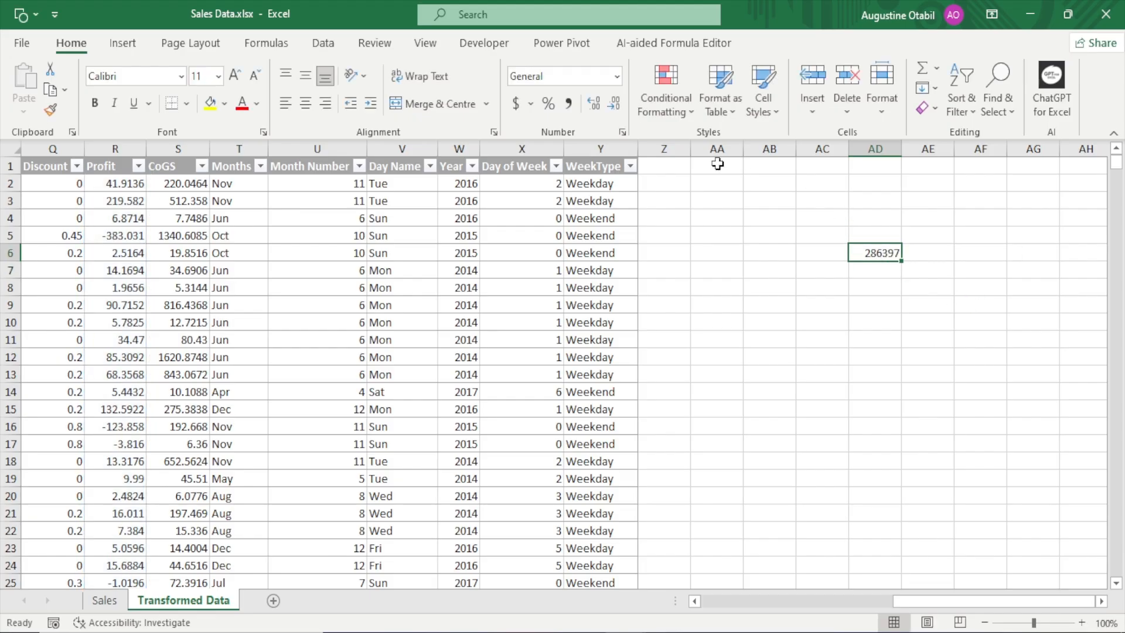
# Format the profit total in AD6 with a thousands separator, and clear the cell
pyautogui.click(609, 107)
pyautogui.click(609, 107)
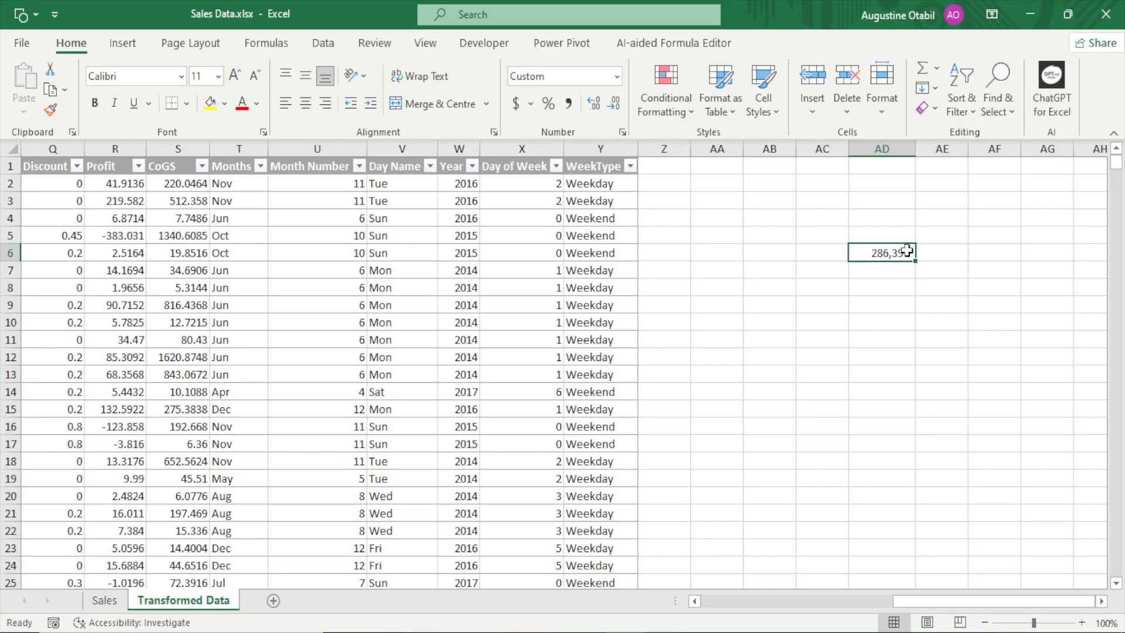
pyautogui.press('Delete')
# Review the added columns from Months to WeekType and return to the start of the table
pyautogui.moveTo(960, 601); pyautogui.dragTo(924, 606)
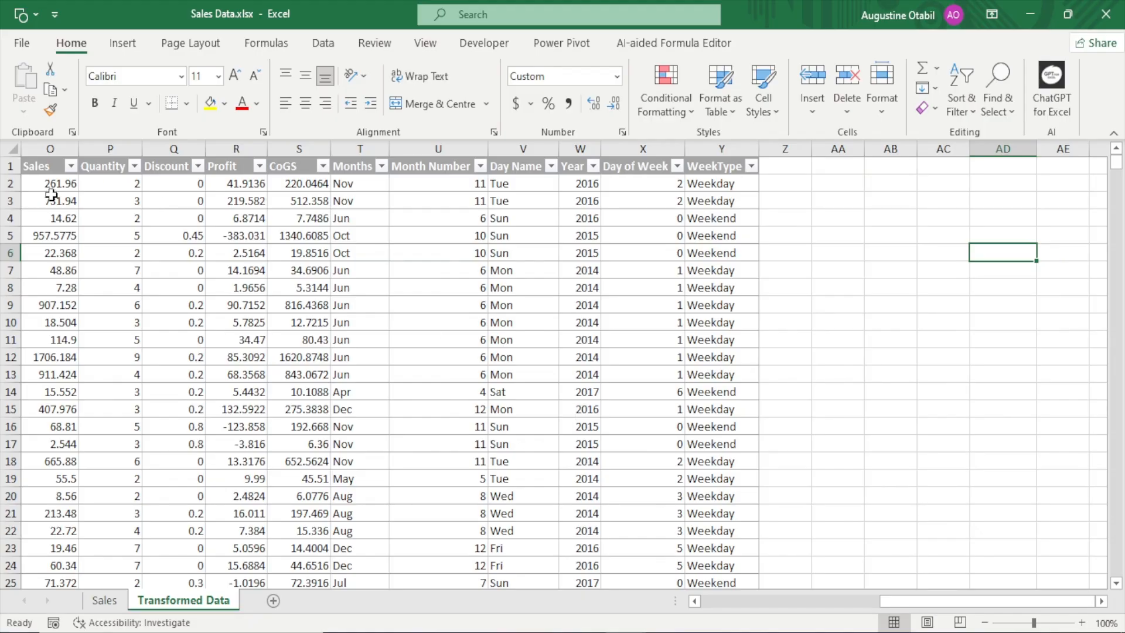
pyautogui.moveTo(366, 143); pyautogui.dragTo(721, 149)
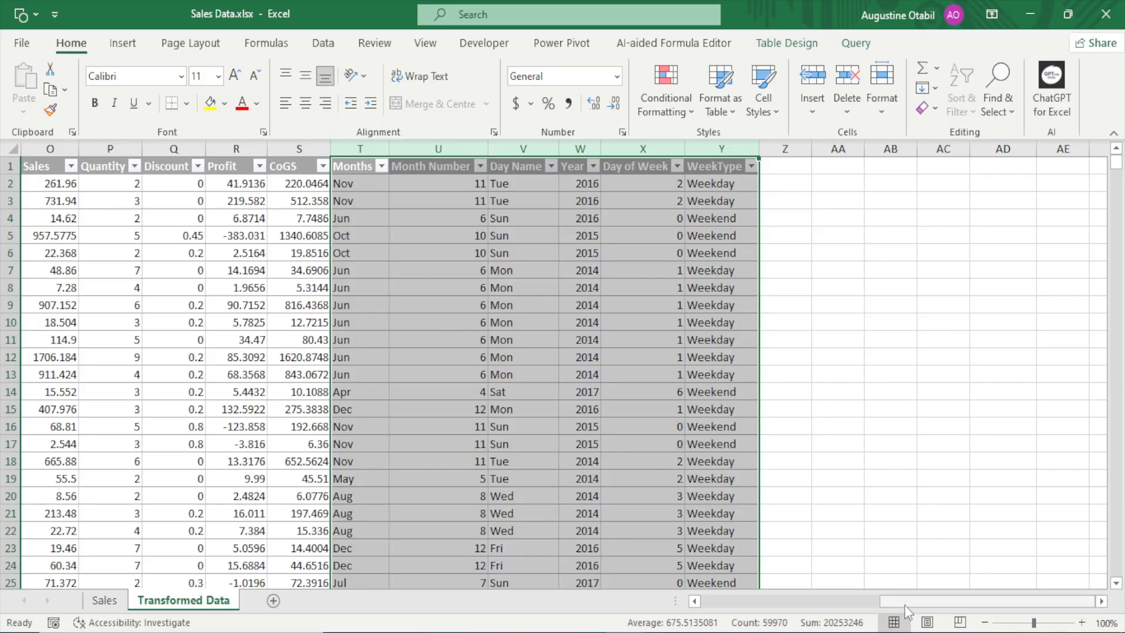
pyautogui.moveTo(908, 601); pyautogui.dragTo(726, 602)
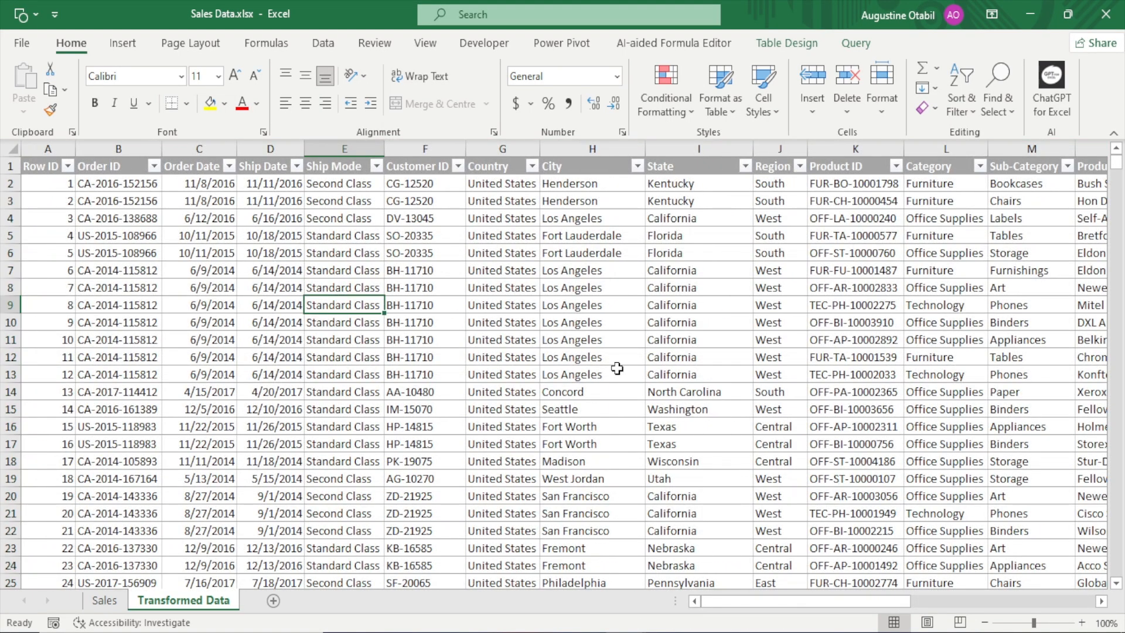
# Start a PivotTable from the Transformed_Data table and check that the source range extends to the table's last row
pyautogui.click(595, 354)
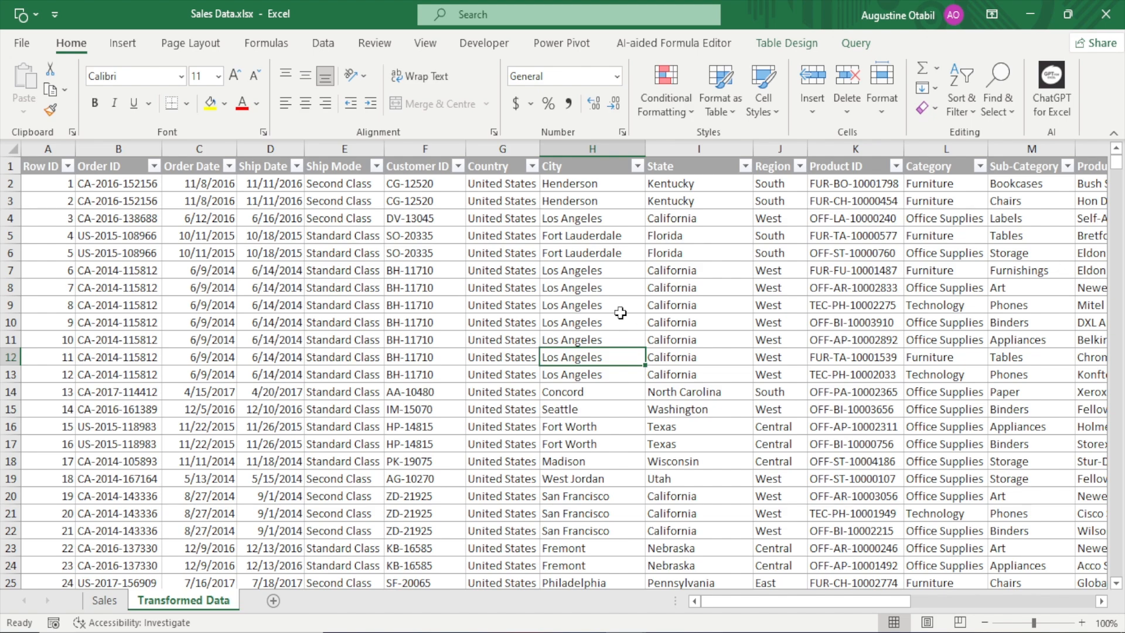
pyautogui.click(129, 46)
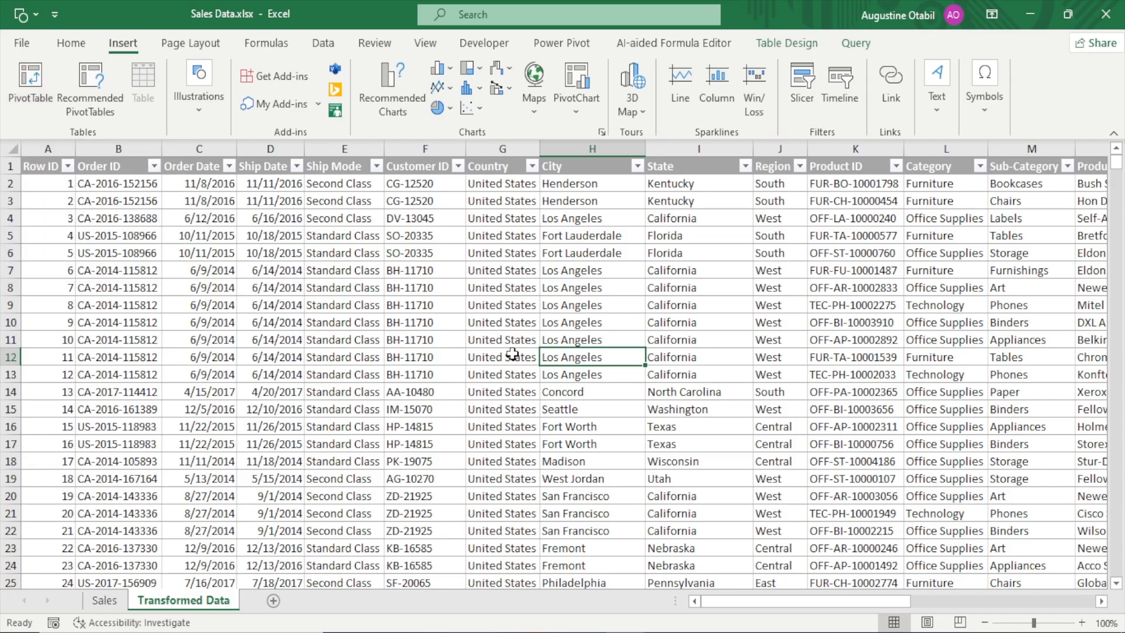
pyautogui.click(796, 46)
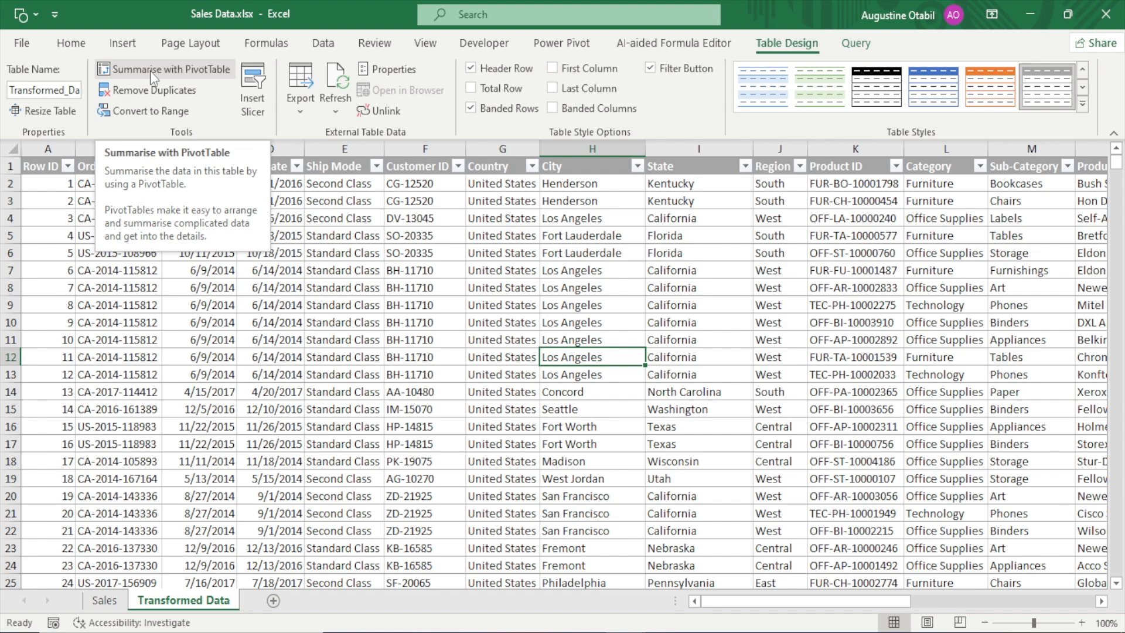
pyautogui.click(143, 48)
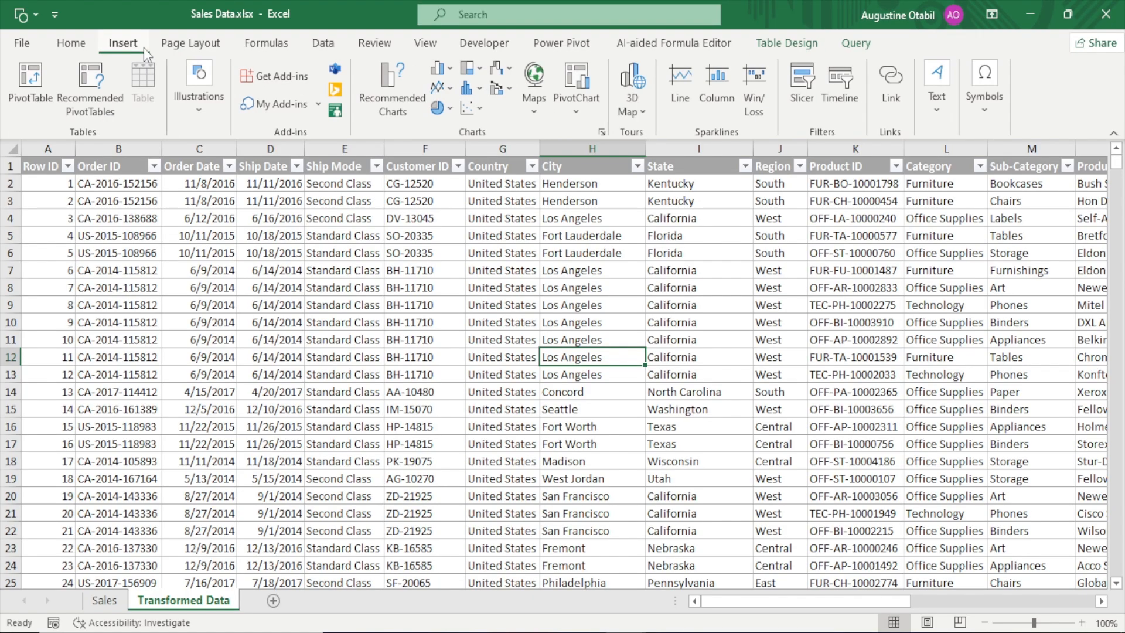
pyautogui.click(37, 80)
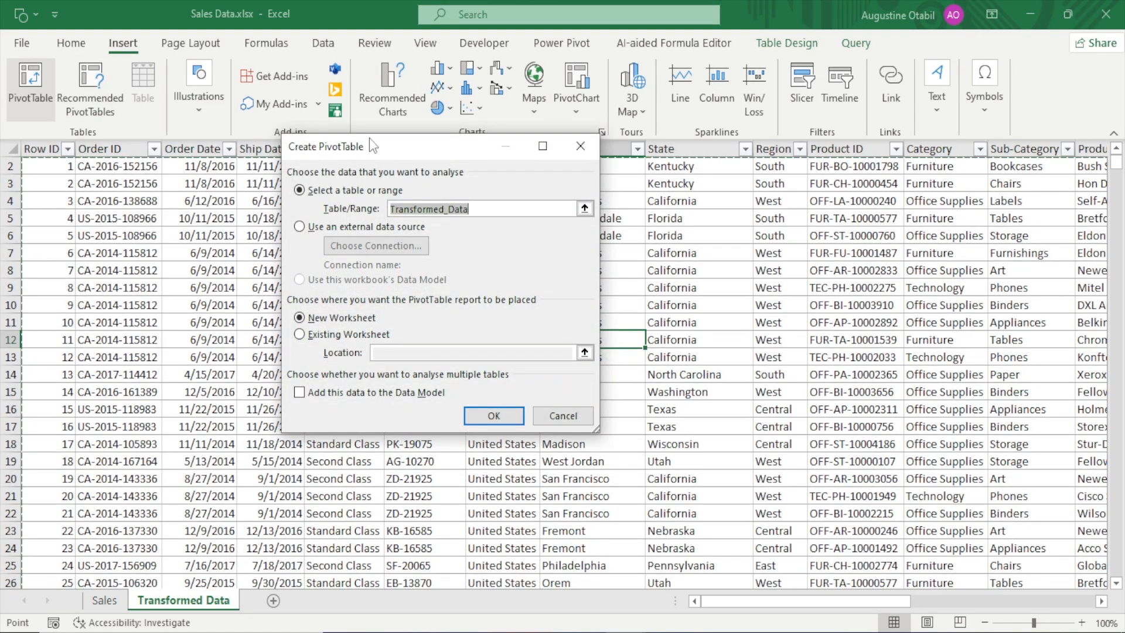
pyautogui.moveTo(369, 155); pyautogui.dragTo(439, 109)
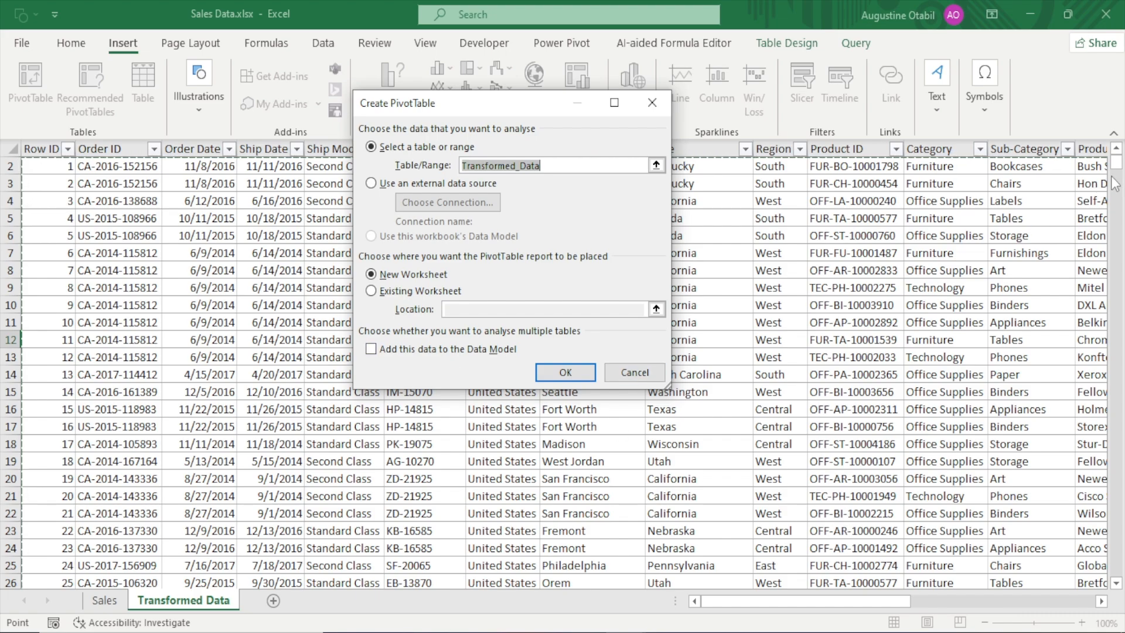
pyautogui.moveTo(1119, 170); pyautogui.dragTo(1120, 602)
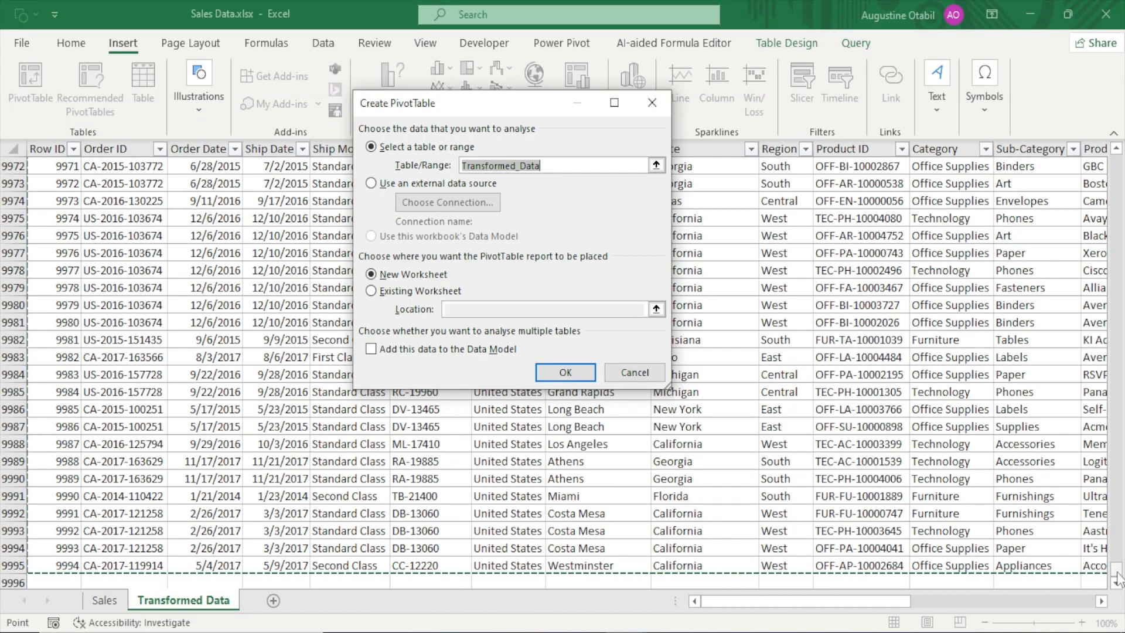
pyautogui.moveTo(1116, 571); pyautogui.dragTo(1116, 233)
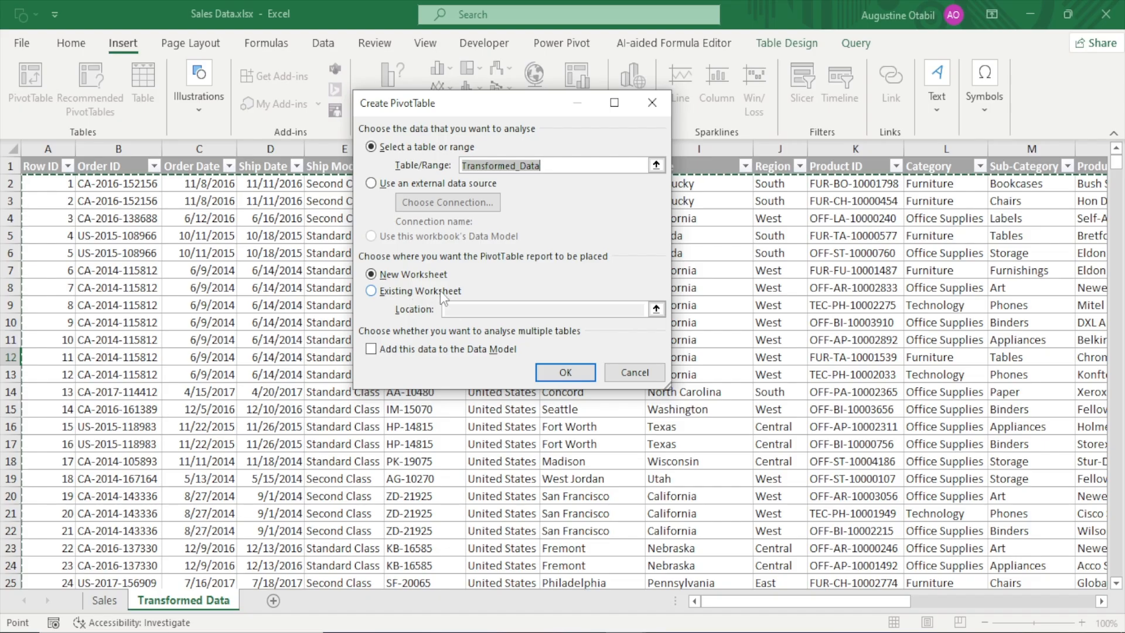
pyautogui.click(370, 292)
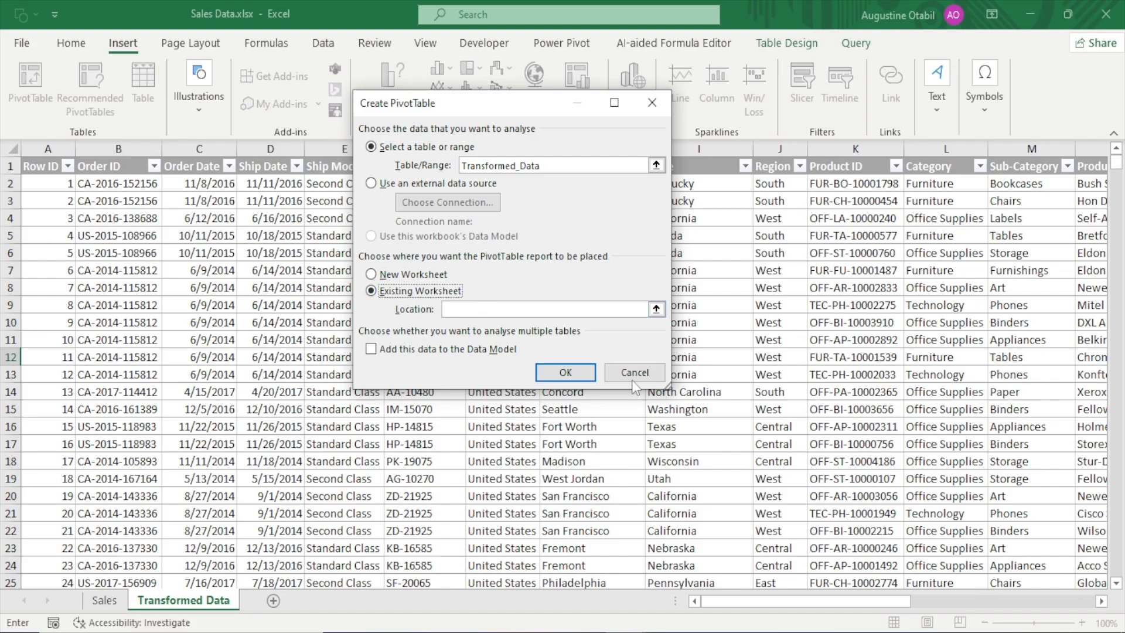
pyautogui.moveTo(806, 596); pyautogui.dragTo(1016, 591)
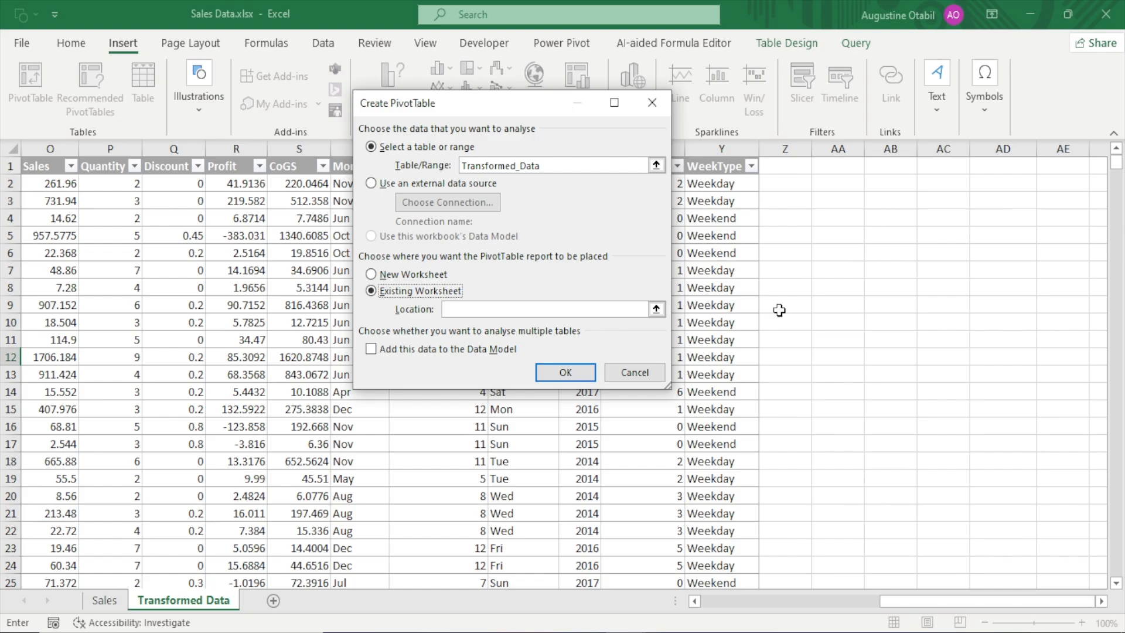
pyautogui.moveTo(905, 603); pyautogui.dragTo(715, 613)
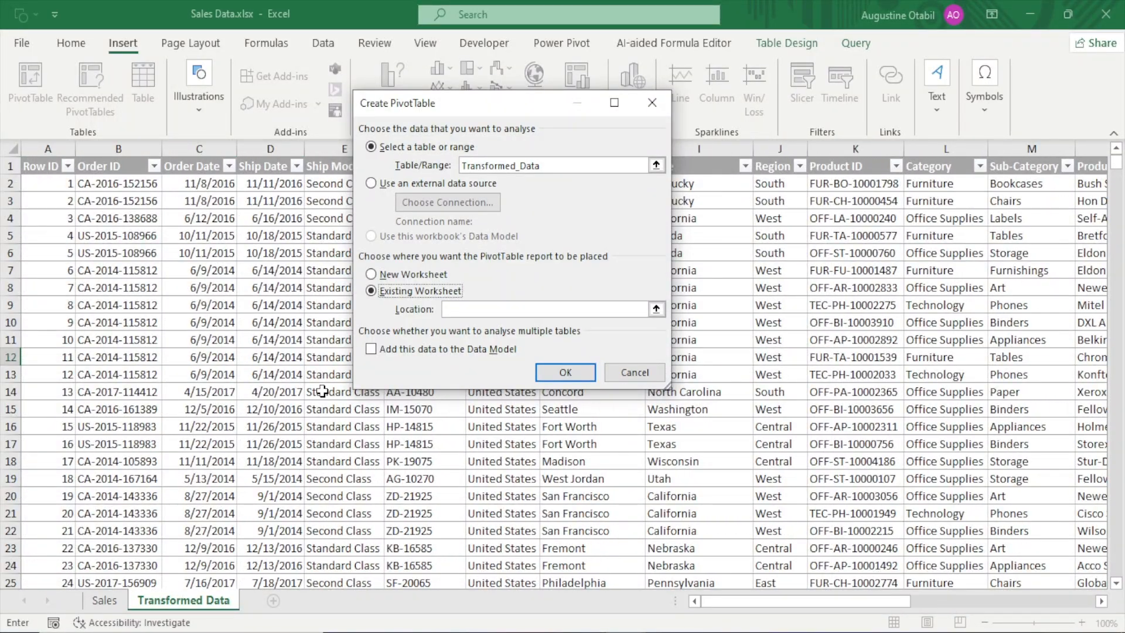
# Create the PivotTable on a new worksheet
pyautogui.click(371, 275)
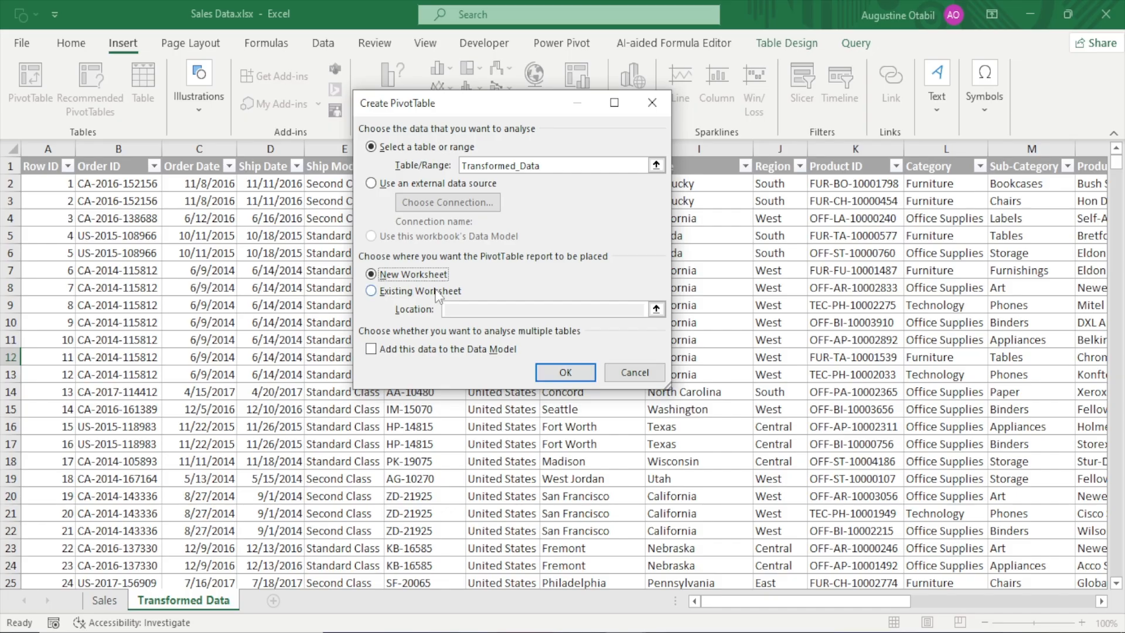
pyautogui.click(566, 375)
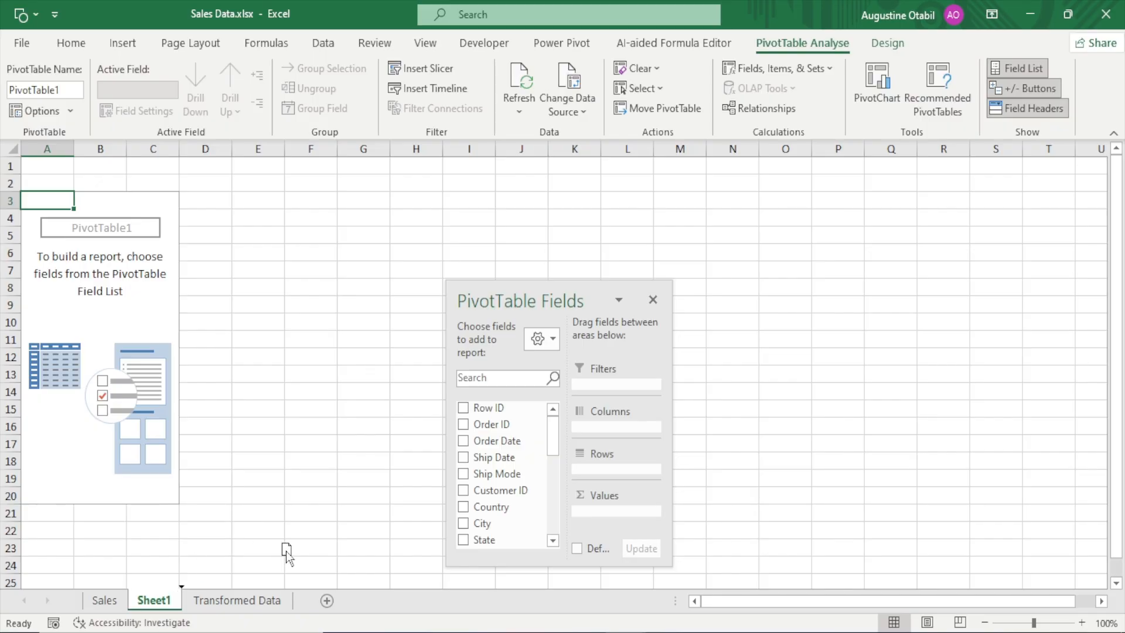
# Move the new PivotTable sheet after Transformed Data and rename it Analysis
pyautogui.moveTo(304, 592); pyautogui.dragTo(301, 602)
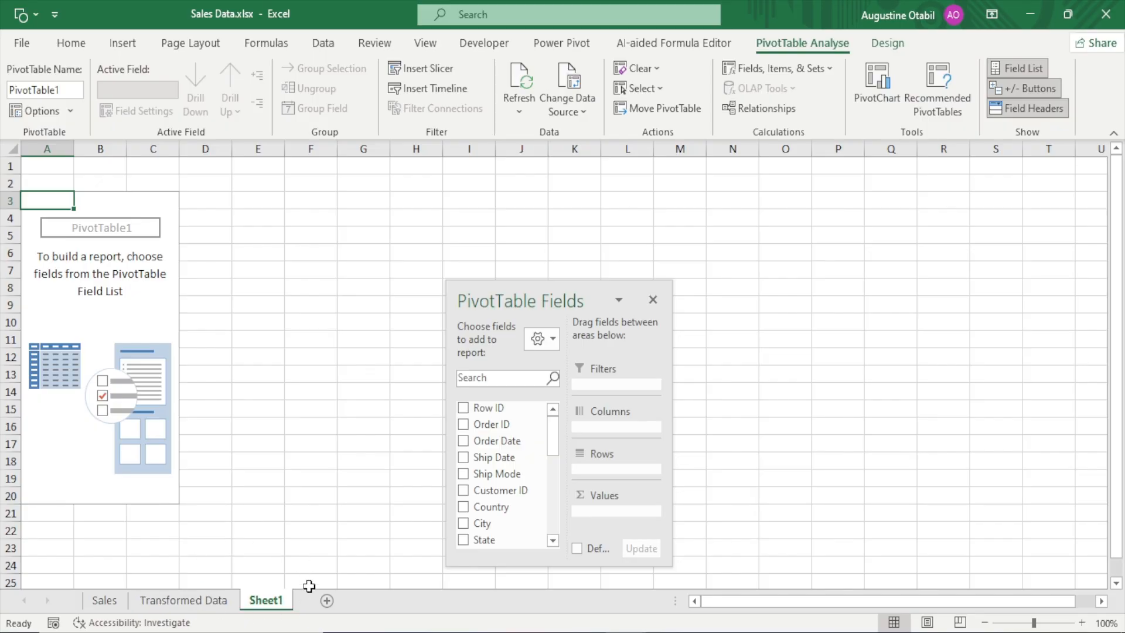
pyautogui.doubleClick(276, 600)
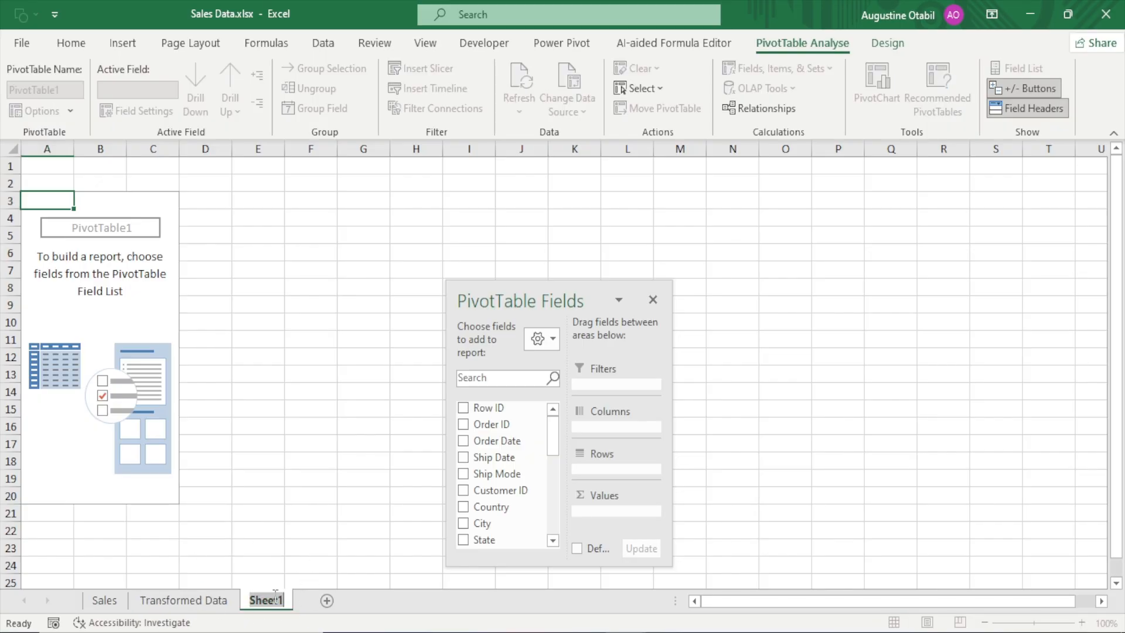
pyautogui.write('Analysis')
pyautogui.press('Return')
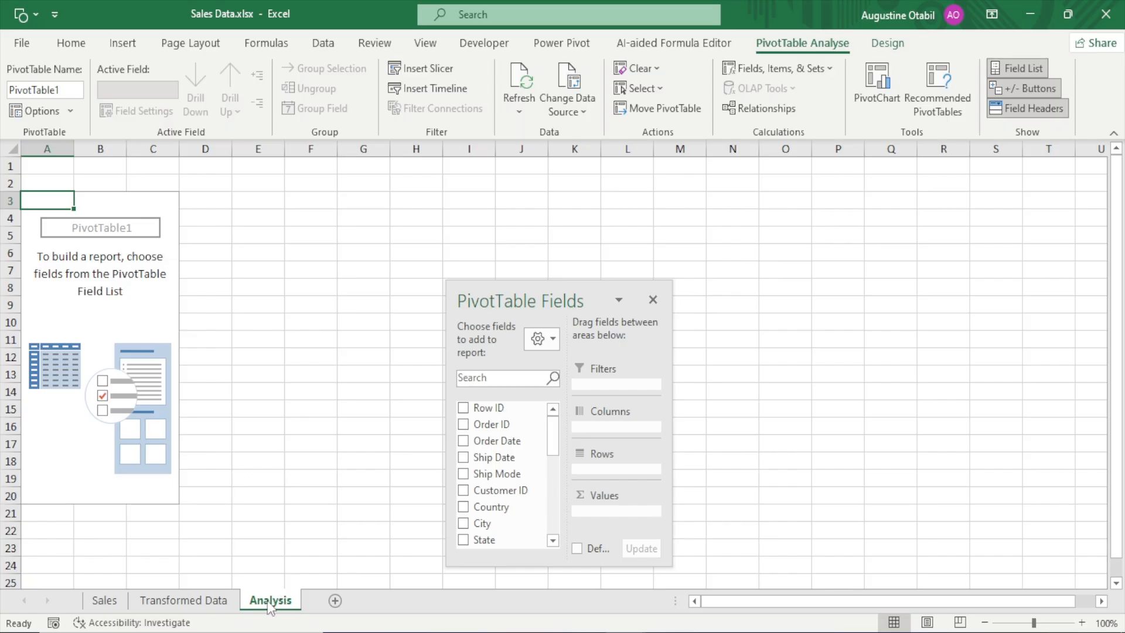
pyautogui.click(104, 603)
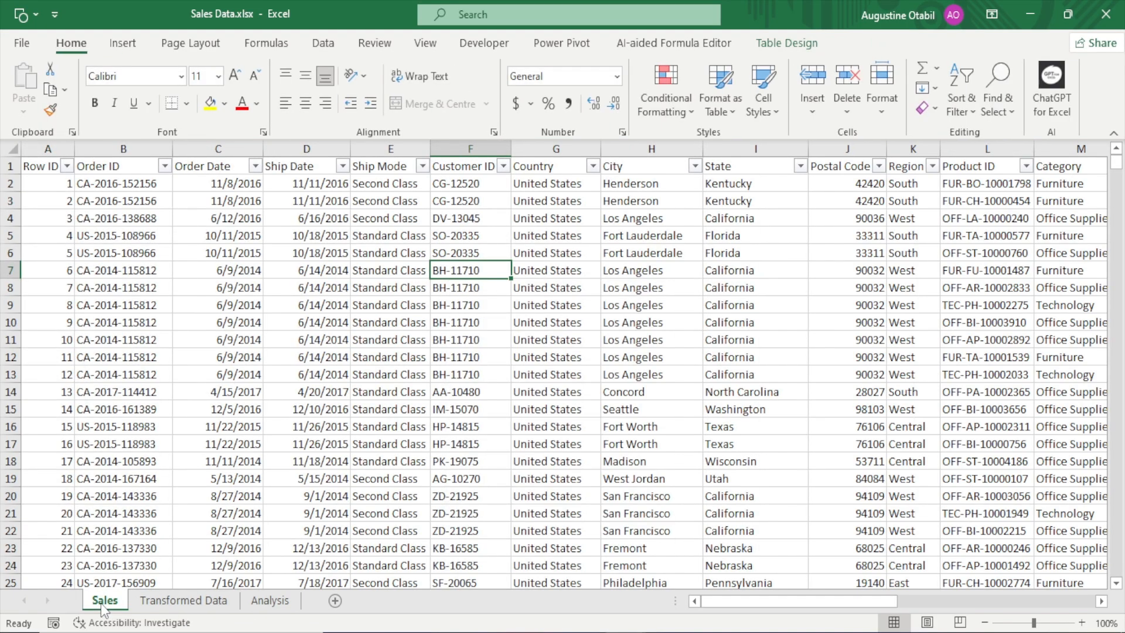
pyautogui.click(207, 602)
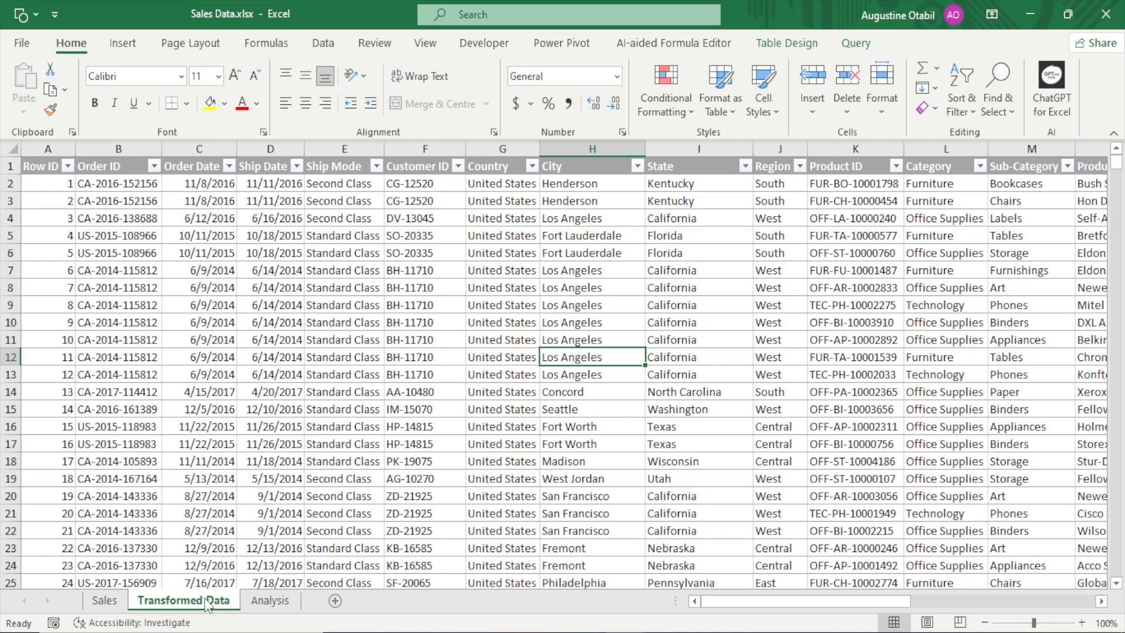
pyautogui.click(270, 601)
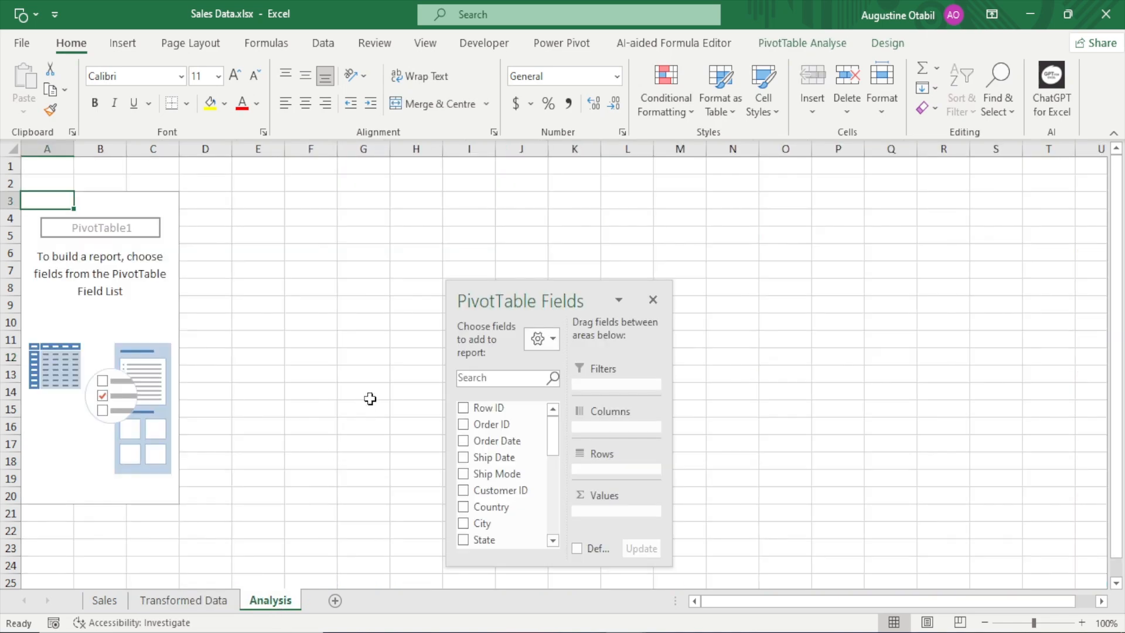
# Insert two empty columns before the PivotTable on the Analysis sheet
pyautogui.click(45, 148)
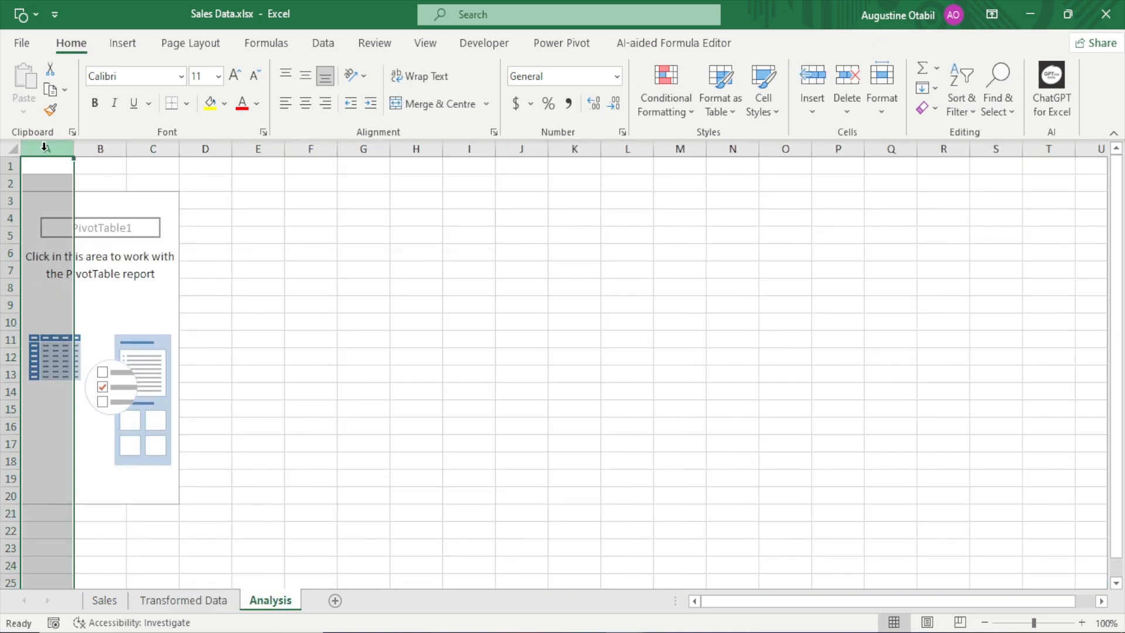
pyautogui.hotkey('ctrl', 'shift', '+')
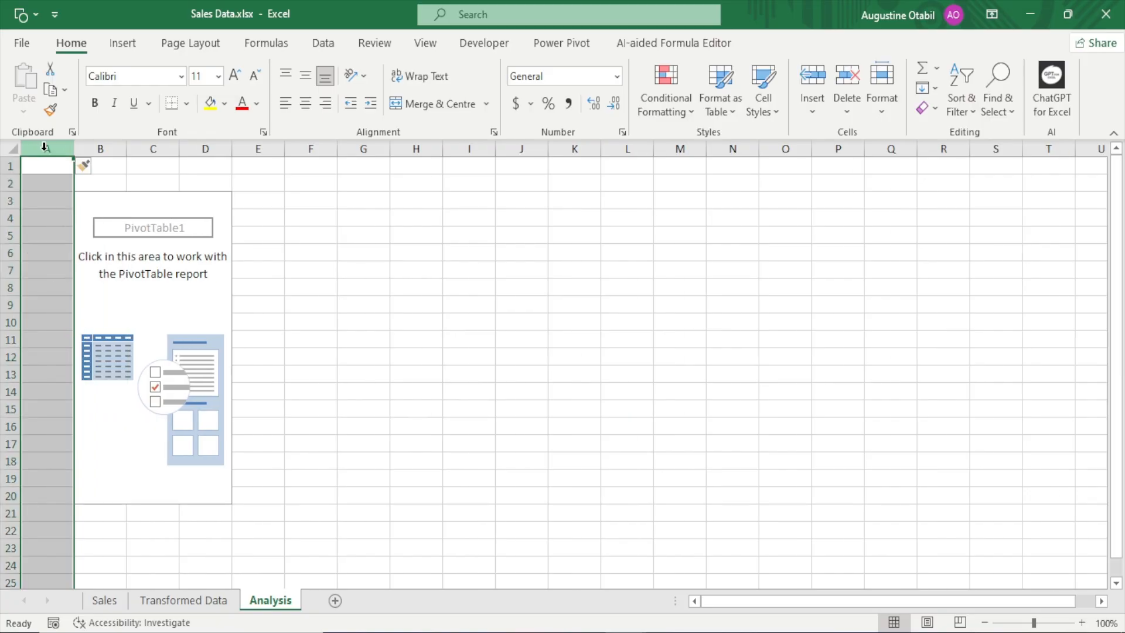
pyautogui.hotkey('ctrl', 'shift', '+')
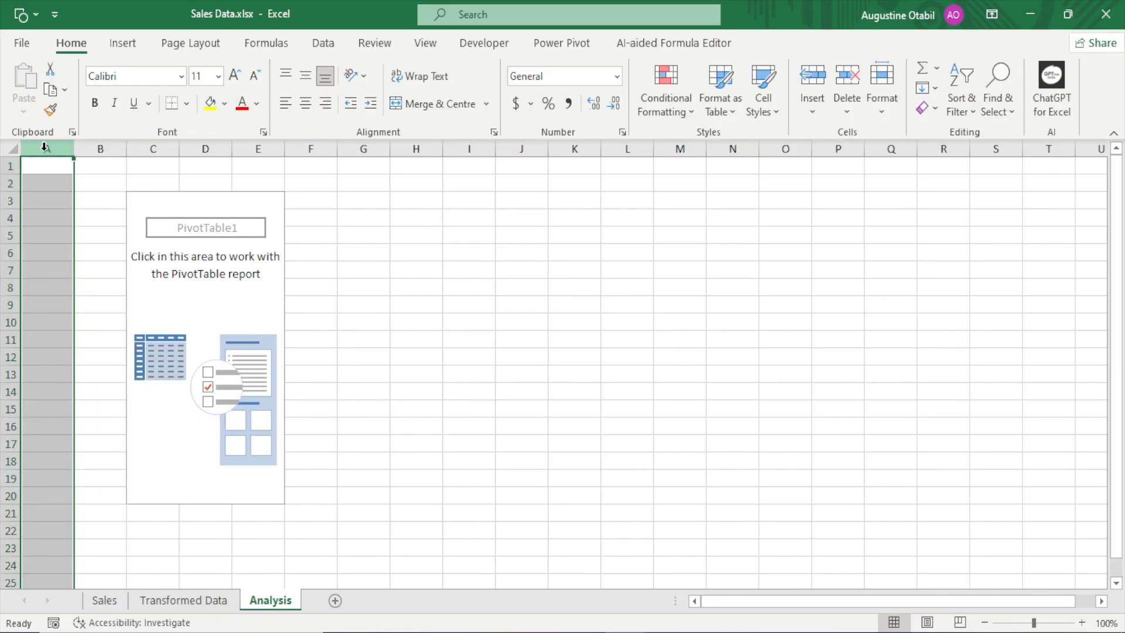
pyautogui.click(88, 205)
pyautogui.moveTo(69, 200); pyautogui.dragTo(103, 195)
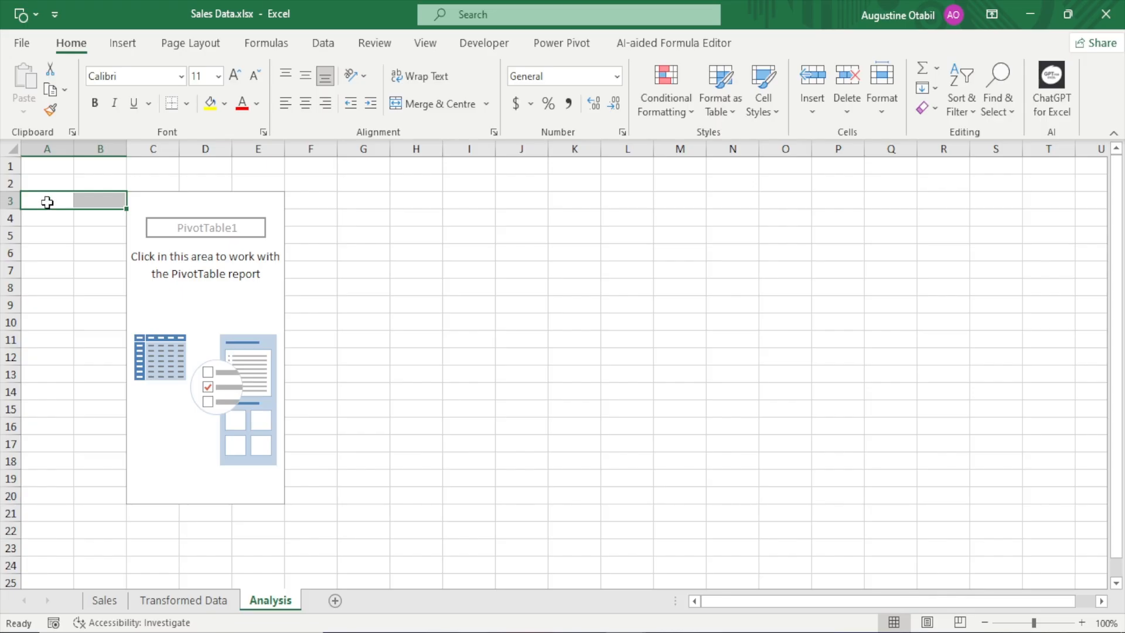
pyautogui.click(42, 147)
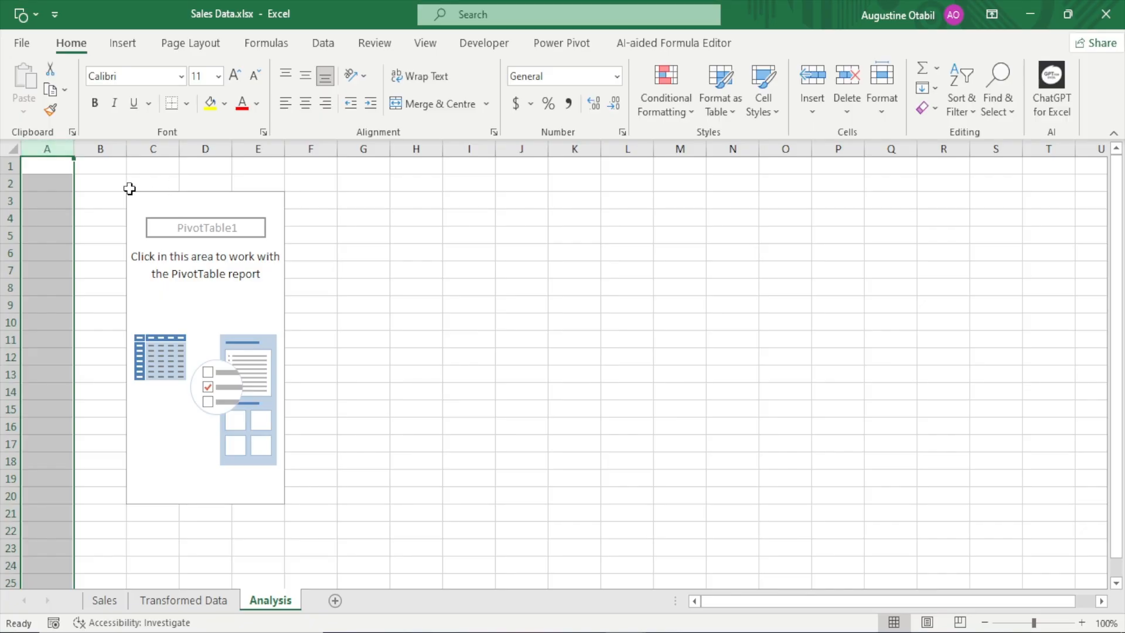
# Check how the field list responds when cells inside and outside the PivotTable are selected
pyautogui.click(148, 201)
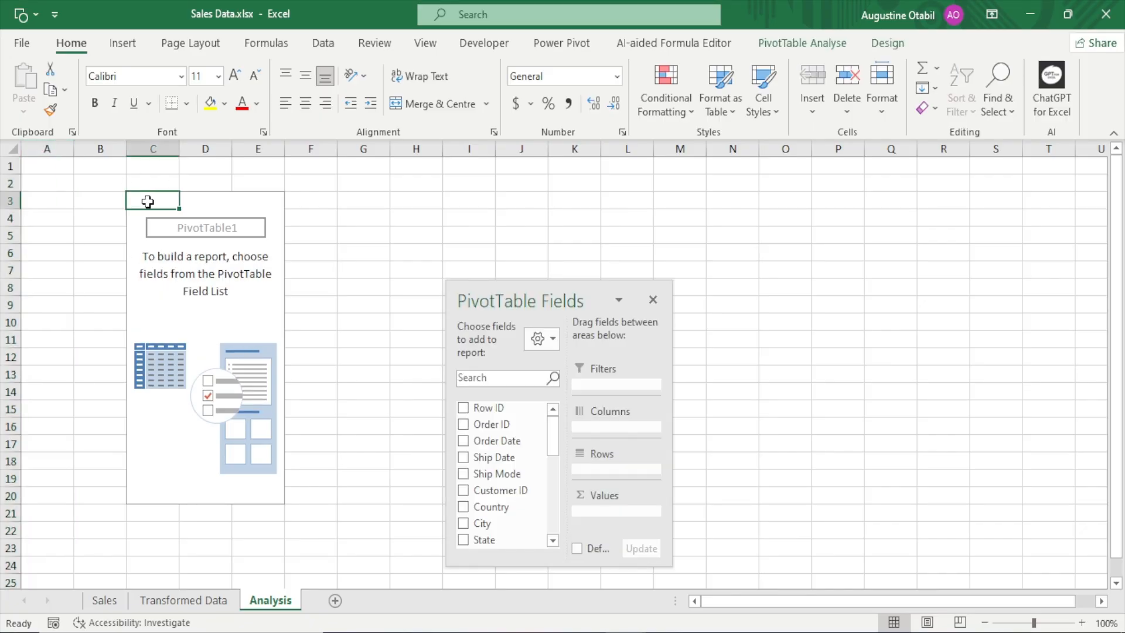
pyautogui.click(415, 188)
pyautogui.click(352, 307)
pyautogui.click(603, 308)
pyautogui.click(620, 234)
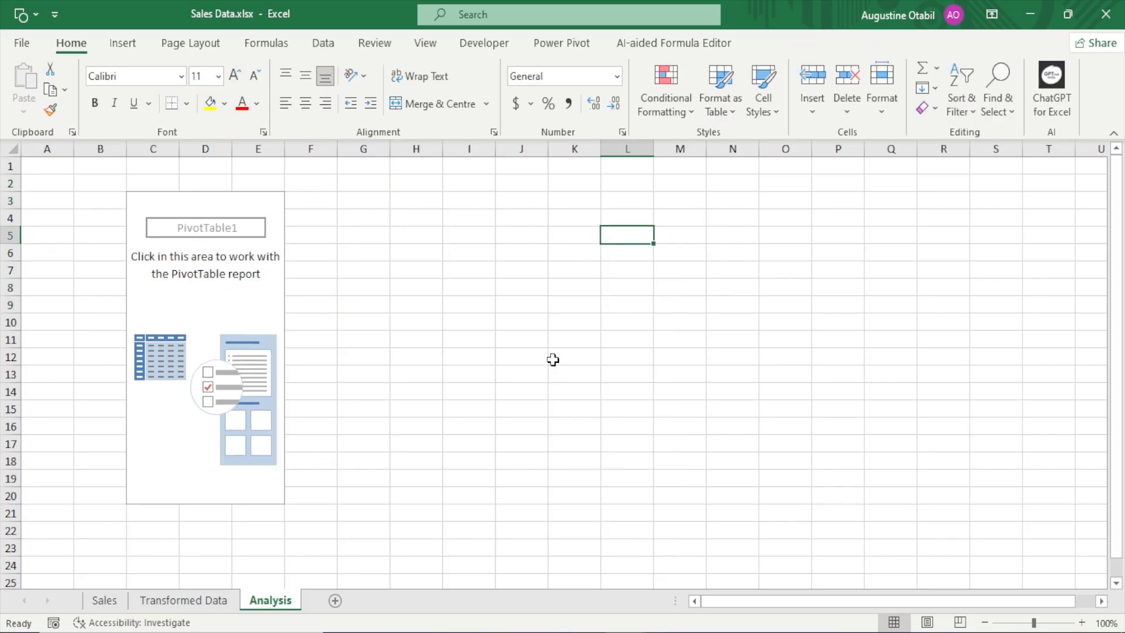
pyautogui.click(553, 359)
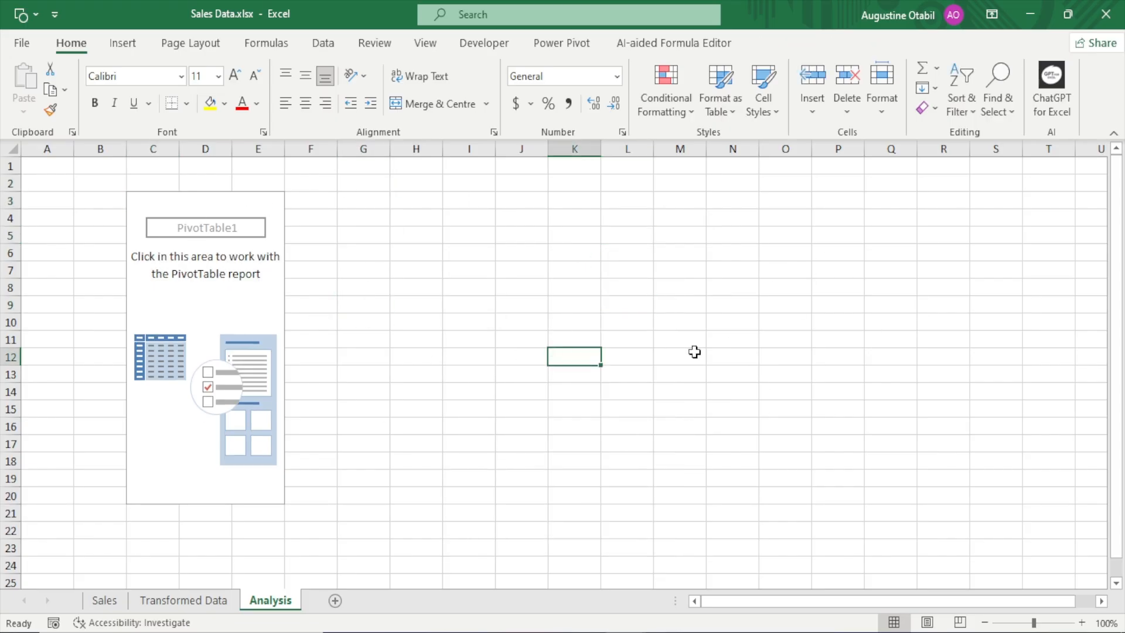
# Dock the PivotTable Fields pane beside the worksheet and set its layout to Fields Section and Areas Section Stacked
pyautogui.click(138, 202)
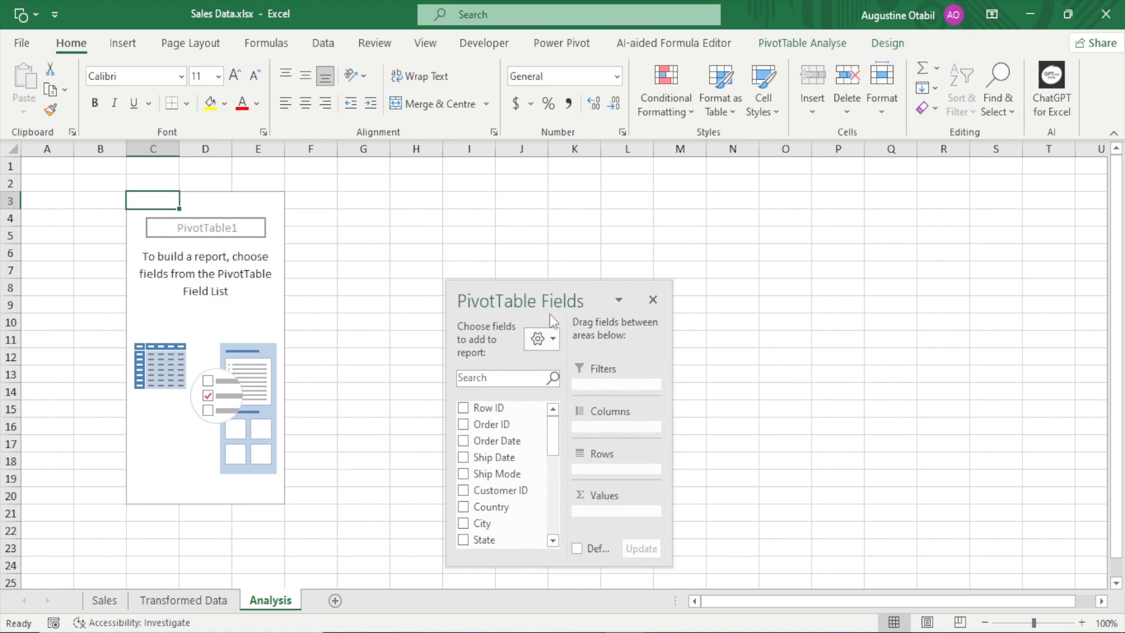
pyautogui.moveTo(553, 310); pyautogui.dragTo(1121, 224)
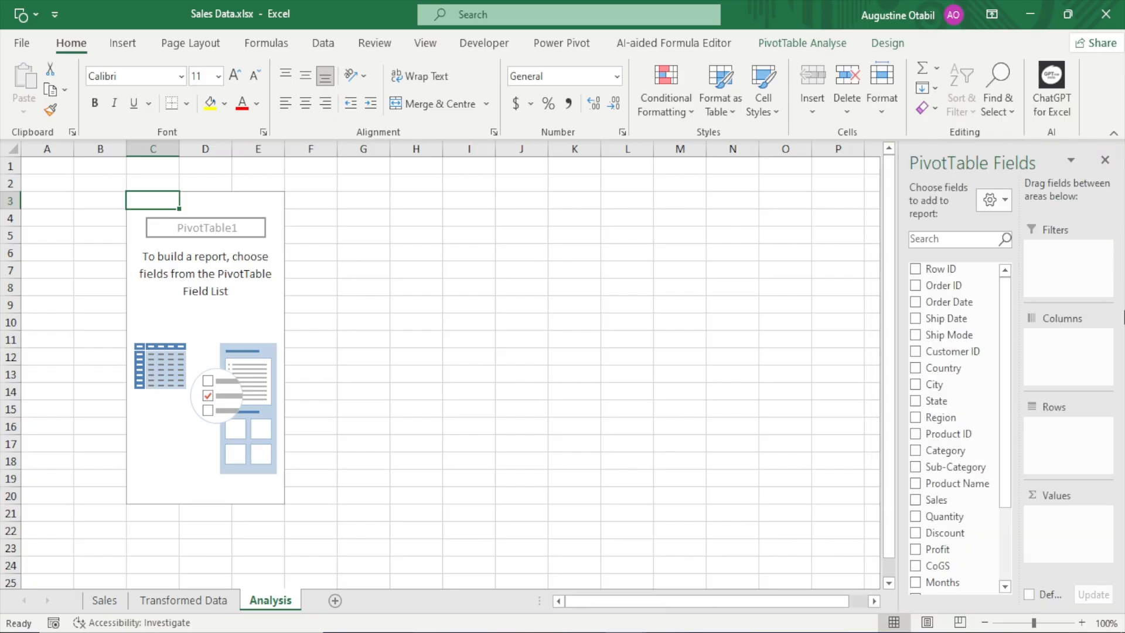
pyautogui.click(996, 201)
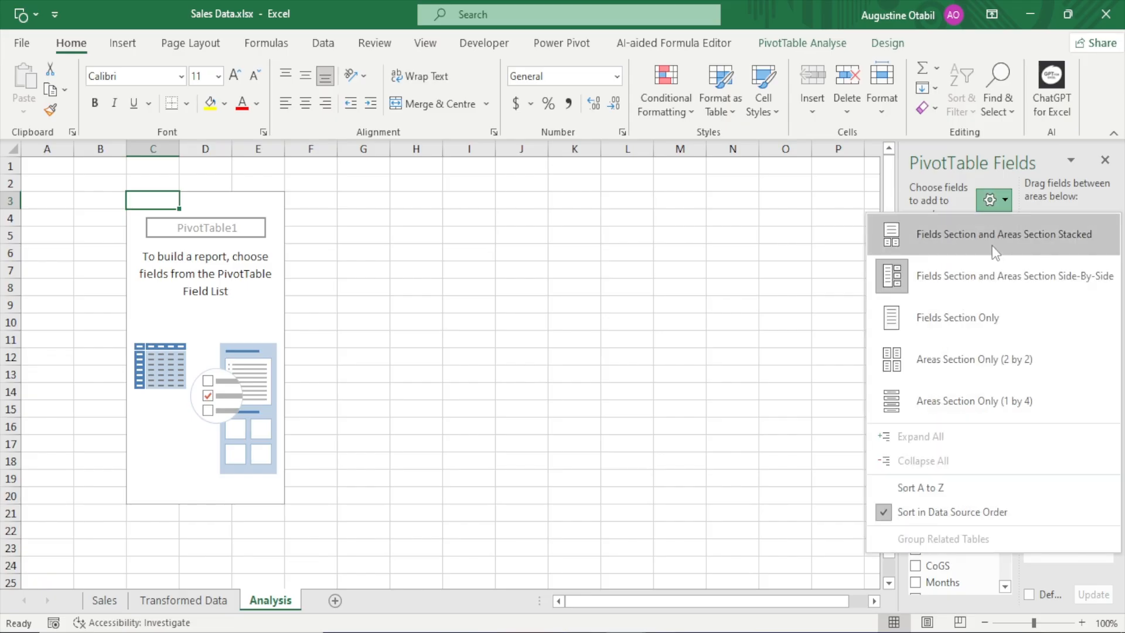
pyautogui.click(992, 246)
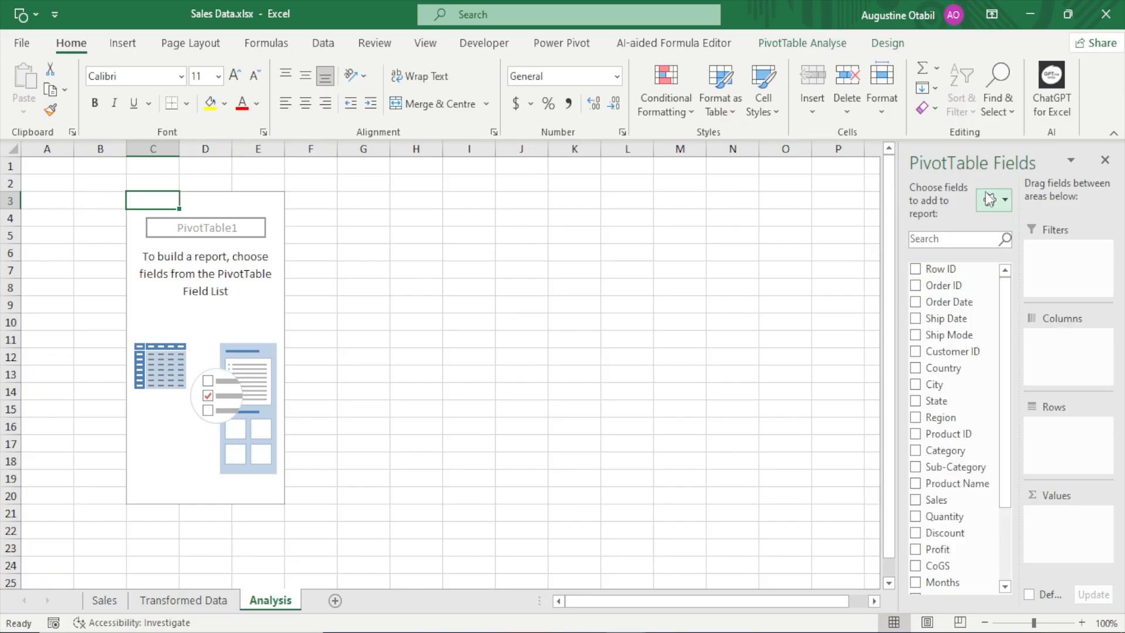
pyautogui.click(989, 201)
pyautogui.click(992, 231)
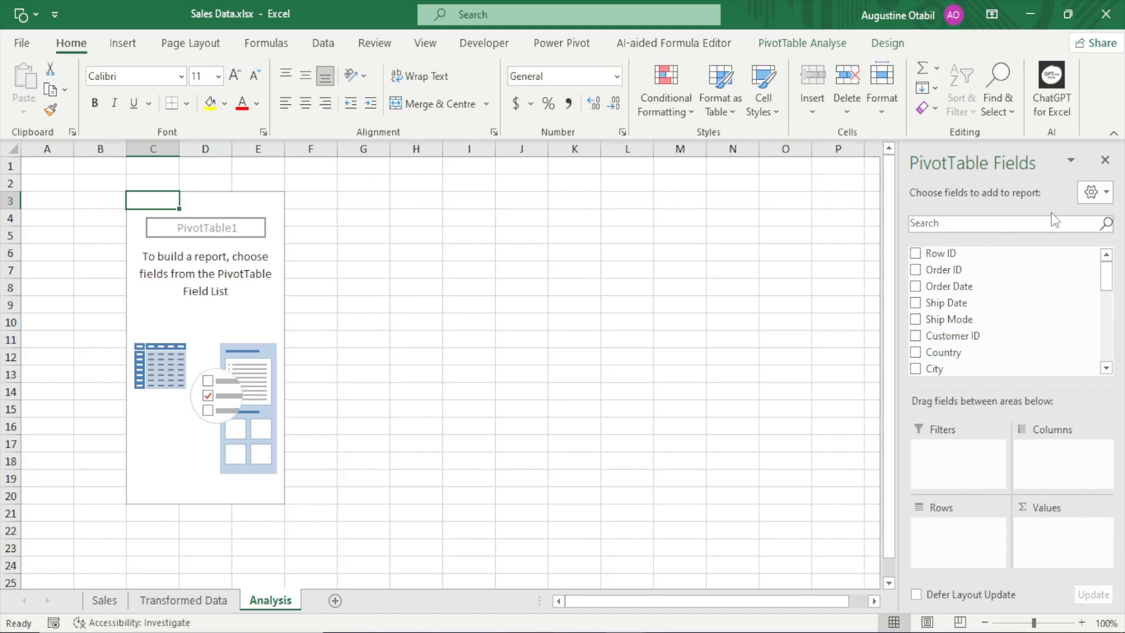
# Undock the PivotTable Fields pane, enlarge it to nearly full height, and set its layout to Fields Section and Areas Section Side-By-Side
pyautogui.moveTo(989, 169); pyautogui.dragTo(976, 25)
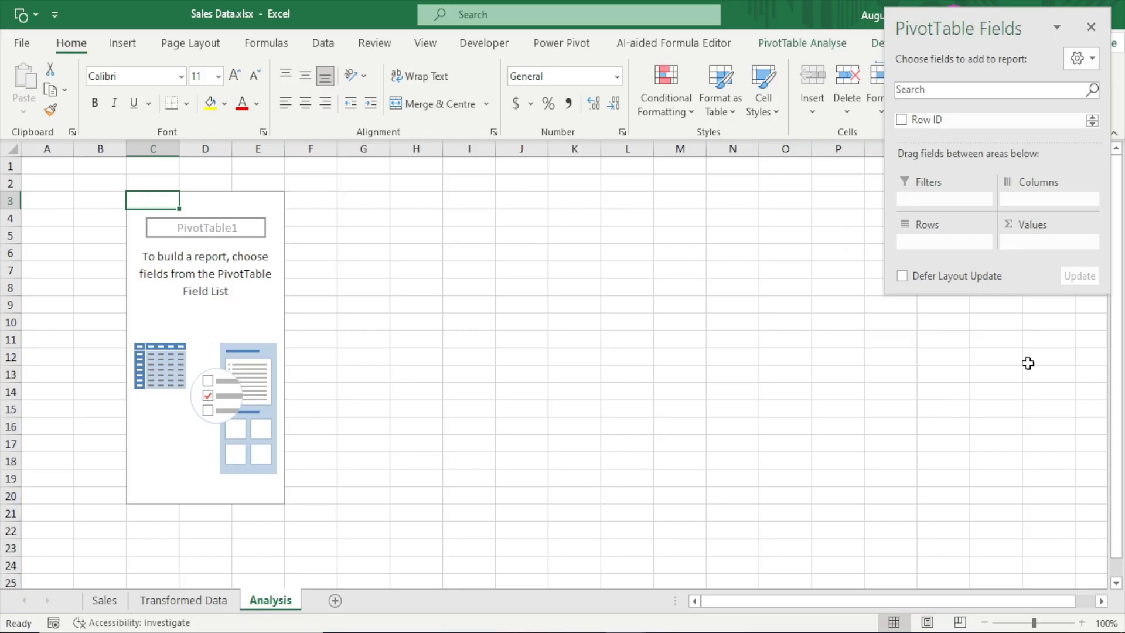
pyautogui.moveTo(1001, 295); pyautogui.dragTo(1024, 602)
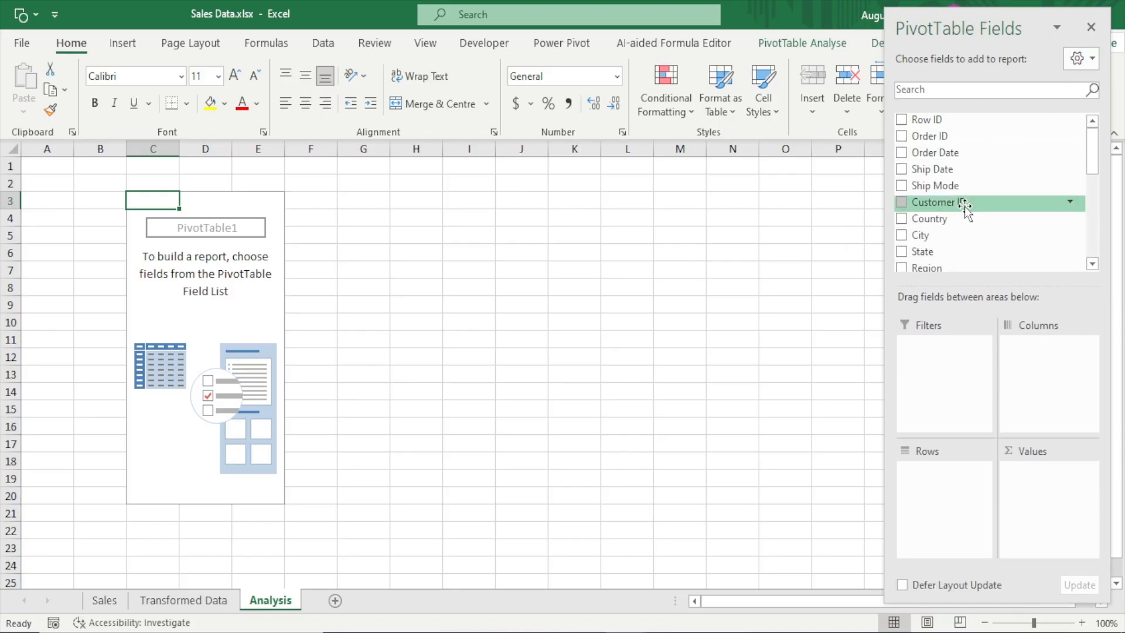
pyautogui.click(1091, 59)
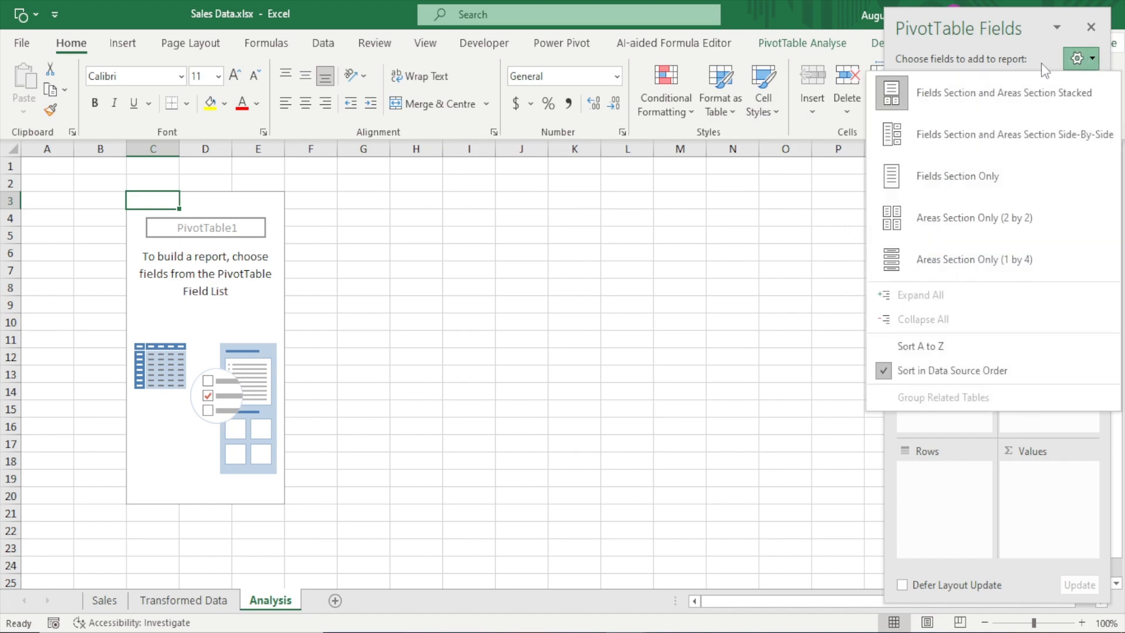
pyautogui.click(937, 140)
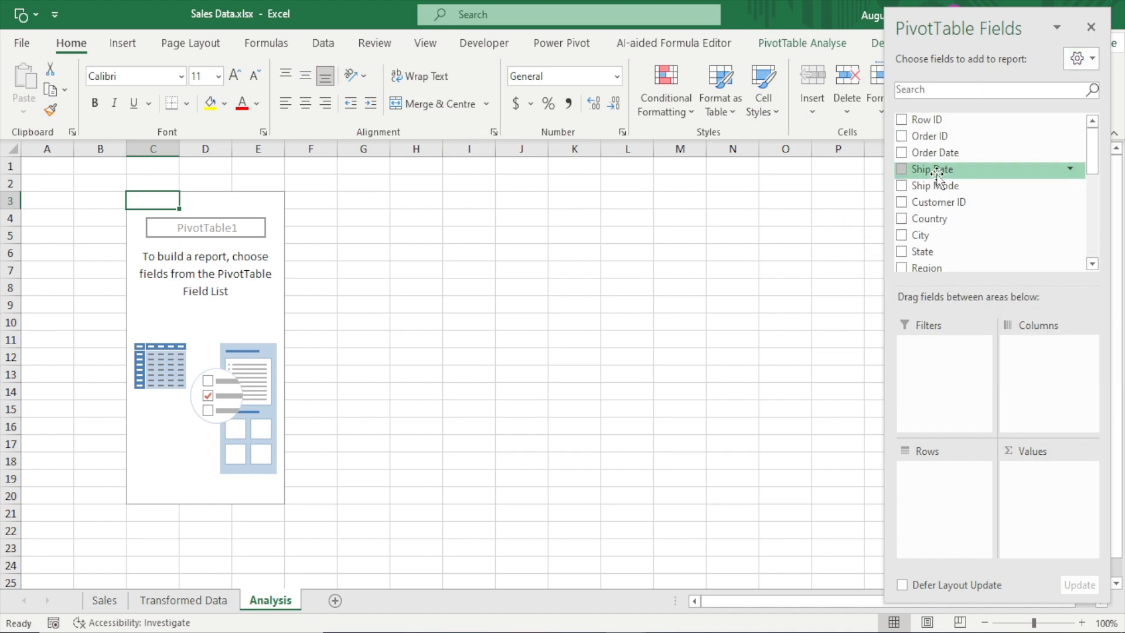
pyautogui.click(1084, 59)
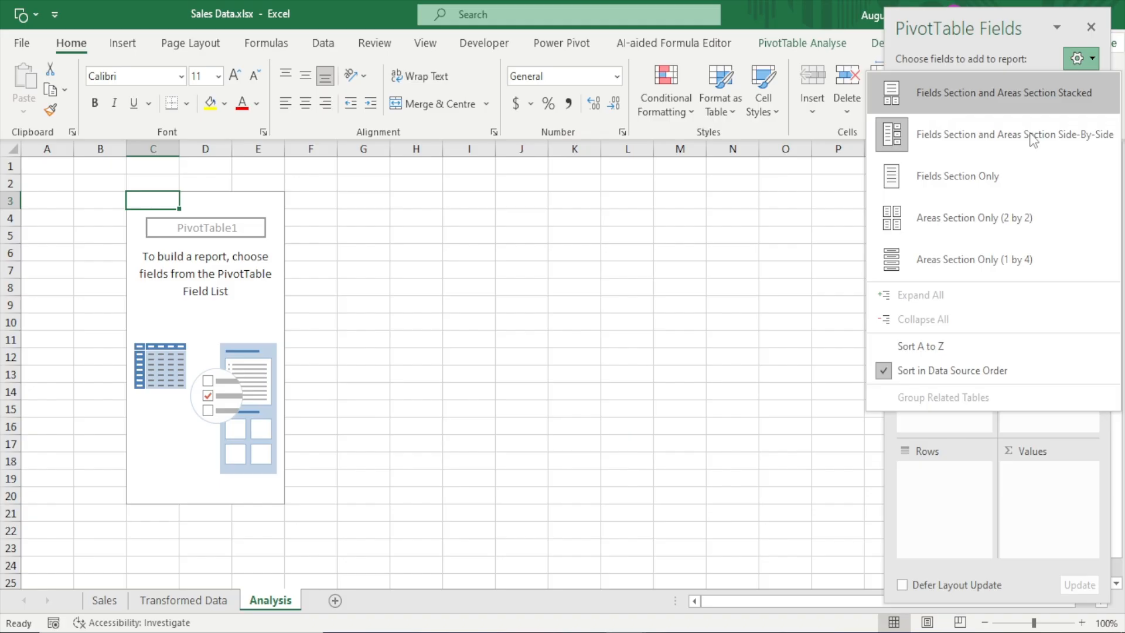
pyautogui.click(944, 146)
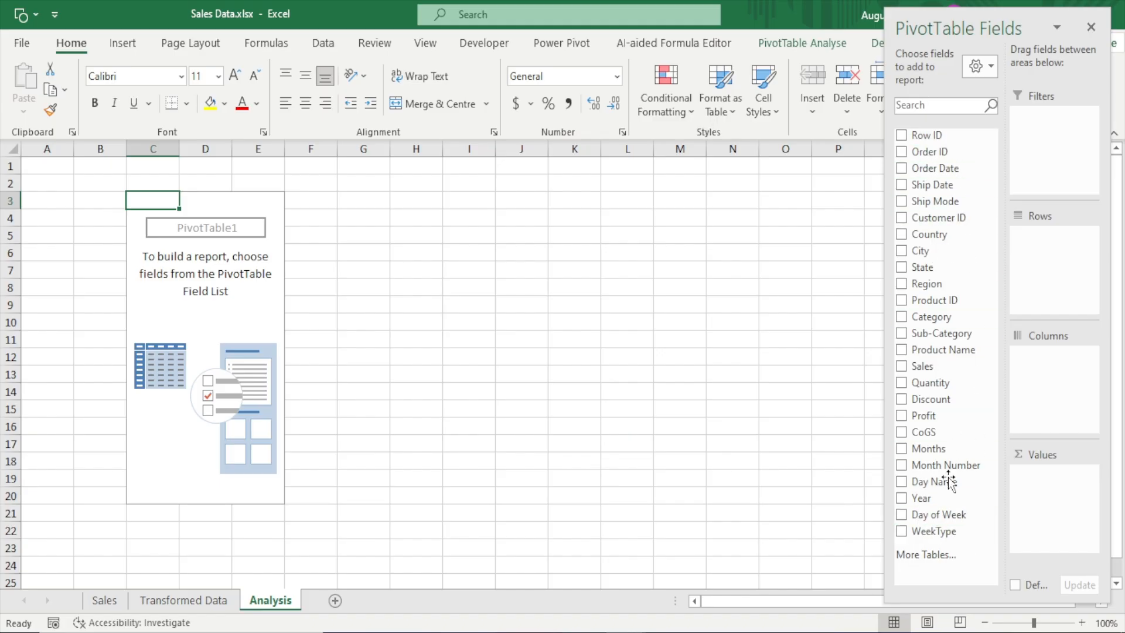
# Compare the column headers on the Transformed Data sheet, from Row ID to WeekType, with the PivotTable field list on the Analysis sheet
pyautogui.click(210, 599)
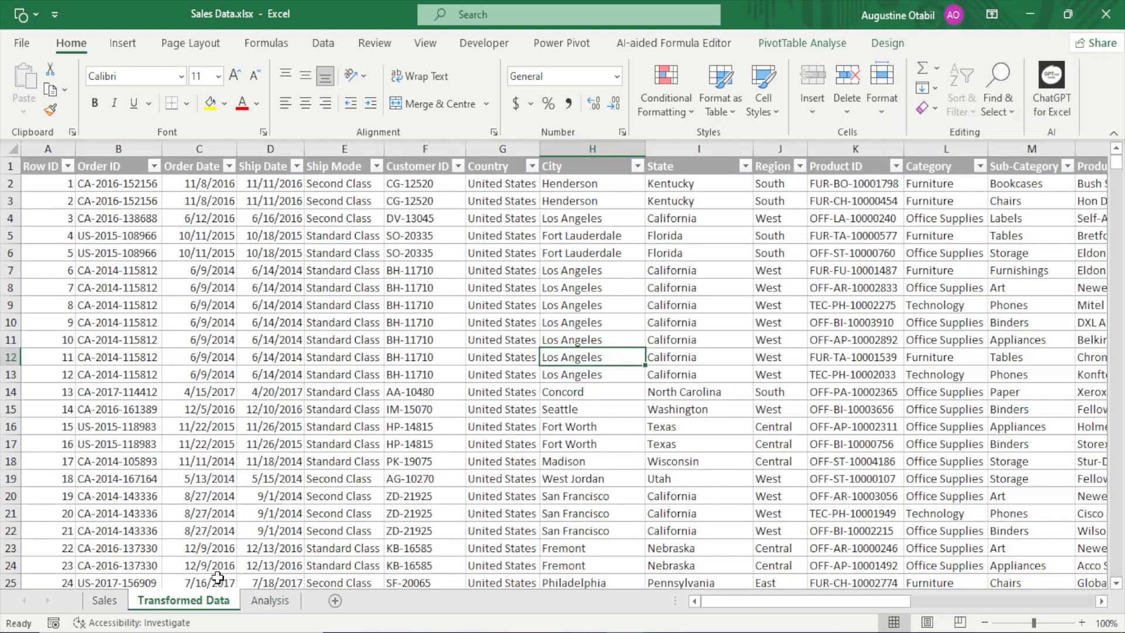
pyautogui.click(41, 167)
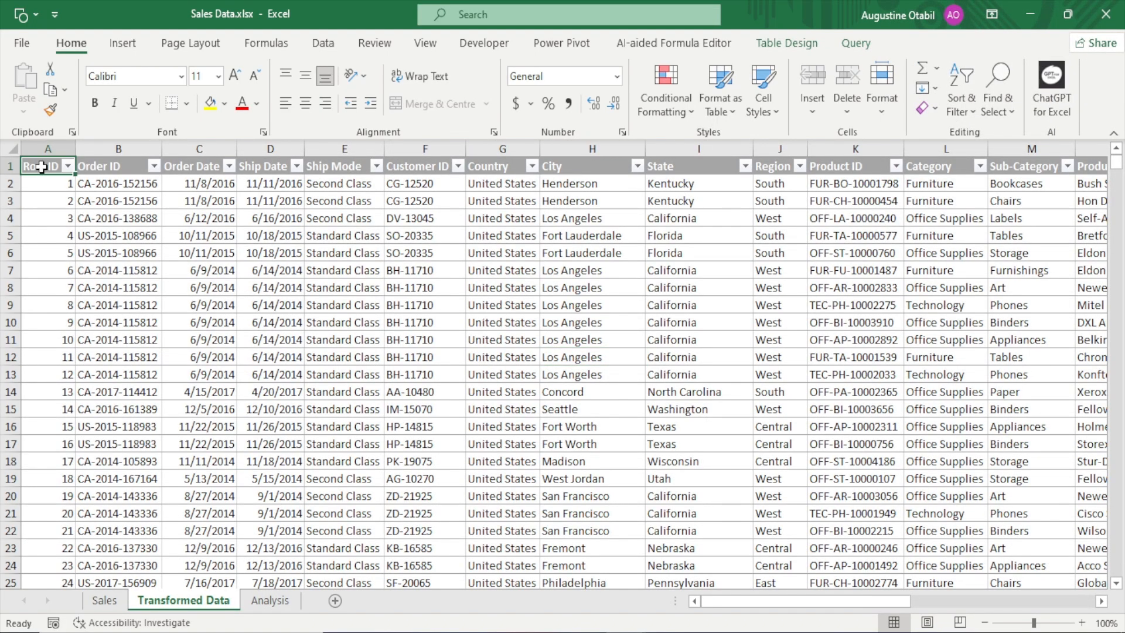
pyautogui.hotkey('ctrl', 'Right')
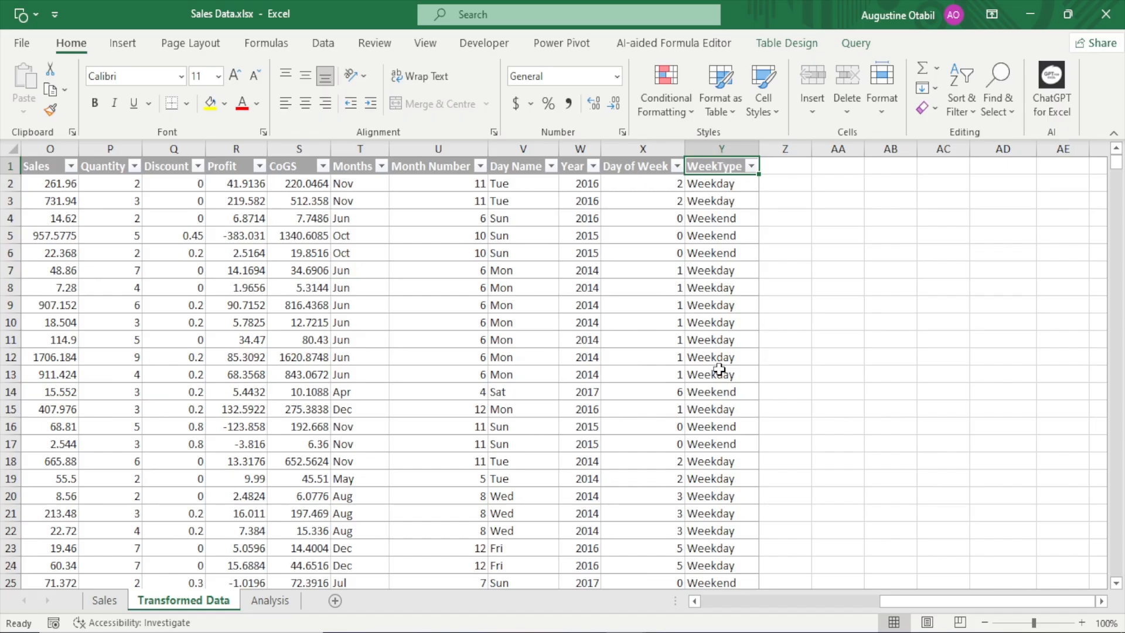
pyautogui.click(268, 600)
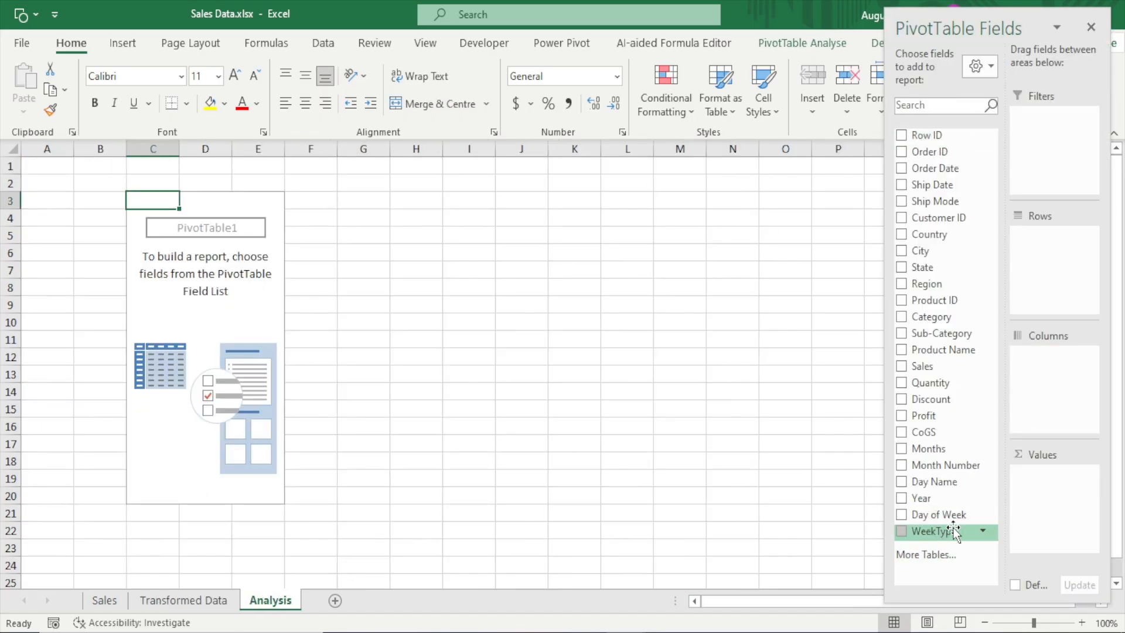
pyautogui.click(225, 600)
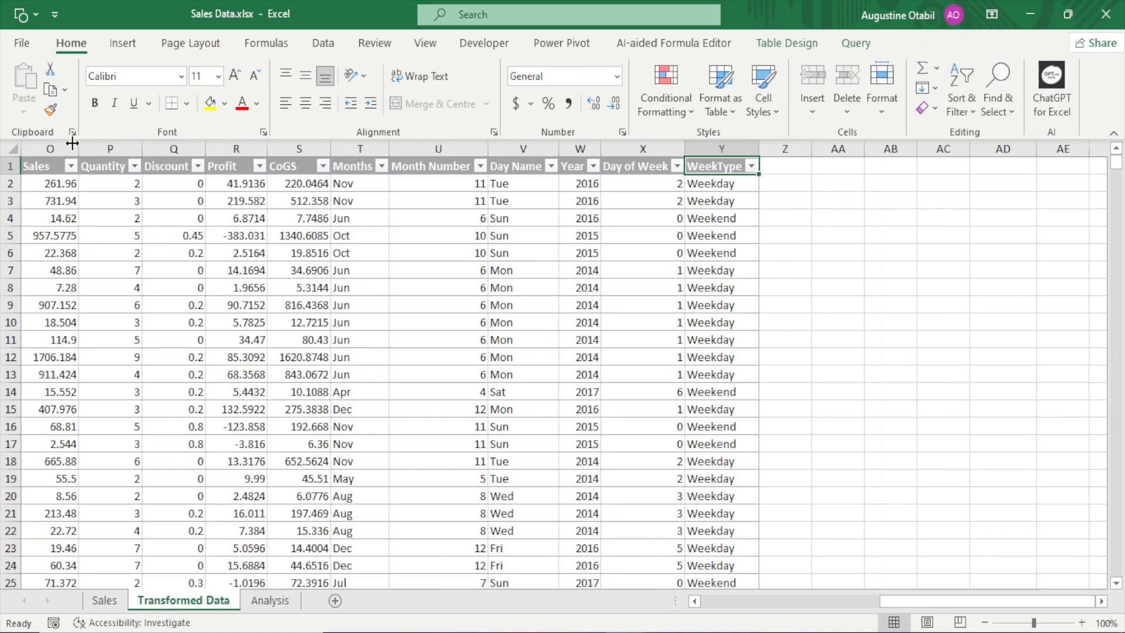
pyautogui.click(287, 603)
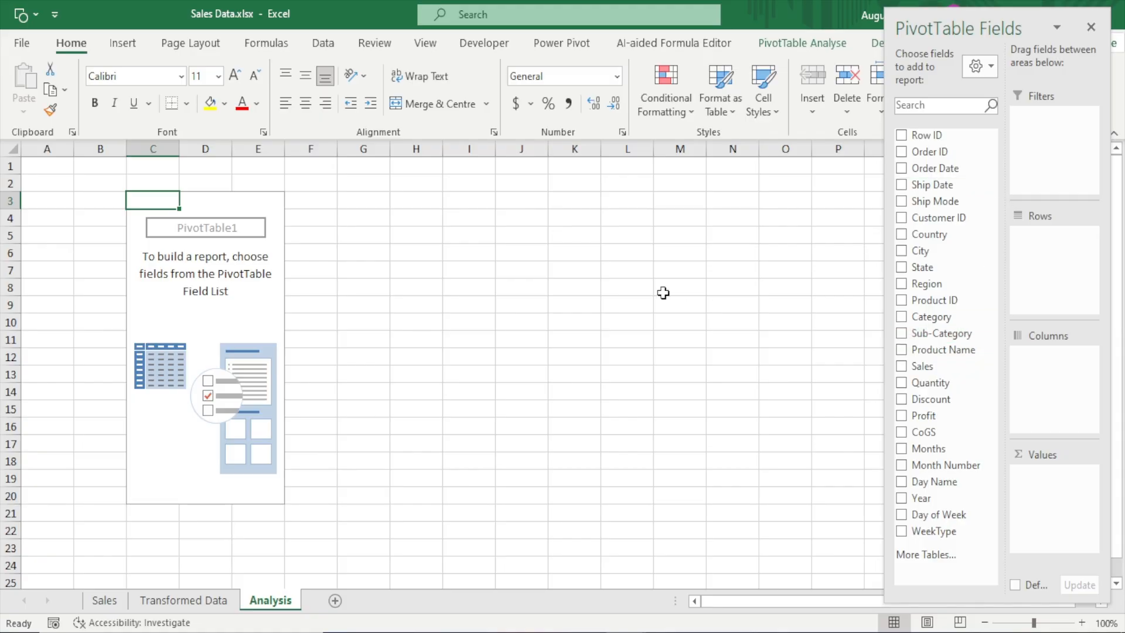
# Close the PivotTable Fields pane and select cells inside the PivotTable to check whether the pane returns
pyautogui.click(1088, 28)
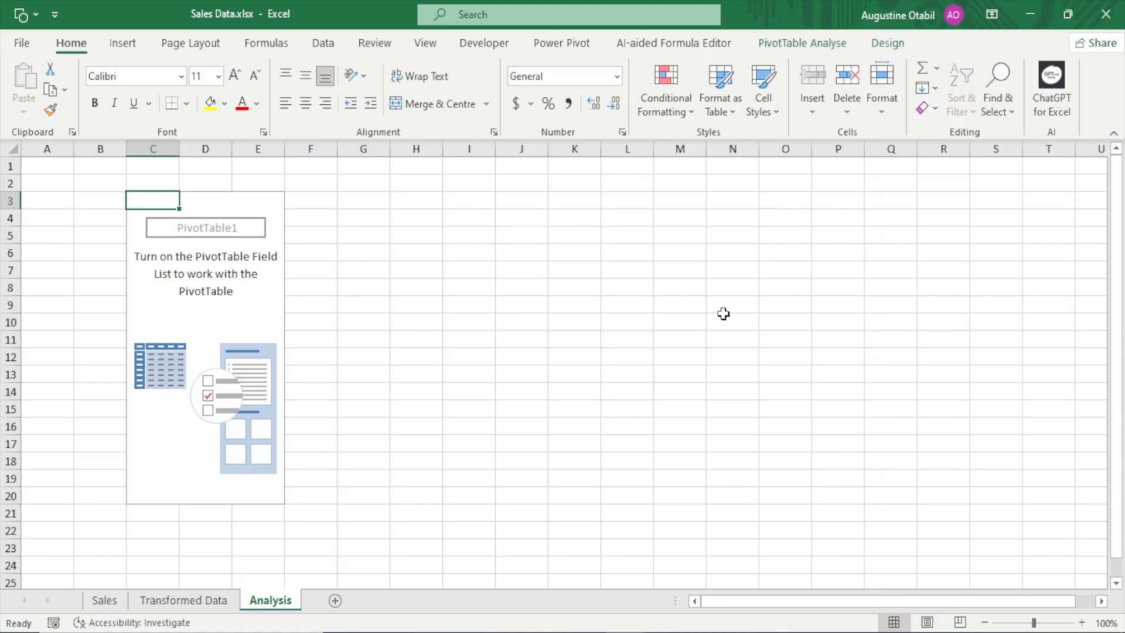
pyautogui.click(196, 199)
pyautogui.click(258, 201)
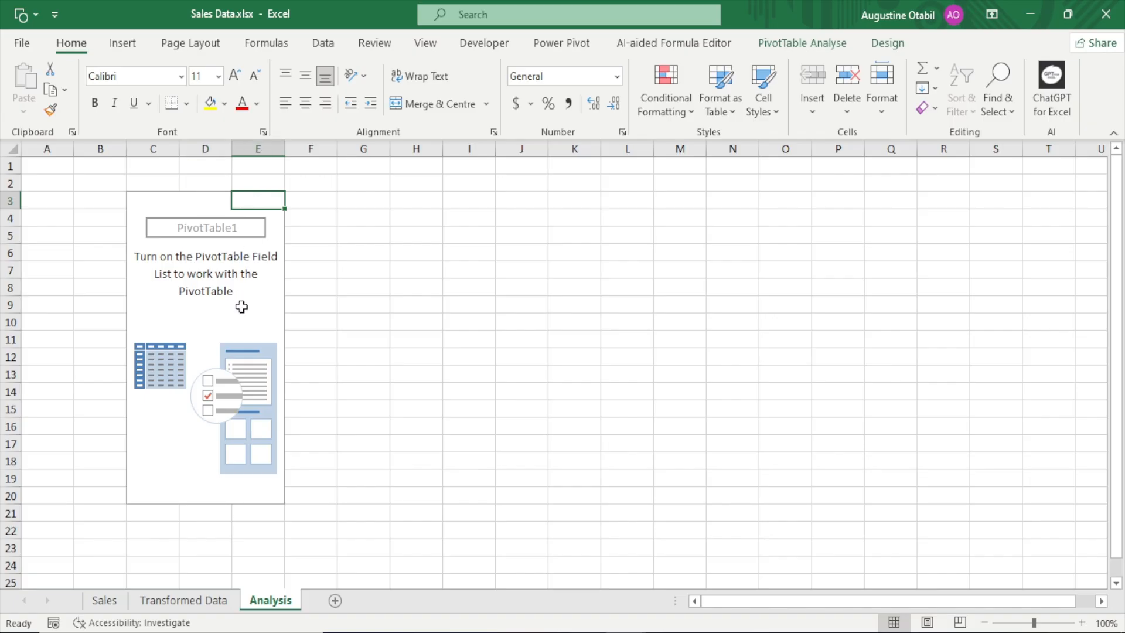
pyautogui.click(241, 306)
pyautogui.click(164, 240)
pyautogui.click(141, 199)
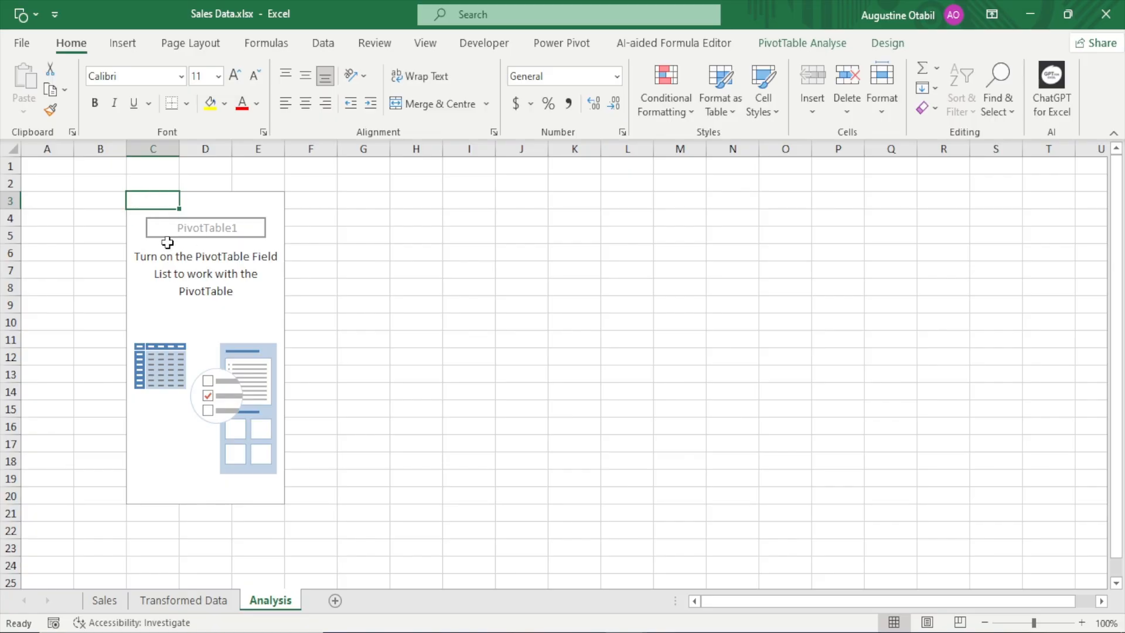
# Look through the PivotTable's analysis and design commands and turn its field list back on
pyautogui.click(804, 46)
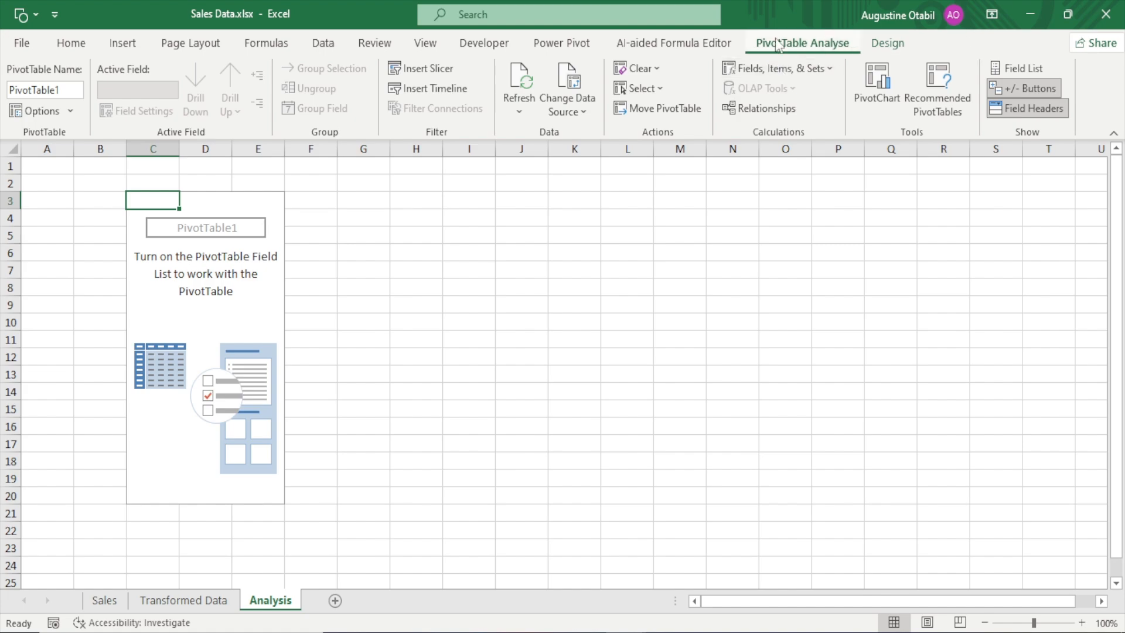
pyautogui.click(878, 51)
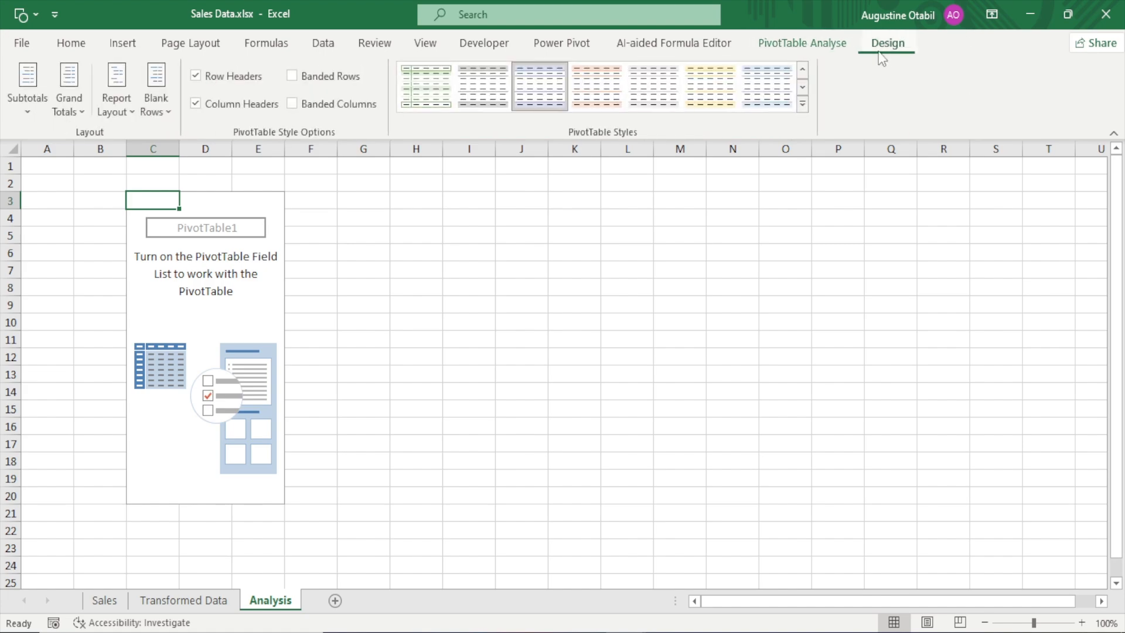
pyautogui.click(800, 47)
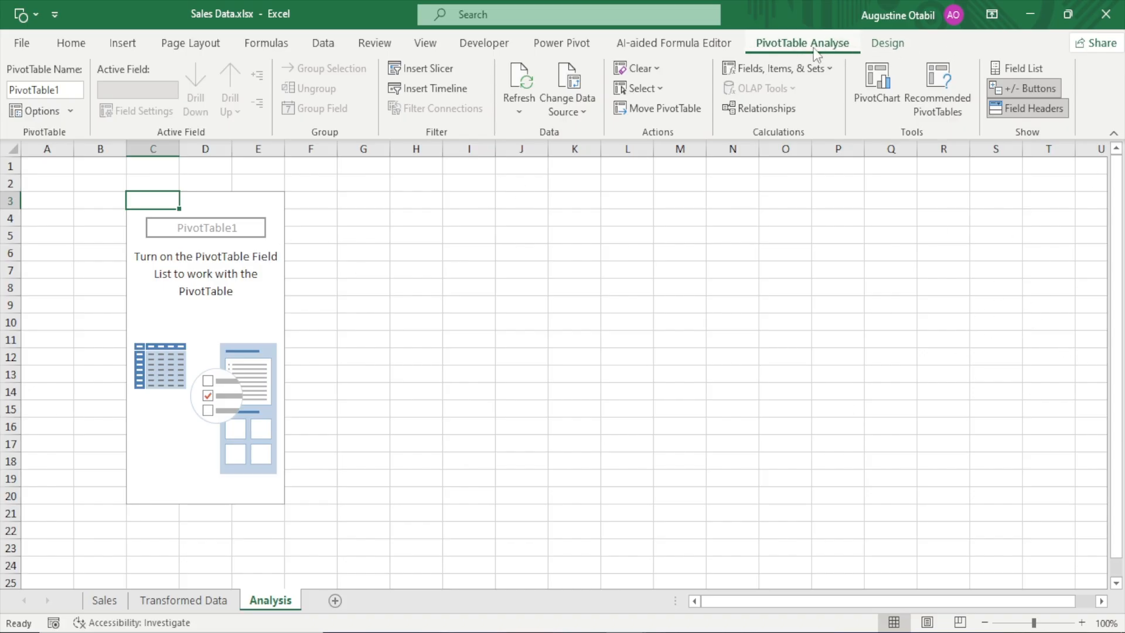
pyautogui.click(1023, 67)
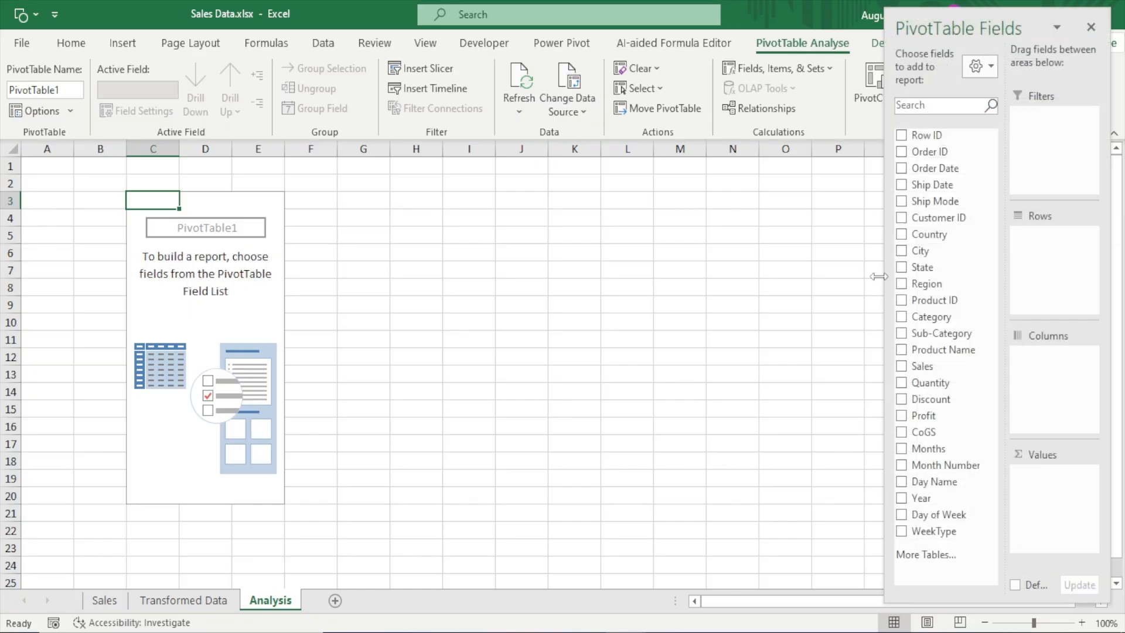
# Close the field list once more and show it again from the PivotTable's first cell, C3
pyautogui.click(1090, 27)
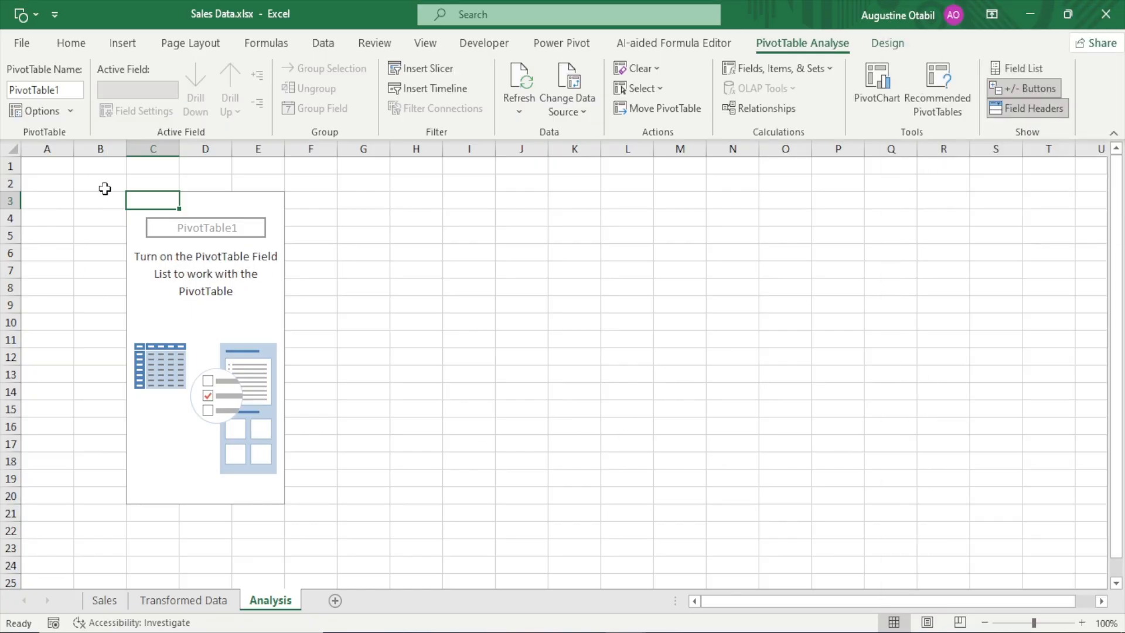
pyautogui.rightClick(151, 204)
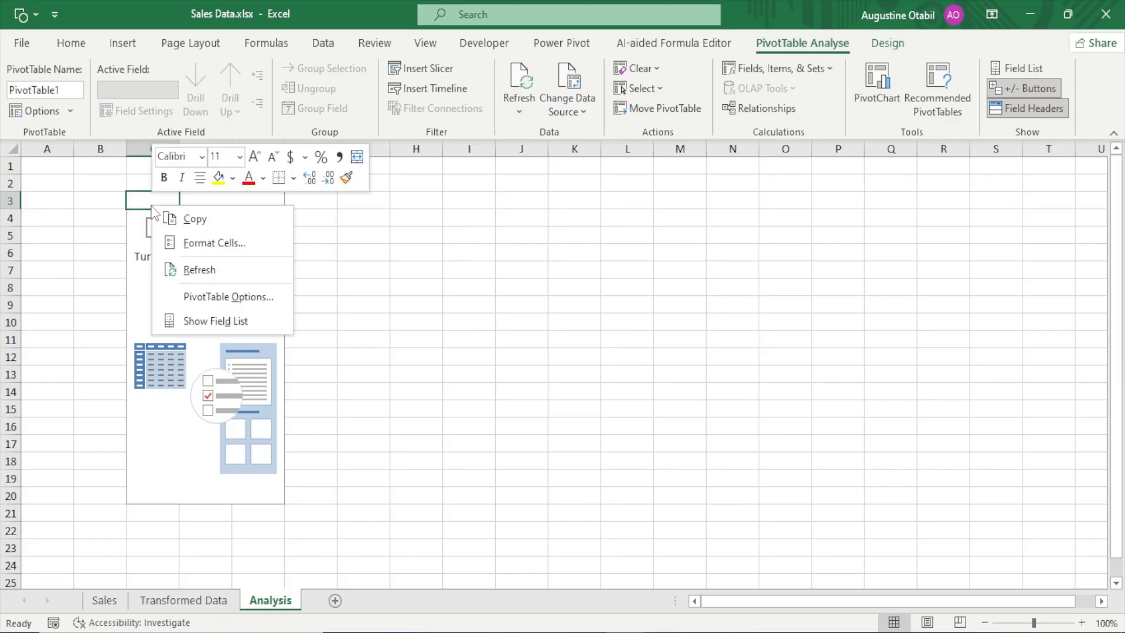
pyautogui.click(228, 323)
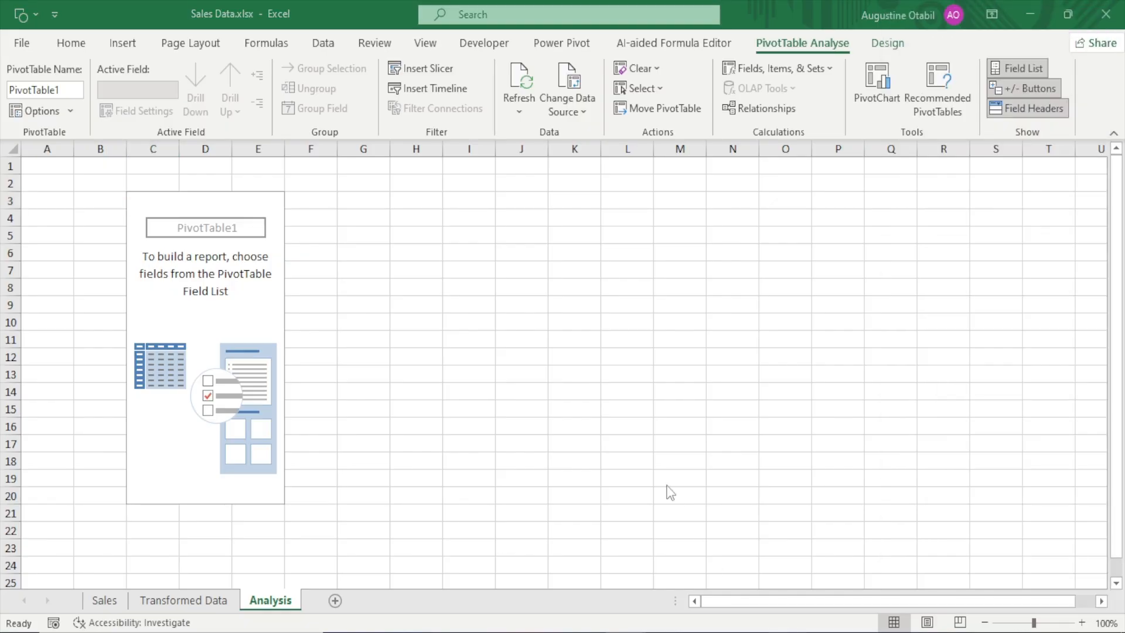
# Switch to the Dashboard Request PDF, read its key areas of focus, and return to the Excel workbook
pyautogui.hotkey('alt', 'Tab')
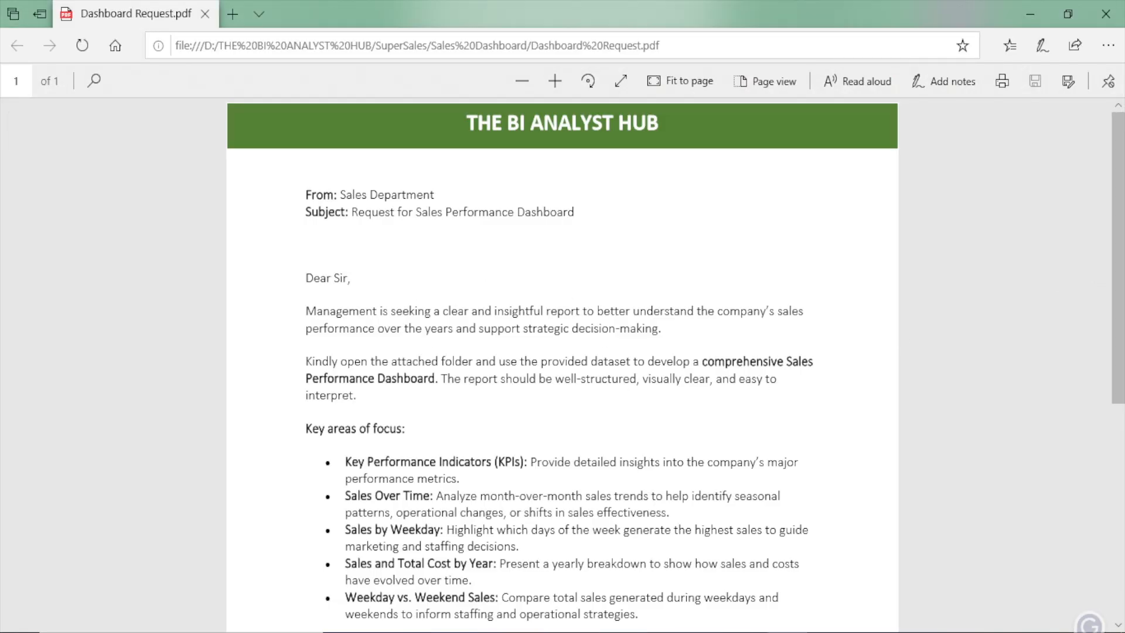
pyautogui.moveTo(1120, 258); pyautogui.dragTo(1117, 425)
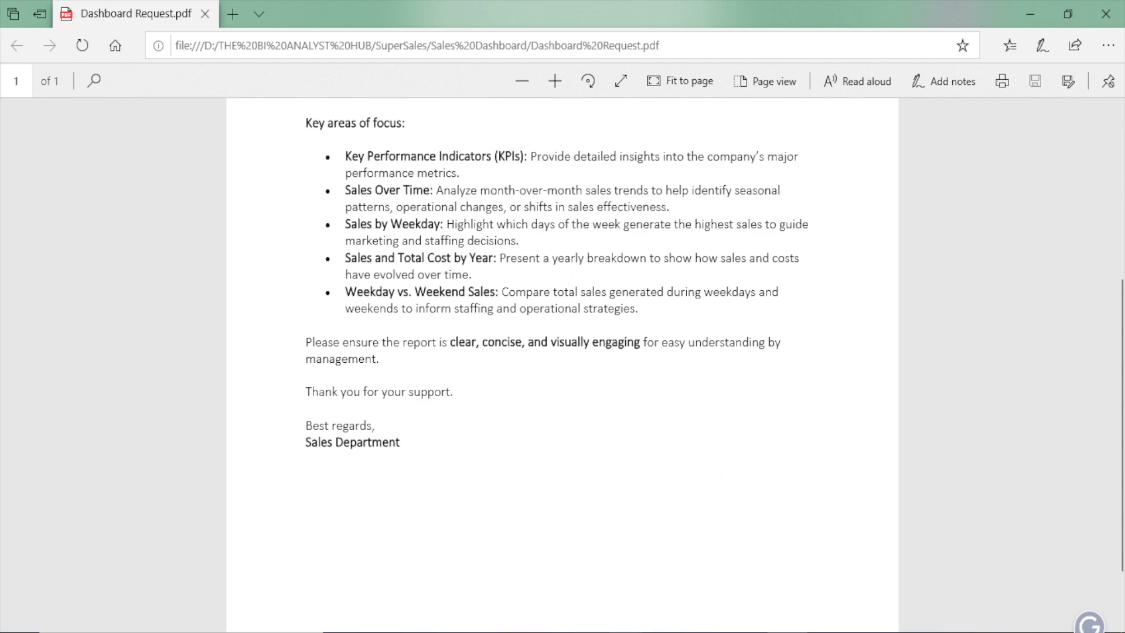
pyautogui.moveTo(617, 630)
pyautogui.click(527, 556)
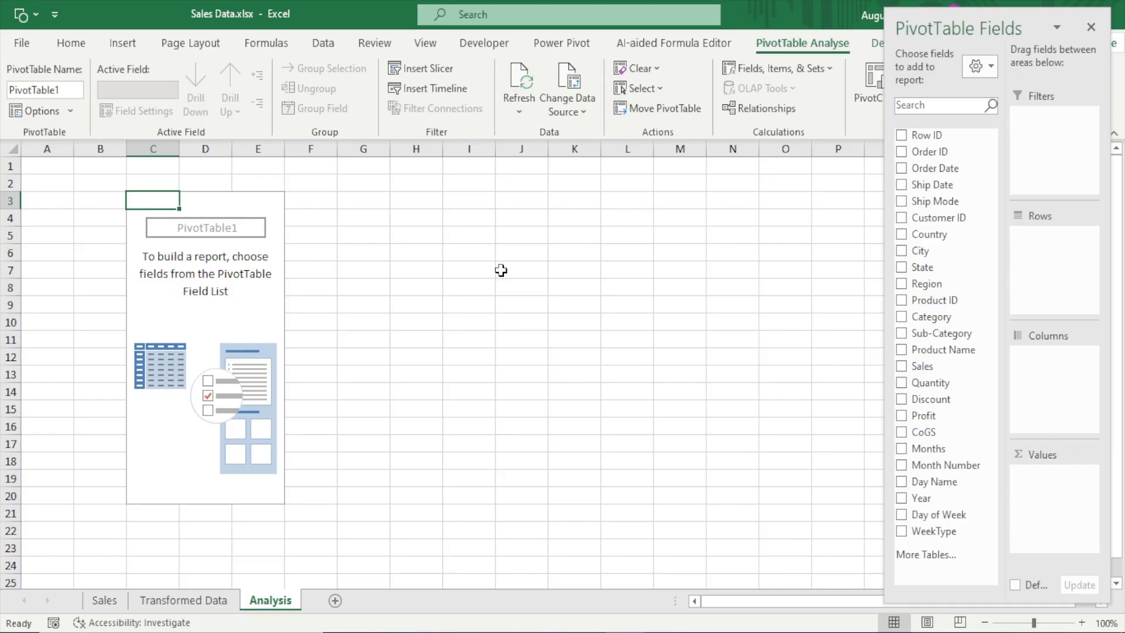
pyautogui.click(475, 218)
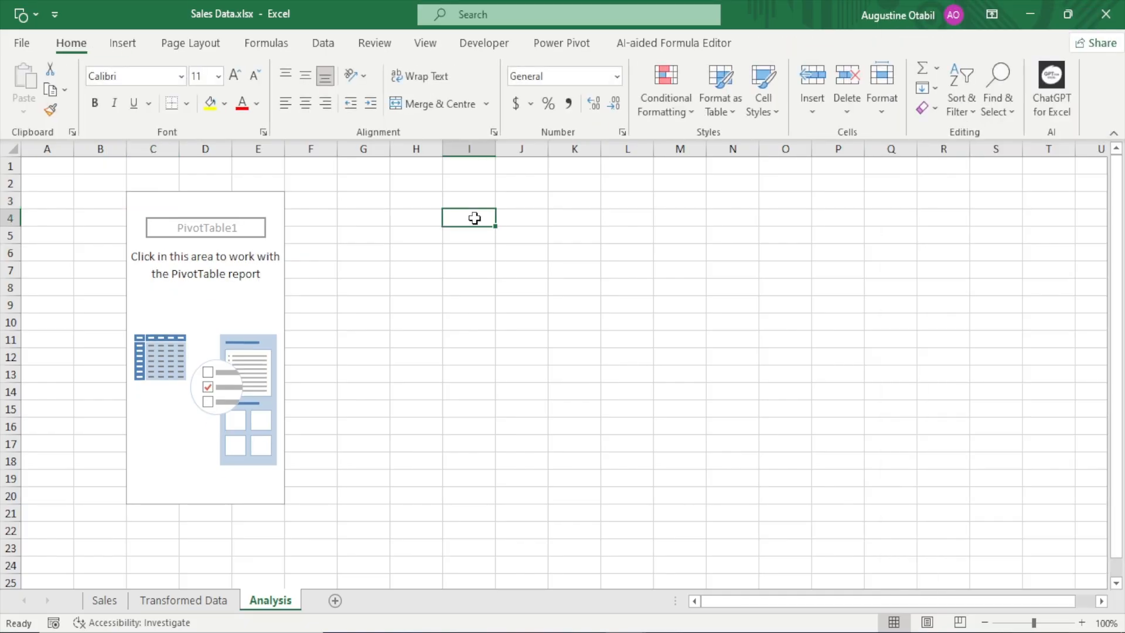
pyautogui.write('=sum')
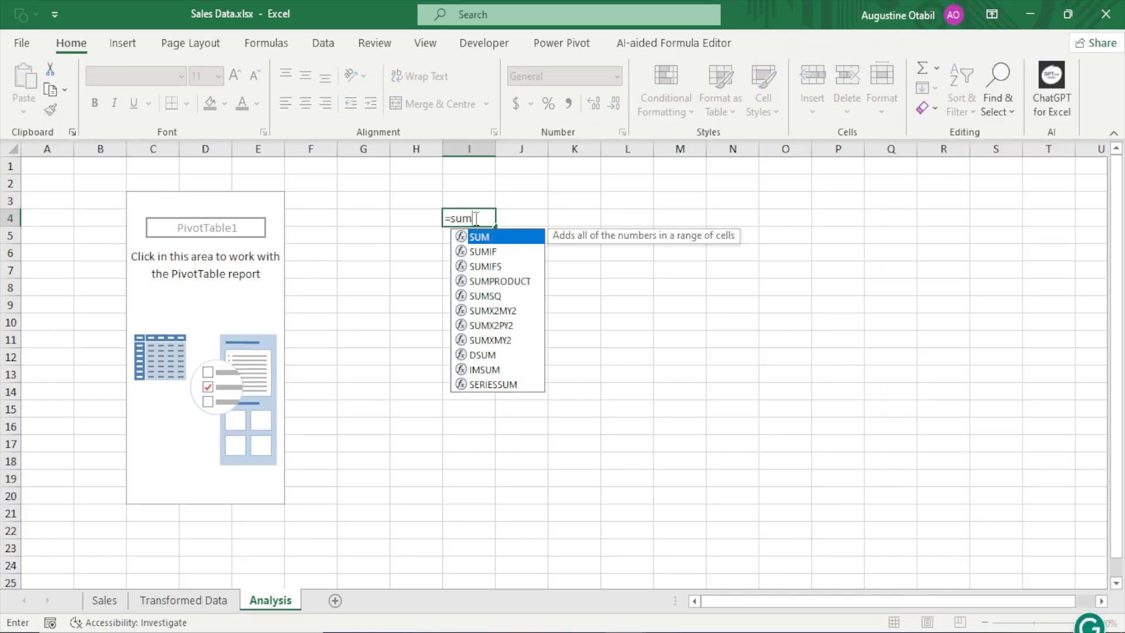
pyautogui.press('Escape')
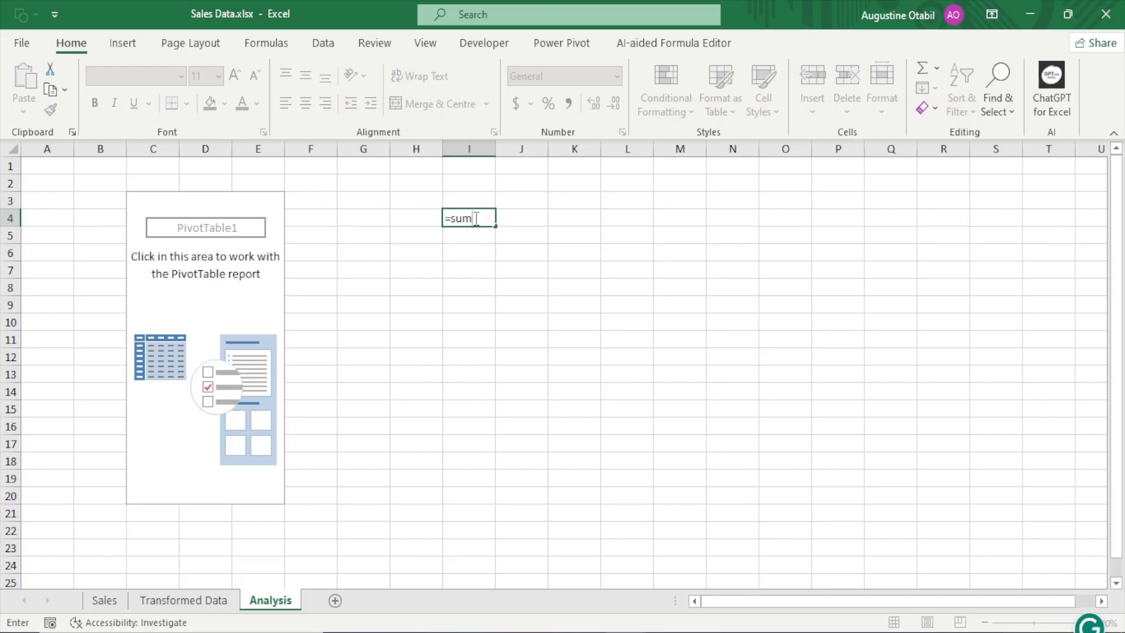
pyautogui.press('Escape')
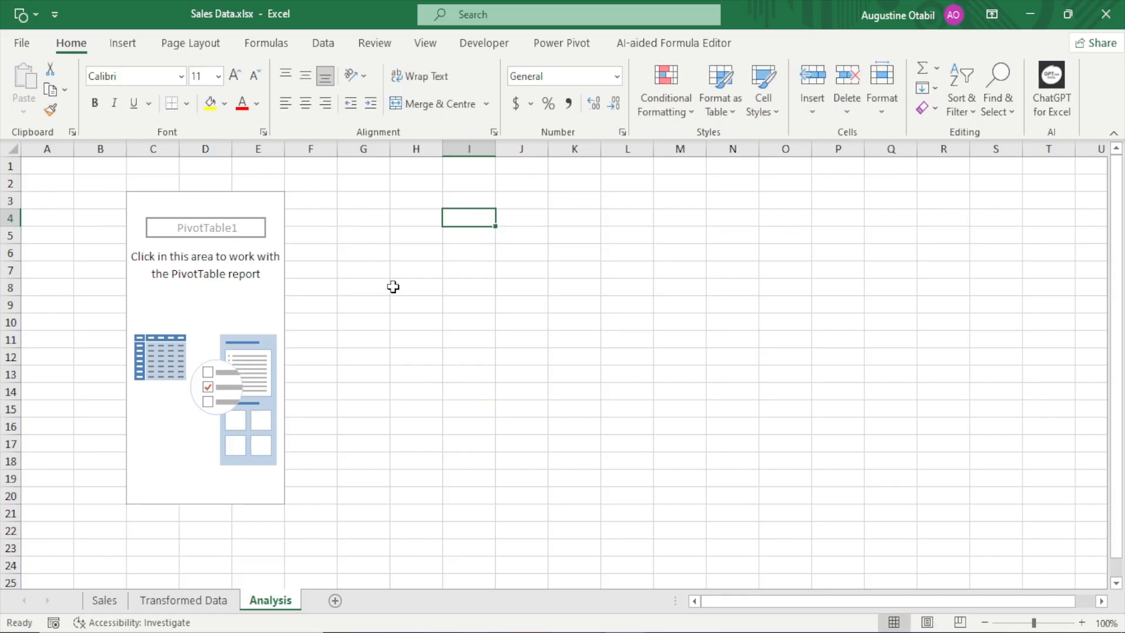
# Add the Sales field to the PivotTable's Values area, remove it, and add it again as Sum of Sales
pyautogui.click(146, 201)
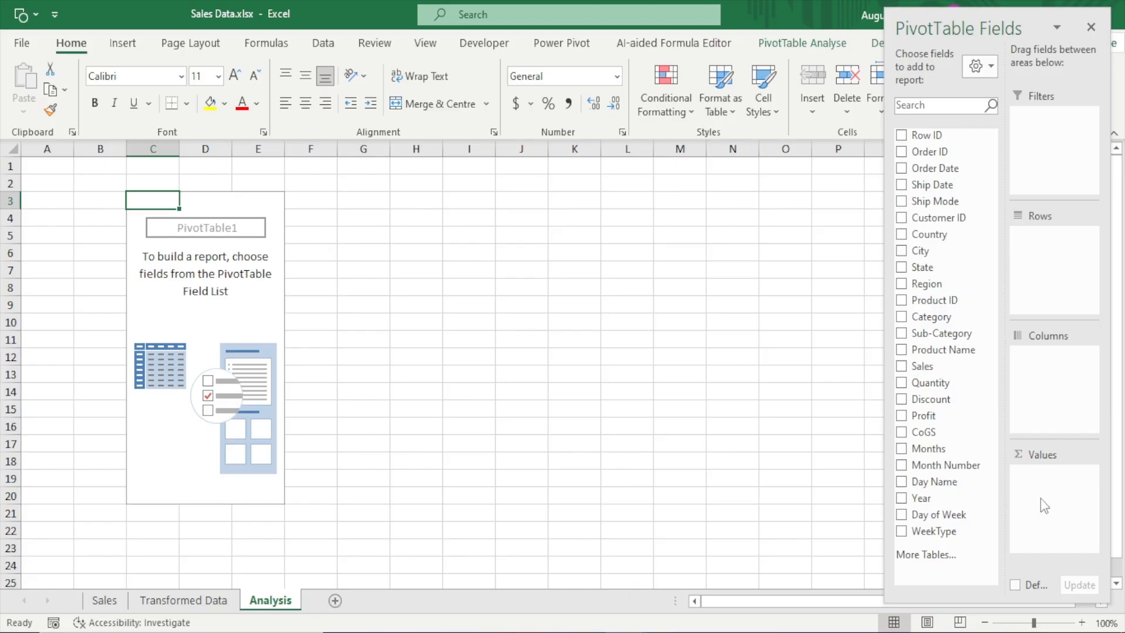
pyautogui.click(901, 366)
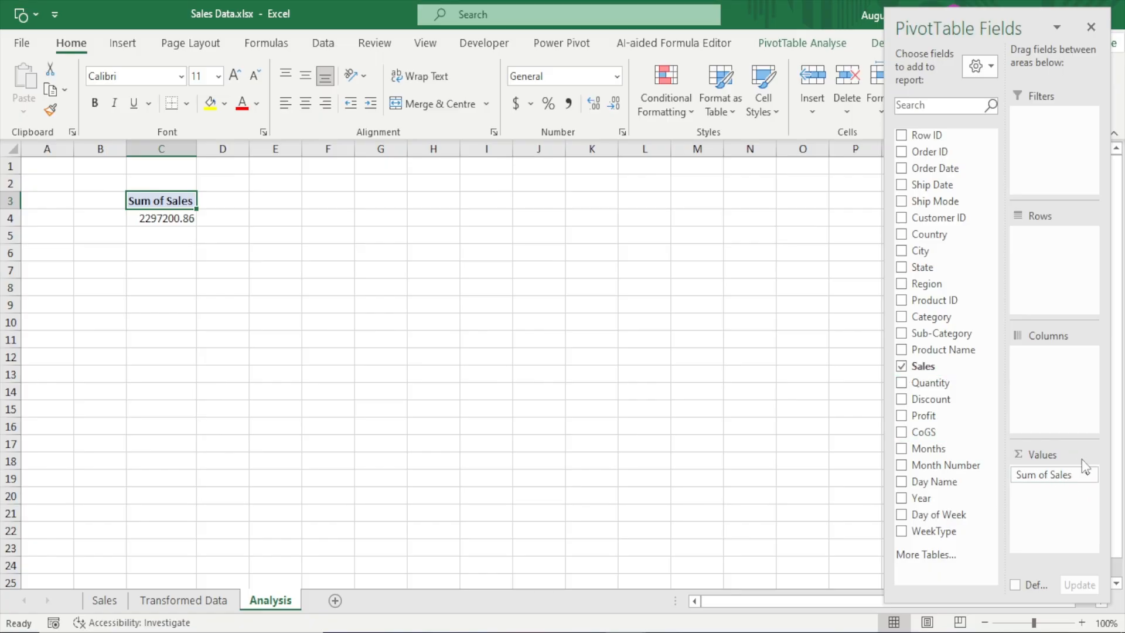
pyautogui.moveTo(1063, 476); pyautogui.dragTo(706, 482)
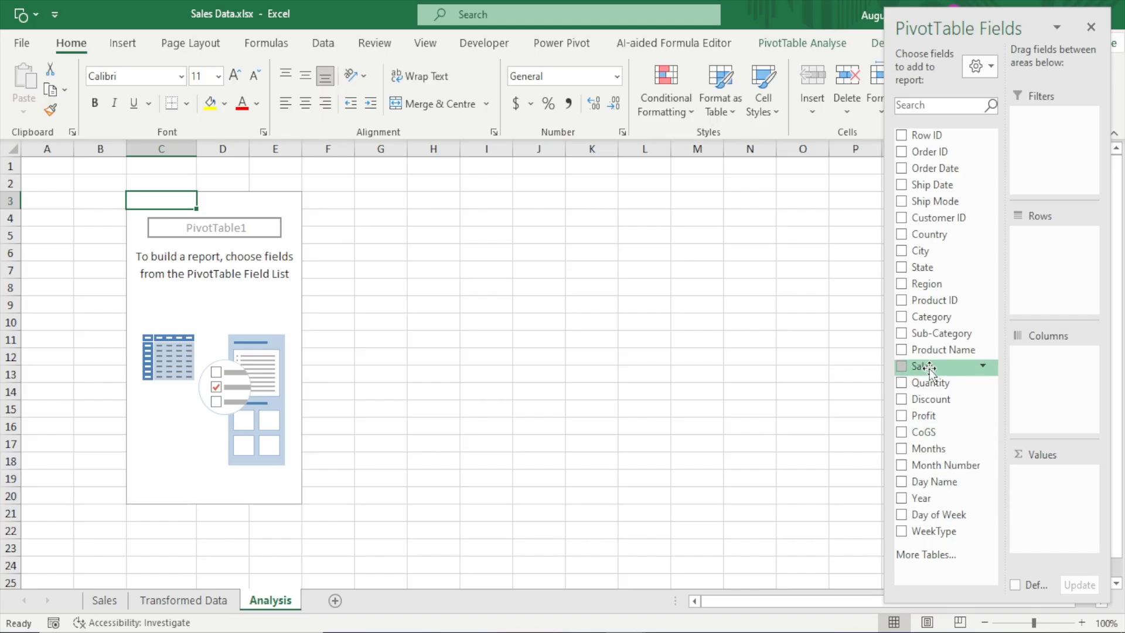
pyautogui.moveTo(929, 368); pyautogui.dragTo(1062, 510)
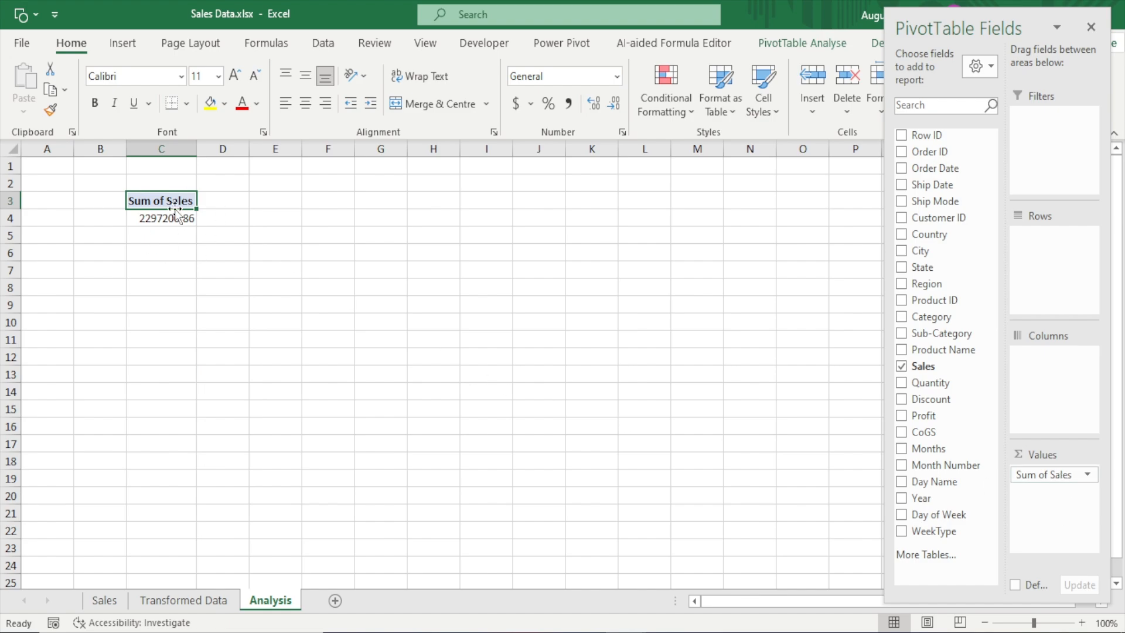
pyautogui.moveTo(174, 220)
# Widen the PivotTable field list and add Quantity to Values, trying it in Rows before moving it back to Values
pyautogui.moveTo(884, 402); pyautogui.dragTo(828, 400)
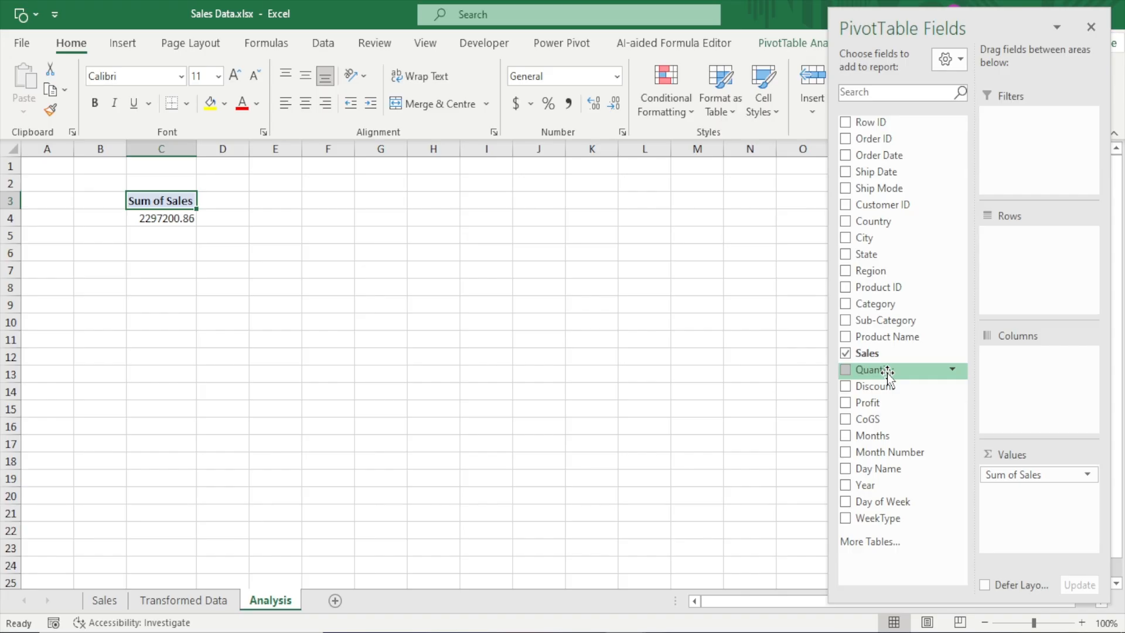
pyautogui.moveTo(887, 372); pyautogui.dragTo(1037, 505)
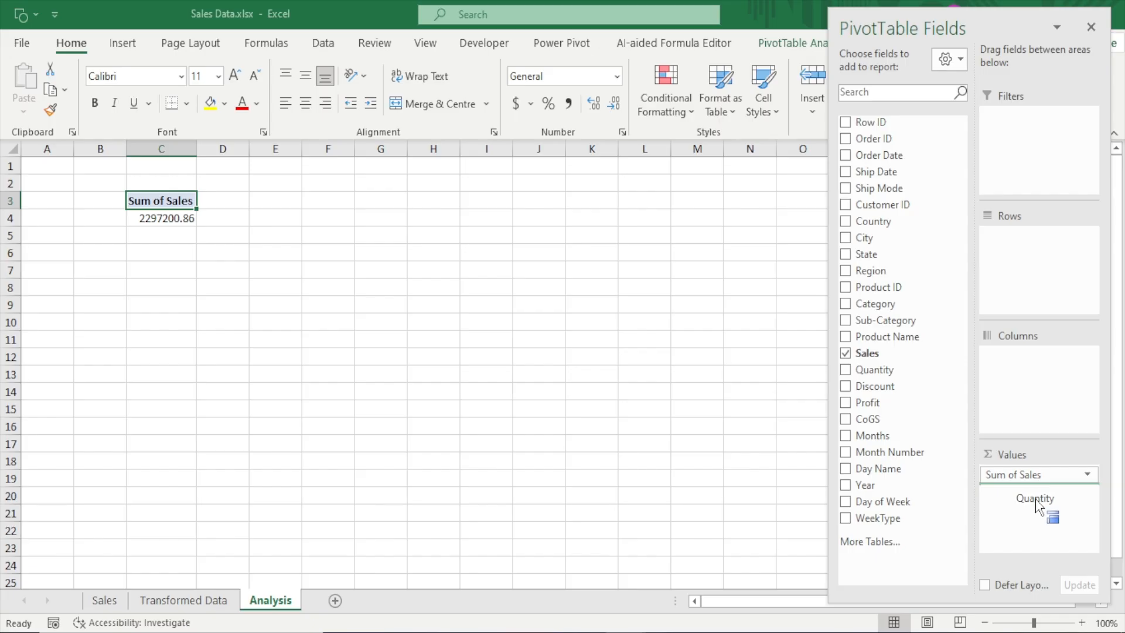
pyautogui.moveTo(1035, 501); pyautogui.dragTo(1028, 270)
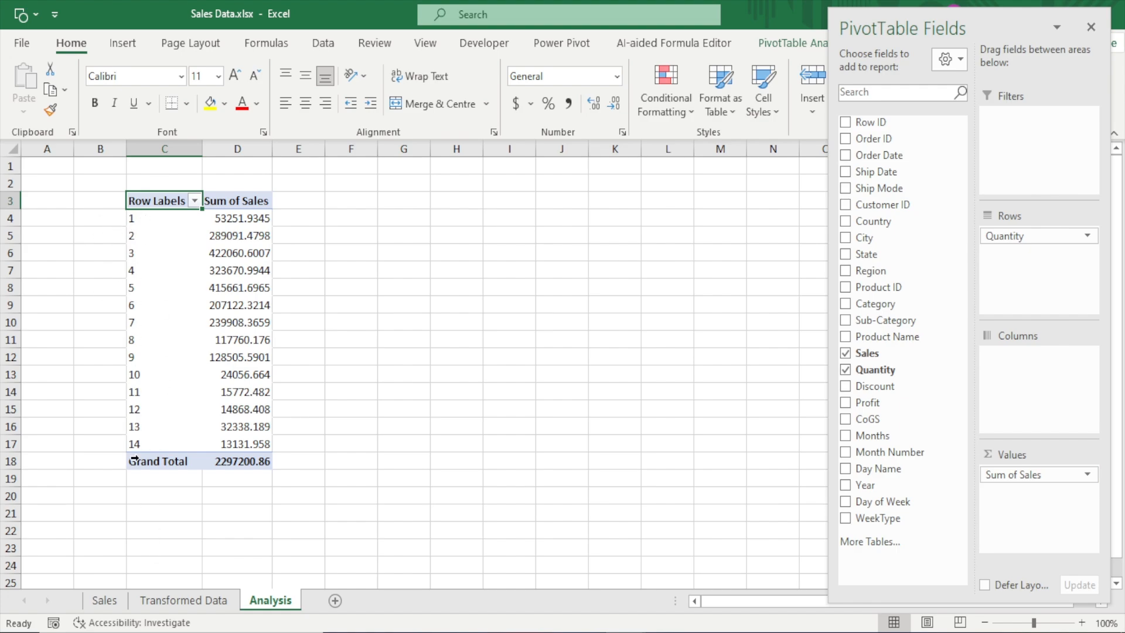
pyautogui.moveTo(1004, 236); pyautogui.dragTo(1028, 509)
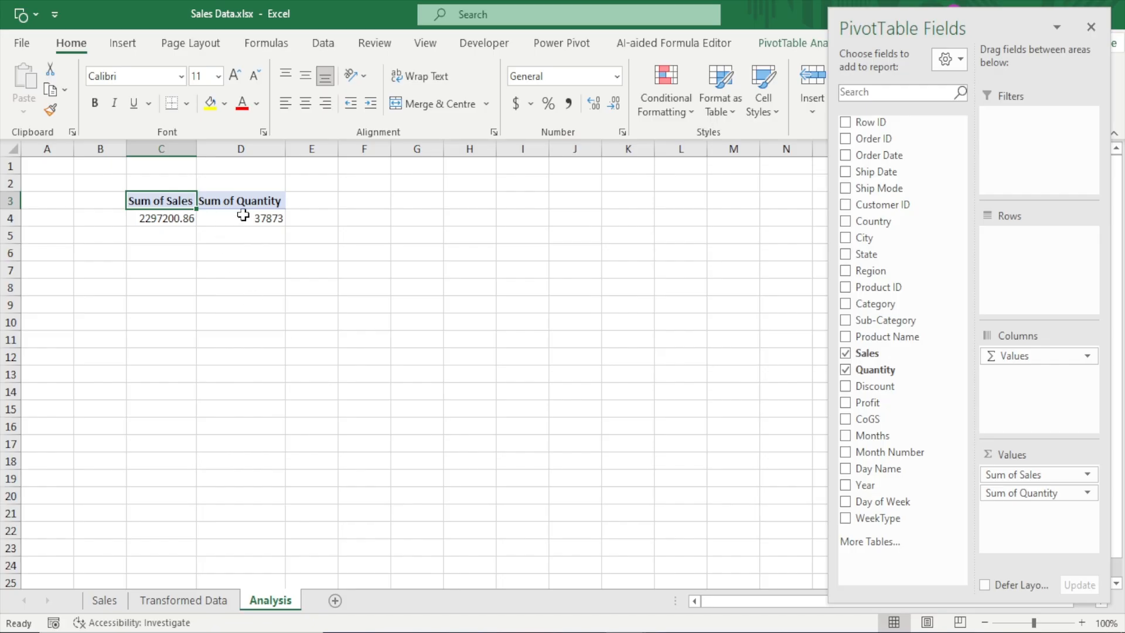
pyautogui.moveTo(272, 213)
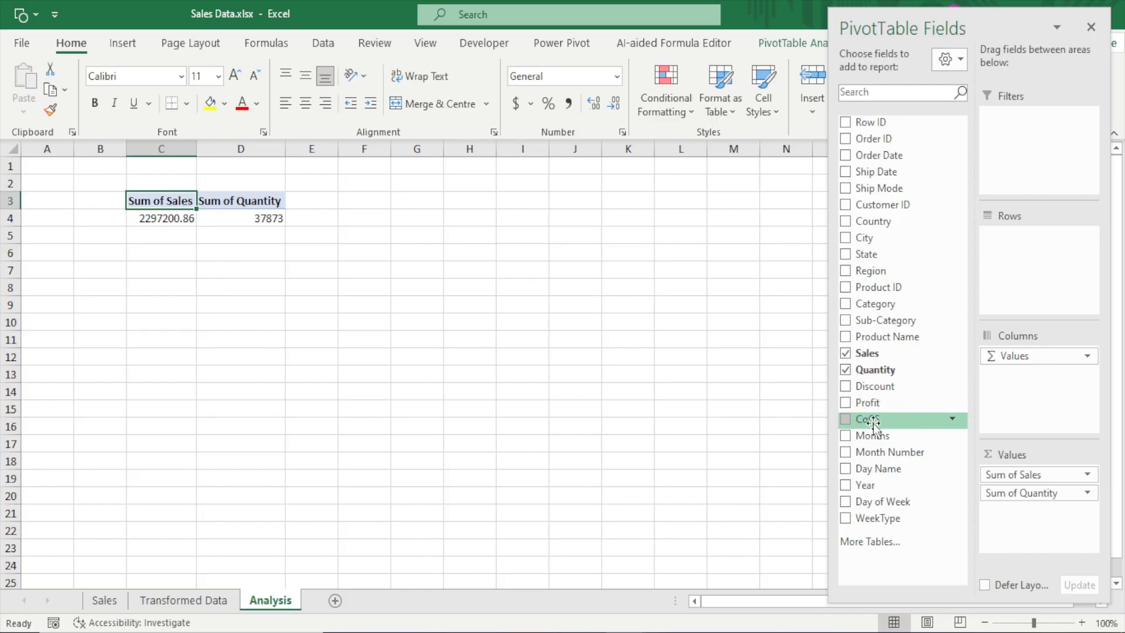
# Add CoGS and Profit to the PivotTable's Values area, ordering Profit last after CoGS
pyautogui.moveTo(873, 422); pyautogui.dragTo(1016, 527)
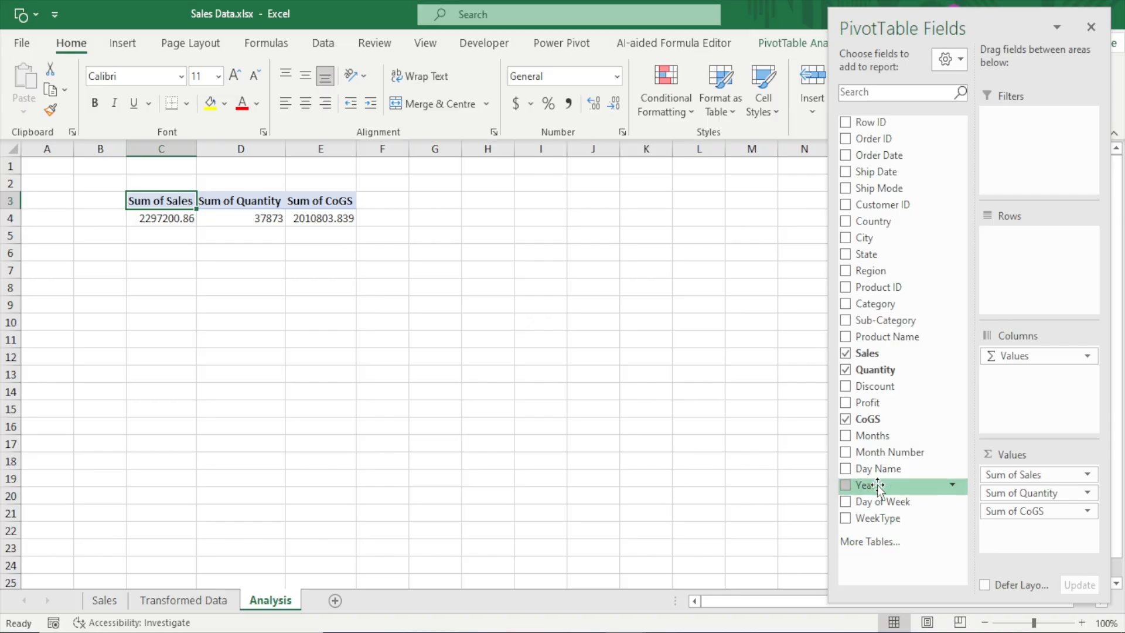
pyautogui.moveTo(908, 403); pyautogui.dragTo(1032, 491)
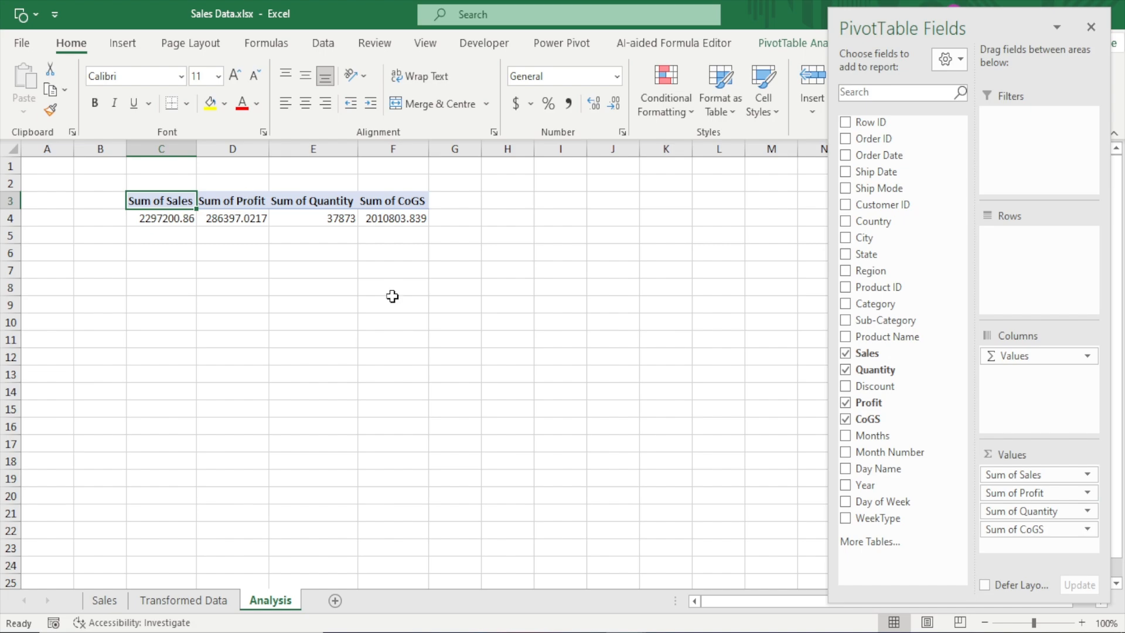
pyautogui.moveTo(1022, 498); pyautogui.dragTo(1031, 541)
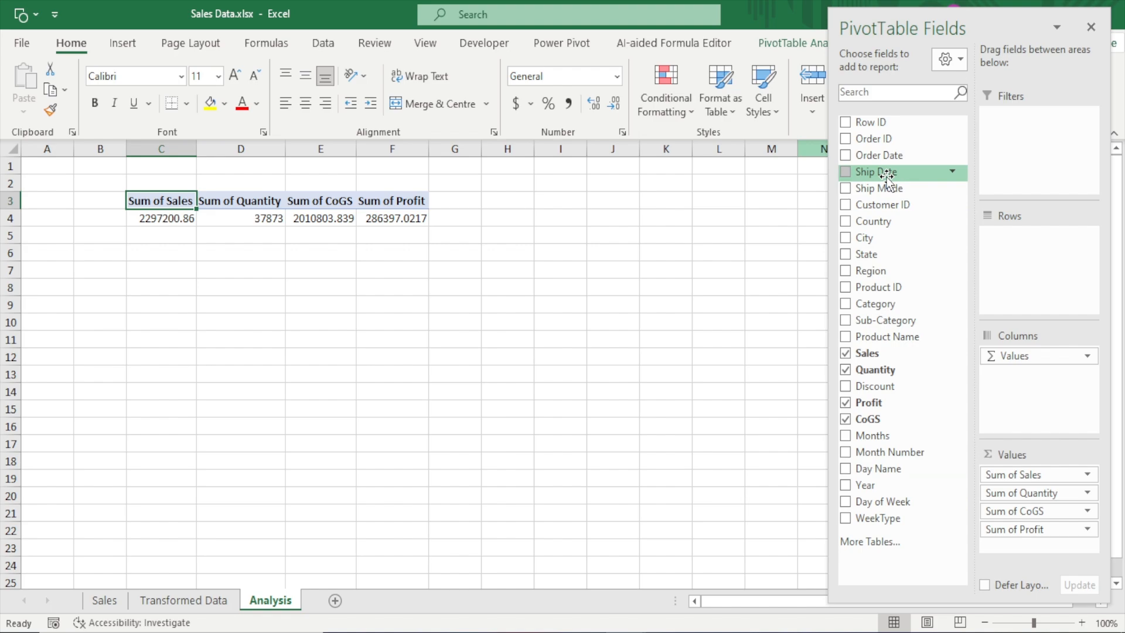
# Try Ship Date in the PivotTable's Values area and take it out again
pyautogui.moveTo(887, 174); pyautogui.dragTo(1031, 546)
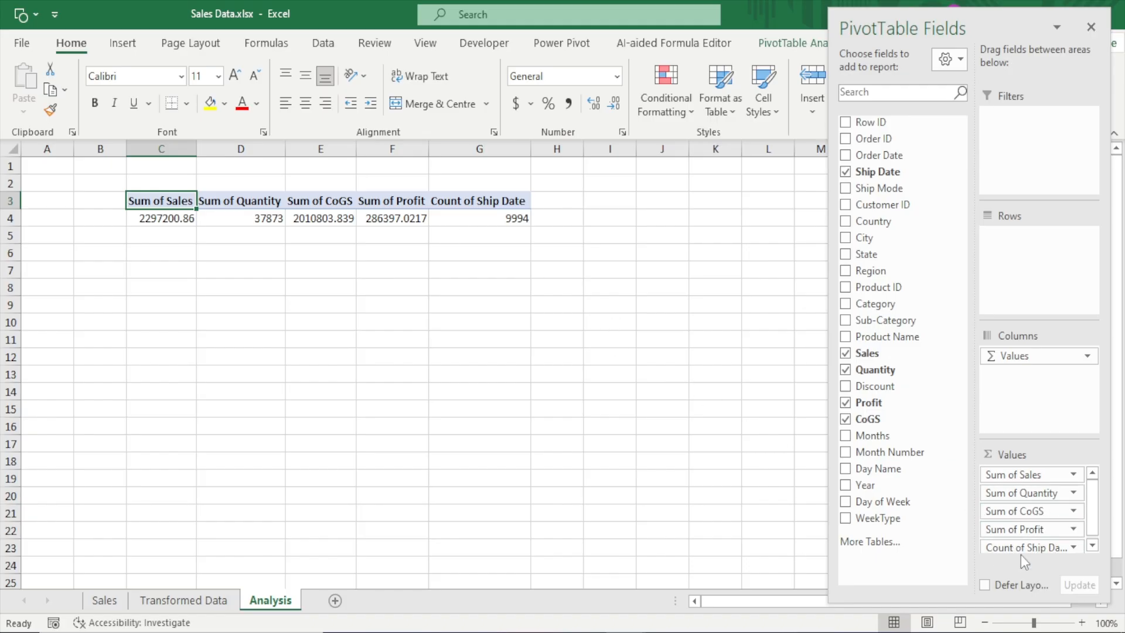
pyautogui.moveTo(1093, 514); pyautogui.dragTo(1094, 532)
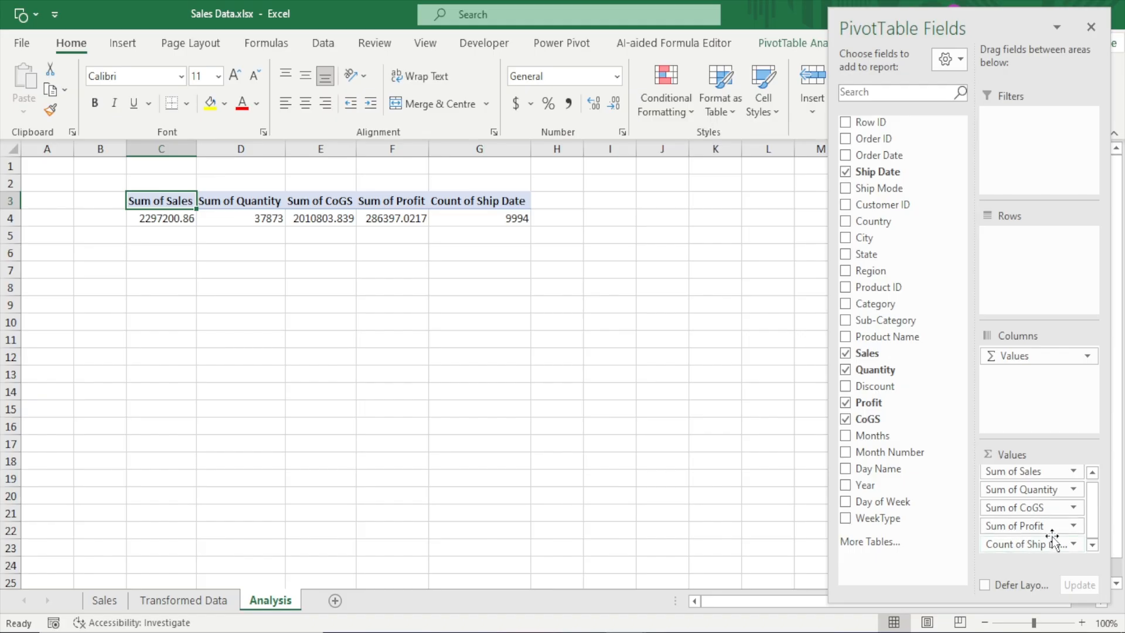
pyautogui.moveTo(1043, 545); pyautogui.dragTo(812, 415)
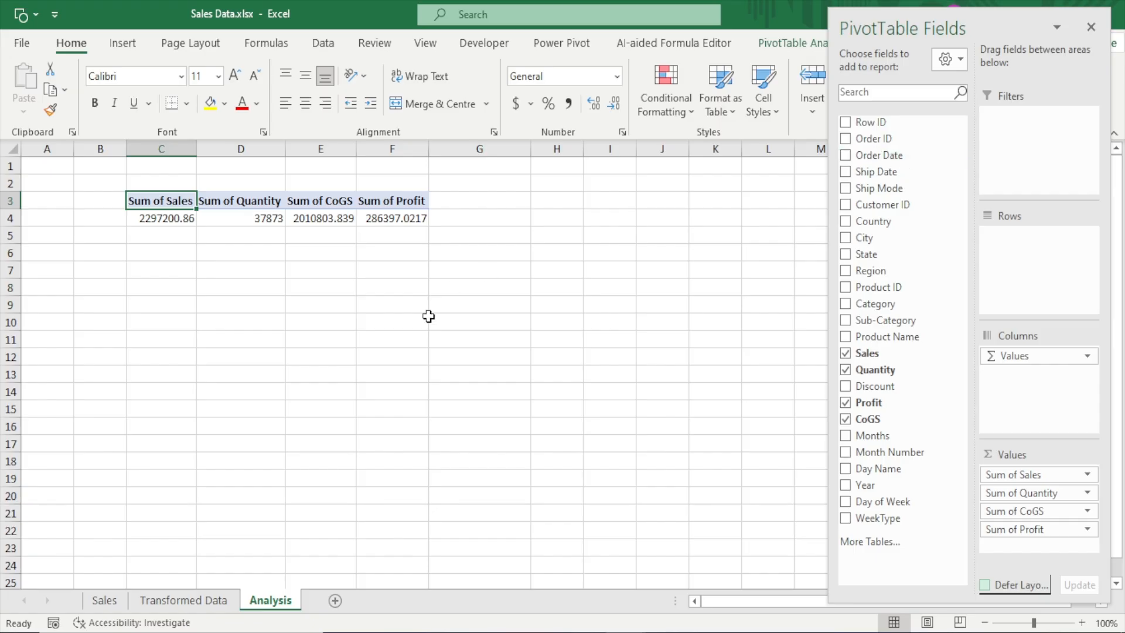
# Go to the CoGS and Months columns on the Transformed Data sheet
pyautogui.click(205, 602)
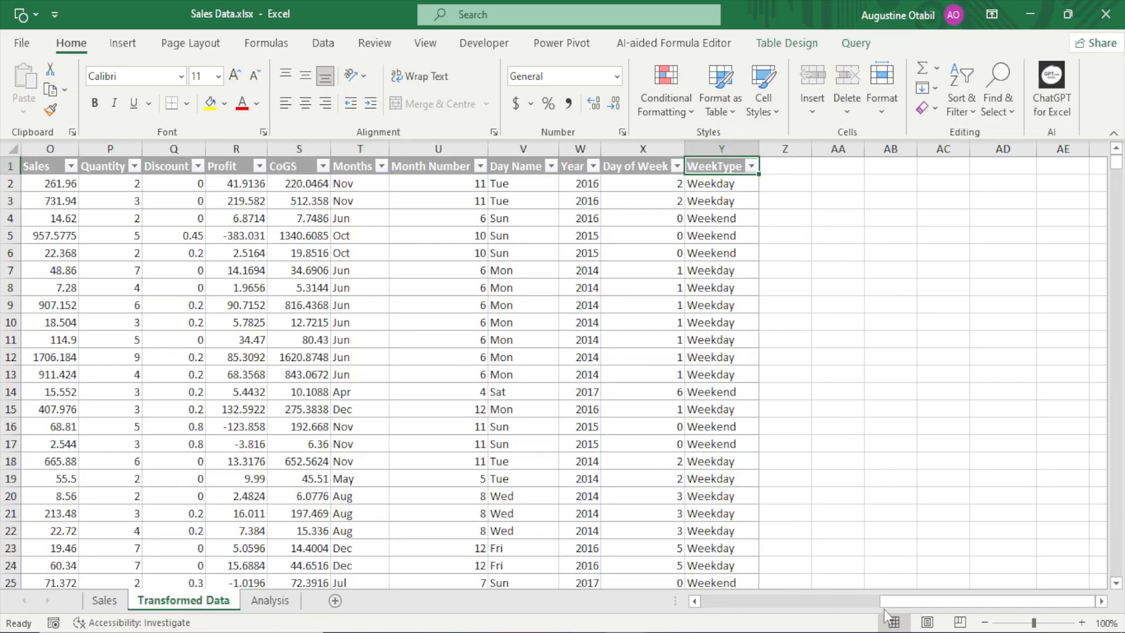
pyautogui.moveTo(888, 602); pyautogui.dragTo(871, 605)
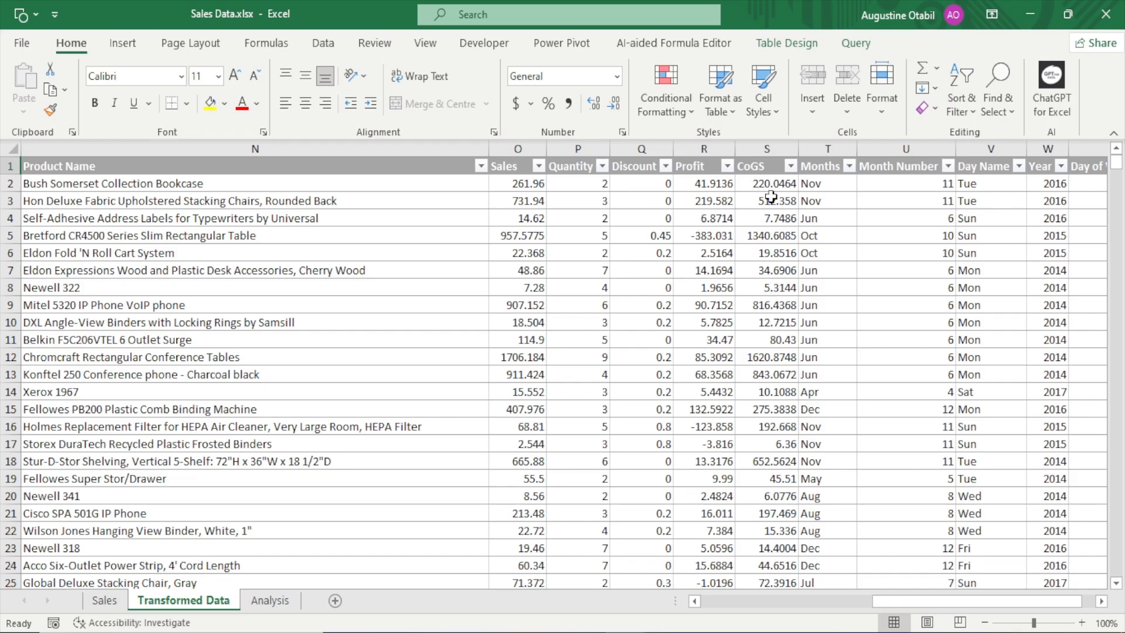
# Try inserting a blank column between Profit and CoGS, and undo the insertion
pyautogui.click(771, 148)
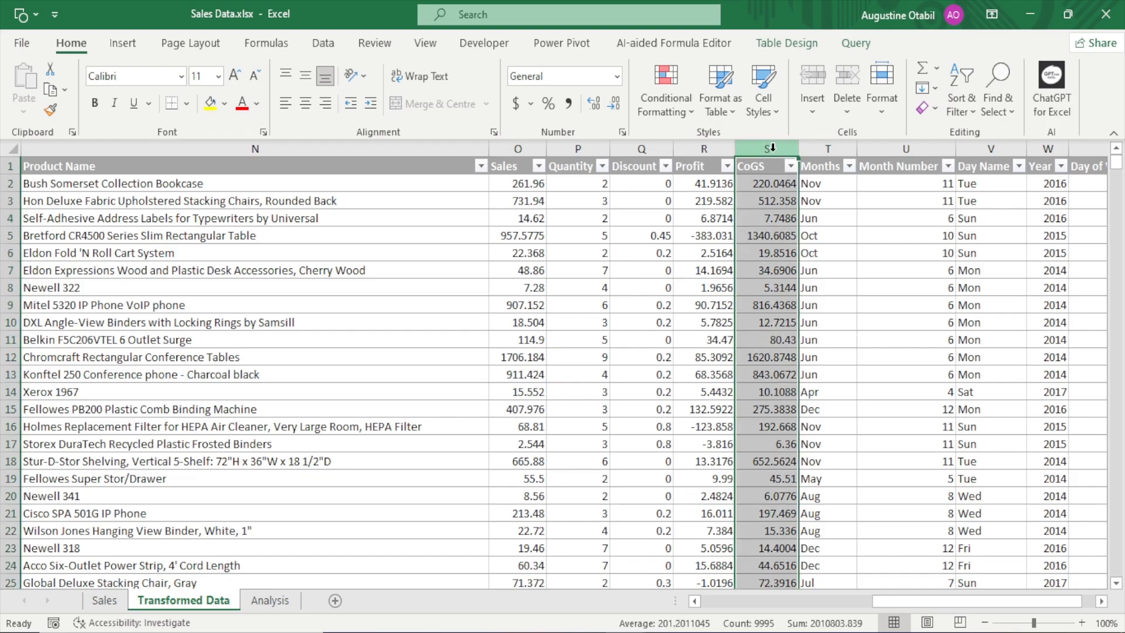
pyautogui.rightClick(772, 148)
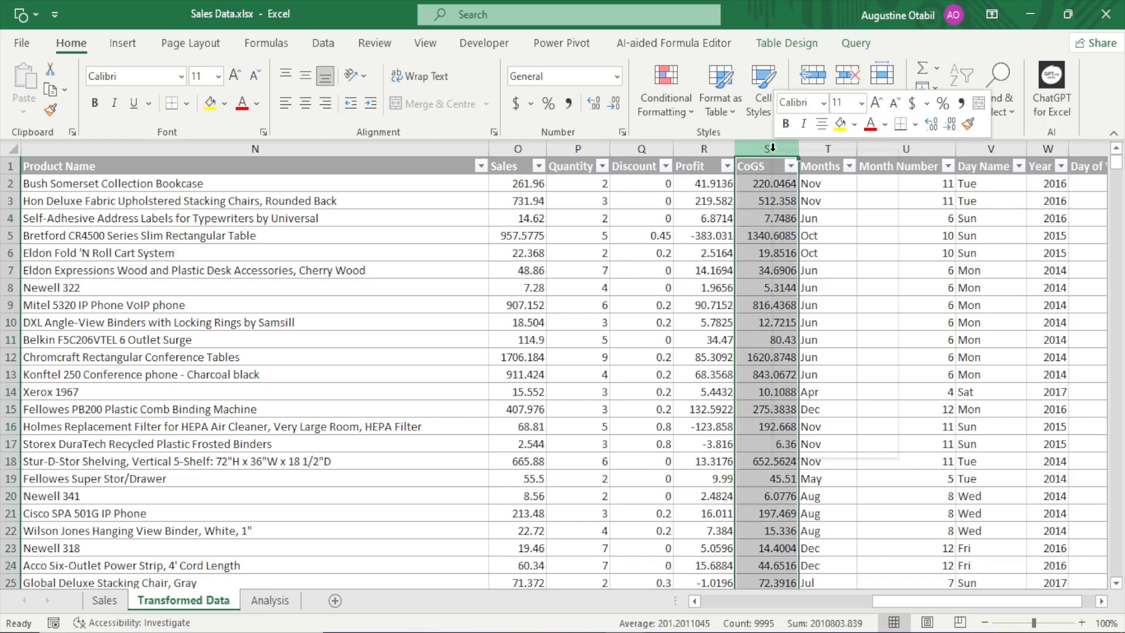
pyautogui.click(817, 294)
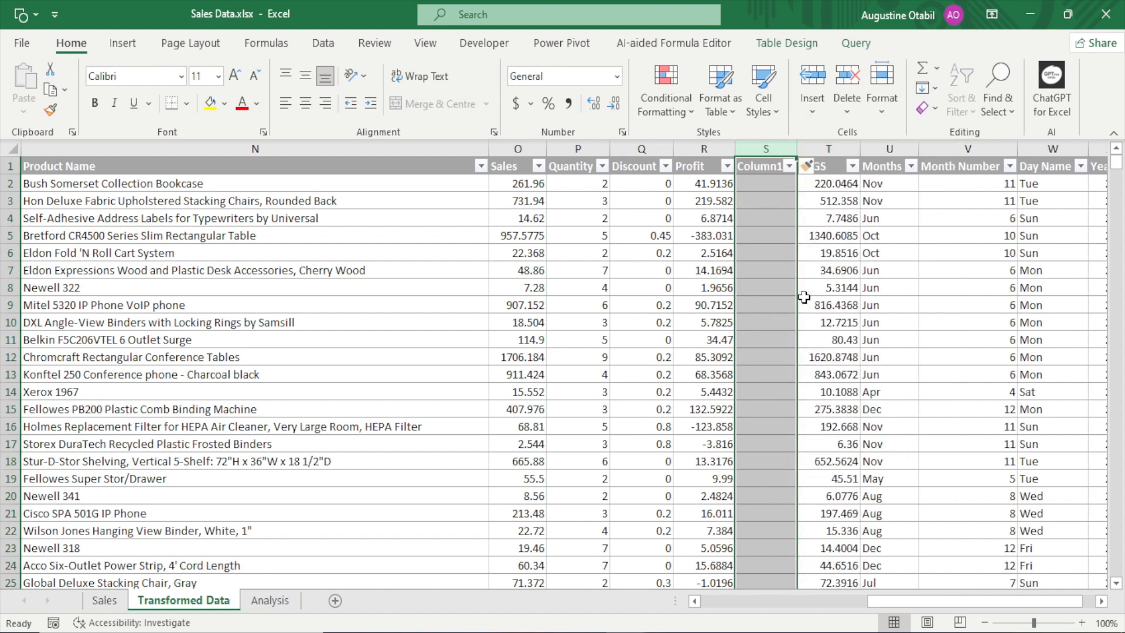
pyautogui.hotkey('ctrl', 'z')
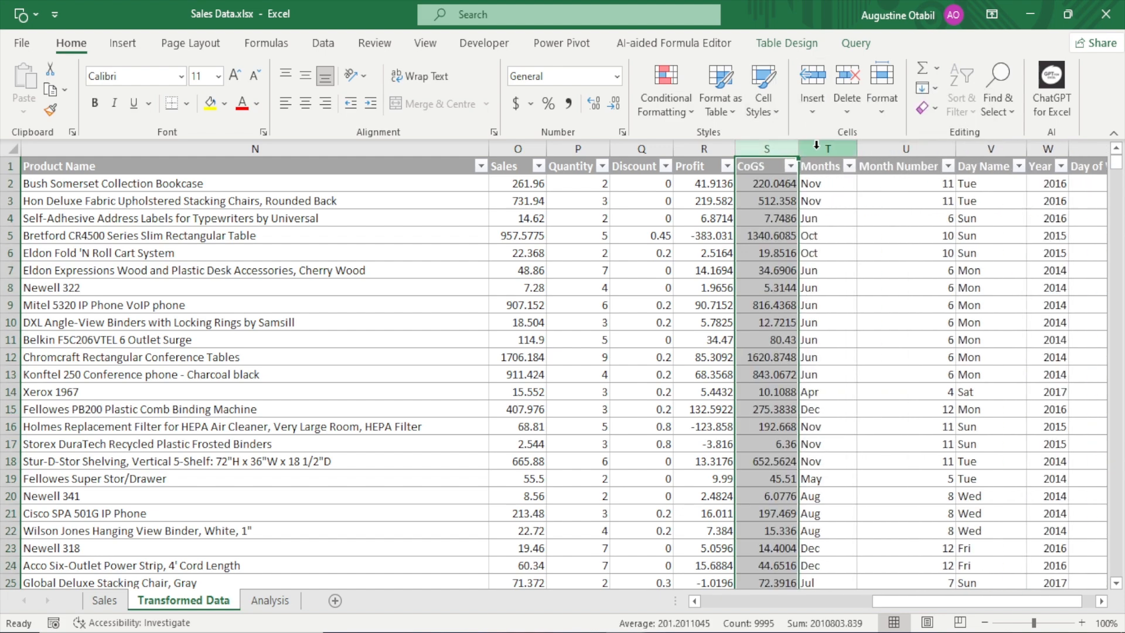
# Insert a blank table column between CoGS and Months
pyautogui.click(816, 147)
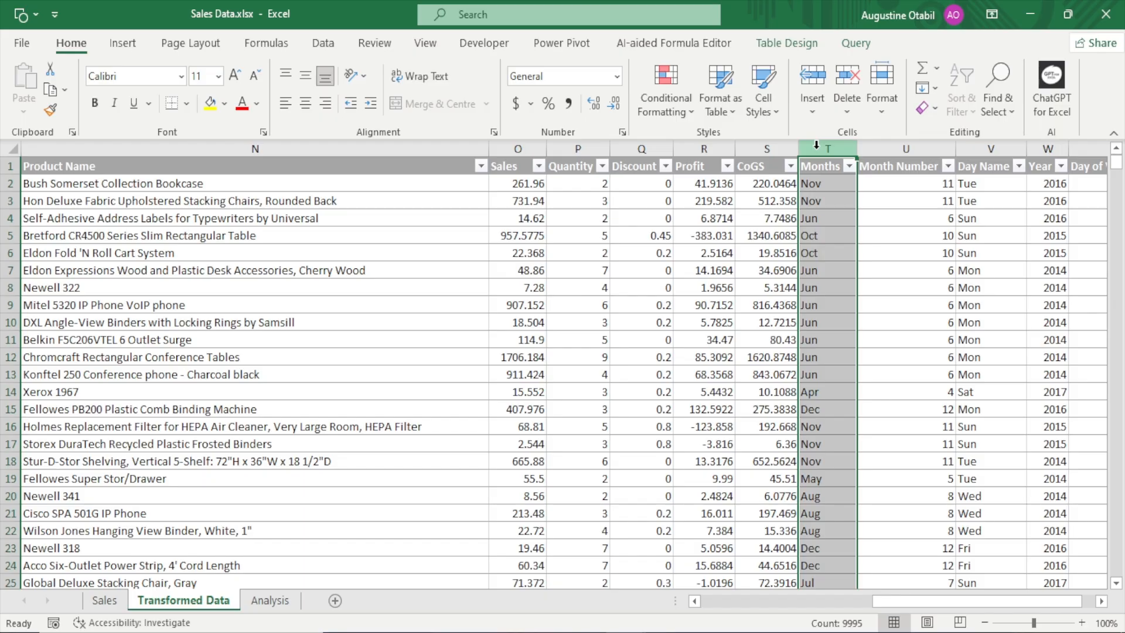
pyautogui.rightClick(815, 146)
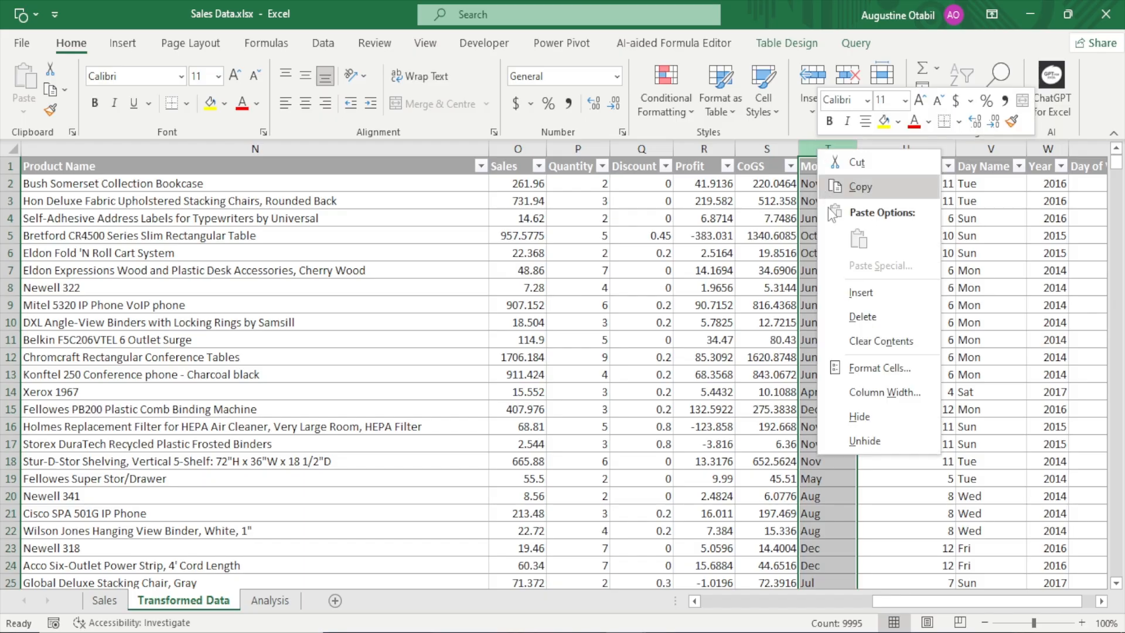
pyautogui.click(860, 293)
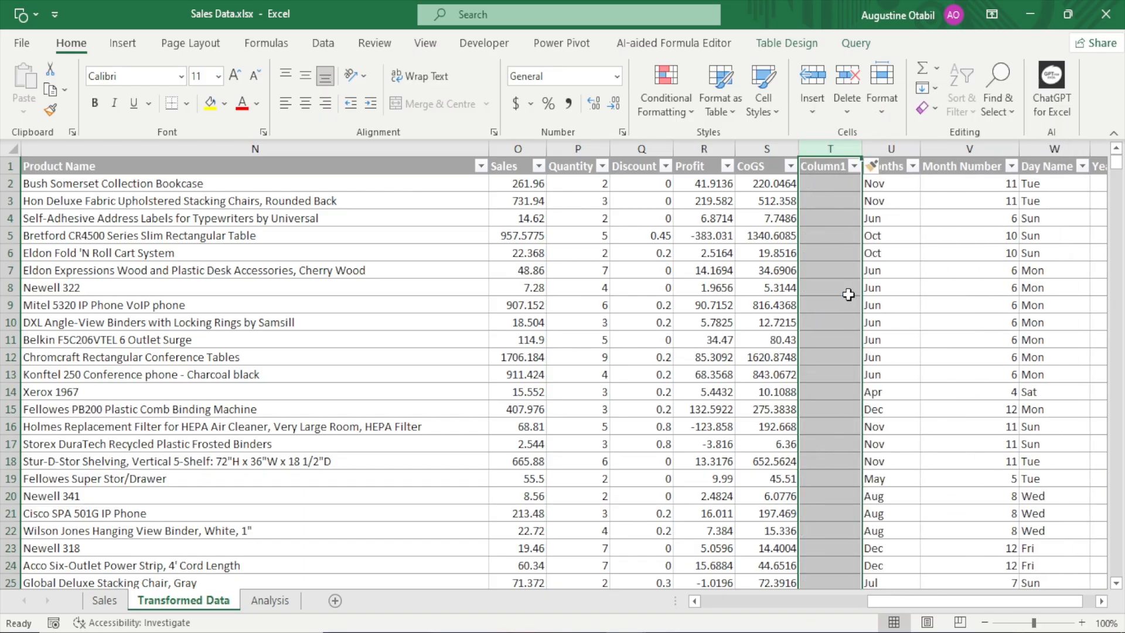
# Rename the new column's header to Delivery Days, widening that column to fit and narrowing the Product Name column
pyautogui.click(814, 164)
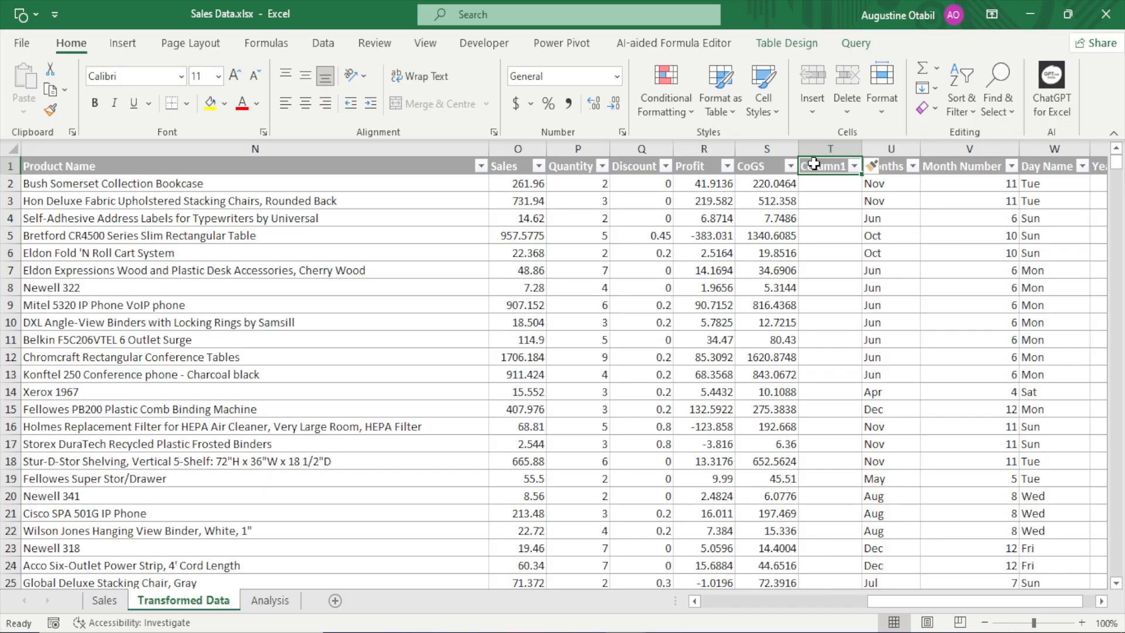
pyautogui.write('Deli')
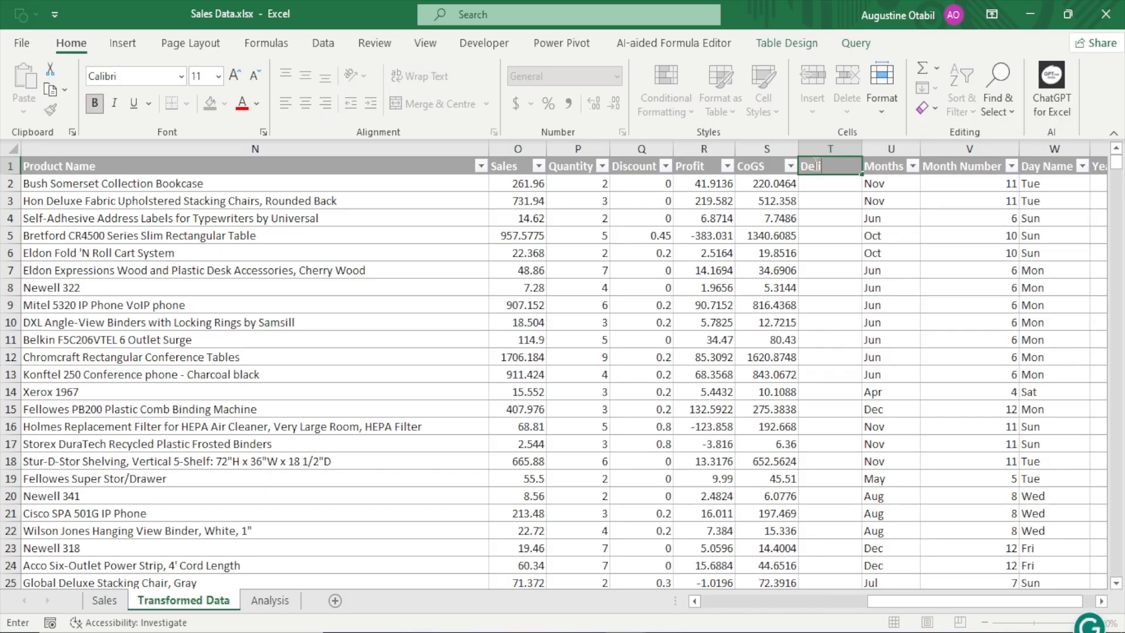
pyautogui.write('very Days')
pyautogui.press('Return')
pyautogui.moveTo(862, 149); pyautogui.dragTo(883, 149)
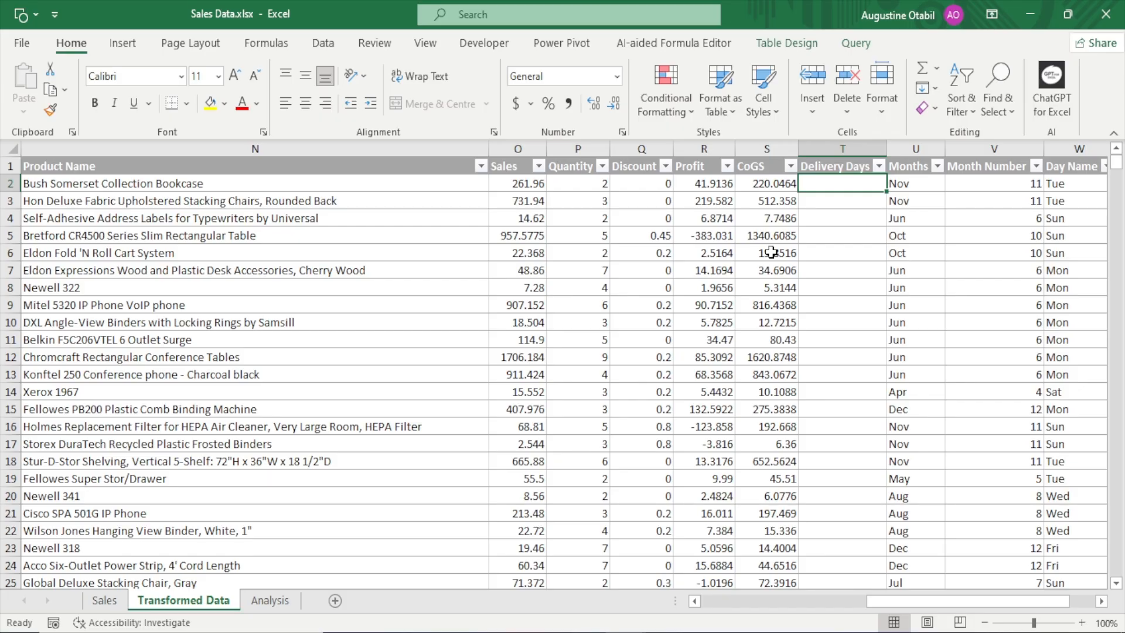
pyautogui.moveTo(489, 149); pyautogui.dragTo(303, 185)
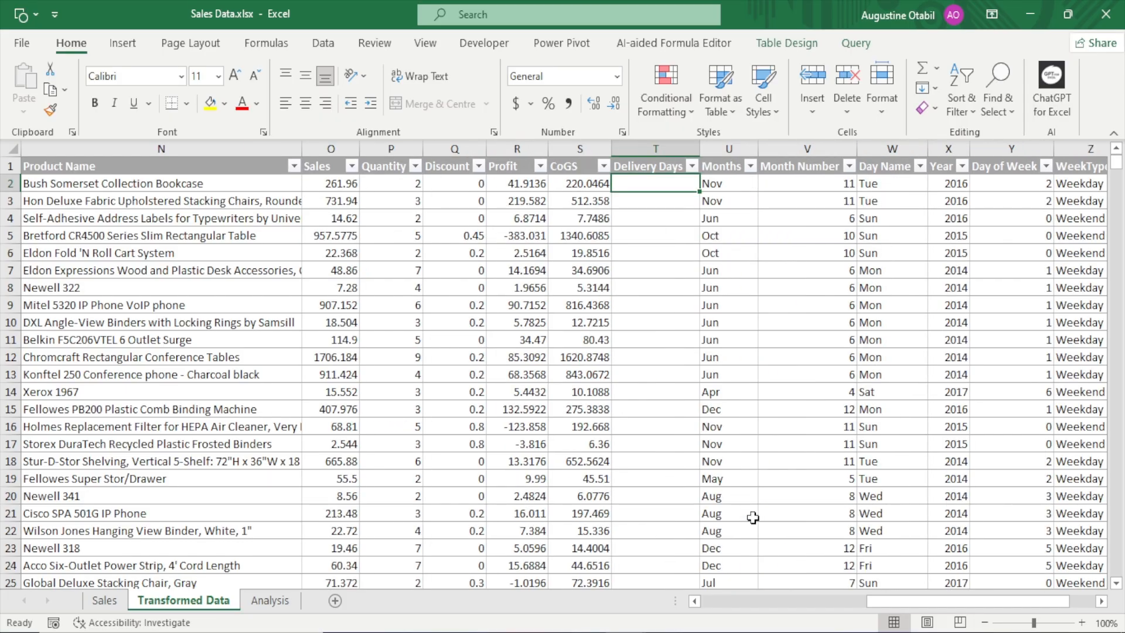
# Examine the Order Date and Ship Date columns and compare the first record's two dates
pyautogui.moveTo(880, 606); pyautogui.dragTo(714, 606)
pyautogui.click(191, 166)
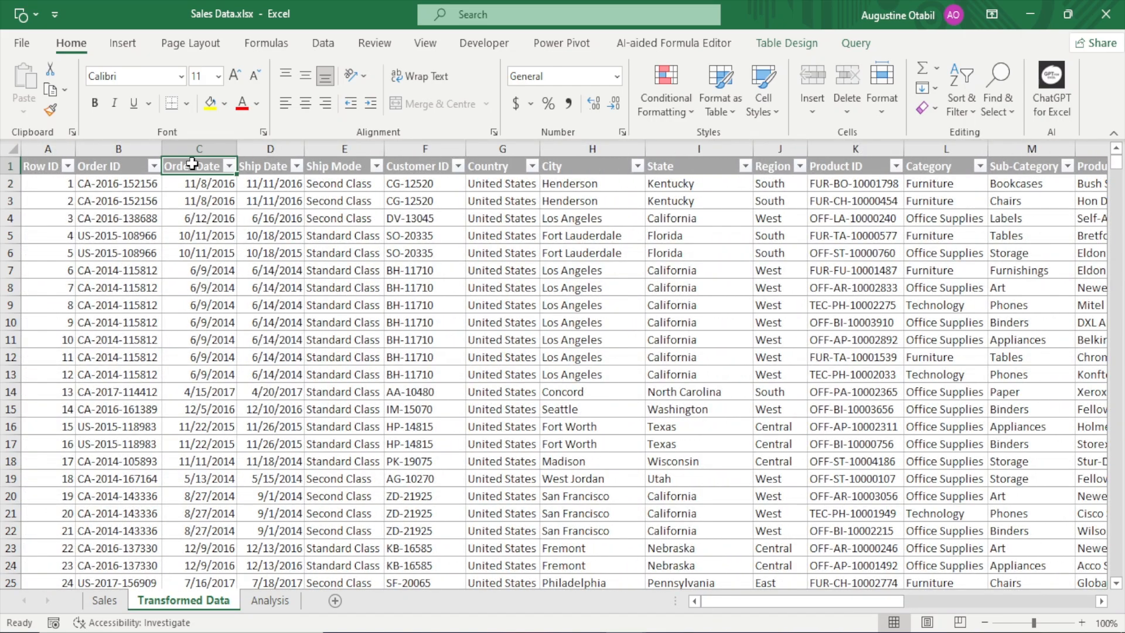
pyautogui.click(253, 165)
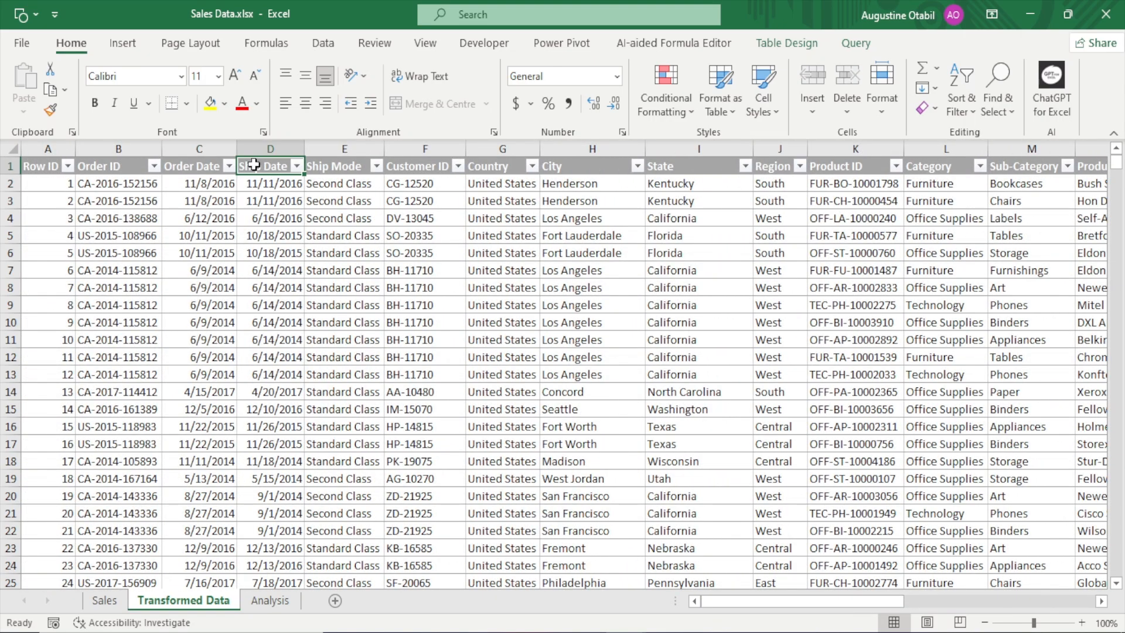
pyautogui.click(192, 183)
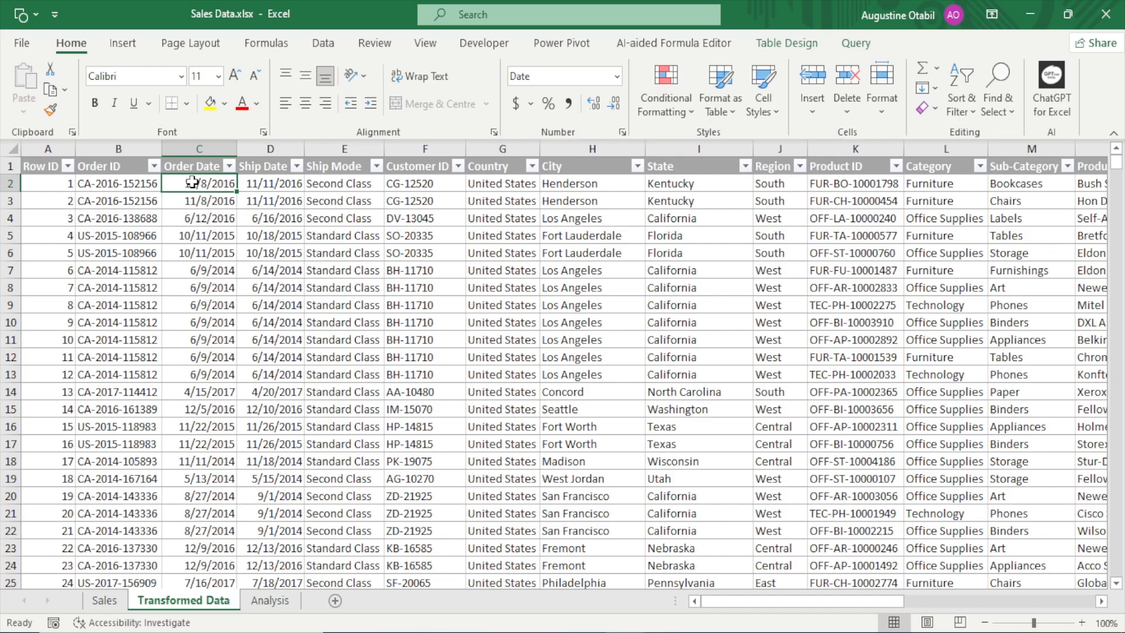
pyautogui.click(273, 183)
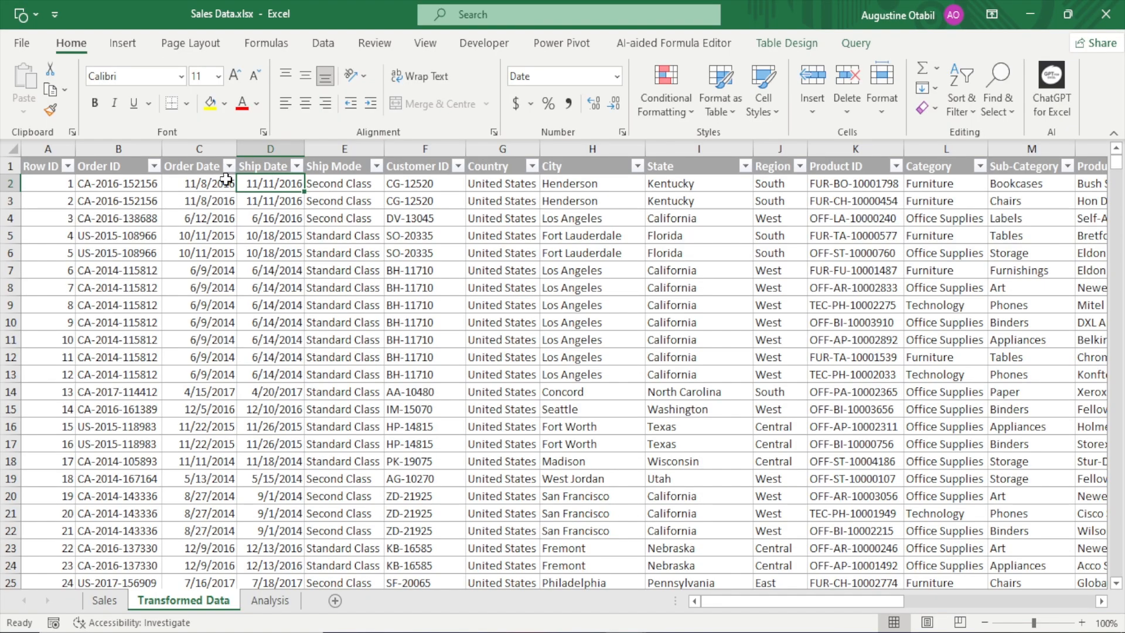
pyautogui.click(203, 183)
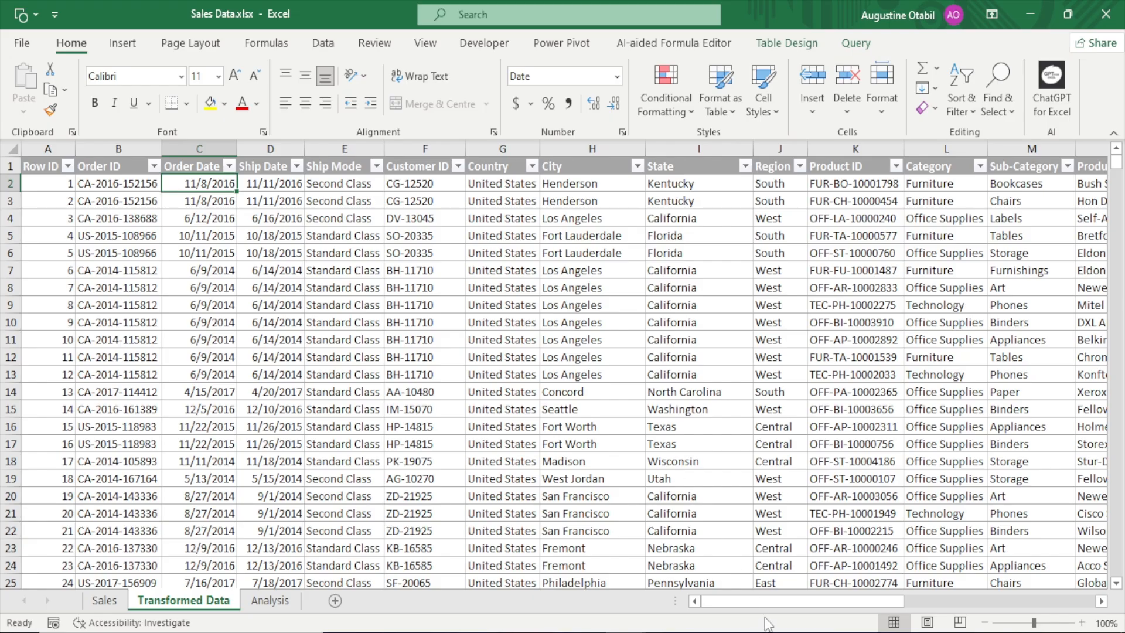
# Enter a formula in the first Delivery Days cell that subtracts the record's Order Date from its Ship Date
pyautogui.moveTo(781, 600); pyautogui.dragTo(967, 604)
pyautogui.click(554, 191)
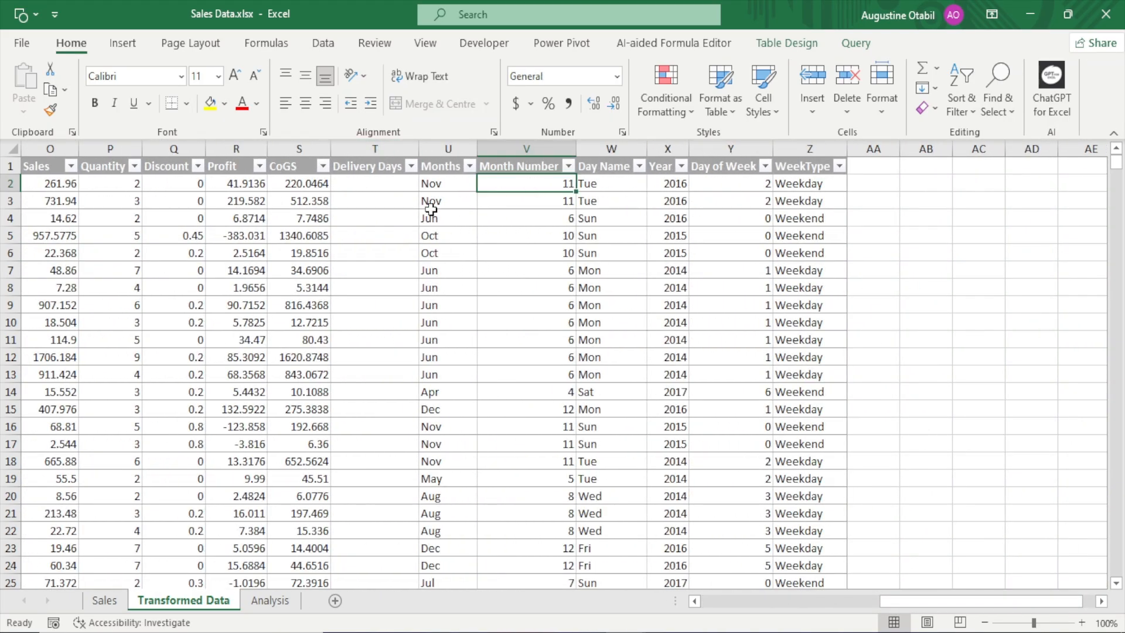
pyautogui.click(360, 182)
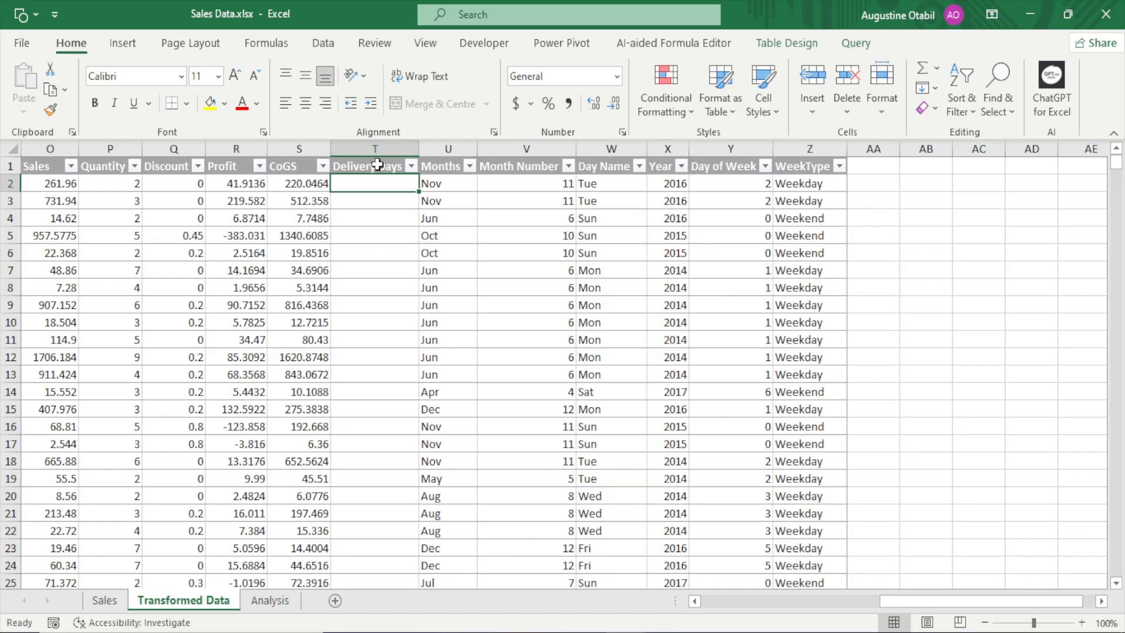
pyautogui.write('=')
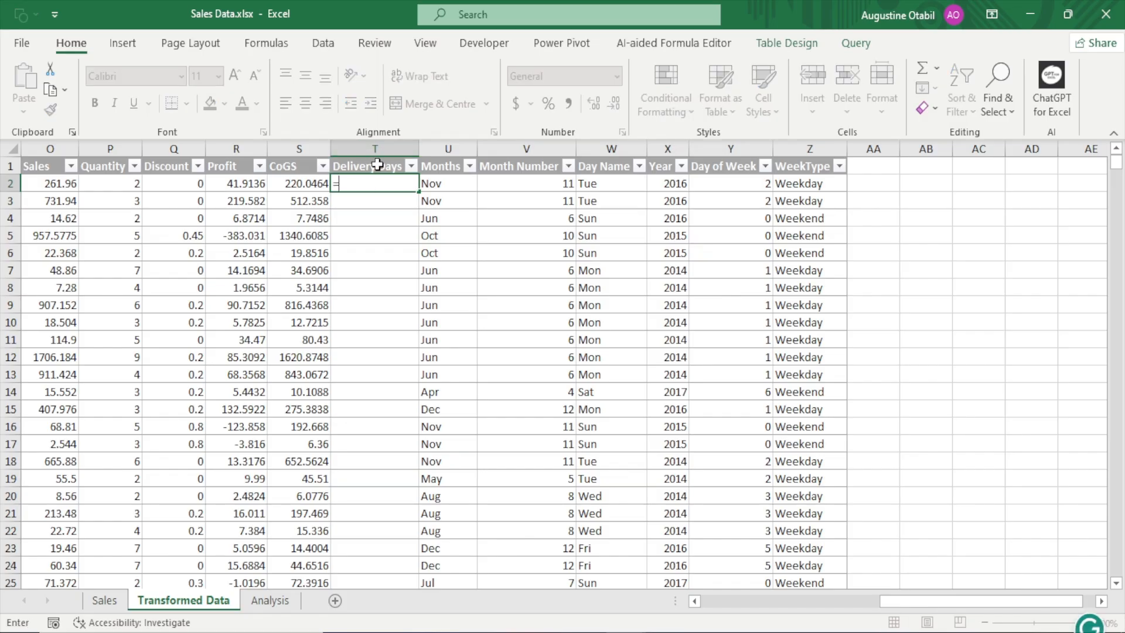
pyautogui.moveTo(901, 601); pyautogui.dragTo(752, 601)
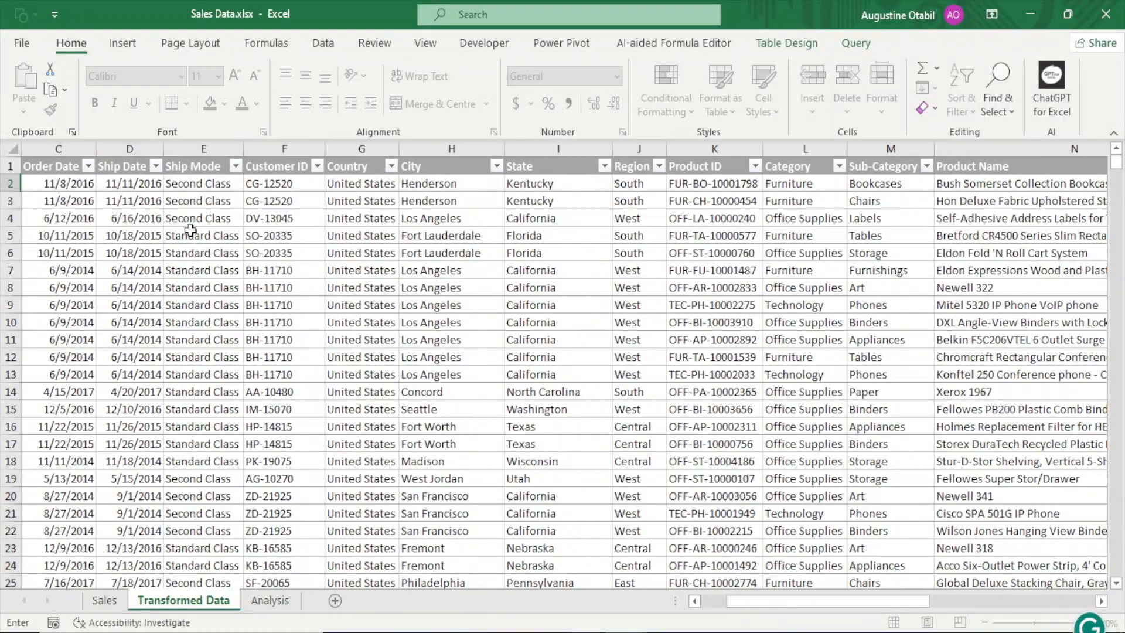
pyautogui.click(112, 185)
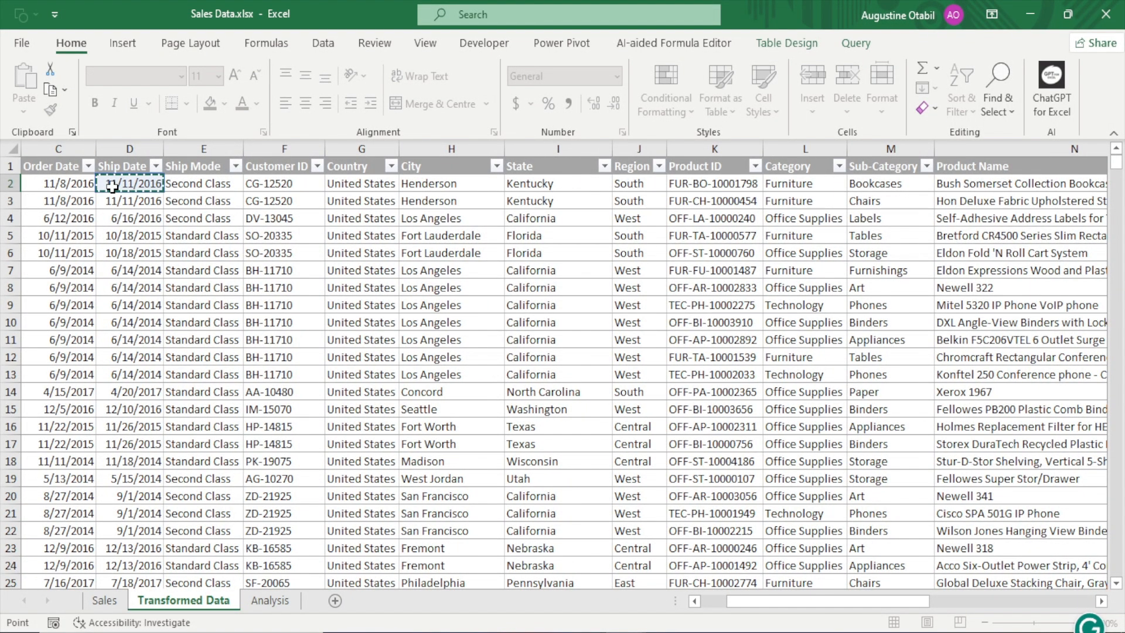
pyautogui.write('-')
pyautogui.click(70, 184)
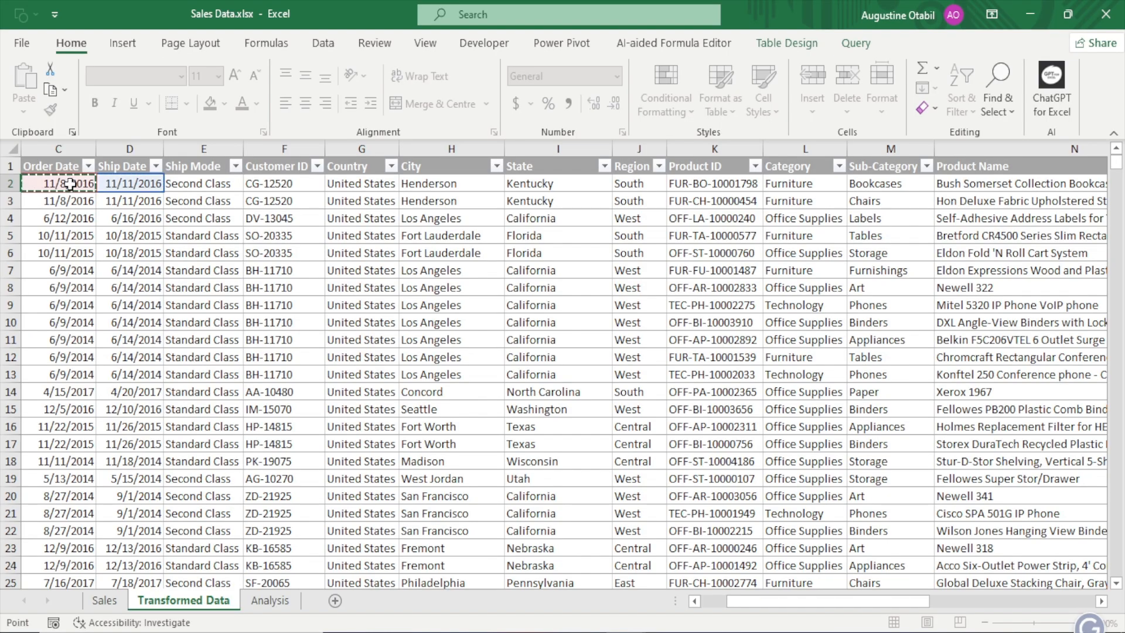
pyautogui.press('Return')
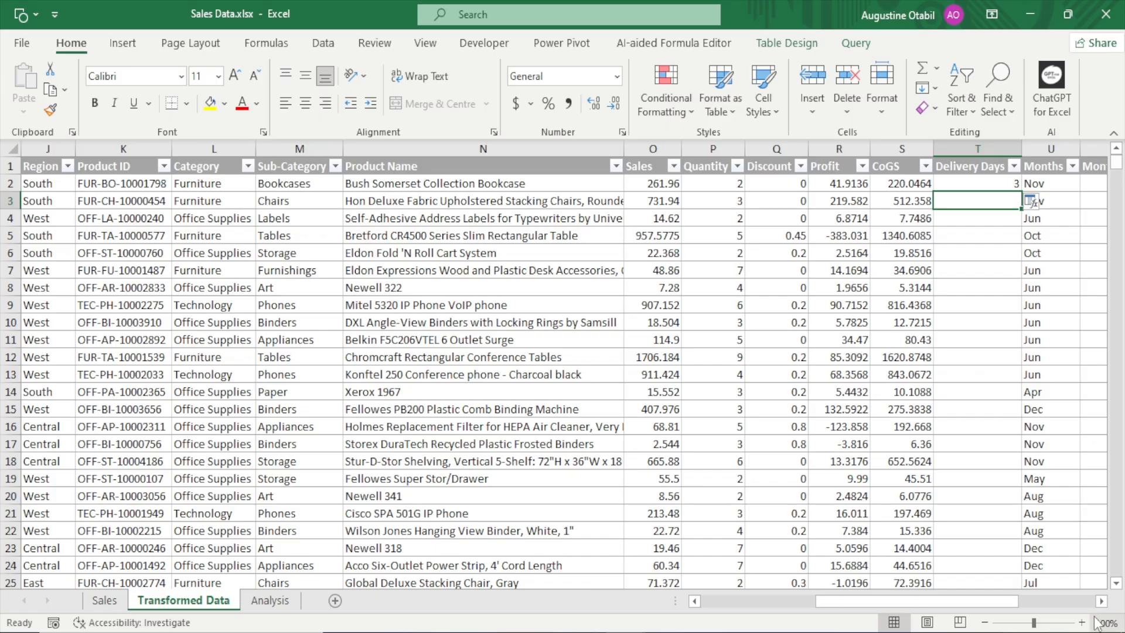
# Check the first Delivery Days result against the record's order and ship dates, and inspect the cells below it
pyautogui.hscroll(3, 822, 601)
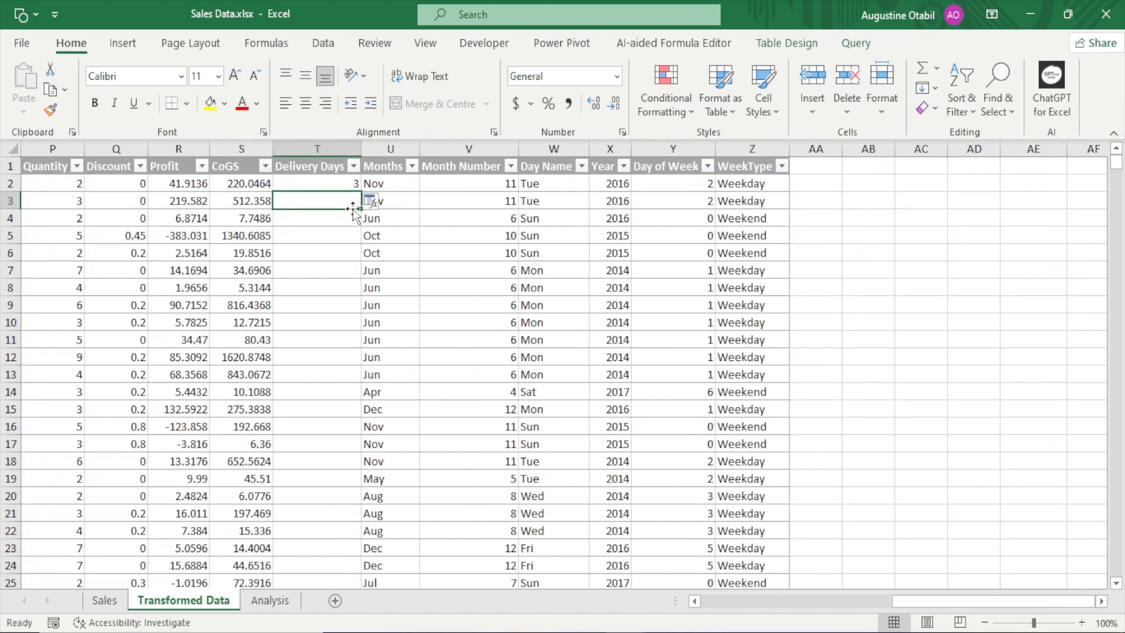
pyautogui.click(336, 186)
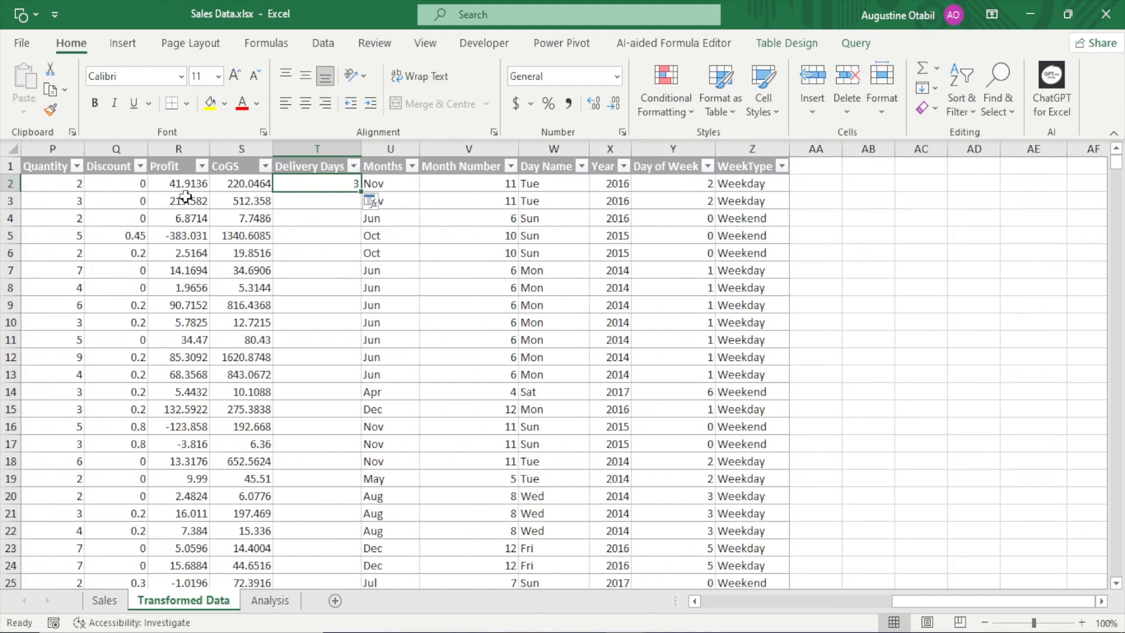
pyautogui.moveTo(929, 602); pyautogui.dragTo(752, 597)
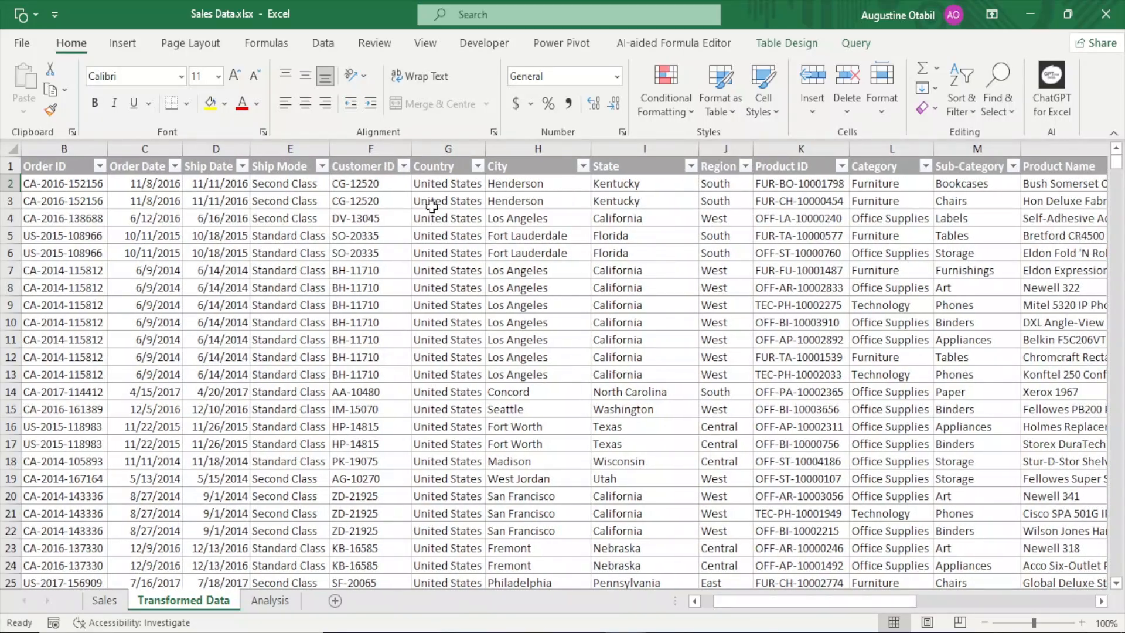
pyautogui.moveTo(844, 594); pyautogui.dragTo(937, 583)
pyautogui.click(546, 179)
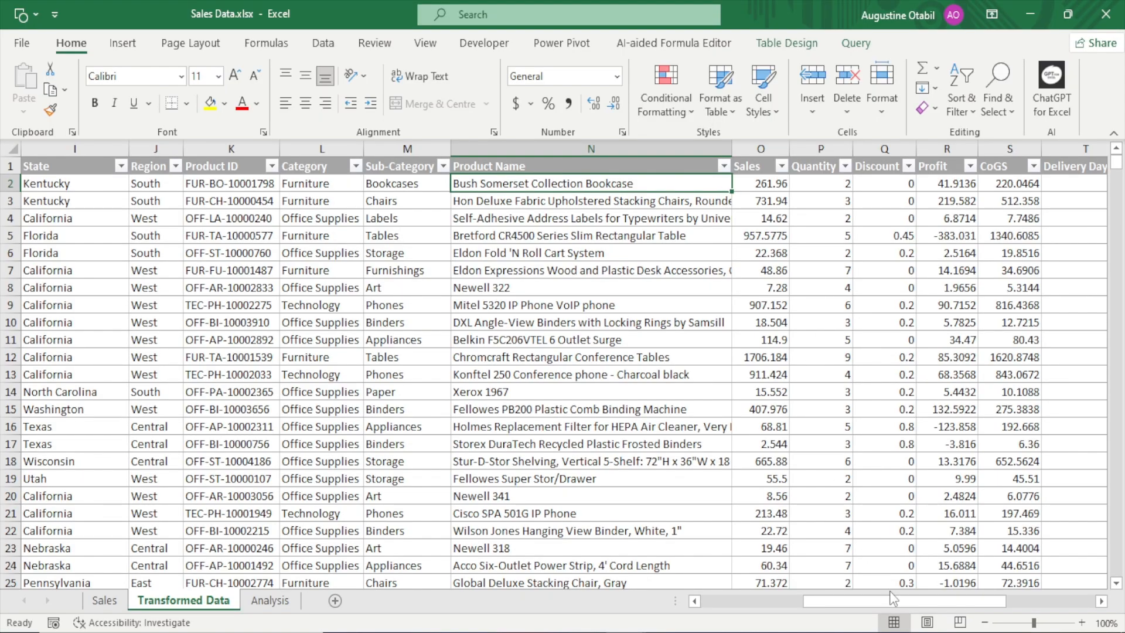
pyautogui.moveTo(890, 599); pyautogui.dragTo(931, 596)
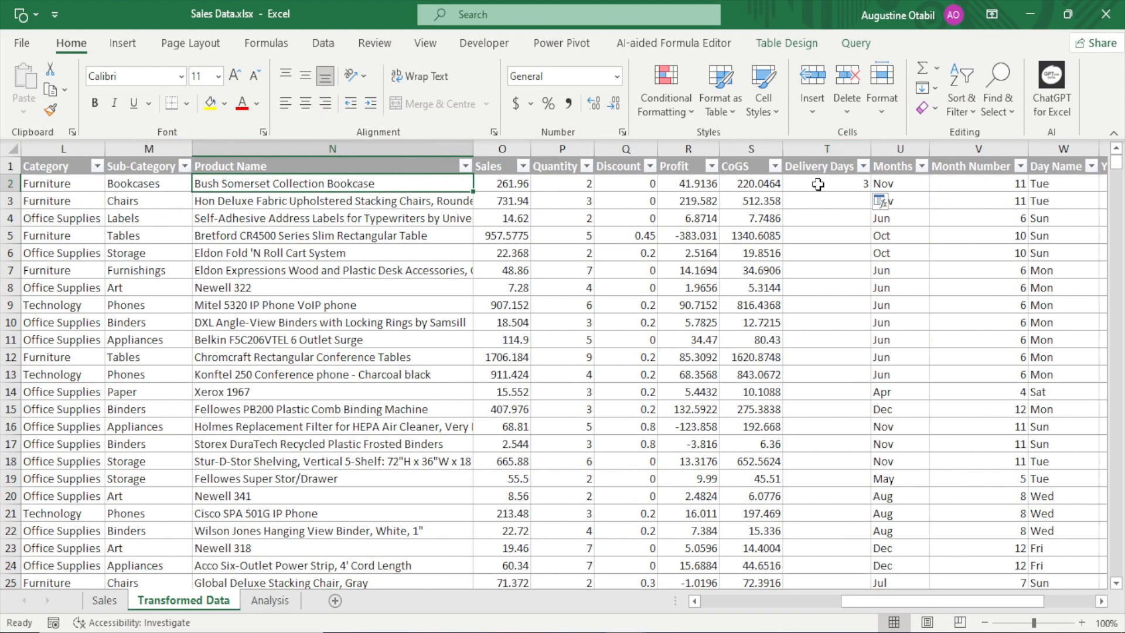
pyautogui.click(818, 184)
pyautogui.click(328, 186)
pyautogui.click(833, 185)
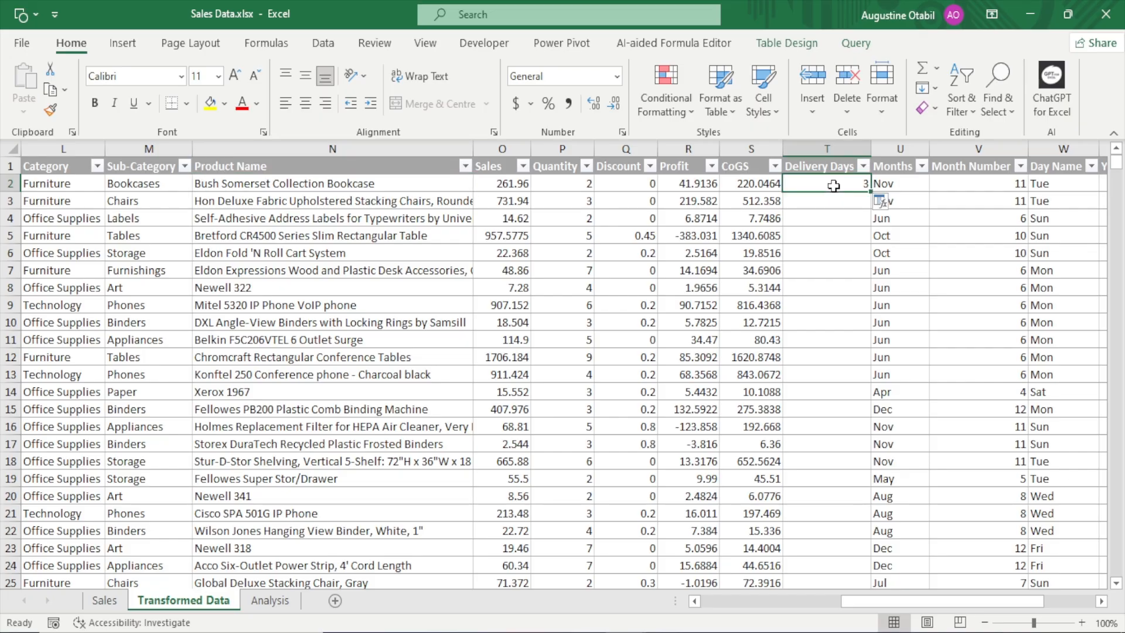
pyautogui.click(821, 200)
pyautogui.click(821, 218)
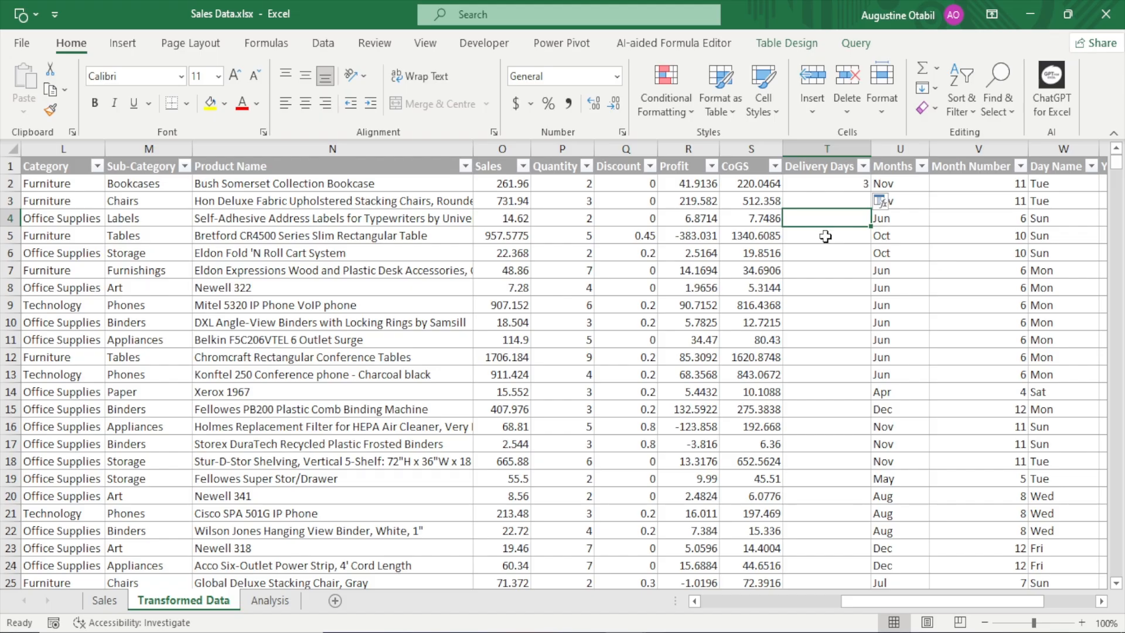
pyautogui.click(822, 234)
pyautogui.click(824, 253)
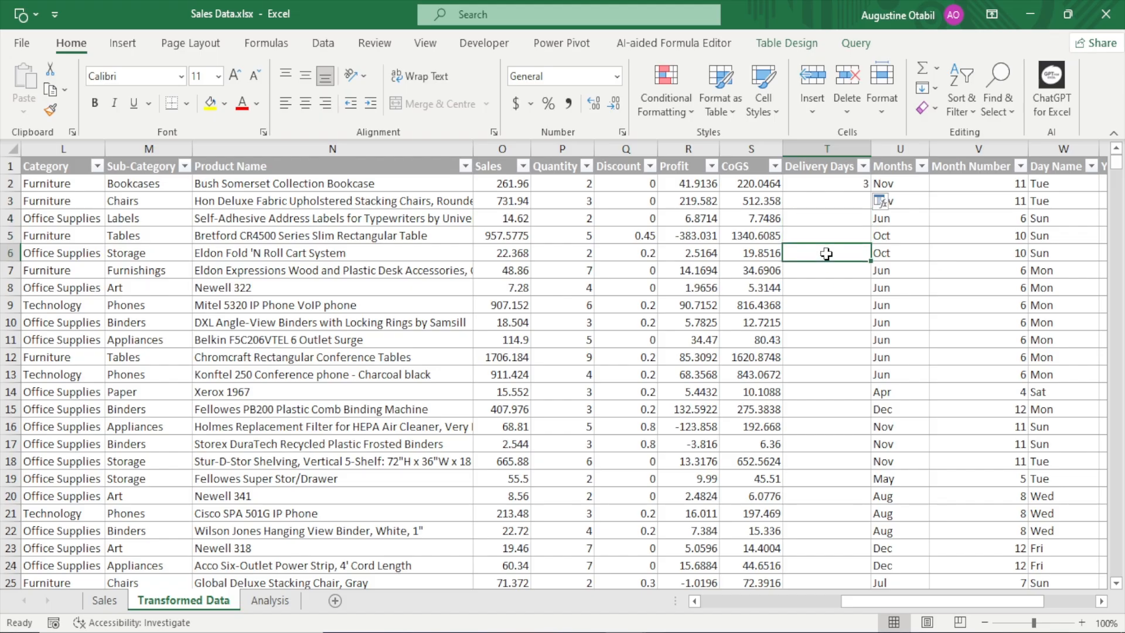
# Fill the Delivery Days formula down the entire table column and check several of the filled rows
pyautogui.click(827, 183)
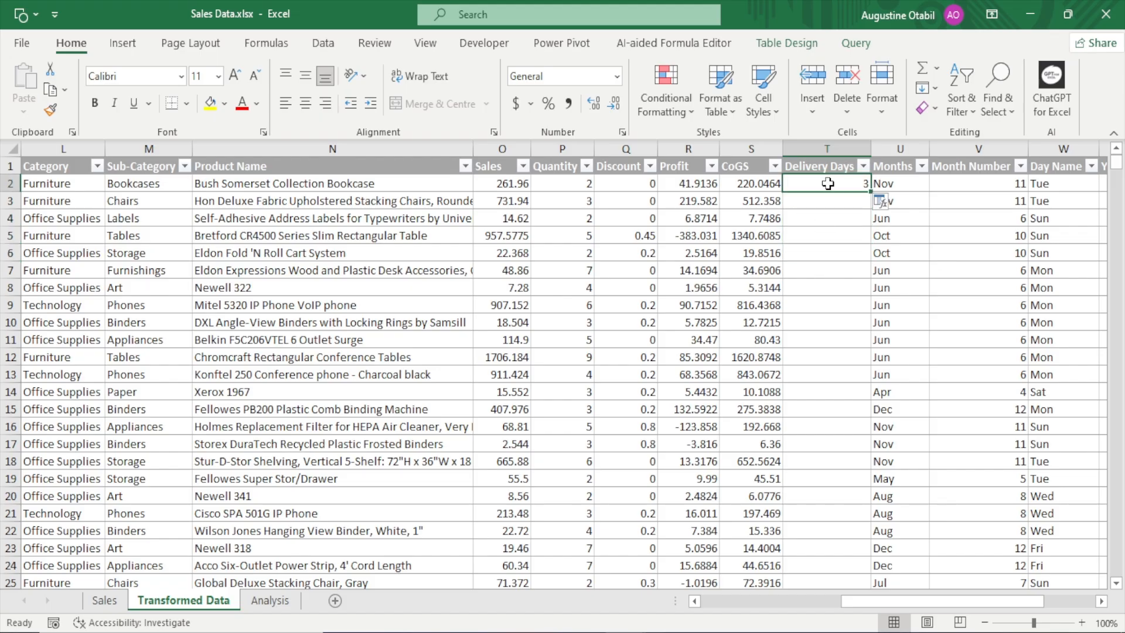
pyautogui.doubleClick(871, 191)
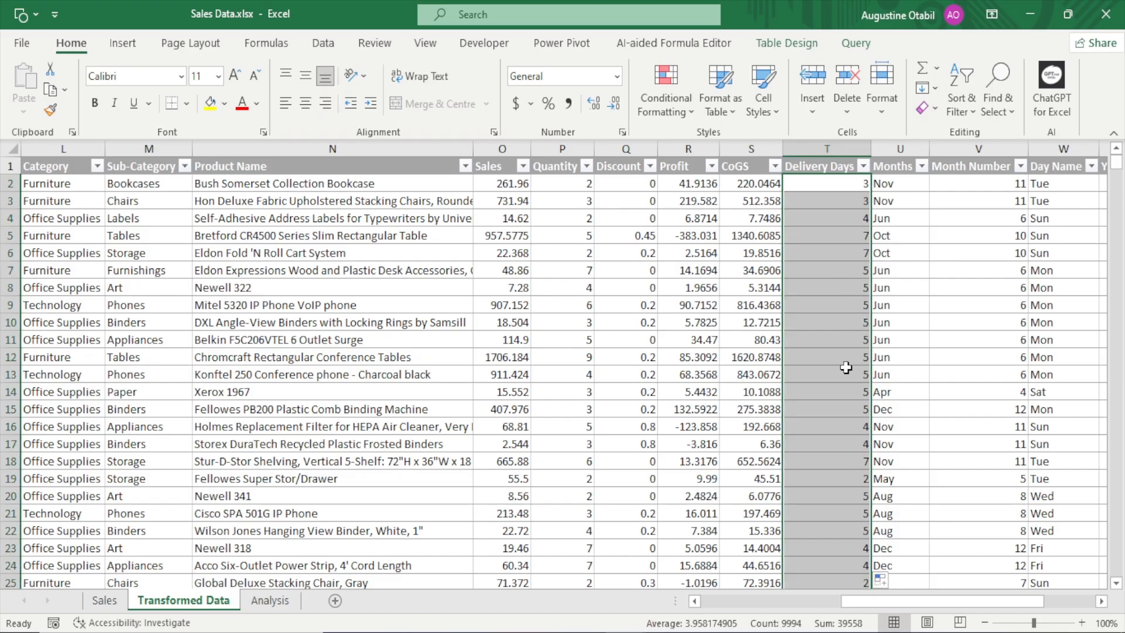
pyautogui.click(853, 235)
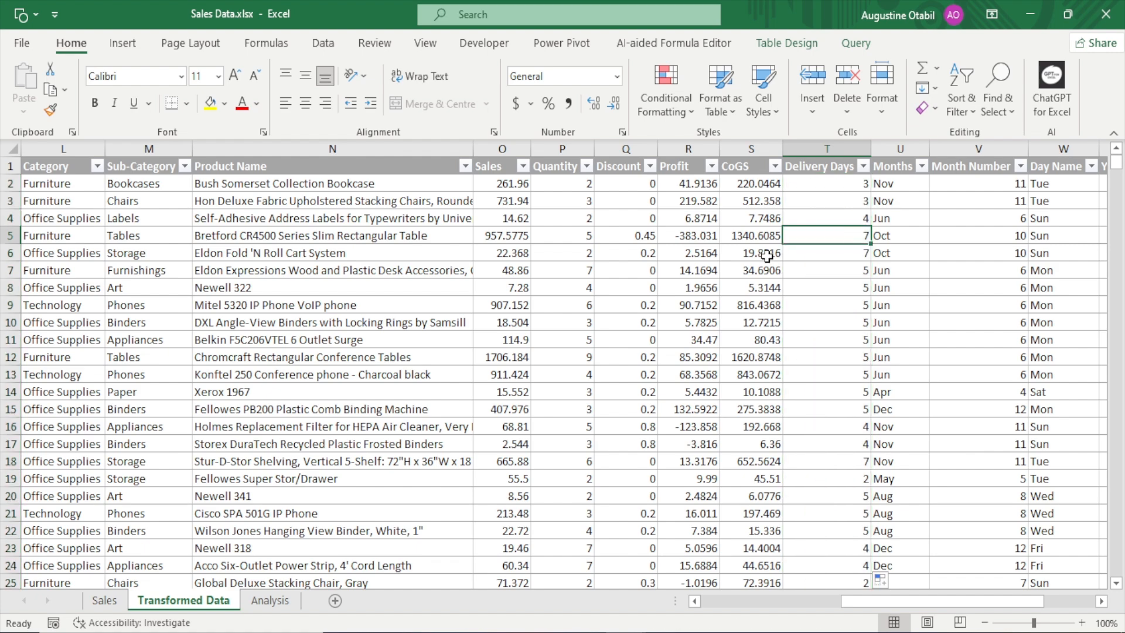
pyautogui.press('Down')
pyautogui.press('Down')
pyautogui.press('Down')
pyautogui.press('Down')
pyautogui.press('Down')
pyautogui.press('Down')
pyautogui.press('Down')
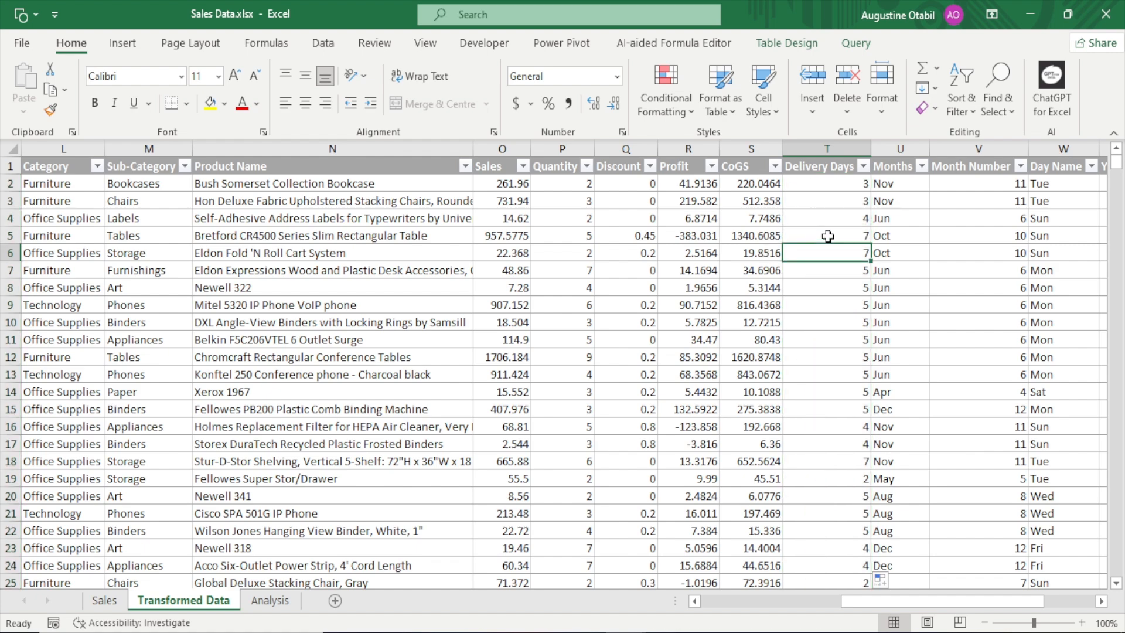
pyautogui.press('Down')
pyautogui.press('Down')
pyautogui.press('Down')
pyautogui.press('Down')
pyautogui.press('Down')
pyautogui.press('Down')
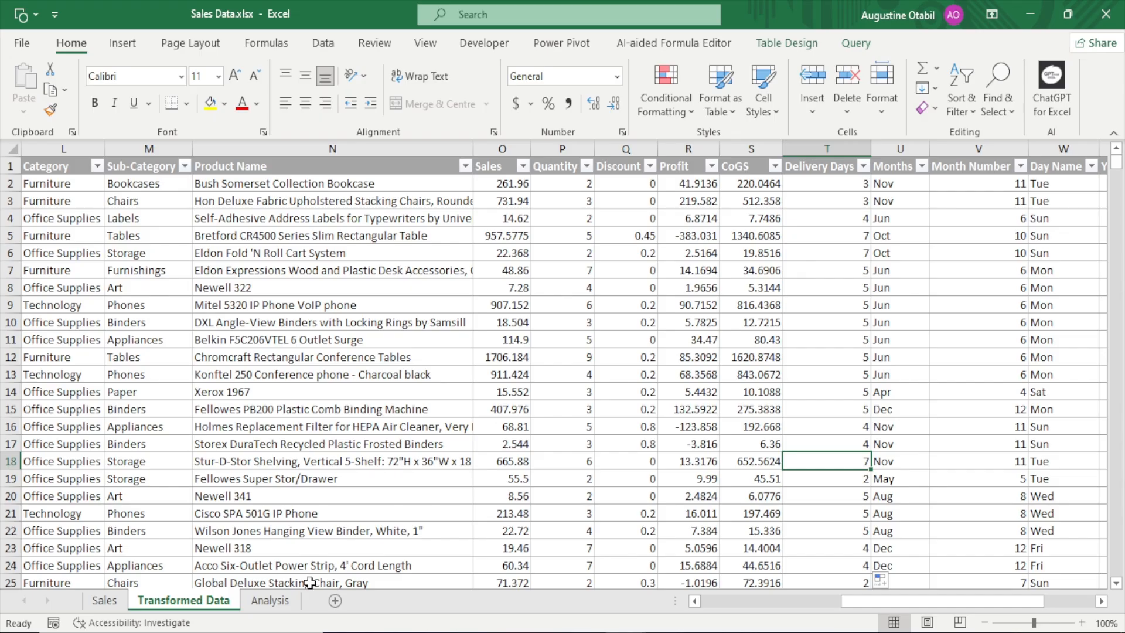
# Refresh all data on the Analysis sheet so the PivotTable's field list includes Delivery Days
pyautogui.click(271, 602)
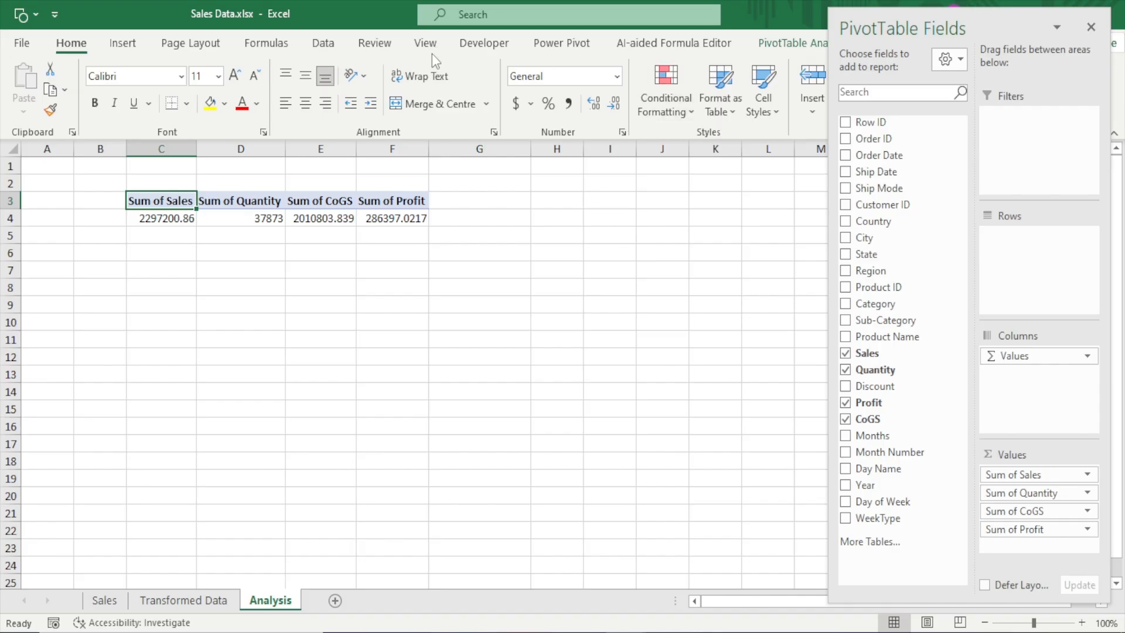
pyautogui.click(787, 51)
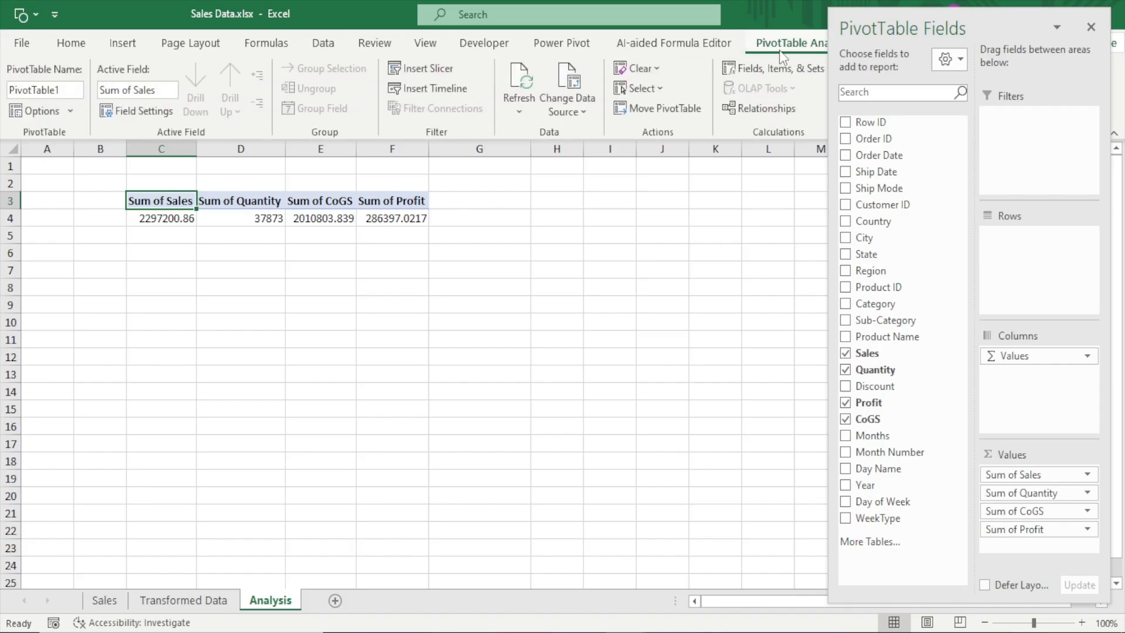
pyautogui.click(324, 45)
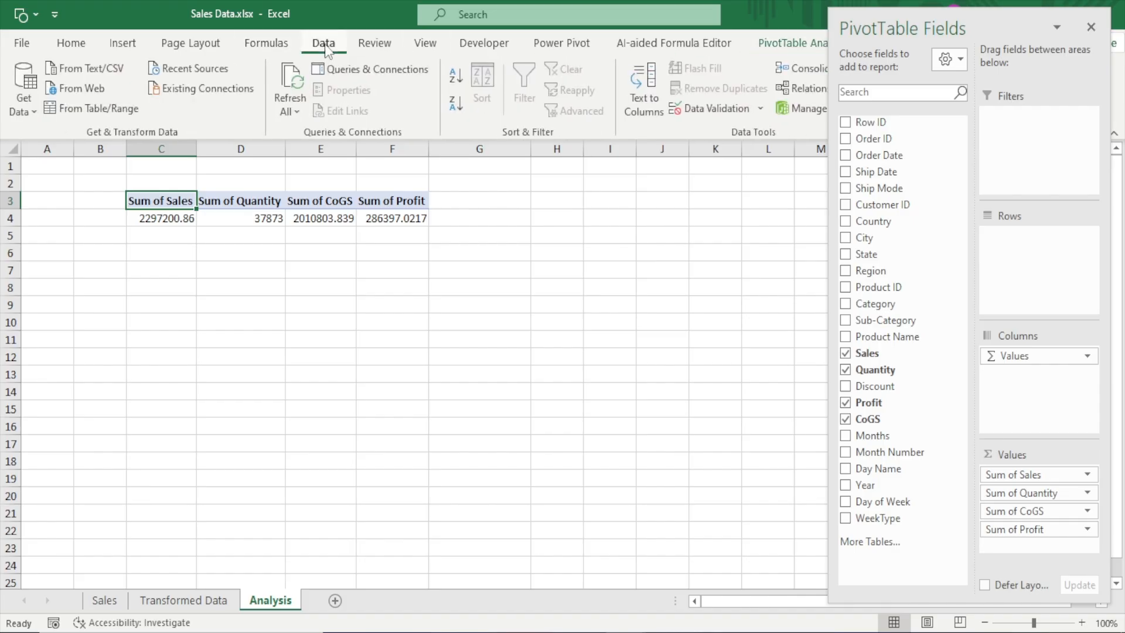
pyautogui.click(291, 80)
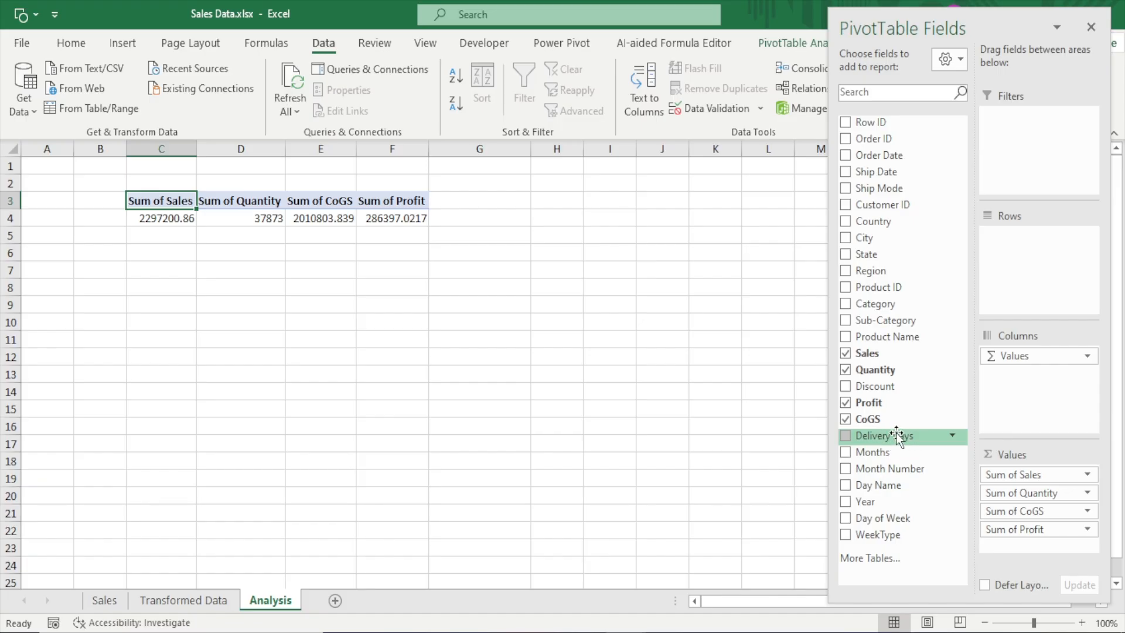
# Add Delivery Days to the PivotTable's values and summarise it by Average
pyautogui.moveTo(896, 437); pyautogui.dragTo(1025, 551)
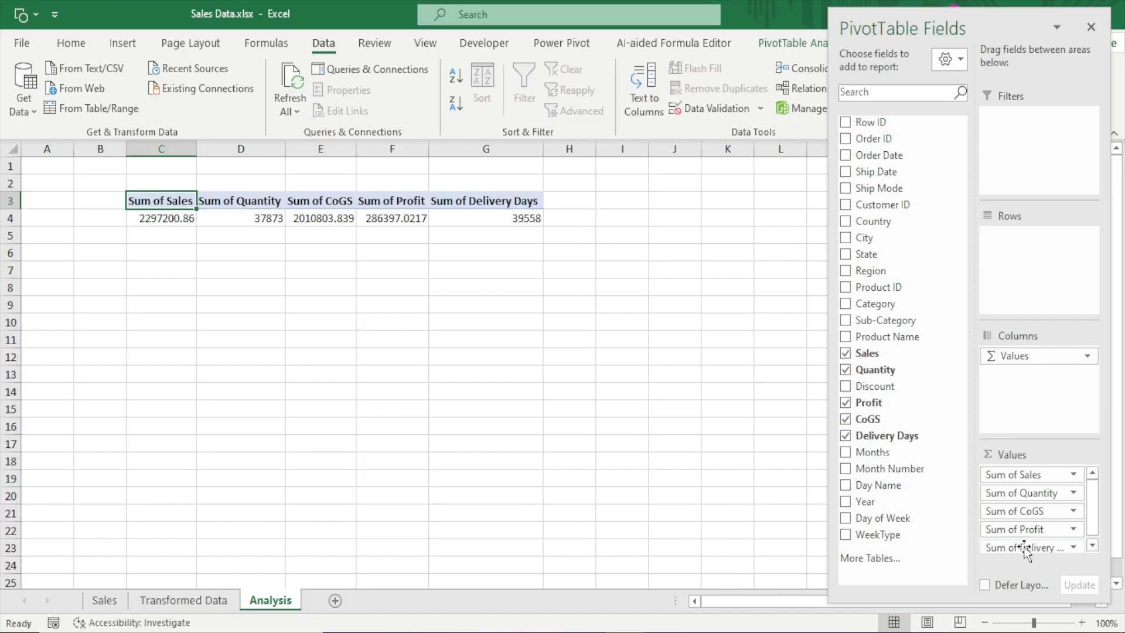
pyautogui.moveTo(518, 223)
pyautogui.click(1092, 545)
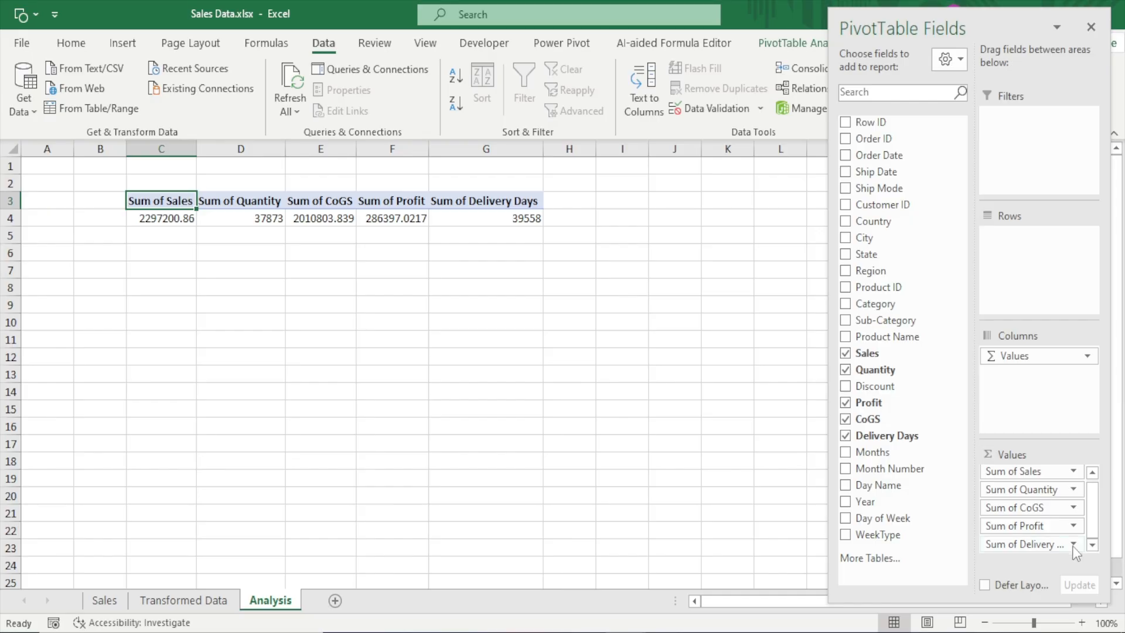
pyautogui.click(470, 220)
pyautogui.rightClick(471, 221)
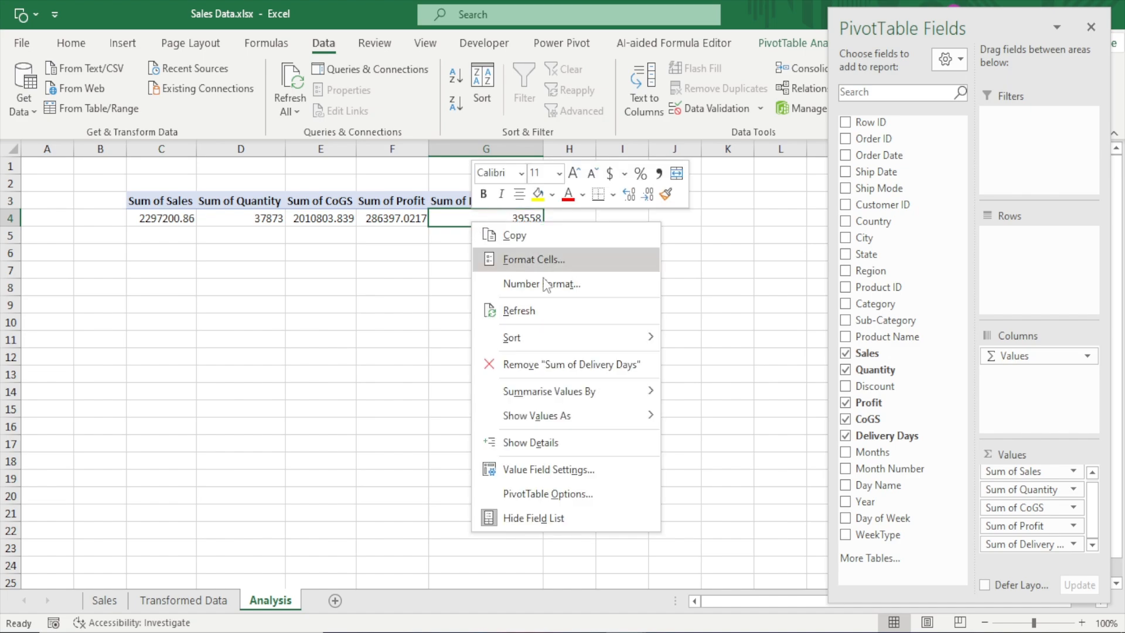
pyautogui.moveTo(614, 391)
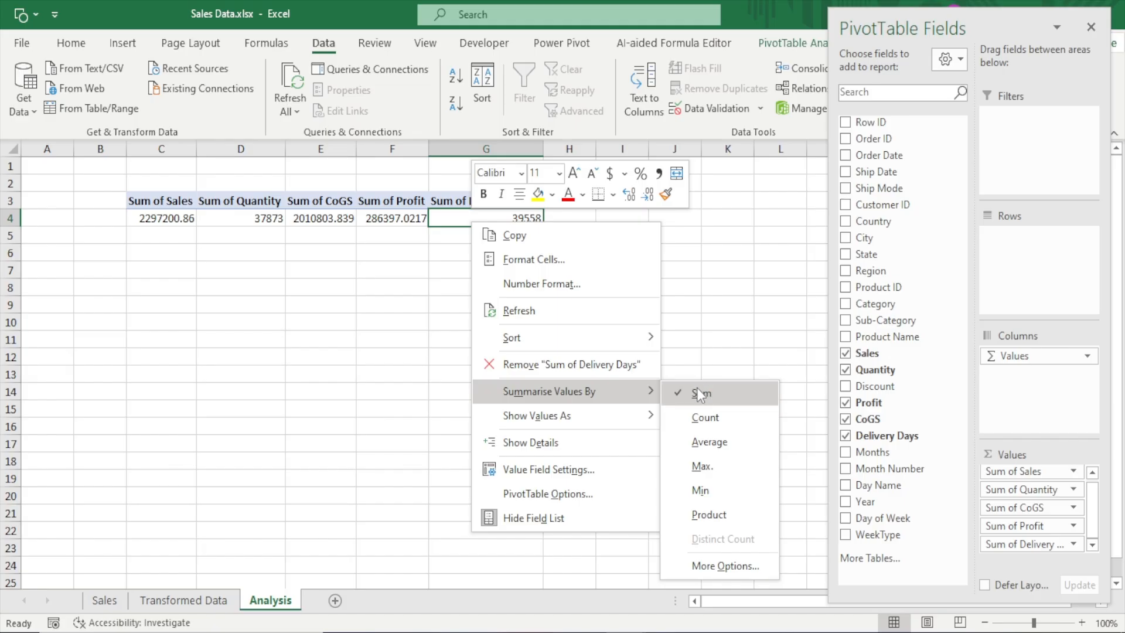
pyautogui.click(704, 443)
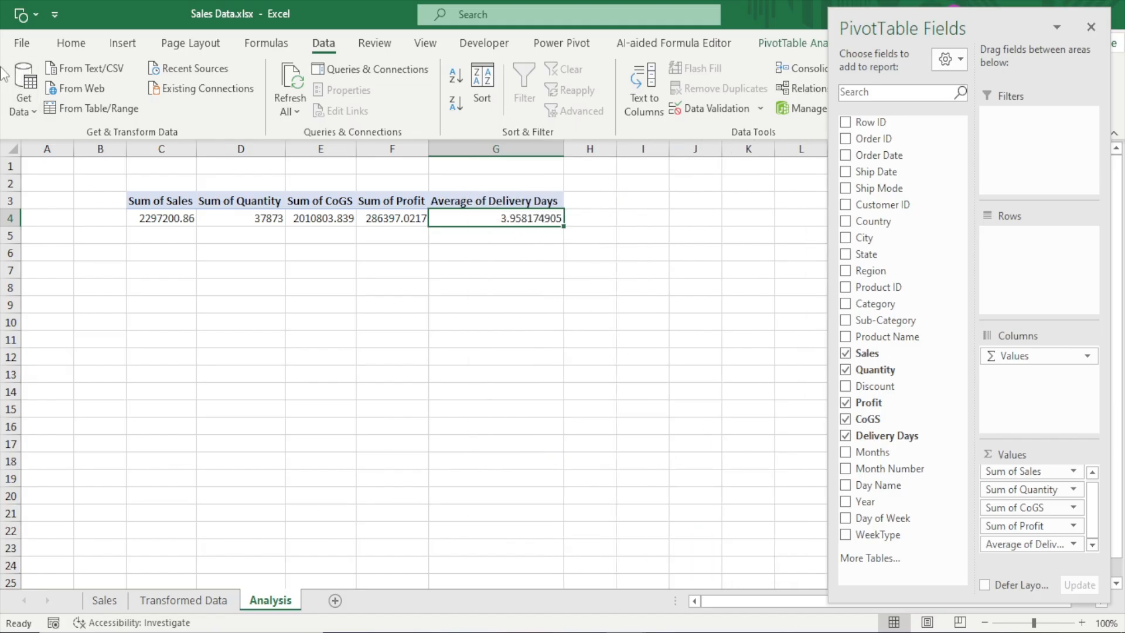
# Reduce the Average of Delivery Days value to zero decimal places
pyautogui.click(66, 46)
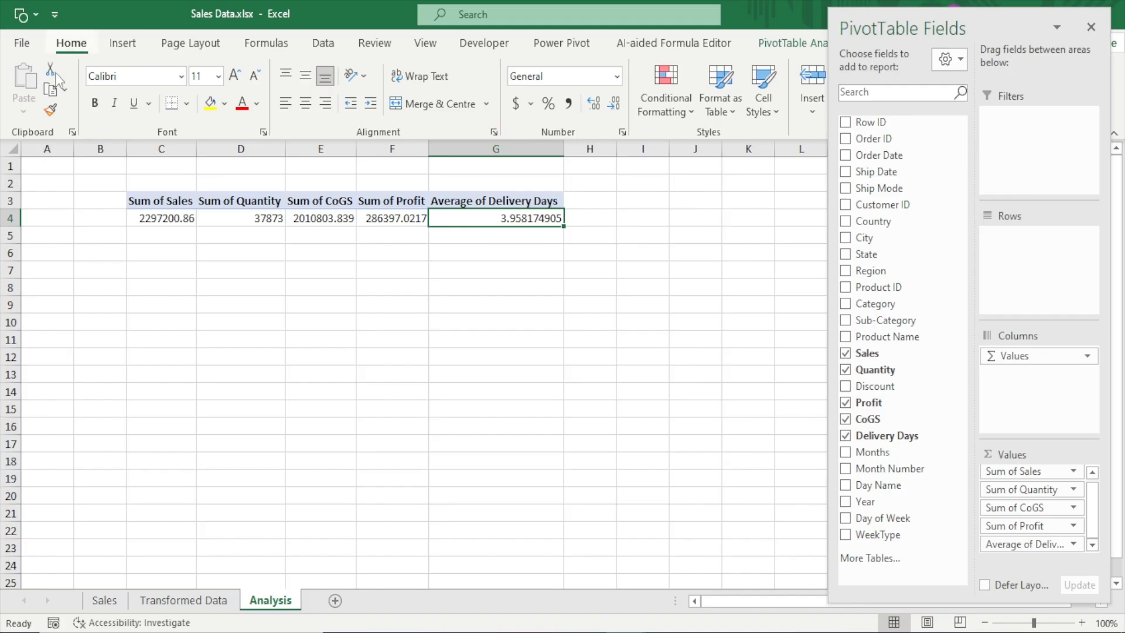
pyautogui.click(621, 103)
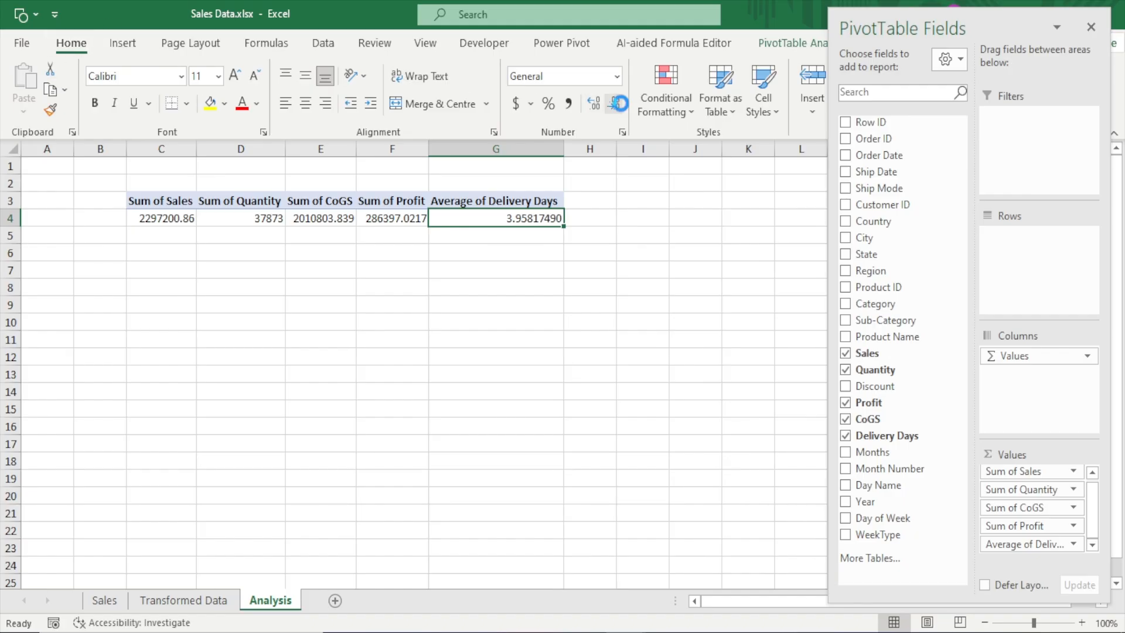
pyautogui.click(621, 104)
pyautogui.click(621, 104)
pyautogui.click(621, 104)
pyautogui.click(621, 104)
pyautogui.click(621, 103)
pyautogui.click(621, 104)
pyautogui.click(621, 104)
pyautogui.click(621, 104)
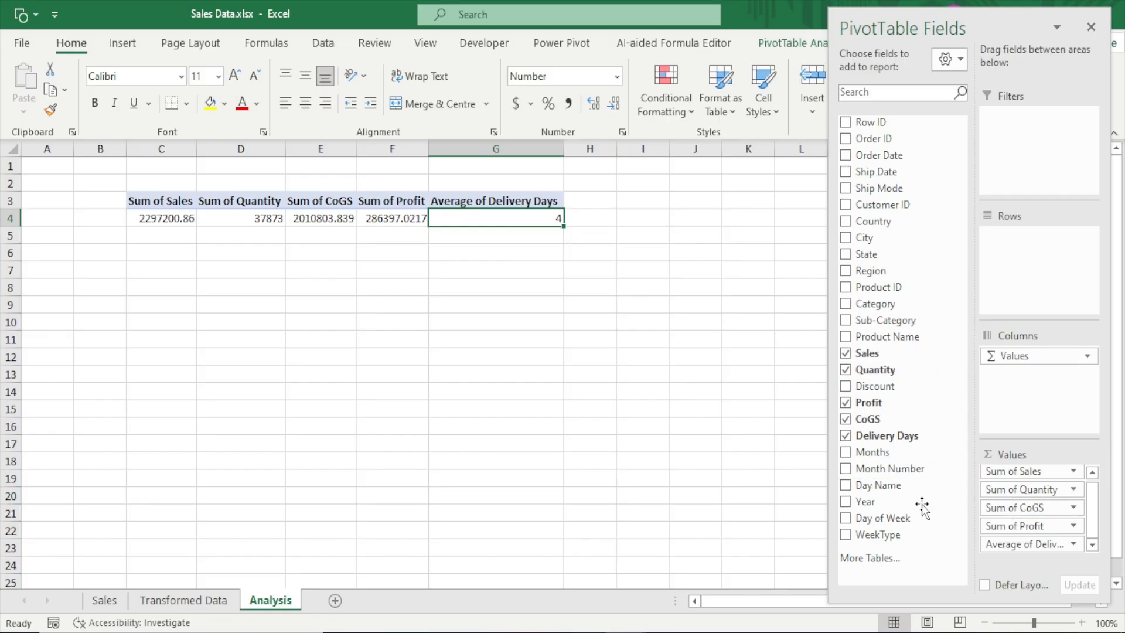
# Add Discount to the PivotTable's values as a sum and format the result with zero decimal places
pyautogui.moveTo(895, 388); pyautogui.dragTo(1056, 550)
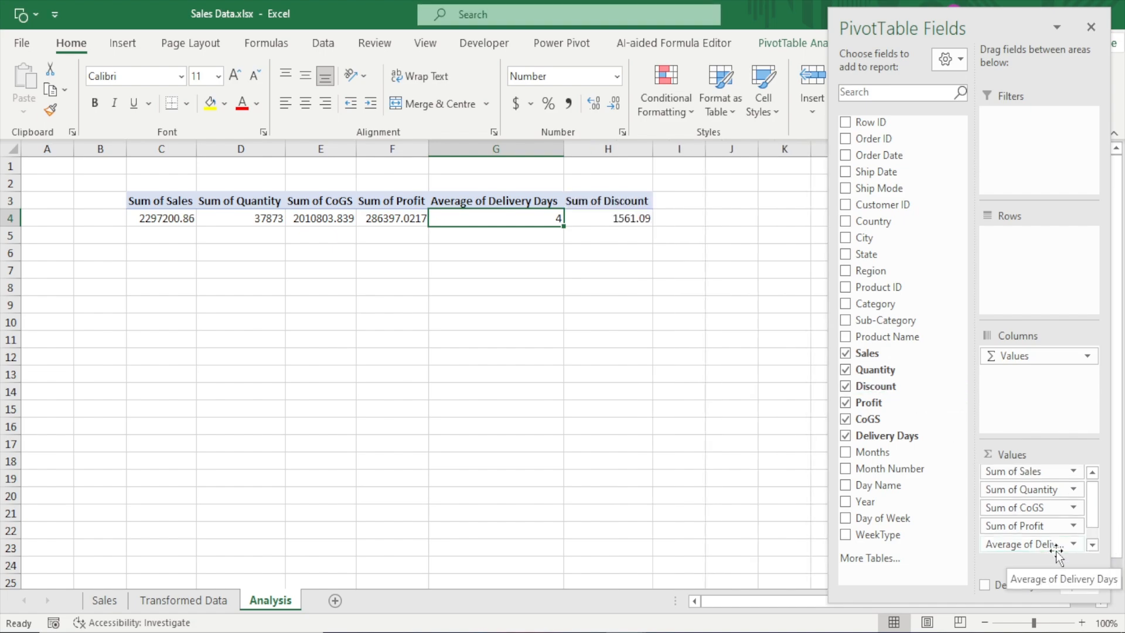
pyautogui.click(607, 218)
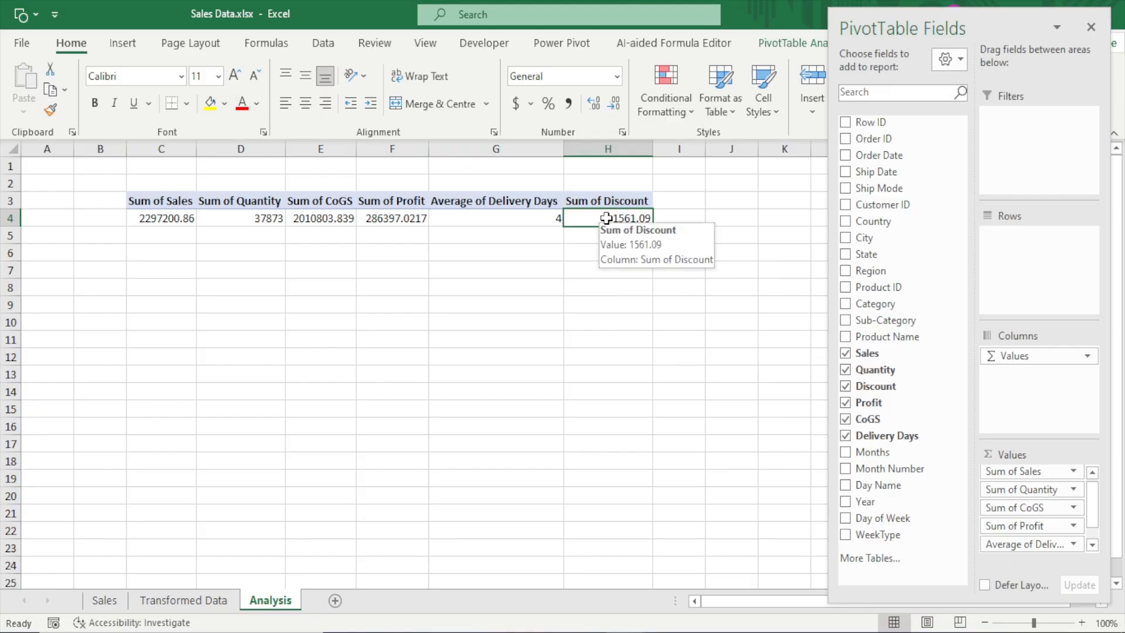
pyautogui.click(609, 105)
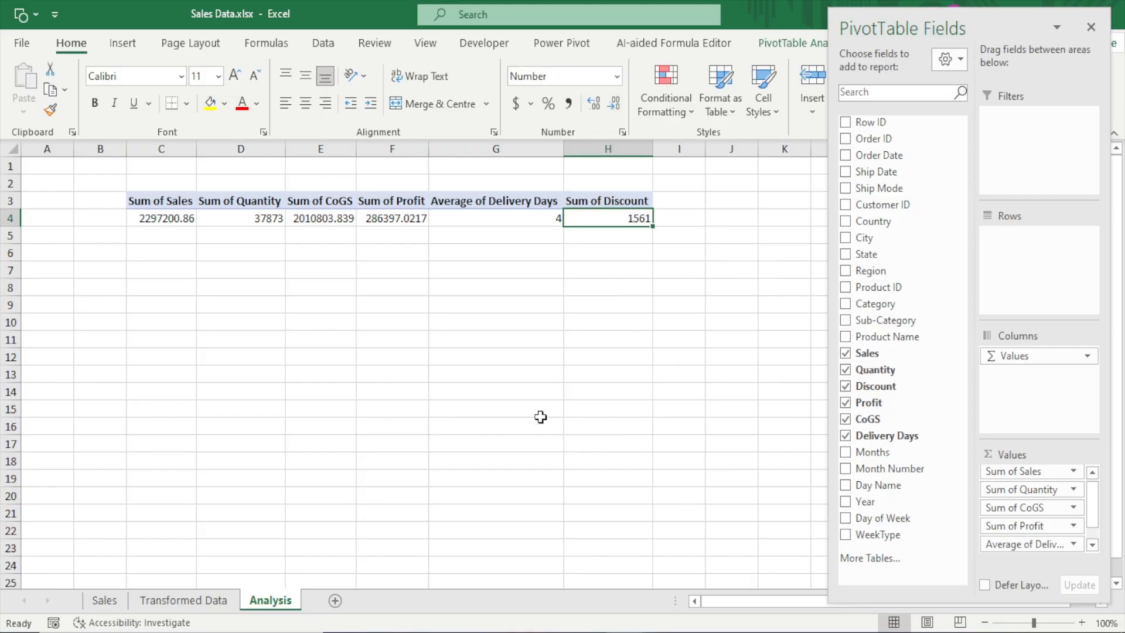
# Rename the PivotTable's Sum of Sales value field as Total Sales
pyautogui.doubleClick(164, 200)
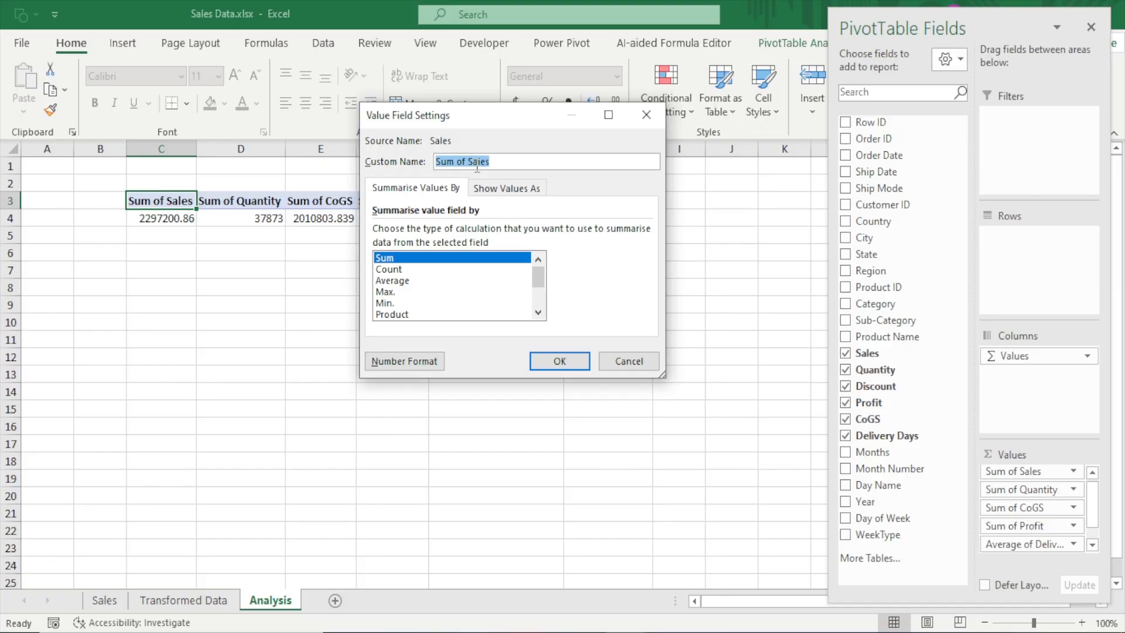
pyautogui.click(474, 164)
pyautogui.press('BackSpace')
pyautogui.press('BackSpace')
pyautogui.press('BackSpace')
pyautogui.press('BackSpace')
pyautogui.press('BackSpace')
pyautogui.press('BackSpace')
pyautogui.press('BackSpace')
pyautogui.write('Total')
pyautogui.click(555, 358)
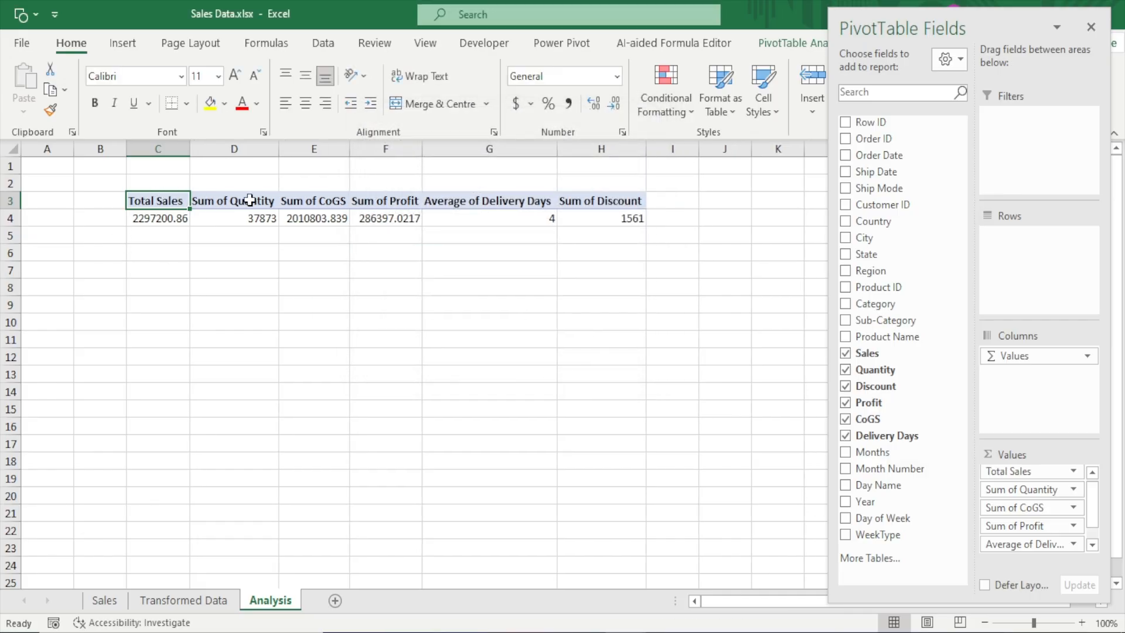
# Rename the PivotTable's Sum of Quantity value field as Total Quantity
pyautogui.click(250, 200)
pyautogui.click(250, 193)
pyautogui.doubleClick(242, 203)
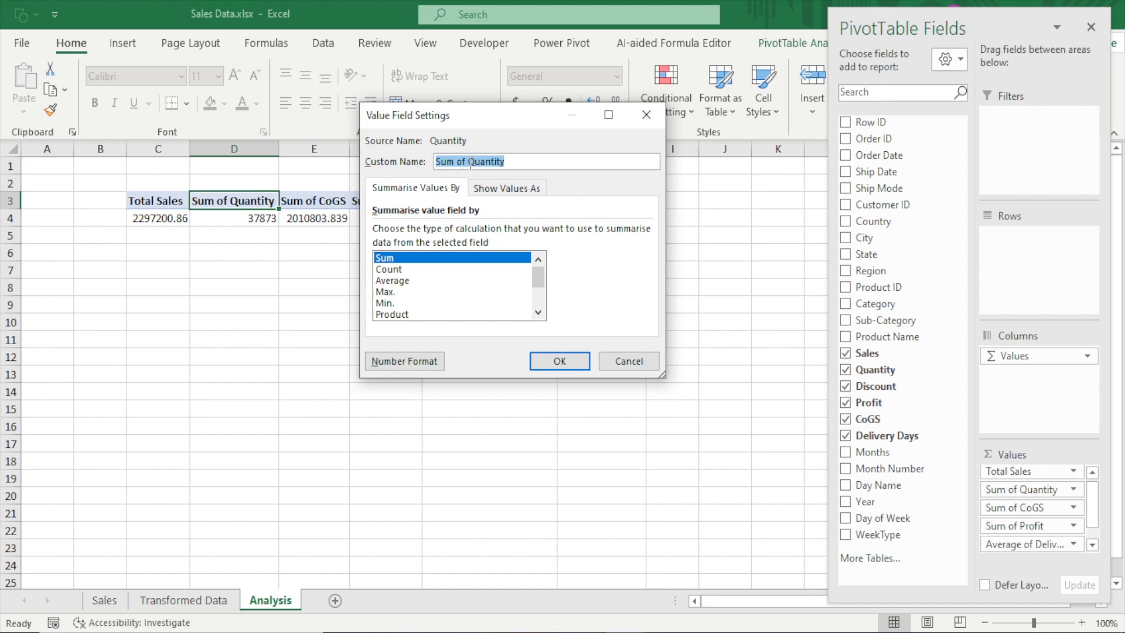
pyautogui.click(468, 162)
pyautogui.press('BackSpace')
pyautogui.press('BackSpace')
pyautogui.press('BackSpace')
pyautogui.press('BackSpace')
pyautogui.press('BackSpace')
pyautogui.press('BackSpace')
pyautogui.press('BackSpace')
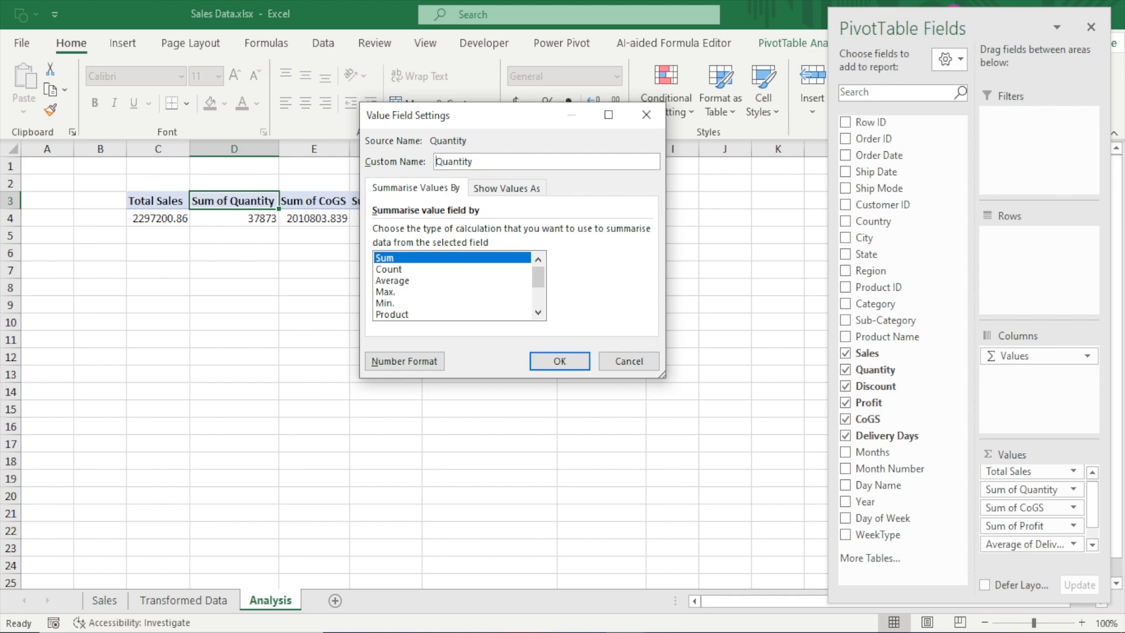
pyautogui.write('Total')
pyautogui.click(559, 361)
# Rename the PivotTable's Sum of CoGS value field as Total Cost
pyautogui.doubleClick(302, 203)
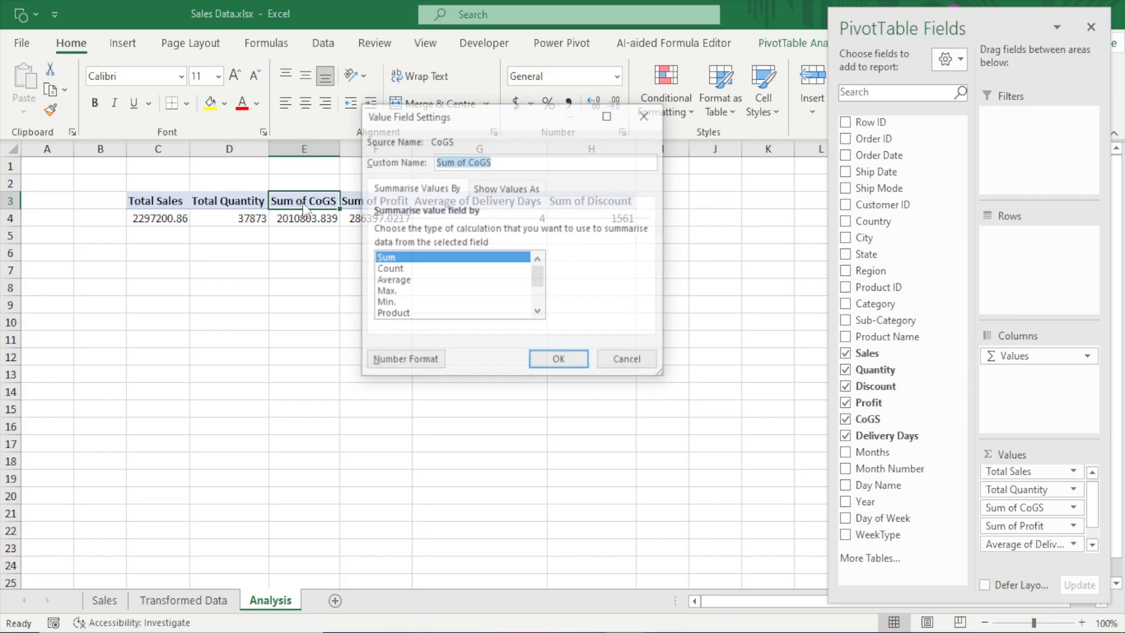
pyautogui.click(472, 162)
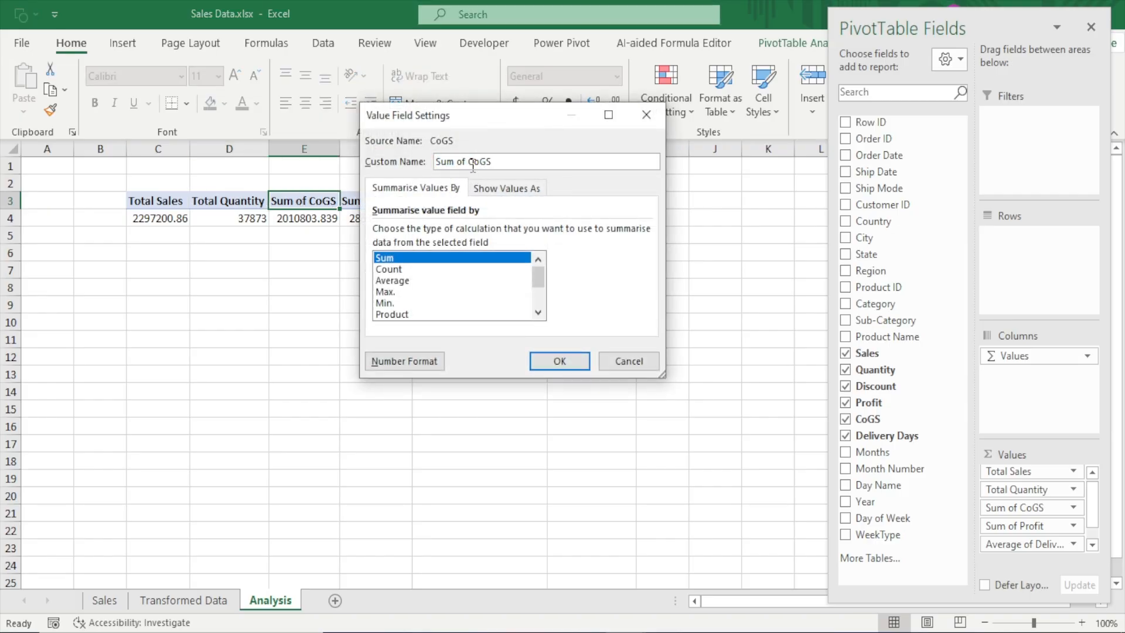
pyautogui.press('BackSpace')
pyautogui.press('BackSpace')
pyautogui.press('BackSpace')
pyautogui.press('BackSpace')
pyautogui.press('BackSpace')
pyautogui.press('BackSpace')
pyautogui.press('BackSpace')
pyautogui.write('Total')
pyautogui.click(559, 361)
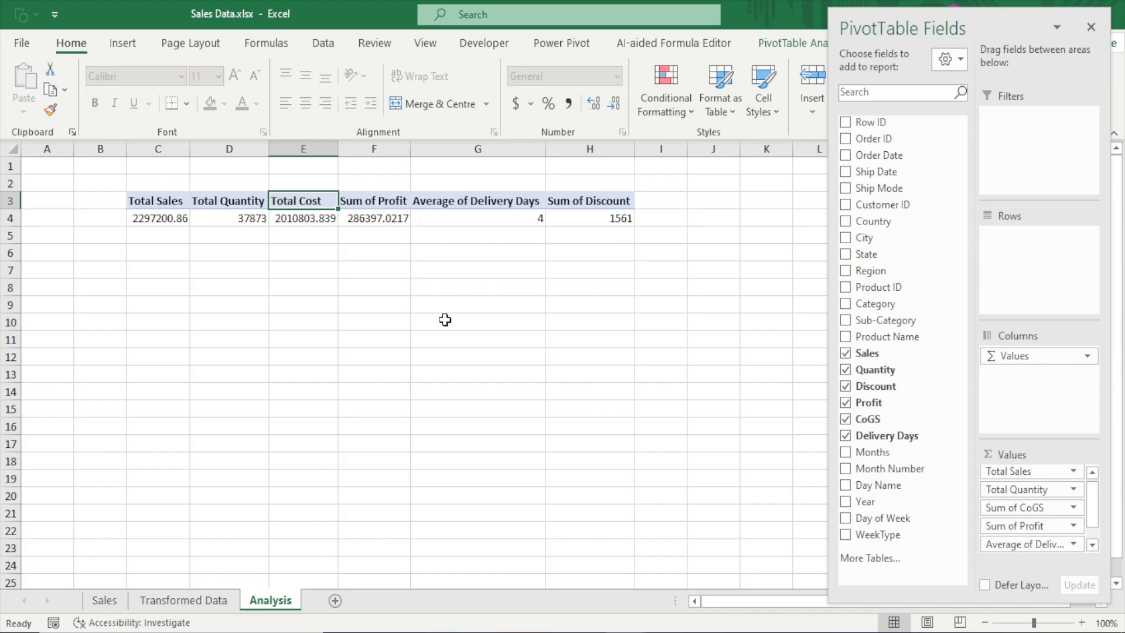
# Rename the PivotTable's Sum of Profit value field as Total Profit
pyautogui.click(384, 201)
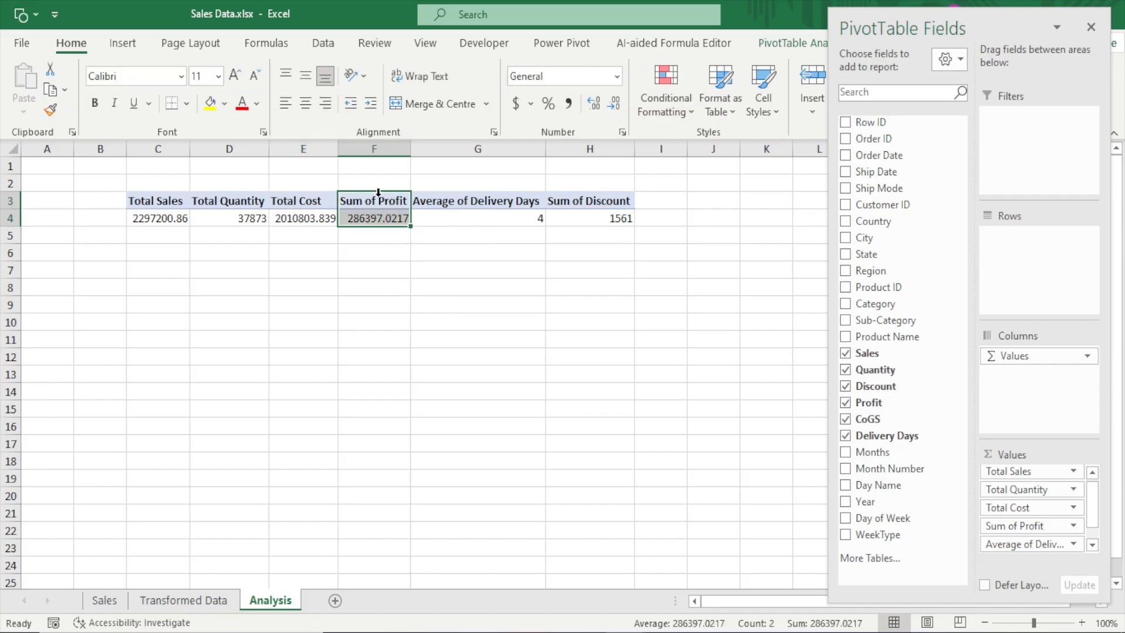
pyautogui.click(376, 201)
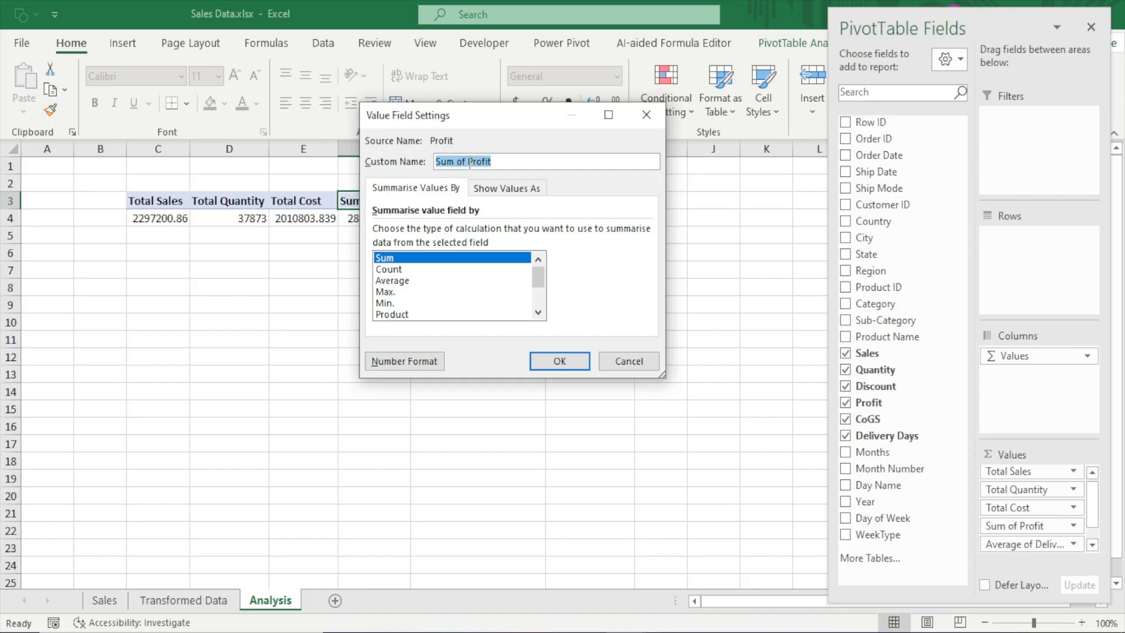
pyautogui.moveTo(469, 163); pyautogui.dragTo(394, 184)
pyautogui.press('BackSpace')
pyautogui.write('Total')
pyautogui.click(554, 358)
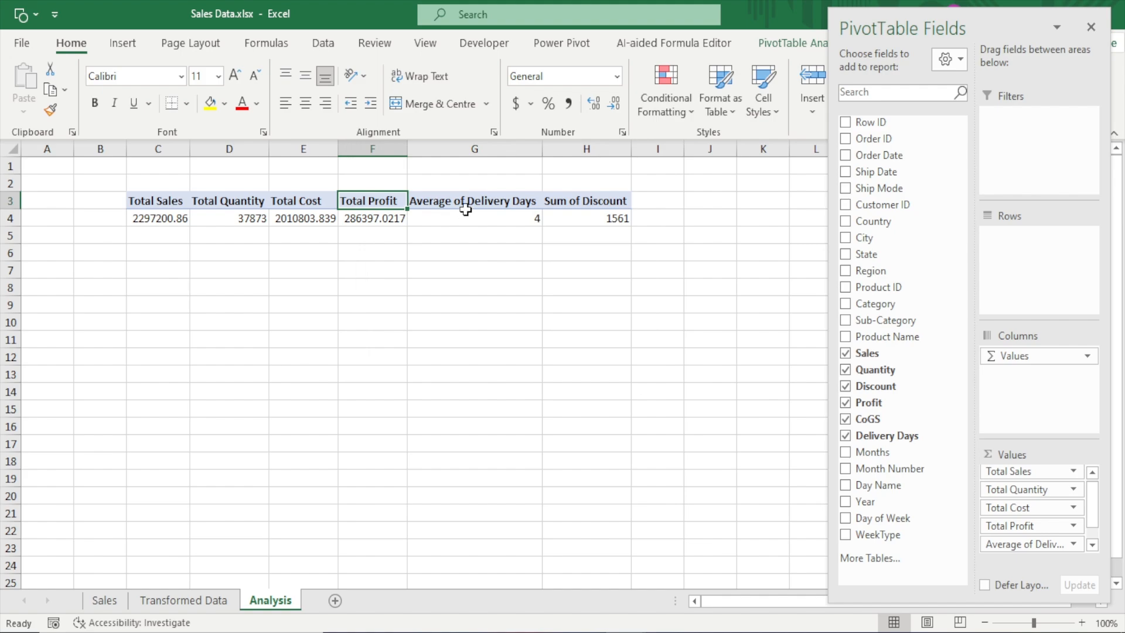
# Rename the PivotTable's Average of Delivery Days value field as Avg. Delivery Days
pyautogui.click(468, 212)
pyautogui.doubleClick(468, 203)
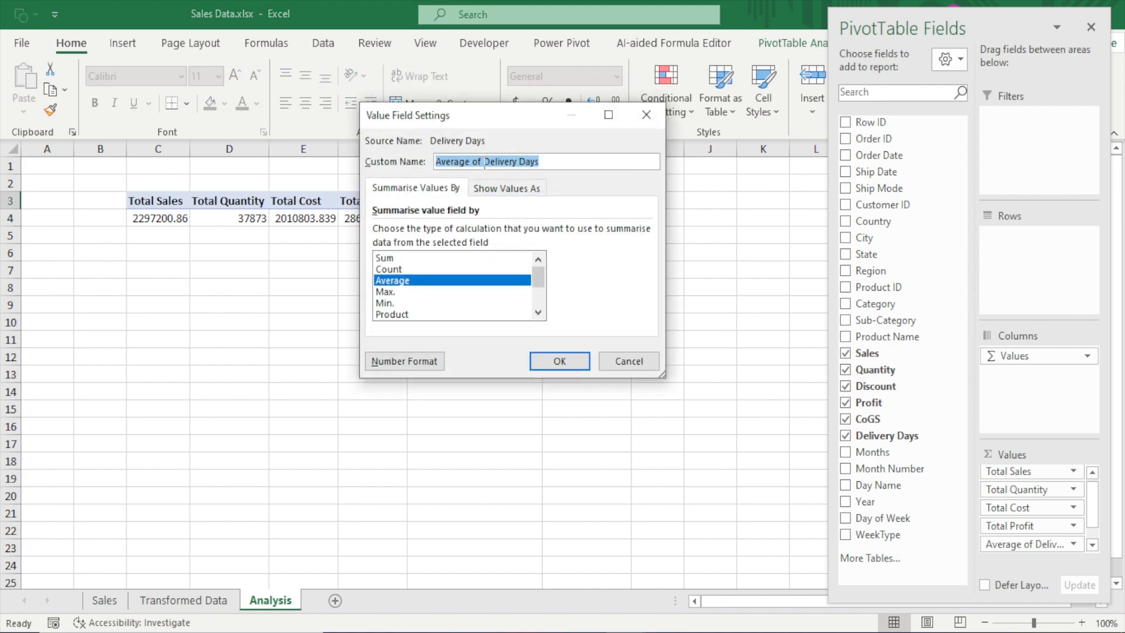
pyautogui.click(484, 162)
pyautogui.press('BackSpace')
pyautogui.press('BackSpace')
pyautogui.press('BackSpace')
pyautogui.press('BackSpace')
pyautogui.press('BackSpace')
pyautogui.press('BackSpace')
pyautogui.press('BackSpace')
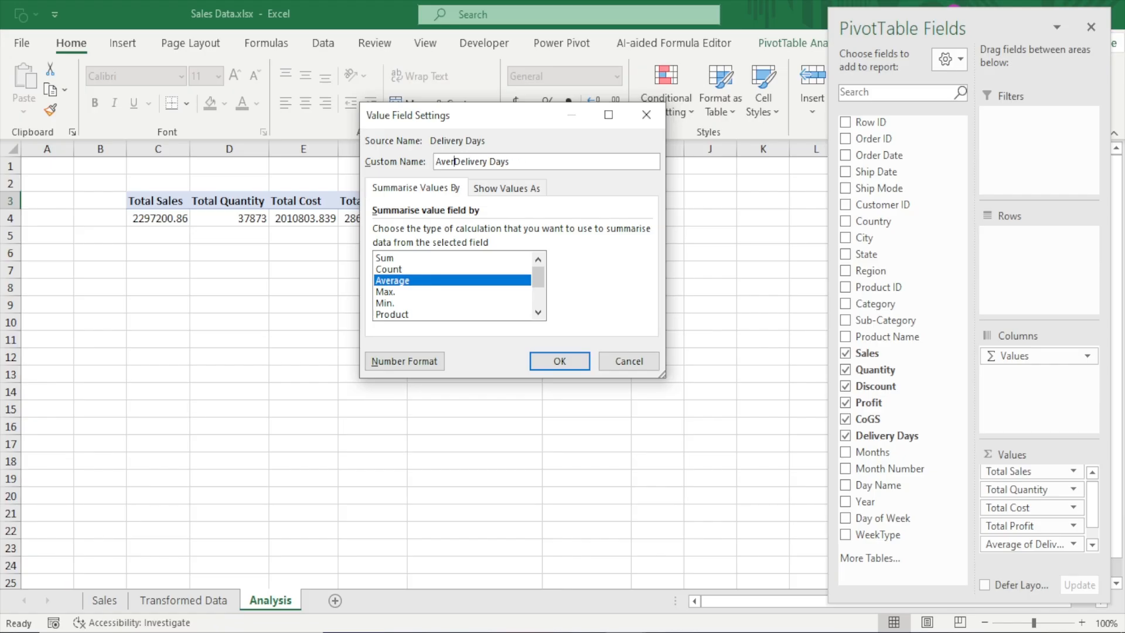
pyautogui.press('BackSpace')
pyautogui.press('BackSpace')
pyautogui.press('BackSpace')
pyautogui.press('BackSpace')
pyautogui.write('Avg.')
pyautogui.click(560, 360)
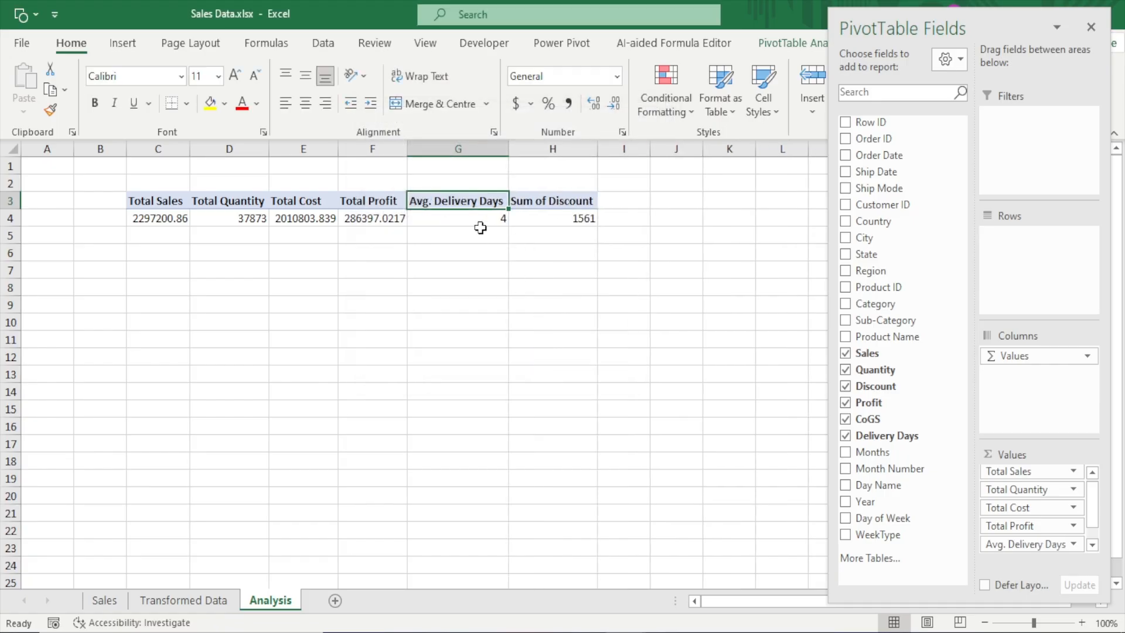
# Rename the PivotTable's Sum of Discount value field as Total Discount
pyautogui.click(540, 201)
pyautogui.doubleClick(541, 201)
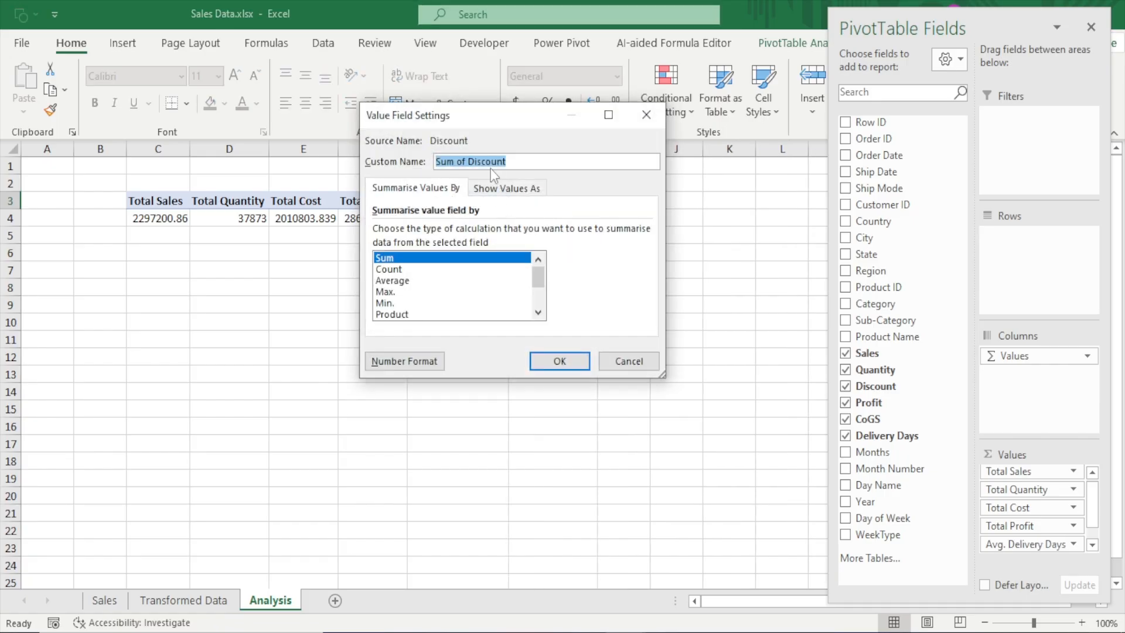
pyautogui.click(469, 162)
pyautogui.press('BackSpace')
pyautogui.press('BackSpace')
pyautogui.press('BackSpace')
pyautogui.press('BackSpace')
pyautogui.press('BackSpace')
pyautogui.press('BackSpace')
pyautogui.press('BackSpace')
pyautogui.write('Tt')
pyautogui.press('BackSpace')
pyautogui.write('otal')
pyautogui.click(558, 361)
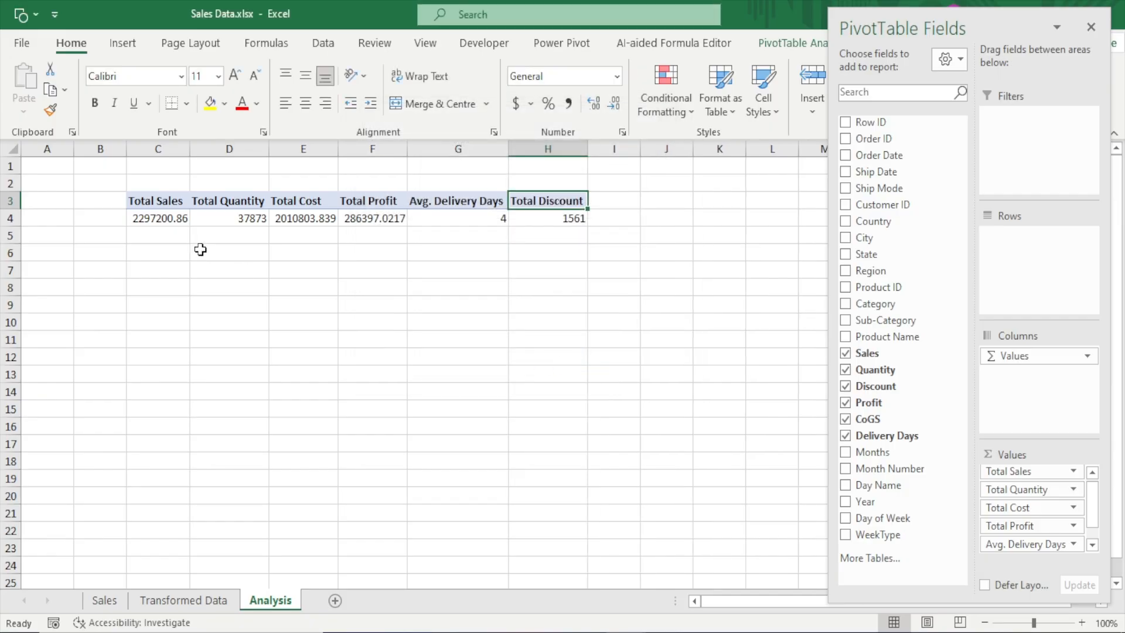
# Close the PivotTable field list and apply the green style from the first row of the Medium styles to the PivotTable
pyautogui.click(154, 201)
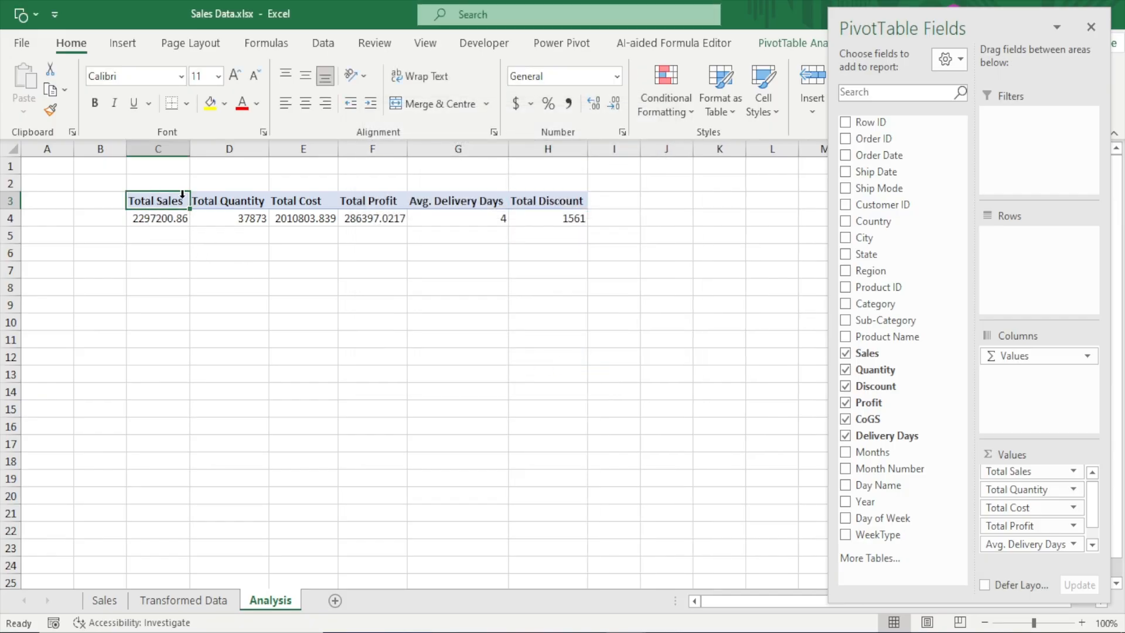
pyautogui.click(1091, 28)
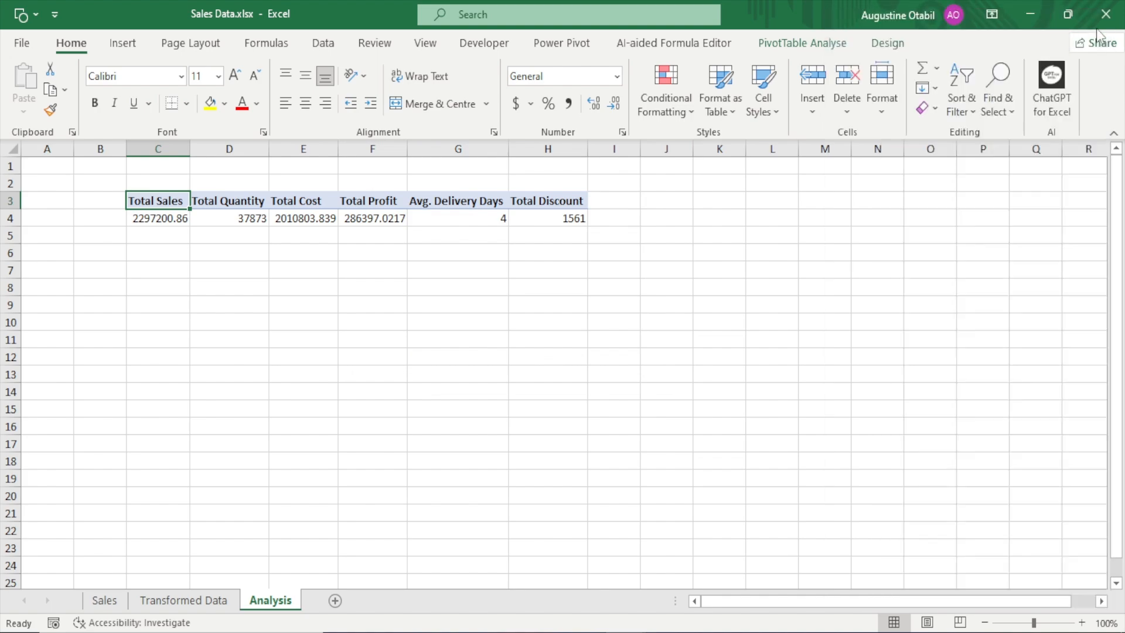
pyautogui.click(222, 202)
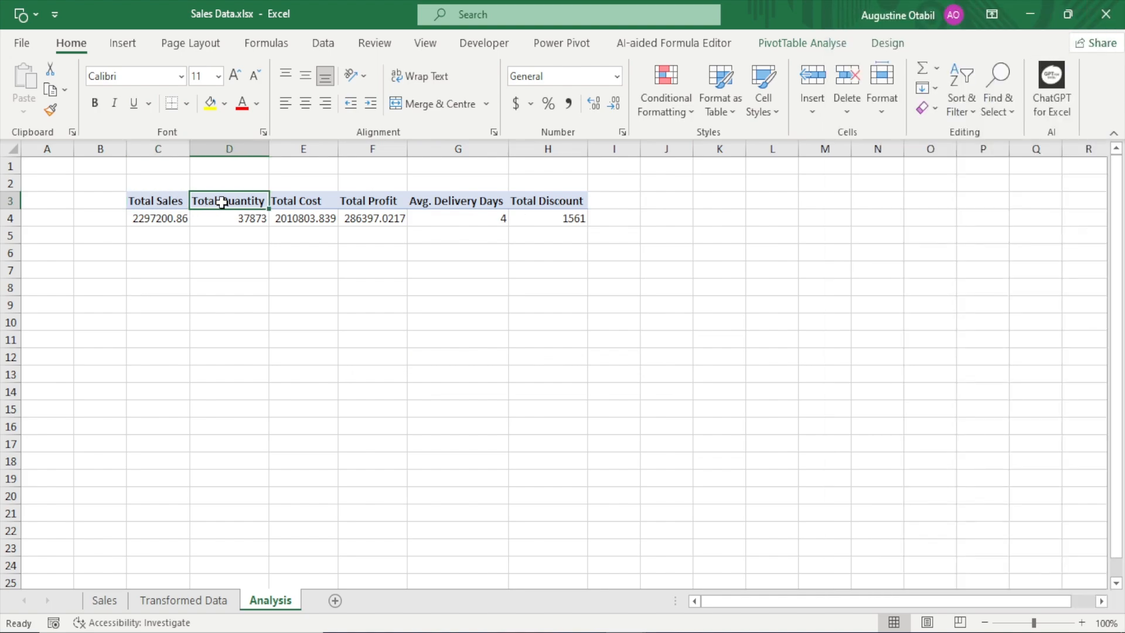
pyautogui.click(358, 201)
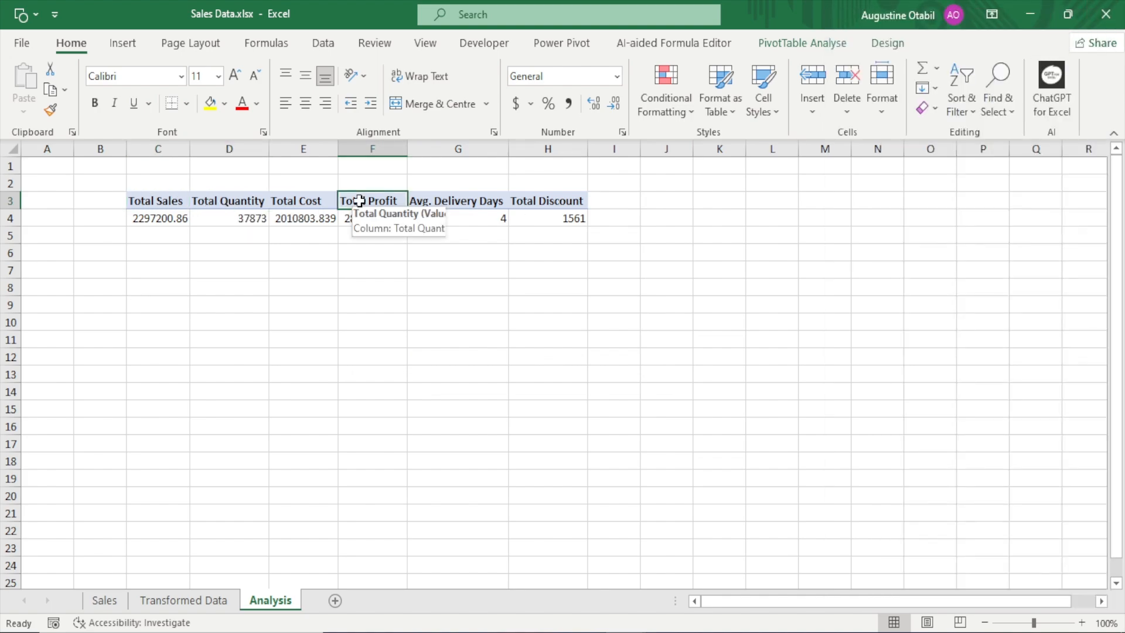
pyautogui.click(899, 45)
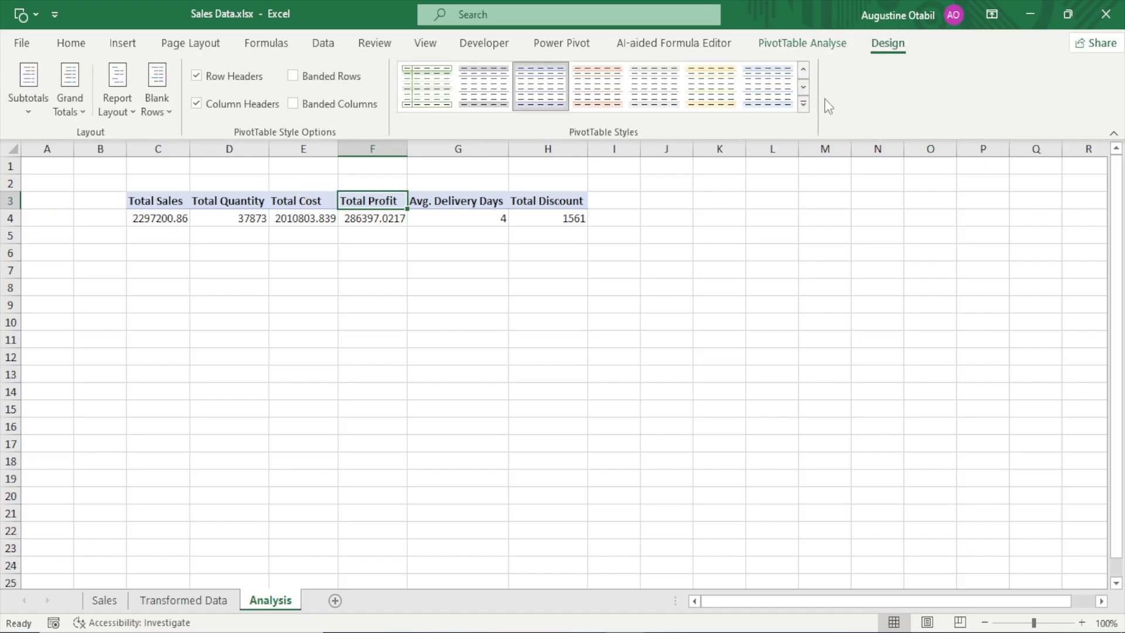
pyautogui.click(802, 105)
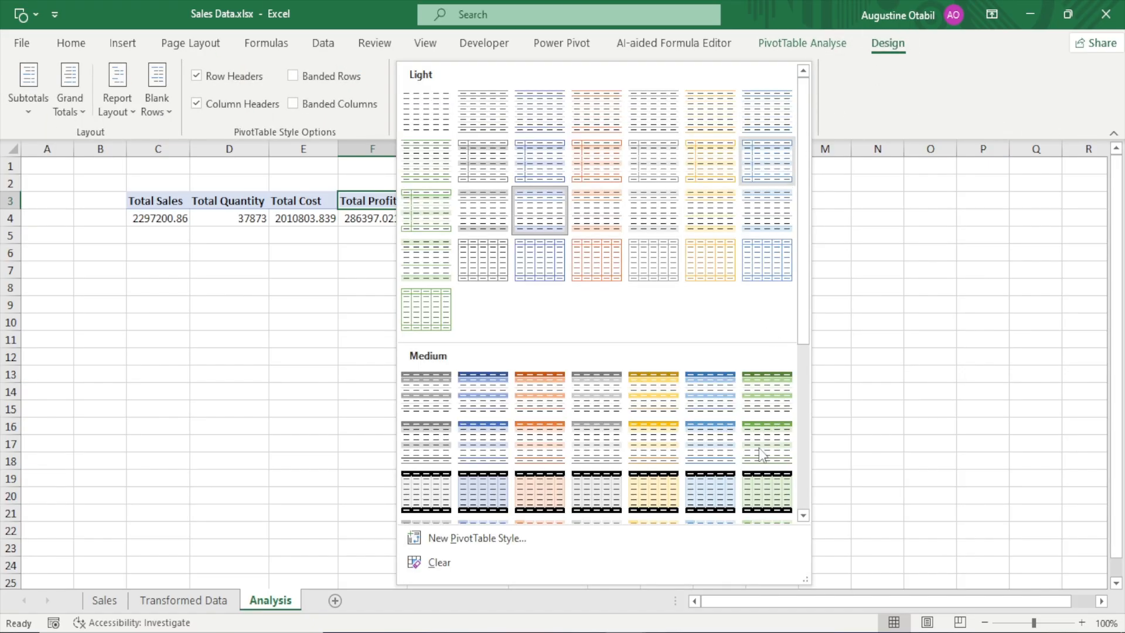
pyautogui.click(761, 400)
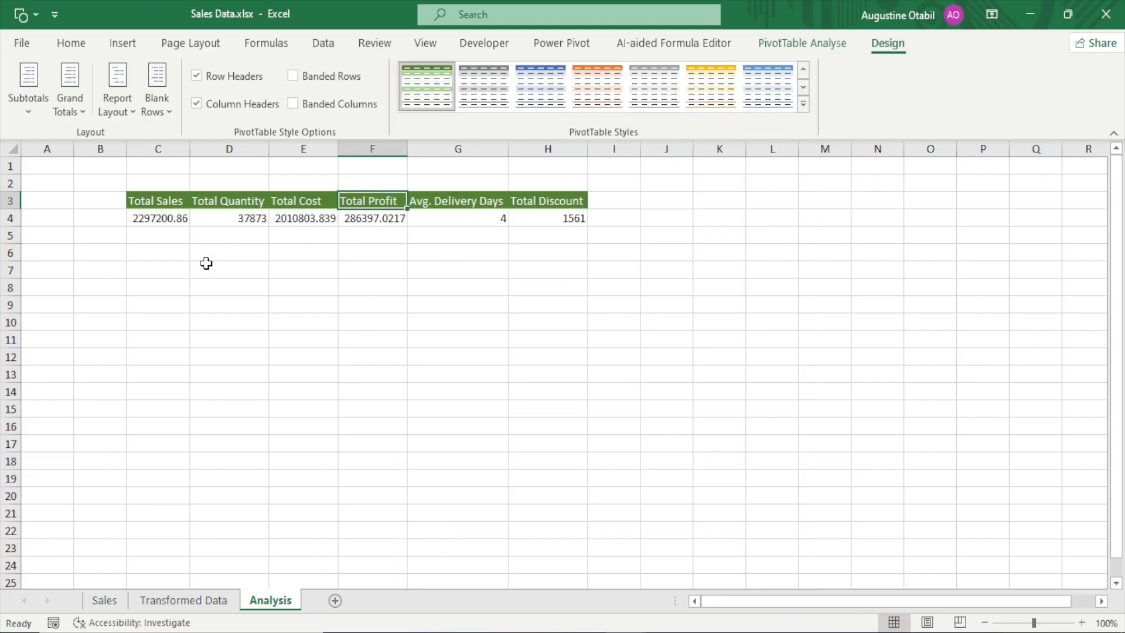
# Reduce the PivotTable values in C4:H4 to zero decimal places
pyautogui.moveTo(151, 218); pyautogui.dragTo(574, 219)
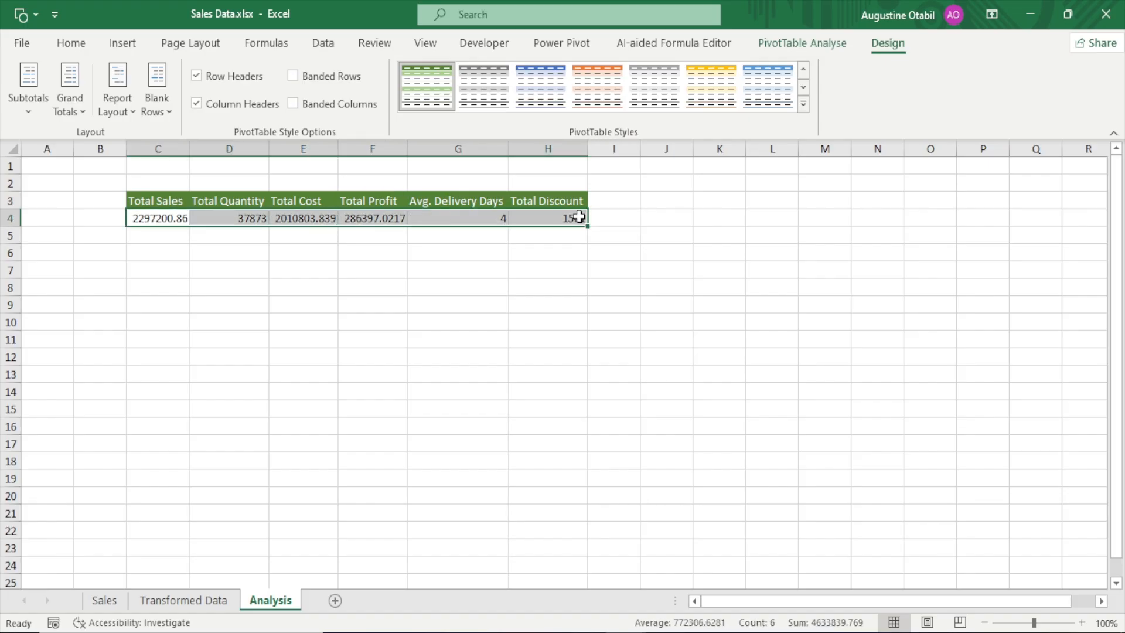
pyautogui.click(67, 46)
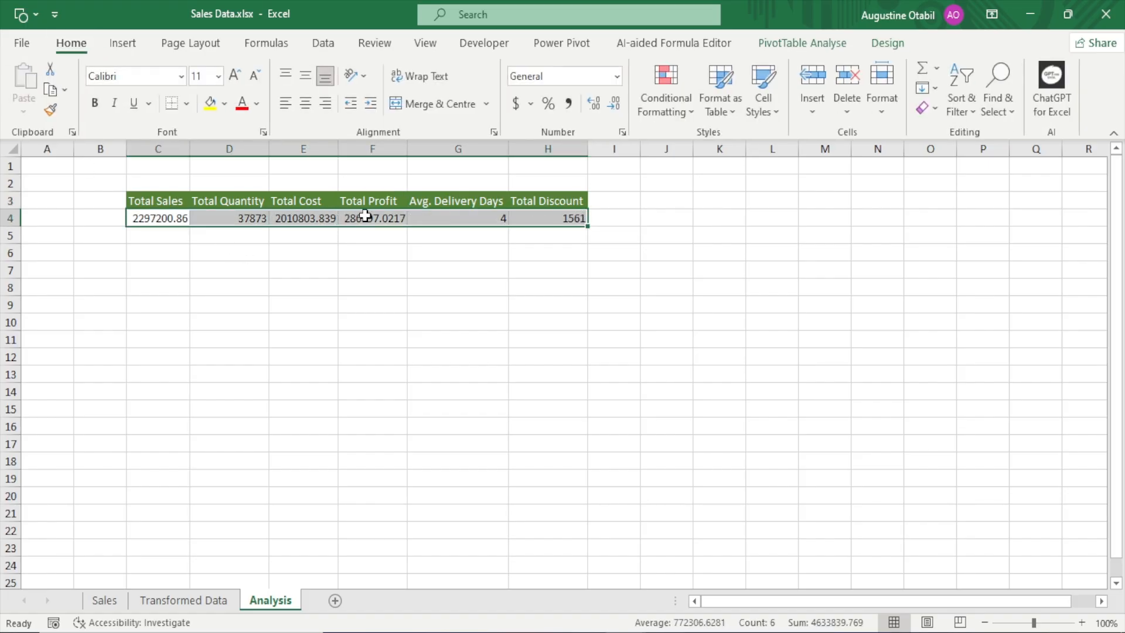
pyautogui.click(614, 105)
pyautogui.click(614, 104)
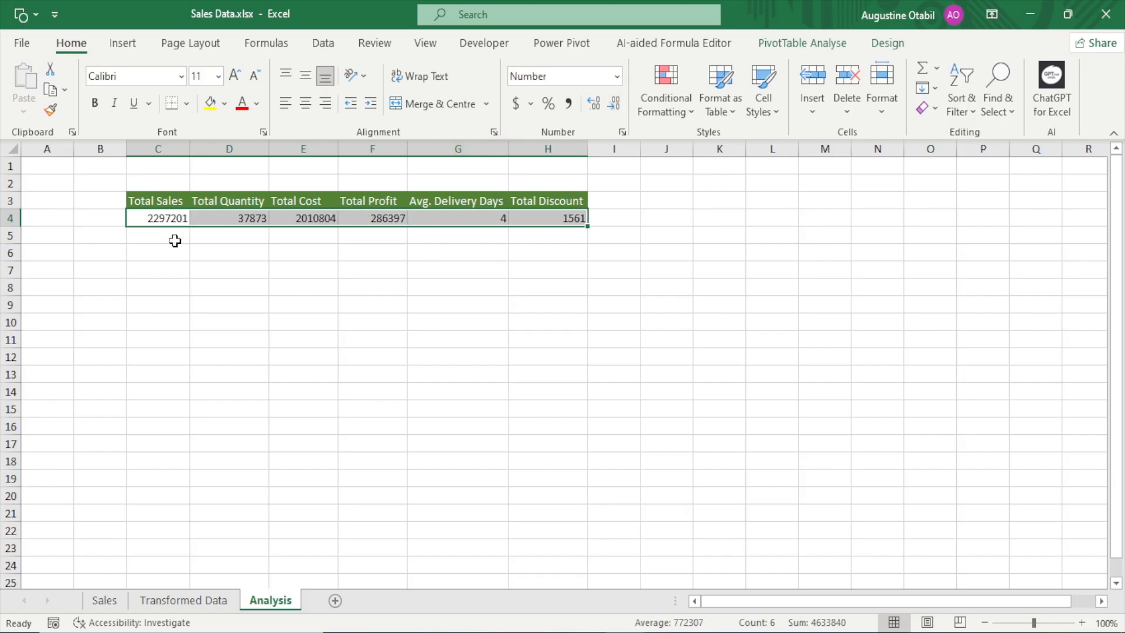
pyautogui.click(170, 220)
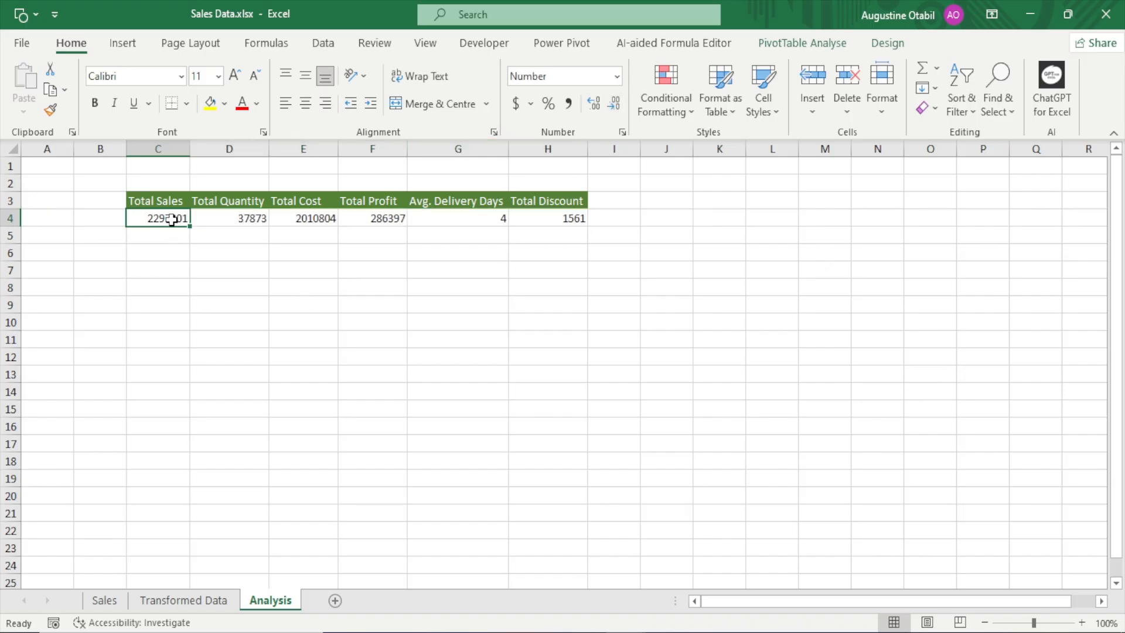
pyautogui.click(253, 220)
pyautogui.click(322, 222)
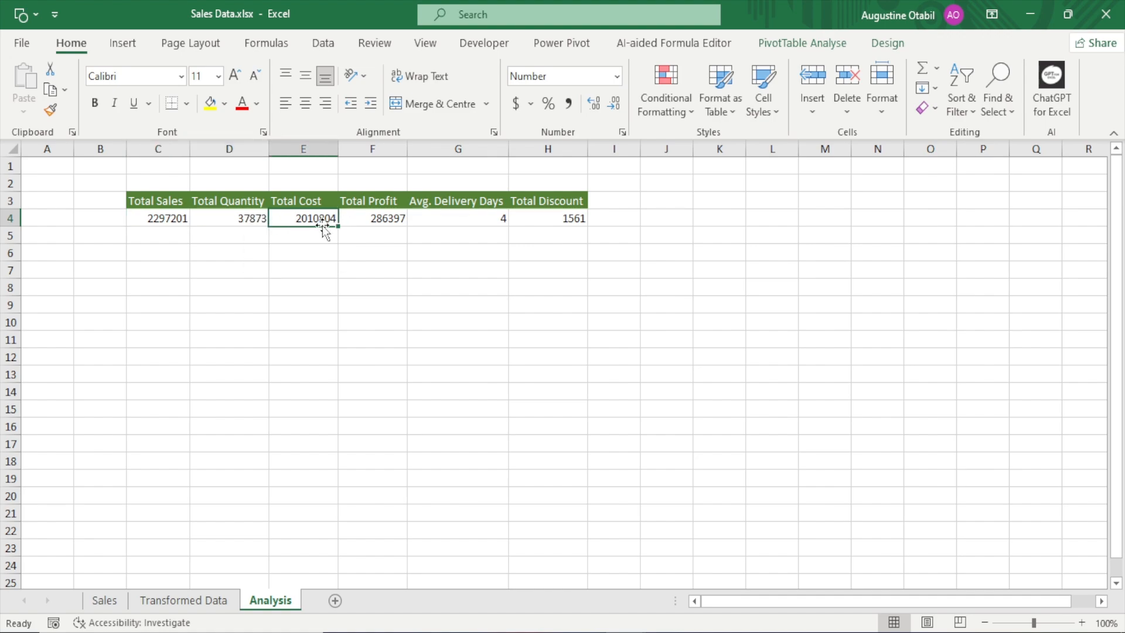
pyautogui.click(371, 220)
pyautogui.click(553, 219)
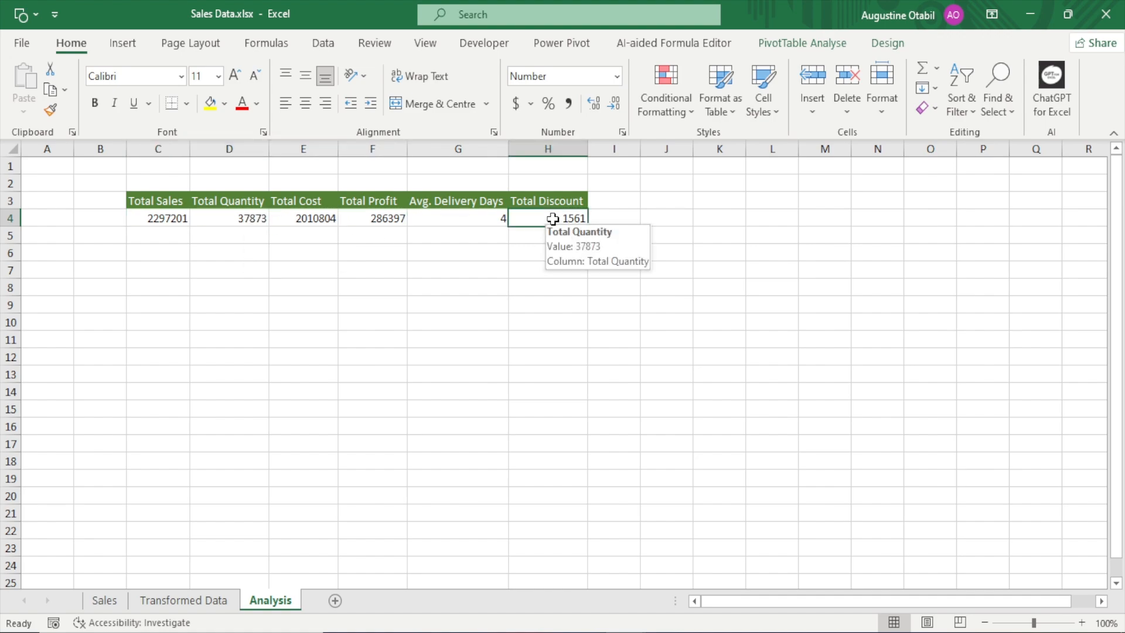
pyautogui.click(256, 220)
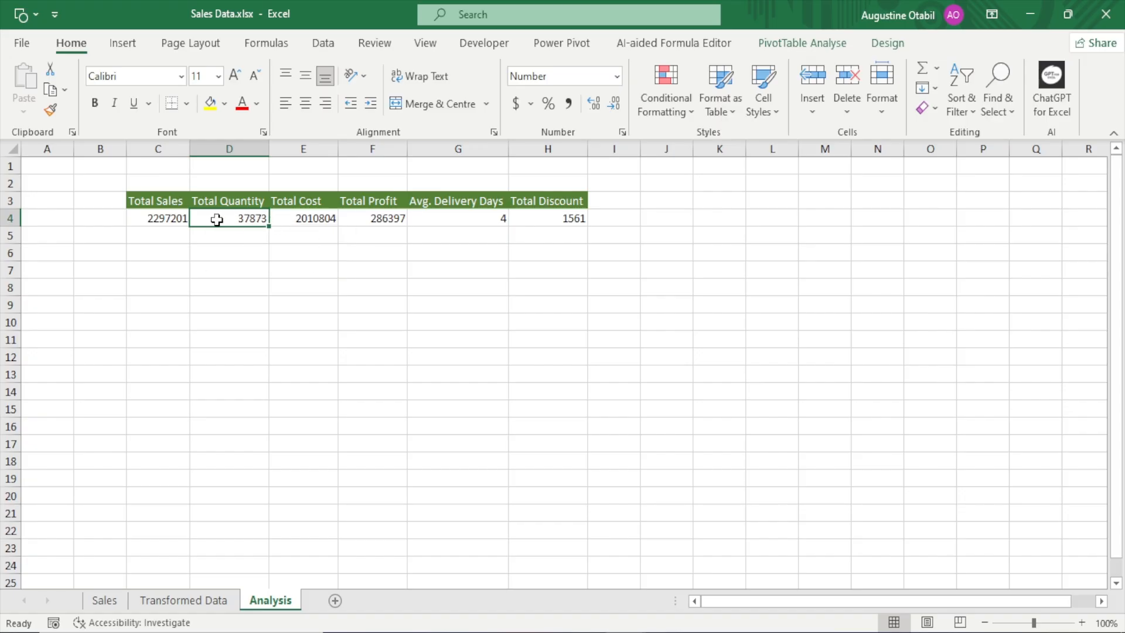
# Apply the custom number format $#,##0 to the Total Sales, Total Cost, Total Profit and Total Discount values in row 4
pyautogui.click(169, 219)
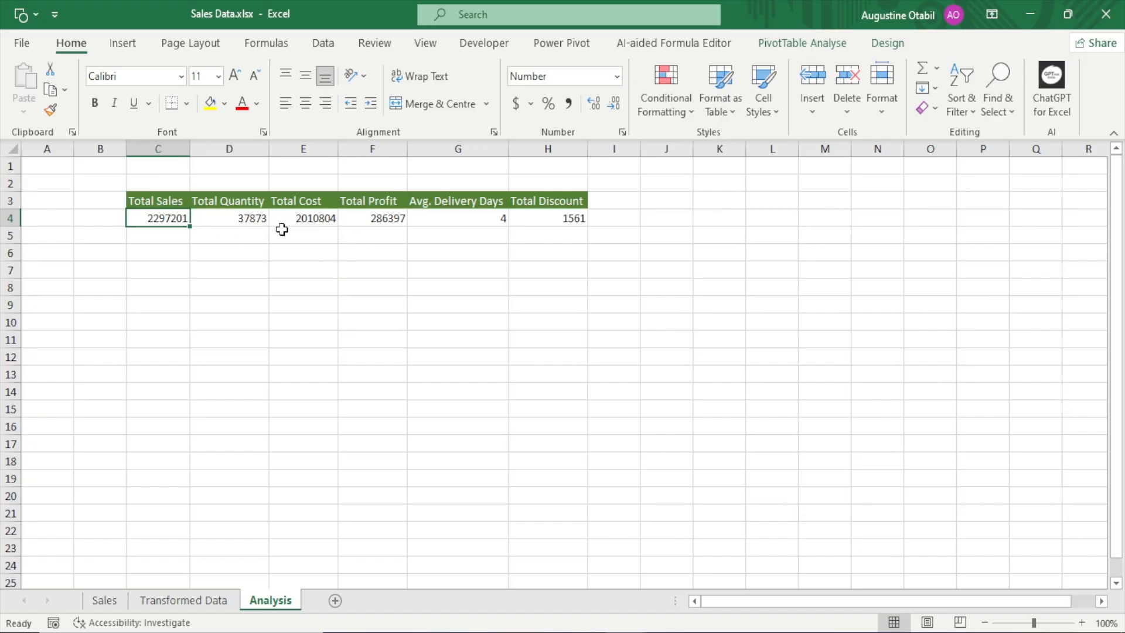
pyautogui.keyDown('ctrl'); pyautogui.click(309, 221); pyautogui.keyUp('ctrl')
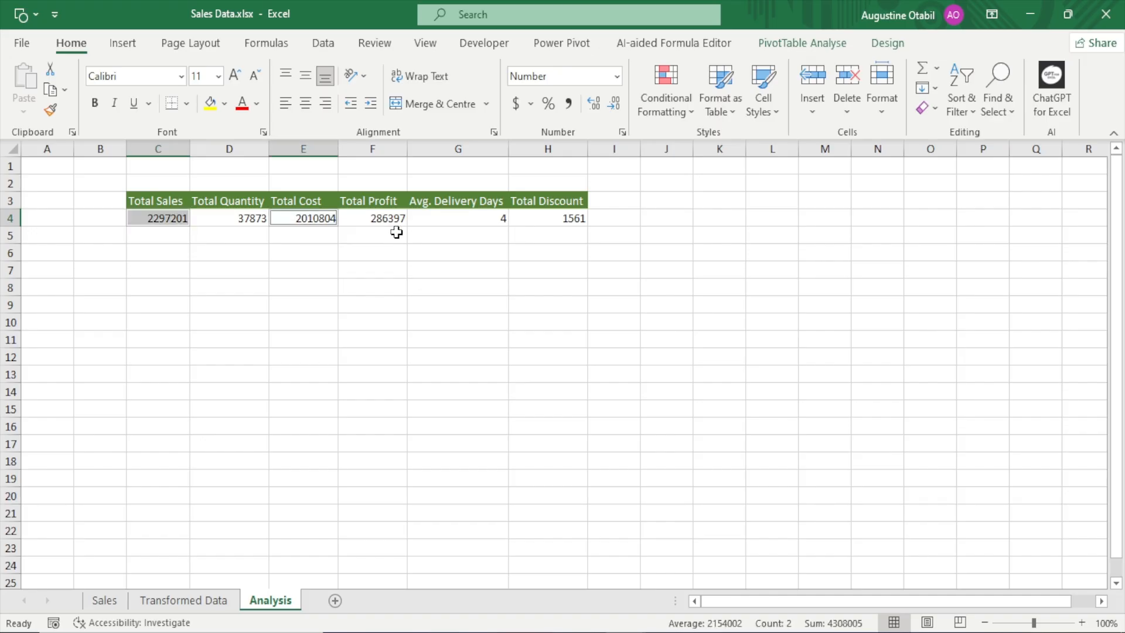
pyautogui.keyDown('ctrl'); pyautogui.click(384, 221); pyautogui.keyUp('ctrl')
pyautogui.keyDown('ctrl'); pyautogui.click(562, 220); pyautogui.keyUp('ctrl')
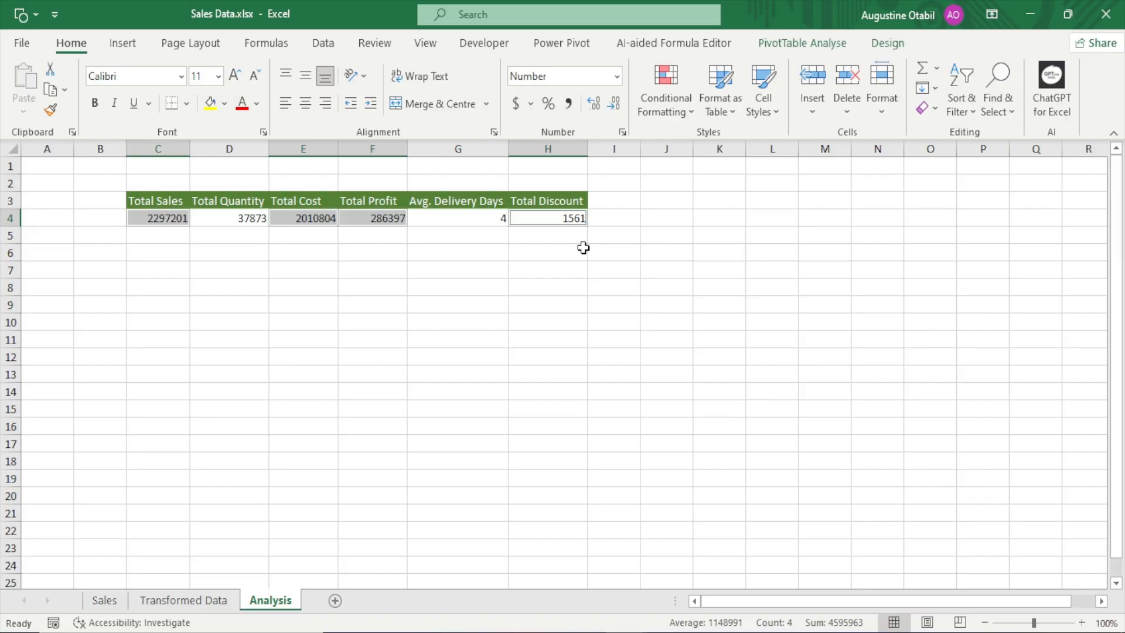
pyautogui.hotkey('ctrl', '1')
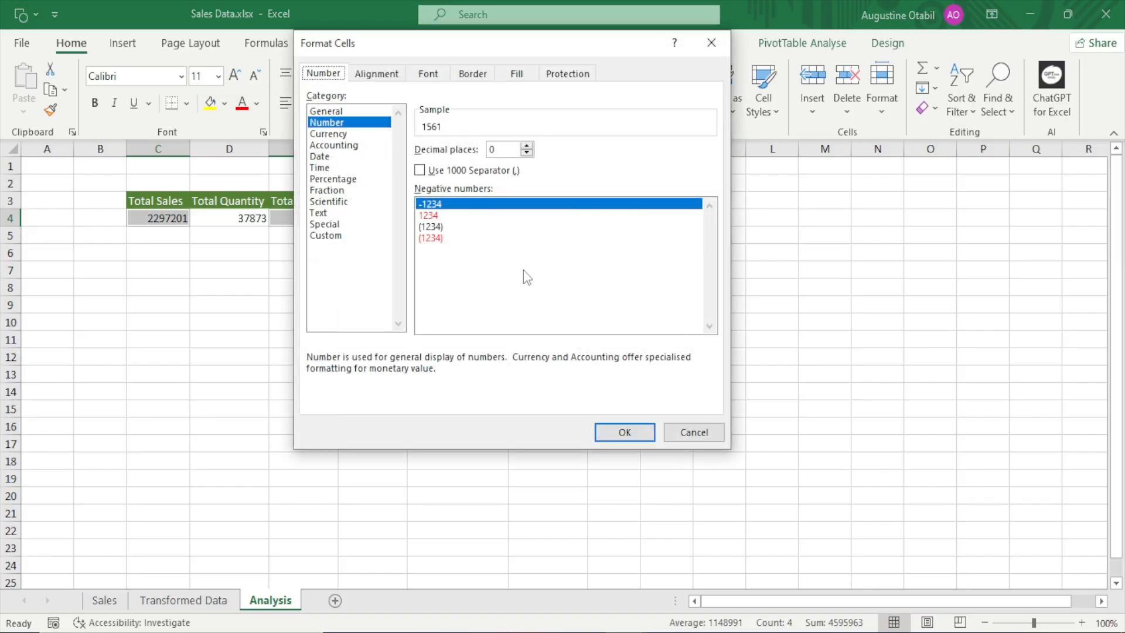
pyautogui.moveTo(533, 46); pyautogui.dragTo(521, 105)
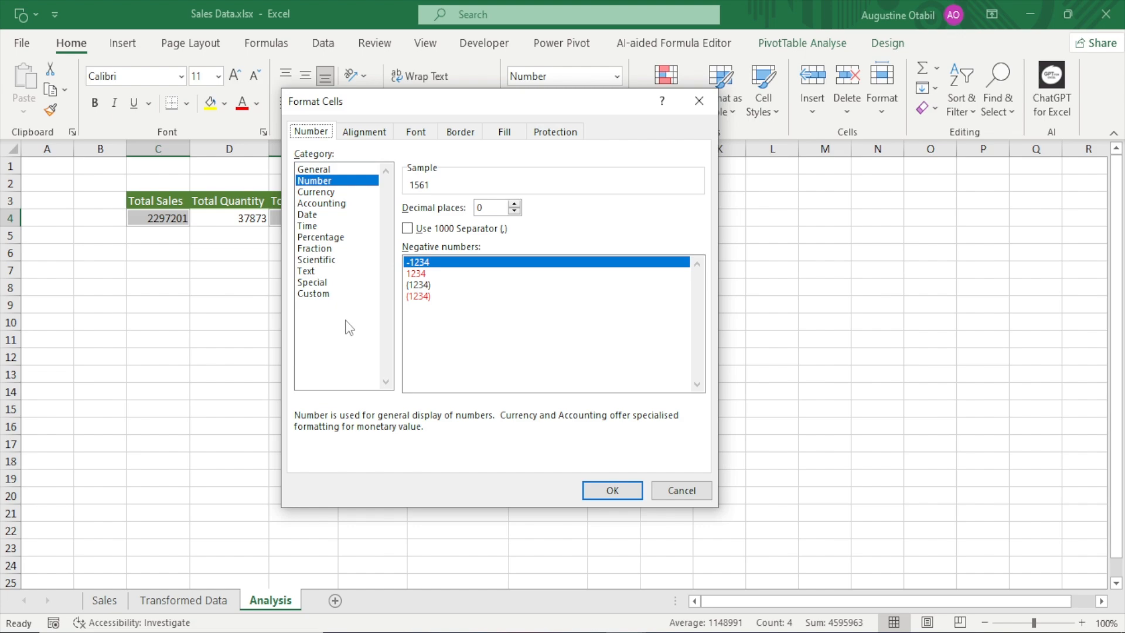
pyautogui.click(319, 295)
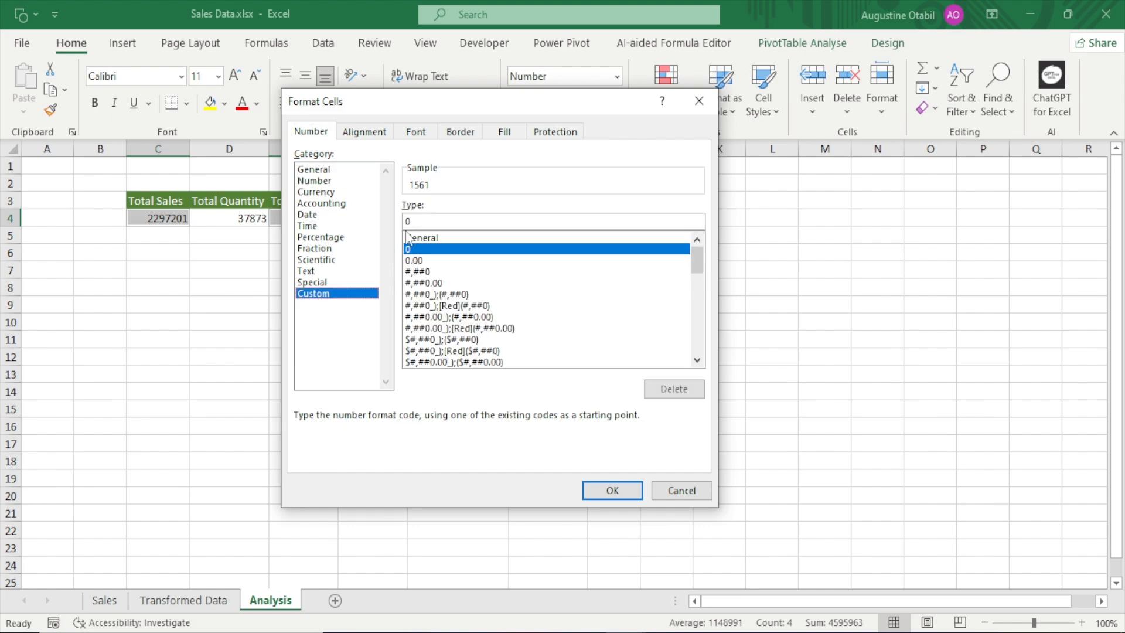
pyautogui.click(423, 271)
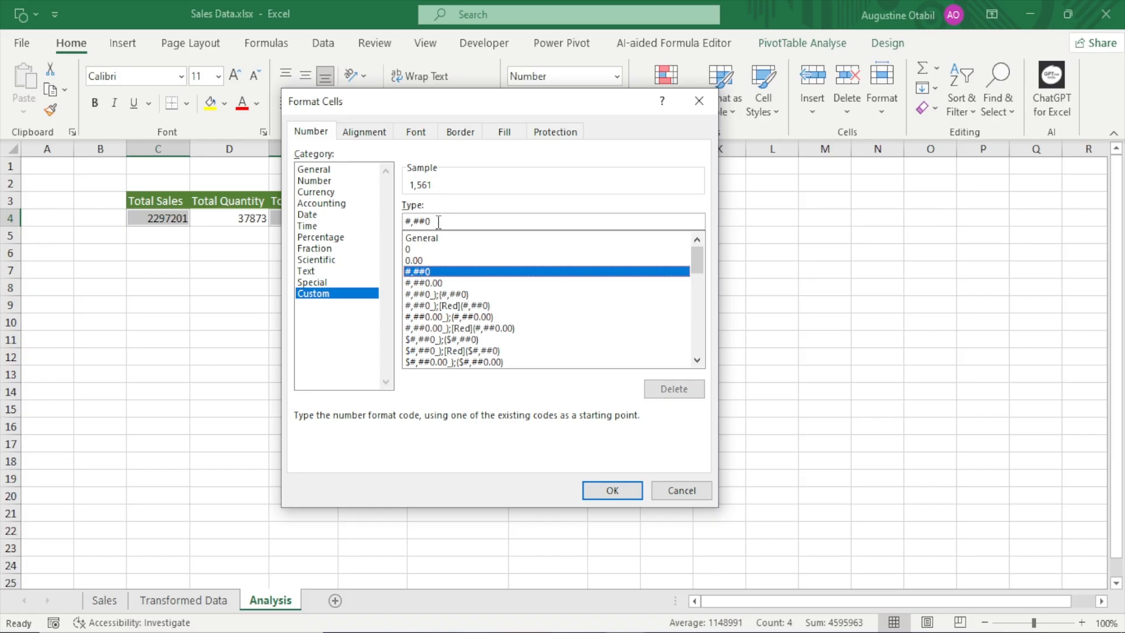
pyautogui.moveTo(437, 221); pyautogui.dragTo(327, 225)
pyautogui.press('BackSpace')
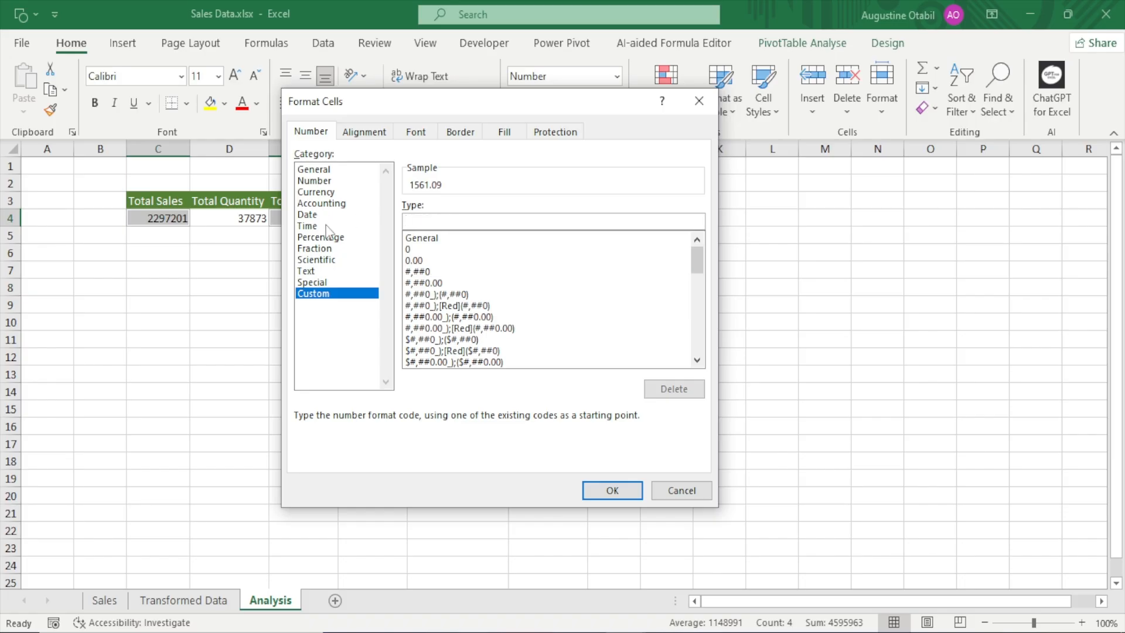
pyautogui.write('#,##0')
pyautogui.click(407, 221)
pyautogui.write('$')
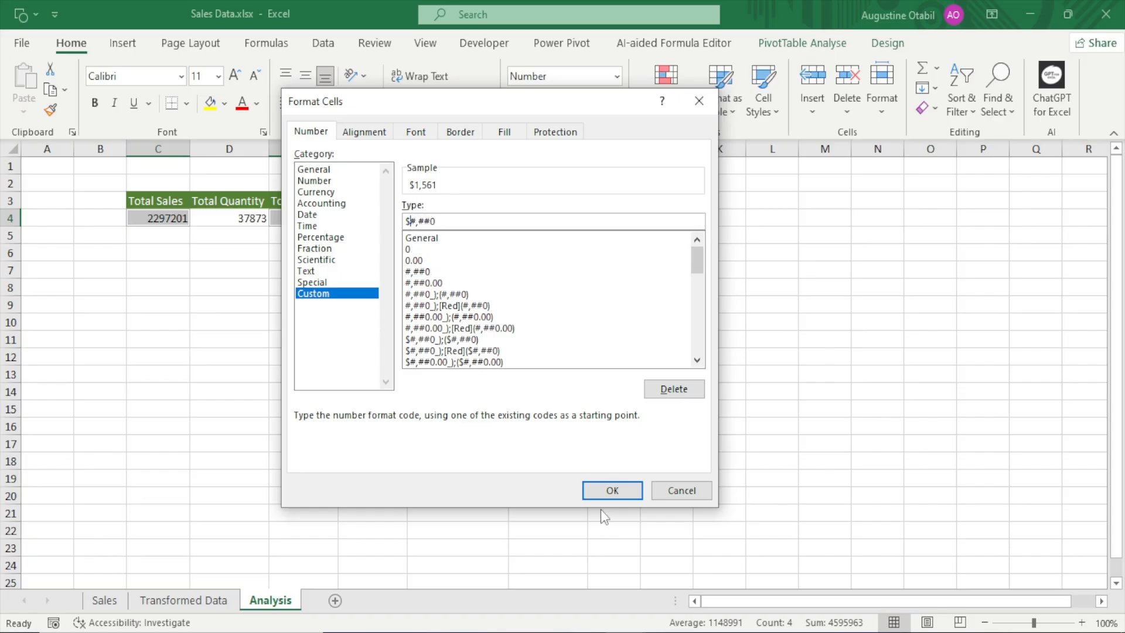
pyautogui.click(611, 490)
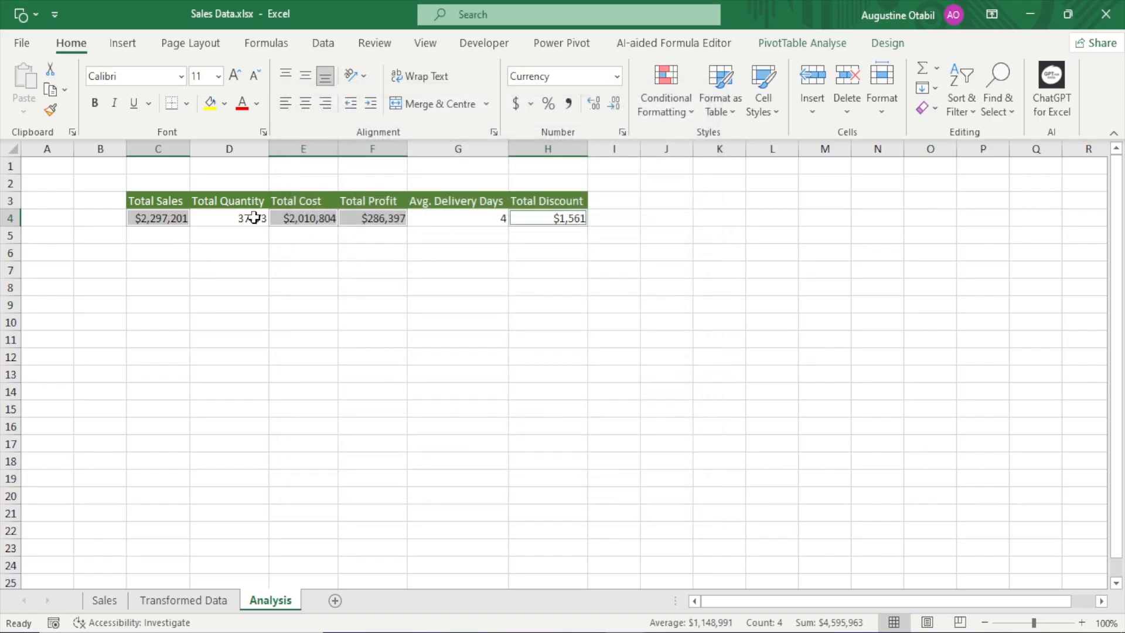
# Widen column C slightly to give the Total Sales value more room
pyautogui.click(152, 216)
pyautogui.moveTo(338, 152)
pyautogui.mouseDown()
pyautogui.moveTo(361, 152)
pyautogui.moveTo(339, 151)
pyautogui.mouseUp()
pyautogui.moveTo(190, 151); pyautogui.dragTo(206, 151)
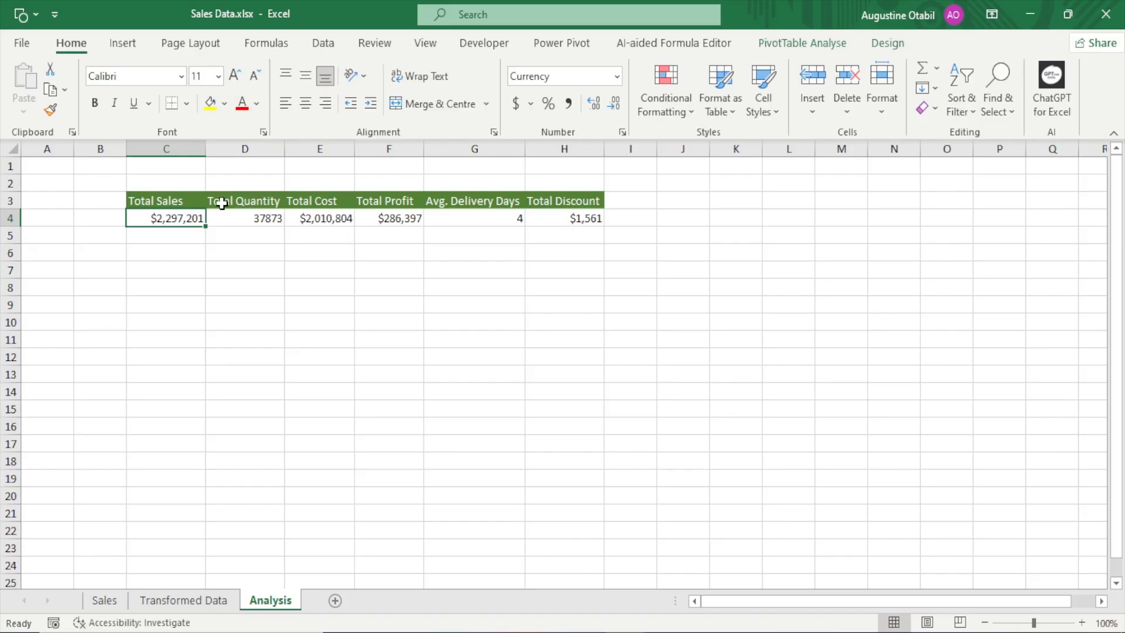
# Format the Total Quantity value in D4 with a comma thousands separator and no decimal places
pyautogui.click(246, 217)
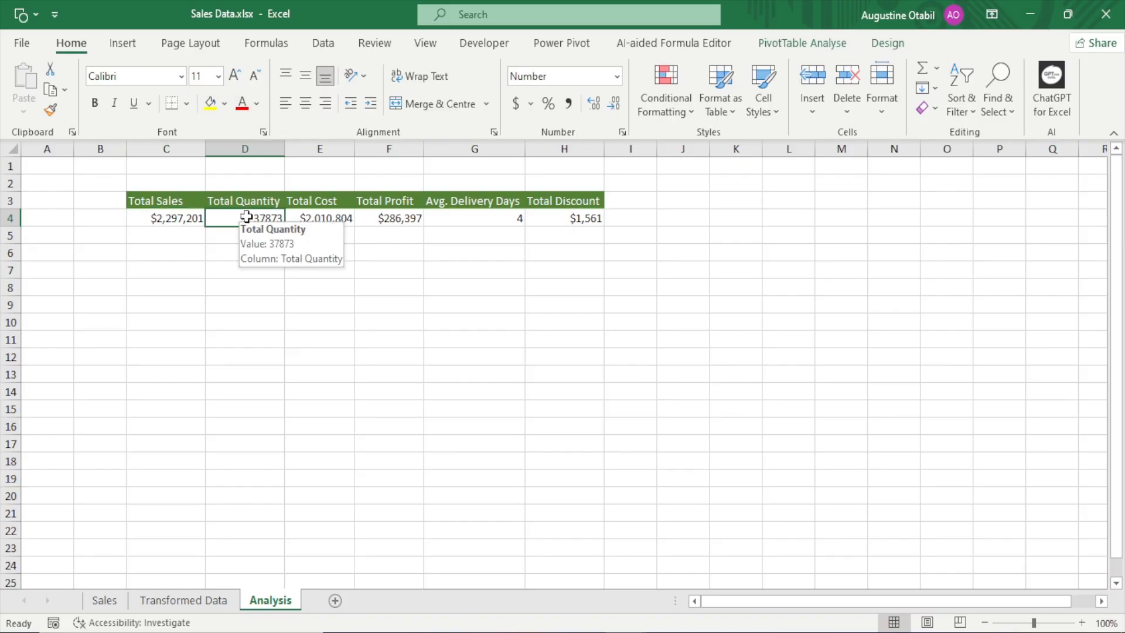
pyautogui.click(565, 104)
pyautogui.click(594, 105)
pyautogui.click(594, 105)
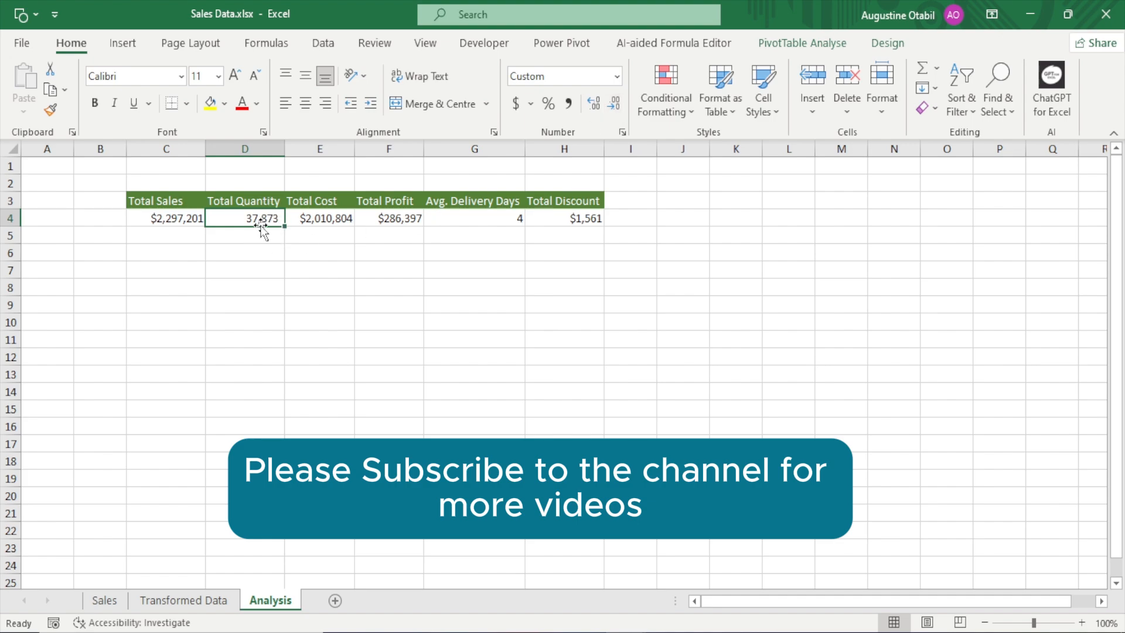
# Apply the custom number format 0 "Days" to the Avg. Delivery Days value in G4
pyautogui.click(491, 216)
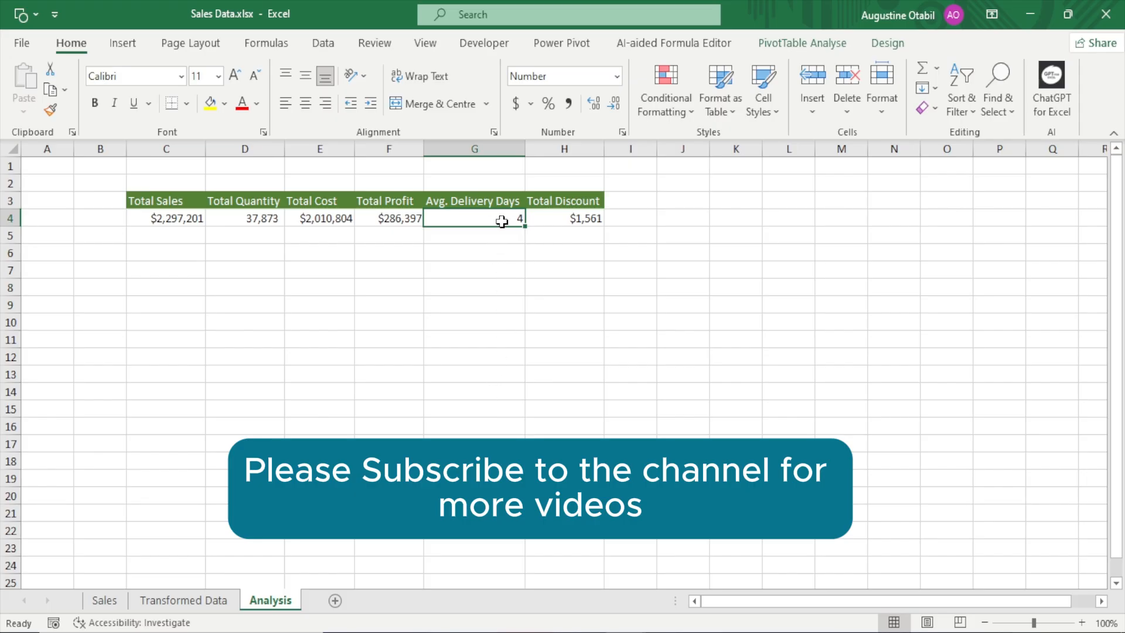
pyautogui.moveTo(502, 221)
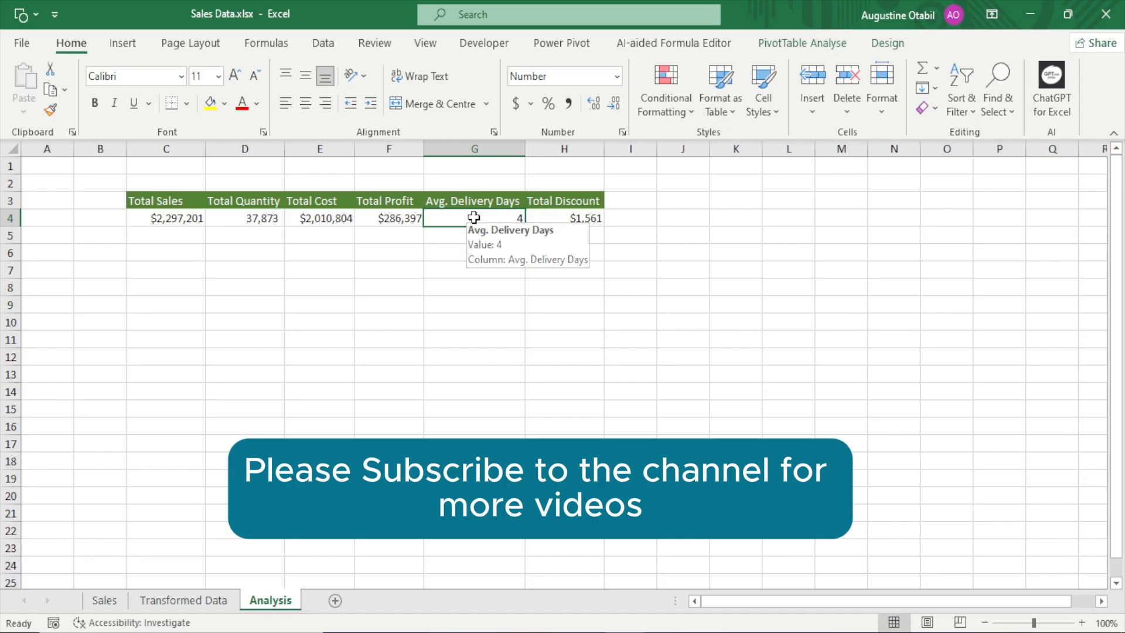
pyautogui.hotkey('ctrl', '1')
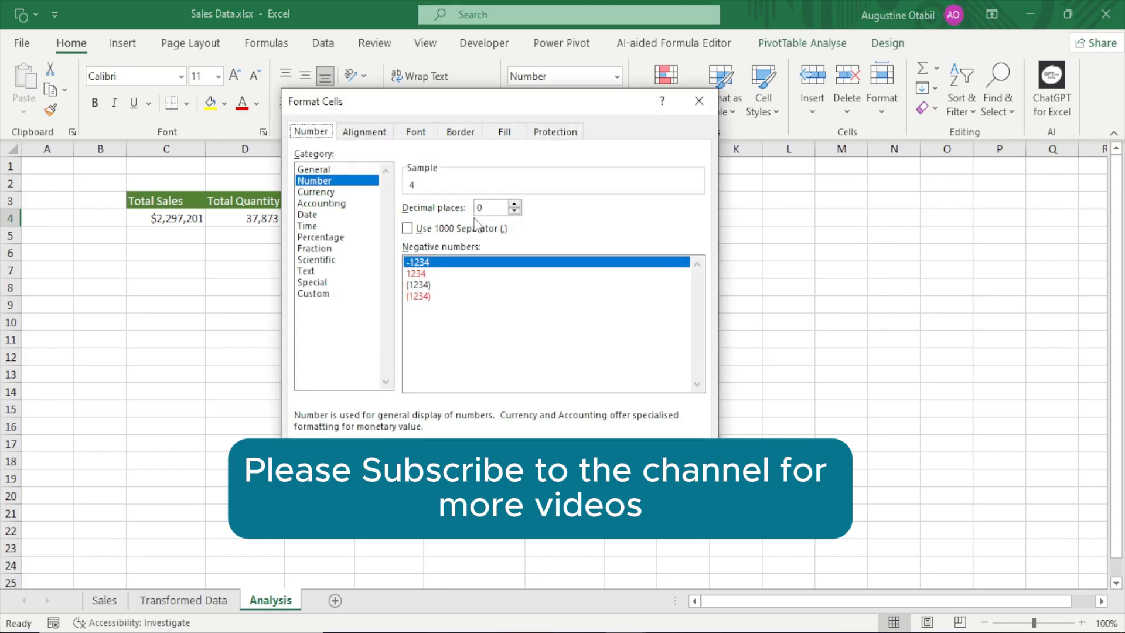
pyautogui.click(316, 294)
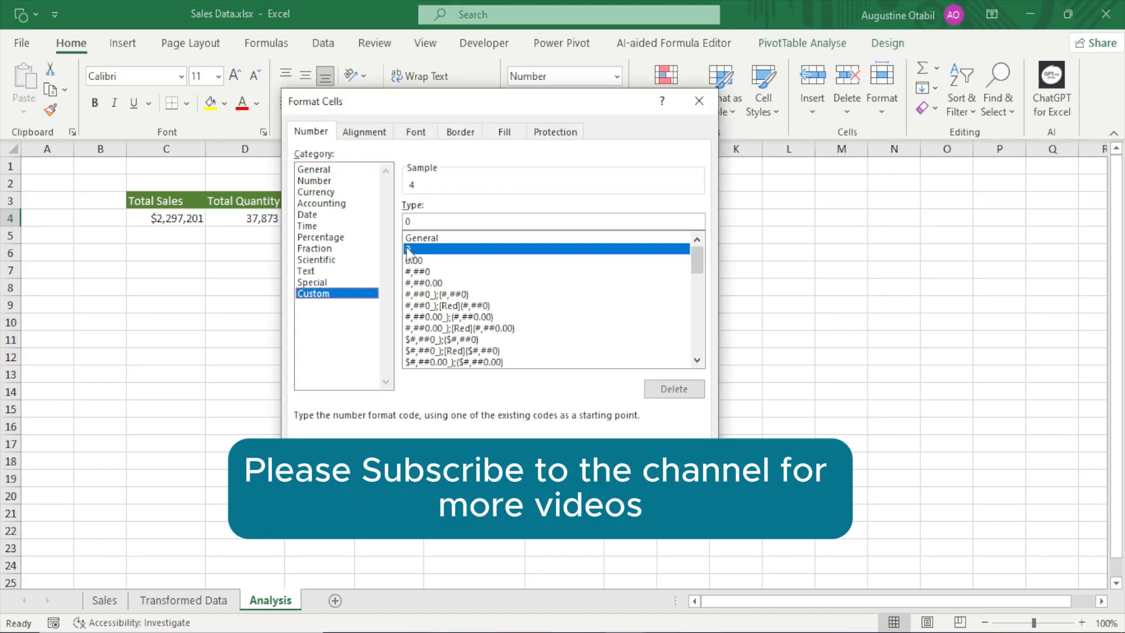
pyautogui.click(415, 220)
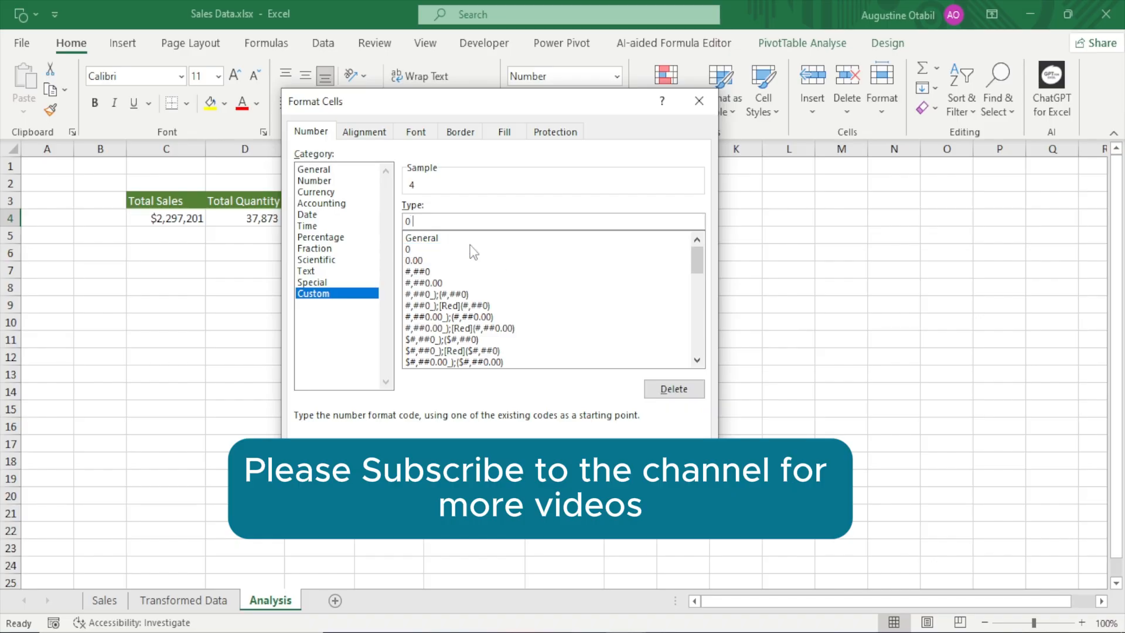
pyautogui.press('BackSpace')
pyautogui.press('BackSpace')
pyautogui.write('0 "Days"')
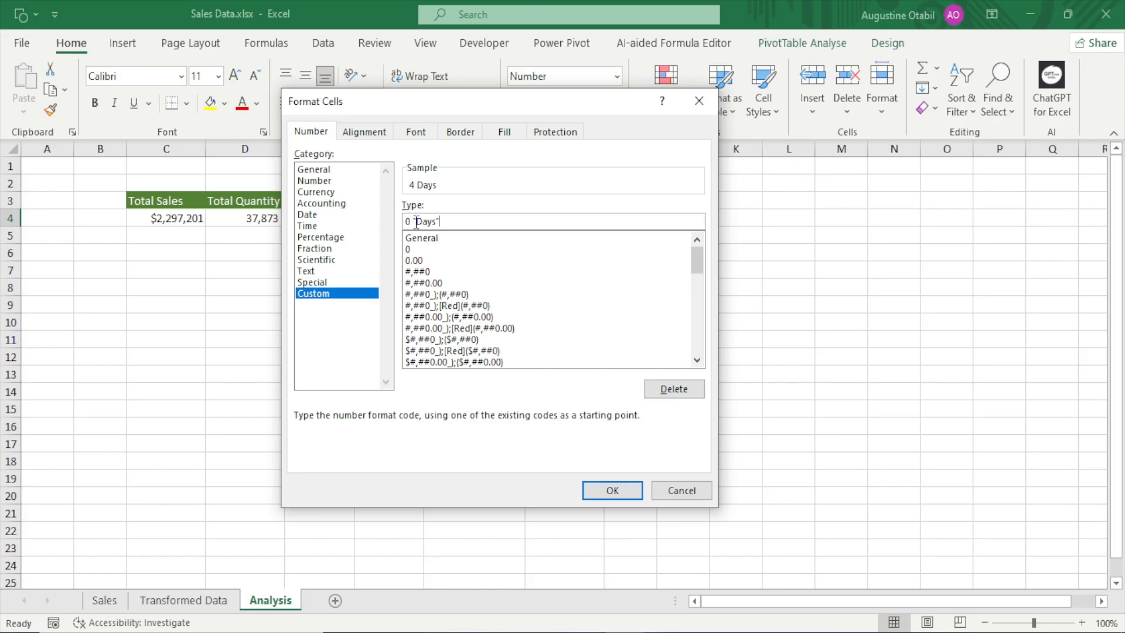
pyautogui.doubleClick(438, 222)
pyautogui.click(442, 222)
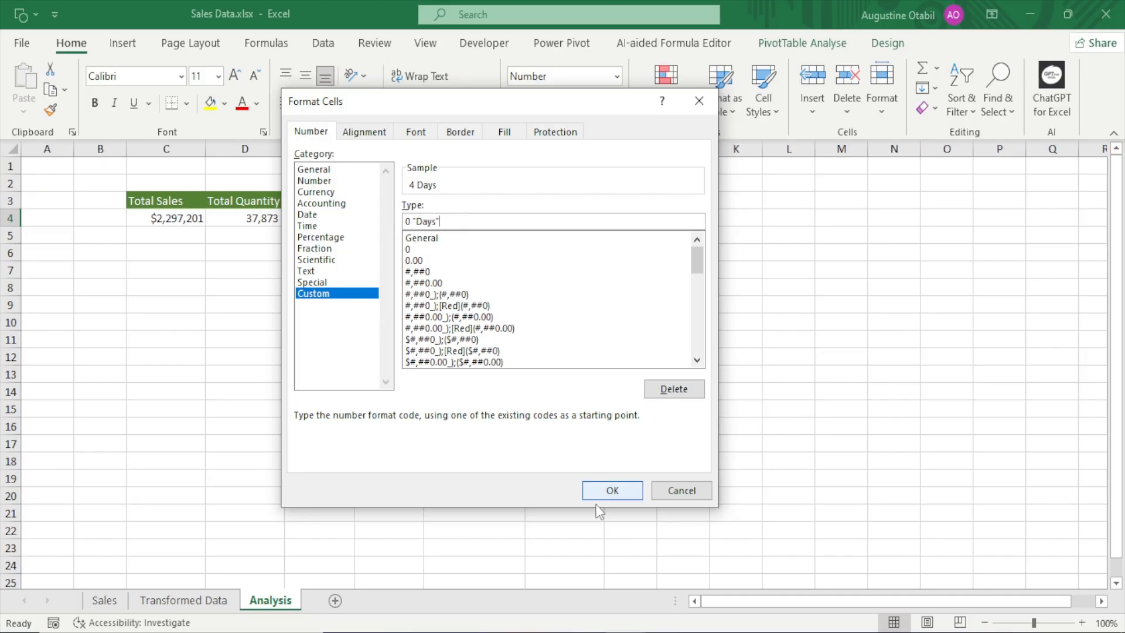
pyautogui.click(609, 492)
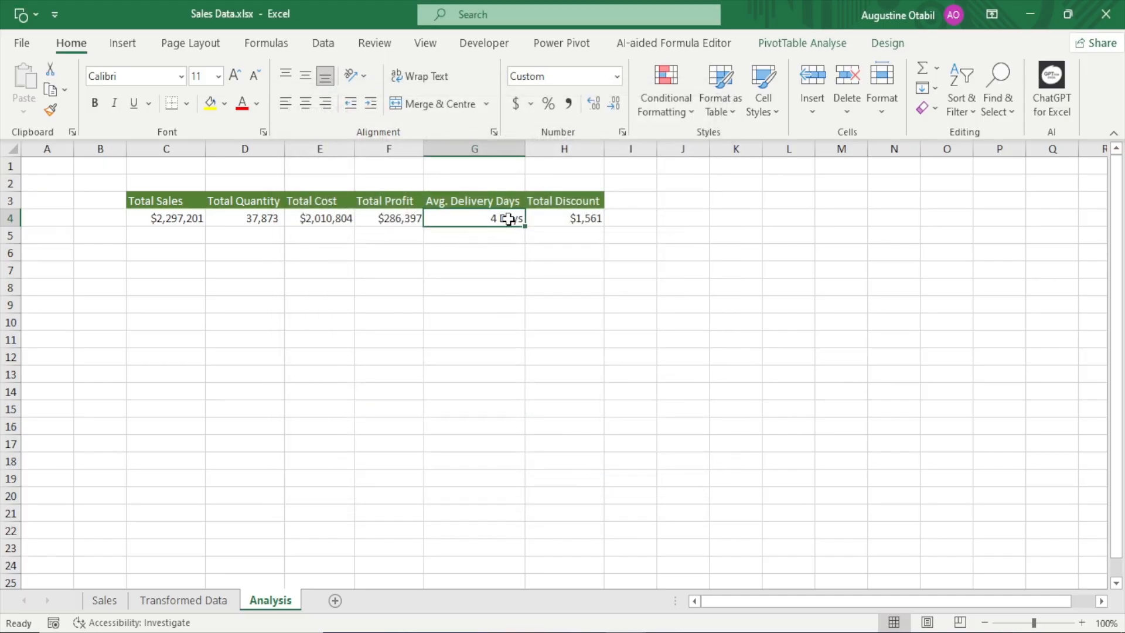
# Enter the heading KPIs in cell C2 above the PivotTable
pyautogui.moveTo(505, 219)
pyautogui.click(167, 180)
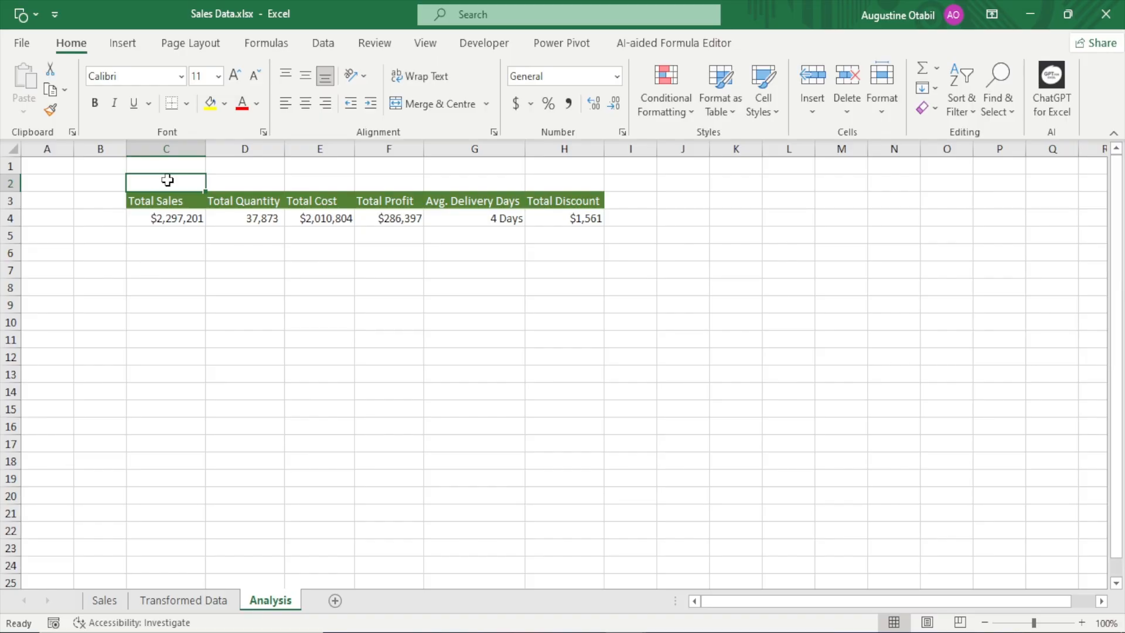
pyautogui.write('K')
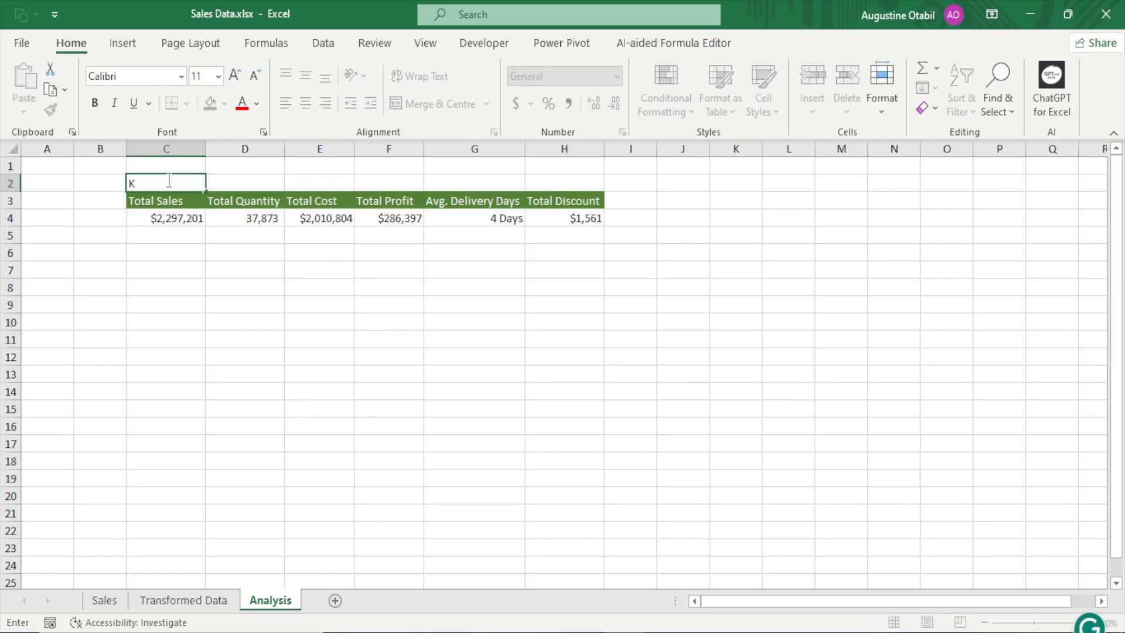
pyautogui.write('PIs')
pyautogui.press('Return')
# Format the KPIs heading in C2 with an orange fill and bold white text, keeping the font size at 11
pyautogui.click(166, 182)
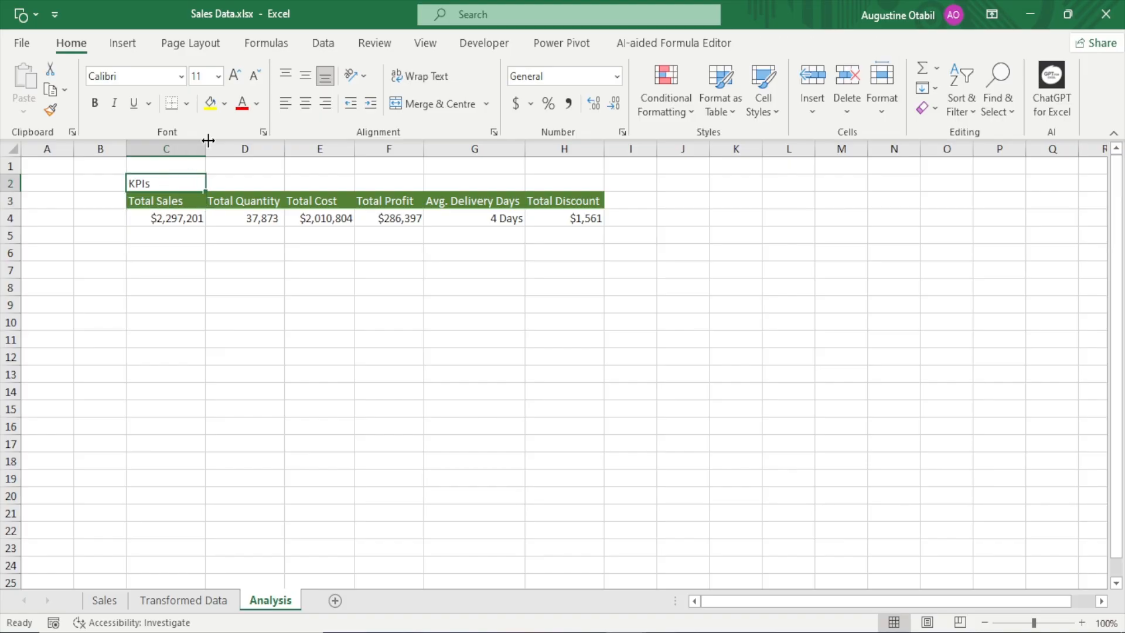
pyautogui.click(225, 104)
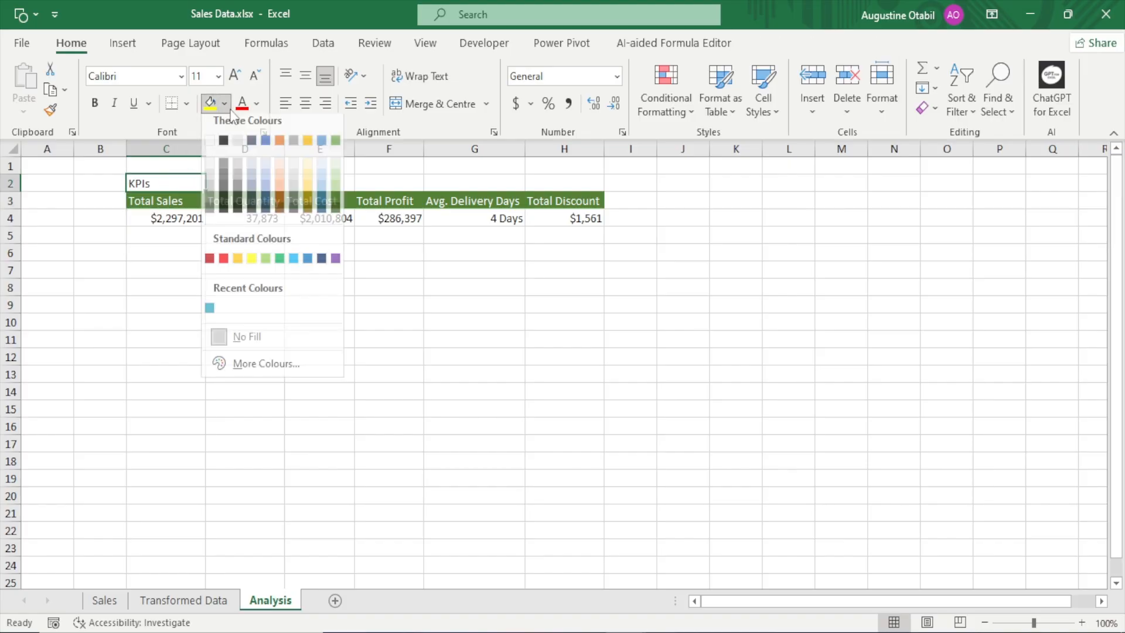
pyautogui.click(279, 147)
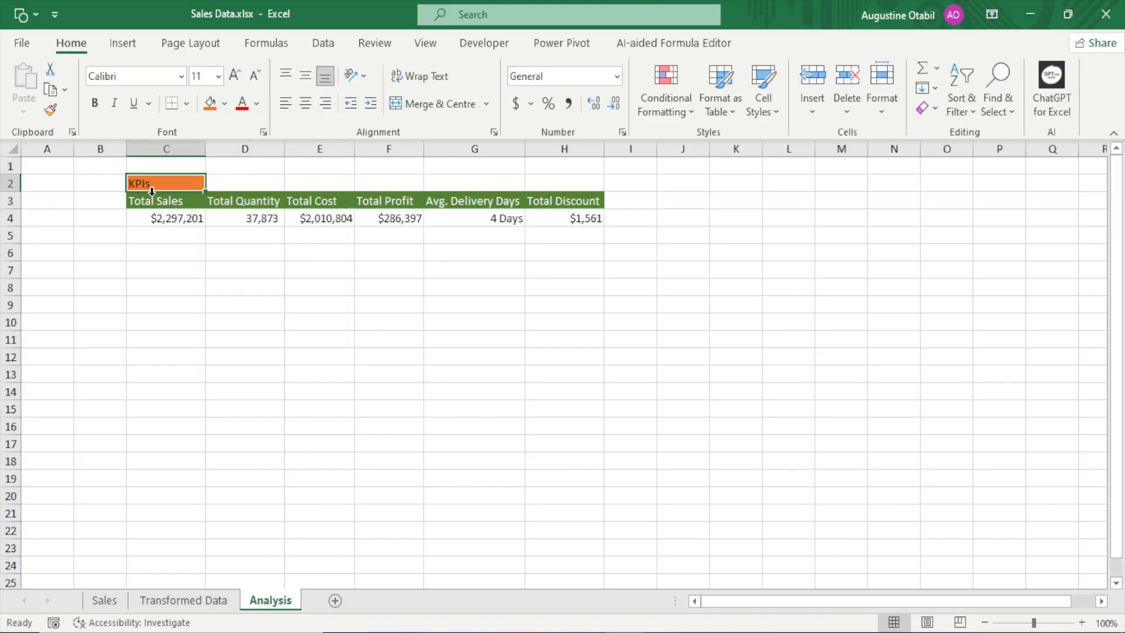
pyautogui.click(95, 103)
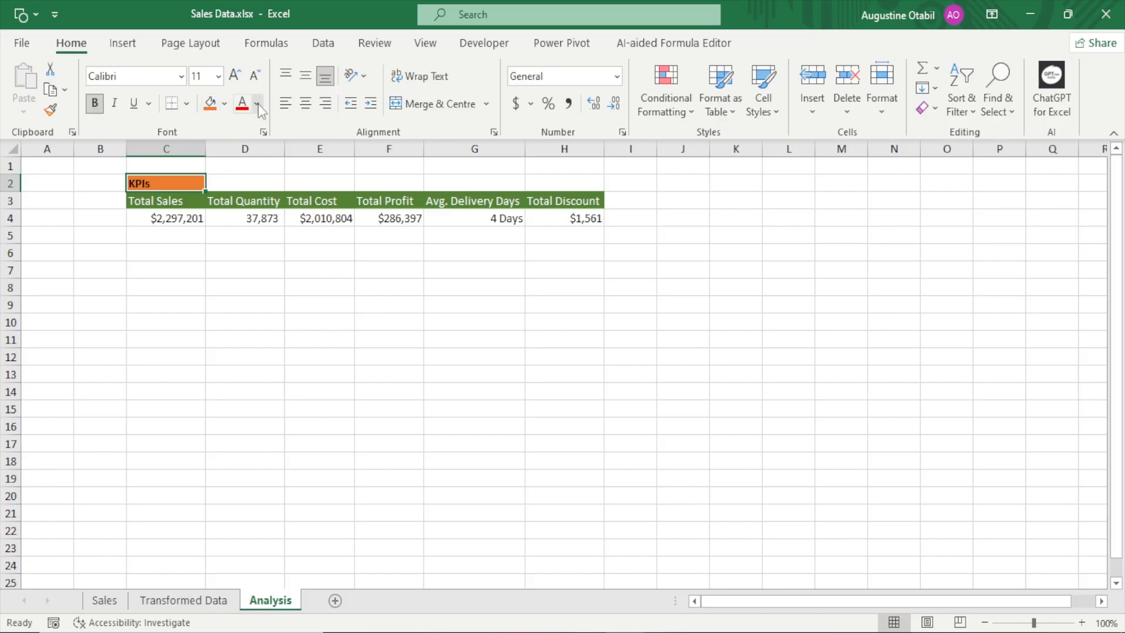
pyautogui.click(256, 105)
pyautogui.click(242, 174)
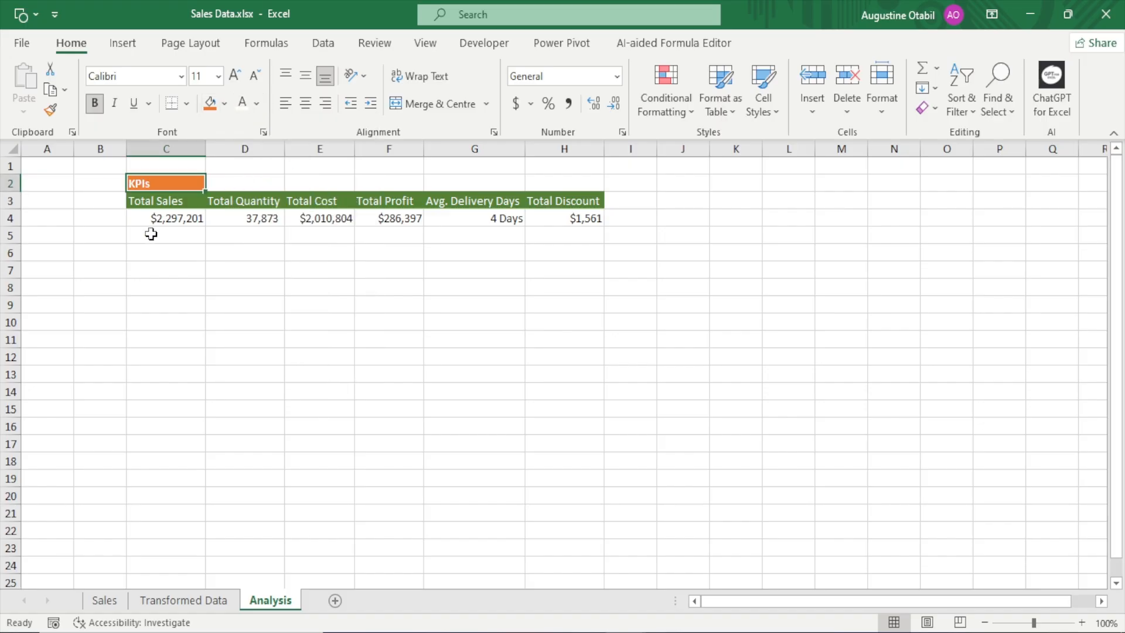
pyautogui.click(235, 80)
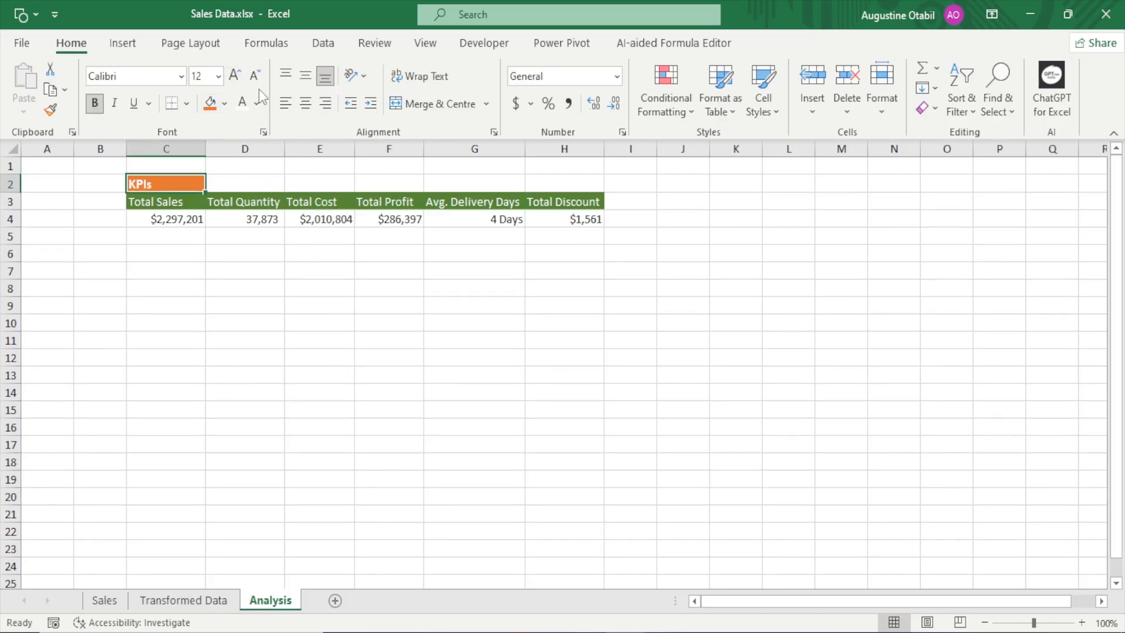
pyautogui.click(255, 76)
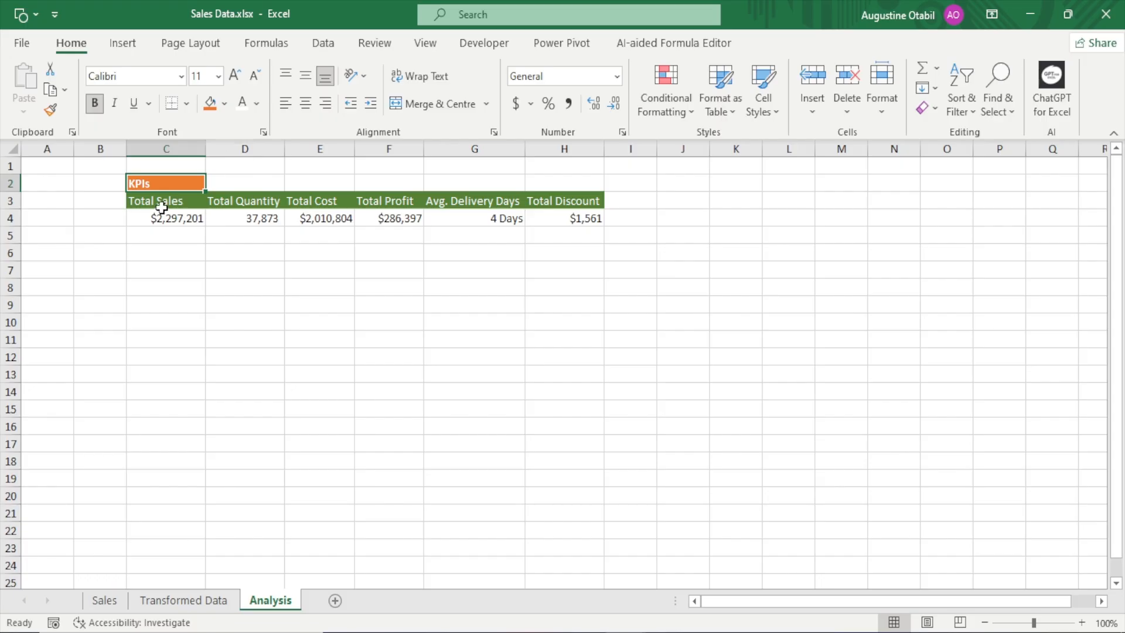
# Open the KPI PivotTable's name for editing
pyautogui.moveTo(144, 214)
pyautogui.click(327, 221)
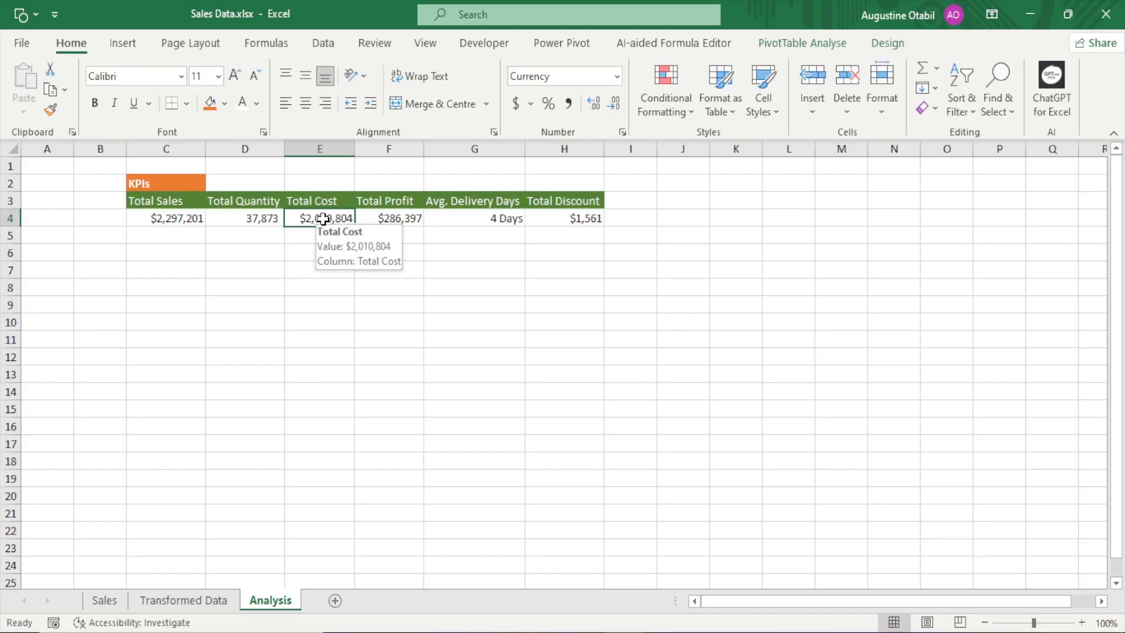
pyautogui.moveTo(157, 200); pyautogui.dragTo(580, 218)
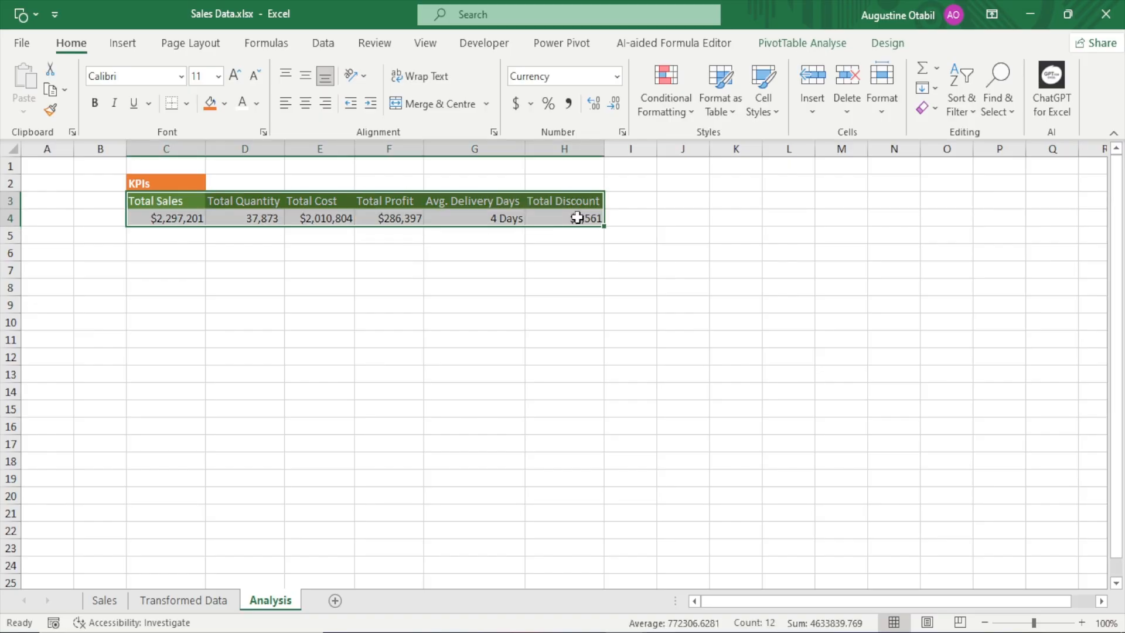
pyautogui.click(479, 204)
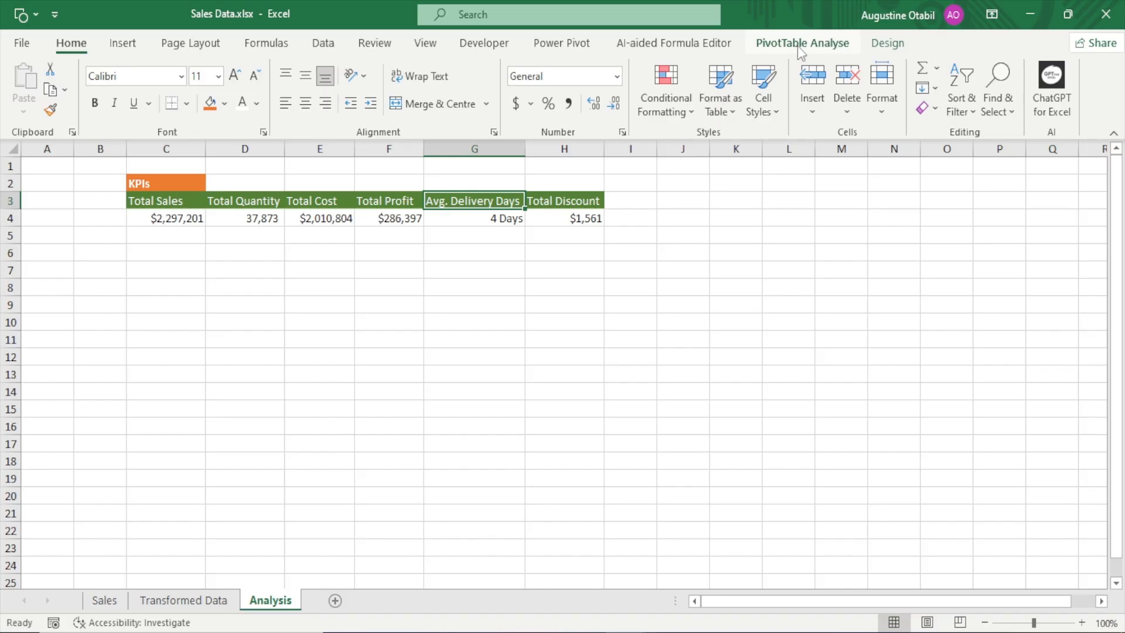
pyautogui.click(800, 47)
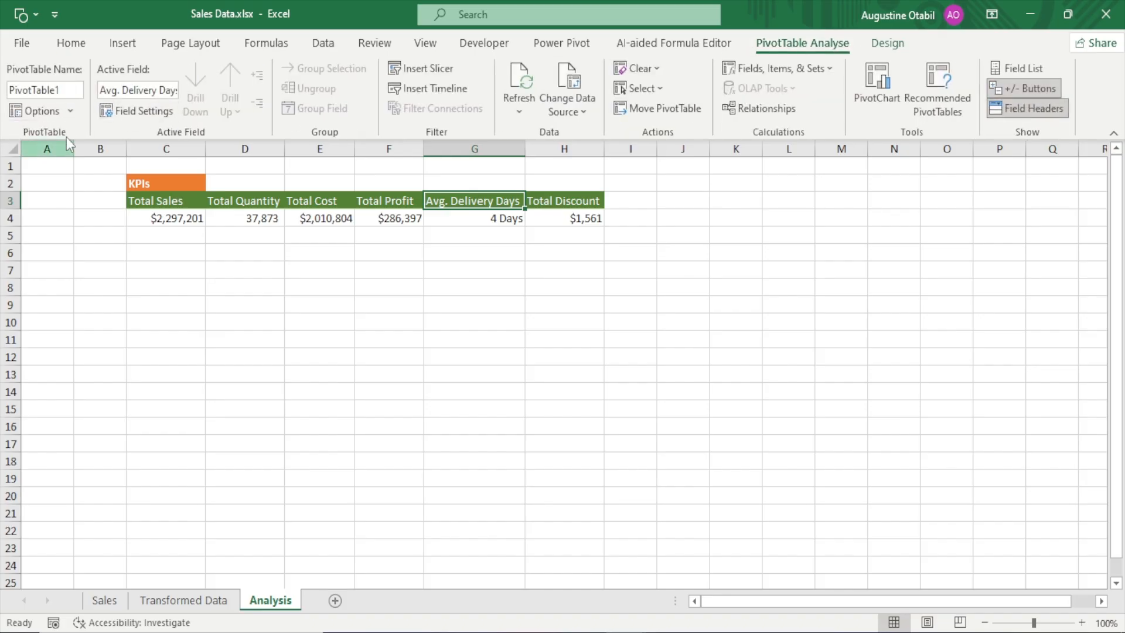
pyautogui.click(64, 89)
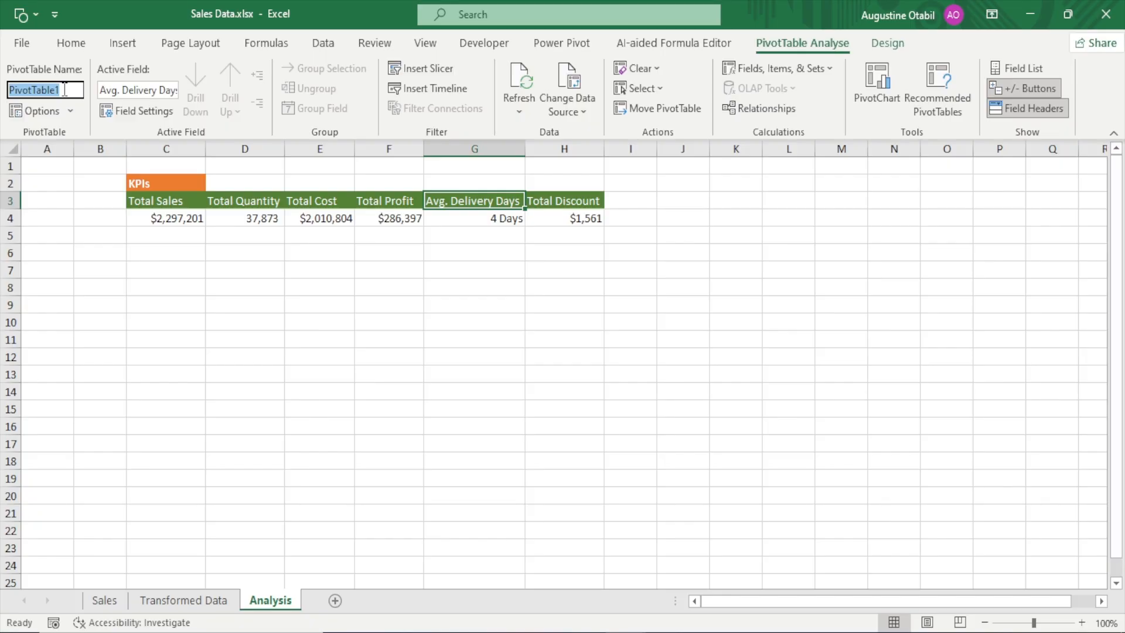
# Rename the KPI PivotTable as KPIs
pyautogui.write('KPIs')
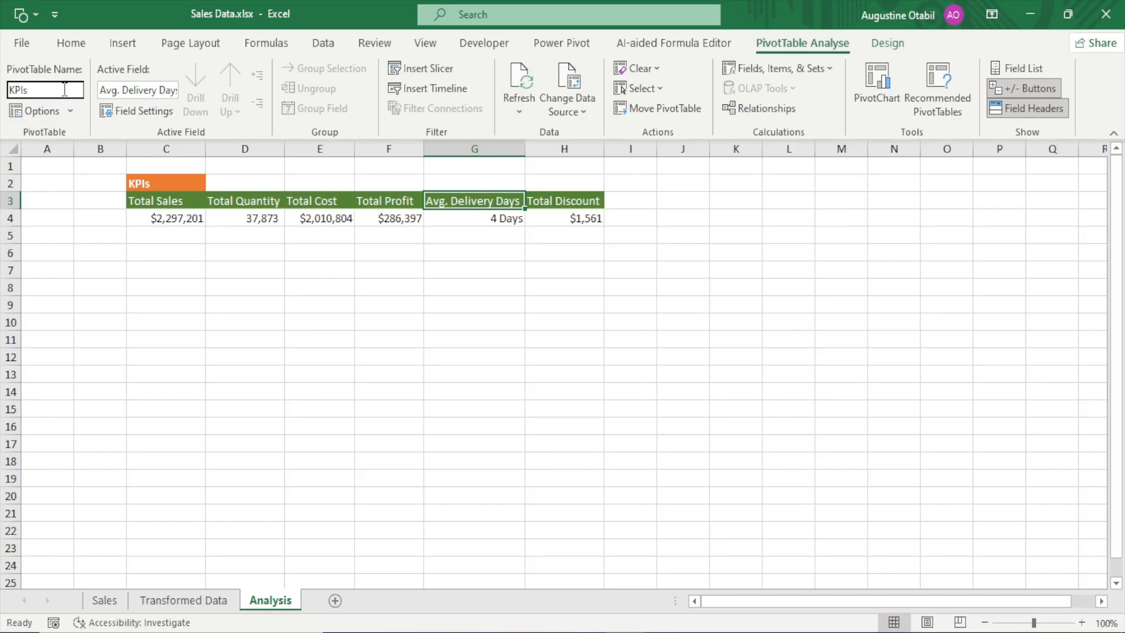
pyautogui.press('Return')
pyautogui.click(308, 219)
pyautogui.click(257, 218)
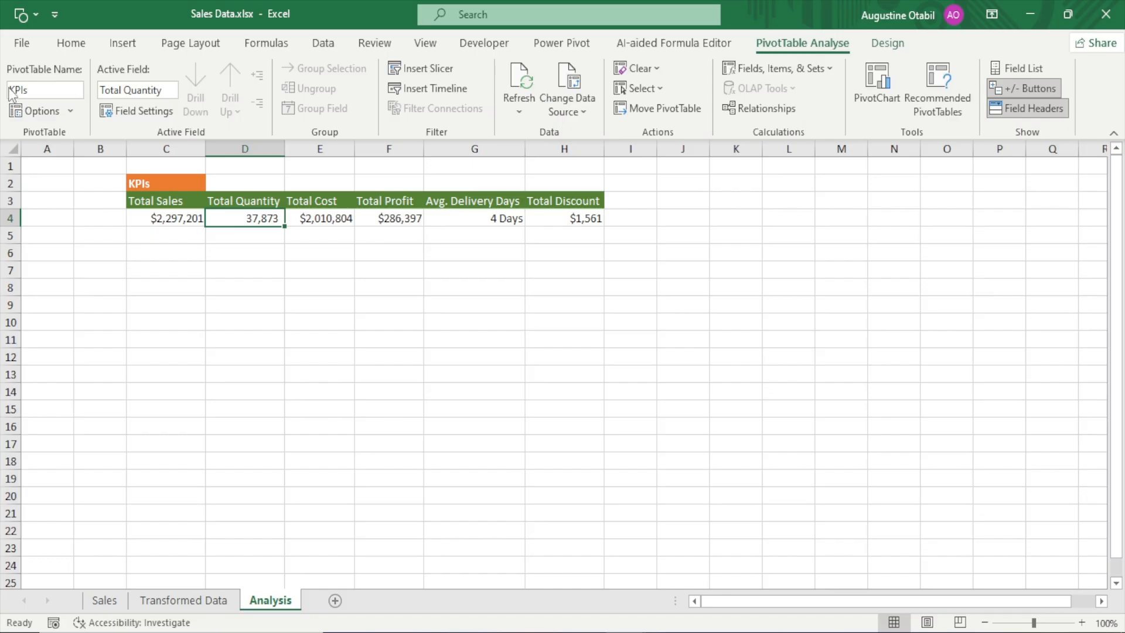
pyautogui.click(320, 267)
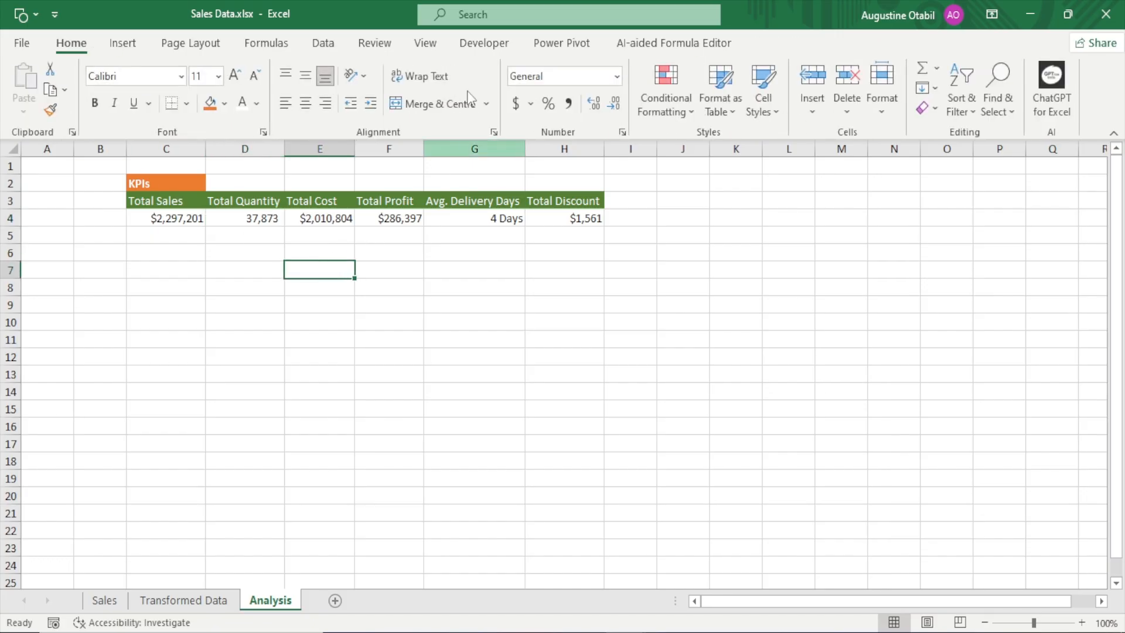
pyautogui.click(426, 44)
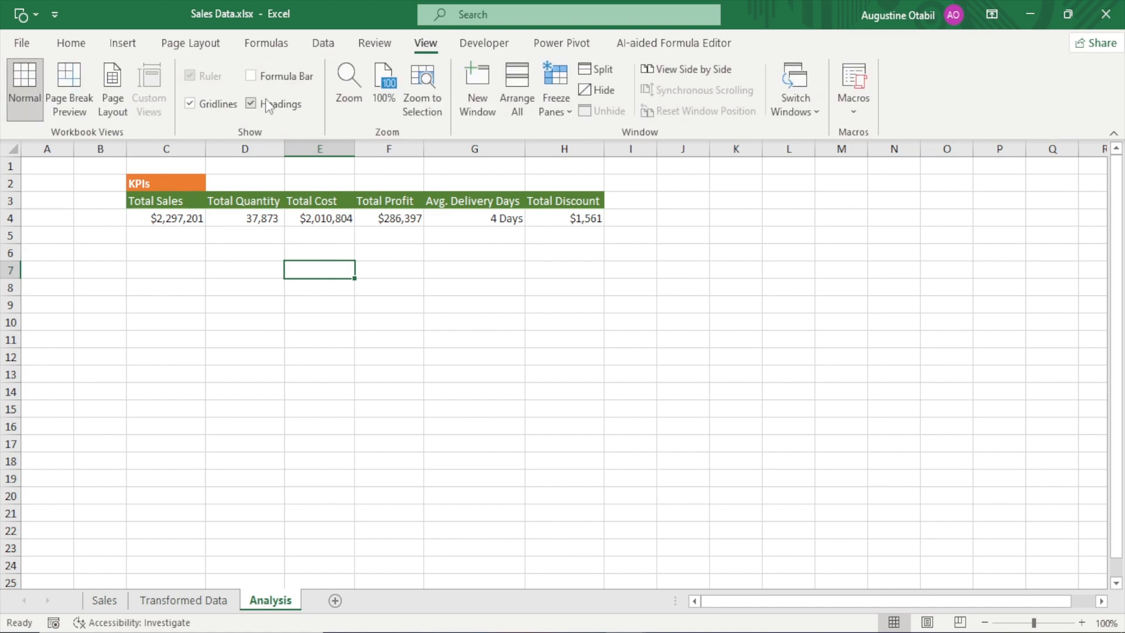
pyautogui.click(264, 105)
pyautogui.click(264, 104)
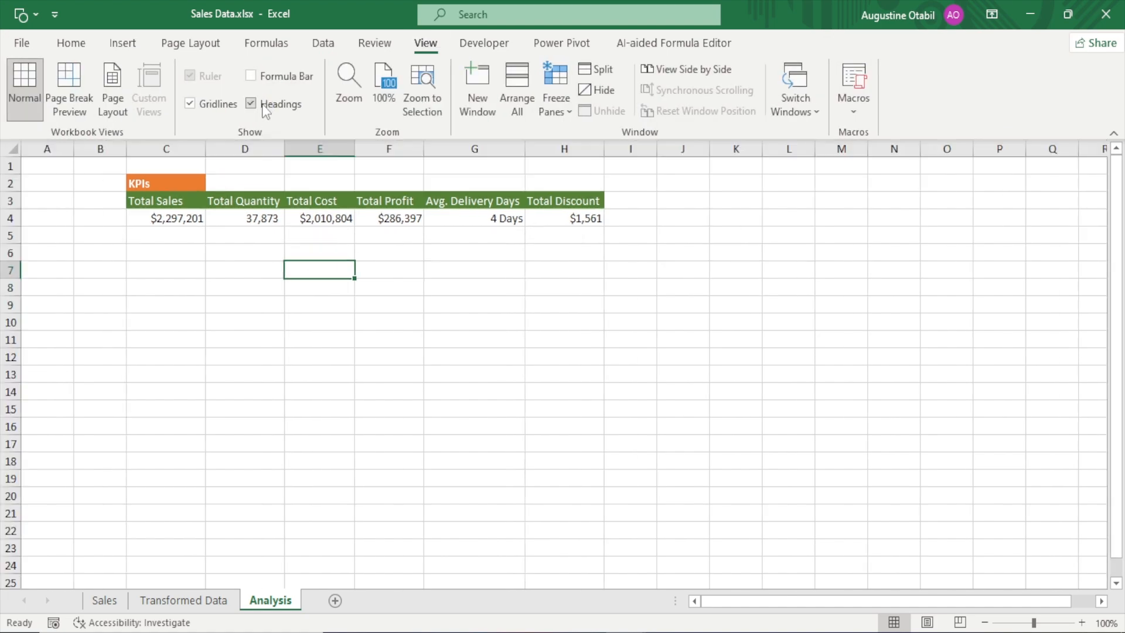
pyautogui.click(211, 109)
pyautogui.click(218, 110)
# Set the ribbon to auto-hide and add a new worksheet named Dashboard
pyautogui.click(998, 16)
pyautogui.click(996, 53)
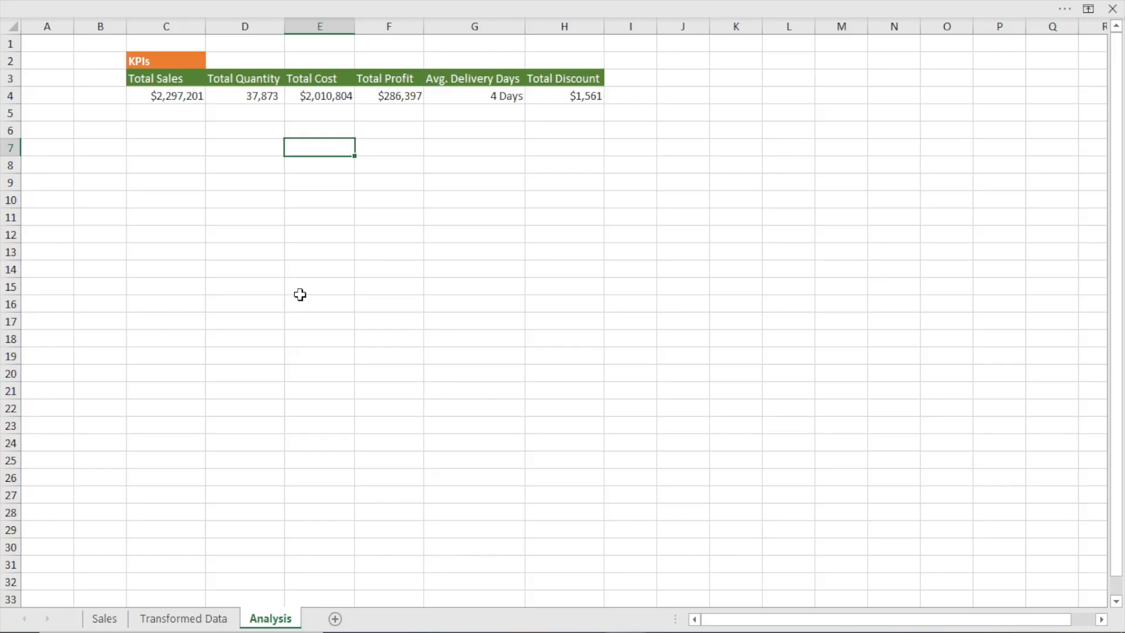
pyautogui.click(334, 619)
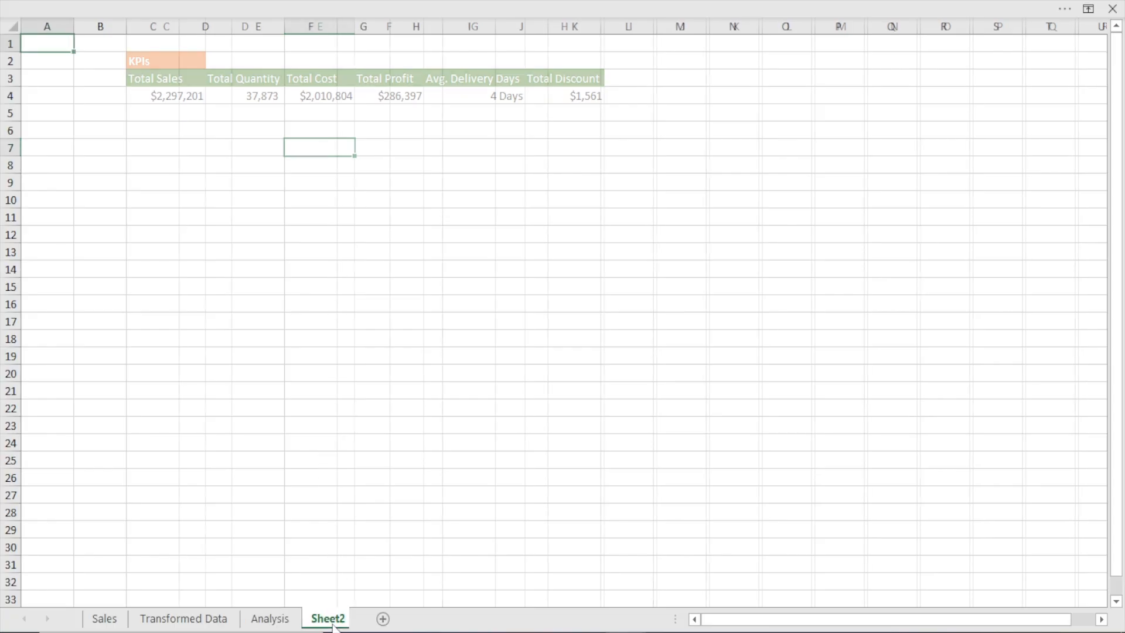
pyautogui.doubleClick(332, 620)
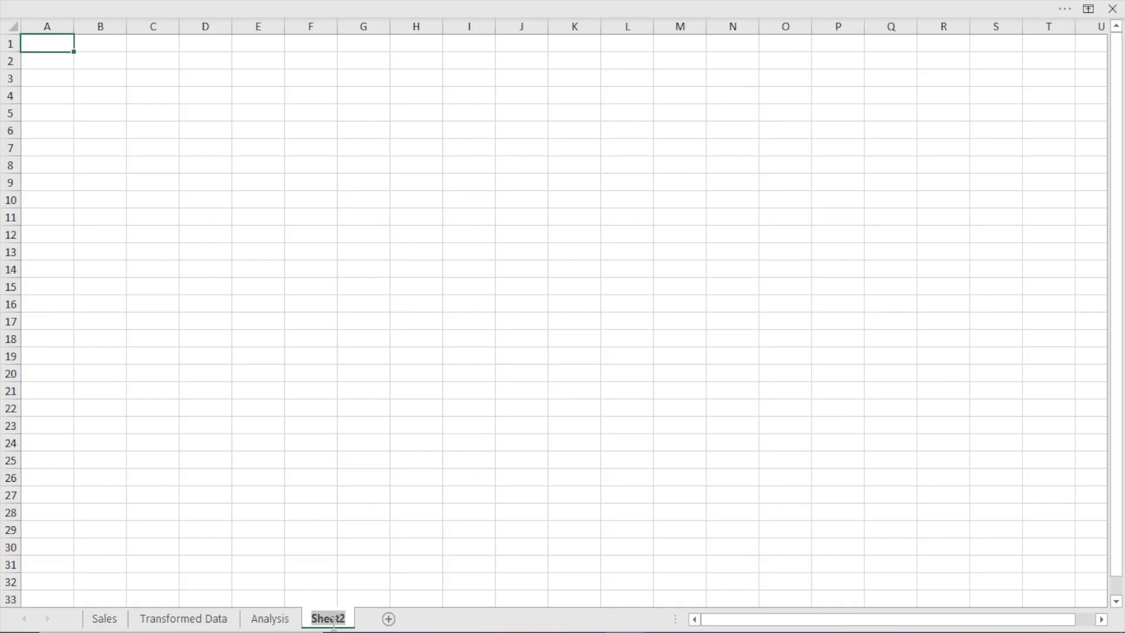
pyautogui.write('Da')
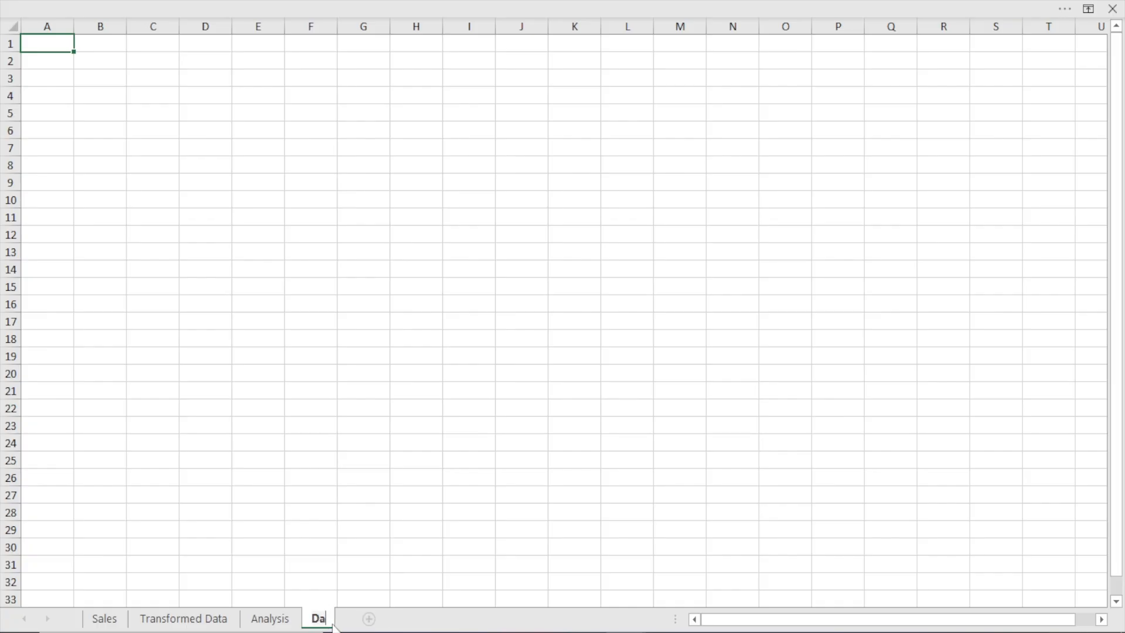
pyautogui.write('shboard')
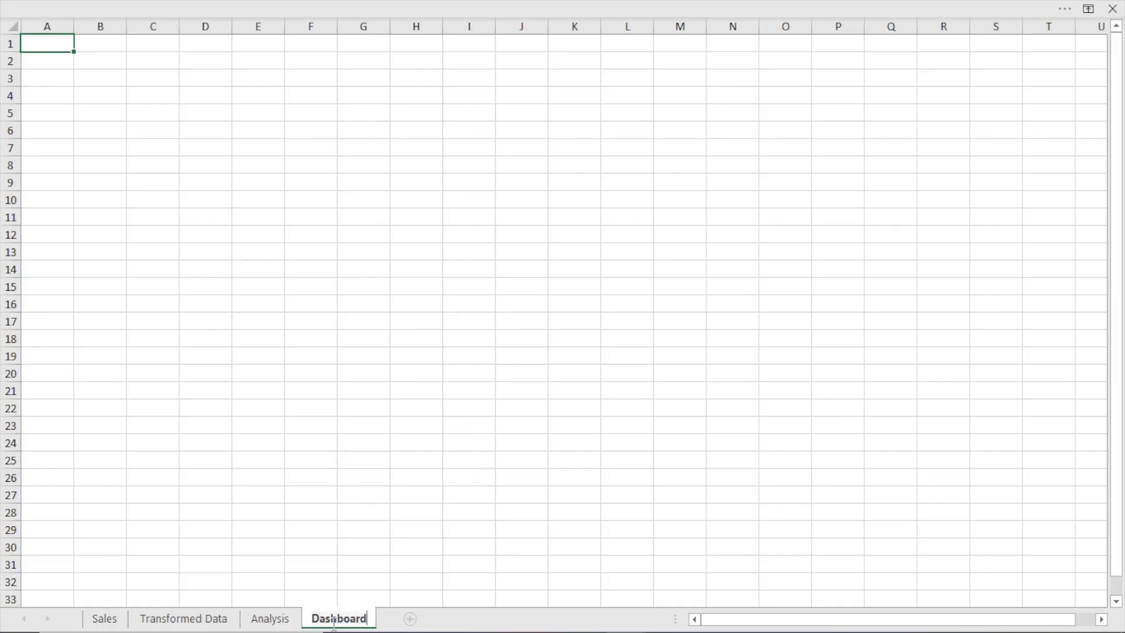
pyautogui.press('Return')
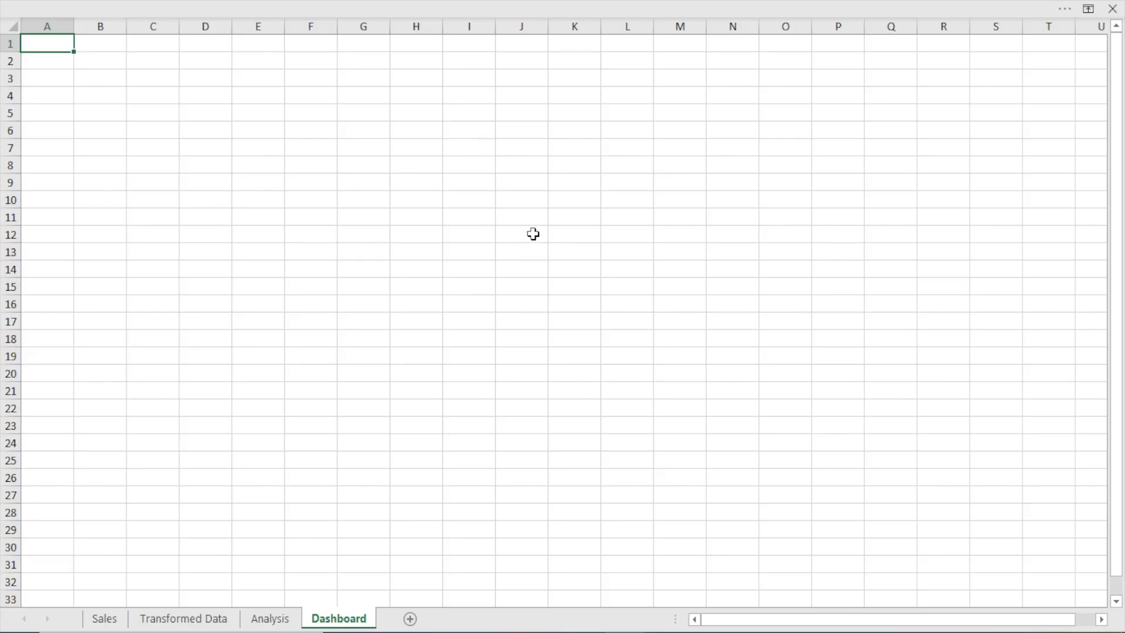
# Hide the gridlines and the row and column headings on the Dashboard sheet
pyautogui.click(399, 6)
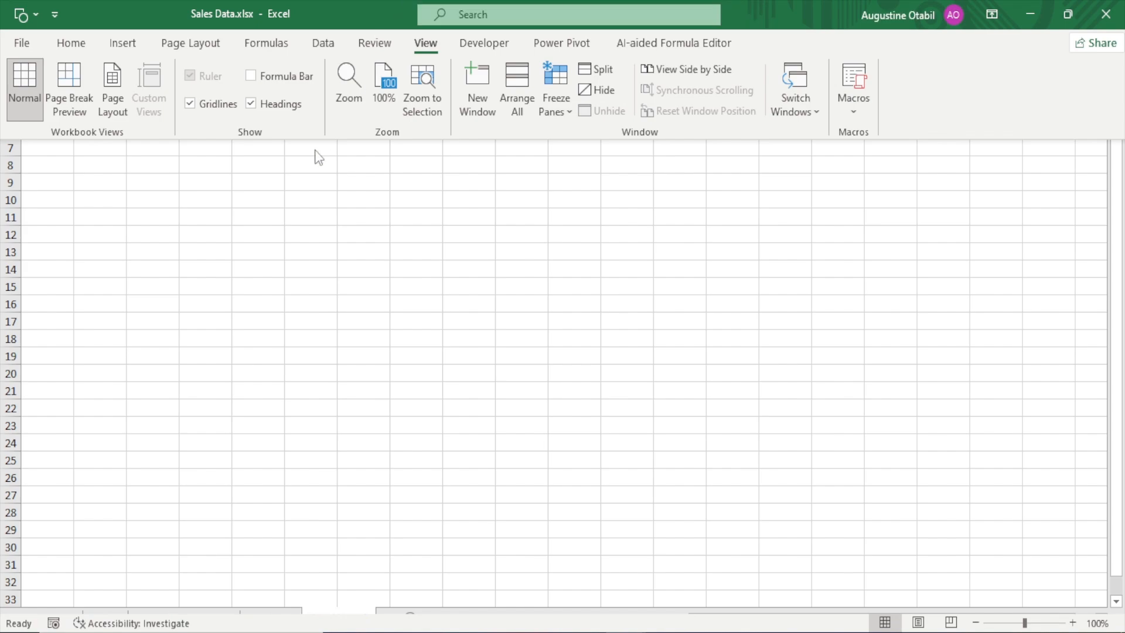
pyautogui.click(218, 104)
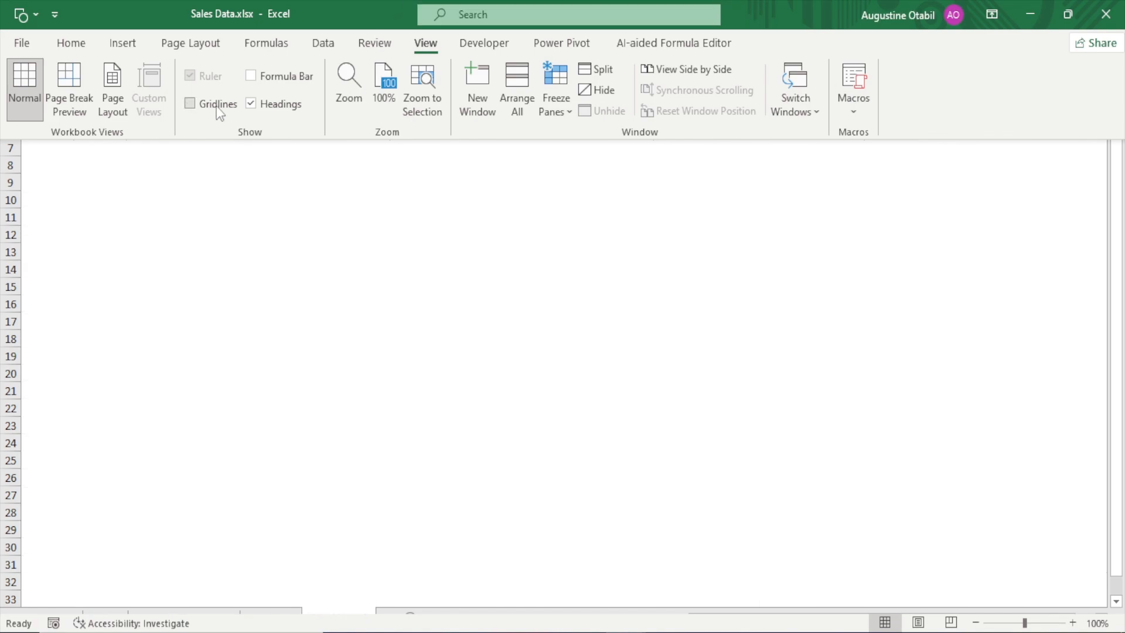
pyautogui.click(216, 106)
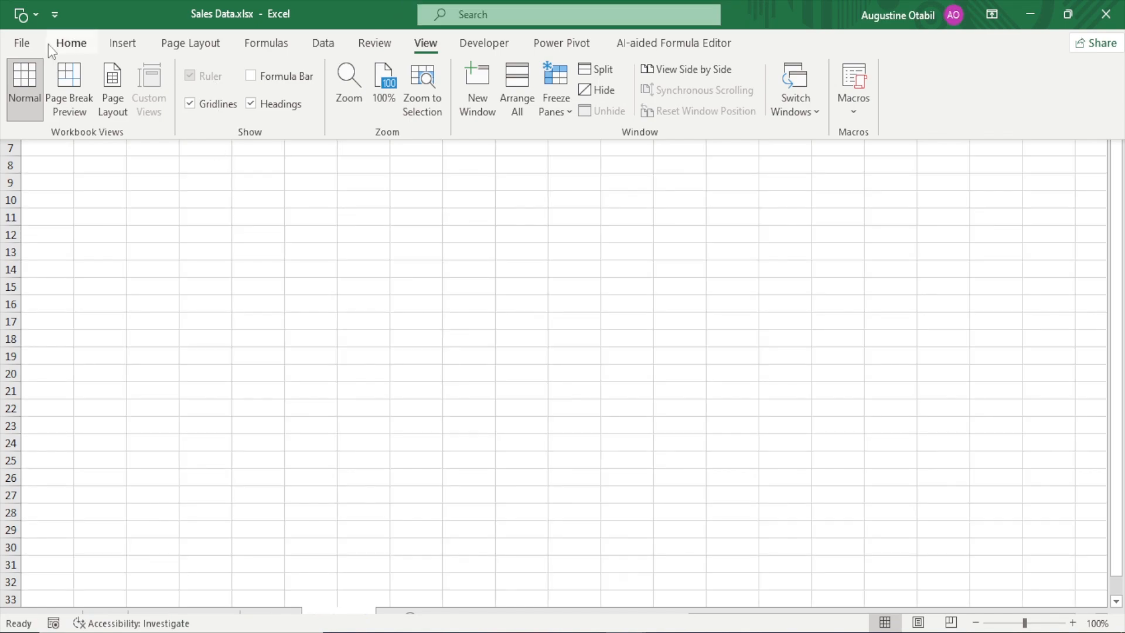
pyautogui.click(71, 43)
pyautogui.click(425, 43)
pyautogui.click(198, 106)
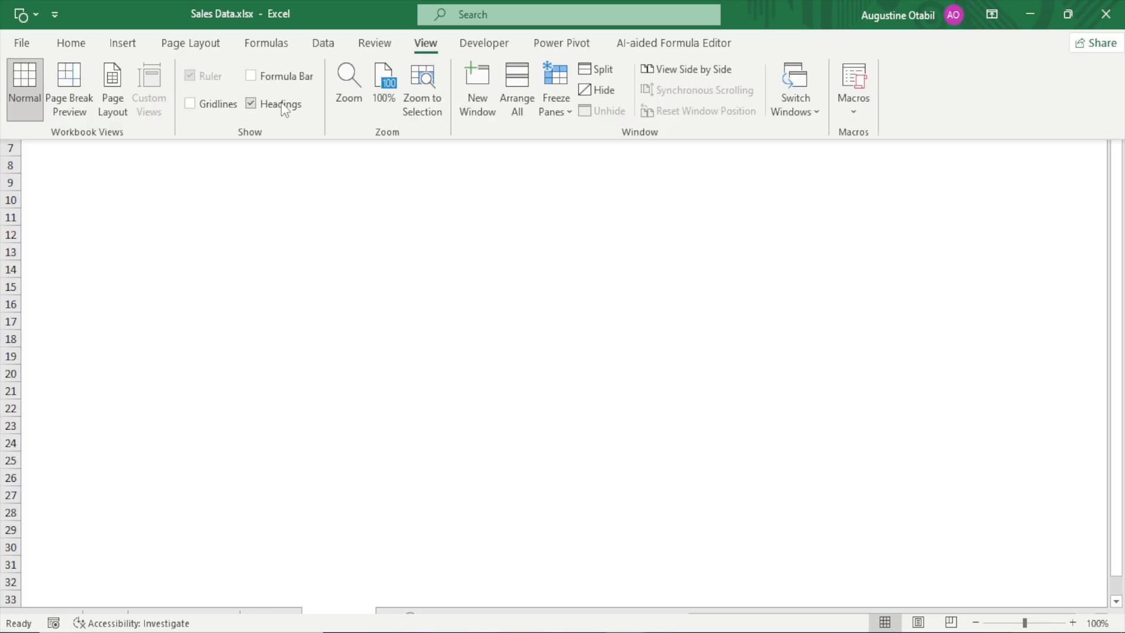
pyautogui.click(251, 104)
pyautogui.hotkey('ctrl', 'shift', 'F1')
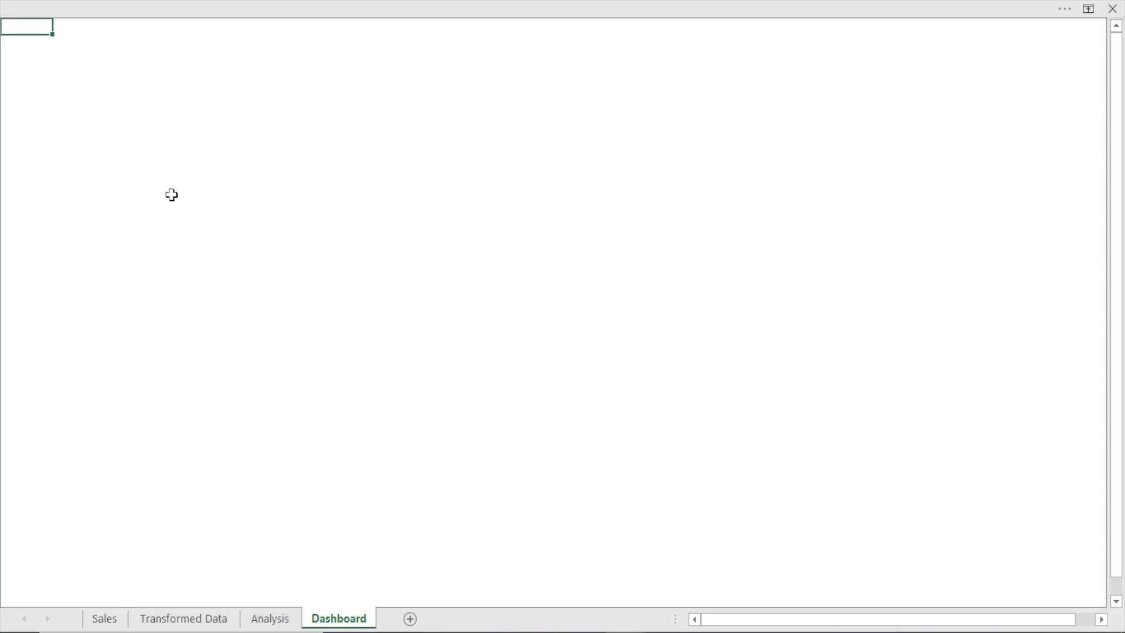
# Turn the row and column headings of the Dashboard sheet back on
pyautogui.click(250, 6)
pyautogui.click(216, 104)
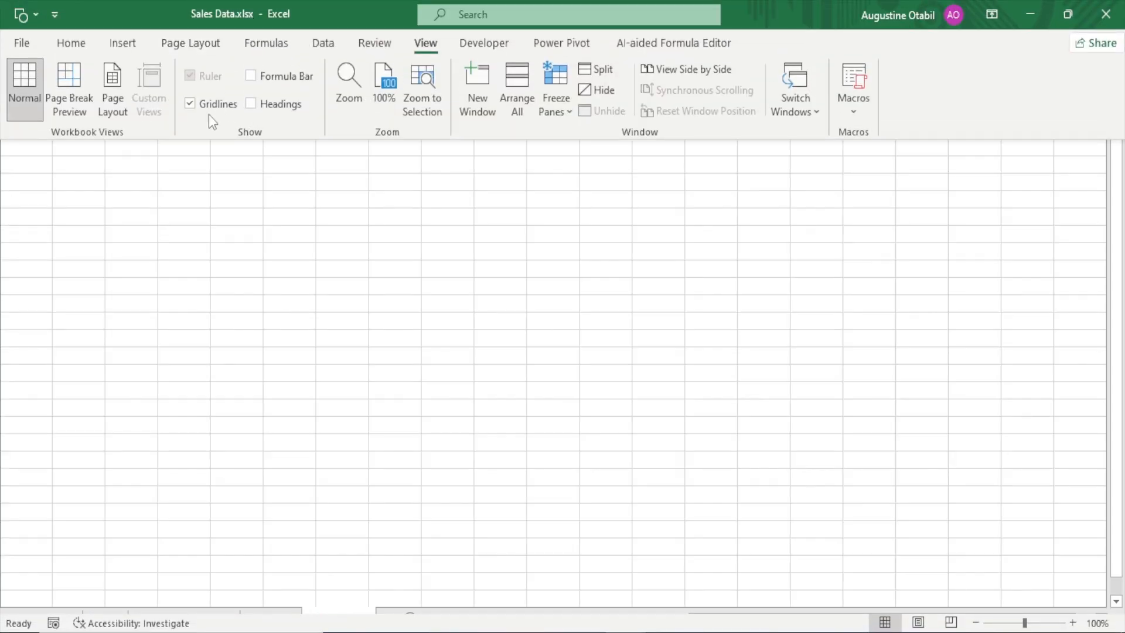
pyautogui.click(220, 100)
pyautogui.click(287, 105)
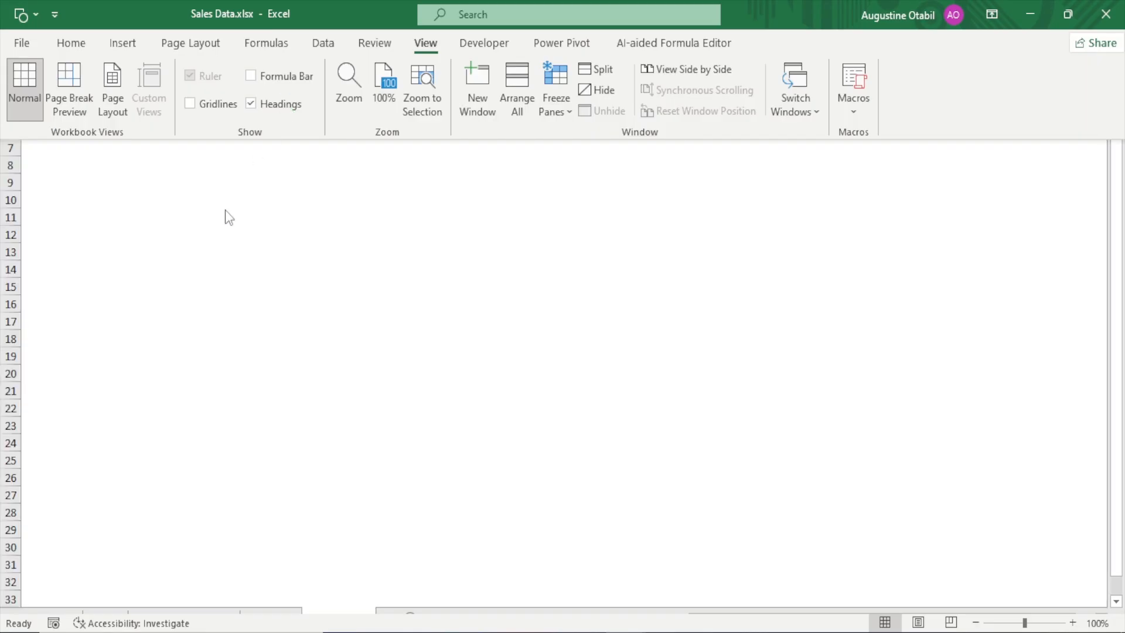
pyautogui.click(205, 234)
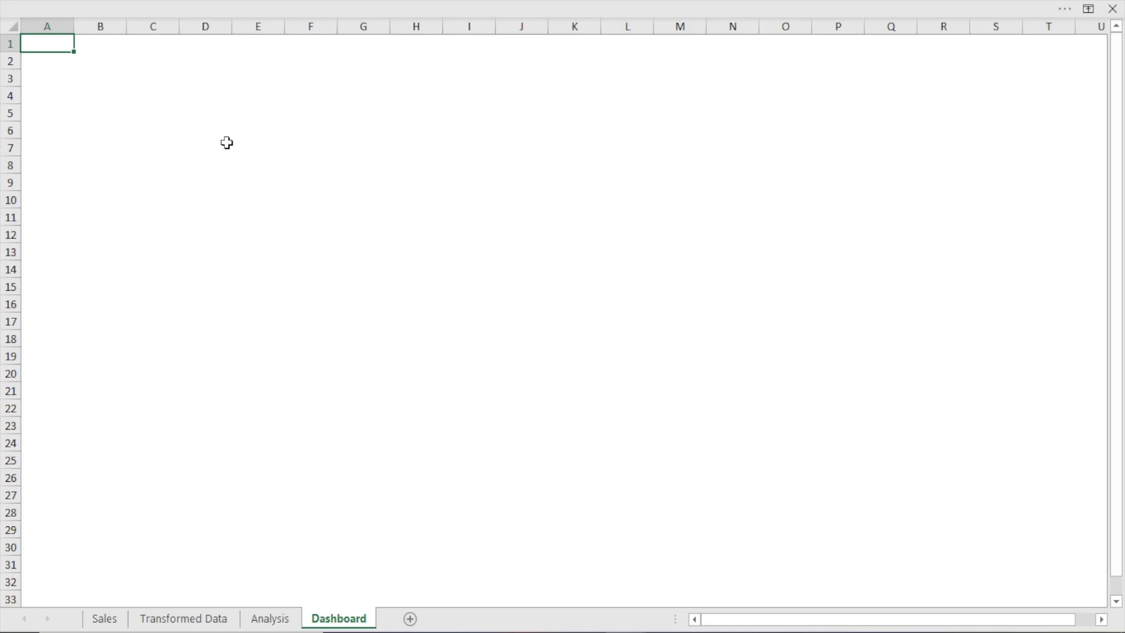
pyautogui.click(293, 147)
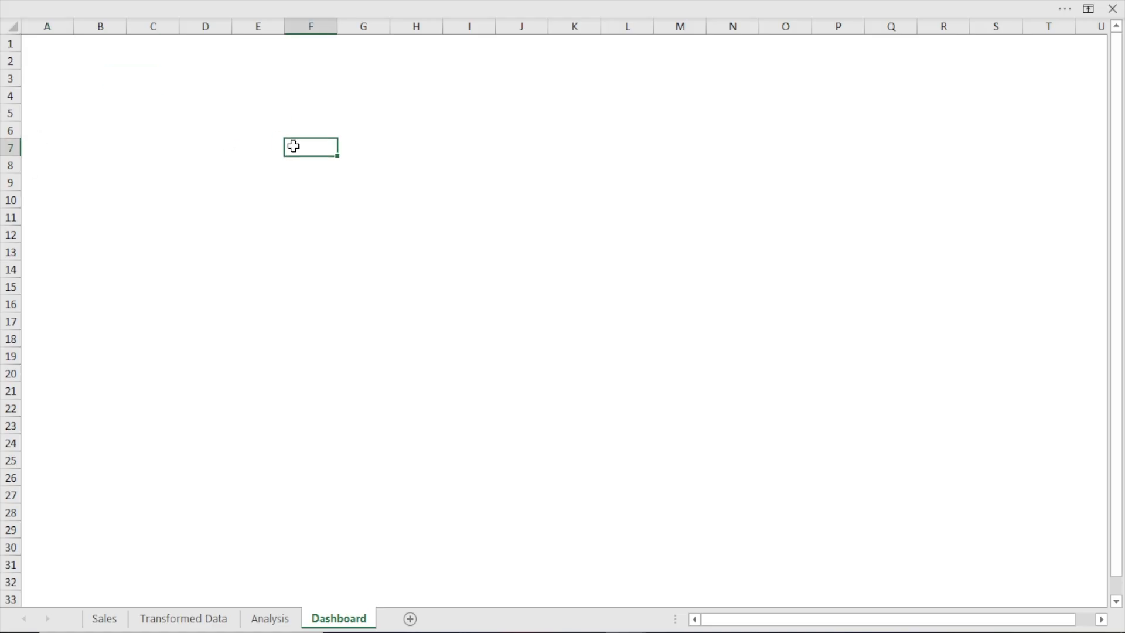
pyautogui.click(15, 25)
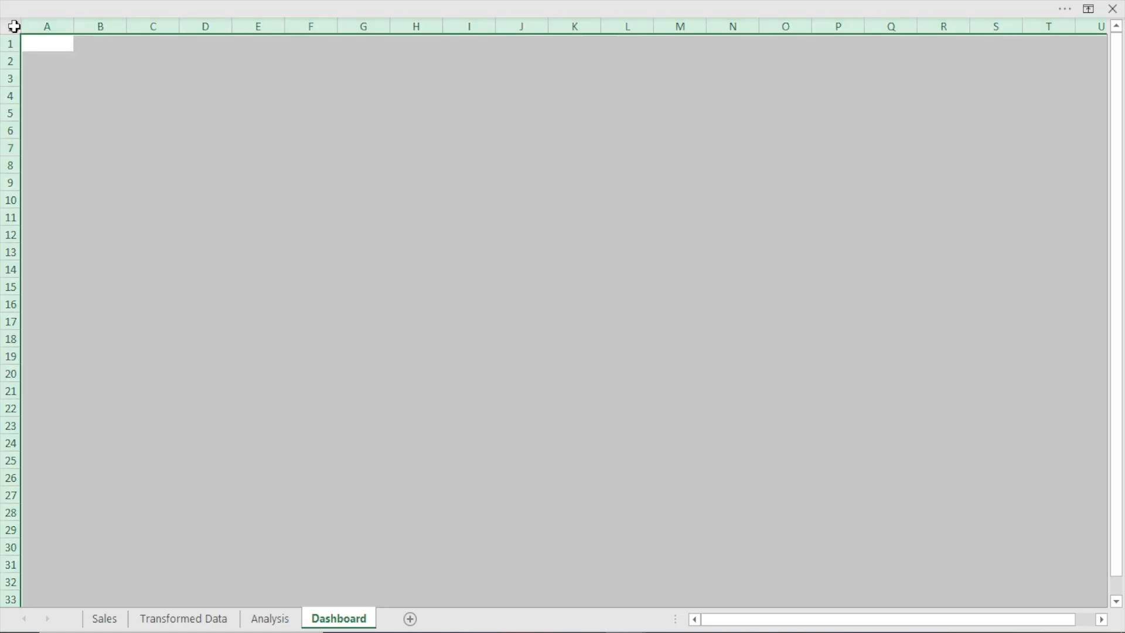
pyautogui.click(317, 218)
pyautogui.hotkey('ctrl', 'a')
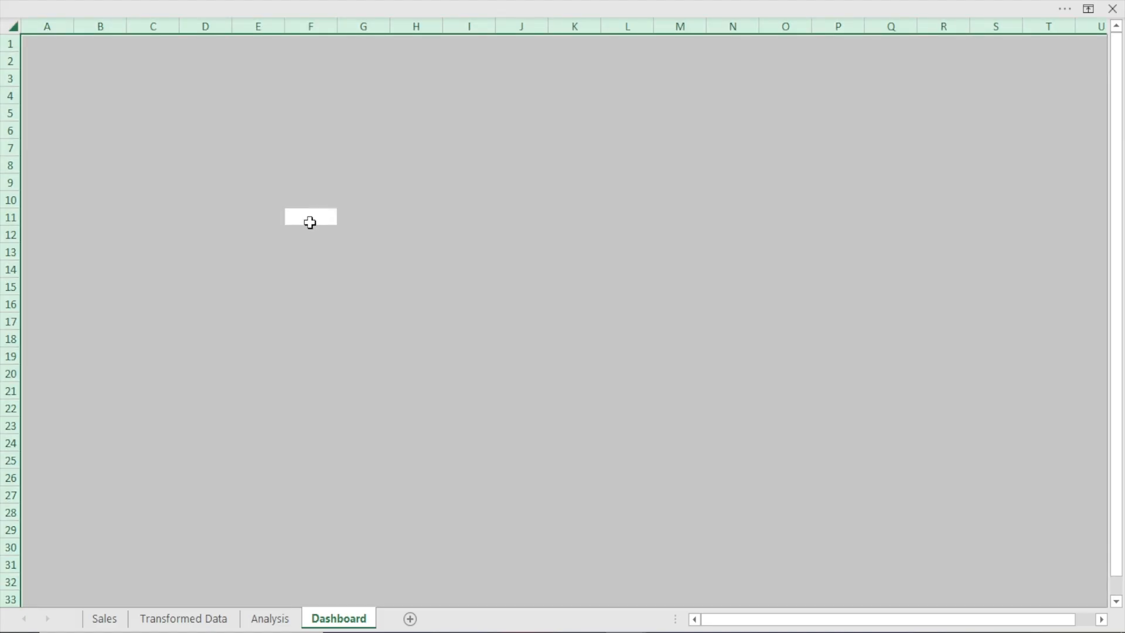
pyautogui.click(259, 195)
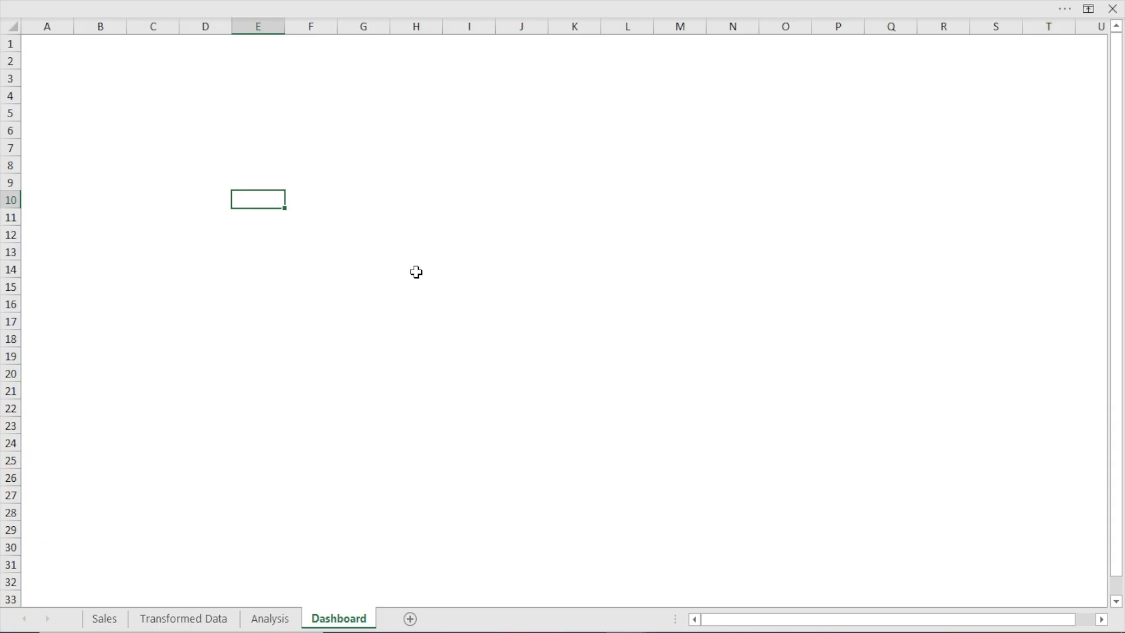
# Fill the entire Dashboard sheet with the lightest grey shade of the white theme colour
pyautogui.click(14, 27)
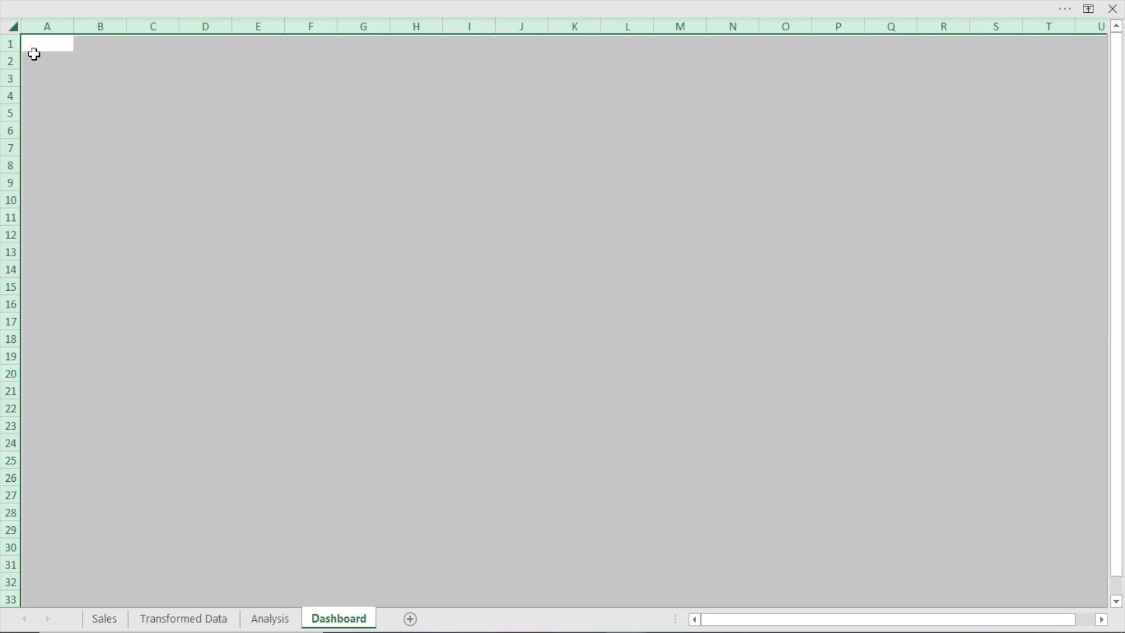
pyautogui.click(441, 1)
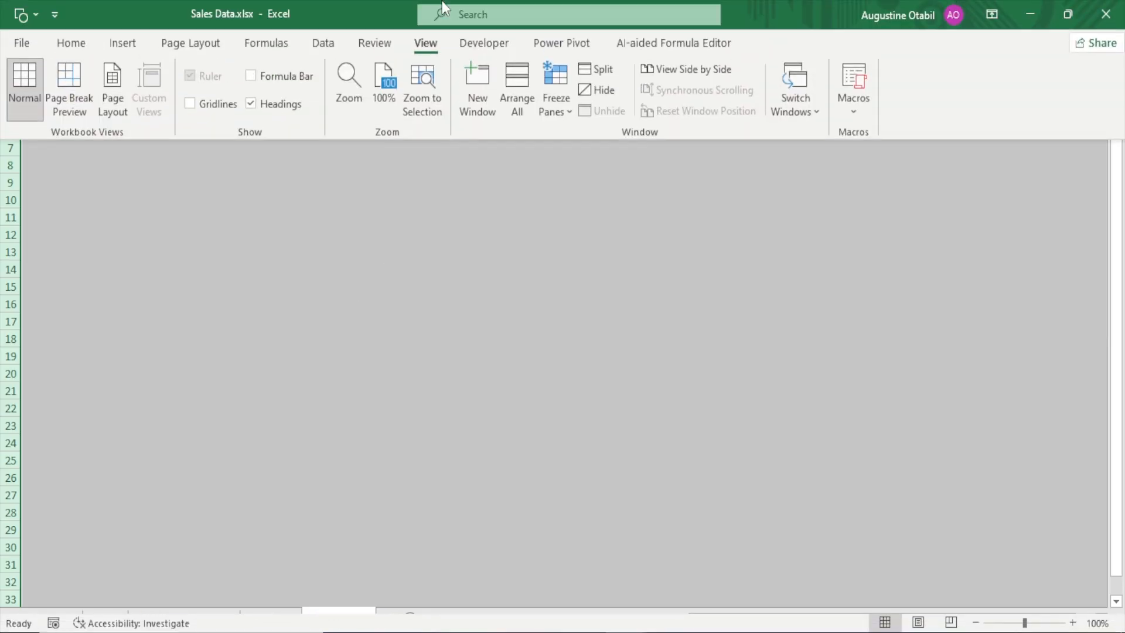
pyautogui.click(64, 46)
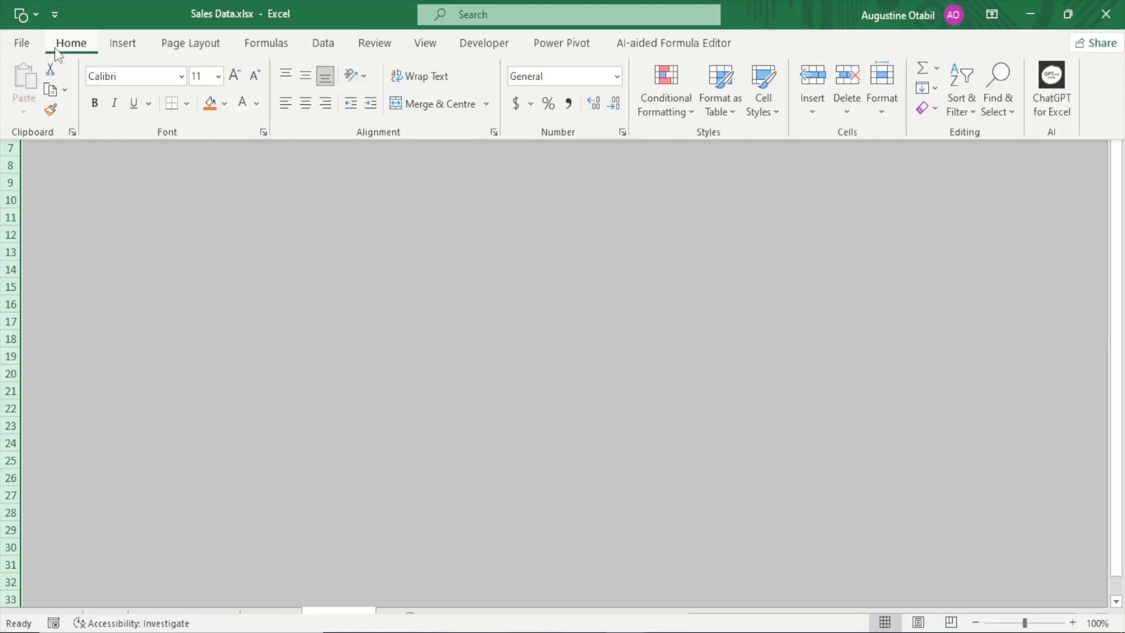
pyautogui.click(226, 104)
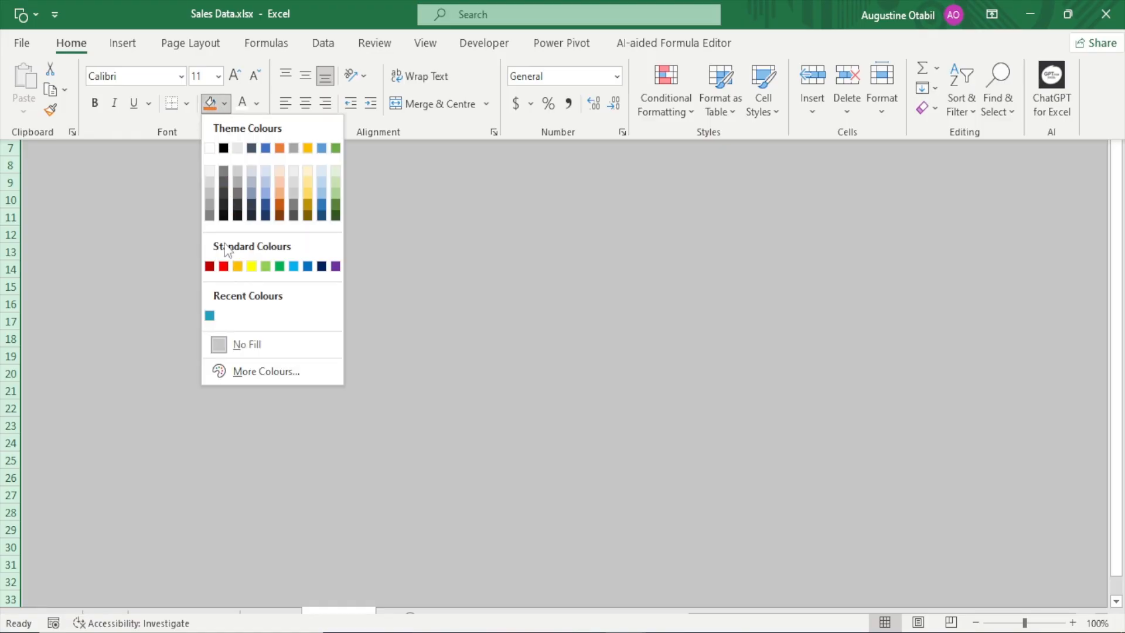
pyautogui.click(209, 170)
pyautogui.hotkey('ctrl', 'shift', 'F1')
pyautogui.click(270, 236)
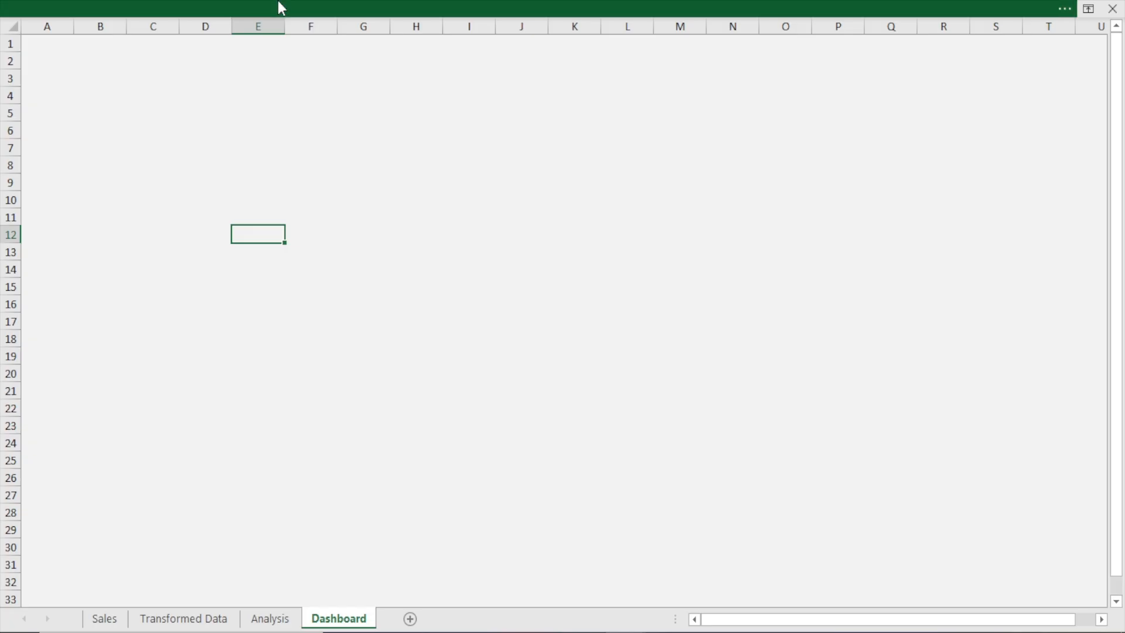
# Draw a narrow vertical rectangle about 26 rows tall on the Dashboard sheet and move it to the upper-left corner at cell A1
pyautogui.click(278, 2)
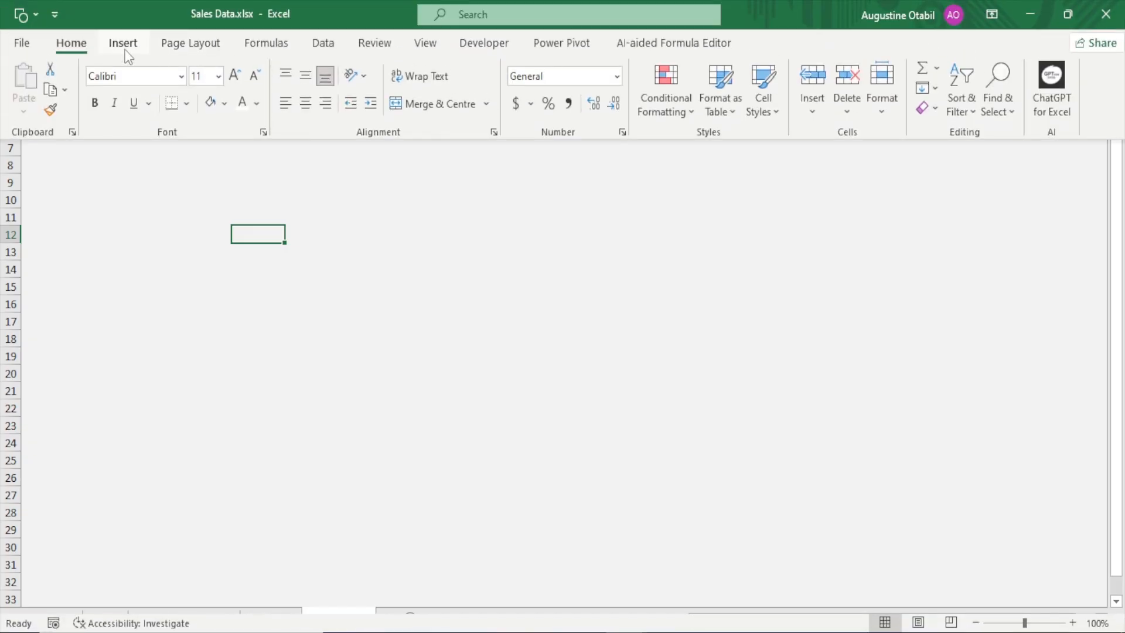
pyautogui.click(125, 49)
pyautogui.click(182, 105)
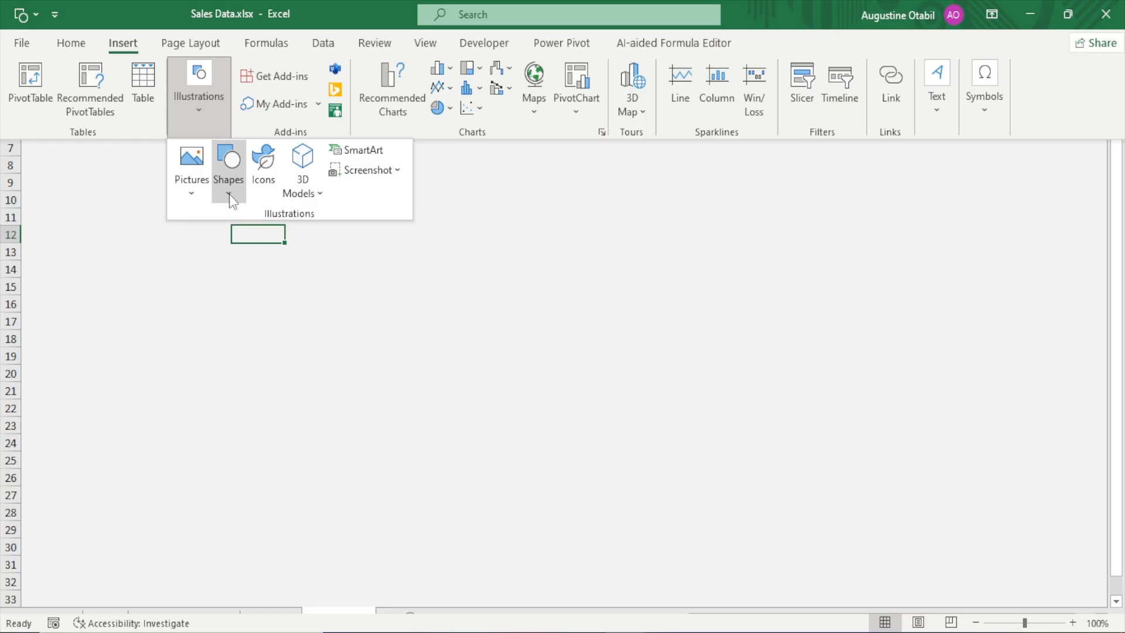
pyautogui.click(229, 194)
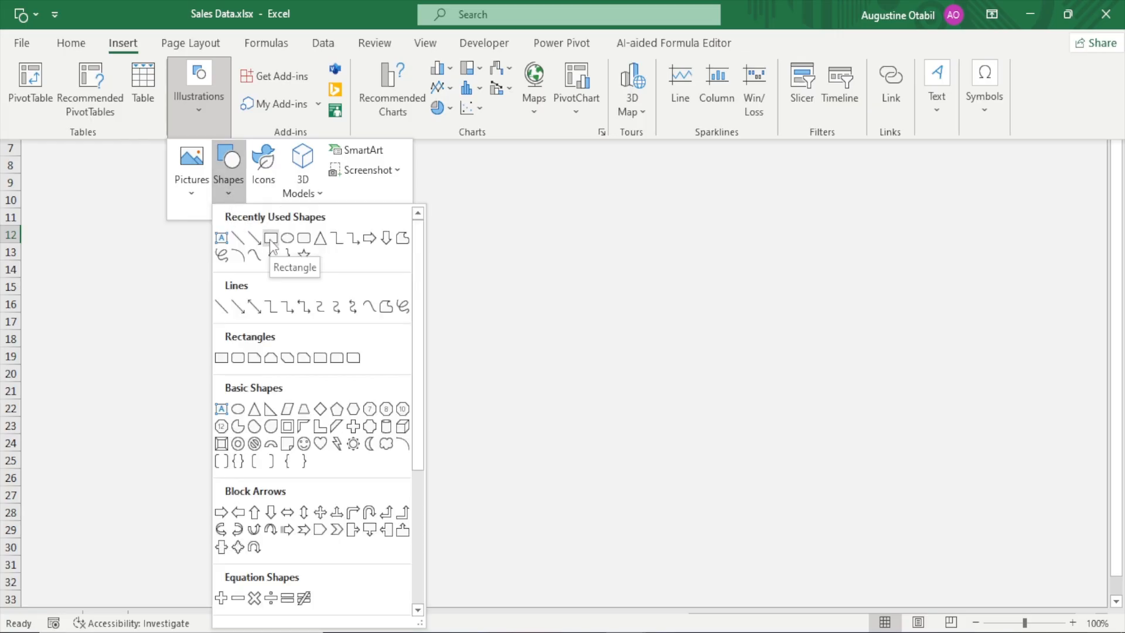
pyautogui.click(270, 239)
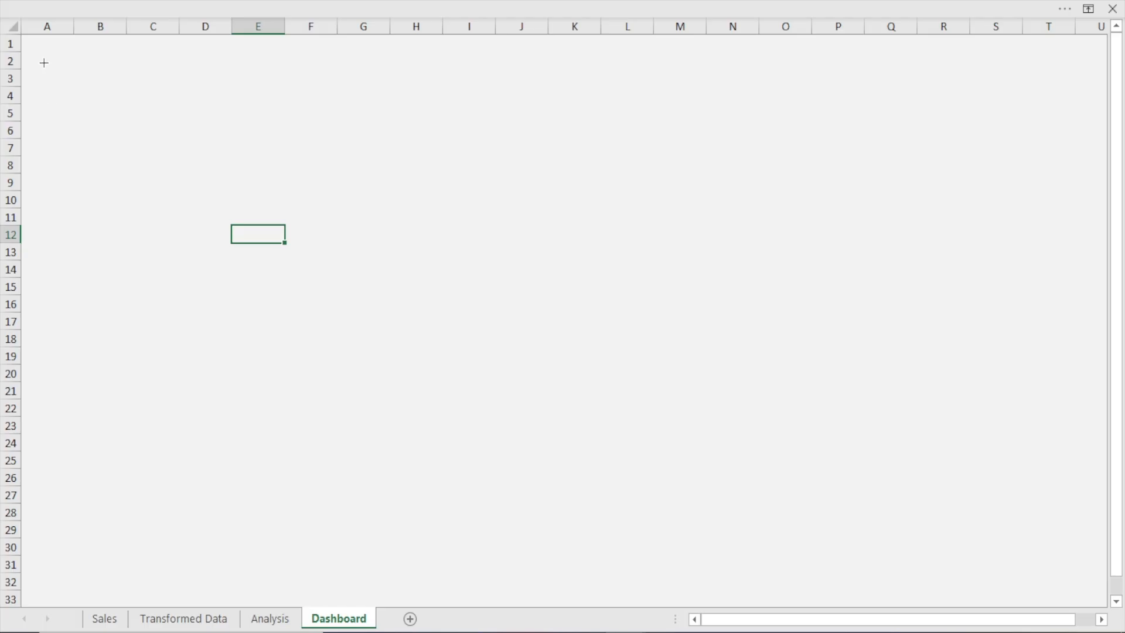
pyautogui.moveTo(44, 62); pyautogui.dragTo(147, 228)
pyautogui.moveTo(151, 283); pyautogui.dragTo(81, 507)
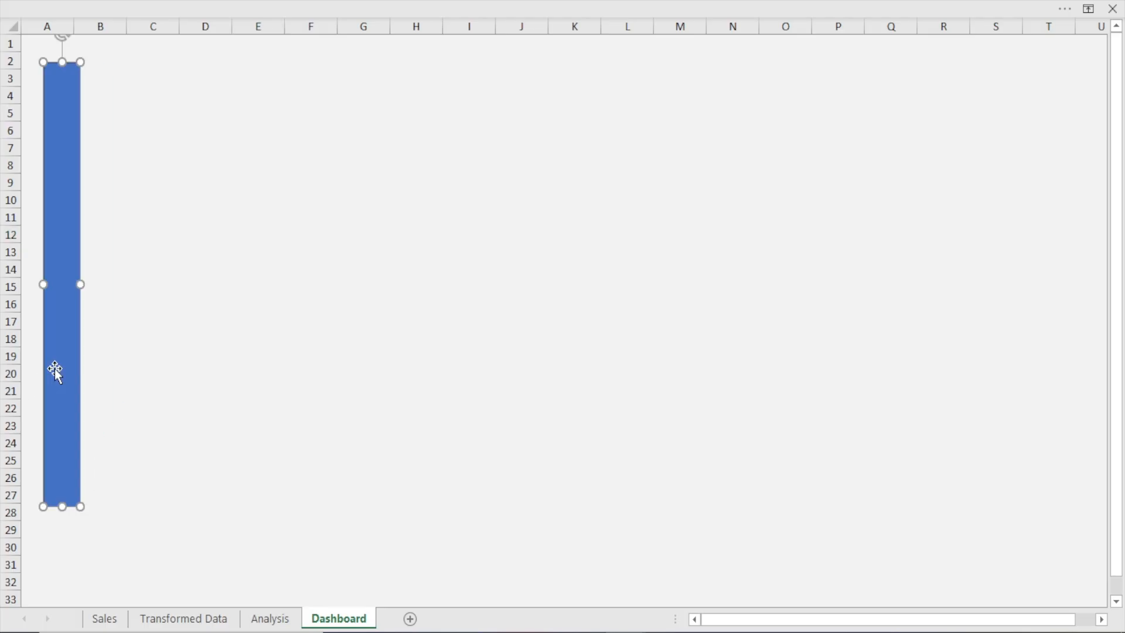
pyautogui.moveTo(55, 372); pyautogui.dragTo(29, 338)
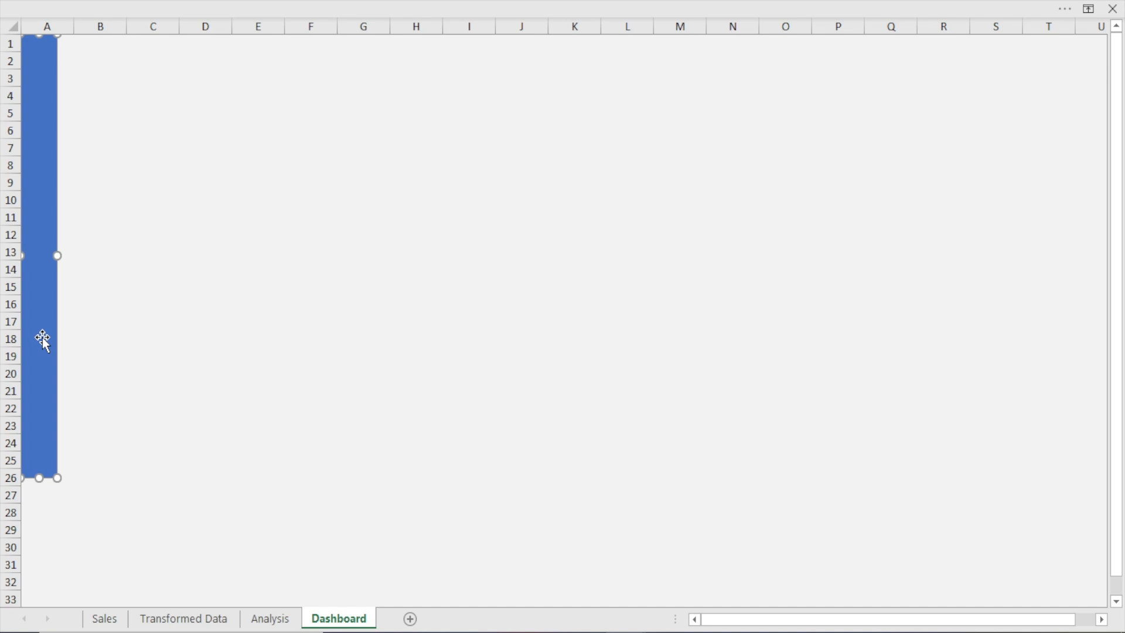
# Remove the outline of the blue sidebar rectangle on the Dashboard sheet by setting it to No line
pyautogui.doubleClick(43, 339)
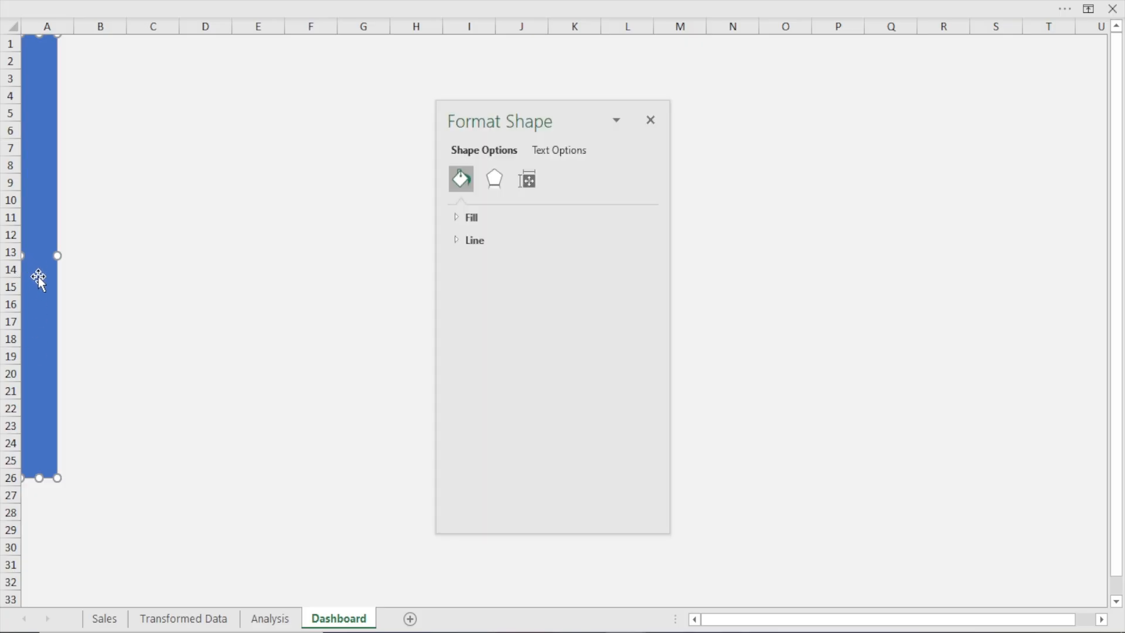
pyautogui.click(455, 240)
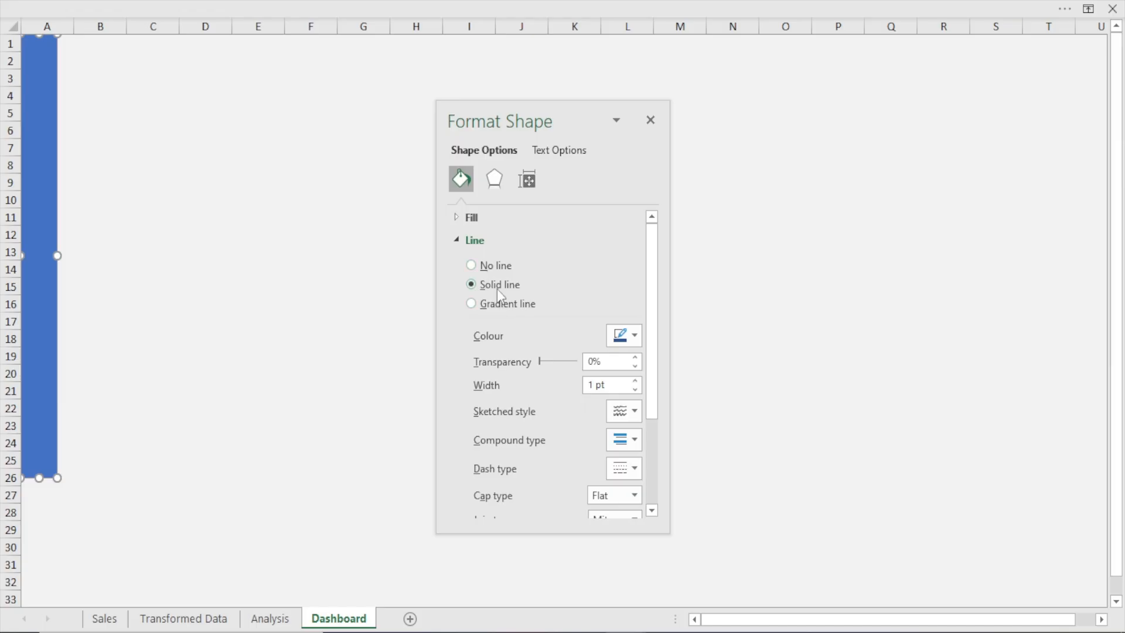
pyautogui.click(154, 288)
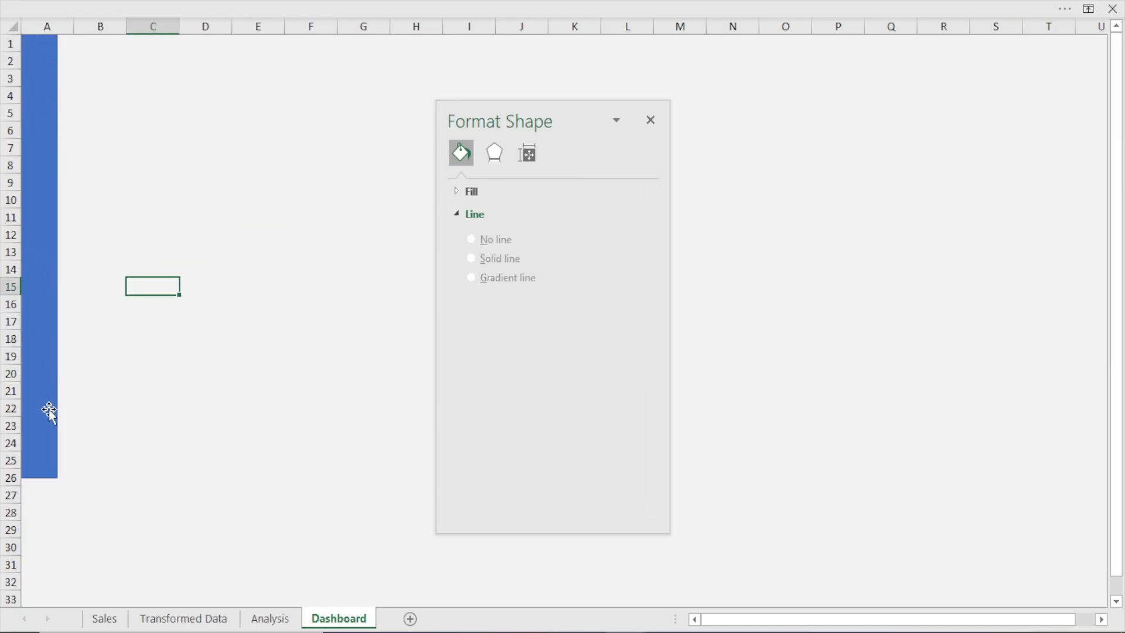
pyautogui.click(47, 246)
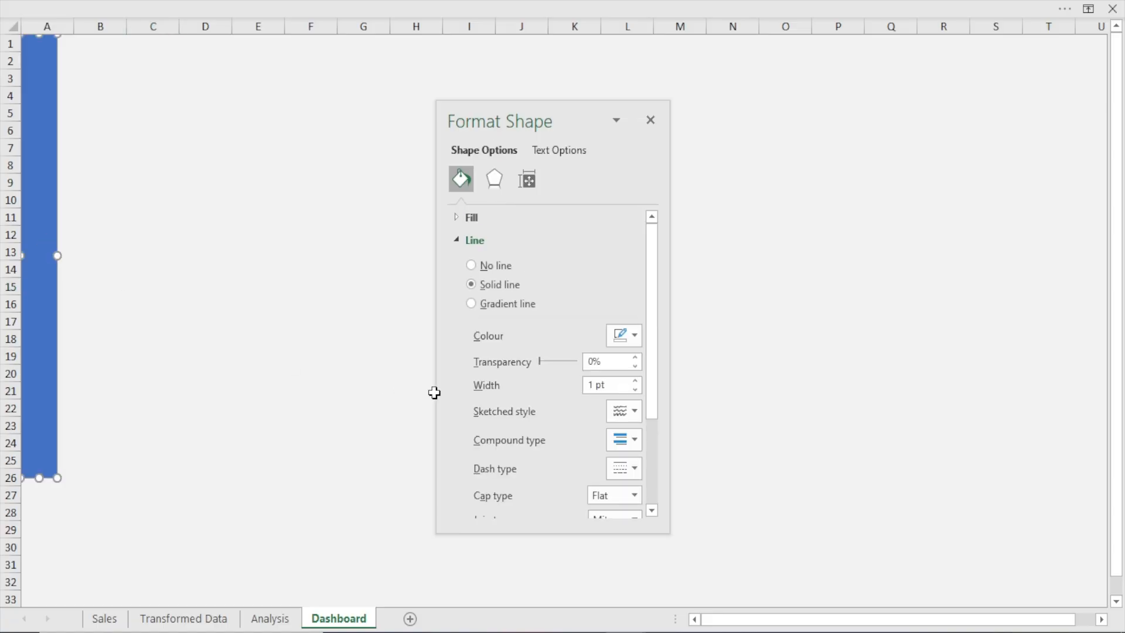
pyautogui.click(473, 244)
pyautogui.click(471, 242)
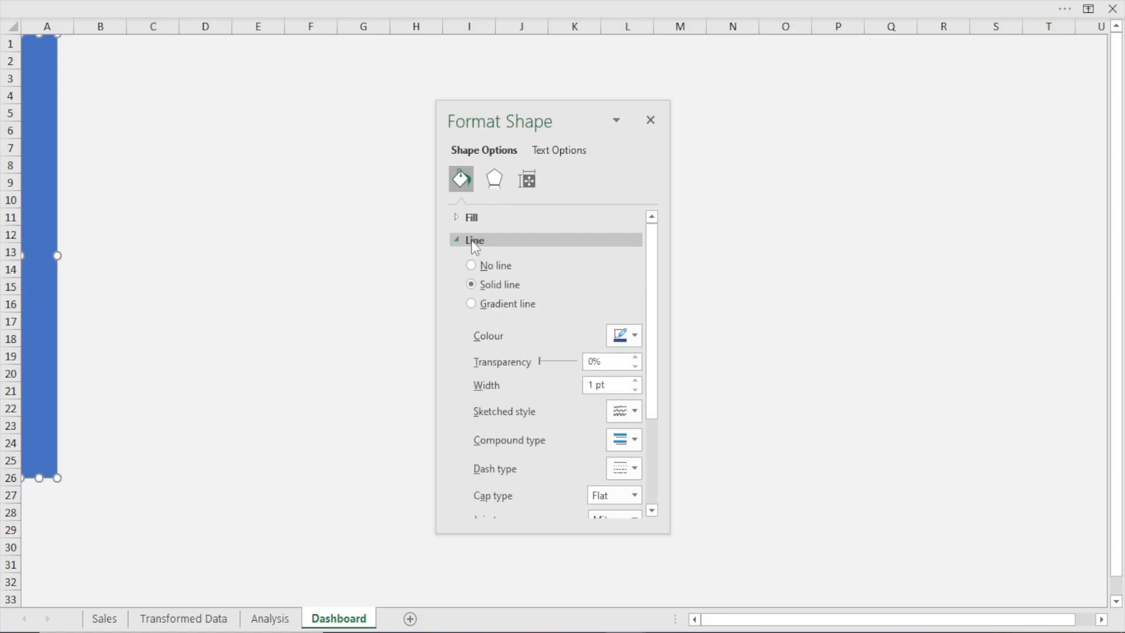
pyautogui.click(498, 264)
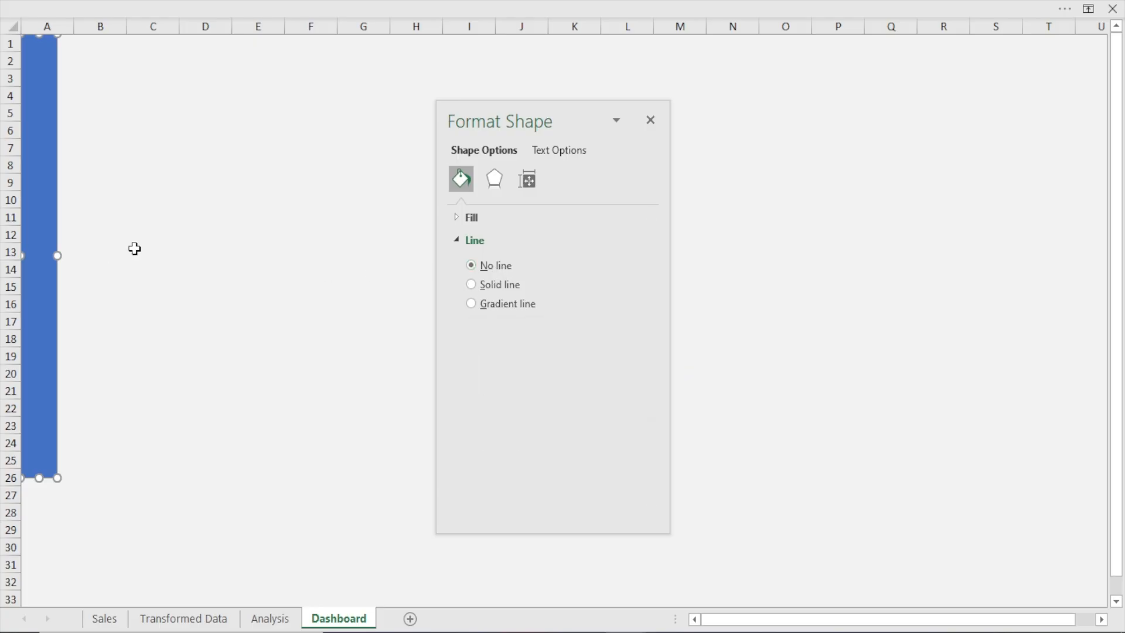
pyautogui.click(650, 120)
pyautogui.click(240, 229)
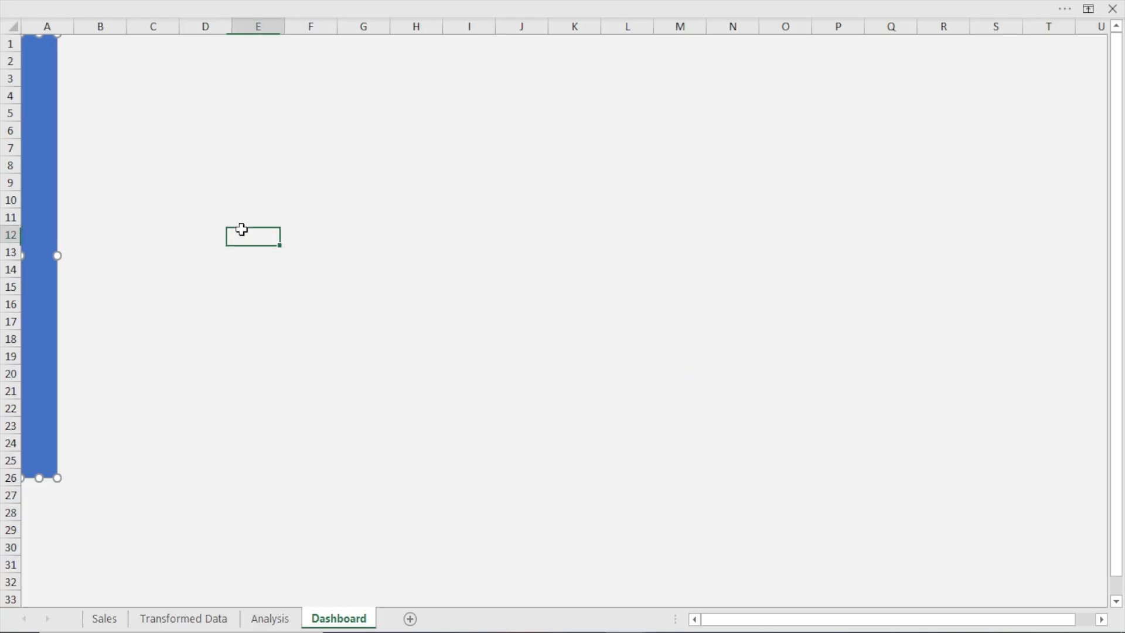
# Set the height of the sidebar rectangle to 7.06 inches
pyautogui.click(36, 201)
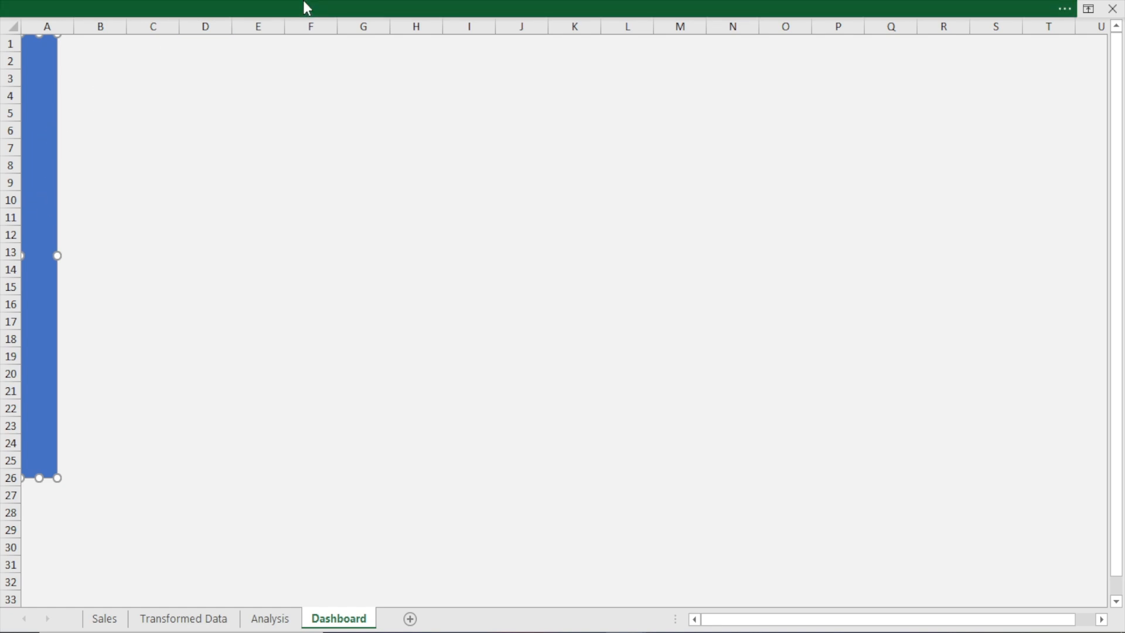
pyautogui.click(303, 1)
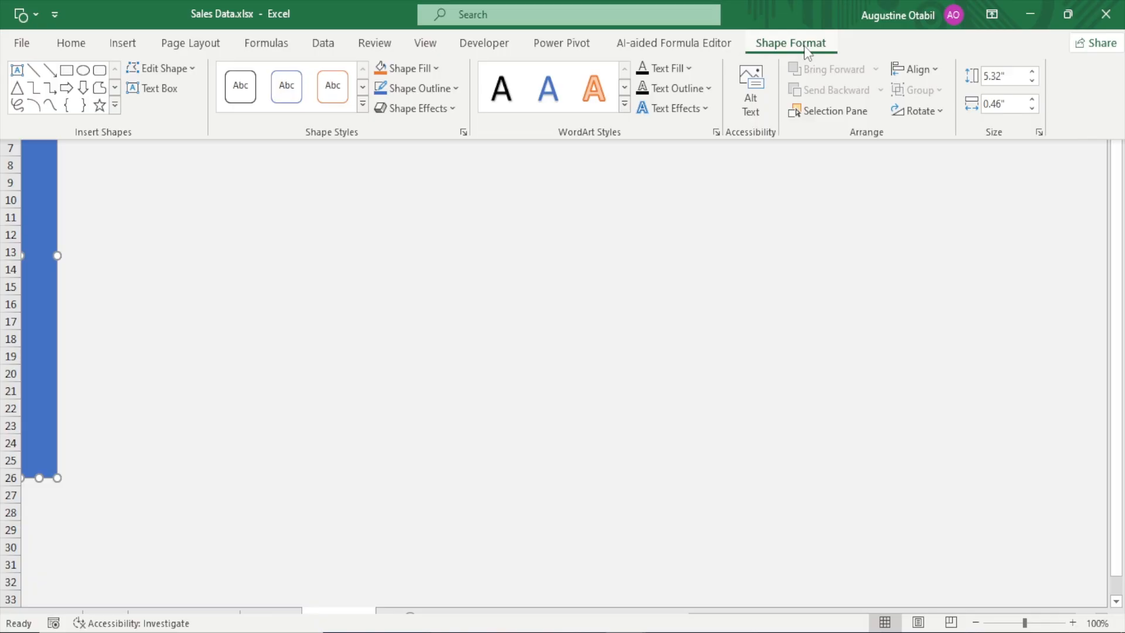
pyautogui.click(1003, 78)
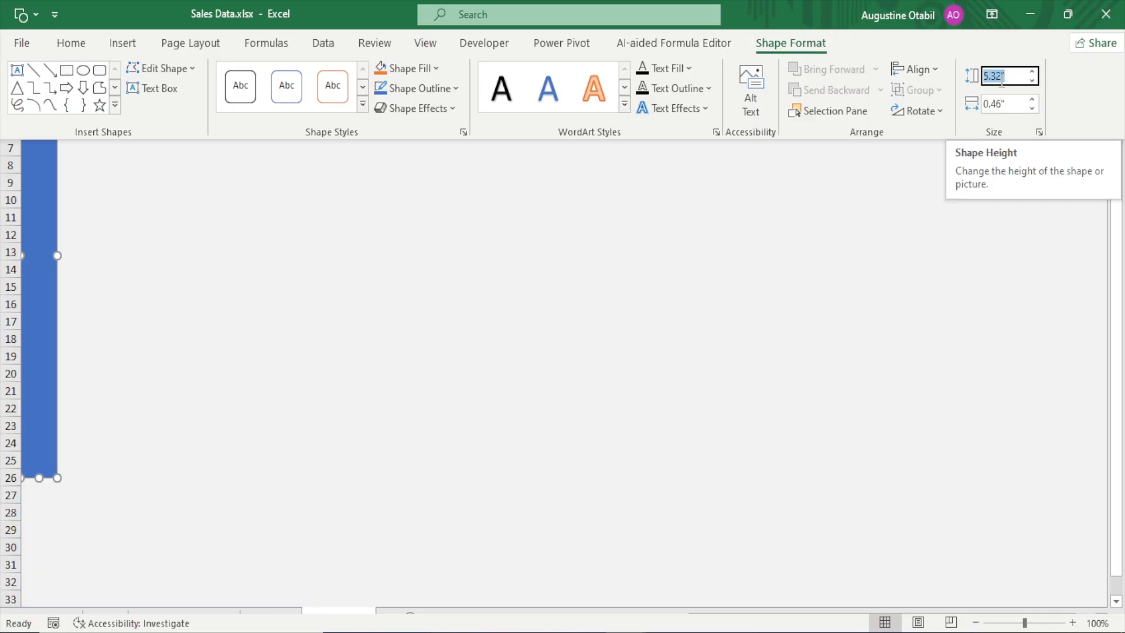
pyautogui.click(1001, 78)
pyautogui.press('BackSpace')
pyautogui.press('BackSpace')
pyautogui.press('BackSpace')
pyautogui.press('BackSpace')
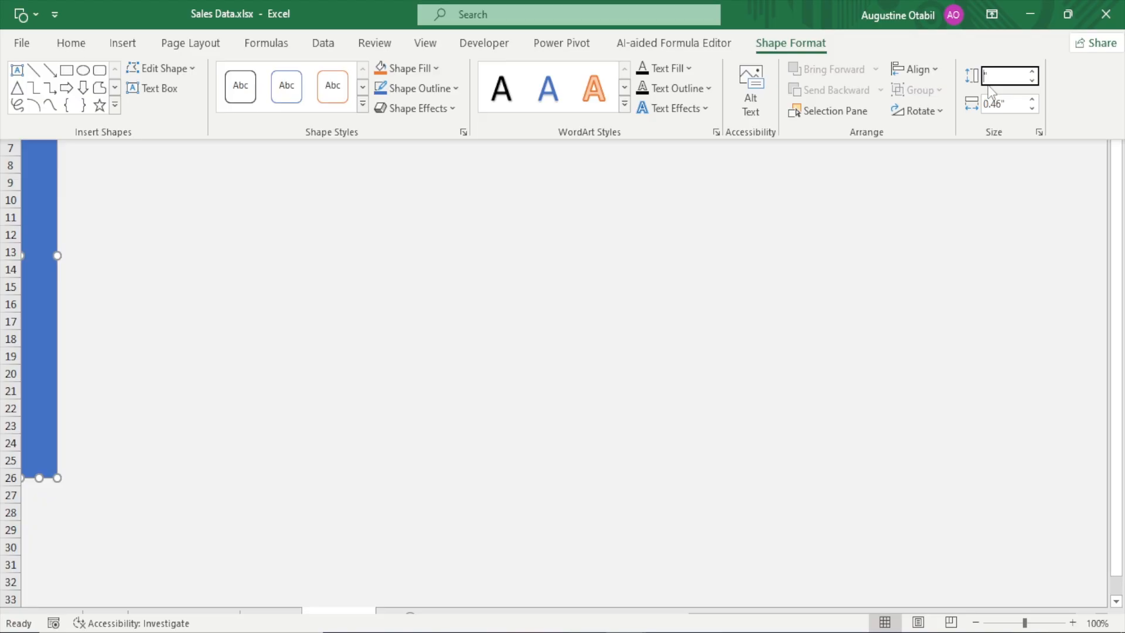
pyautogui.write('7.06')
# Set the width of the sidebar rectangle to 0.31 inches
pyautogui.click(1003, 105)
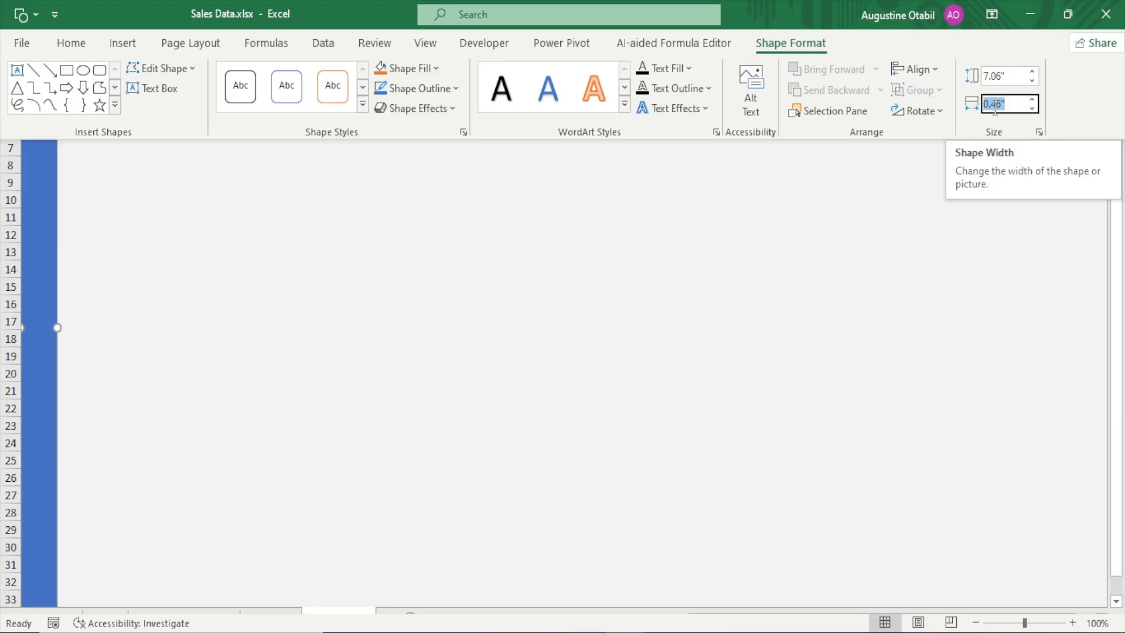
pyautogui.click(1001, 106)
pyautogui.press('BackSpace')
pyautogui.press('BackSpace')
pyautogui.press('BackSpace')
pyautogui.press('BackSpace')
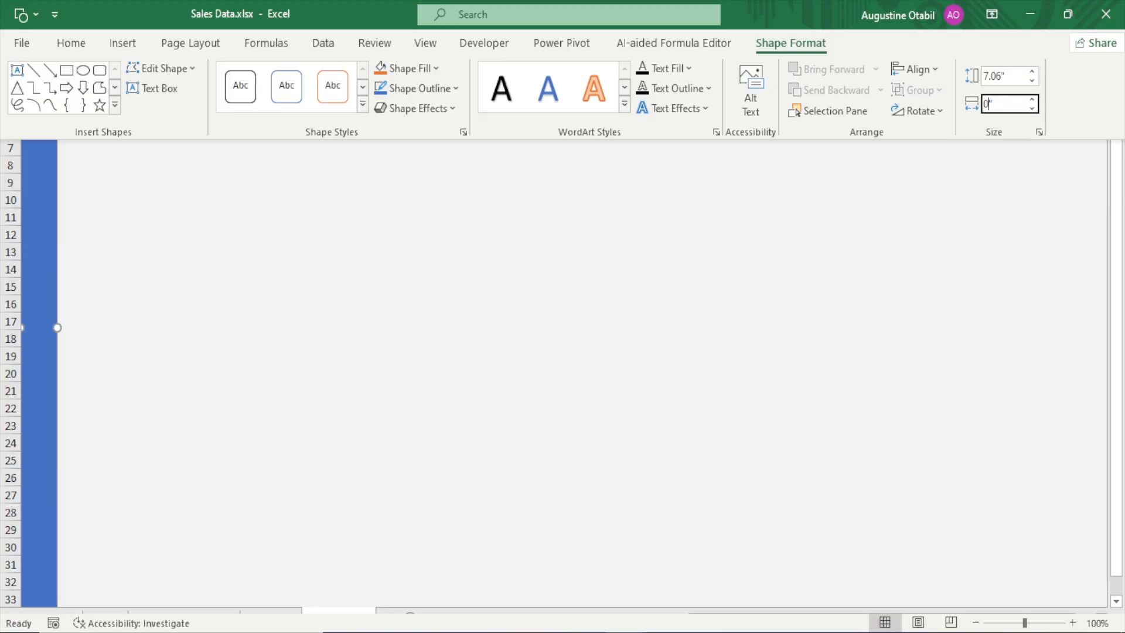
pyautogui.write('0.31')
pyautogui.click(941, 183)
pyautogui.click(115, 99)
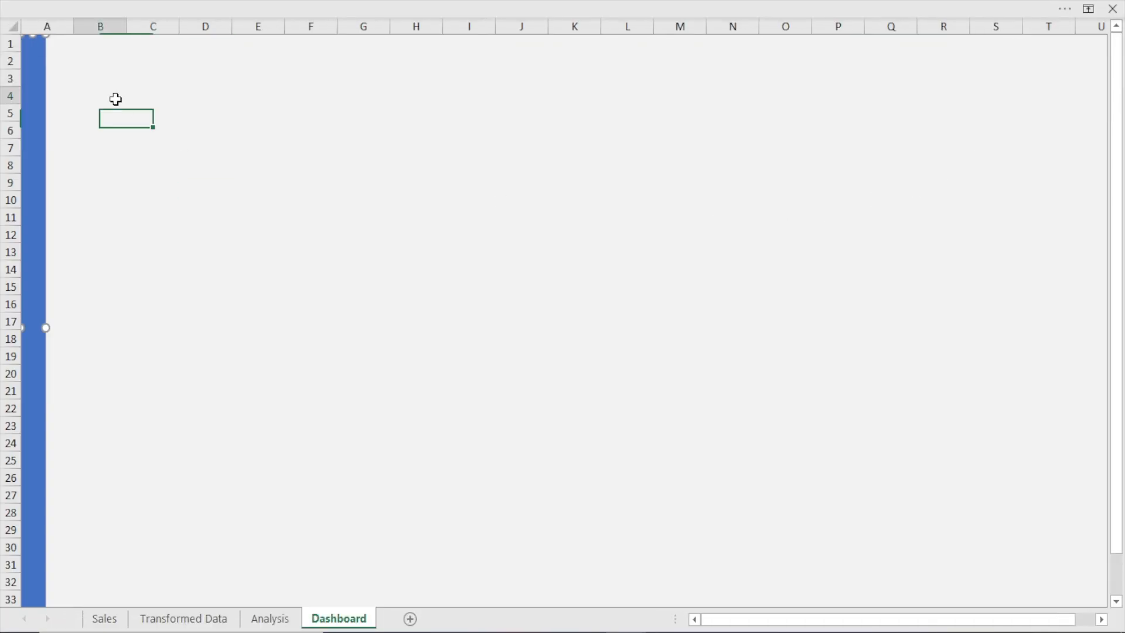
# Change the sidebar rectangle's solid fill to the white theme colour and close its formatting options
pyautogui.click(39, 205)
pyautogui.hotkey('ctrl', '1')
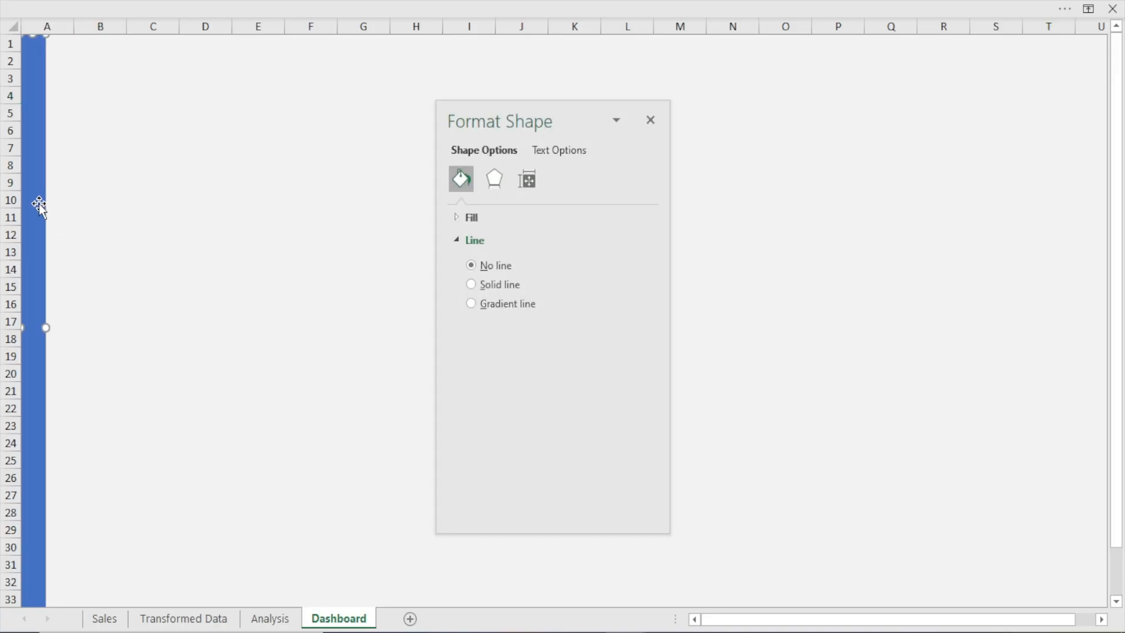
pyautogui.click(460, 220)
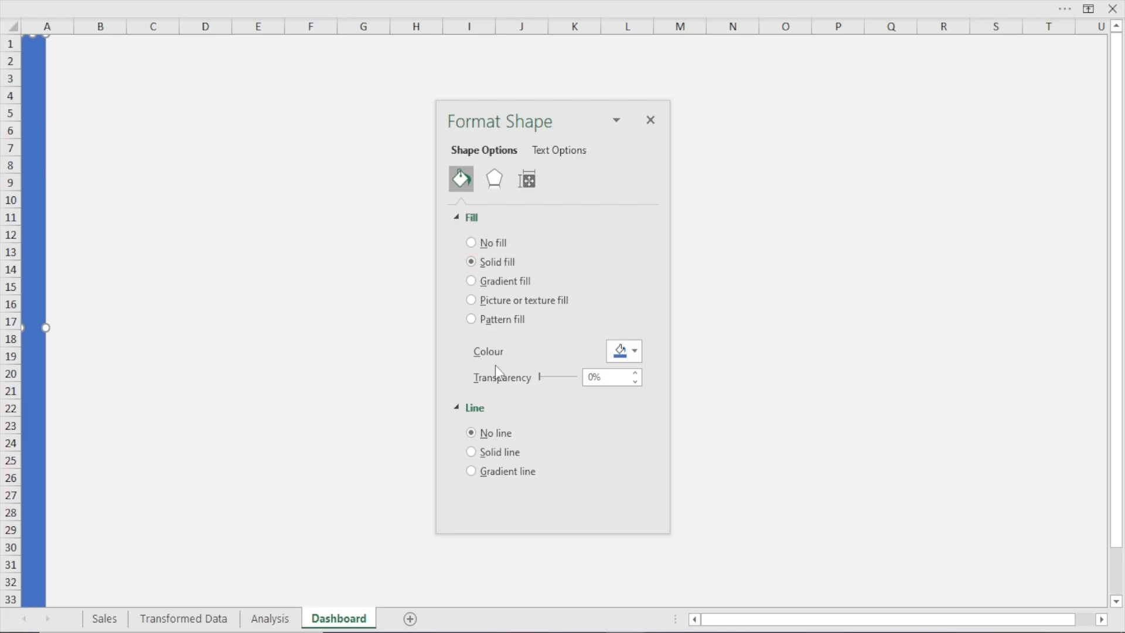
pyautogui.click(622, 353)
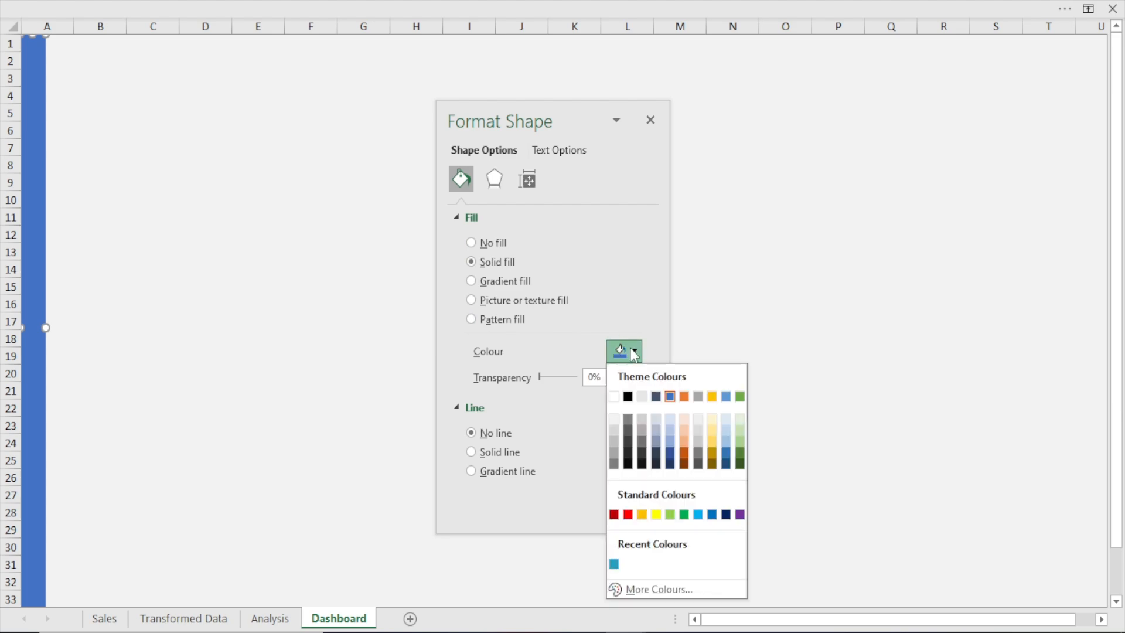
pyautogui.click(613, 396)
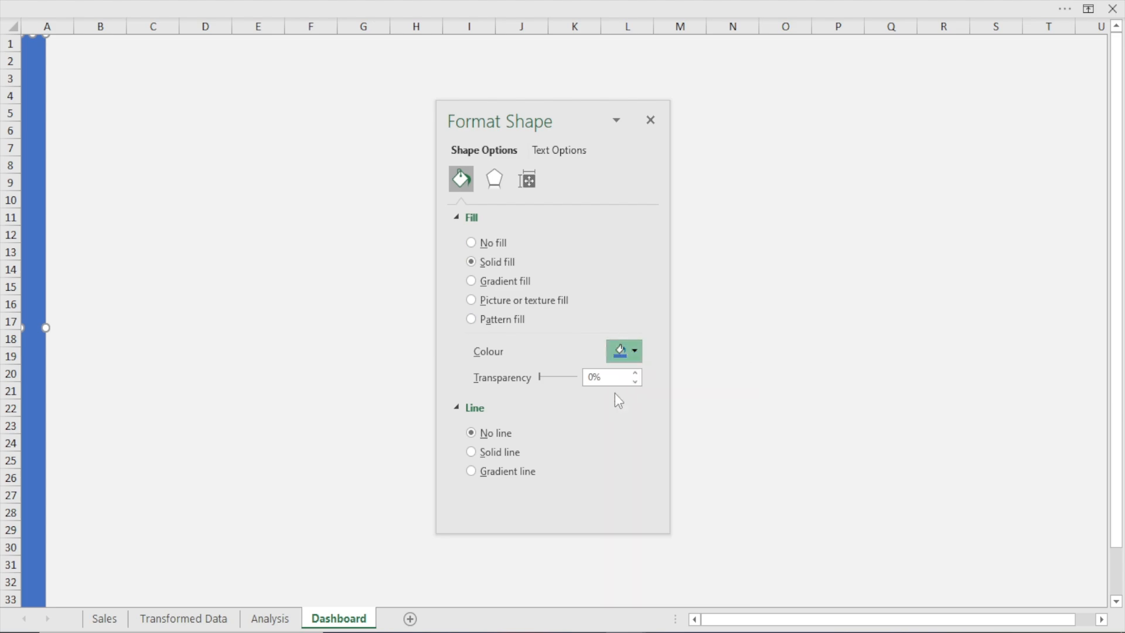
pyautogui.click(354, 268)
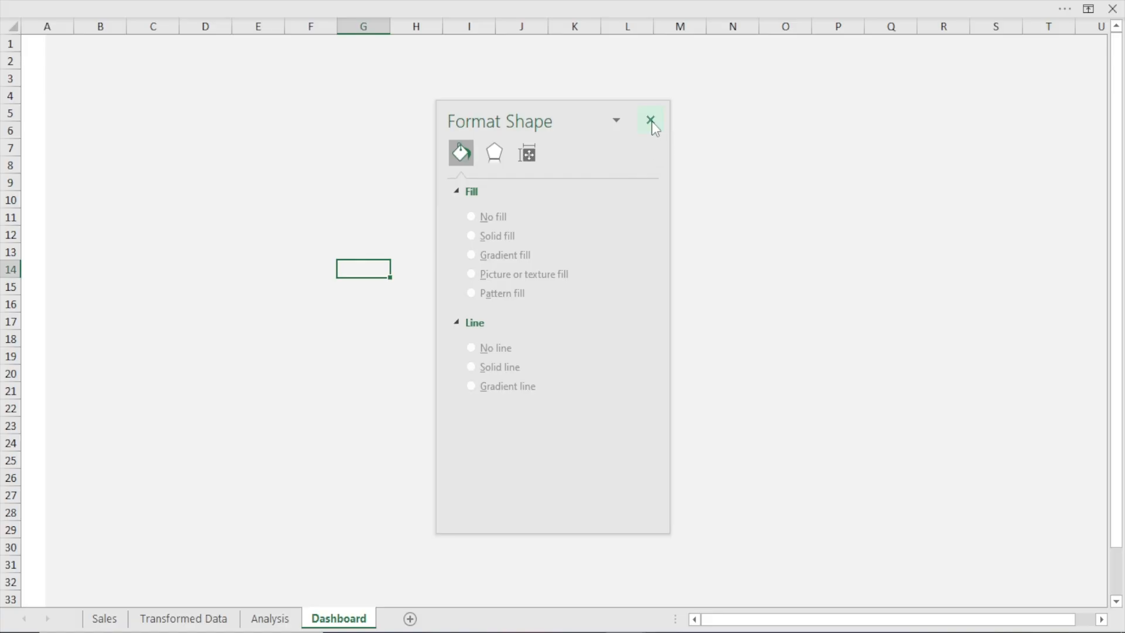
pyautogui.click(651, 120)
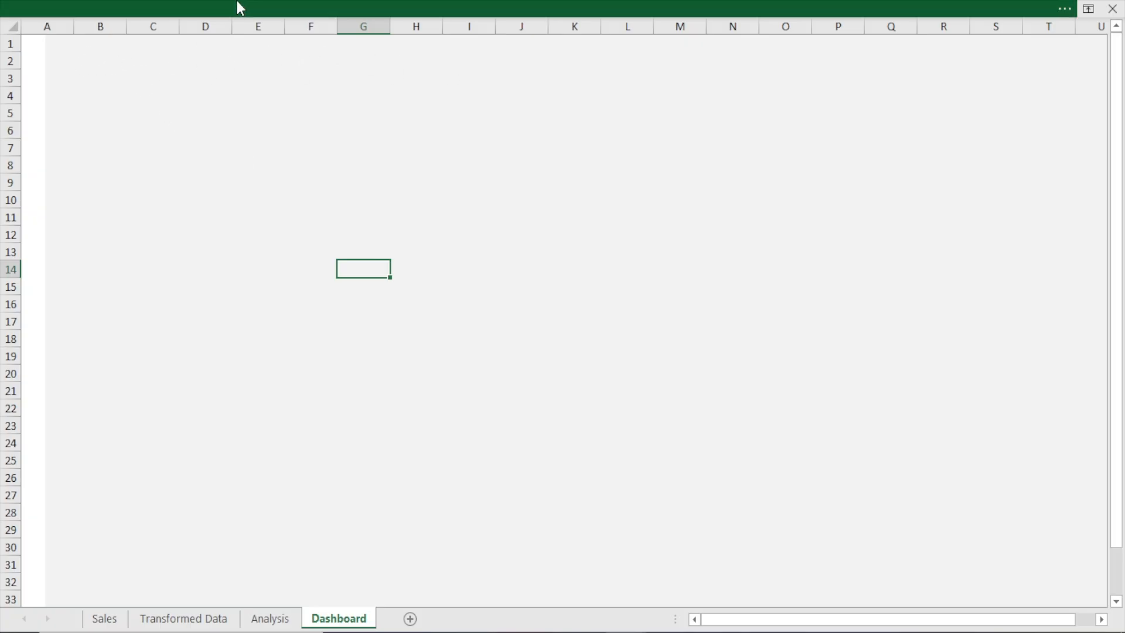
# Draw a horizontal text box on the Dashboard sheet spanning about columns D to H and rows 5 to 7
pyautogui.click(238, 3)
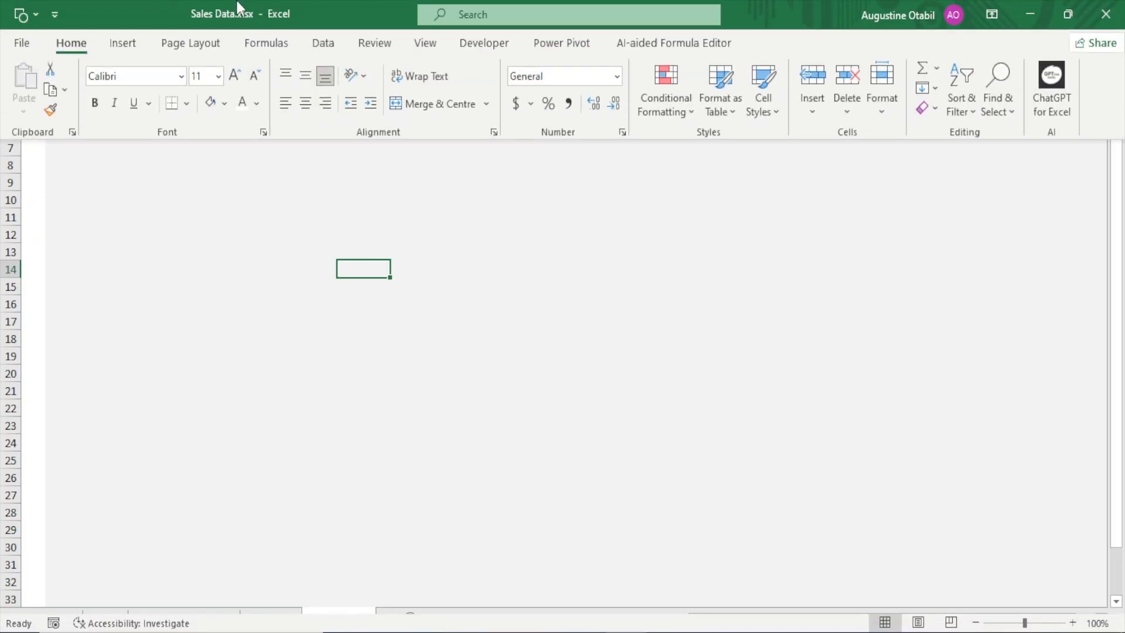
pyautogui.click(124, 45)
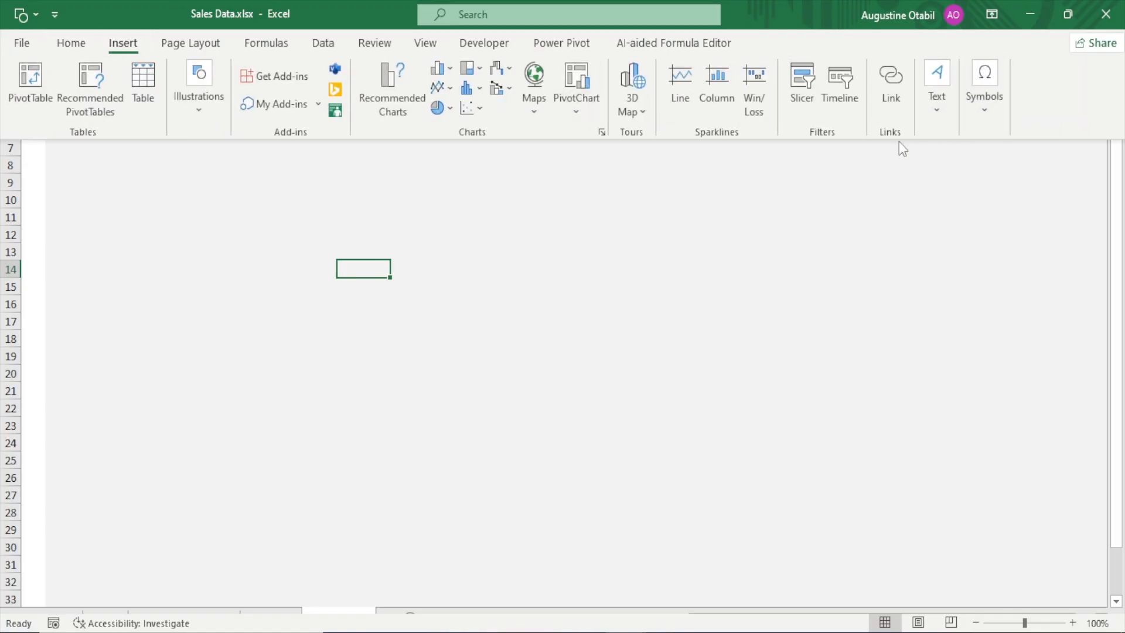
pyautogui.click(937, 115)
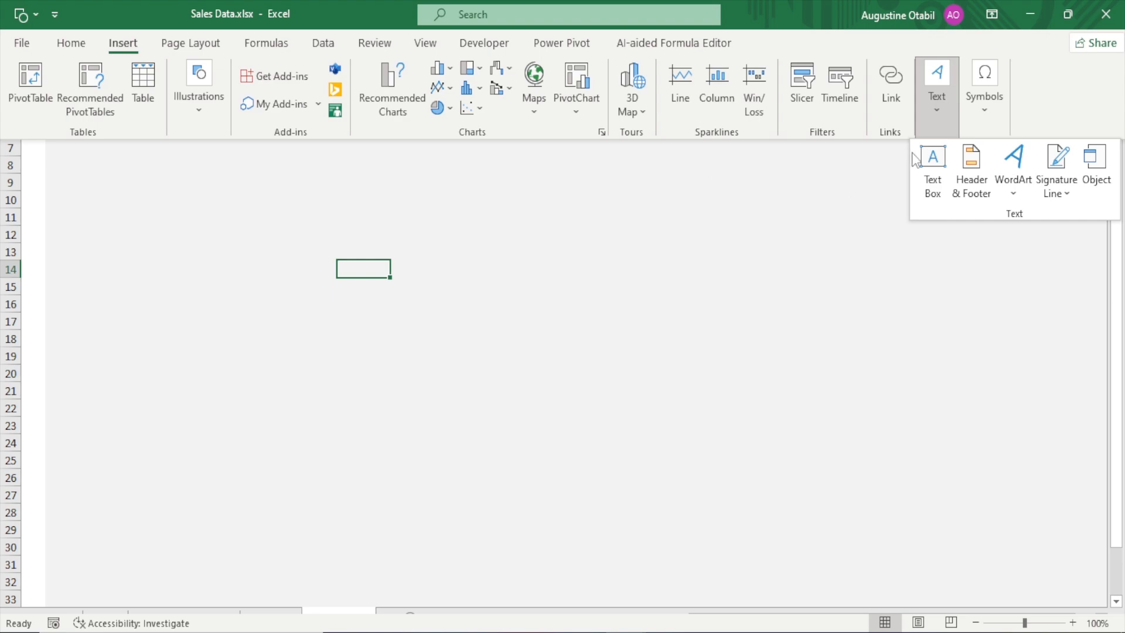
pyautogui.click(931, 161)
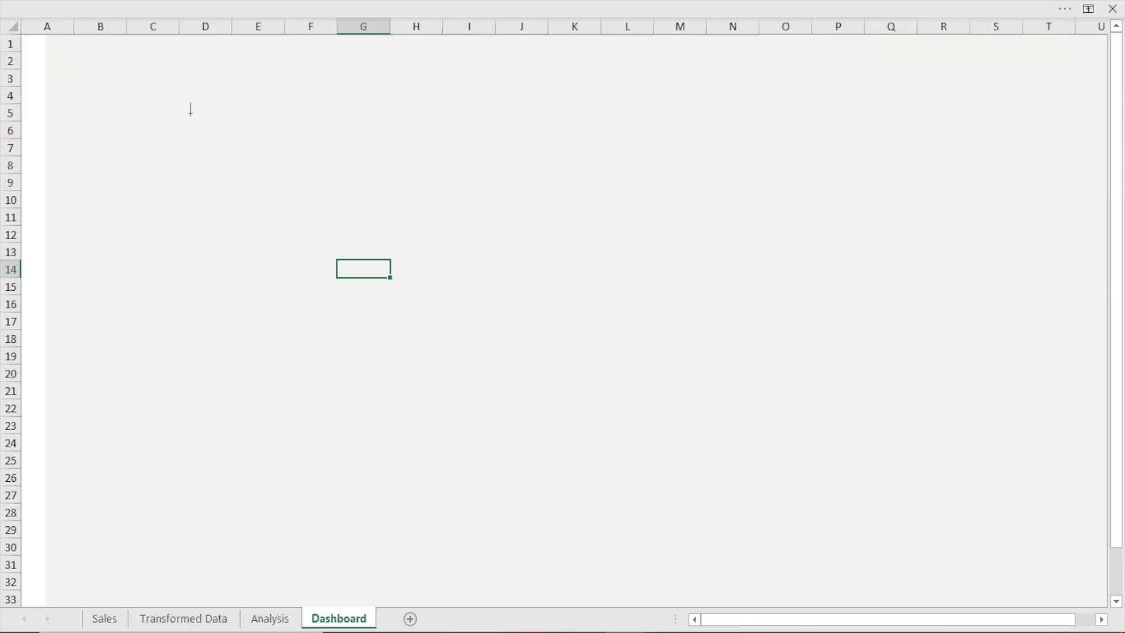
pyautogui.moveTo(178, 110); pyautogui.dragTo(422, 150)
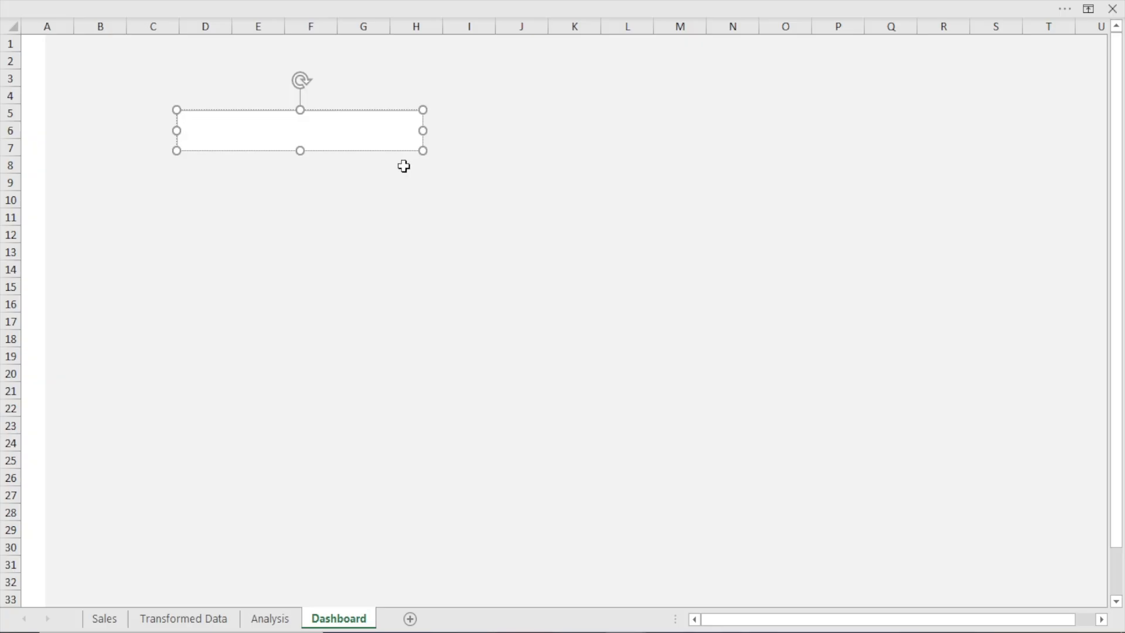
# Enter the title "Sales Performance Dashboard" in the text box
pyautogui.write('Sales Performance Dash')
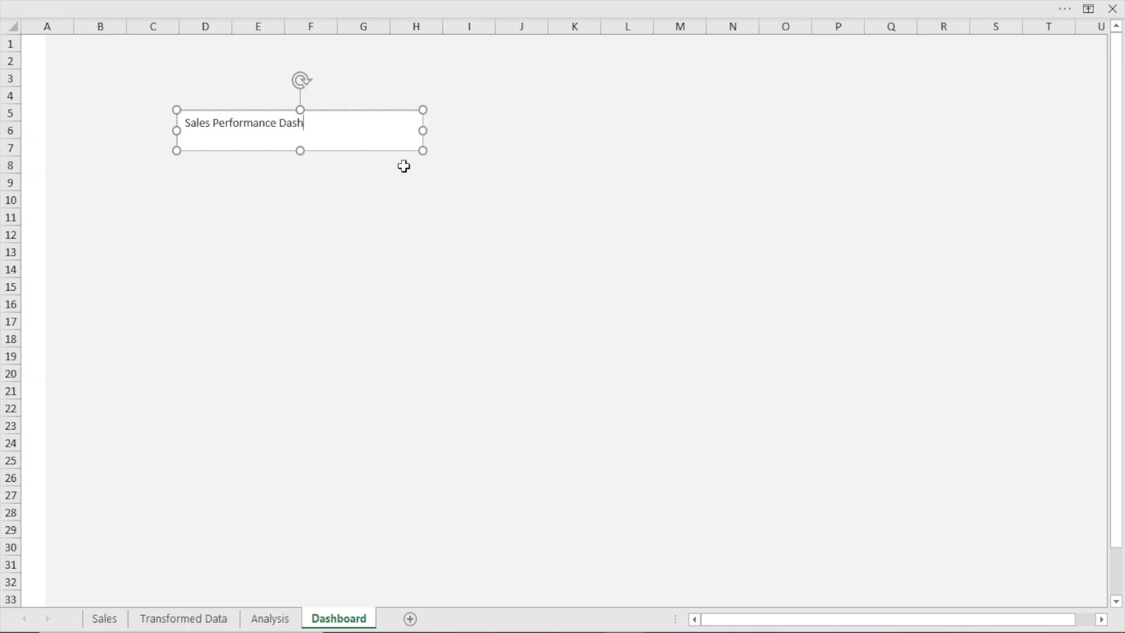
pyautogui.write('board')
pyautogui.click(403, 166)
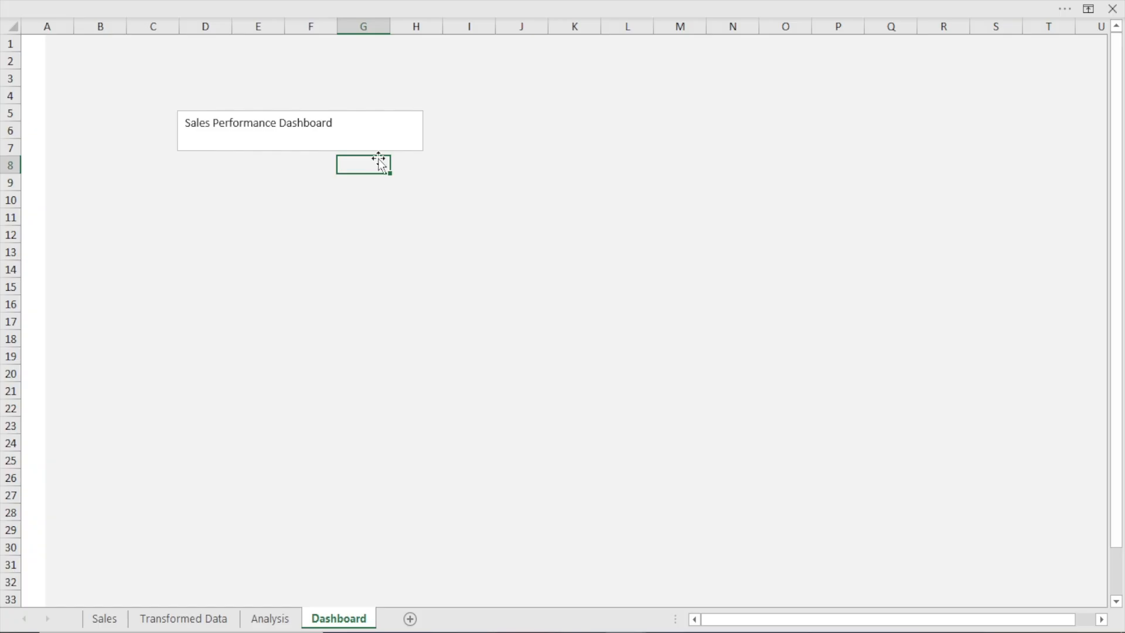
# Shift the title text box to about columns B to F, rows 6 to 8, and set it to No line and No fill
pyautogui.click(364, 110)
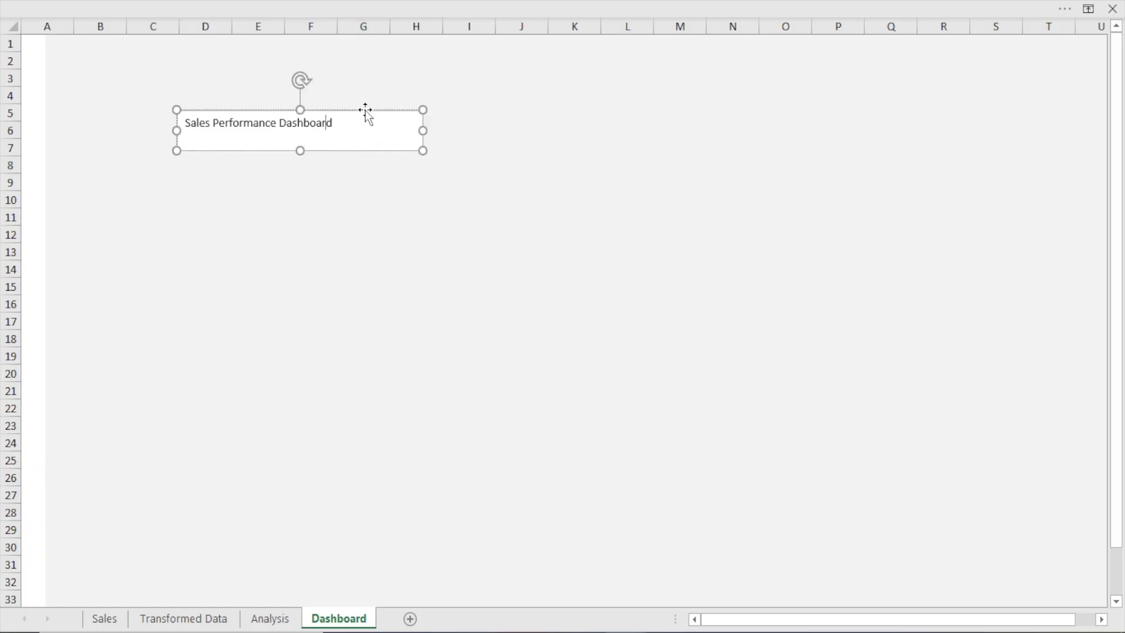
pyautogui.moveTo(362, 109); pyautogui.dragTo(276, 129)
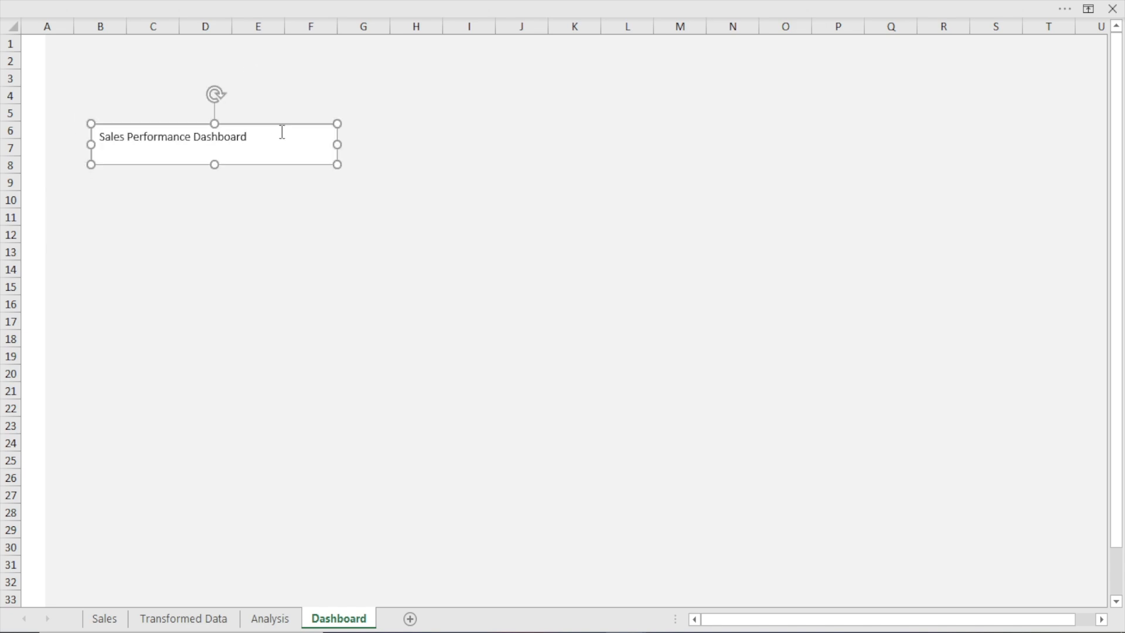
pyautogui.hotkey('ctrl', '1')
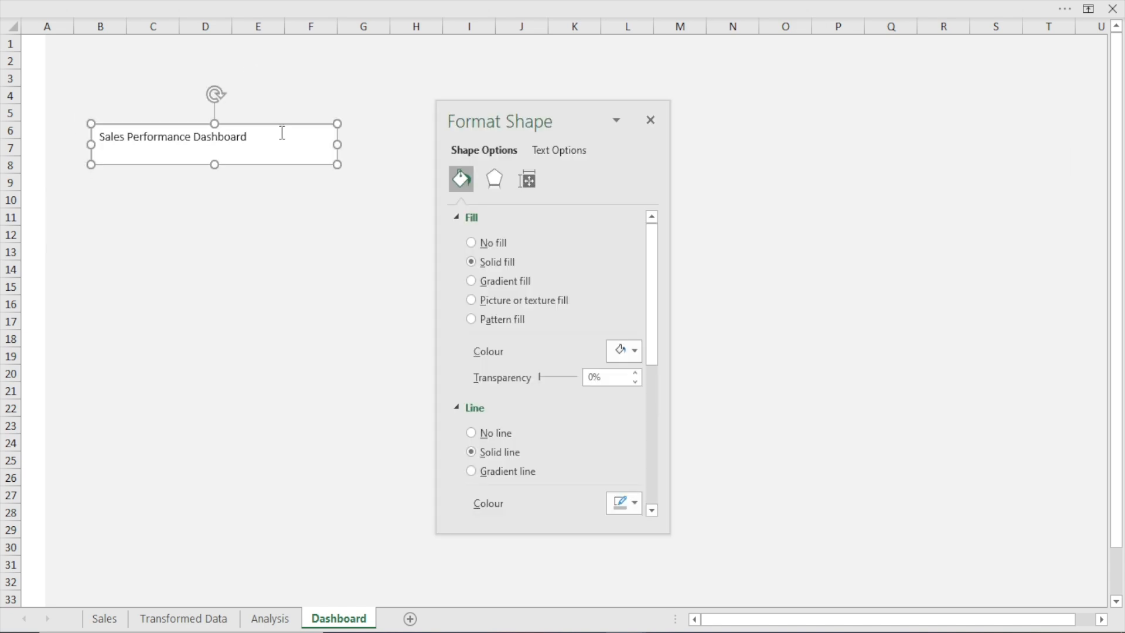
pyautogui.click(507, 434)
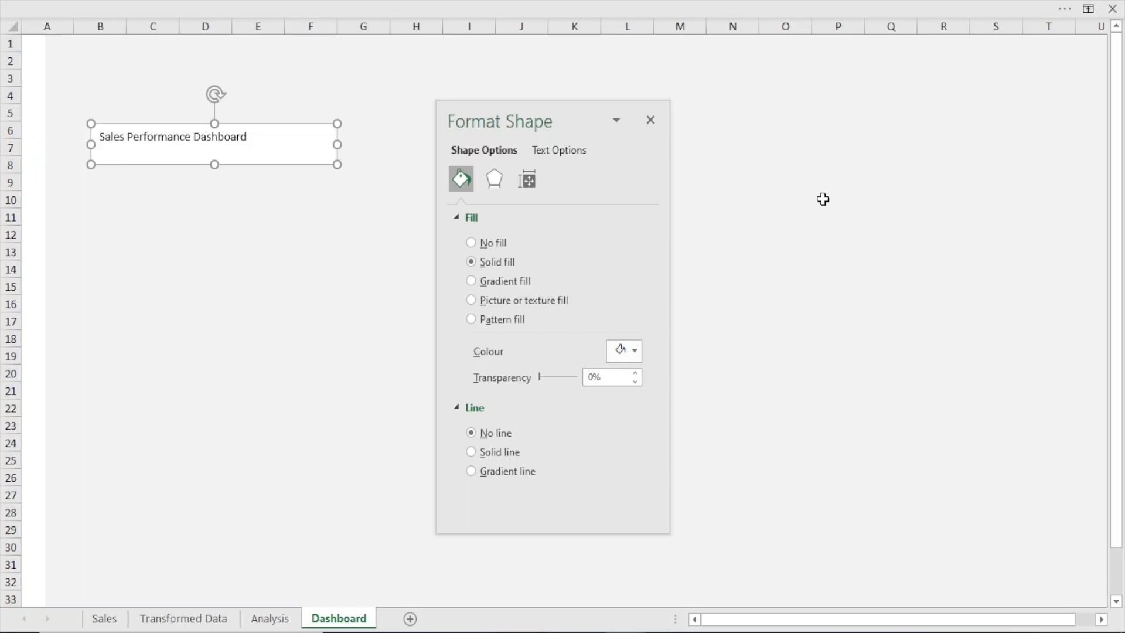
pyautogui.click(471, 243)
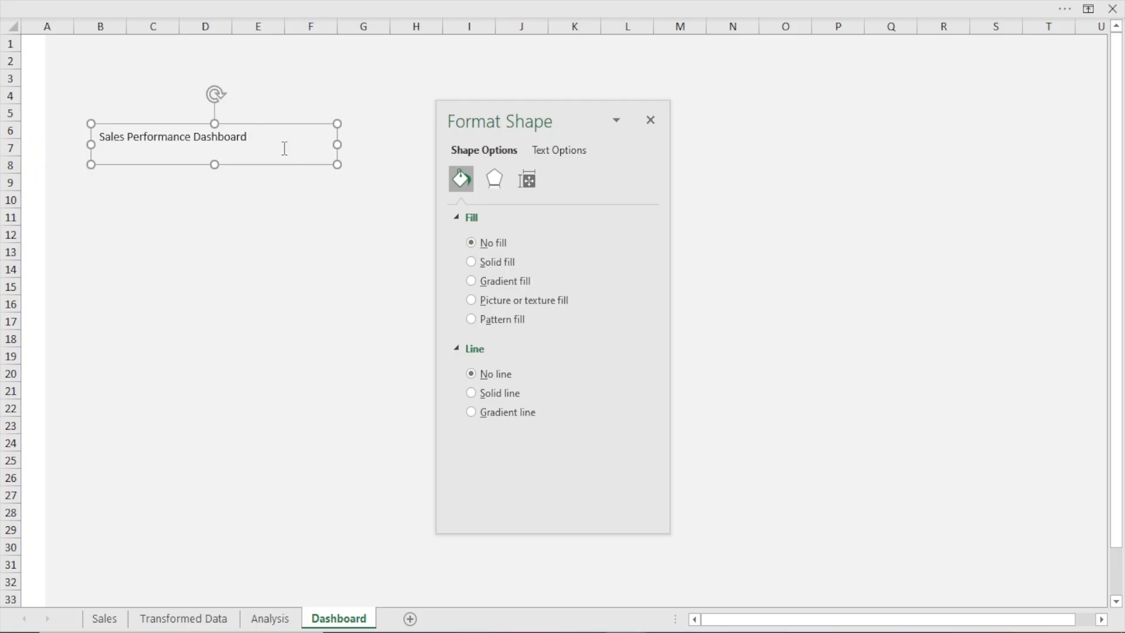
pyautogui.click(264, 320)
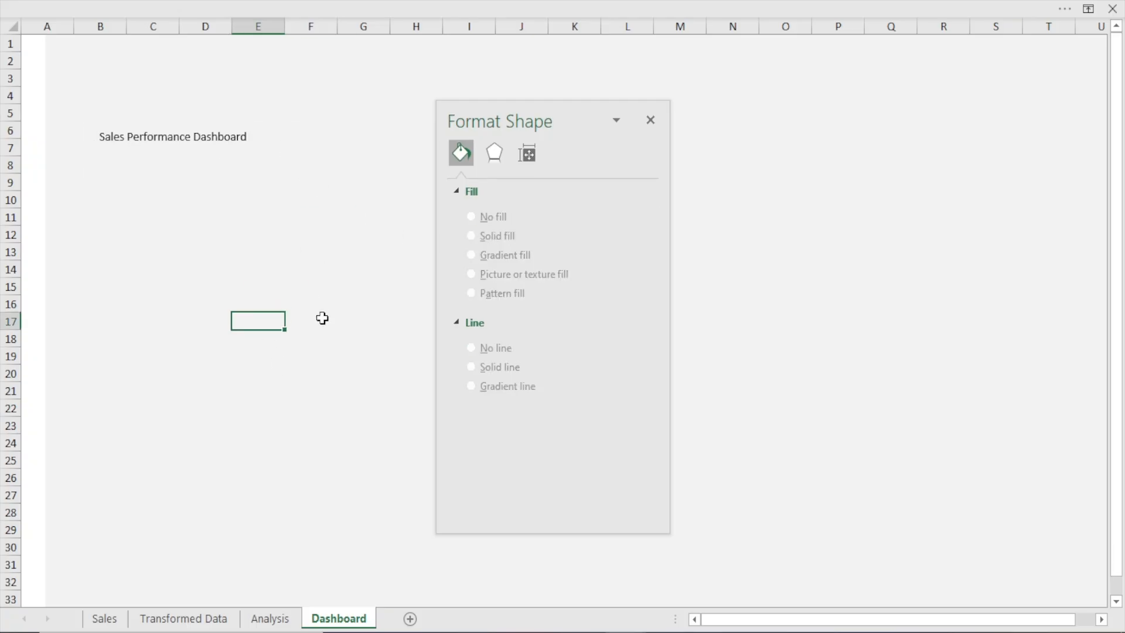
# Move the title text box up to rows 1 to 3 just beside the white sidebar and close its formatting options
pyautogui.click(254, 148)
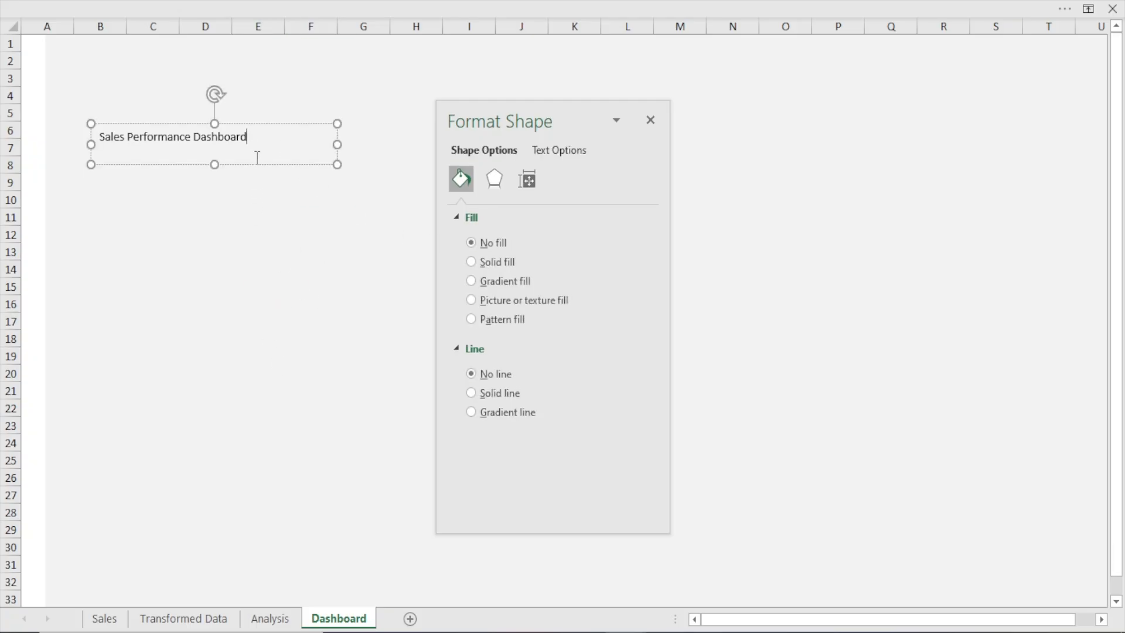
pyautogui.click(253, 165)
pyautogui.moveTo(255, 181); pyautogui.dragTo(213, 82)
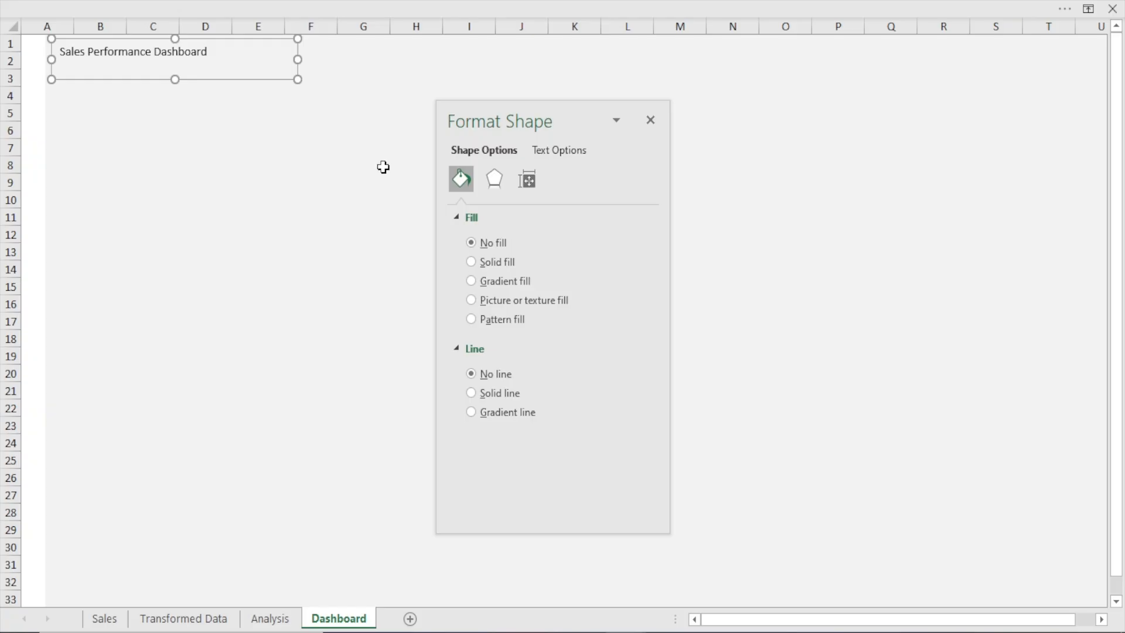
pyautogui.click(657, 120)
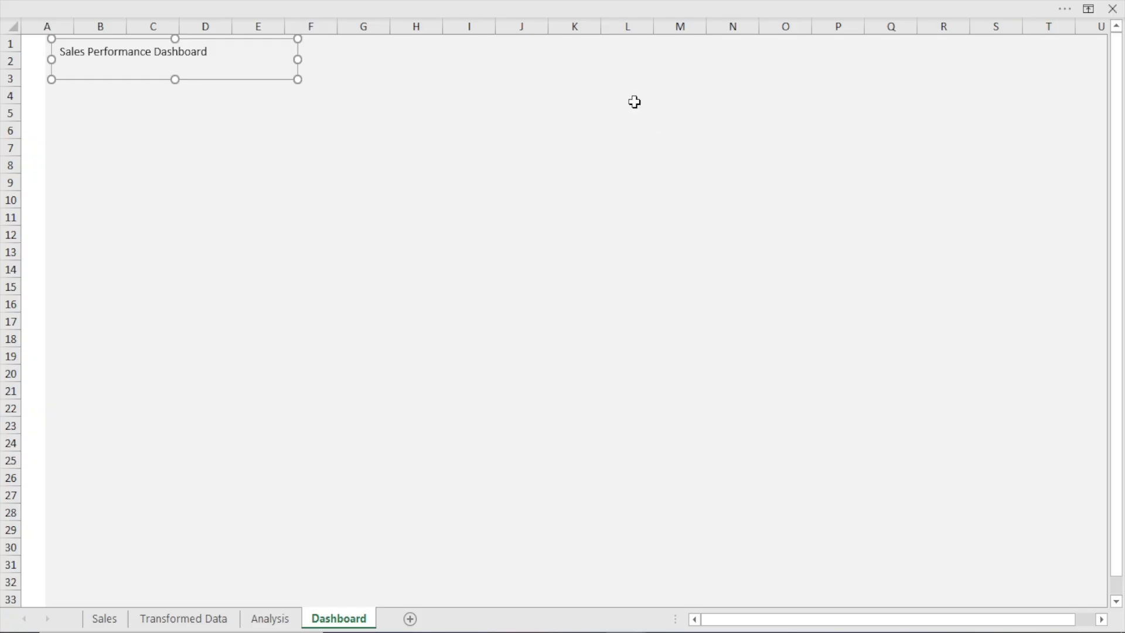
# Bring back the full ribbon and enlarge the "Sales Performance Dashboard" title text to 16 pt
pyautogui.click(192, 3)
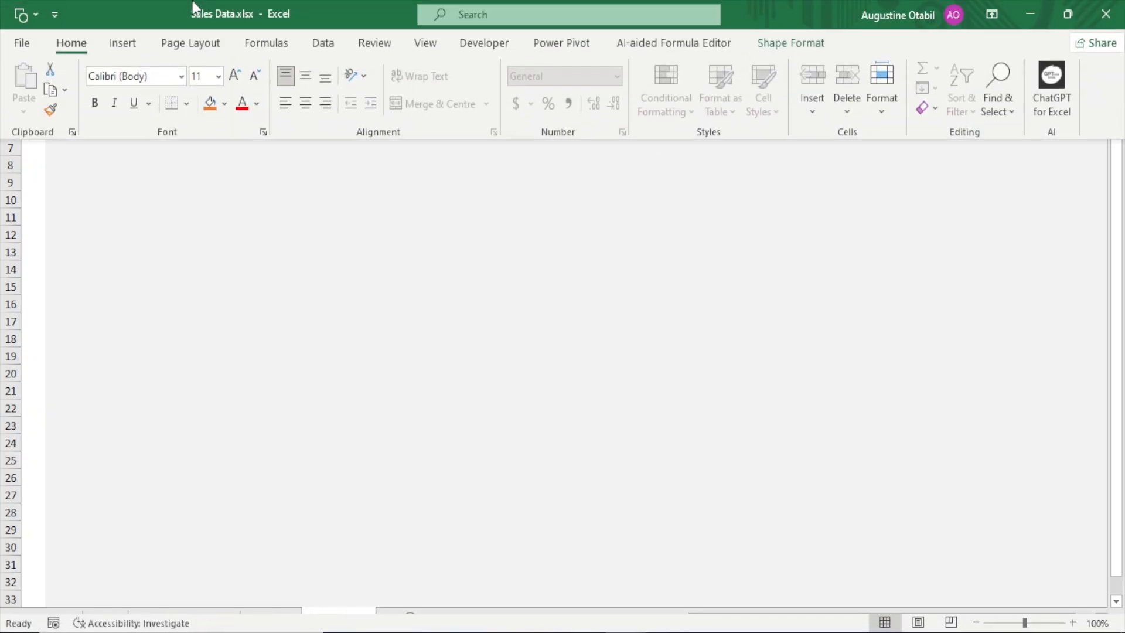
pyautogui.click(990, 15)
pyautogui.click(1014, 170)
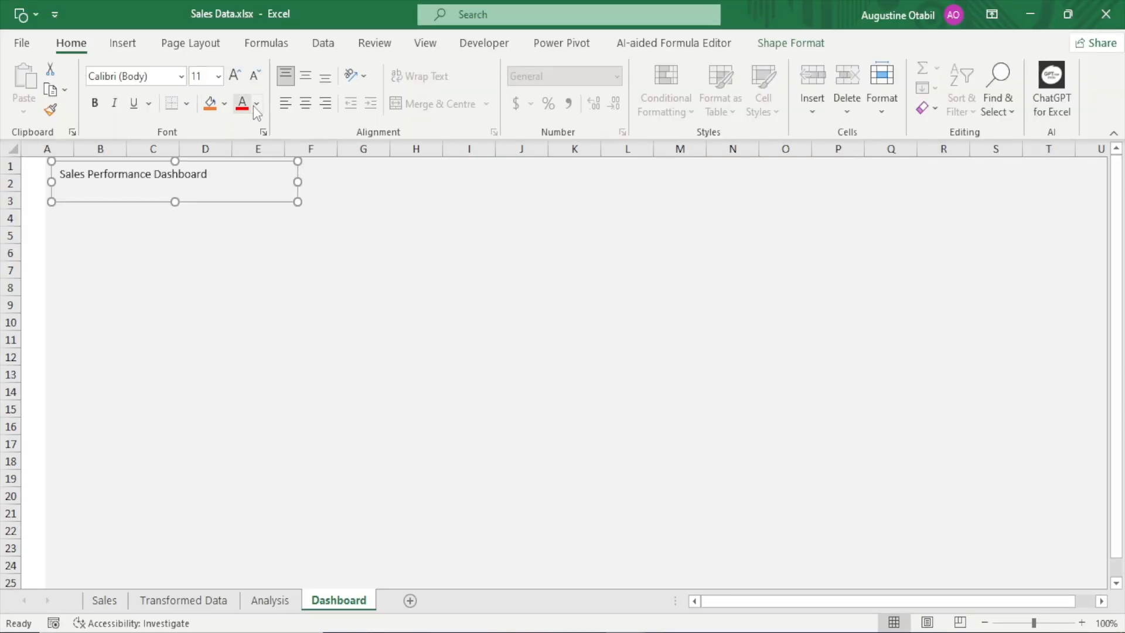
pyautogui.click(235, 75)
pyautogui.click(234, 75)
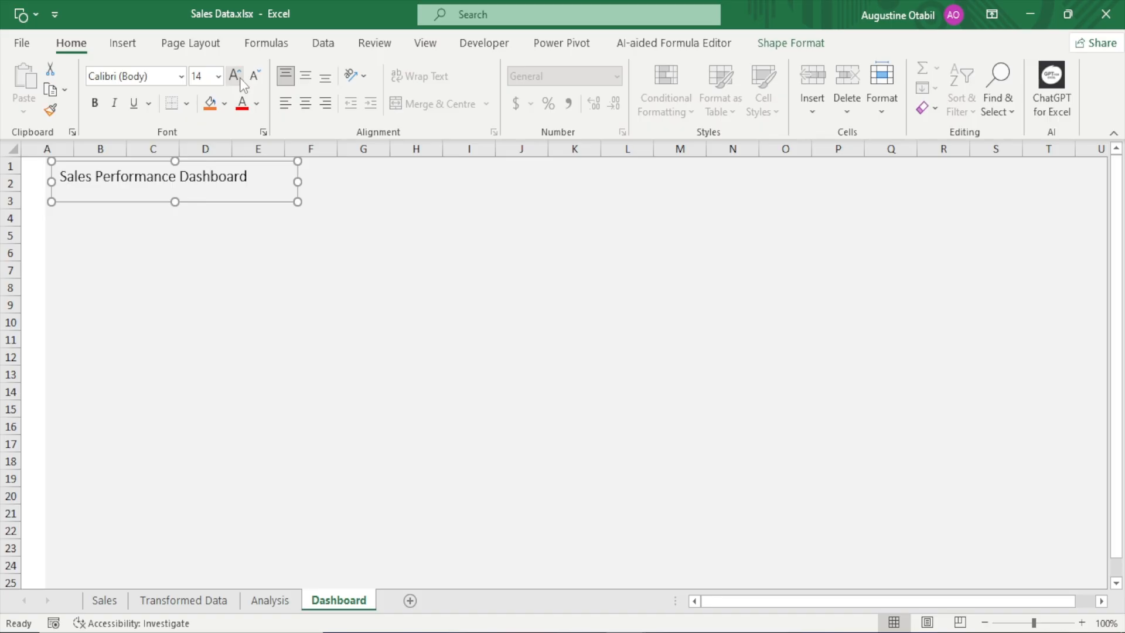
pyautogui.click(239, 78)
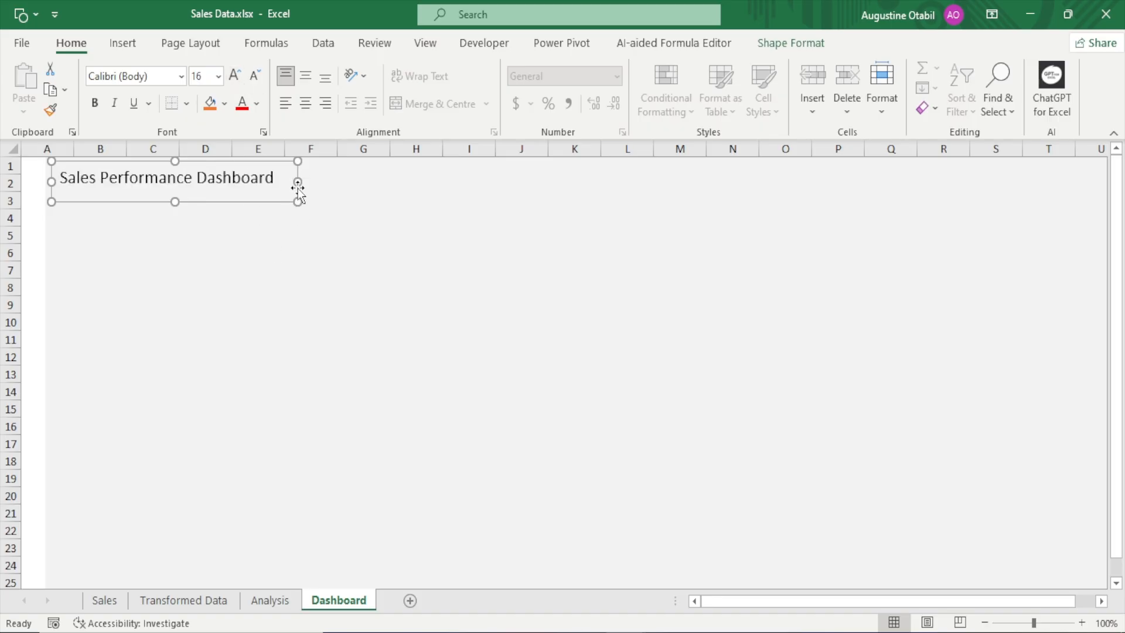
# Widen the title text box slightly, shorten it to about rows 1 to 2, and middle-align its text vertically
pyautogui.moveTo(299, 182); pyautogui.dragTo(314, 178)
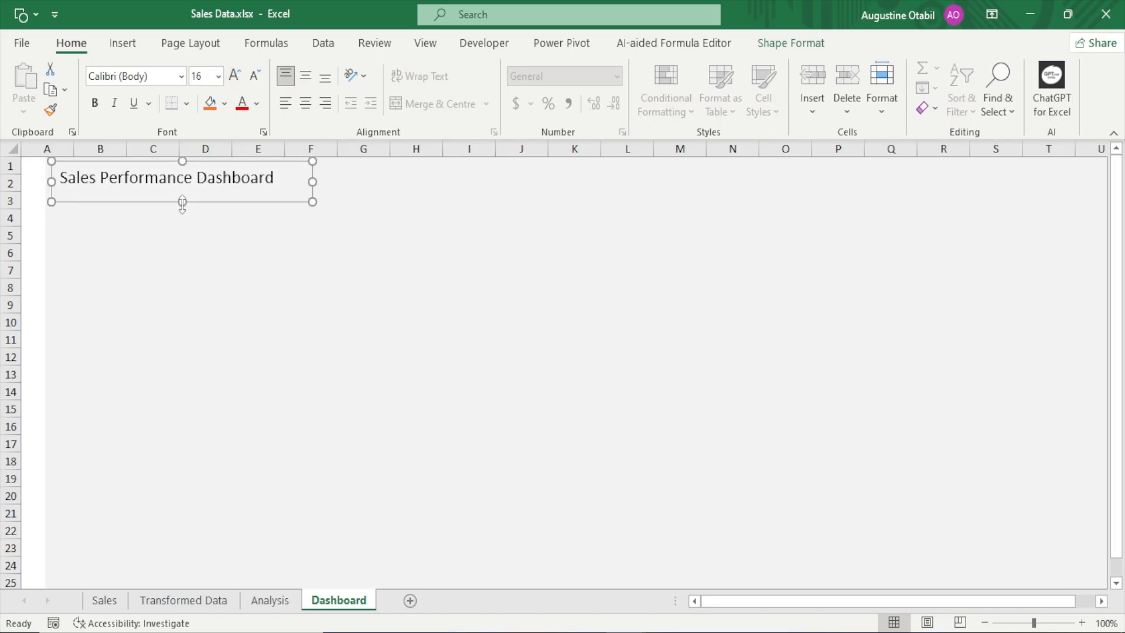
pyautogui.moveTo(182, 202); pyautogui.dragTo(182, 189)
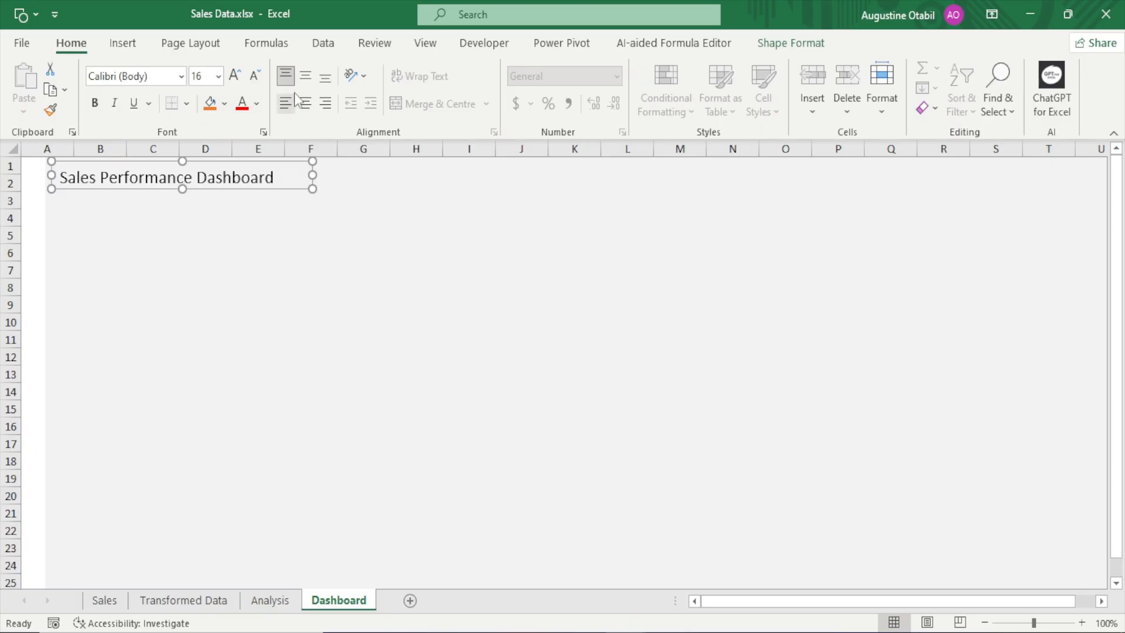
pyautogui.click(305, 75)
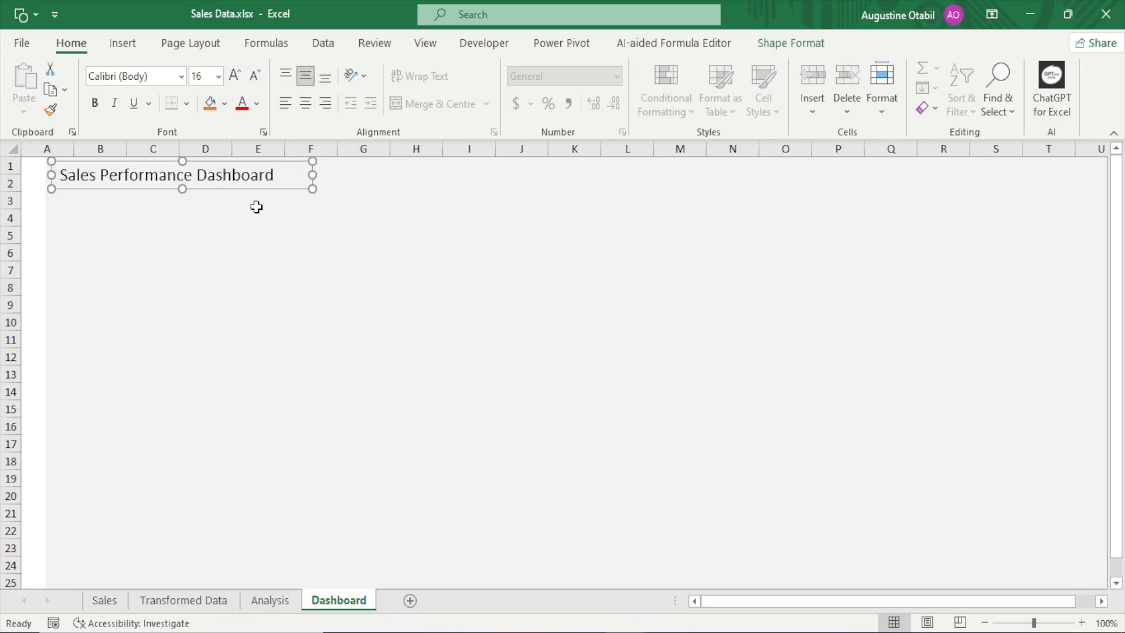
pyautogui.click(267, 258)
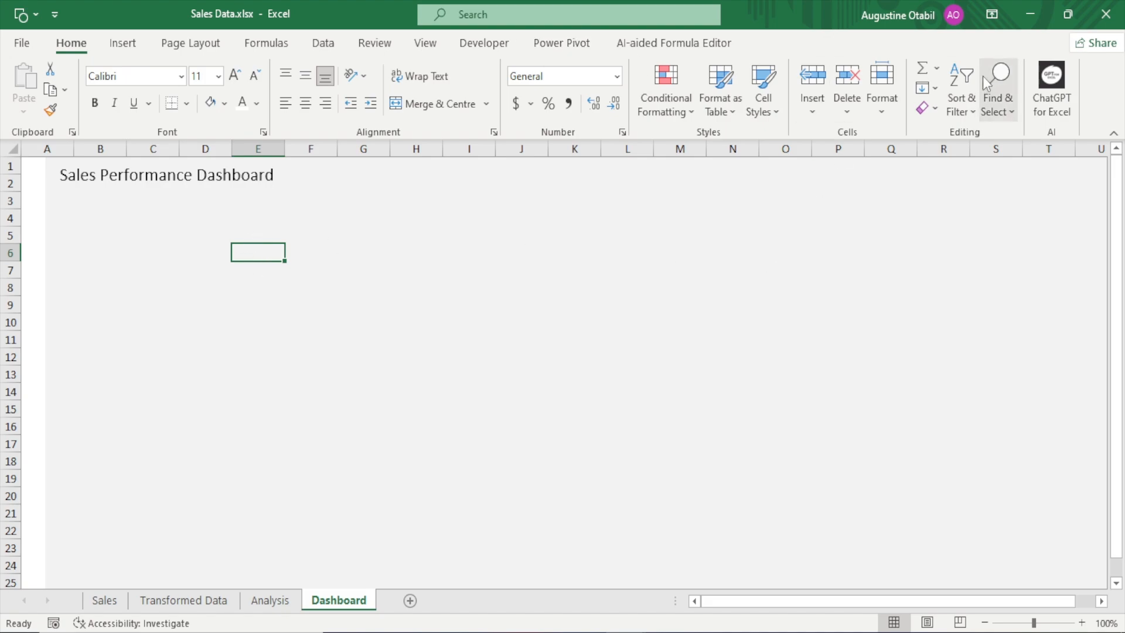
# Auto-hide the ribbon so the Dashboard sheet fills the window
pyautogui.click(992, 14)
pyautogui.click(994, 59)
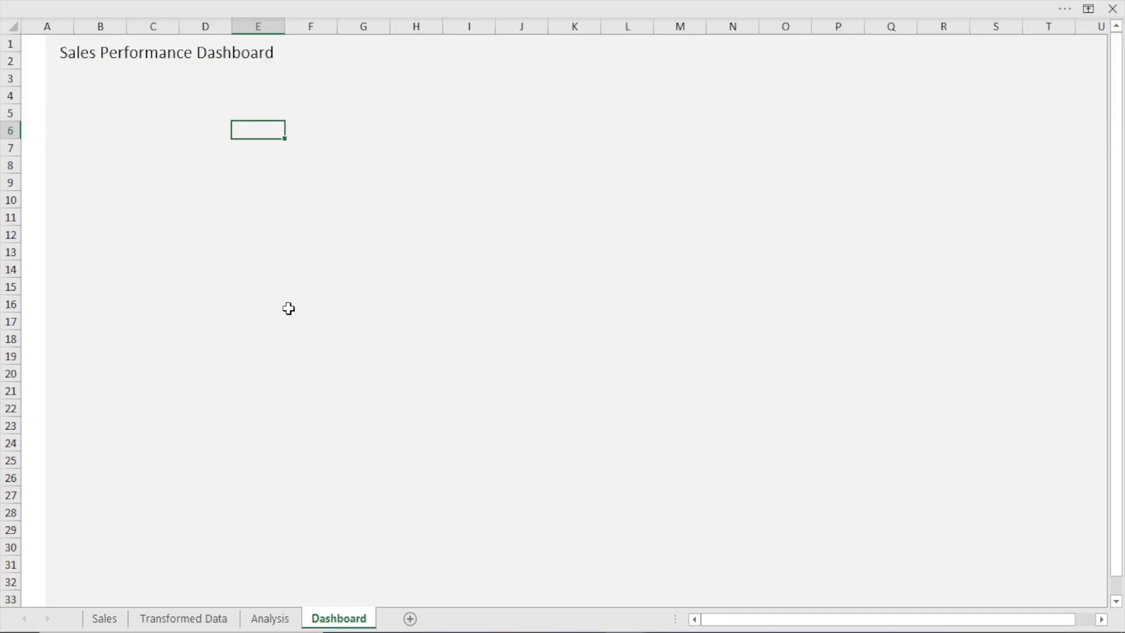
pyautogui.click(268, 319)
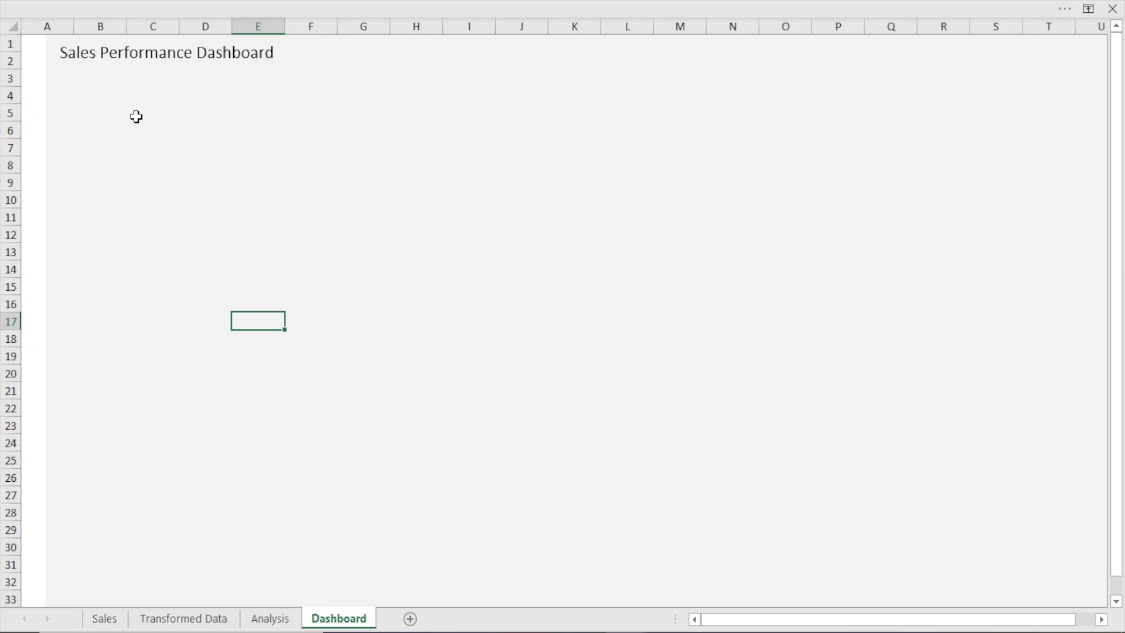
# Draw a rounded rectangle about 2.31" wide and 1.01" high over about columns E to H, rows 8 to 13
pyautogui.click(164, 3)
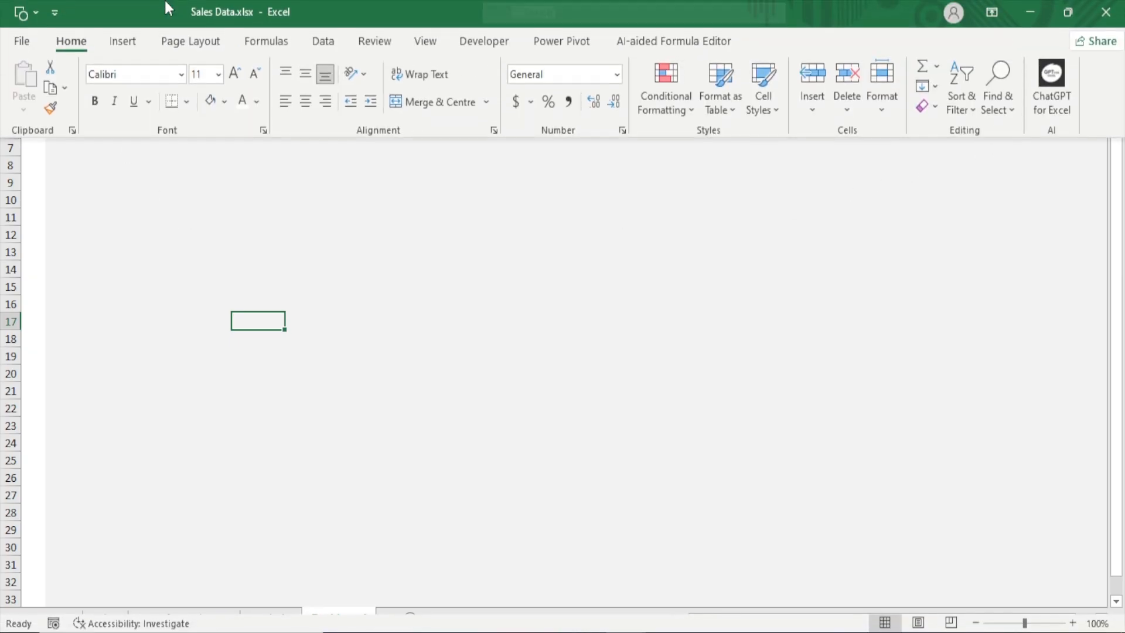
pyautogui.click(112, 46)
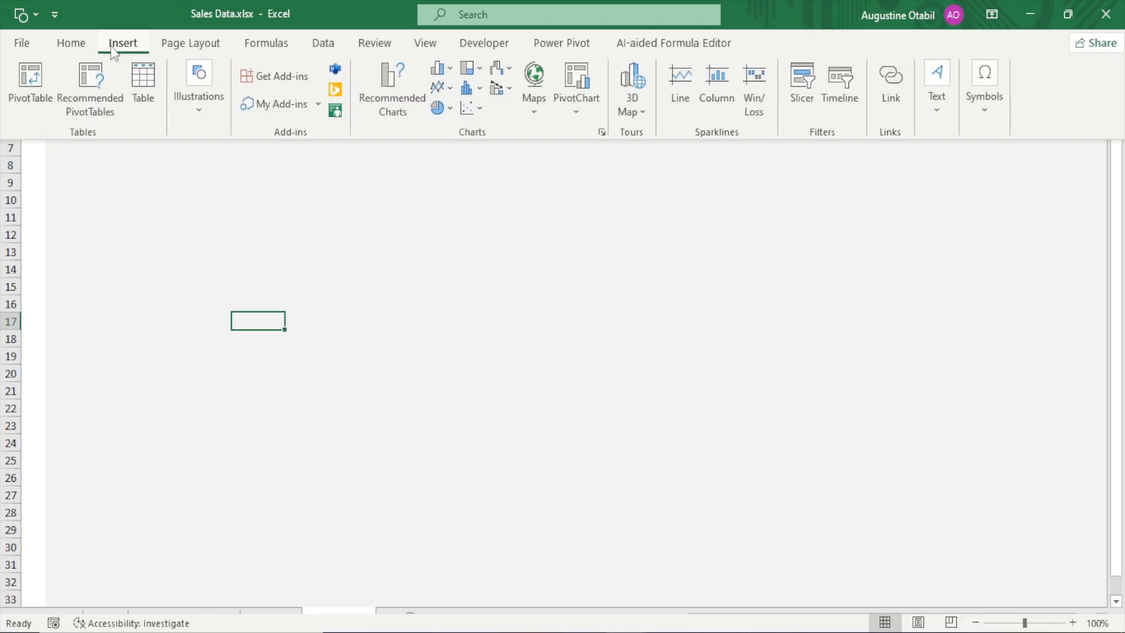
pyautogui.click(197, 121)
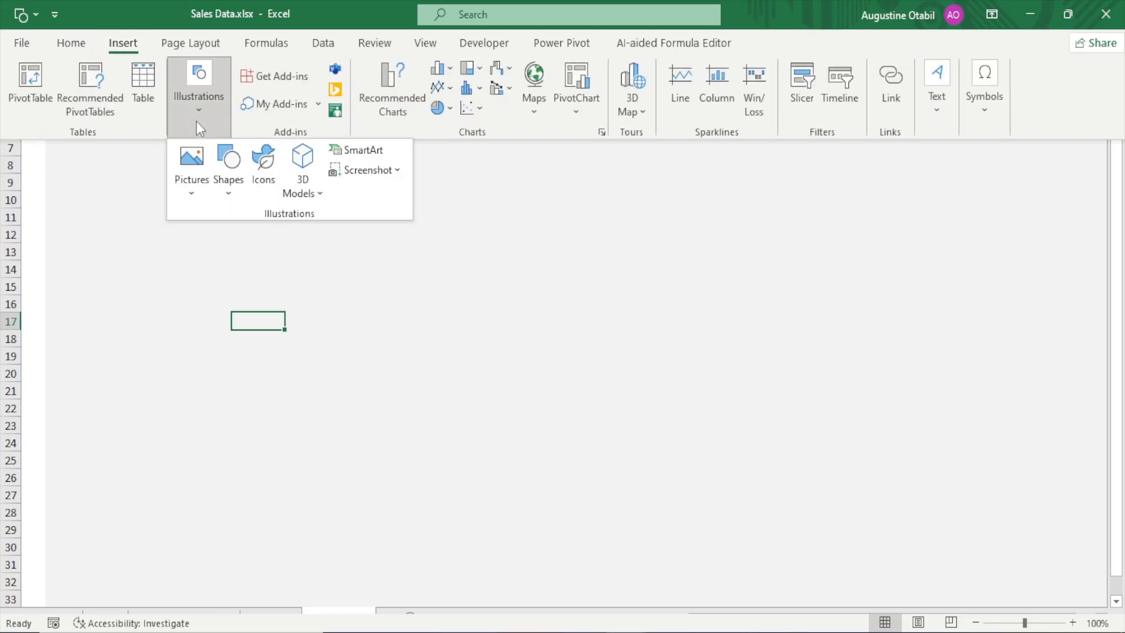
pyautogui.click(230, 192)
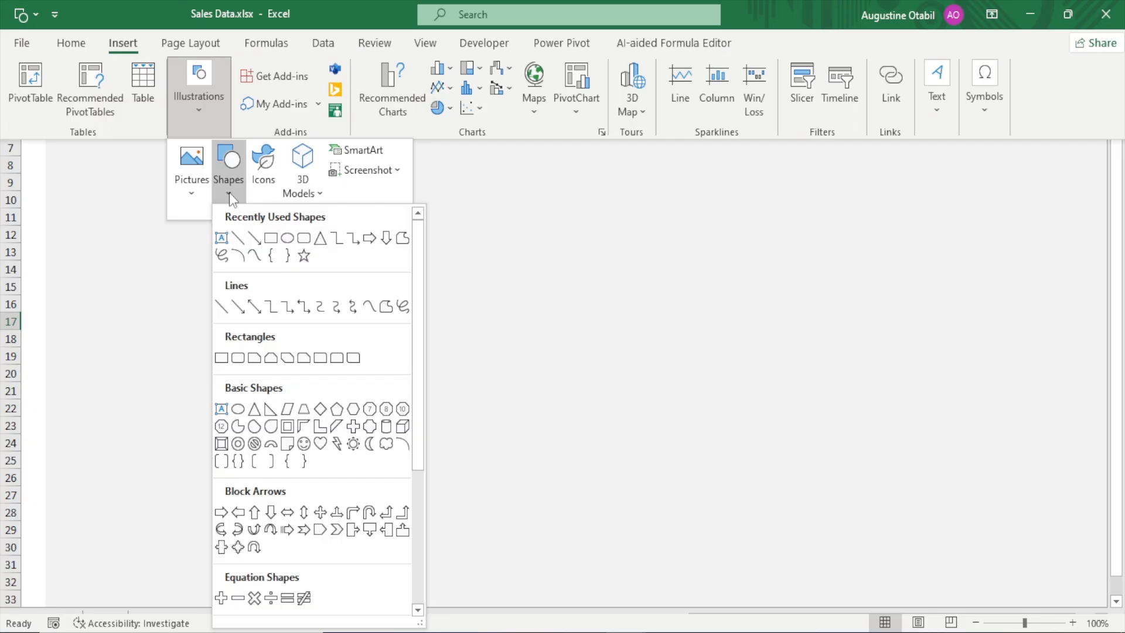
pyautogui.click(304, 239)
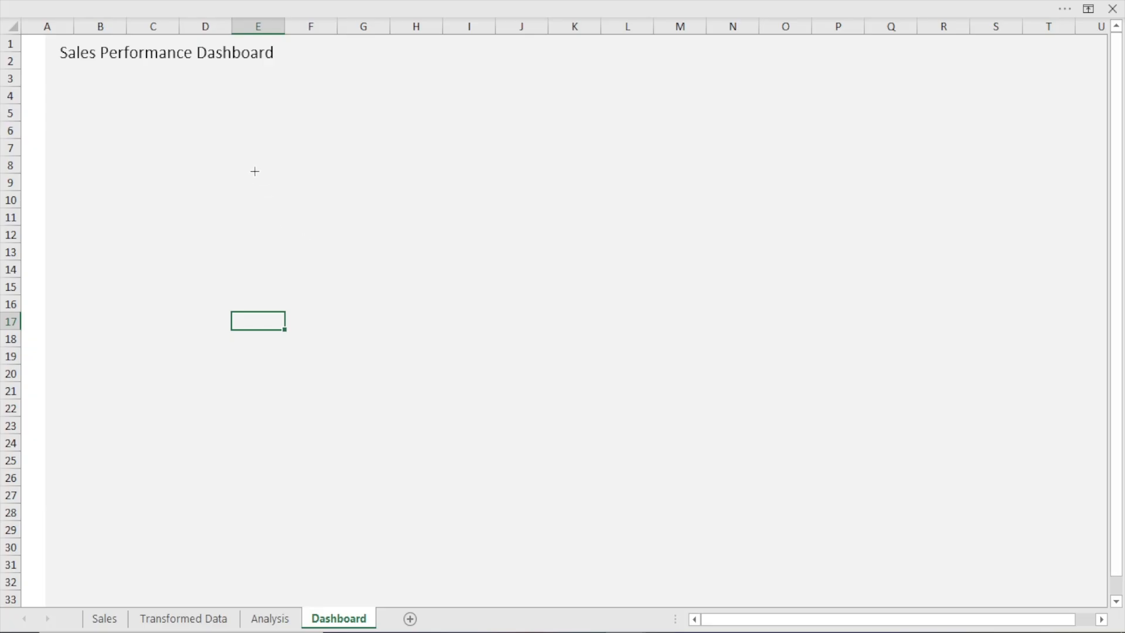
pyautogui.moveTo(255, 171); pyautogui.dragTo(448, 255)
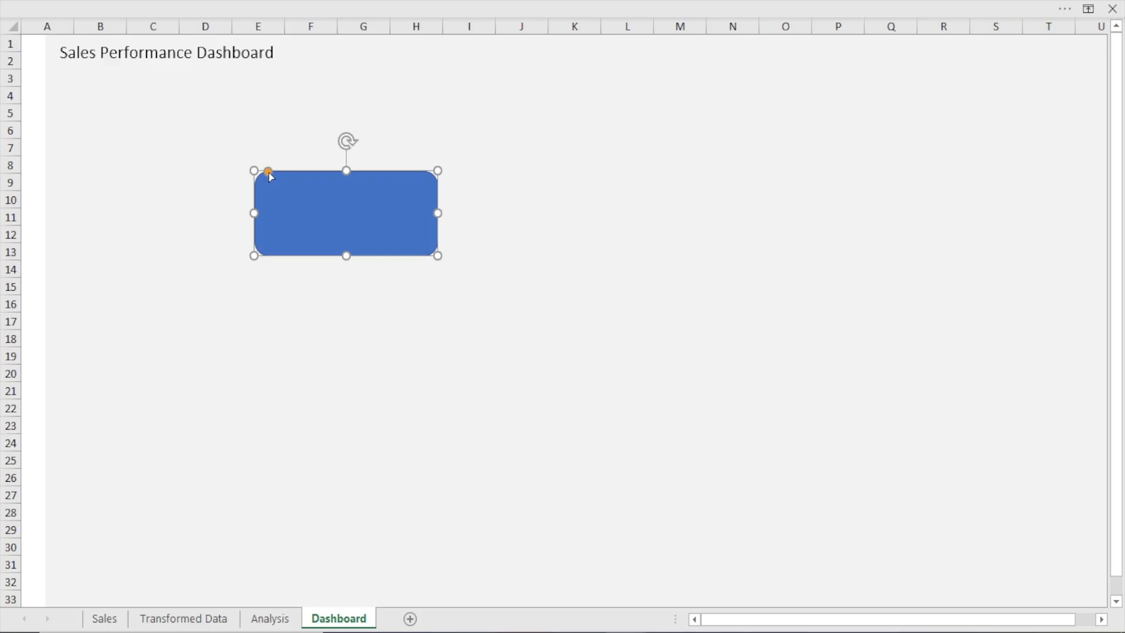
# Experiment with the rectangle's corner rounding, from fully rounded ends back to slightly rounded corners
pyautogui.moveTo(269, 173); pyautogui.dragTo(173, 178)
pyautogui.moveTo(281, 226); pyautogui.dragTo(402, 265)
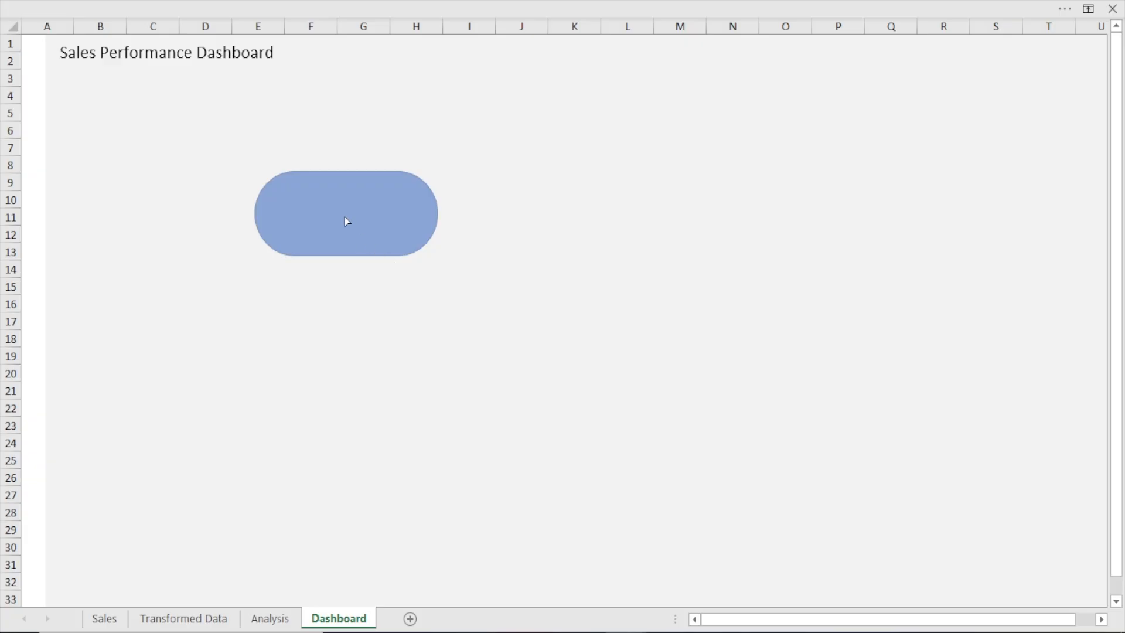
pyautogui.moveTo(346, 221); pyautogui.dragTo(265, 172)
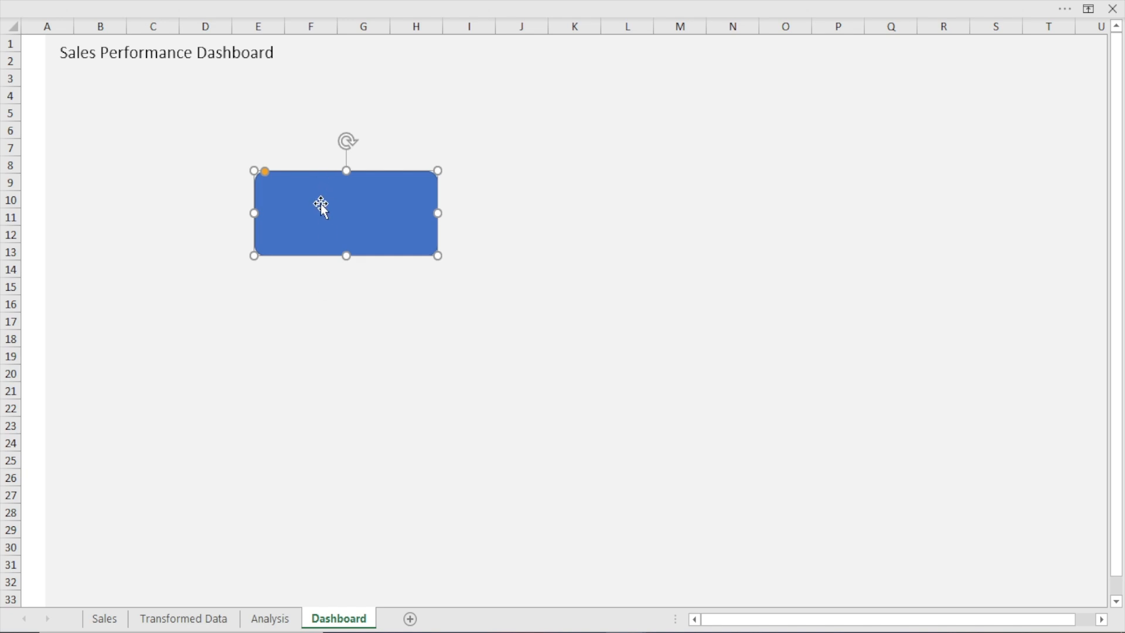
# Place the rounded rectangle directly beneath the dashboard title, at about columns A to E and rows 3 to 7
pyautogui.moveTo(321, 203); pyautogui.dragTo(122, 97)
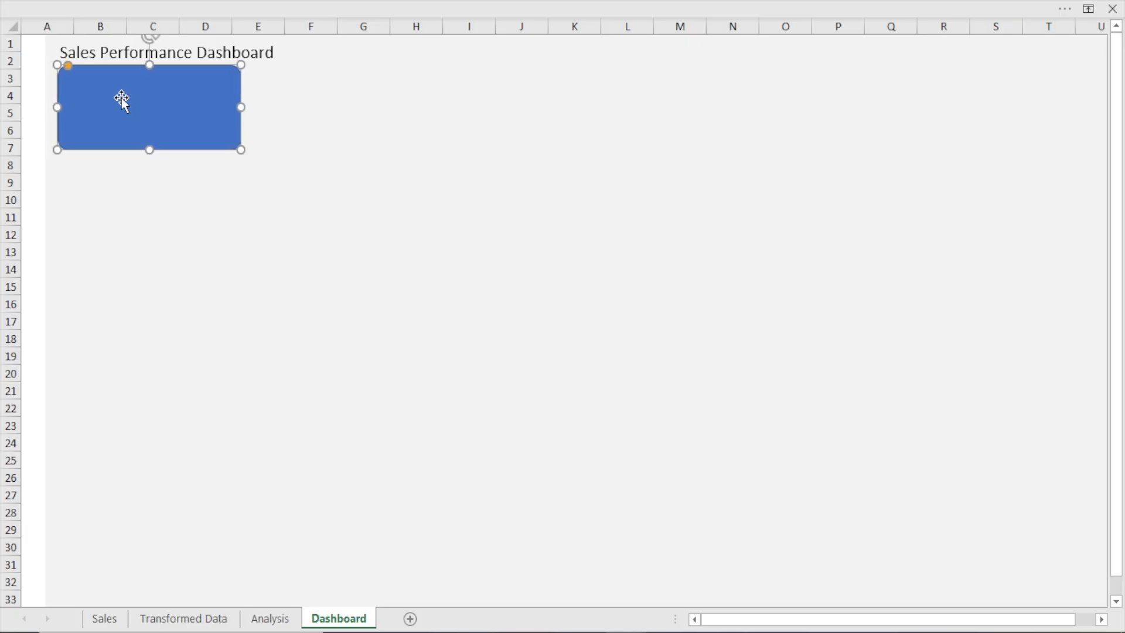
pyautogui.press('Down')
pyautogui.press('Down')
pyautogui.press('Right')
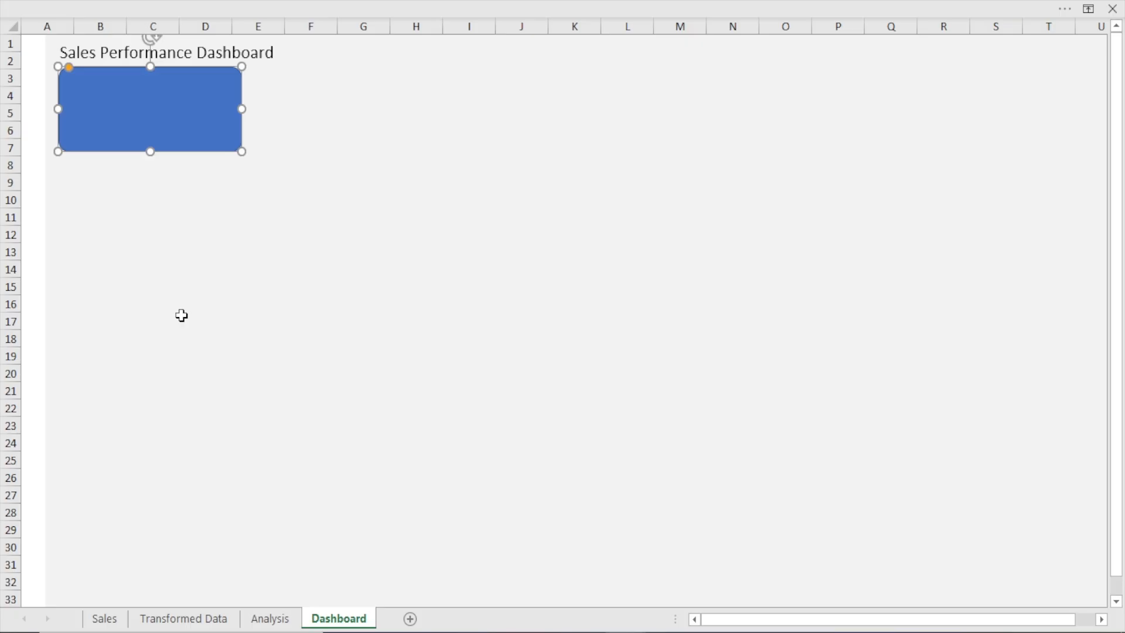
# Open the rounded rectangle's formatting options and set its outline to No line
pyautogui.hotkey('ctrl', '1')
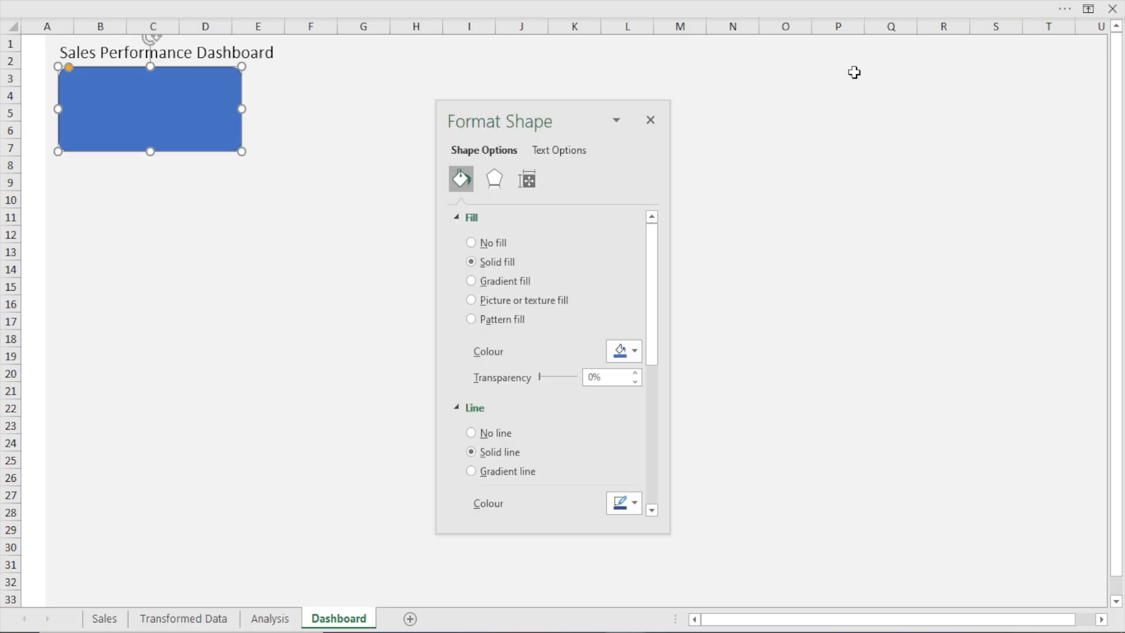
pyautogui.moveTo(495, 120); pyautogui.dragTo(521, 82)
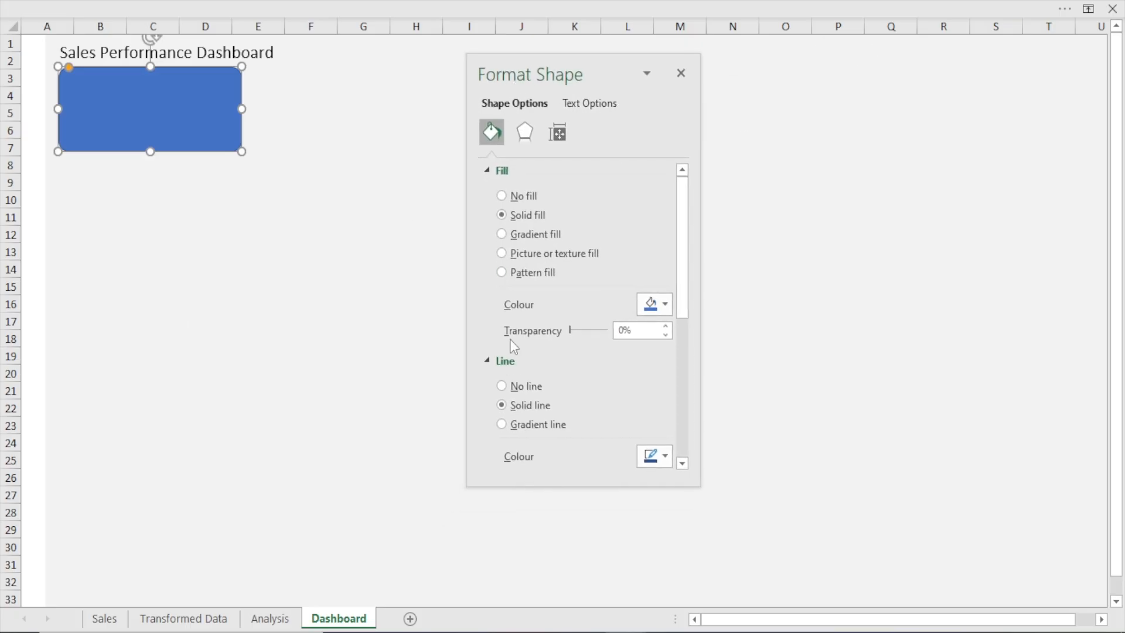
pyautogui.click(522, 390)
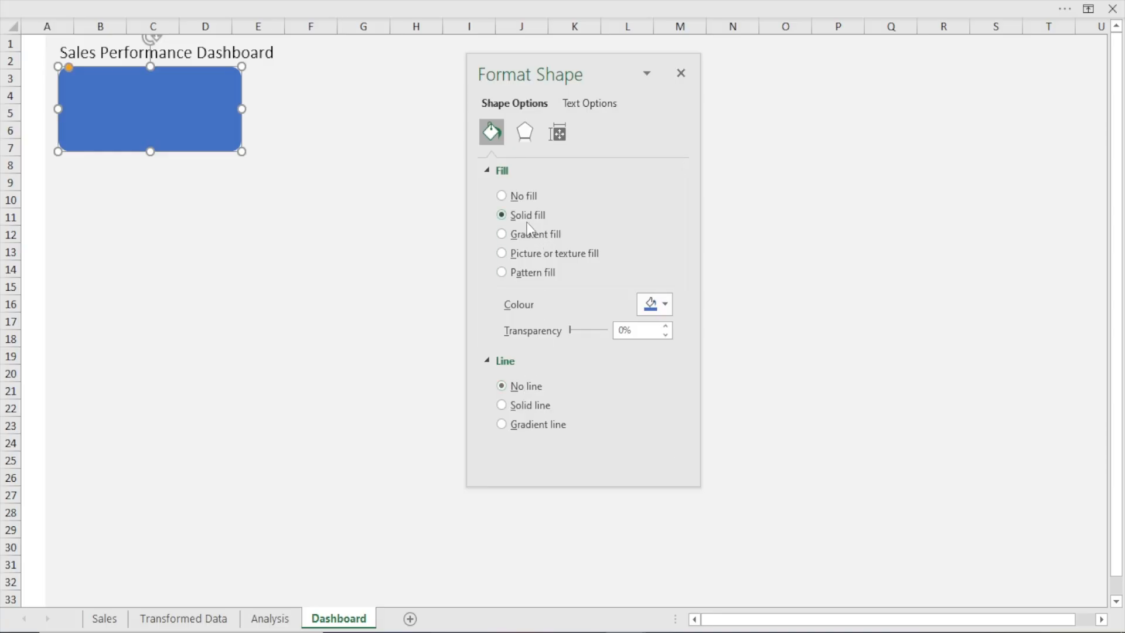
# Try a light orange and a pale blue theme fill on the rounded rectangle
pyautogui.click(660, 304)
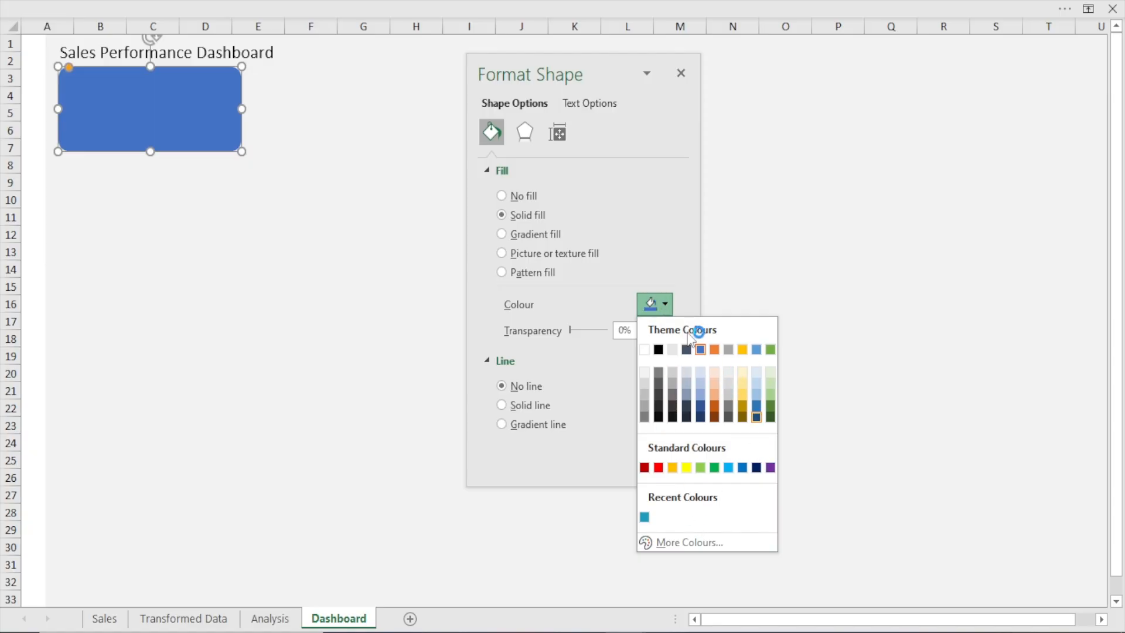
pyautogui.click(714, 393)
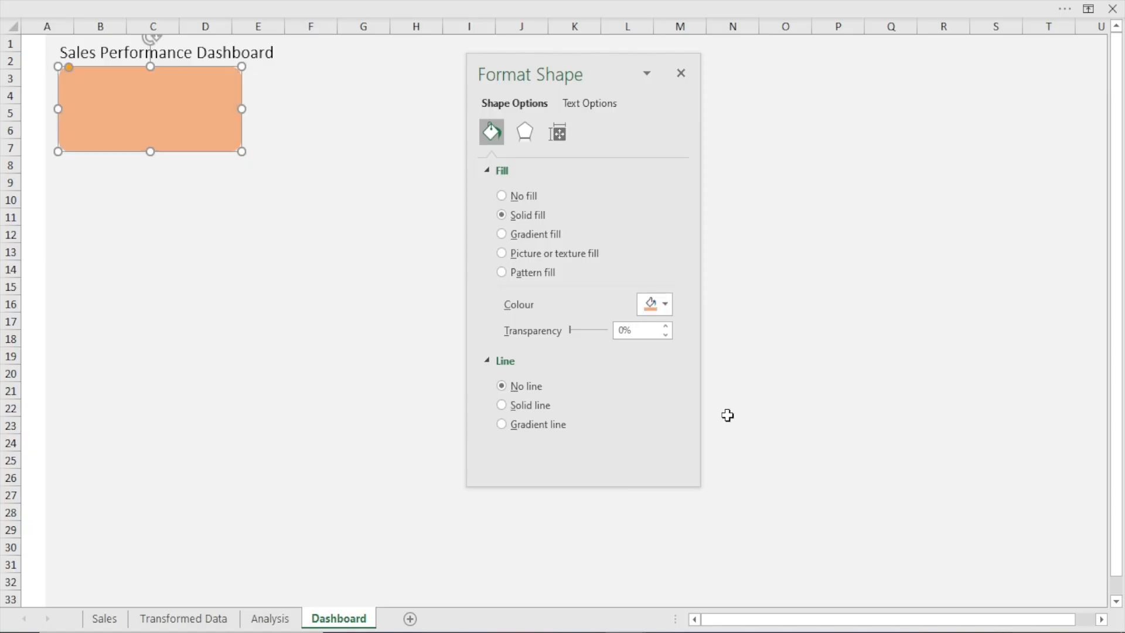
pyautogui.click(667, 304)
pyautogui.click(758, 374)
# Fill the rounded rectangle with a custom teal RGB colour using red 33 and green 158, and close its formatting options
pyautogui.click(664, 303)
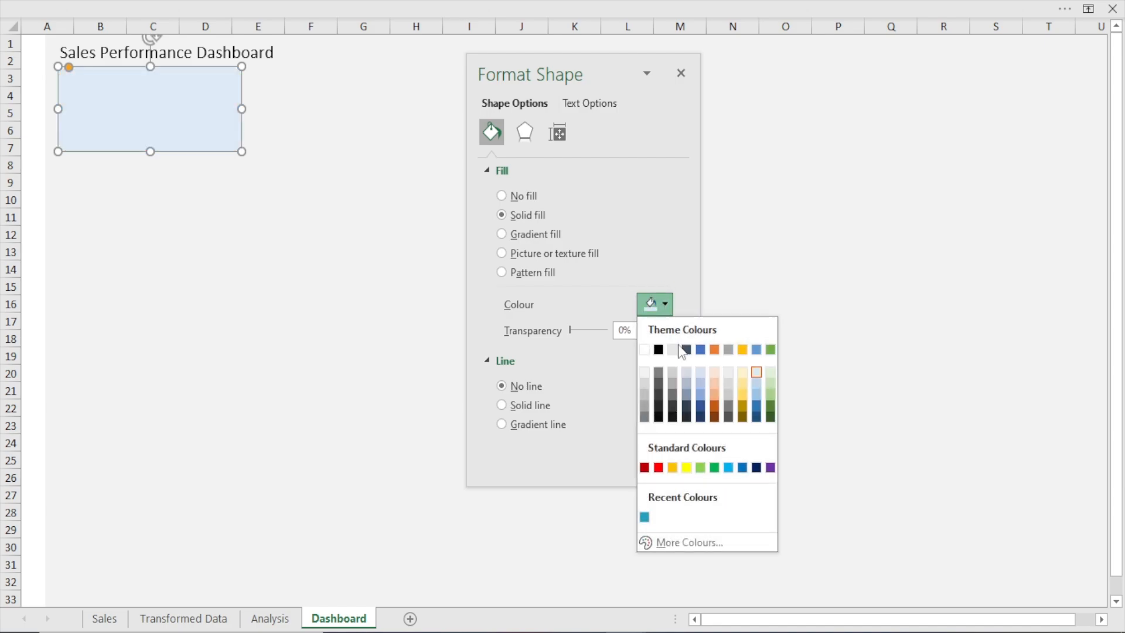
pyautogui.click(694, 543)
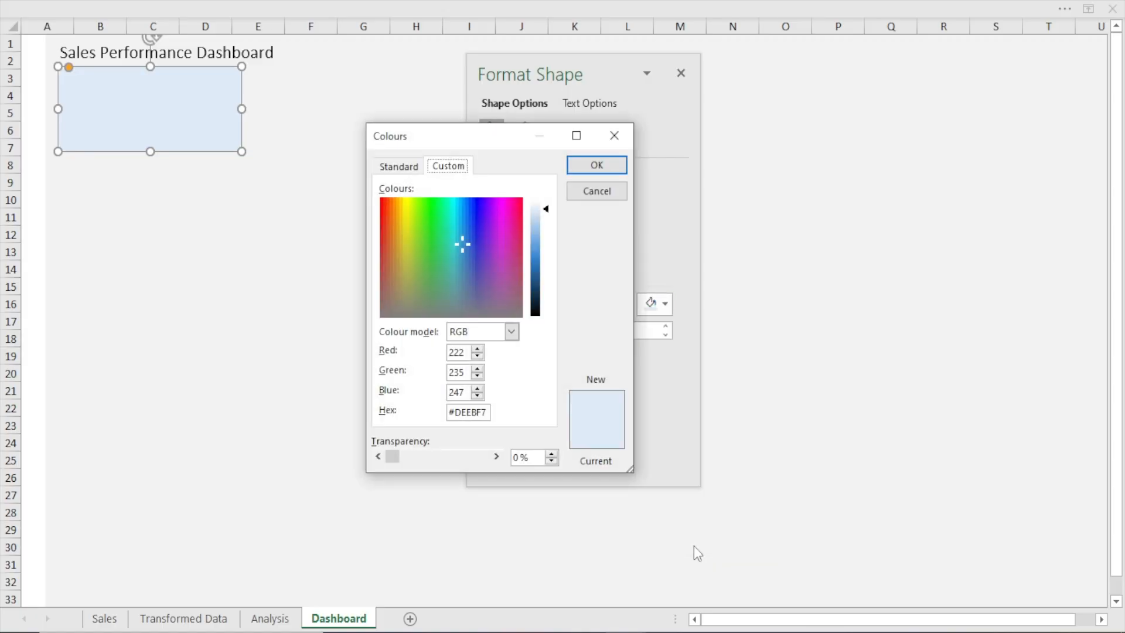
pyautogui.click(409, 167)
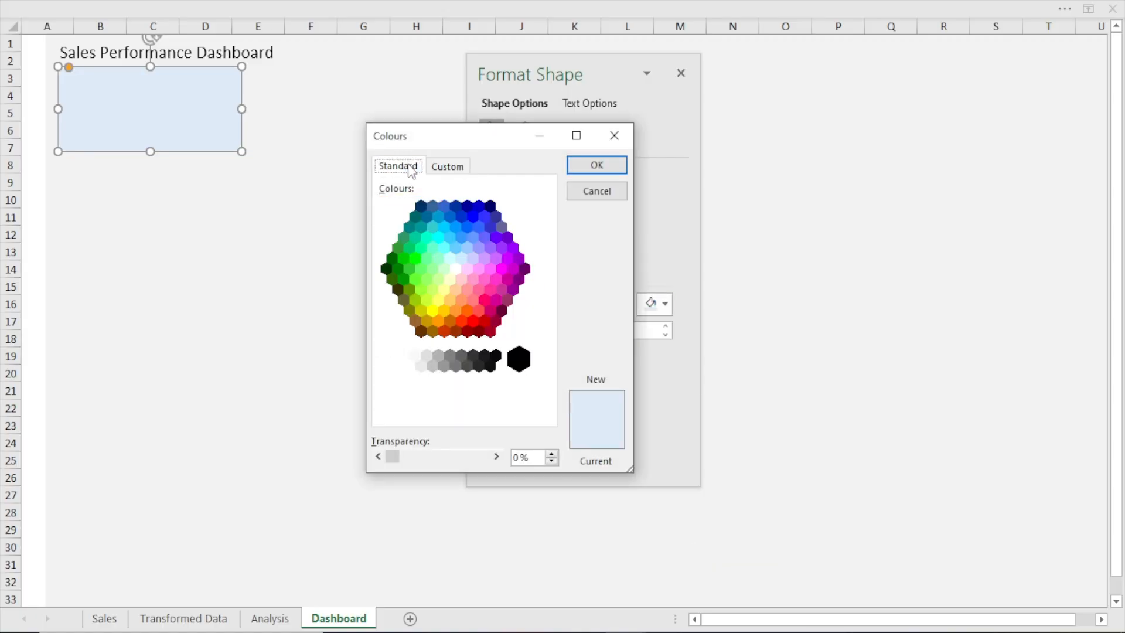
pyautogui.click(441, 170)
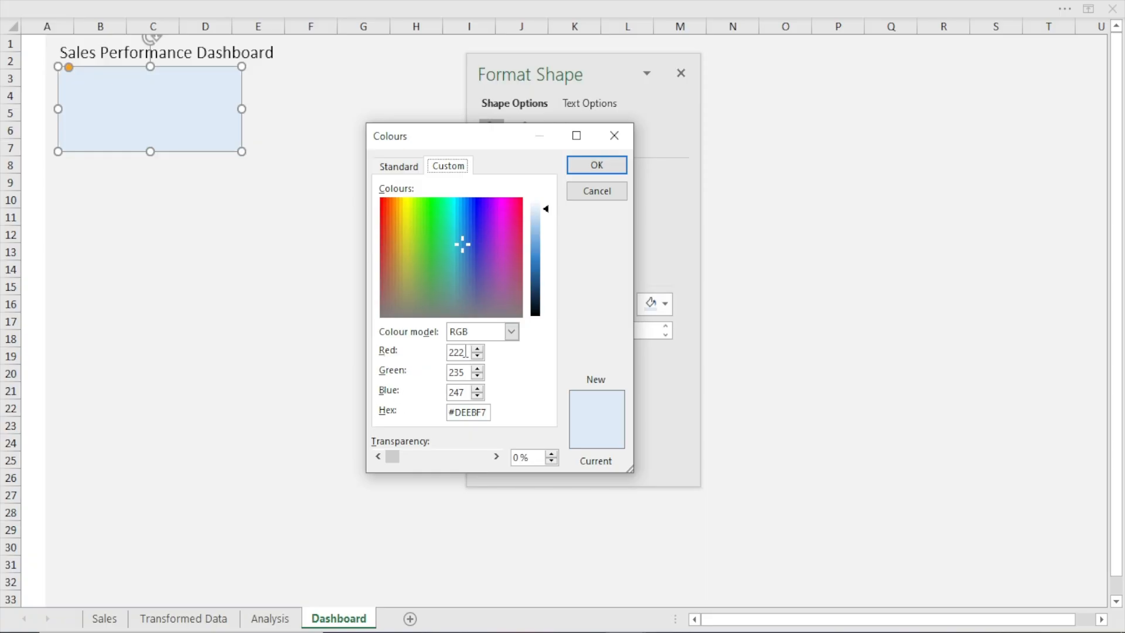
pyautogui.moveTo(465, 352); pyautogui.dragTo(451, 350)
pyautogui.write('33')
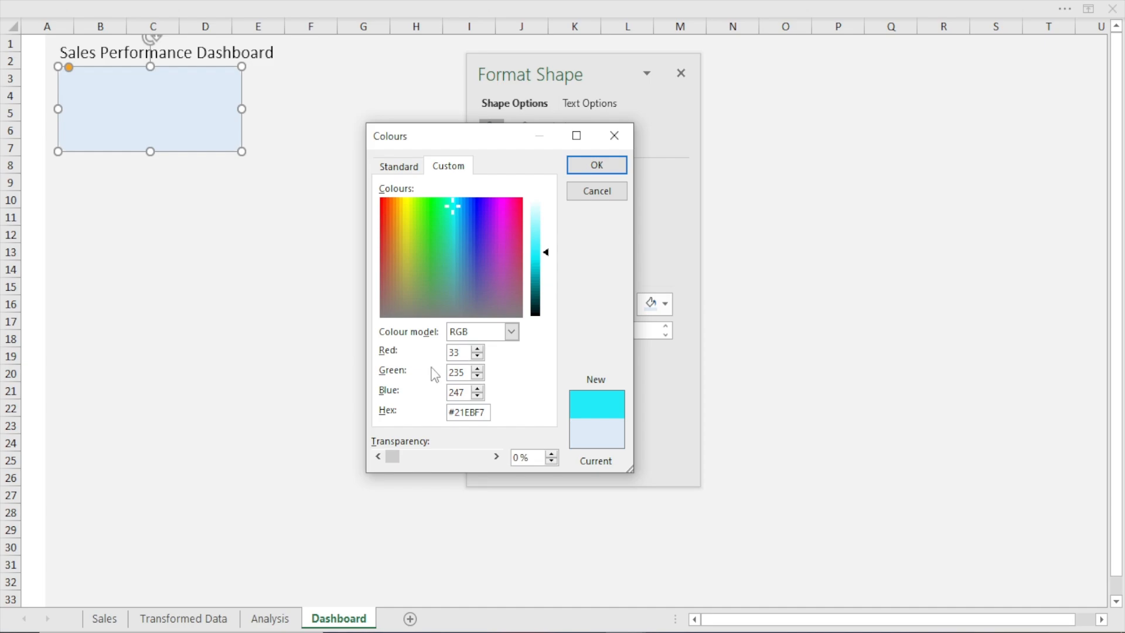
pyautogui.moveTo(466, 371); pyautogui.dragTo(438, 367)
pyautogui.write('158')
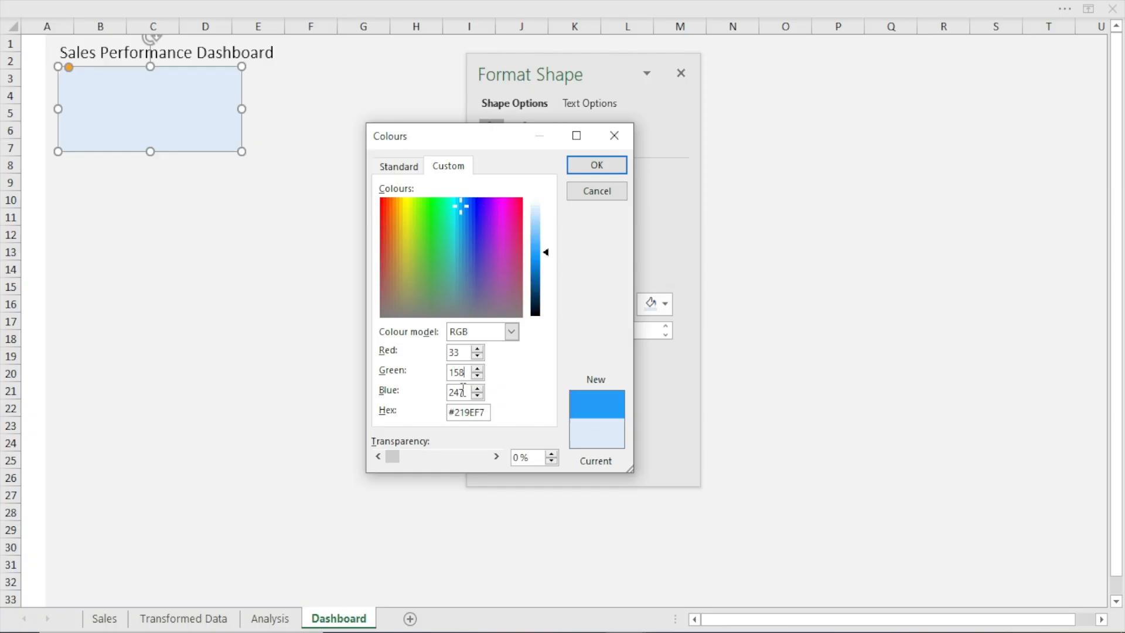
pyautogui.moveTo(464, 391); pyautogui.dragTo(440, 400)
pyautogui.write('188')
pyautogui.click(585, 173)
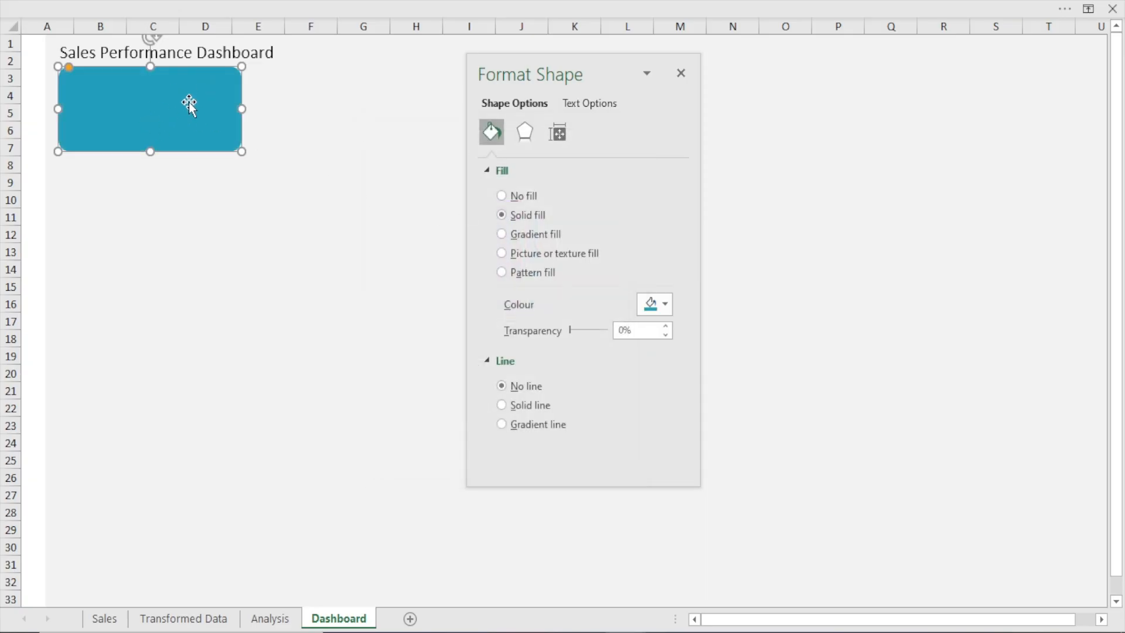
pyautogui.click(681, 72)
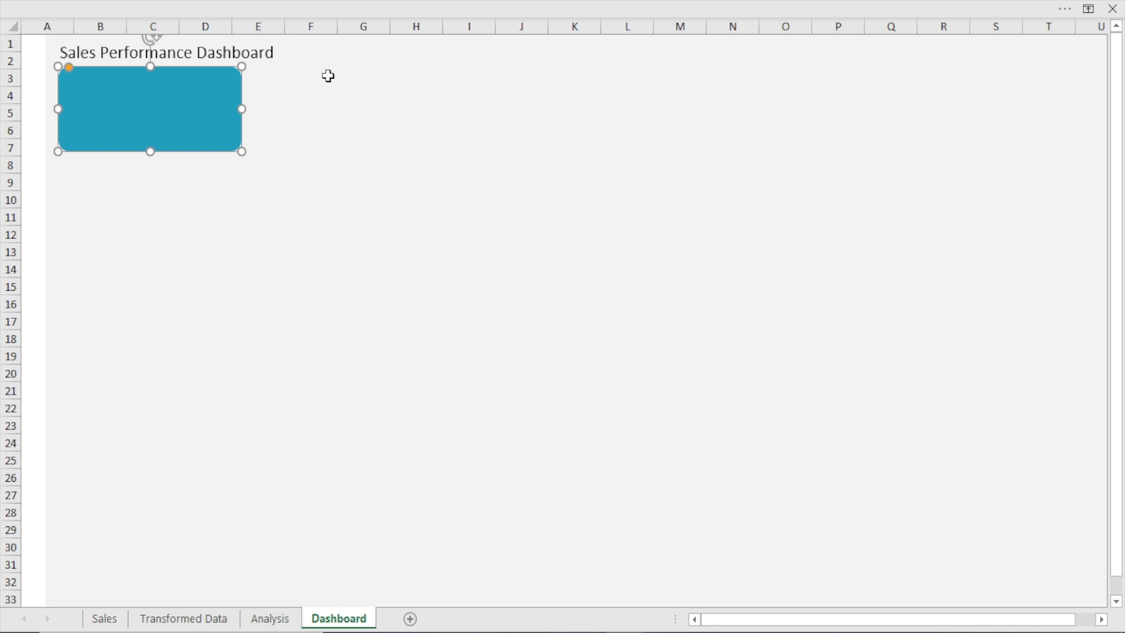
# Resize the teal rounded rectangle to 0.84" high and 1.88" wide
pyautogui.click(362, 7)
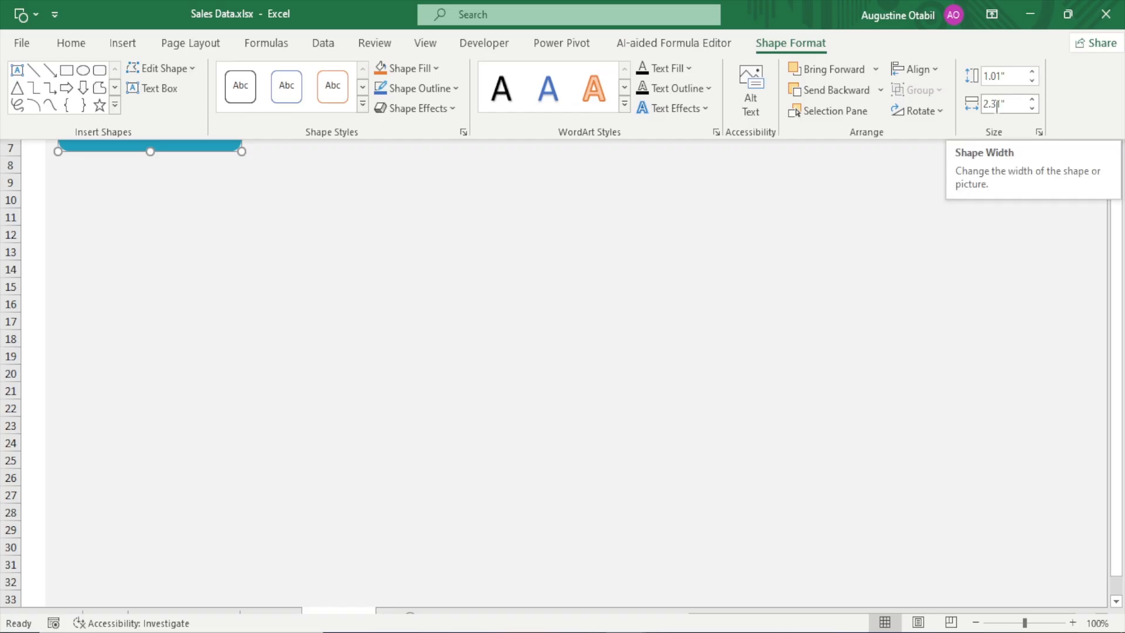
pyautogui.click(1000, 78)
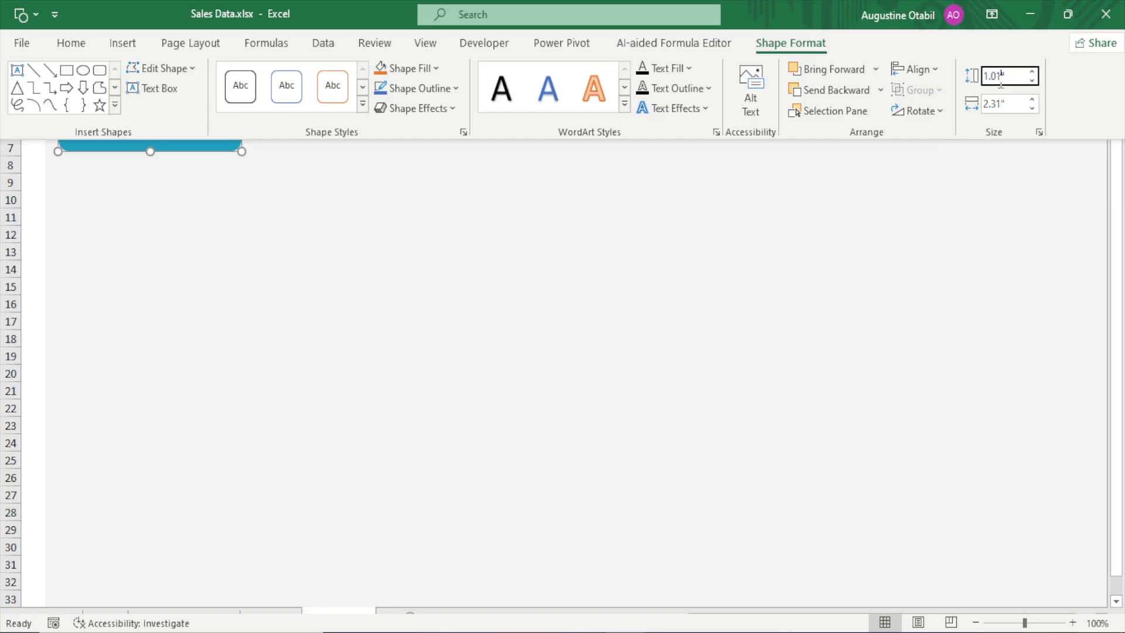
pyautogui.press('BackSpace')
pyautogui.press('BackSpace')
pyautogui.click(1003, 106)
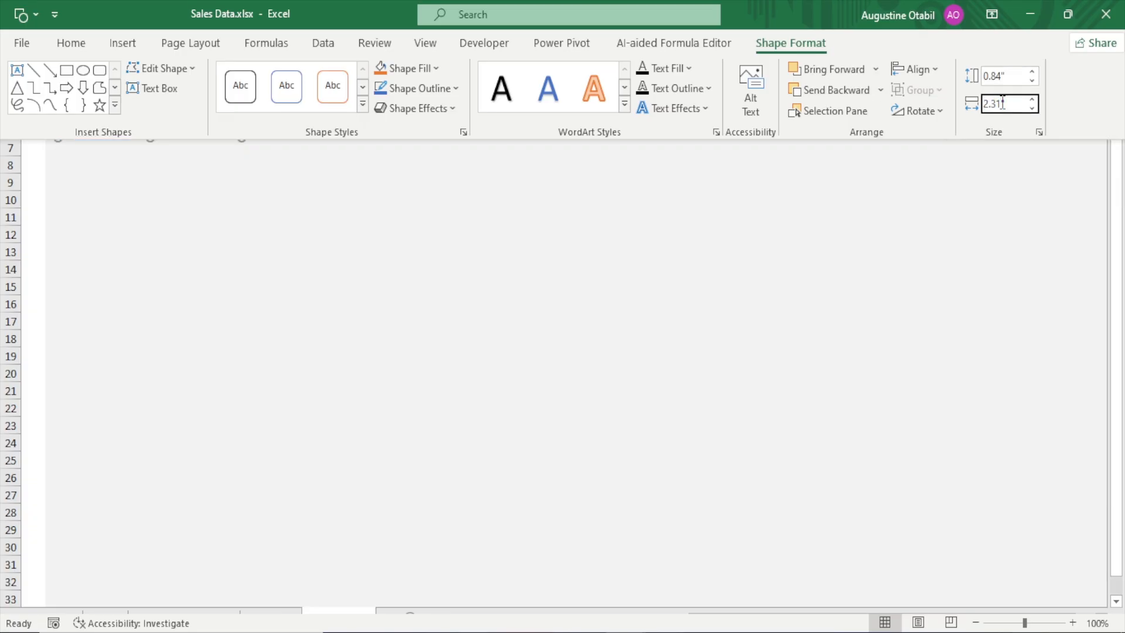
pyautogui.write('2')
pyautogui.hotkey('ctrl', 'shift', 'F1')
pyautogui.click(267, 147)
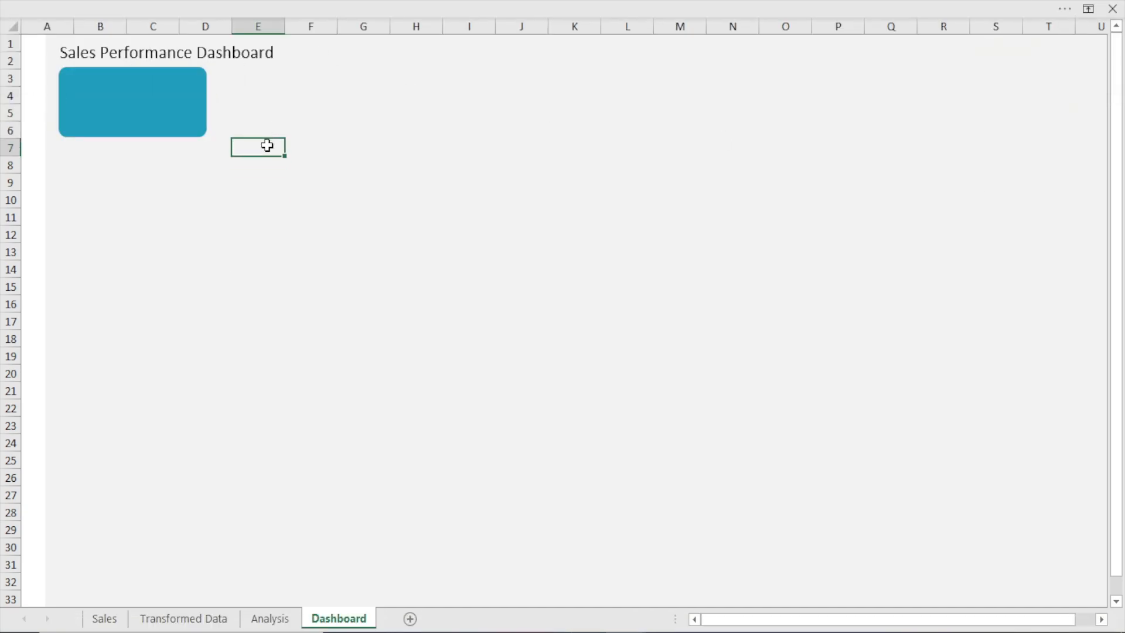
# Nudge the teal rectangle slightly down and right beneath the dashboard title, and deselect it
pyautogui.click(165, 111)
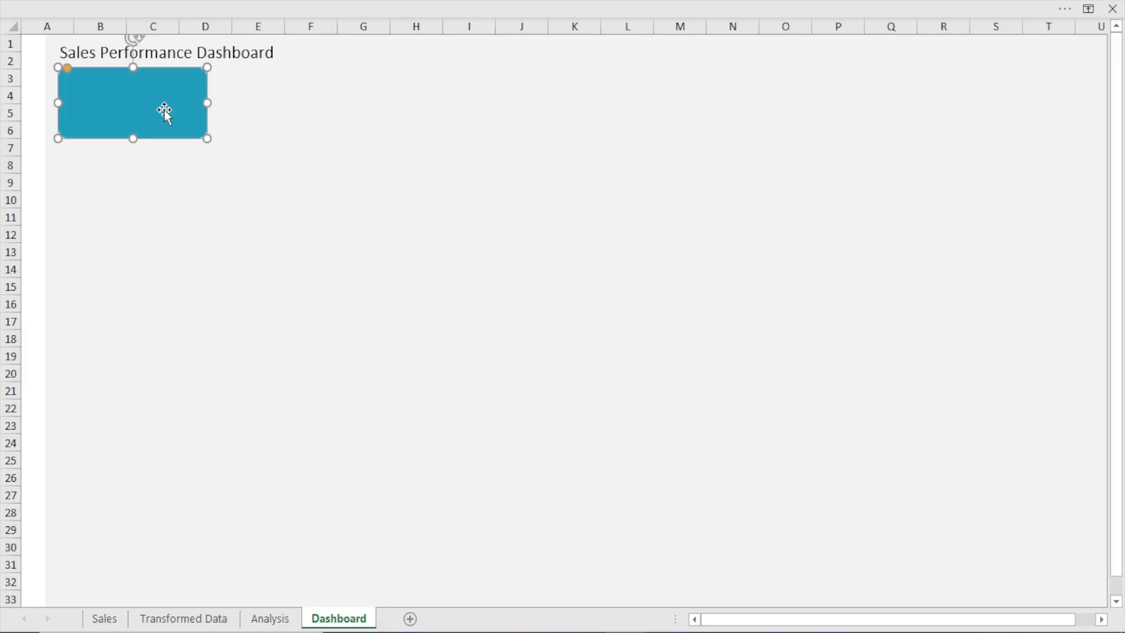
pyautogui.press('Down')
pyautogui.press('Down')
pyautogui.press('Right')
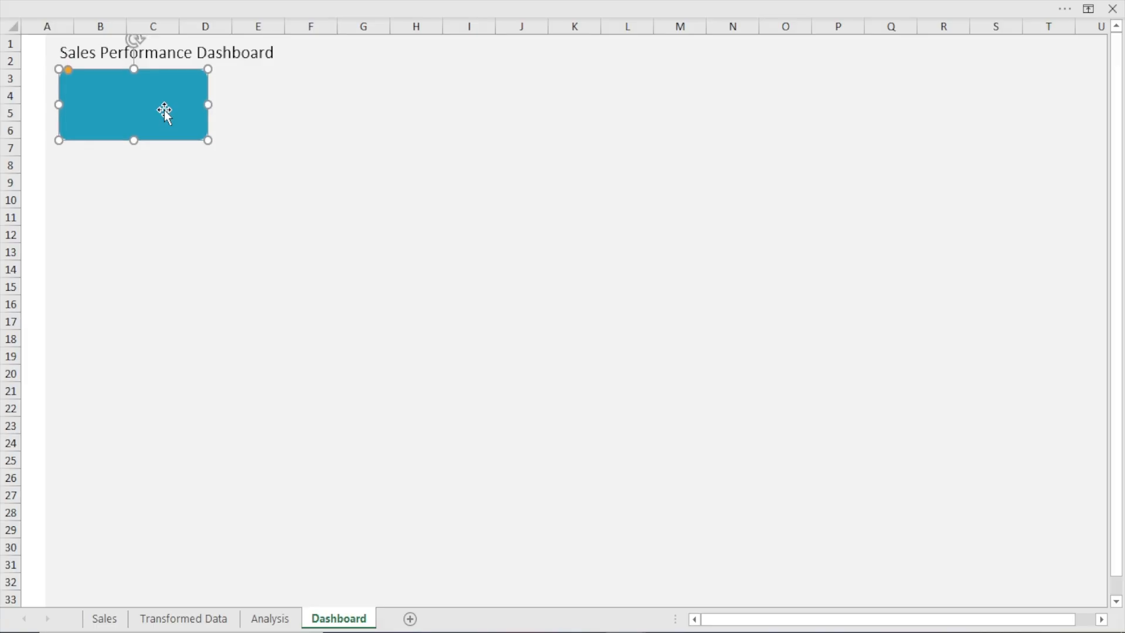
pyautogui.click(219, 252)
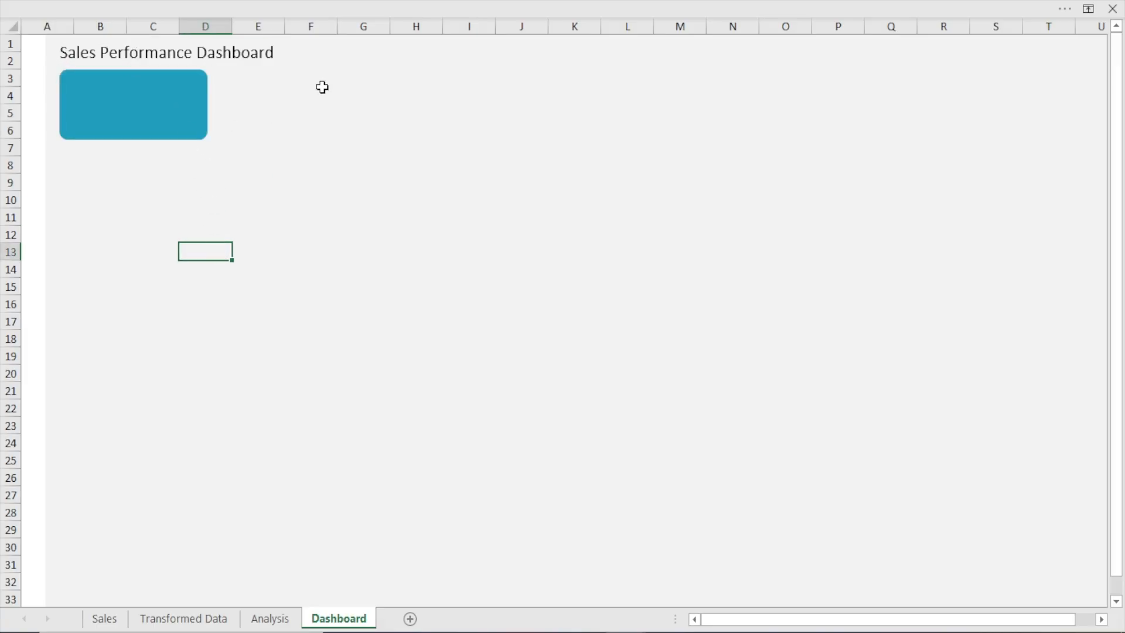
pyautogui.click(179, 3)
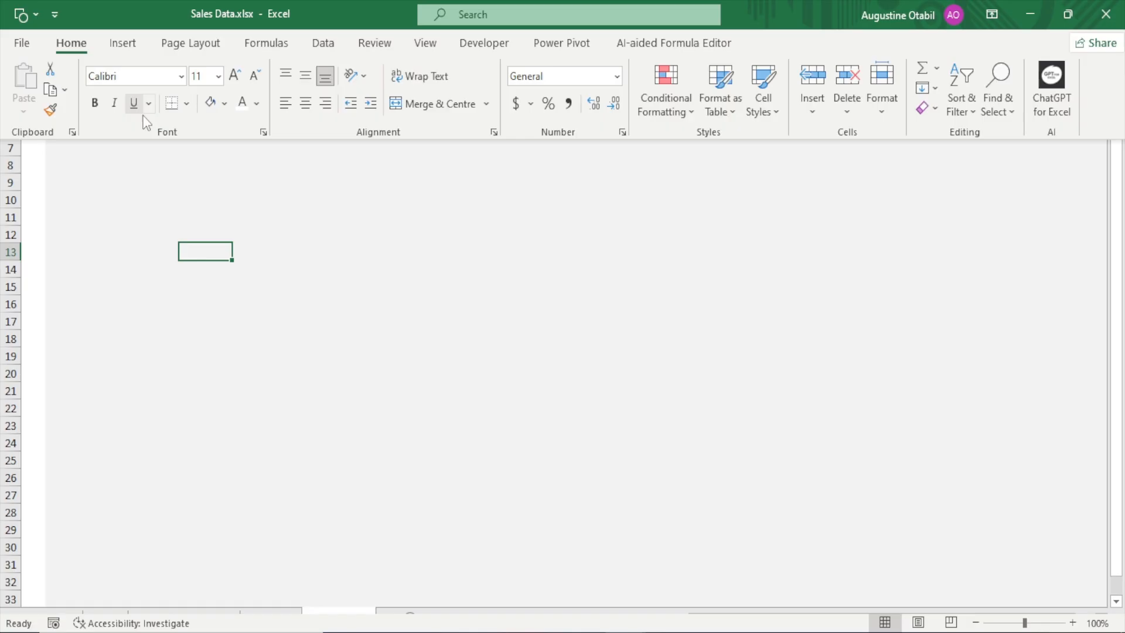
pyautogui.click(314, 223)
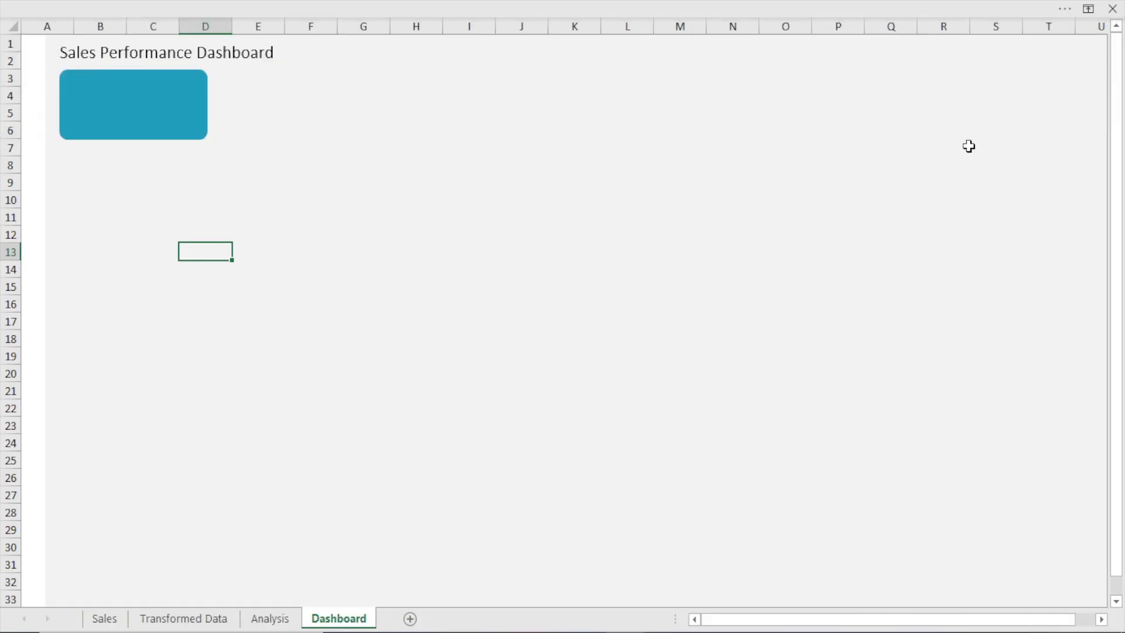
# Copy the teal rectangle to its right, level with the original, and repeat the duplication to make a row of six evenly offset cards
pyautogui.click(112, 108)
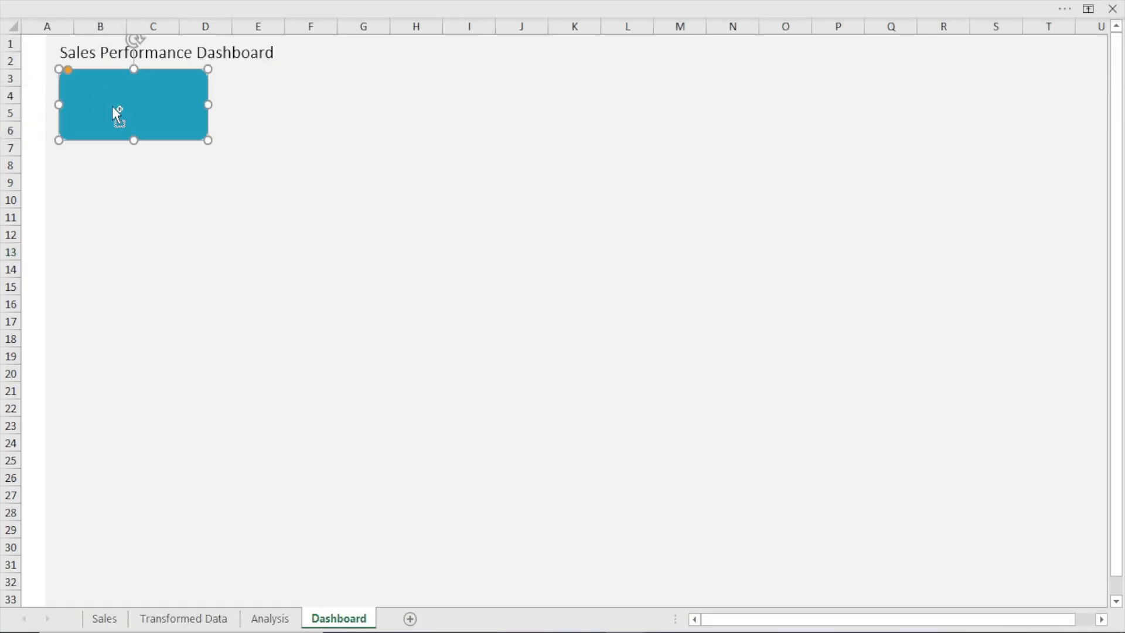
pyautogui.moveTo(112, 107); pyautogui.dragTo(308, 120)
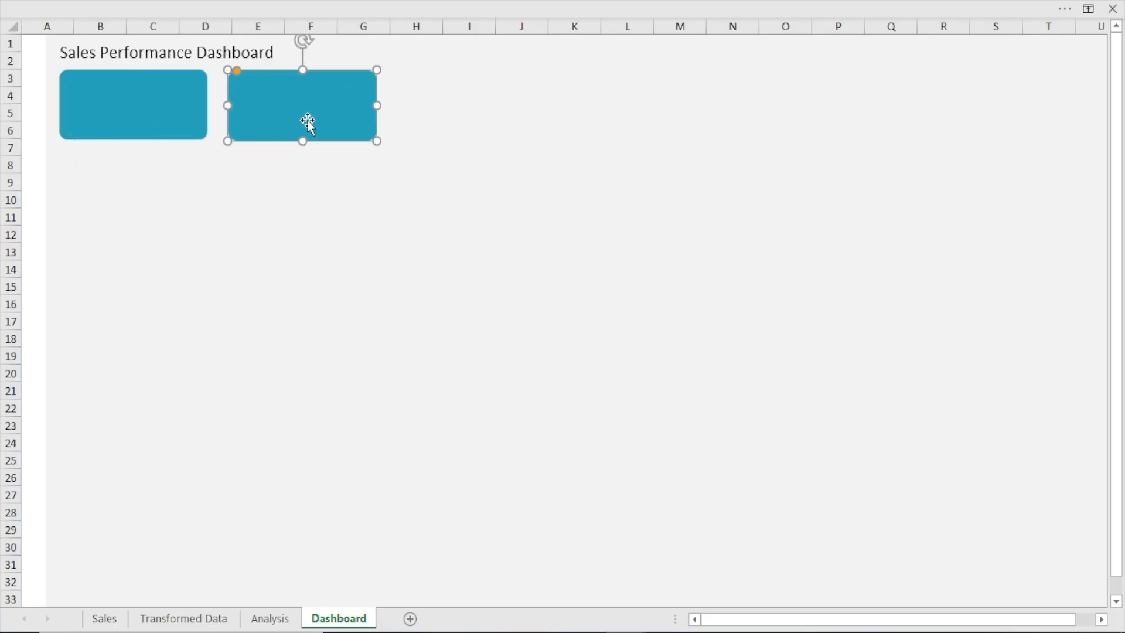
pyautogui.hotkey('ctrl', 'd')
pyautogui.hotkey('ctrl', 'd')
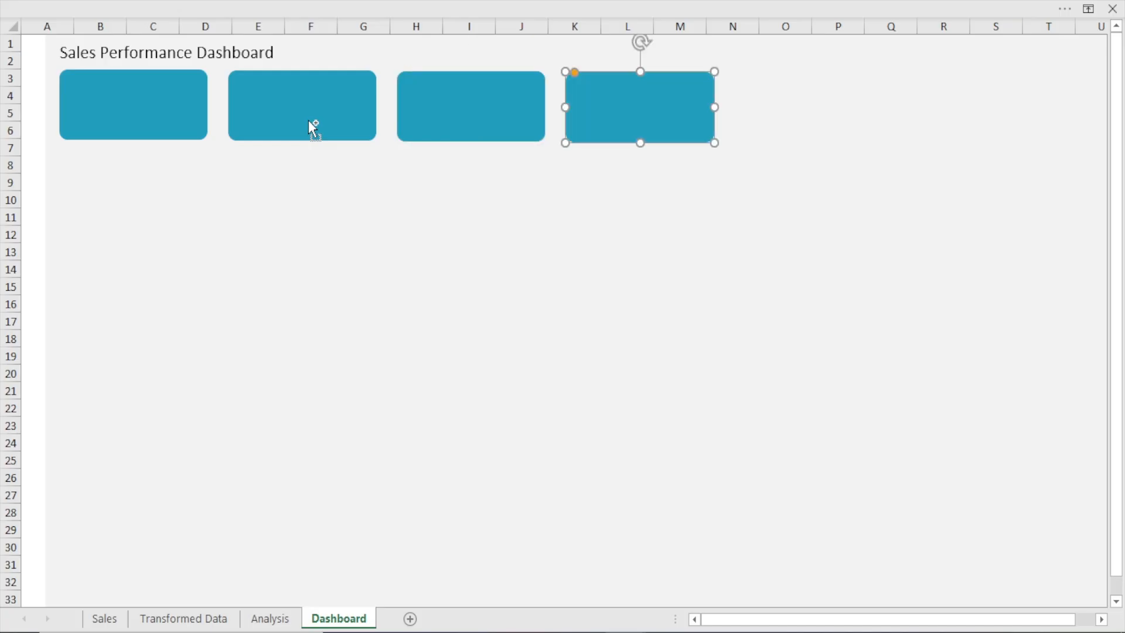
pyautogui.hotkey('ctrl', 'd')
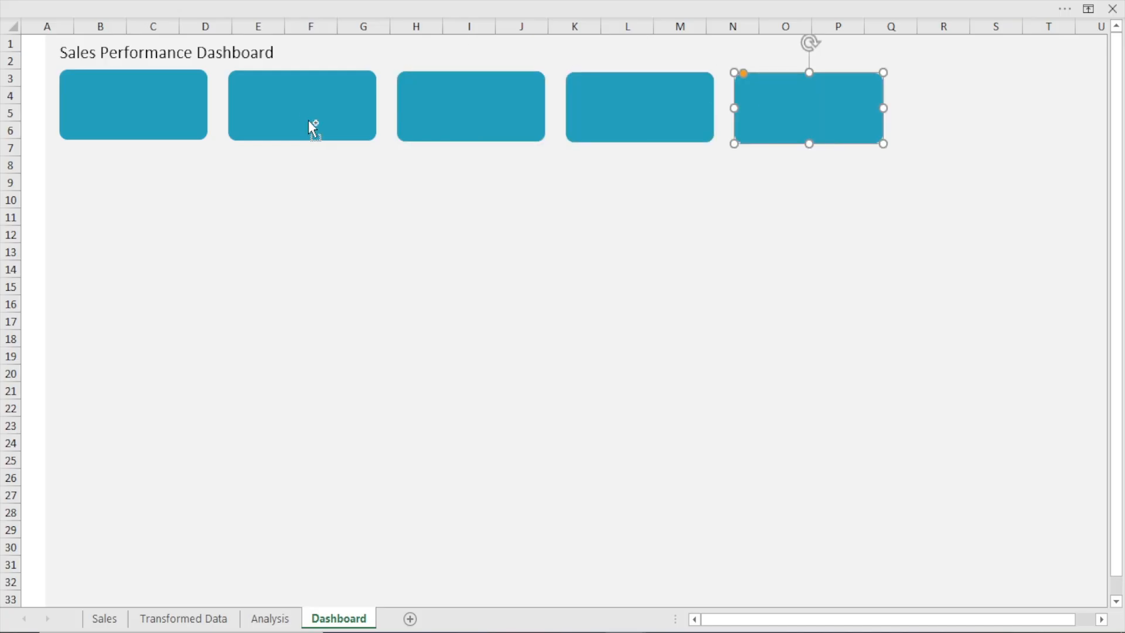
pyautogui.hotkey('ctrl', 'd')
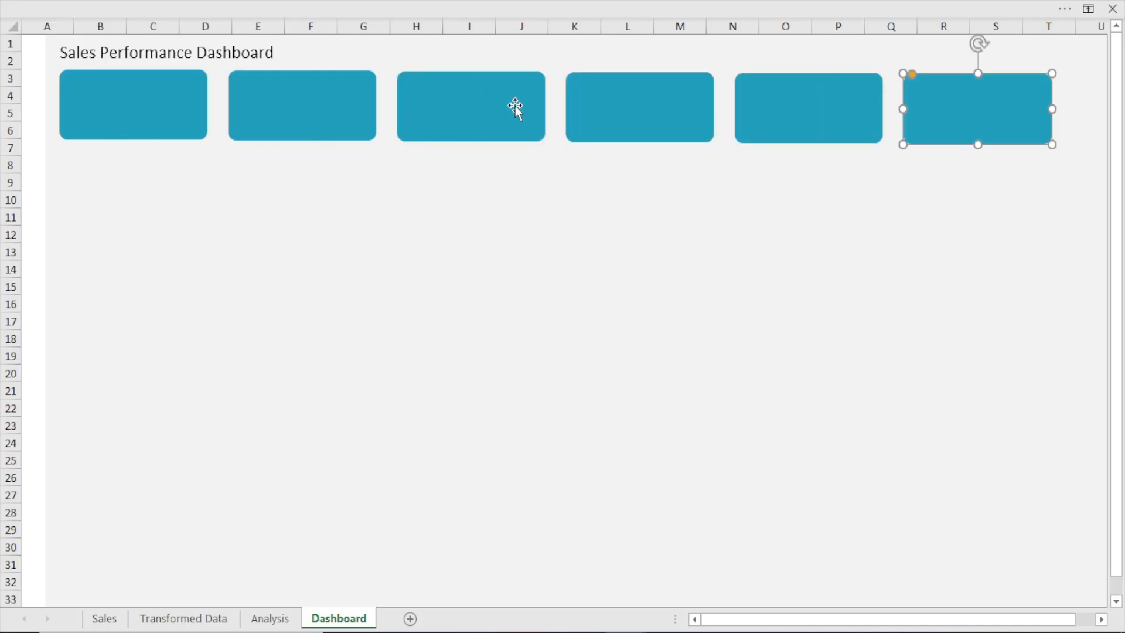
# Shift the sixth card right so it ends near the edge of the grey area, at about columns R to U
pyautogui.press('Right')
pyautogui.press('Right')
pyautogui.press('Right')
pyautogui.press('Right')
pyautogui.press('Right')
pyautogui.press('Right')
pyautogui.press('Right')
pyautogui.press('Right')
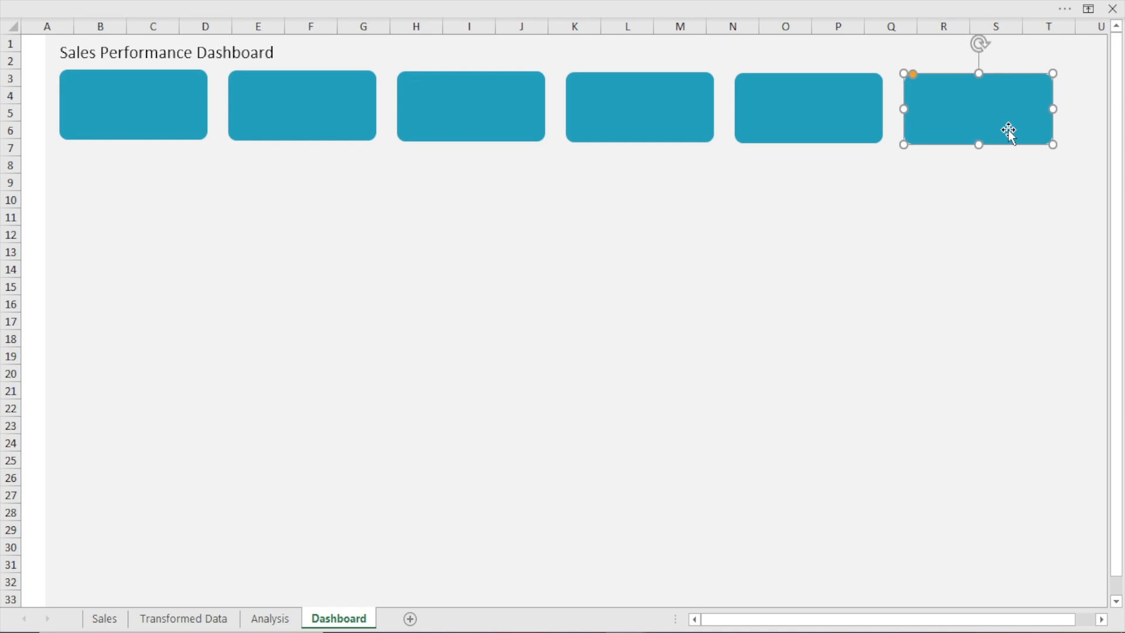
pyautogui.press('Right')
pyautogui.press('Right')
pyautogui.press('Right')
pyautogui.press('Right')
pyautogui.press('Right')
pyautogui.press('Right')
pyautogui.press('Right')
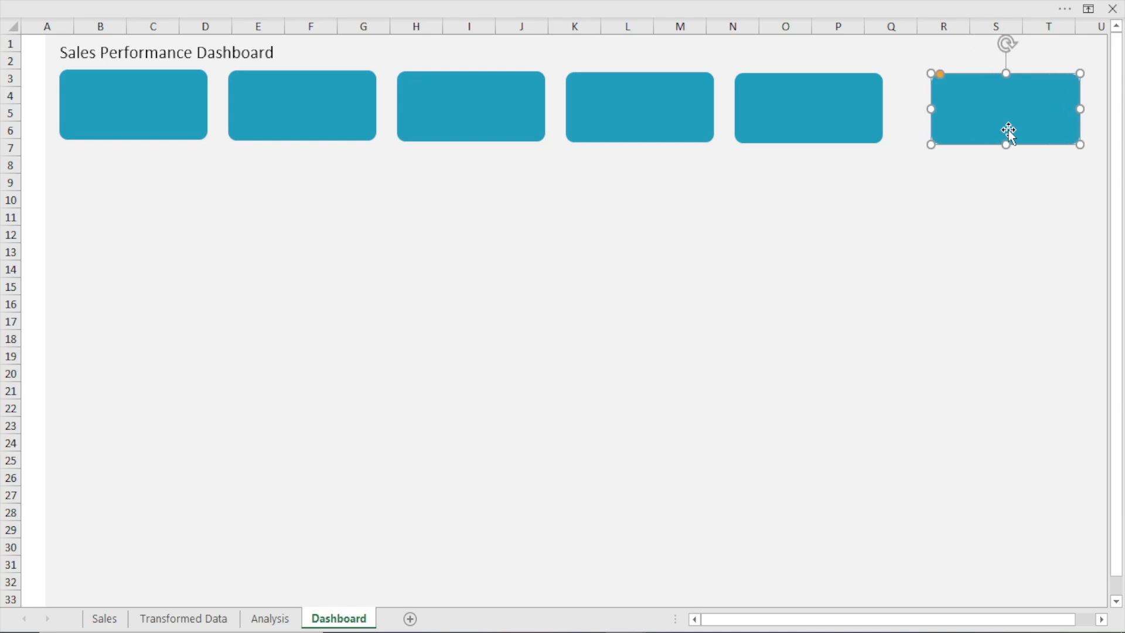
pyautogui.press('Right')
pyautogui.press('Right')
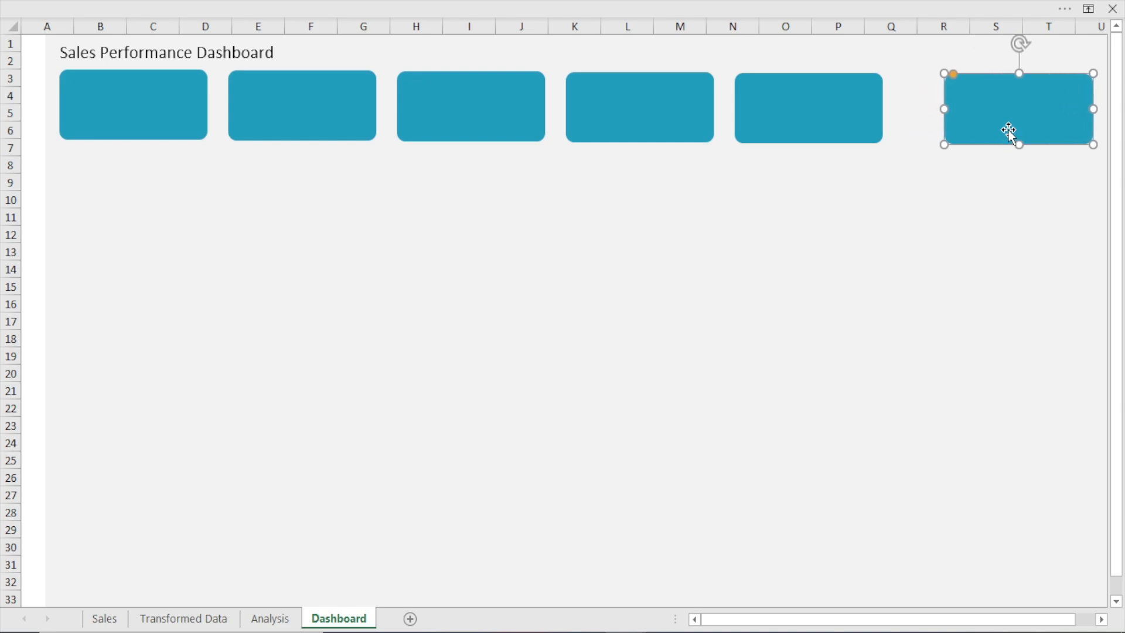
pyautogui.press('Left')
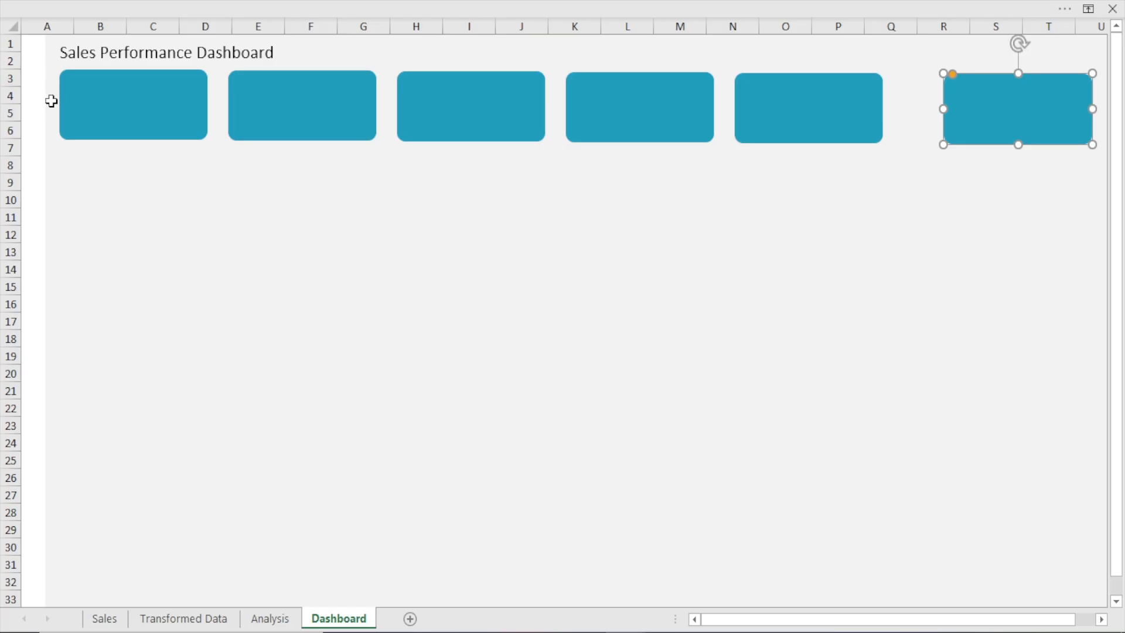
# Shift the fifth card right towards the sixth, to about columns N to Q
pyautogui.click(834, 101)
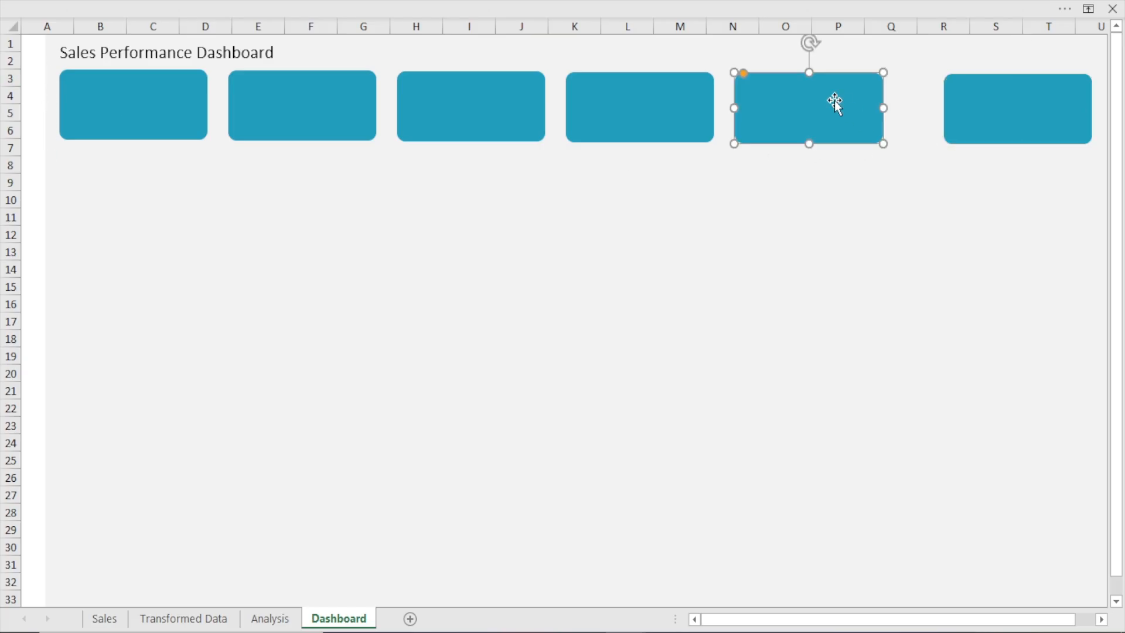
pyautogui.press('Right')
pyautogui.press('Right')
pyautogui.press('Right')
pyautogui.press('Right')
pyautogui.press('Right')
pyautogui.press('Right')
pyautogui.press('Right')
pyautogui.press('Right')
# Nudge the fourth, third and second cards right to widen the gaps between the cards
pyautogui.press('Right')
pyautogui.press('Right')
pyautogui.press('Right')
pyautogui.press('Right')
pyautogui.press('Right')
pyautogui.press('Right')
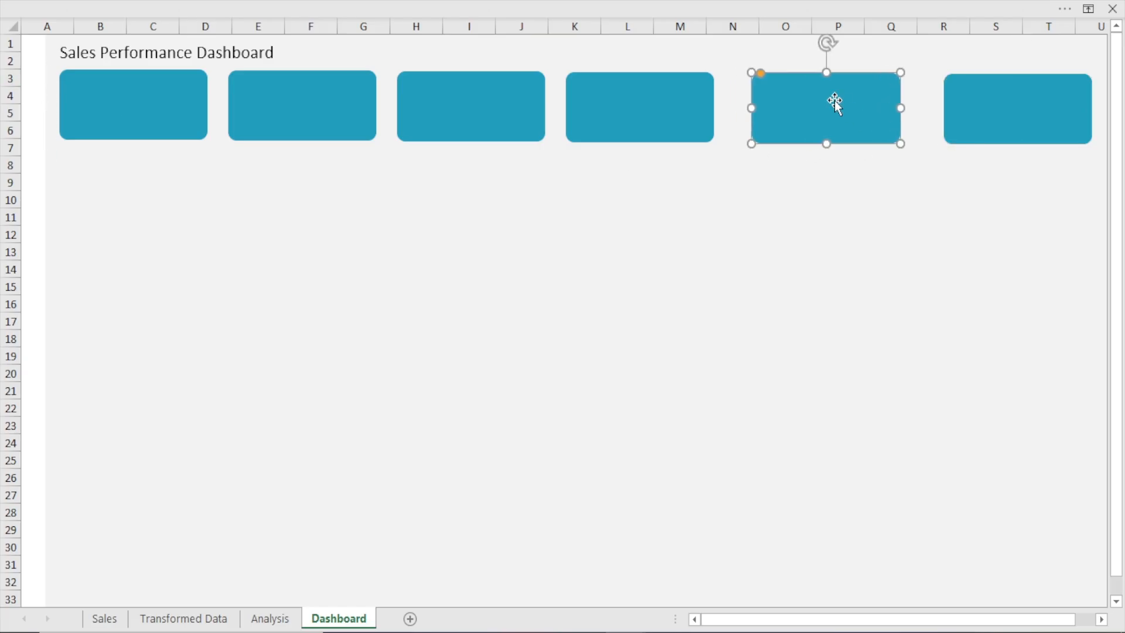
pyautogui.click(638, 131)
pyautogui.press('Right')
pyautogui.press('Right')
pyautogui.press('Right')
pyautogui.press('Right')
pyautogui.press('Right')
pyautogui.press('Right')
pyautogui.press('Right')
pyautogui.press('Right')
pyautogui.press('Right')
pyautogui.press('Right')
pyautogui.press('Right')
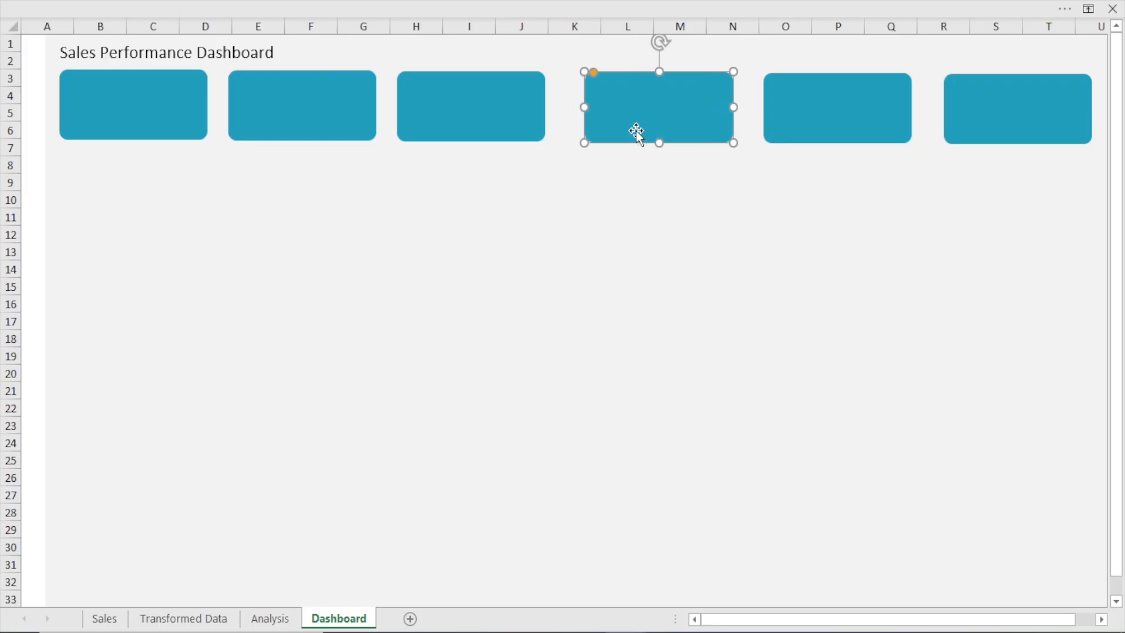
pyautogui.click(469, 135)
pyautogui.press('Right')
pyautogui.press('Right')
pyautogui.press('Right')
pyautogui.click(329, 114)
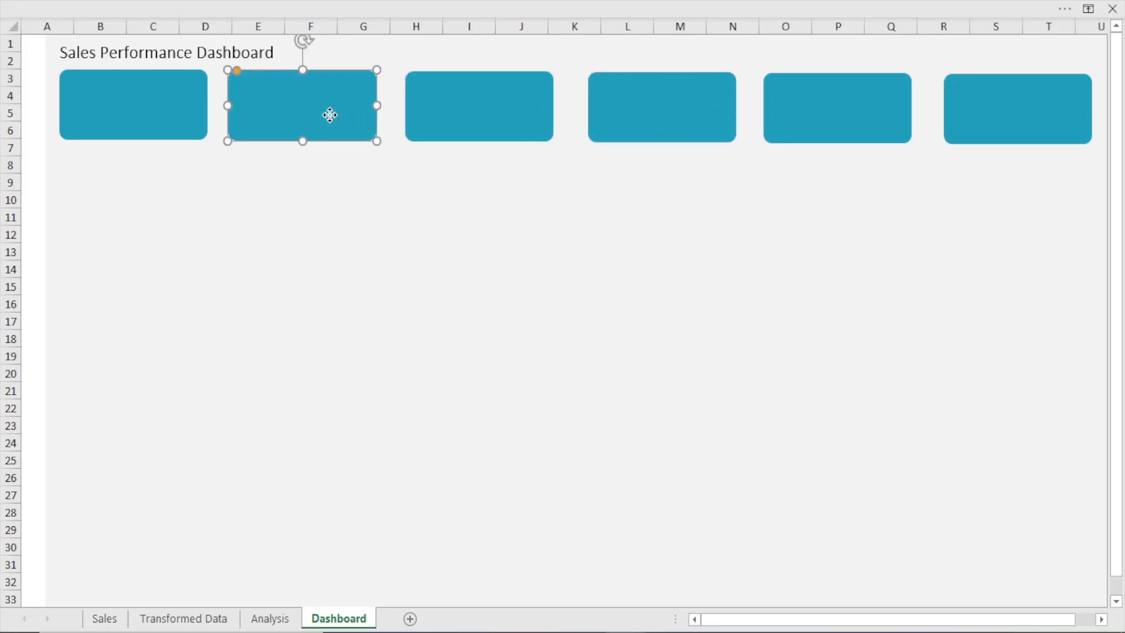
pyautogui.press('Right')
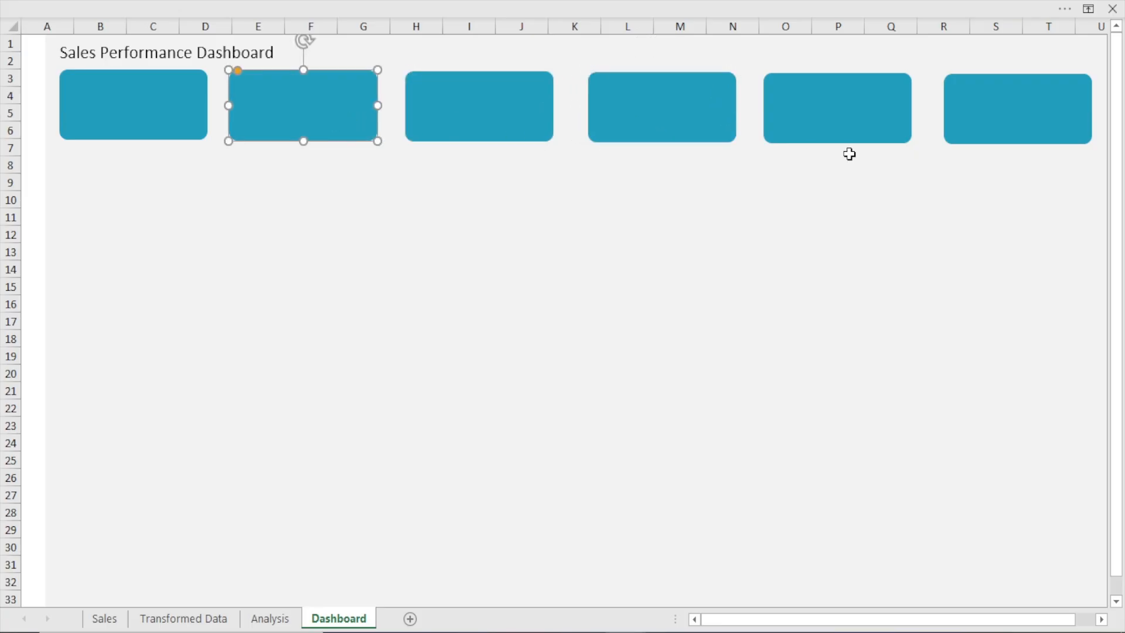
# Fine-tune the spacing by nudging the fourth and fifth cards slightly further right, and deselect them
pyautogui.click(670, 125)
pyautogui.press('Right')
pyautogui.click(865, 104)
pyautogui.press('Right')
pyautogui.press('Right')
pyautogui.press('Right')
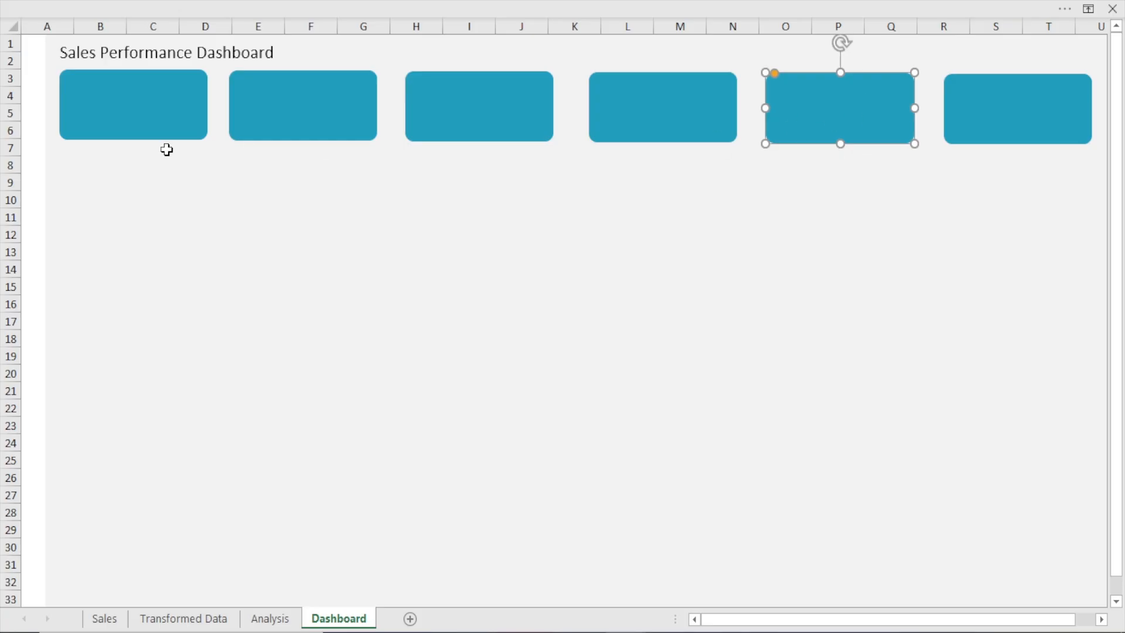
pyautogui.click(108, 221)
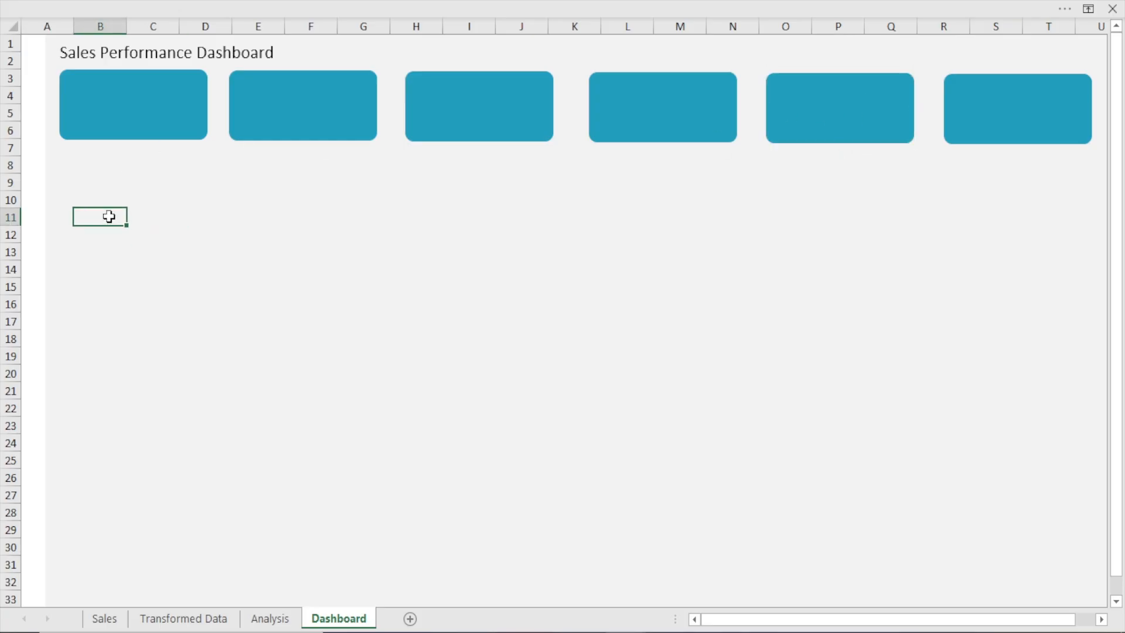
# Select all six teal cards together and set the ribbon to always show its tabs and commands
pyautogui.click(137, 108)
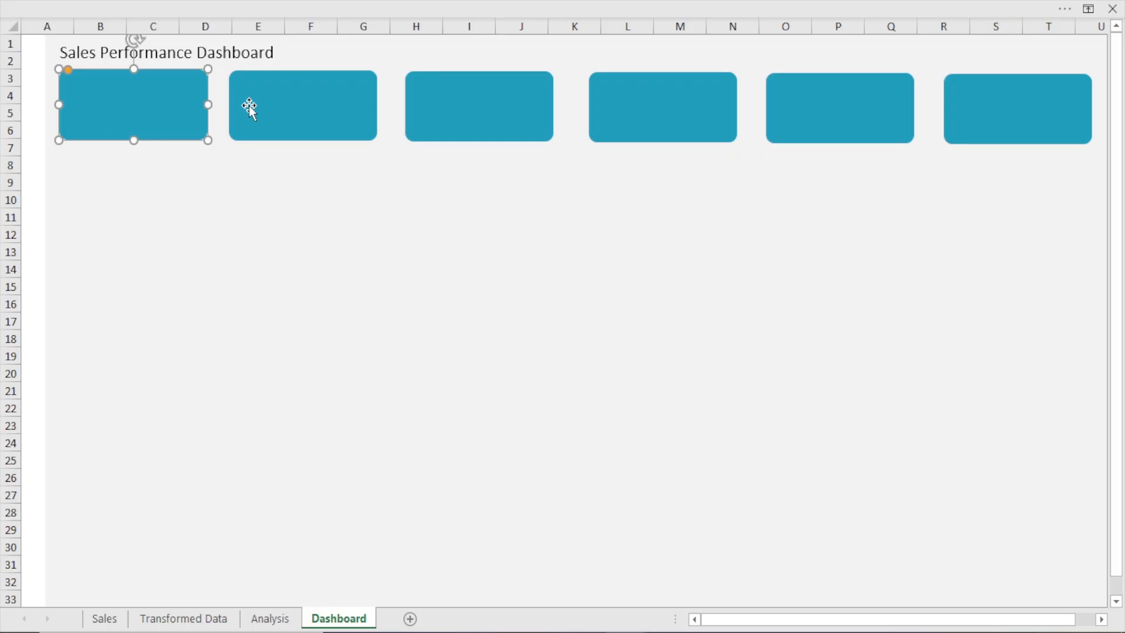
pyautogui.keyDown('ctrl'); pyautogui.click(298, 100); pyautogui.keyUp('ctrl')
pyautogui.keyDown('ctrl'); pyautogui.click(507, 126); pyautogui.keyUp('ctrl')
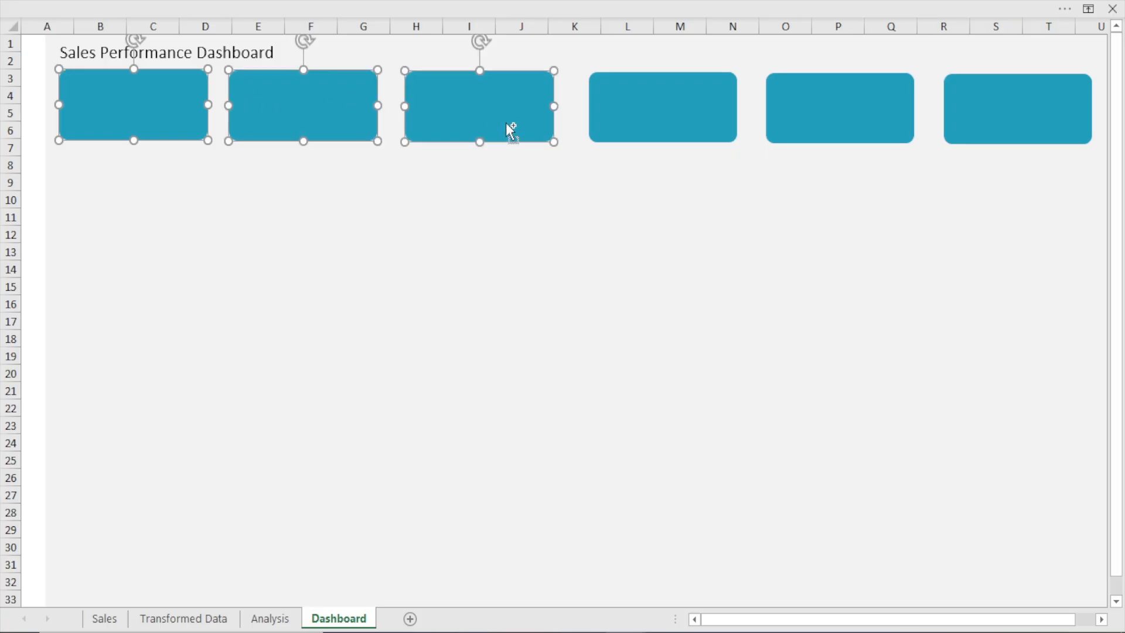
pyautogui.keyDown('ctrl'); pyautogui.click(625, 103); pyautogui.keyUp('ctrl')
pyautogui.keyDown('ctrl'); pyautogui.click(820, 109); pyautogui.keyUp('ctrl')
pyautogui.keyDown('ctrl'); pyautogui.click(1070, 123); pyautogui.keyUp('ctrl')
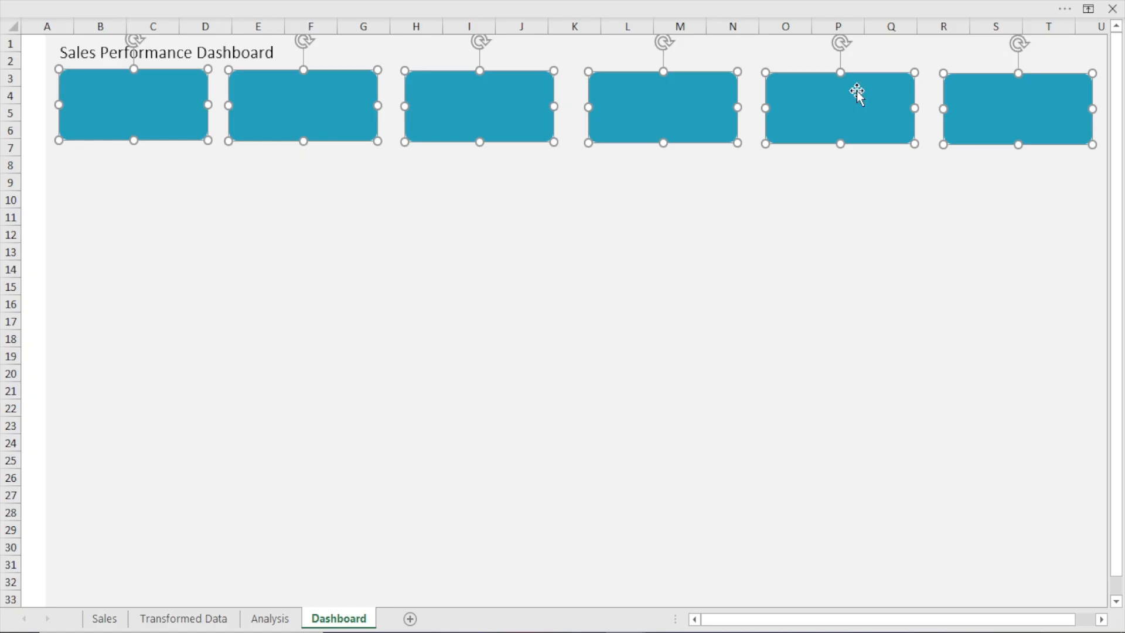
pyautogui.click(451, 3)
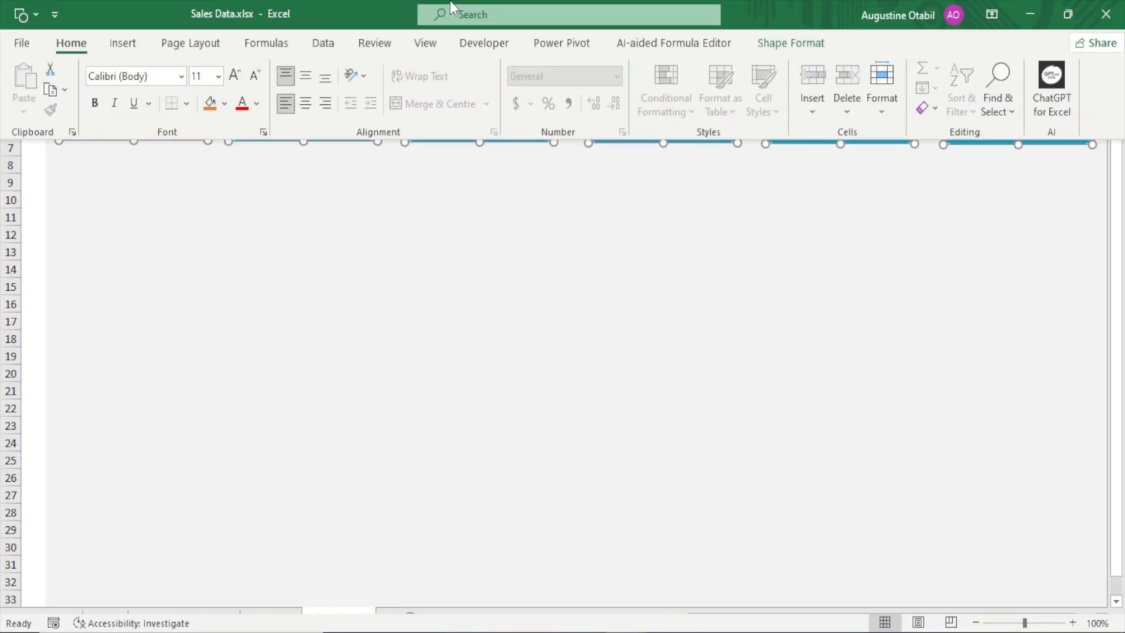
pyautogui.click(991, 14)
pyautogui.click(1014, 171)
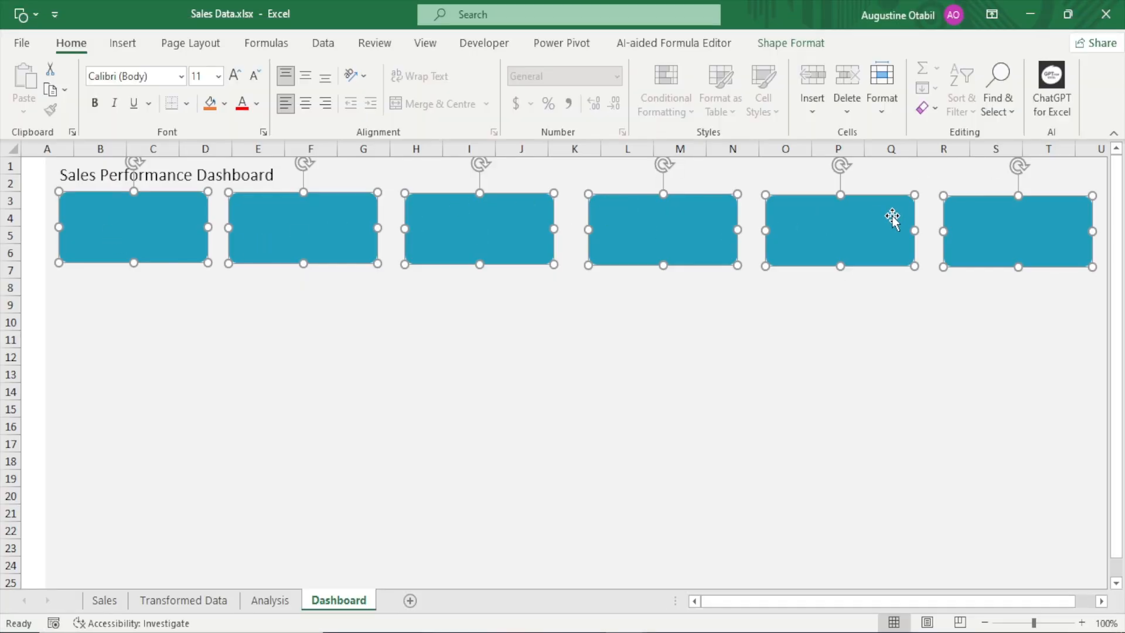
# Distribute the six selected cards horizontally so they are equally spaced
pyautogui.click(788, 43)
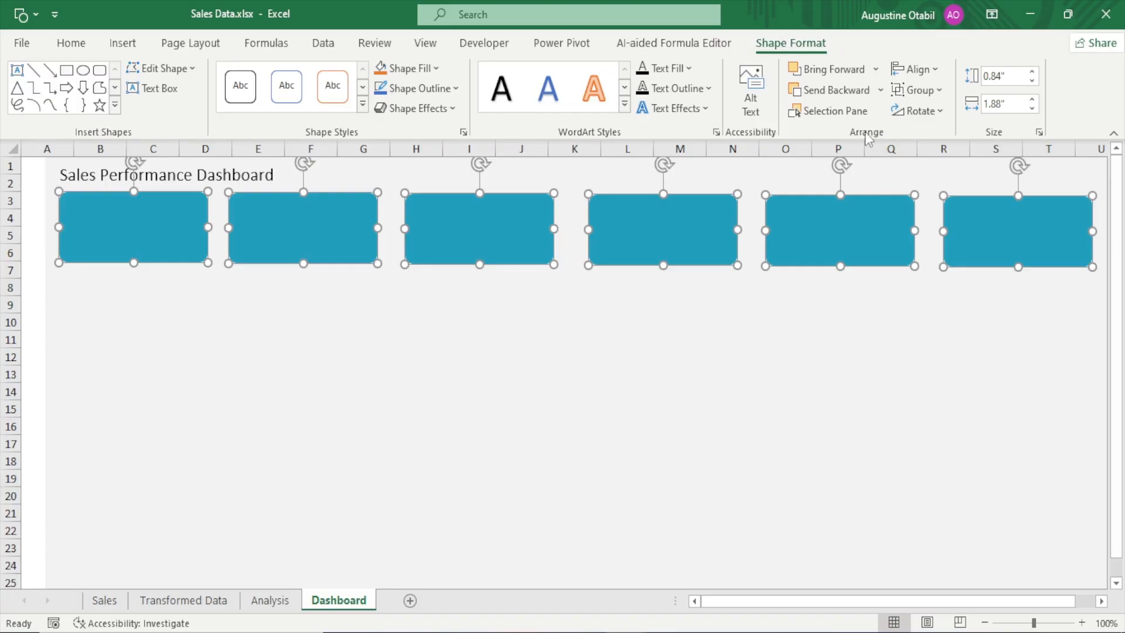
pyautogui.click(934, 71)
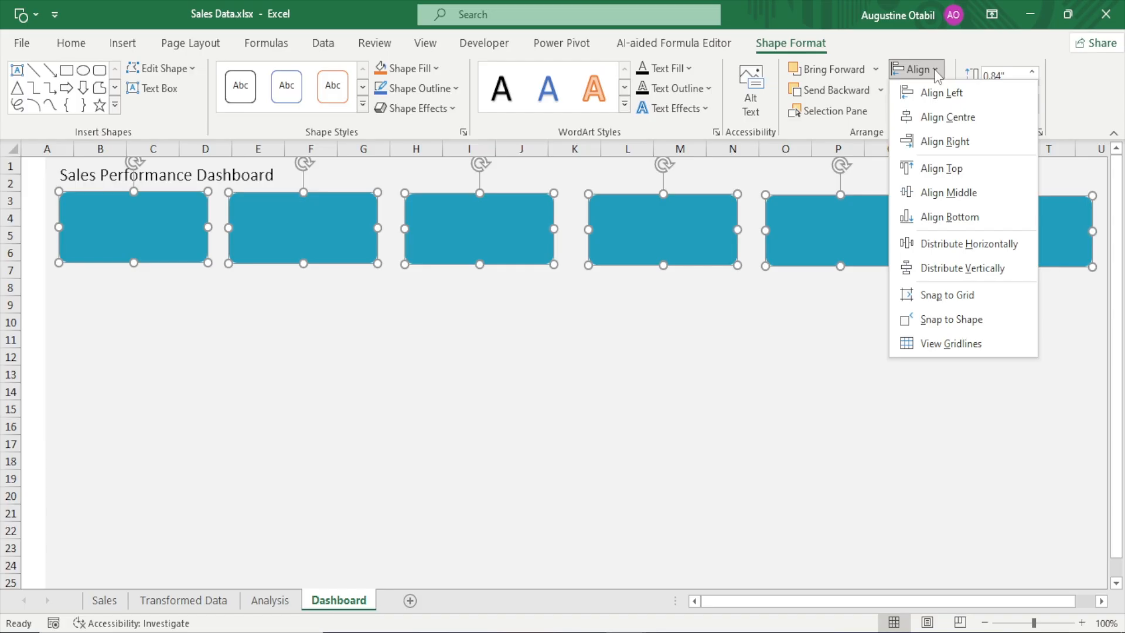
pyautogui.click(935, 71)
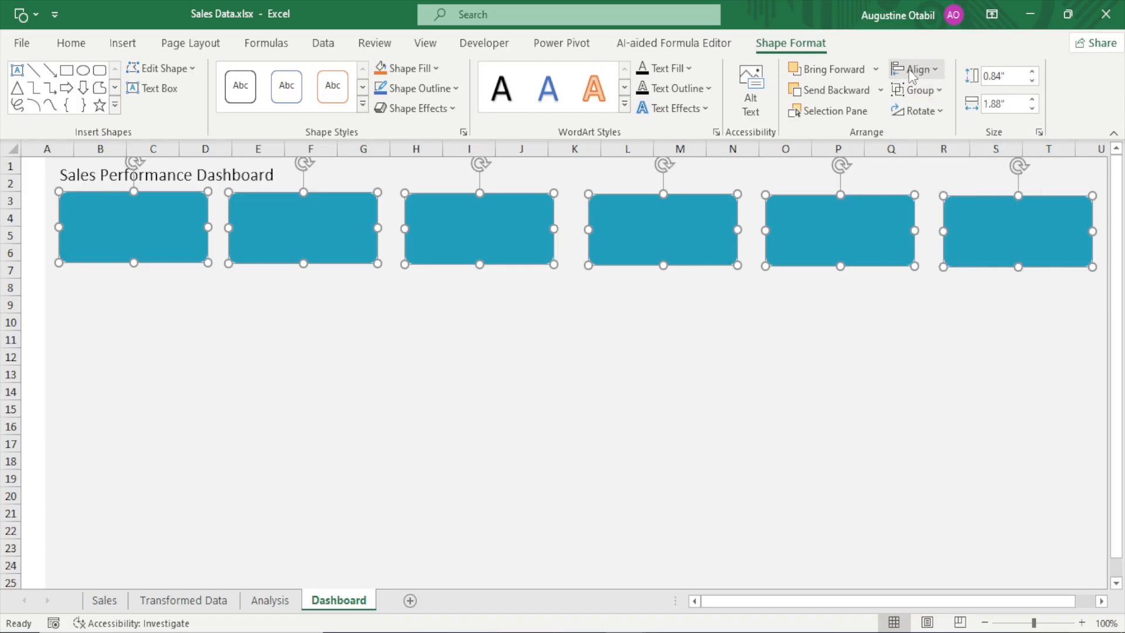
pyautogui.click(935, 71)
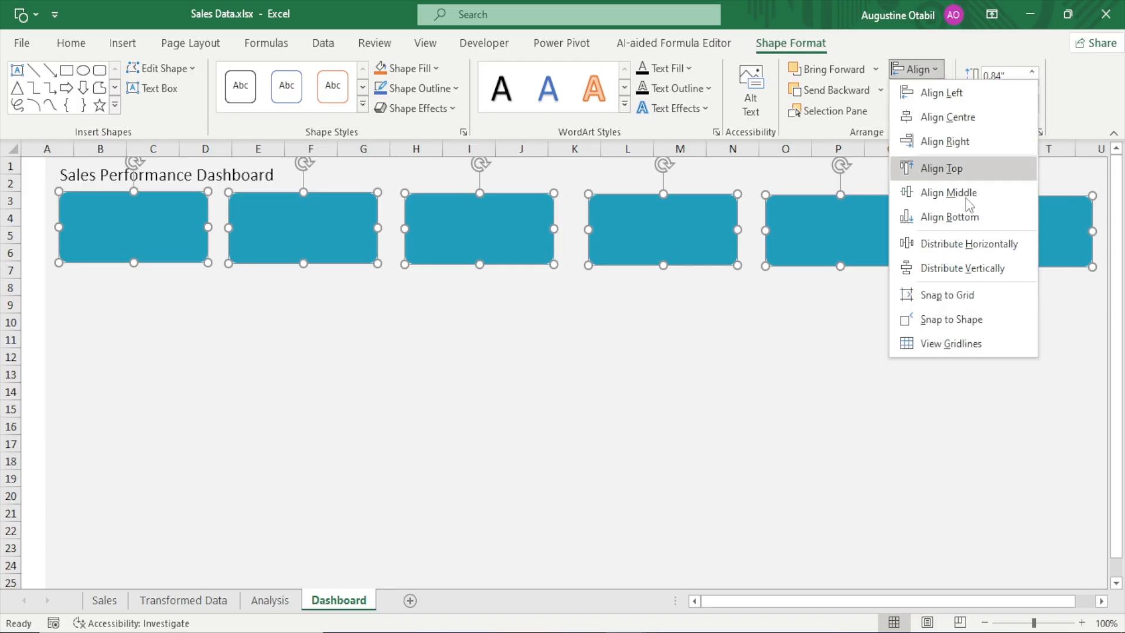
pyautogui.click(968, 243)
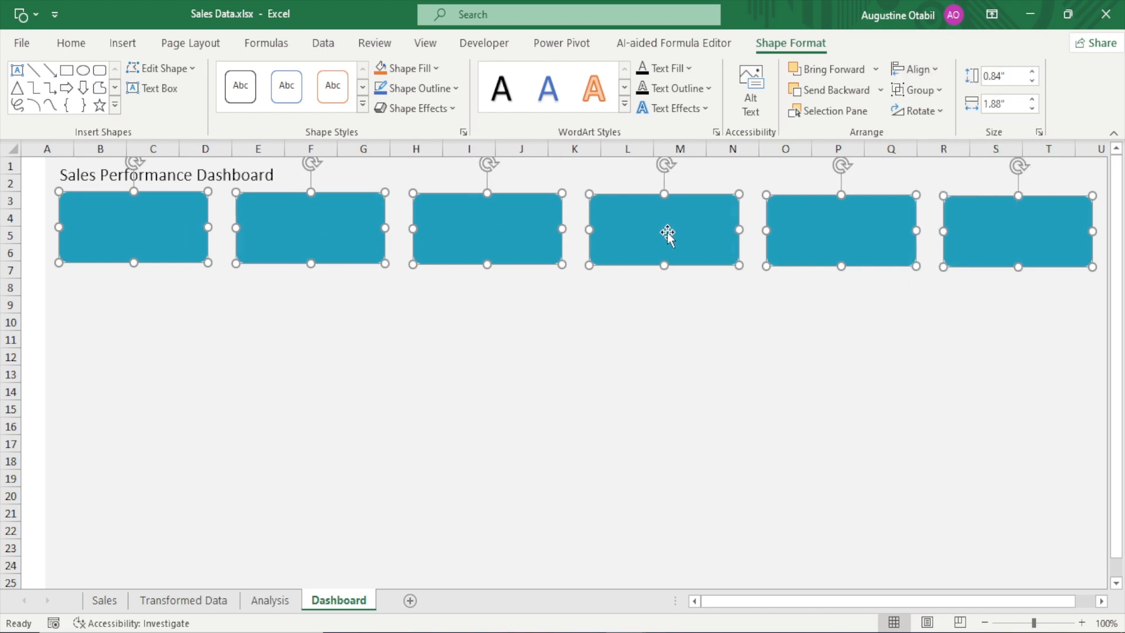
# Align the six selected teal cards along their bottom edges and deselect them
pyautogui.click(940, 65)
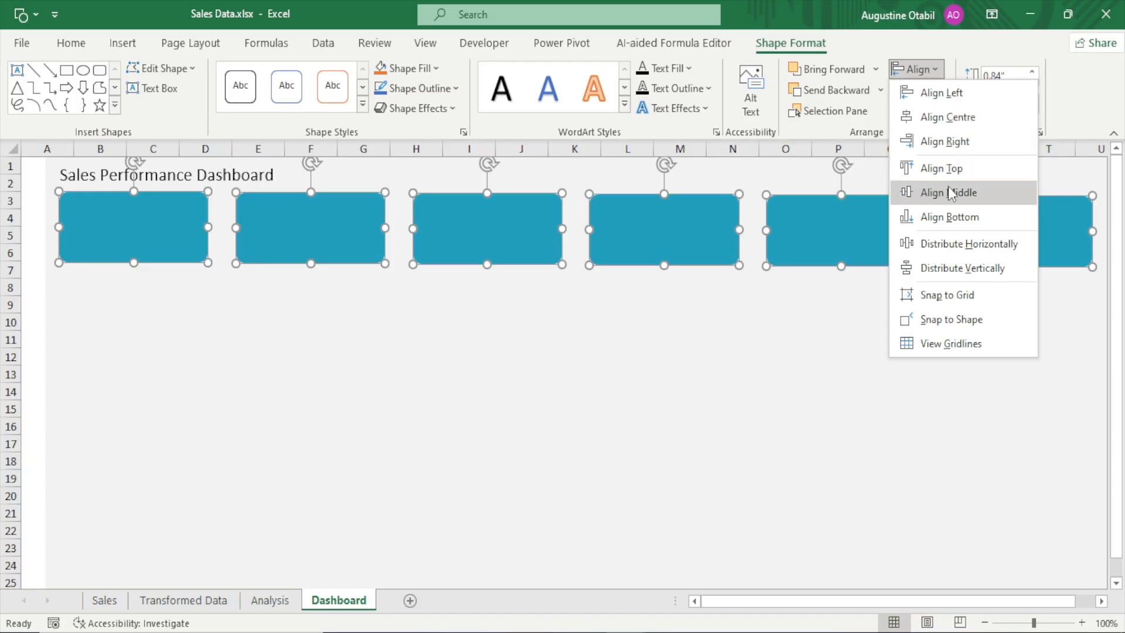
pyautogui.click(956, 218)
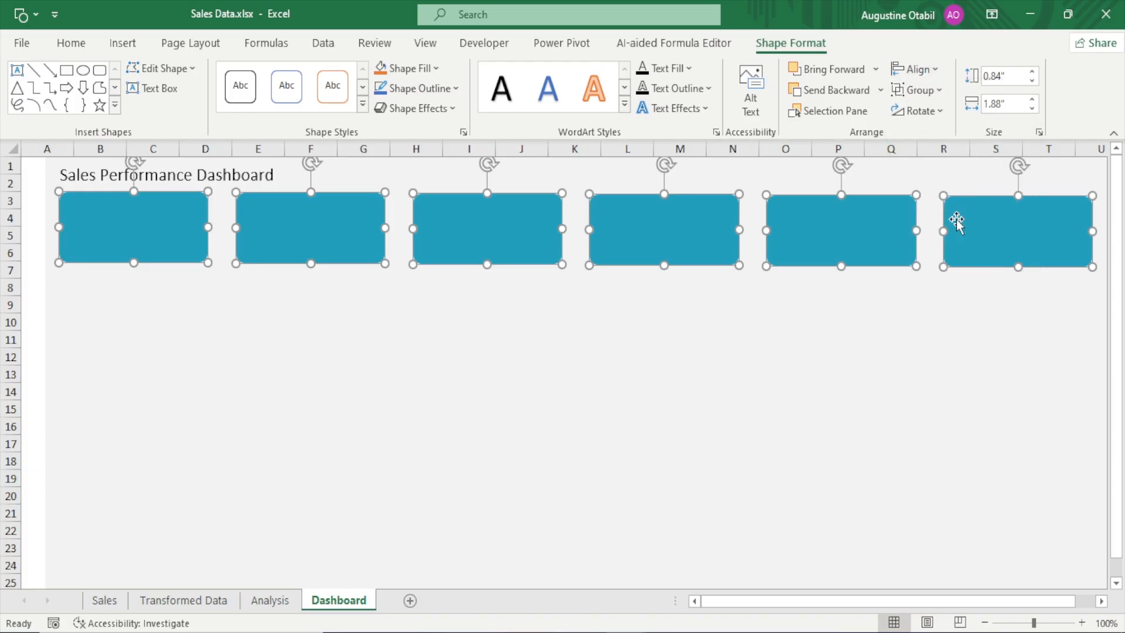
pyautogui.click(509, 371)
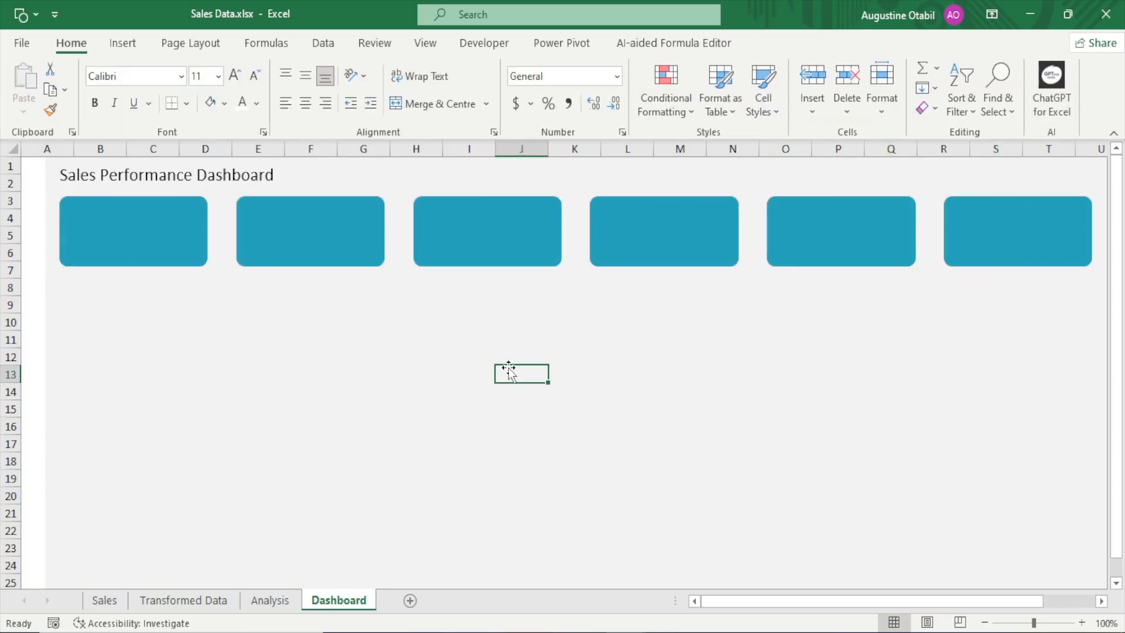
pyautogui.click(577, 372)
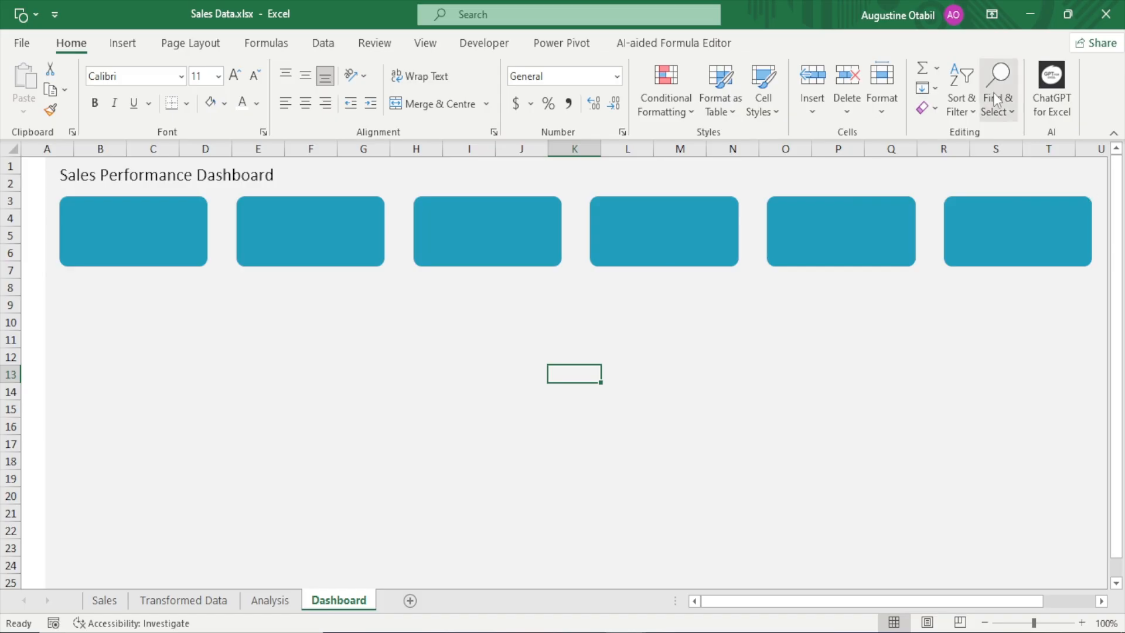
# Set the ribbon to auto-hide so the dashboard sheet fills the window
pyautogui.click(992, 14)
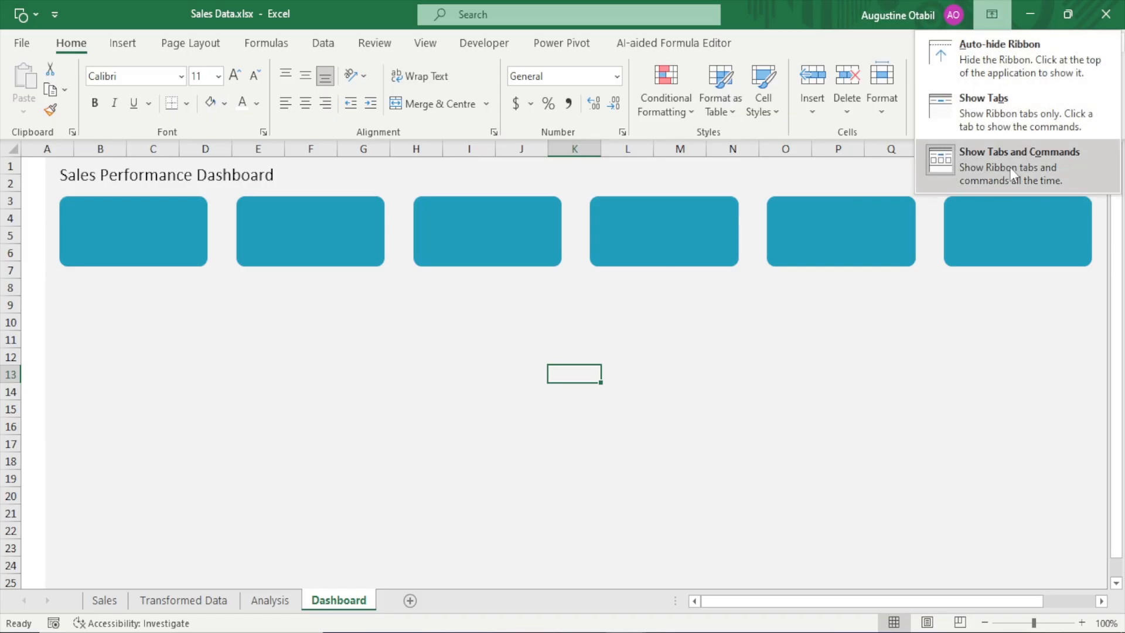
pyautogui.click(1002, 56)
pyautogui.click(323, 352)
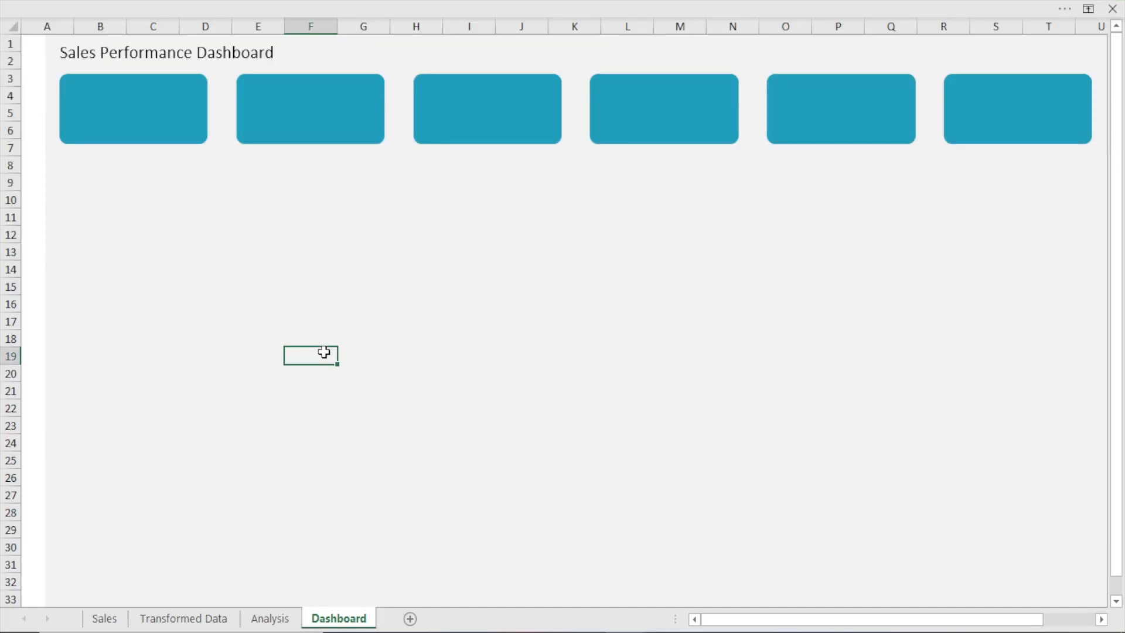
# Shift the Sales Performance Dashboard title slightly down and right above the cards, and deselect it
pyautogui.click(233, 53)
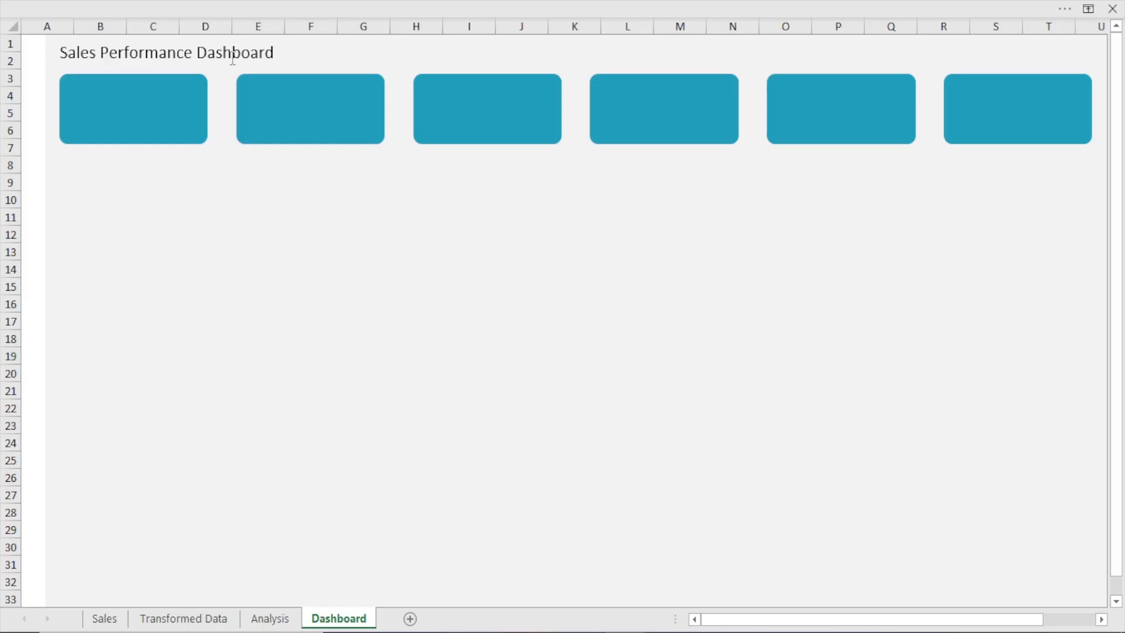
pyautogui.moveTo(217, 68); pyautogui.dragTo(218, 70)
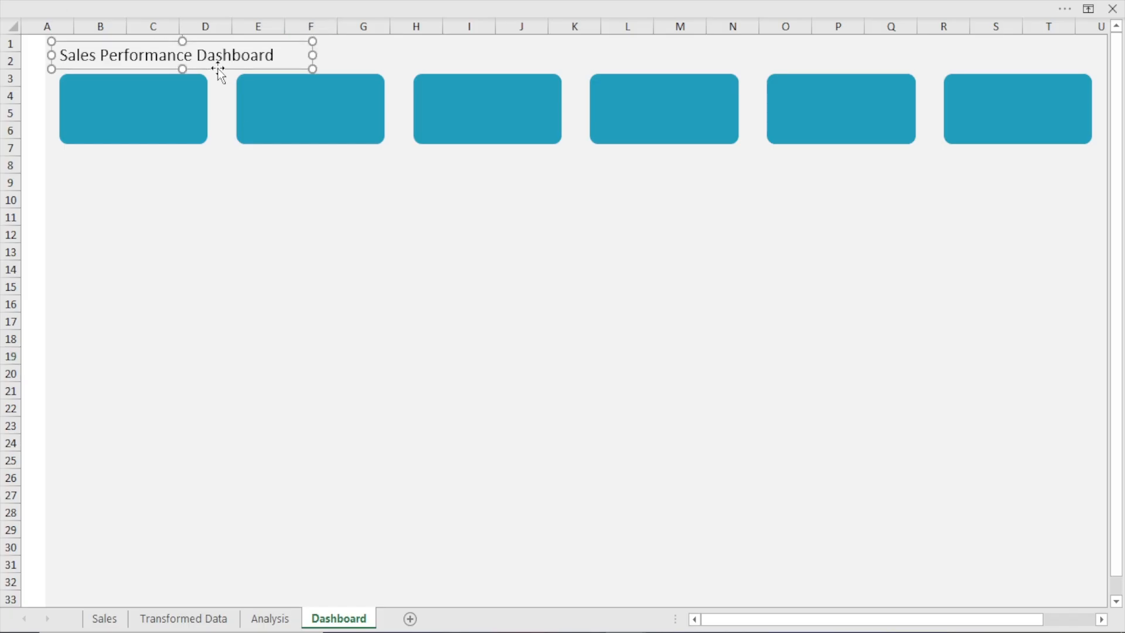
pyautogui.click(239, 191)
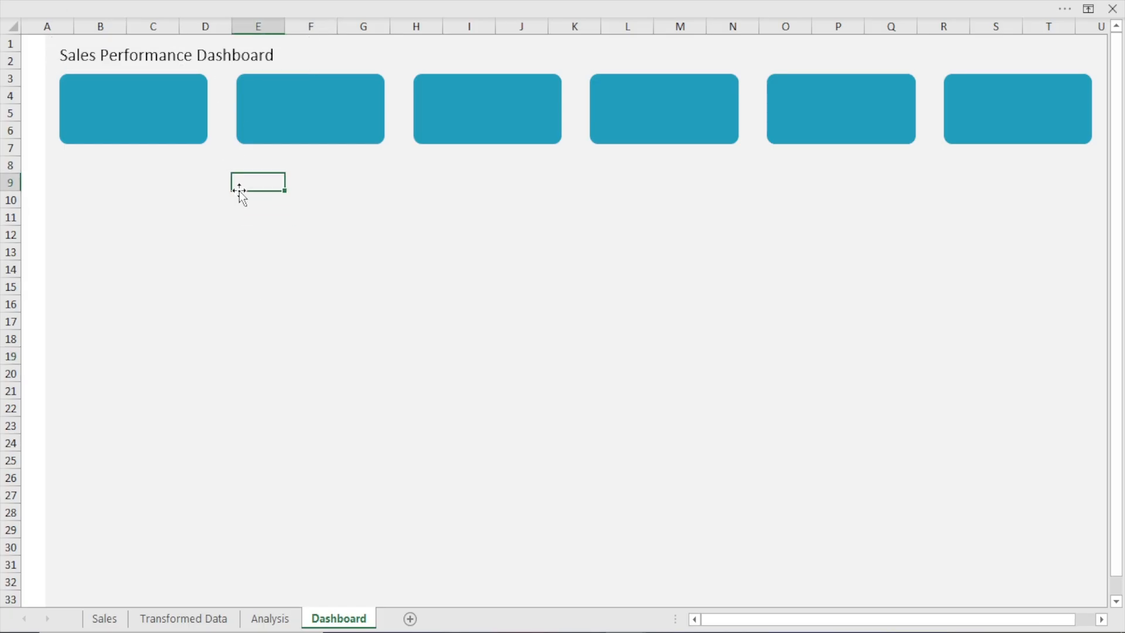
pyautogui.click(91, 57)
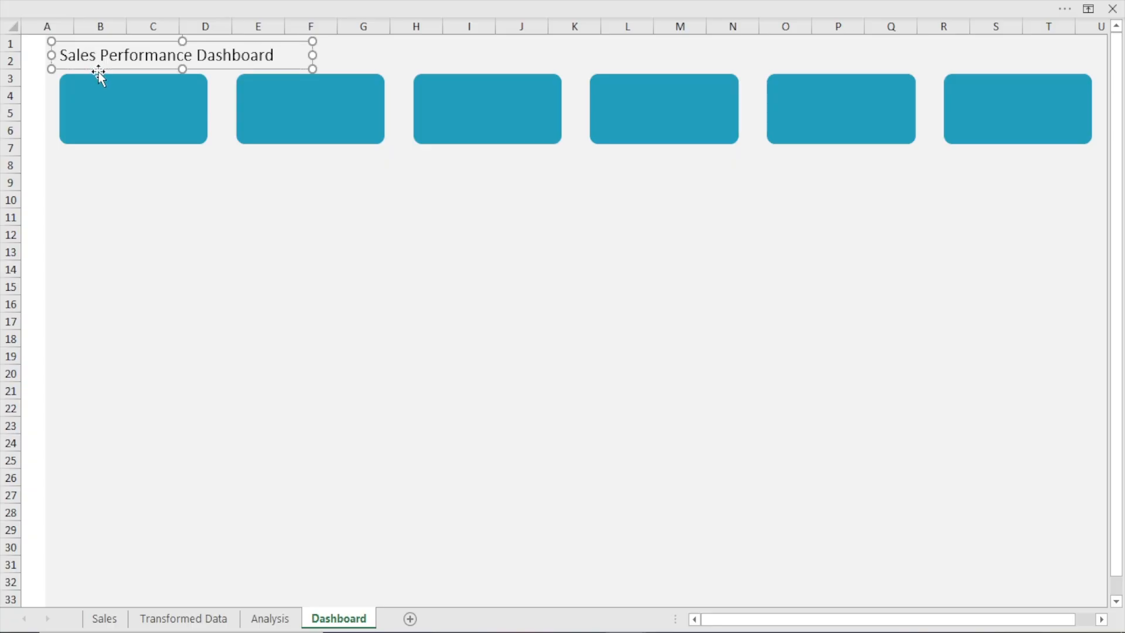
pyautogui.click(152, 253)
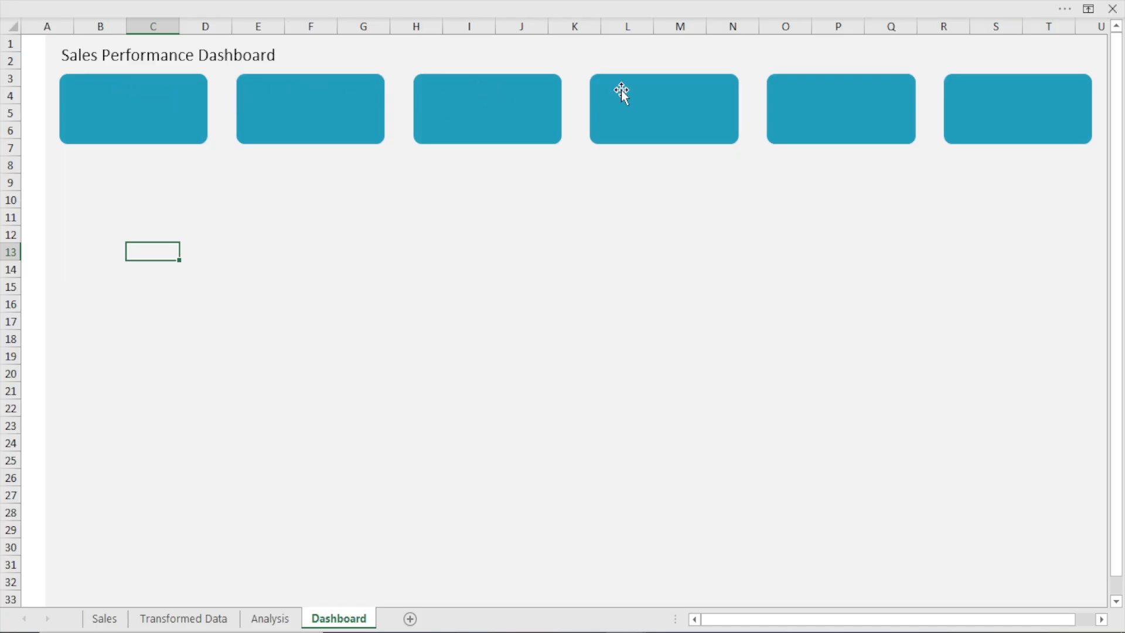
# Copy the title text box into the empty area below the cards and replace its text with "Total Sales"
pyautogui.click(235, 55)
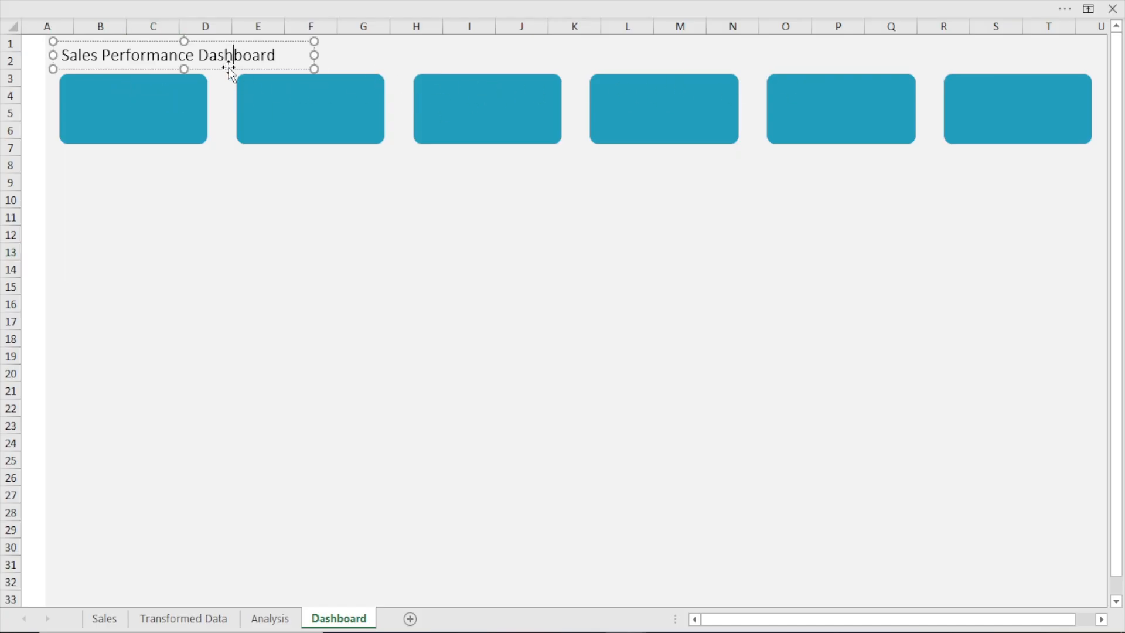
pyautogui.click(228, 68)
pyautogui.moveTo(218, 71); pyautogui.dragTo(341, 327)
pyautogui.click(417, 311)
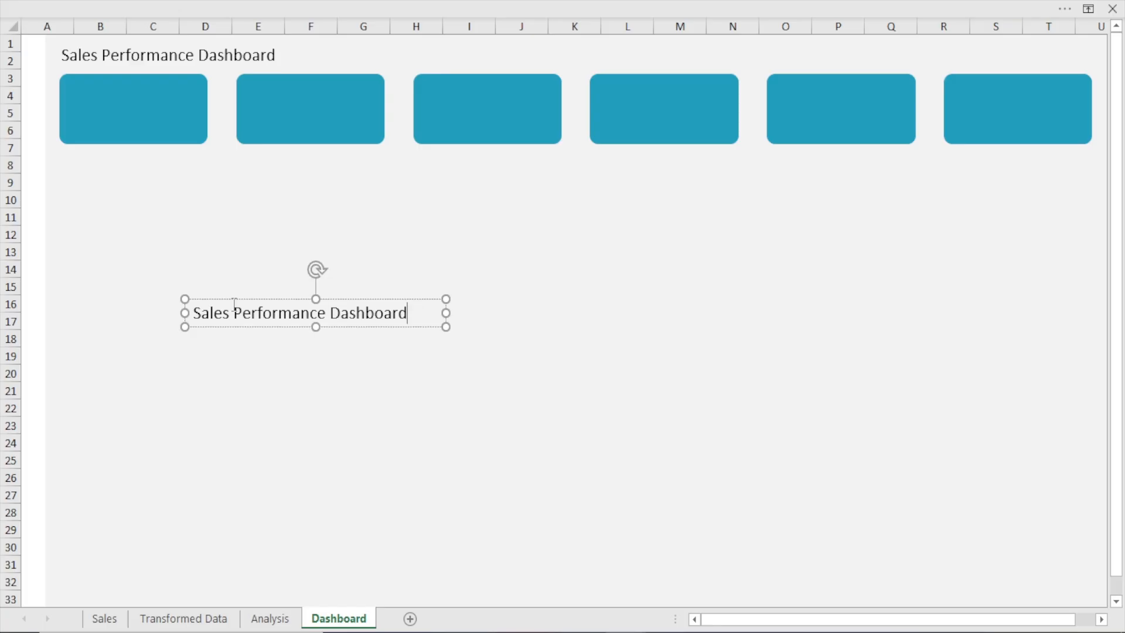
pyautogui.hotkey('ctrl', 'a')
pyautogui.write('Total')
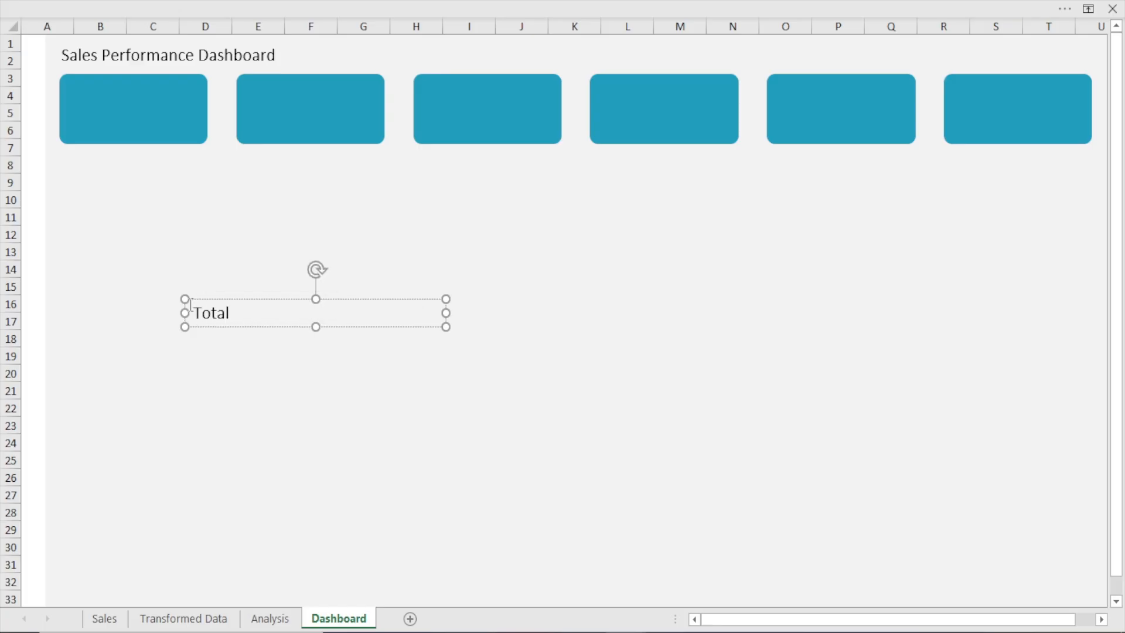
pyautogui.press('BackSpace')
pyautogui.press('BackSpace')
pyautogui.write('Sales')
# Narrow the Total Sales text box and place it in the upper part of the first card
pyautogui.moveTo(446, 312); pyautogui.dragTo(400, 310)
pyautogui.moveTo(294, 320); pyautogui.dragTo(157, 104)
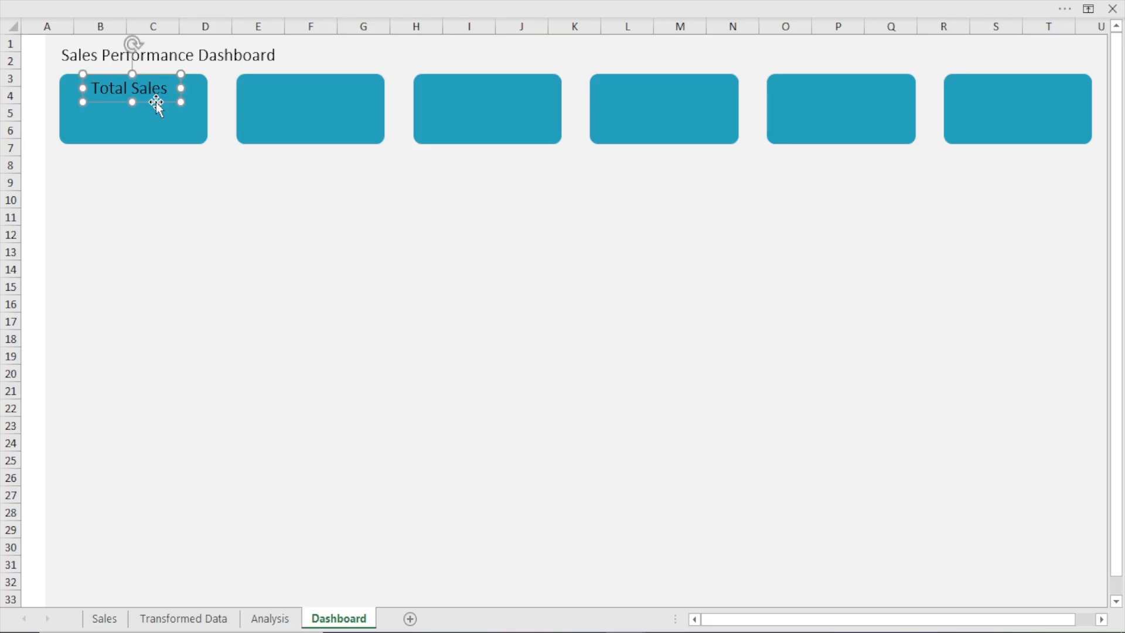
# Change the Total Sales label's font colour to the lightest off-white shade of the theme's white
pyautogui.click(212, 3)
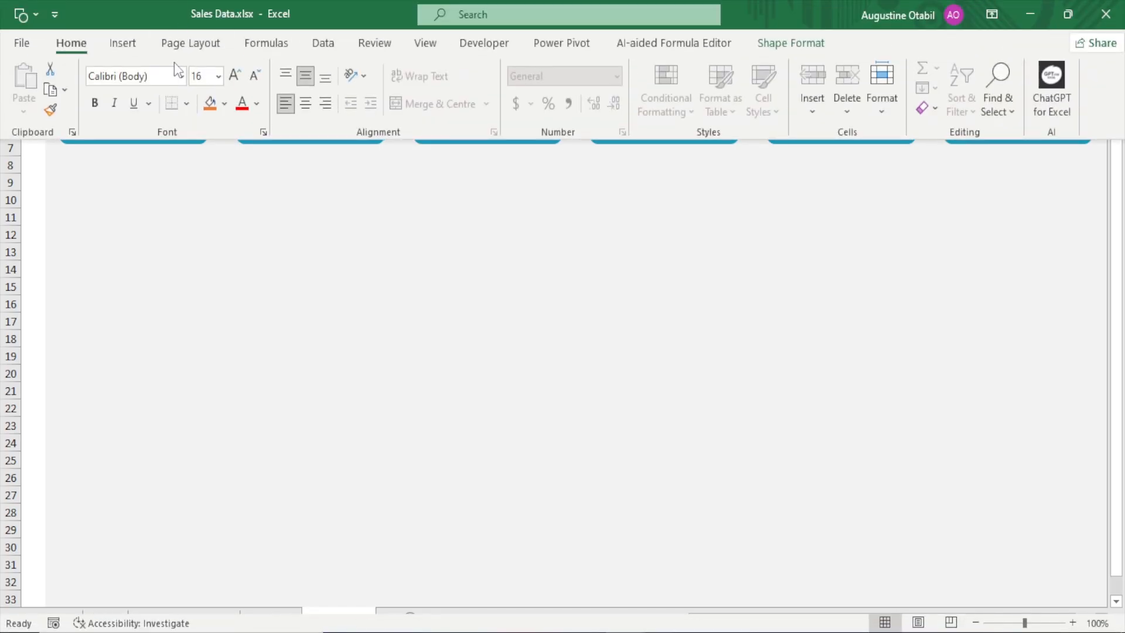
pyautogui.click(256, 104)
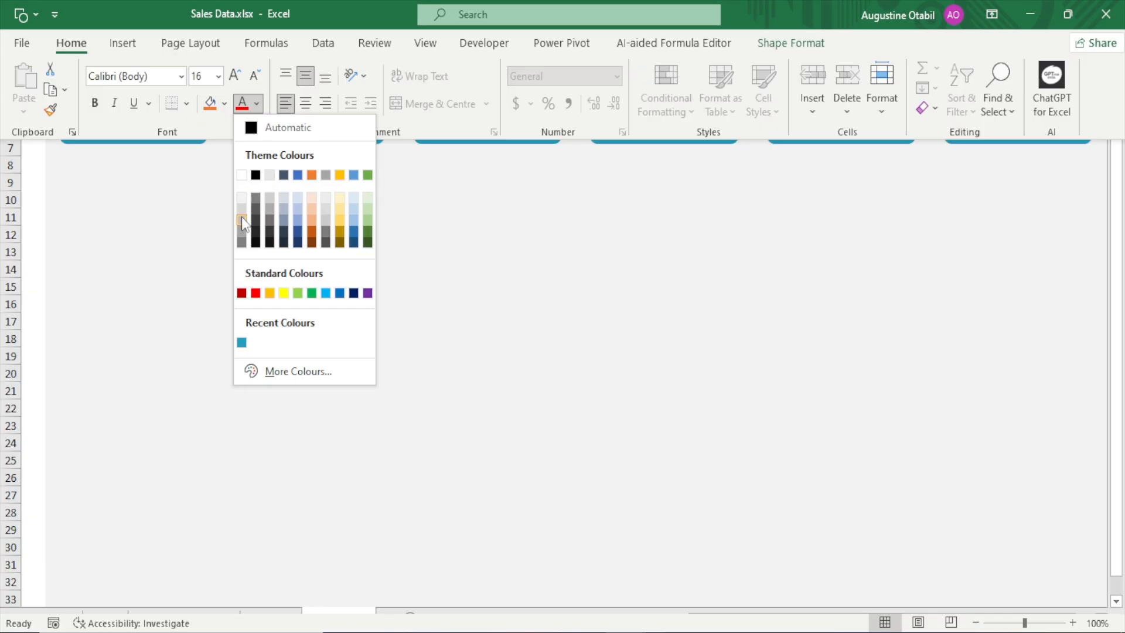
pyautogui.click(243, 198)
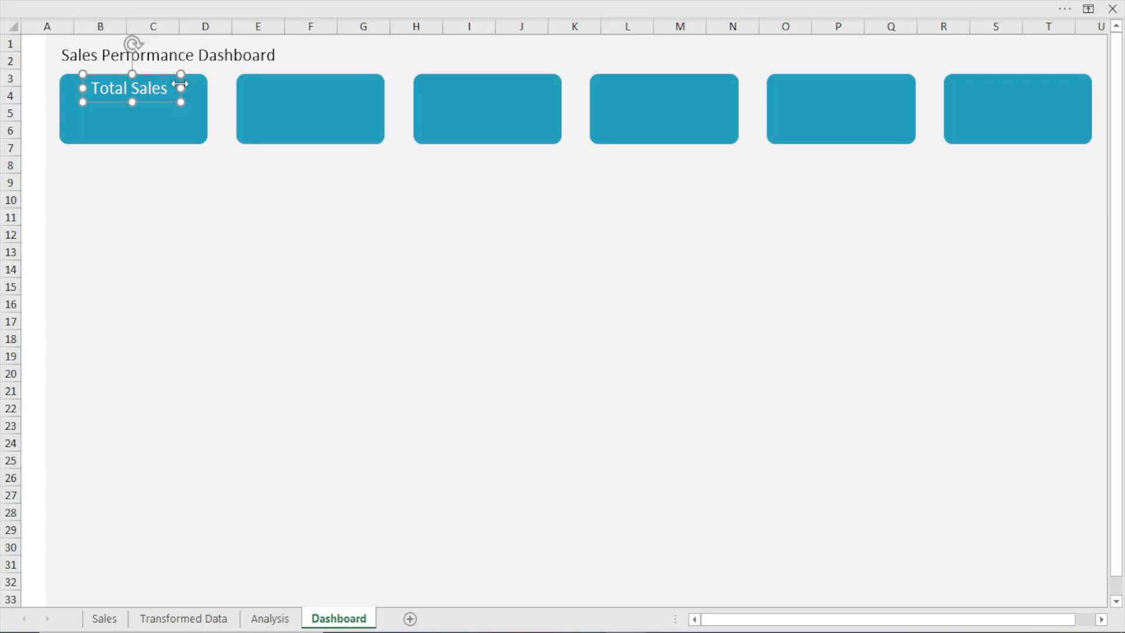
# Reduce the Total Sales label's font size by one step and nudge the label slightly right on its card
pyautogui.click(225, 1)
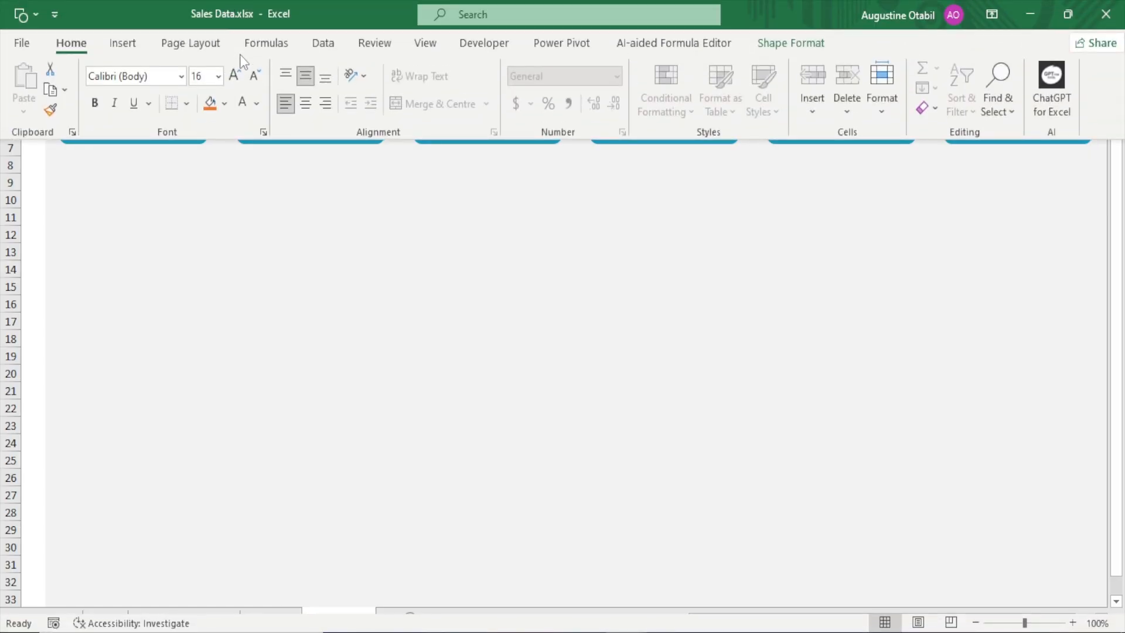
pyautogui.click(258, 82)
pyautogui.click(242, 218)
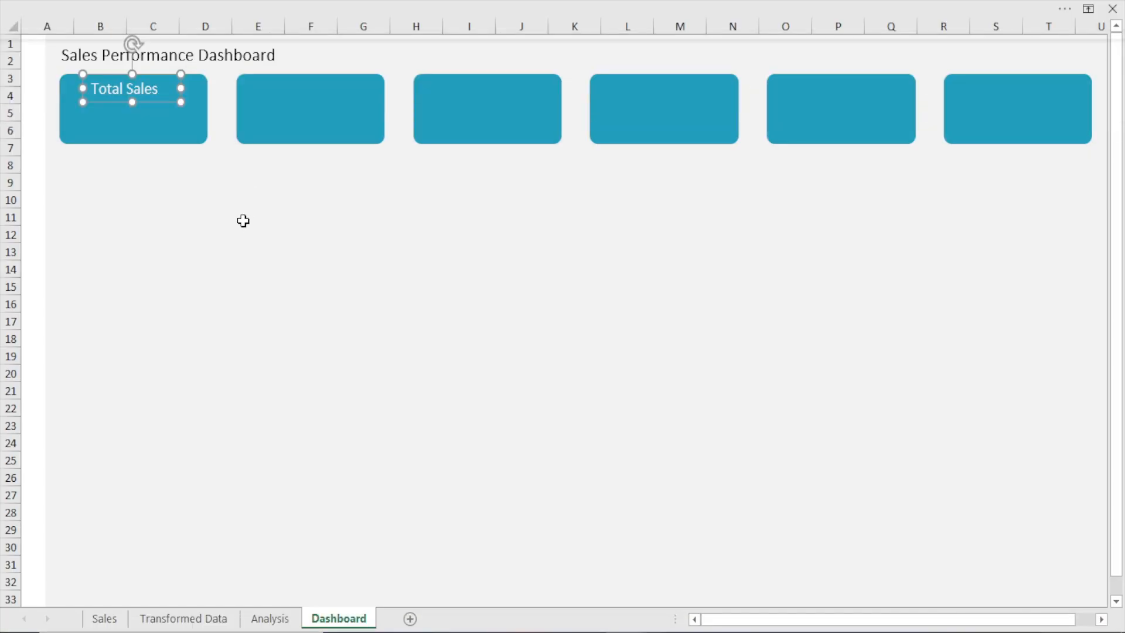
pyautogui.press('Right')
pyautogui.press('Right')
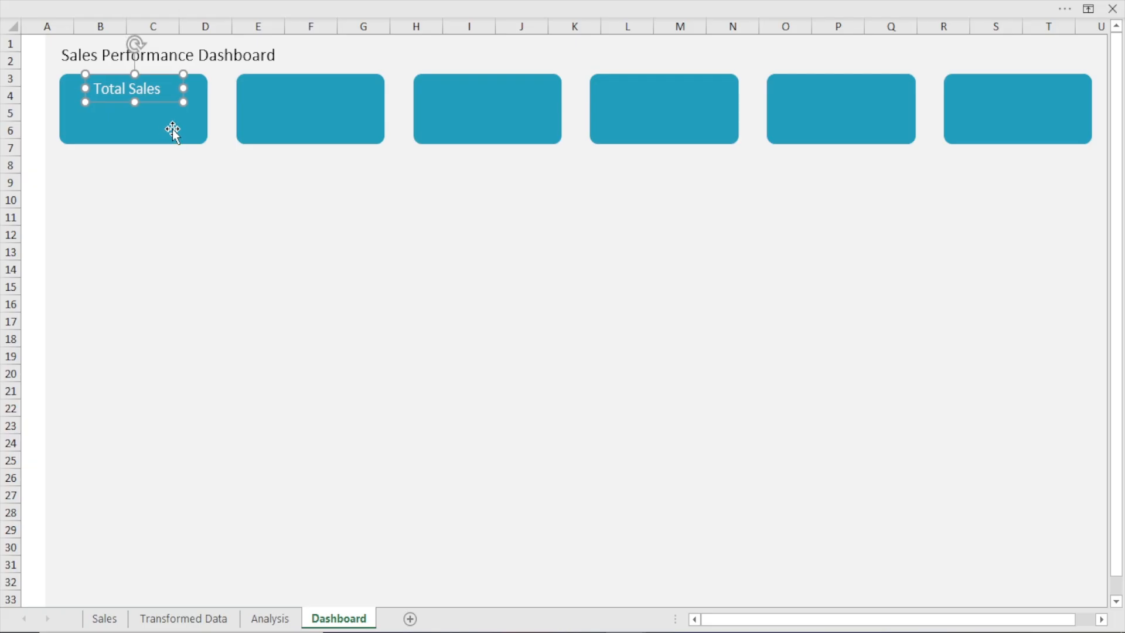
# Duplicate the Total Sales label onto each of the other five cards at a regular spacing
pyautogui.hotkey('ctrl', 'd')
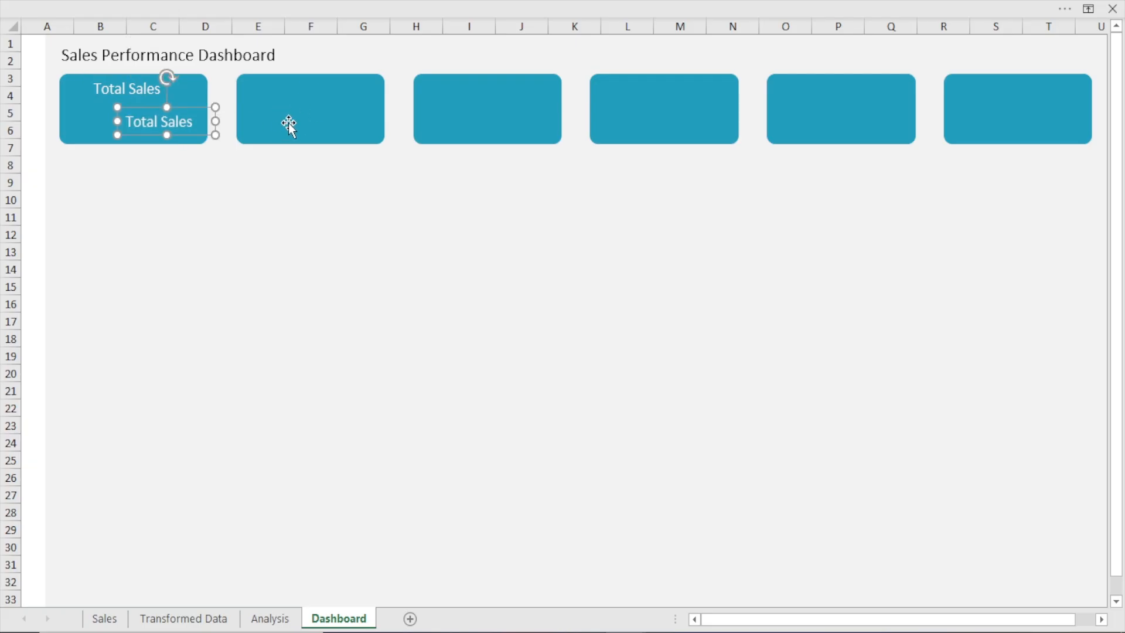
pyautogui.moveTo(180, 133); pyautogui.dragTo(331, 100)
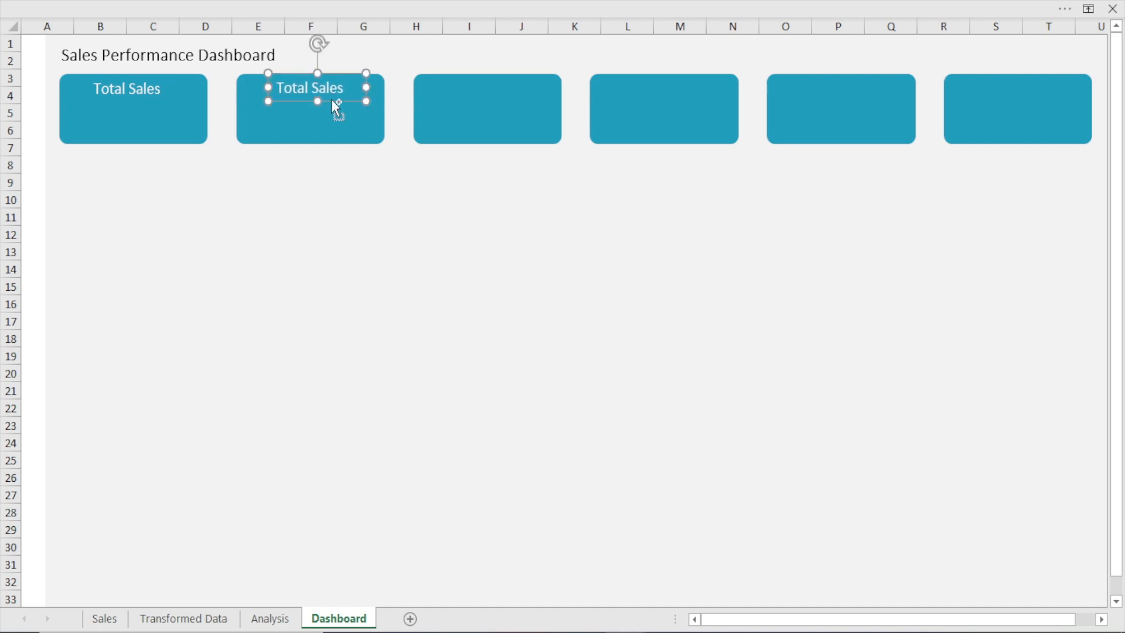
pyautogui.hotkey('ctrl', 'd')
pyautogui.hotkey('ctrl', 'd')
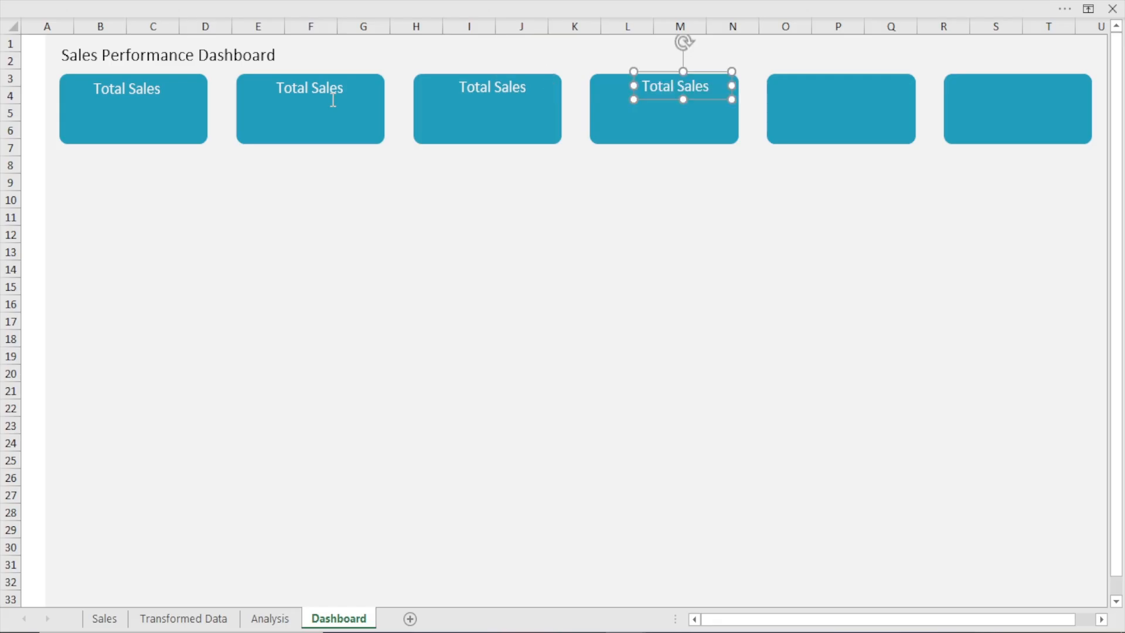
pyautogui.hotkey('ctrl', 'd')
pyautogui.hotkey('ctrl', 'd')
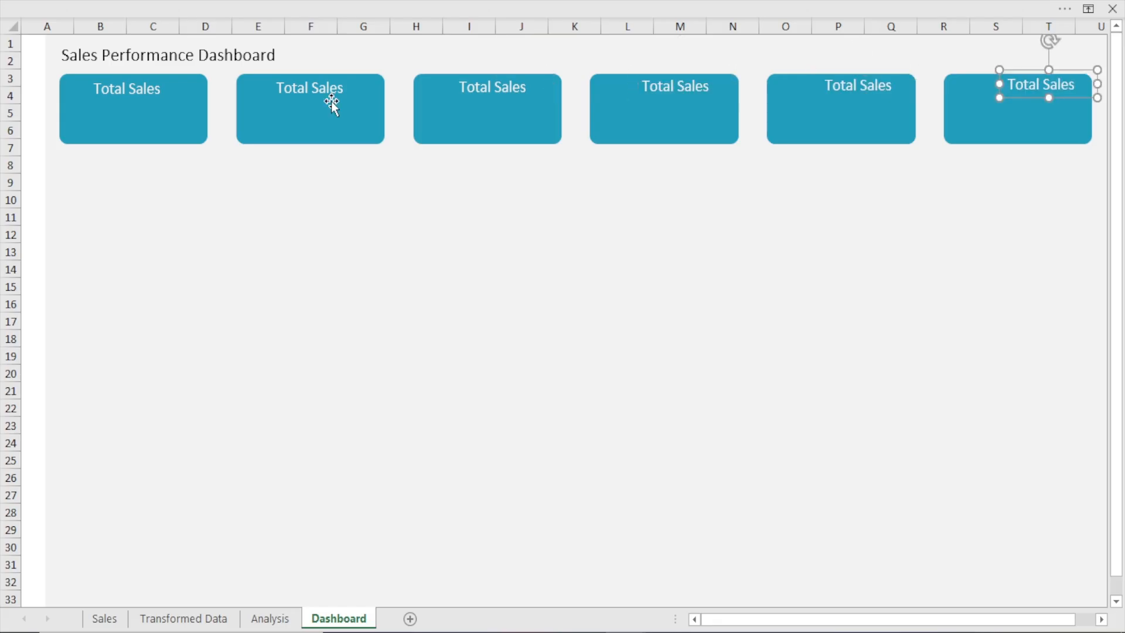
# Change the second card's label text to "Total Quantity"
pyautogui.click(350, 93)
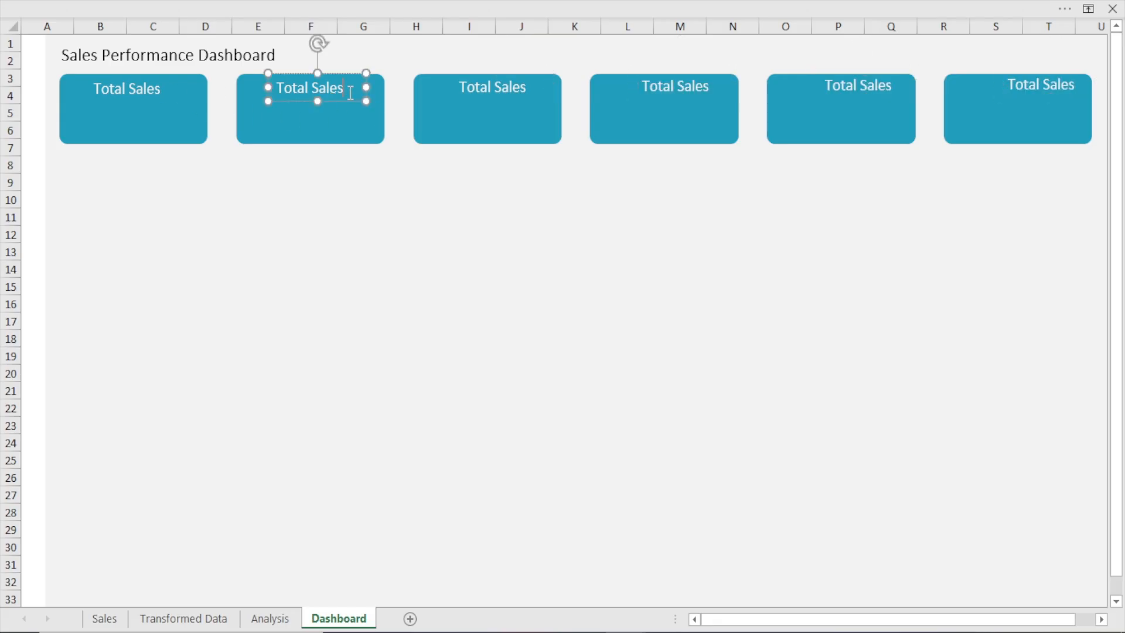
pyautogui.press('BackSpace')
pyautogui.press('BackSpace')
pyautogui.press('BackSpace')
pyautogui.write('quan')
pyautogui.press('BackSpace')
pyautogui.press('BackSpace')
pyautogui.press('BackSpace')
pyautogui.press('BackSpace')
pyautogui.write('Quantity')
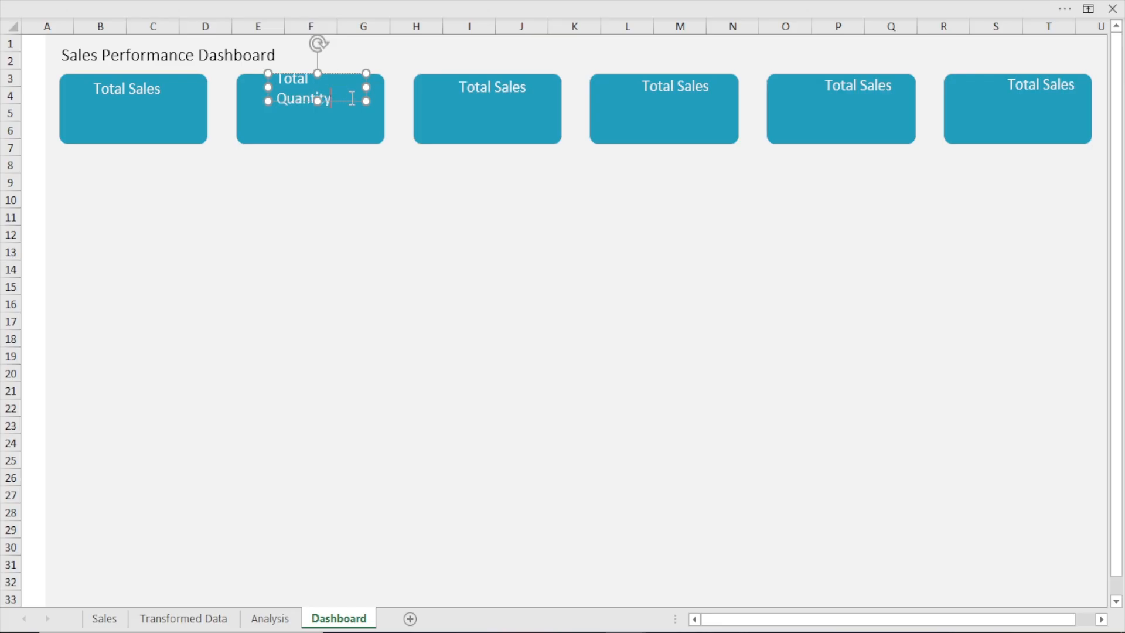
# Widen the Total Quantity text box to fit one line and nudge it left to centre it on the second card
pyautogui.moveTo(362, 86); pyautogui.dragTo(378, 85)
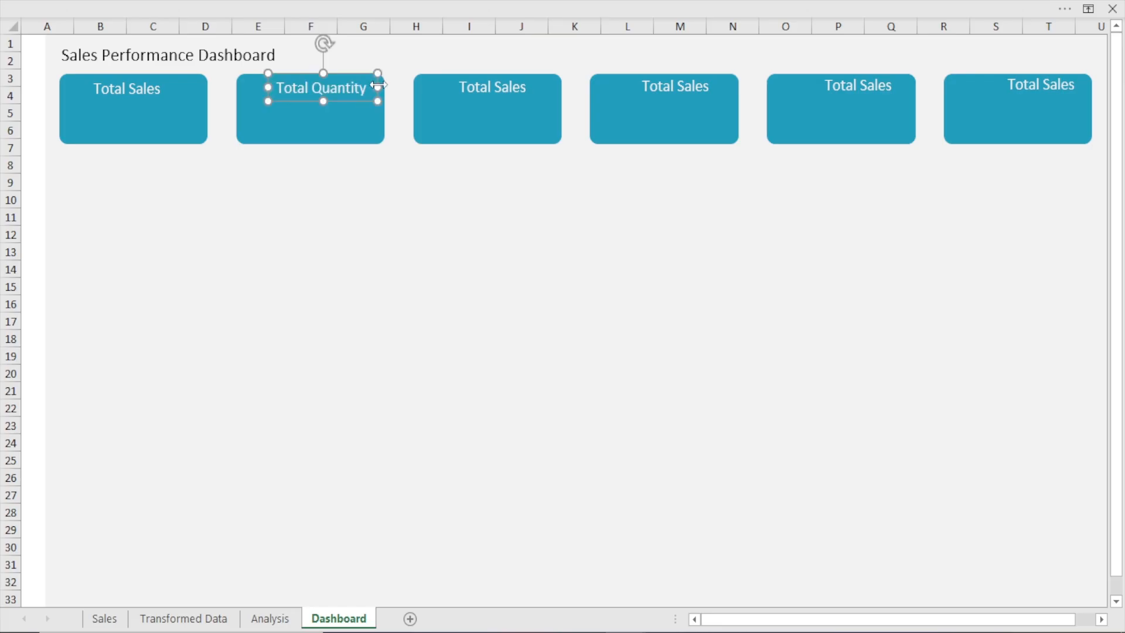
pyautogui.press('Left')
pyautogui.press('Left')
pyautogui.press('Left')
pyautogui.press('Left')
pyautogui.press('Left')
pyautogui.press('Left')
pyautogui.press('Left')
pyautogui.press('Left')
pyautogui.press('Left')
pyautogui.press('Left')
pyautogui.press('Left')
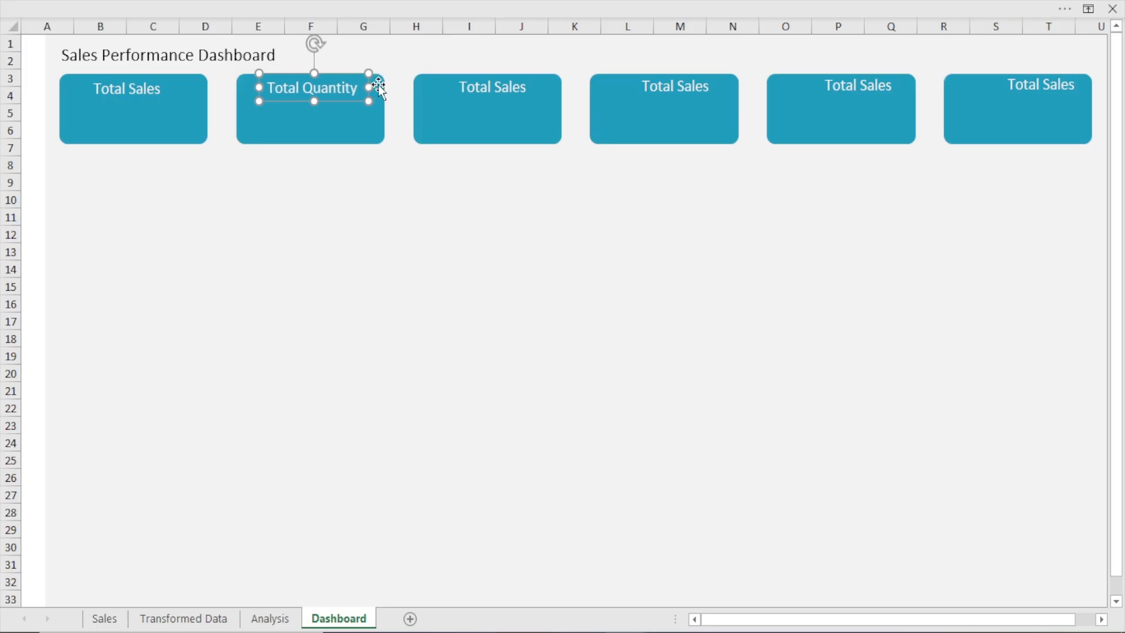
pyautogui.press('Left')
pyautogui.press('Left')
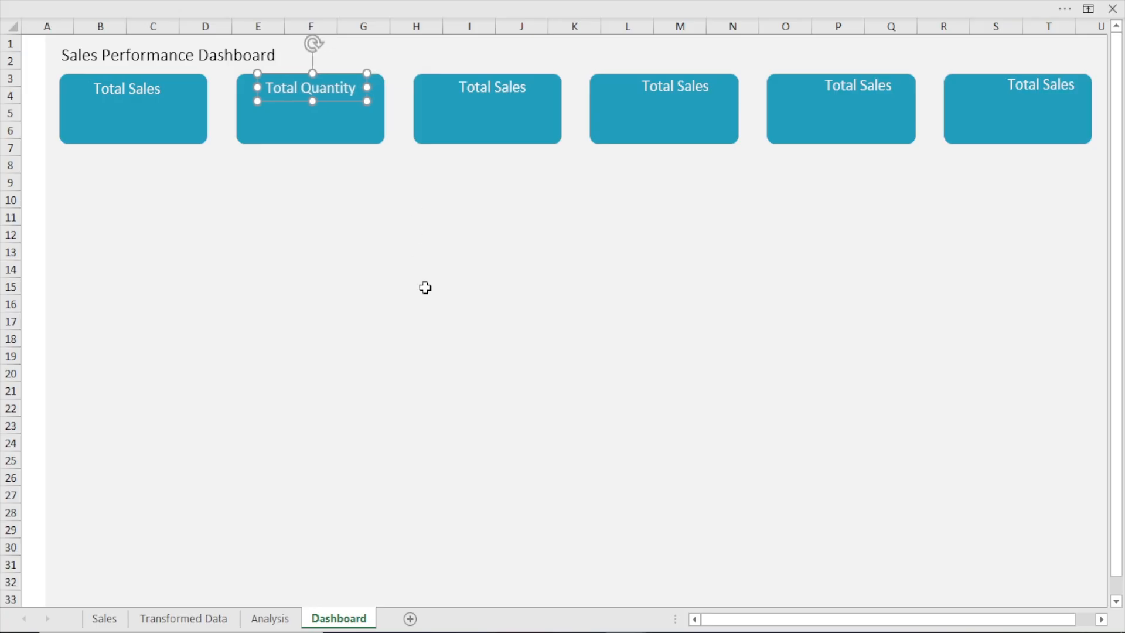
# Change the third card's label text to "Total Cost"
pyautogui.click(529, 88)
pyautogui.press('BackSpace')
pyautogui.press('BackSpace')
pyautogui.press('BackSpace')
pyautogui.press('BackSpace')
pyautogui.press('BackSpace')
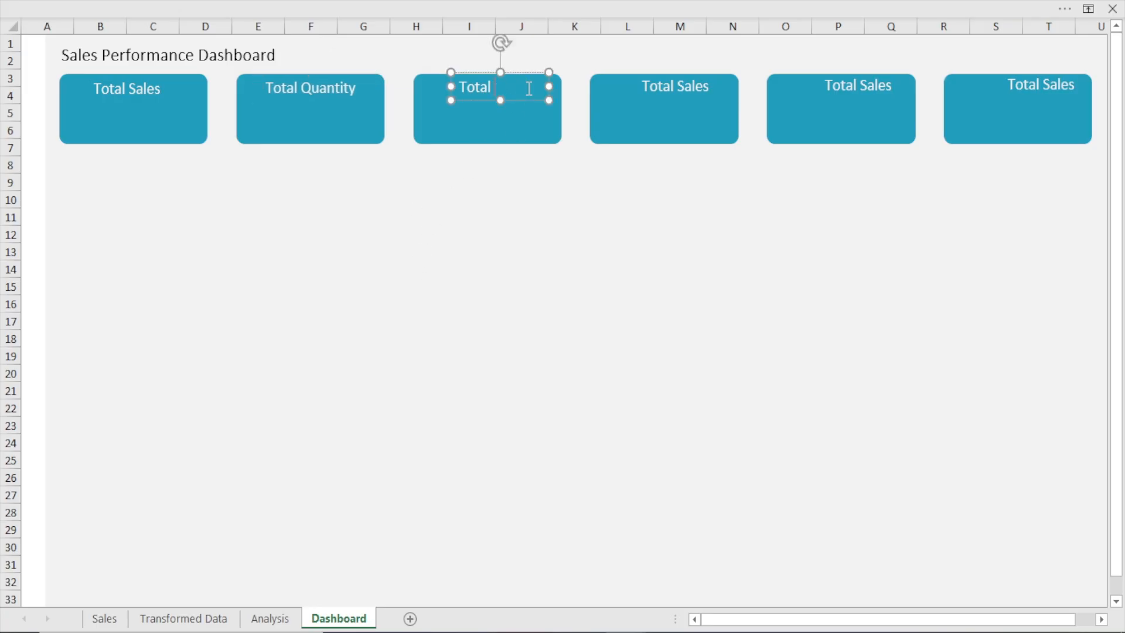
pyautogui.write('Cost')
pyautogui.click(545, 178)
# Nudge the Total Cost label left to centre it on the third card
pyautogui.click(496, 85)
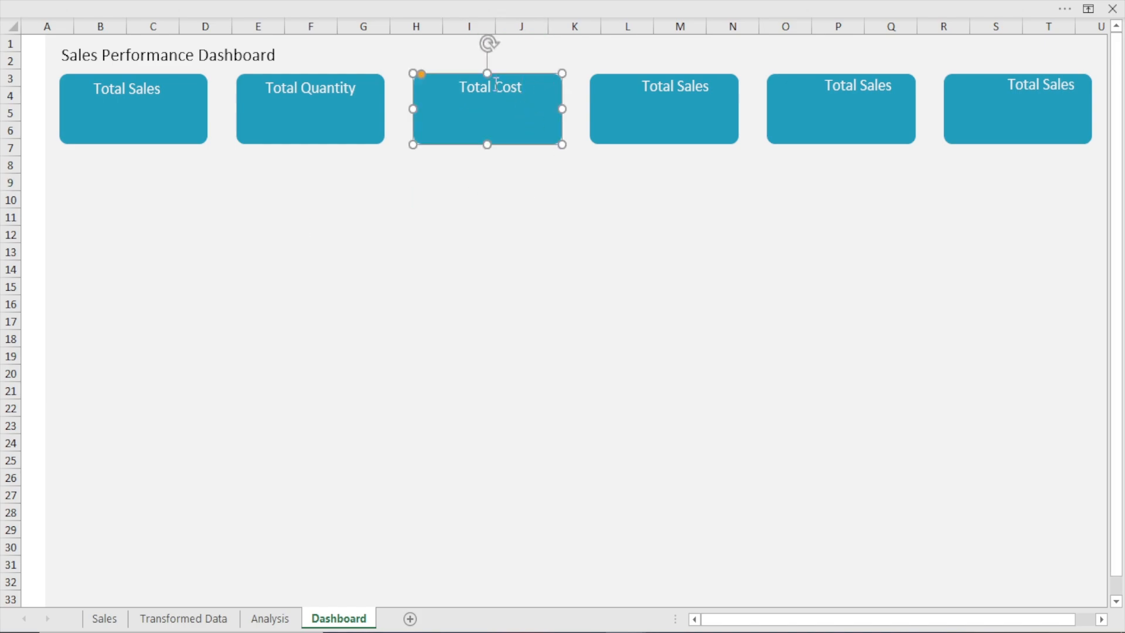
pyautogui.click(497, 85)
pyautogui.press('Left')
pyautogui.press('Left')
pyautogui.press('Left')
pyautogui.press('Left')
pyautogui.press('Left')
pyautogui.press('Left')
pyautogui.press('Left')
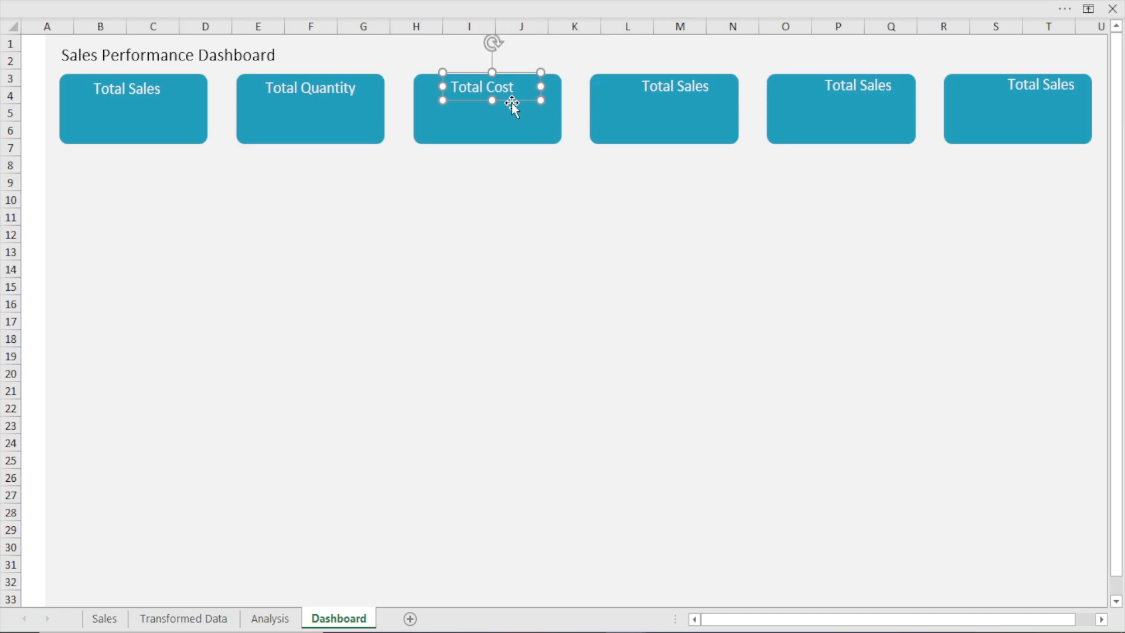
pyautogui.press('Left')
pyautogui.press('Left')
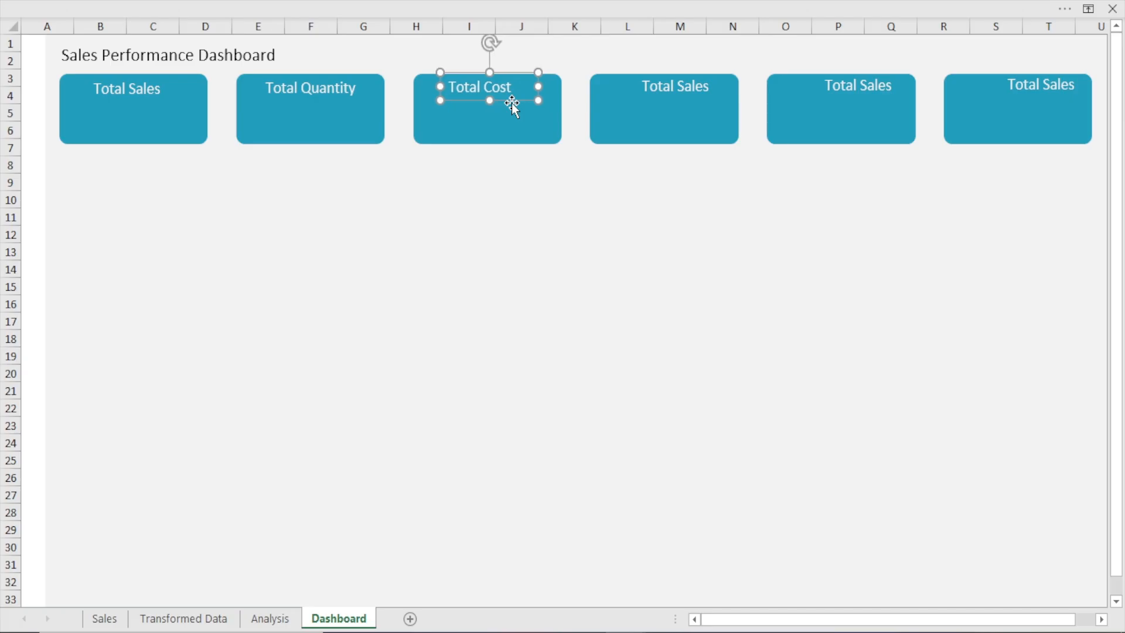
pyautogui.press('Right')
pyautogui.press('Right')
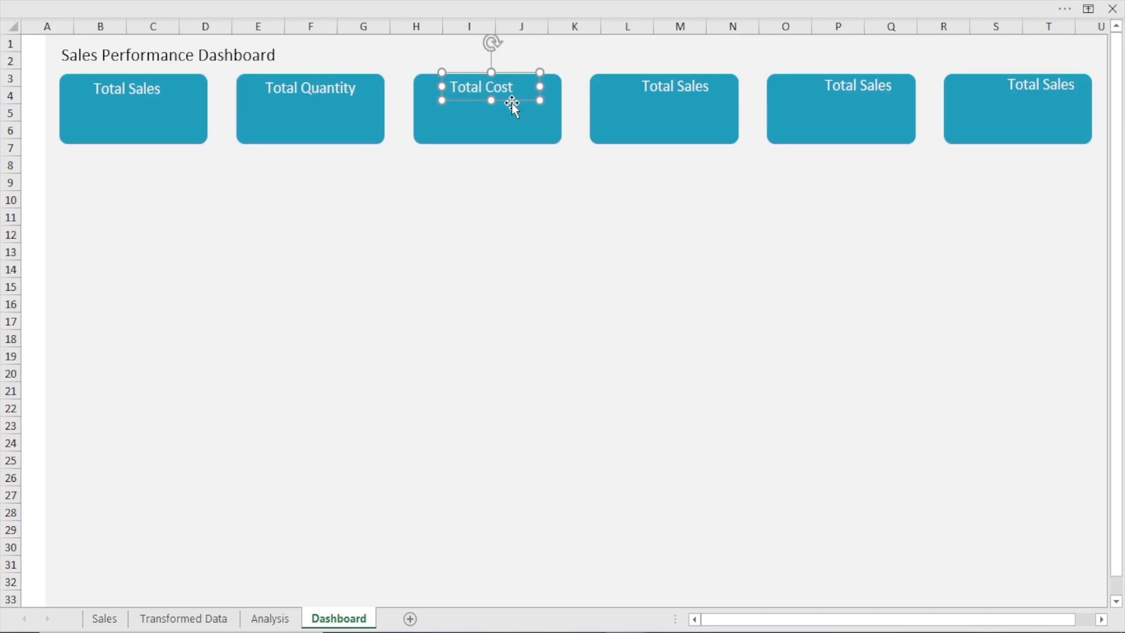
# Nudge the Total Cost label slightly right and the fourth card's label left to centre each on its card
pyautogui.press('Right')
pyautogui.press('Right')
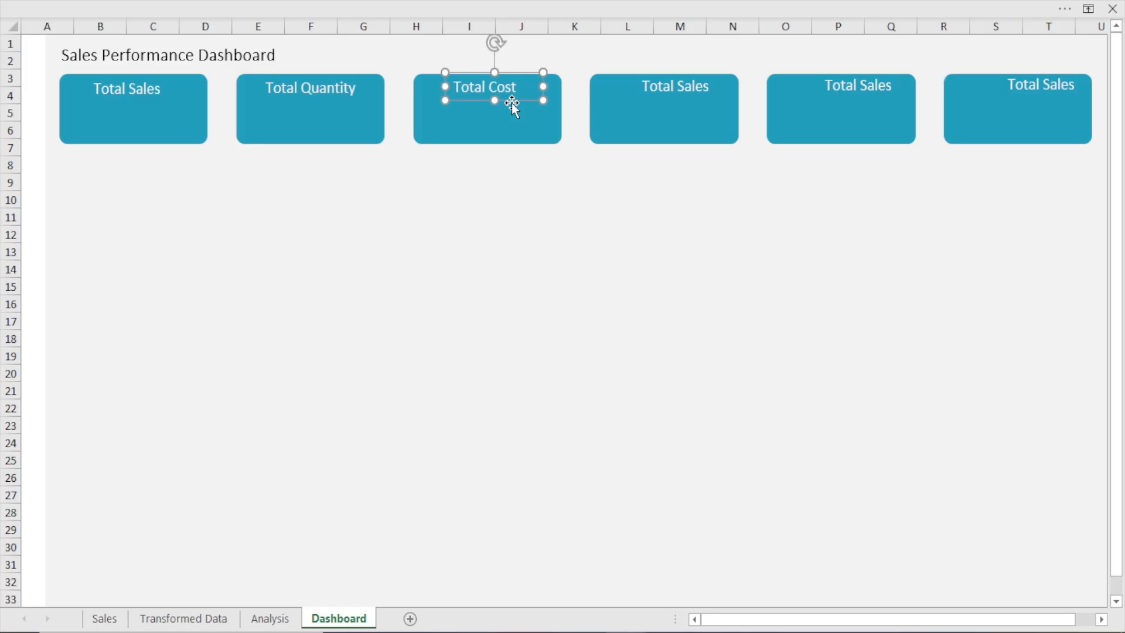
pyautogui.click(660, 103)
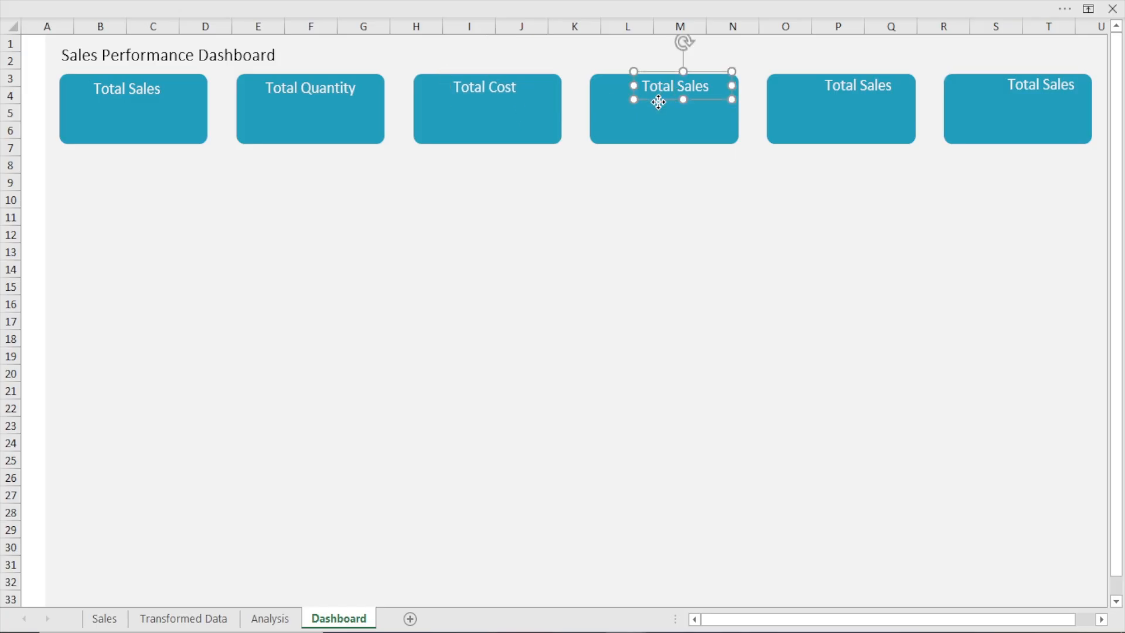
pyautogui.press('Left')
pyautogui.press('Left')
pyautogui.press('Left')
pyautogui.press('Left')
pyautogui.press('Left')
pyautogui.press('Left')
pyautogui.press('Left')
pyautogui.press('Left')
pyautogui.press('Left')
pyautogui.press('Left')
pyautogui.press('Left')
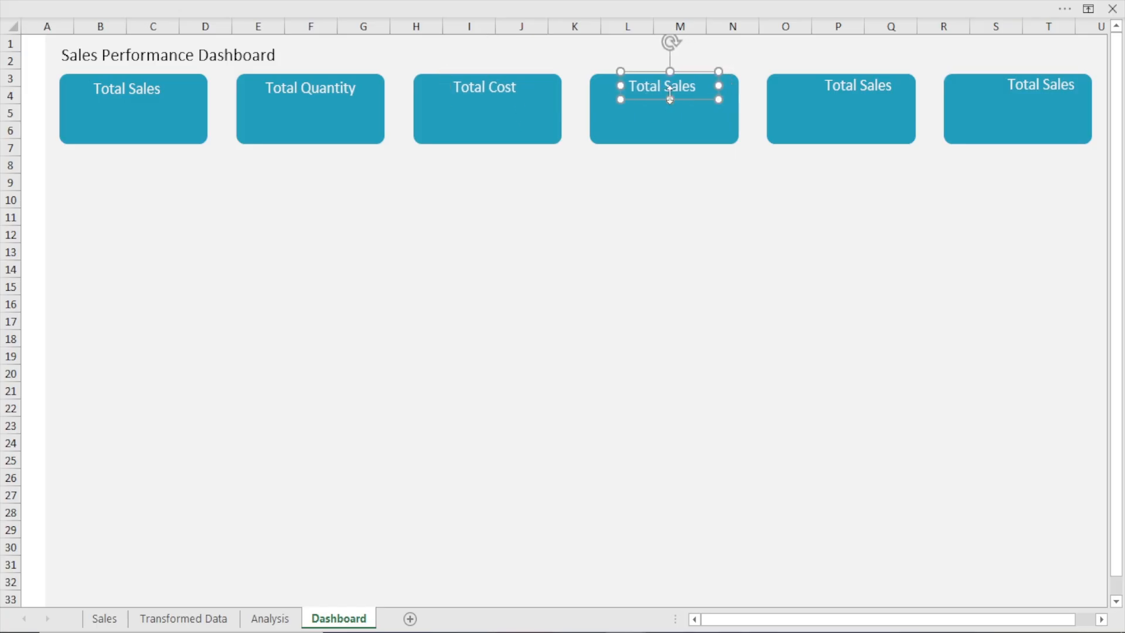
# Change the fourth card's label text to "Total Profit"
pyautogui.press('BackSpace')
pyautogui.press('BackSpace')
pyautogui.press('BackSpace')
pyautogui.press('BackSpace')
pyautogui.press('BackSpace')
pyautogui.write('Pro')
# Nudge the fifth card's label left and widen its text box on both sides to nearly the card's full width
pyautogui.click(866, 86)
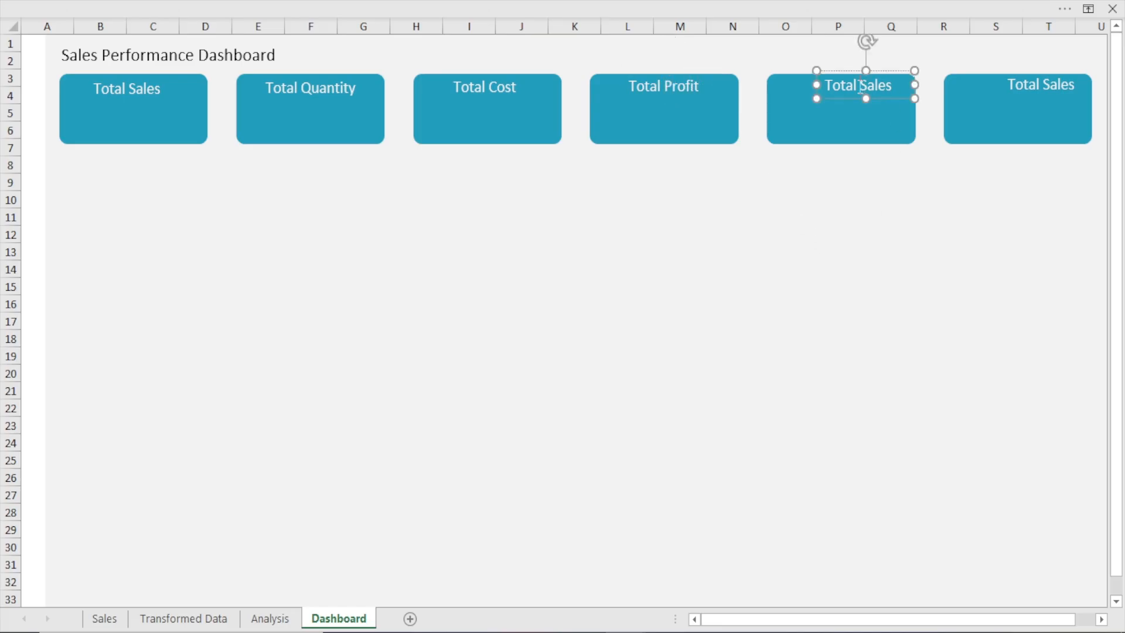
pyautogui.press('Left')
pyautogui.press('Left')
pyautogui.press('Left')
pyautogui.press('Left')
pyautogui.tripleClick(902, 88)
pyautogui.moveTo(902, 88); pyautogui.dragTo(913, 86)
pyautogui.moveTo(797, 86); pyautogui.dragTo(768, 85)
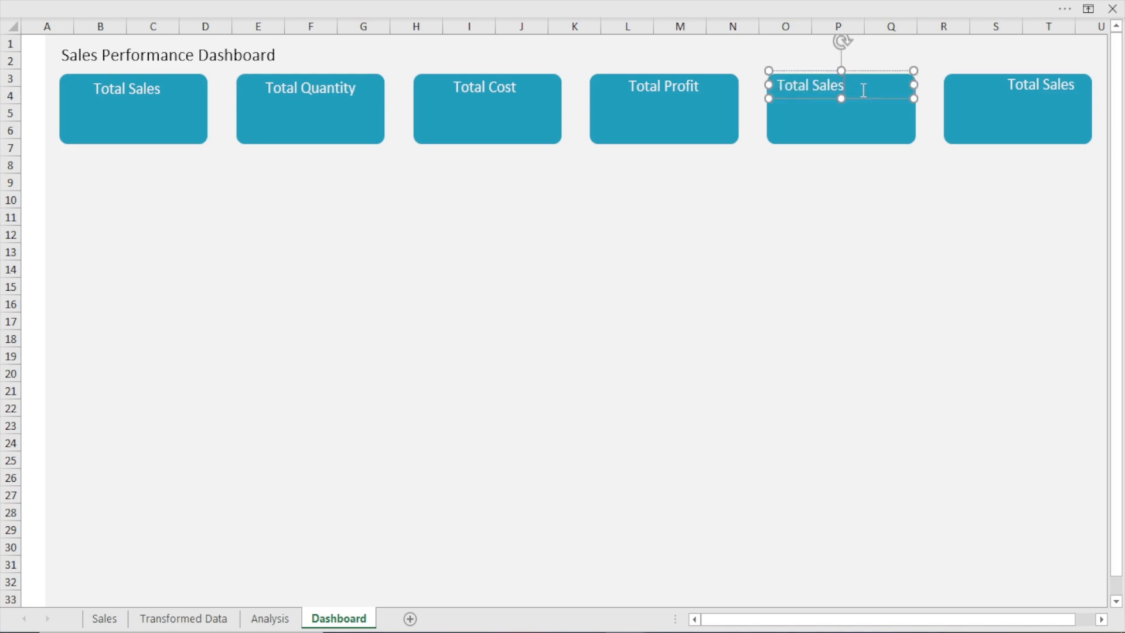
# Change the fifth card's label text to "Avg. Delivery Days"
pyautogui.press('BackSpace')
pyautogui.press('BackSpace')
pyautogui.press('BackSpace')
pyautogui.press('BackSpace')
pyautogui.press('BackSpace')
pyautogui.press('BackSpace')
pyautogui.press('BackSpace')
pyautogui.press('BackSpace')
pyautogui.press('BackSpace')
pyautogui.press('BackSpace')
pyautogui.write('avg')
pyautogui.press('BackSpace')
pyautogui.press('BackSpace')
pyautogui.press('BackSpace')
pyautogui.write('Avg. Delivery Days')
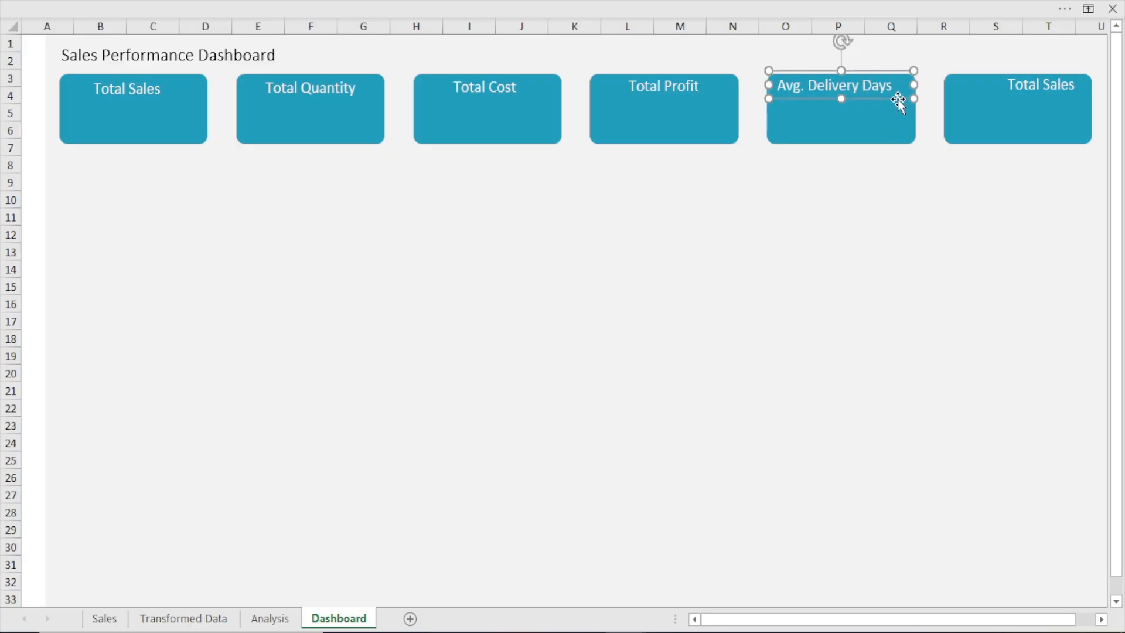
pyautogui.click(1022, 103)
pyautogui.click(1022, 101)
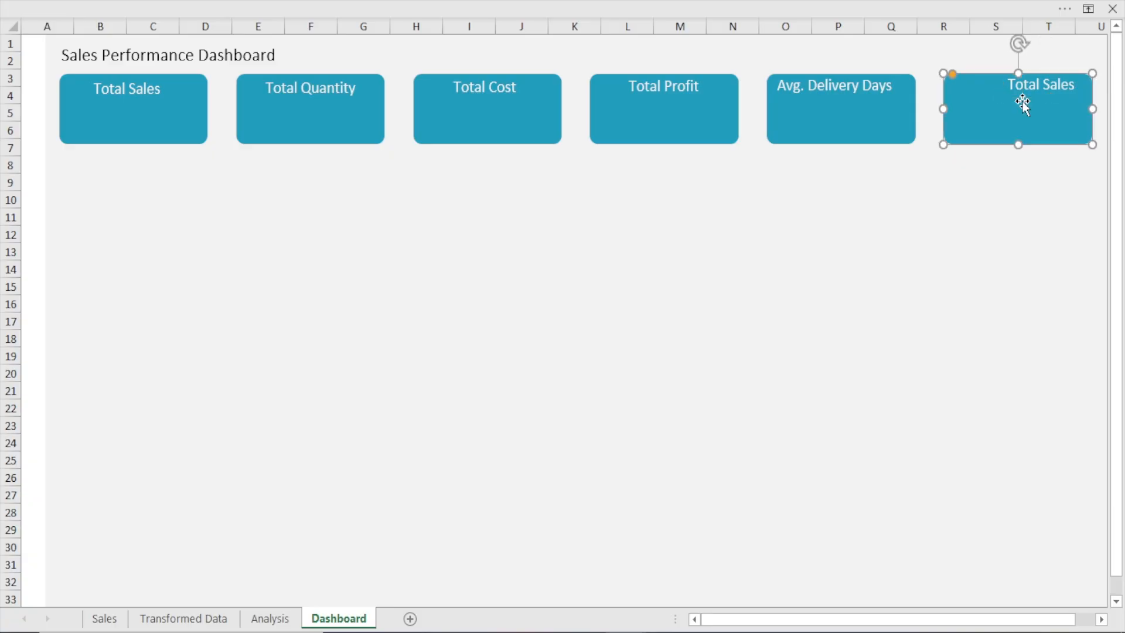
pyautogui.press('Left')
pyautogui.press('Left')
pyautogui.press('Left')
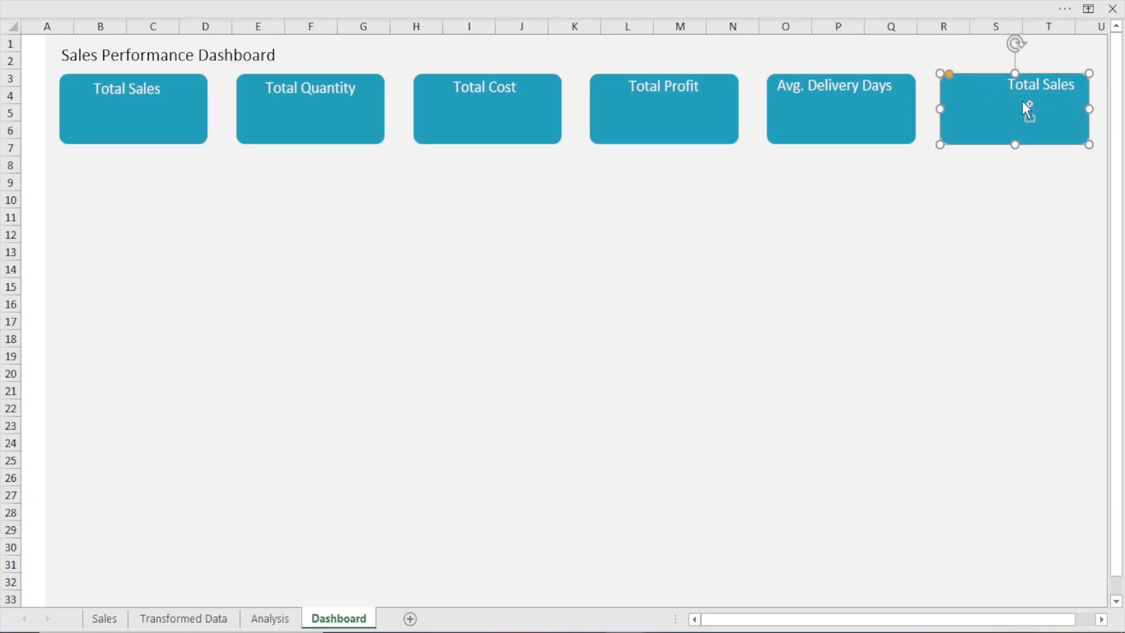
pyautogui.press('Right')
pyautogui.press('Right')
# Nudge the sixth card's label left to centre it on the card
pyautogui.click(1029, 89)
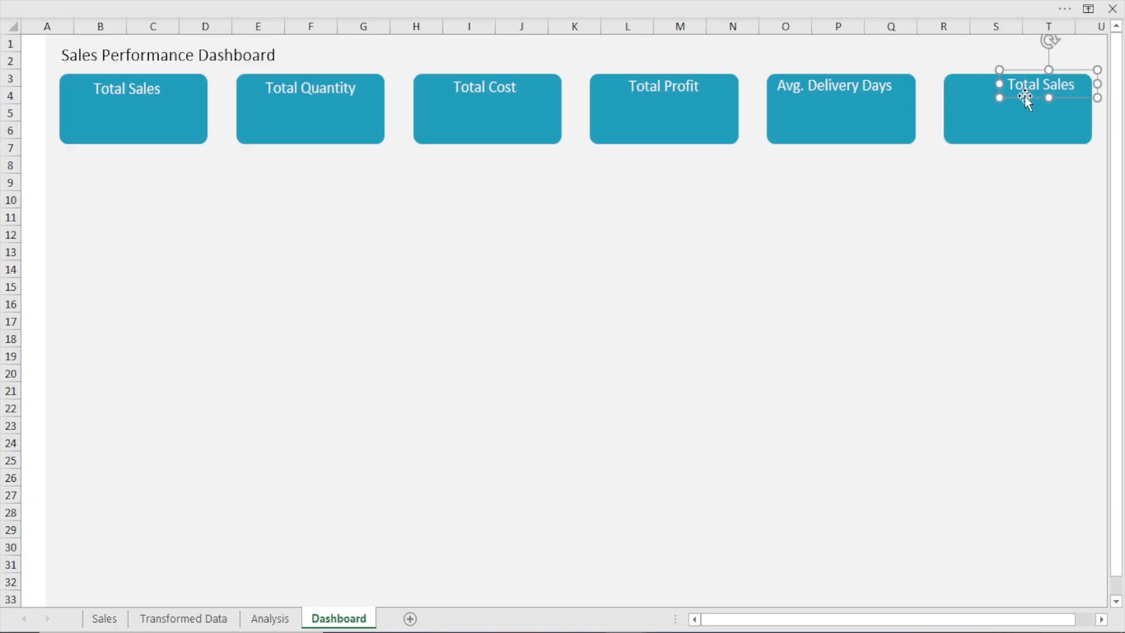
pyautogui.press('Left')
pyautogui.press('Left')
pyautogui.press('Left')
pyautogui.press('Left')
pyautogui.press('Left')
pyautogui.press('Left')
pyautogui.press('Left')
pyautogui.press('Left')
pyautogui.press('Left')
pyautogui.press('Left')
pyautogui.press('Left')
pyautogui.press('Left')
pyautogui.press('Left')
pyautogui.press('Left')
pyautogui.press('Left')
pyautogui.press('Left')
pyautogui.press('Left')
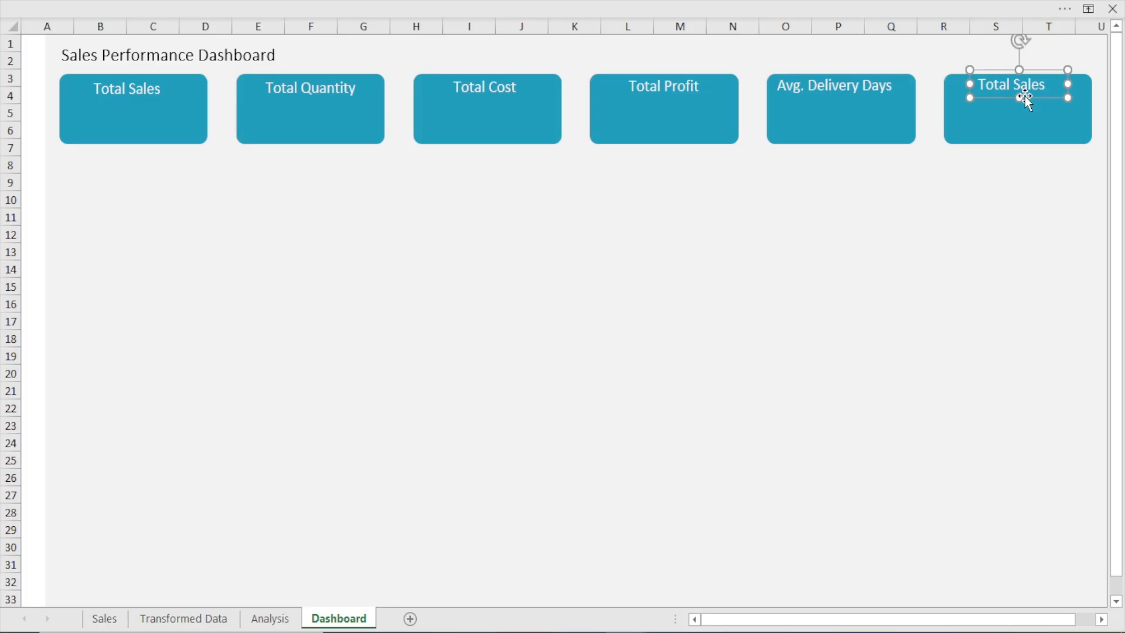
pyautogui.press('Right')
# Change the sixth card's label text to "Total Discount" and widen its text box to fit one line
pyautogui.click(1052, 86)
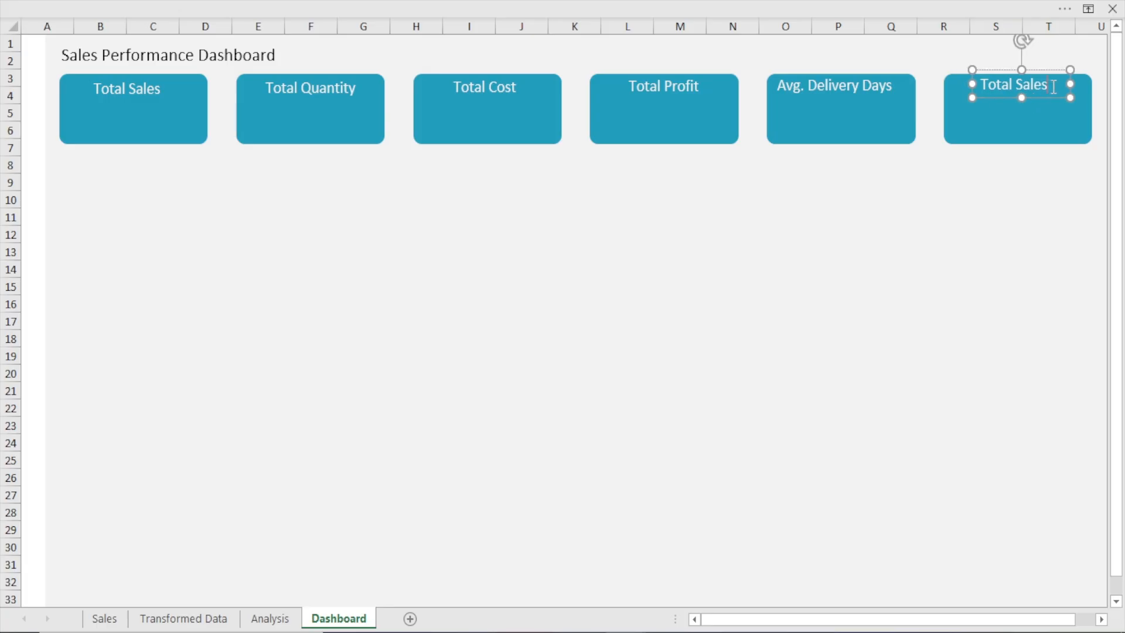
pyautogui.press('BackSpace')
pyautogui.press('BackSpace')
pyautogui.press('BackSpace')
pyautogui.press('BackSpace')
pyautogui.press('BackSpace')
pyautogui.write('Discount')
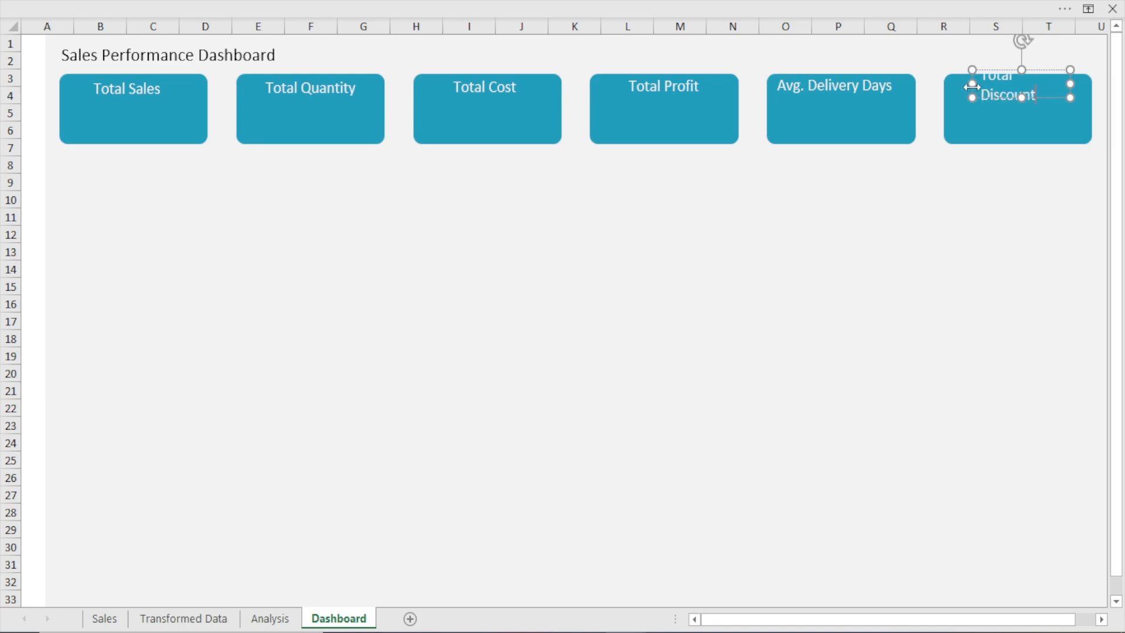
pyautogui.moveTo(972, 86); pyautogui.dragTo(958, 86)
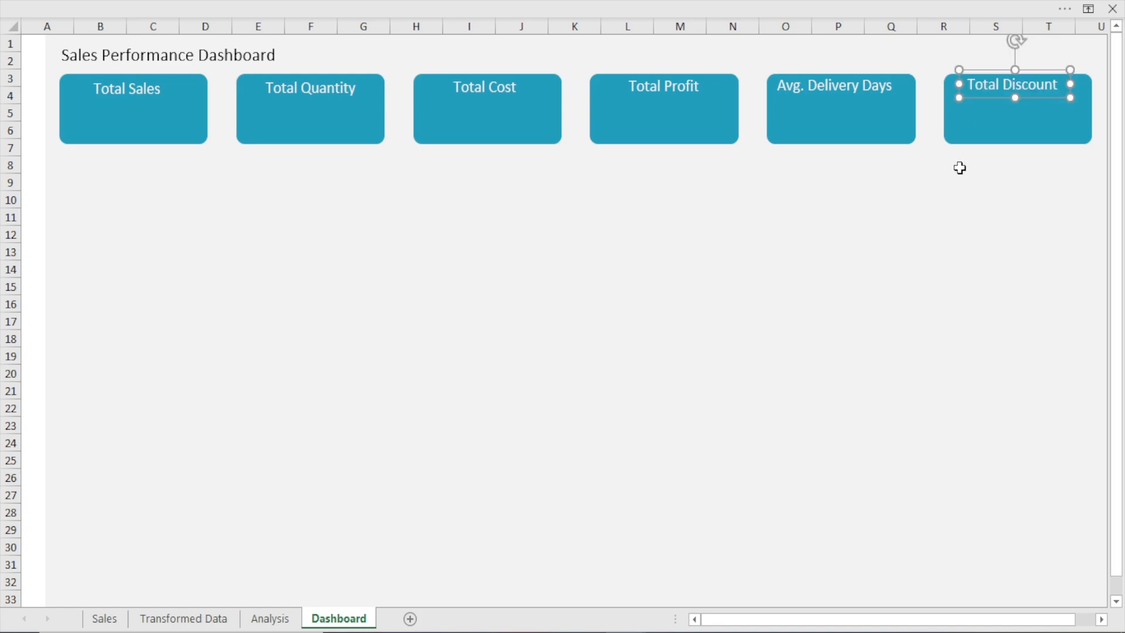
pyautogui.click(722, 197)
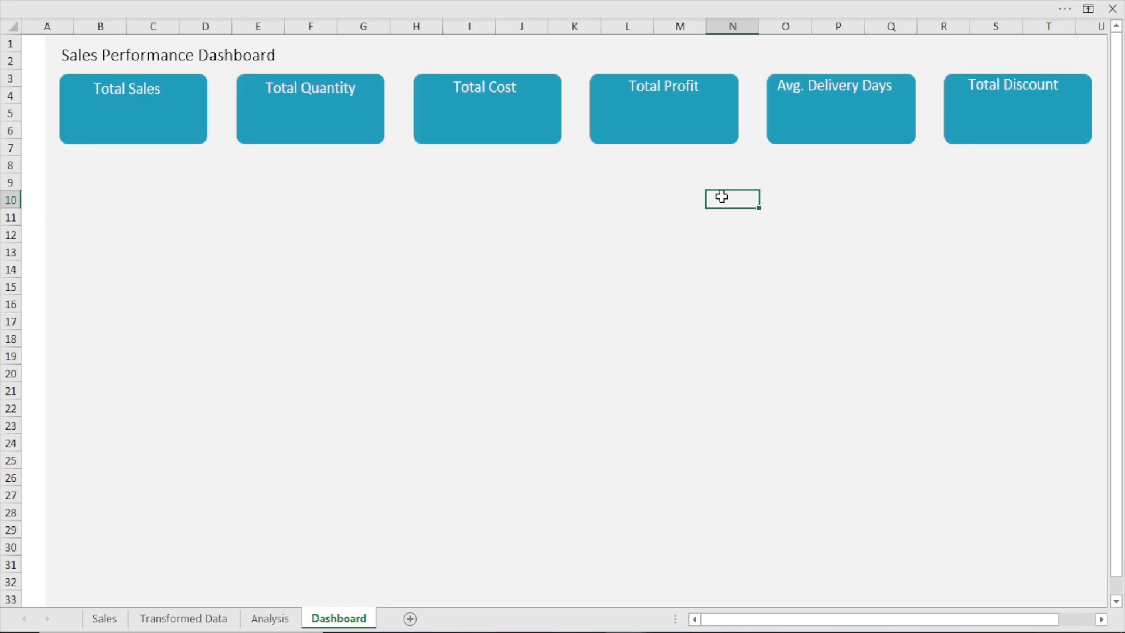
pyautogui.click(152, 89)
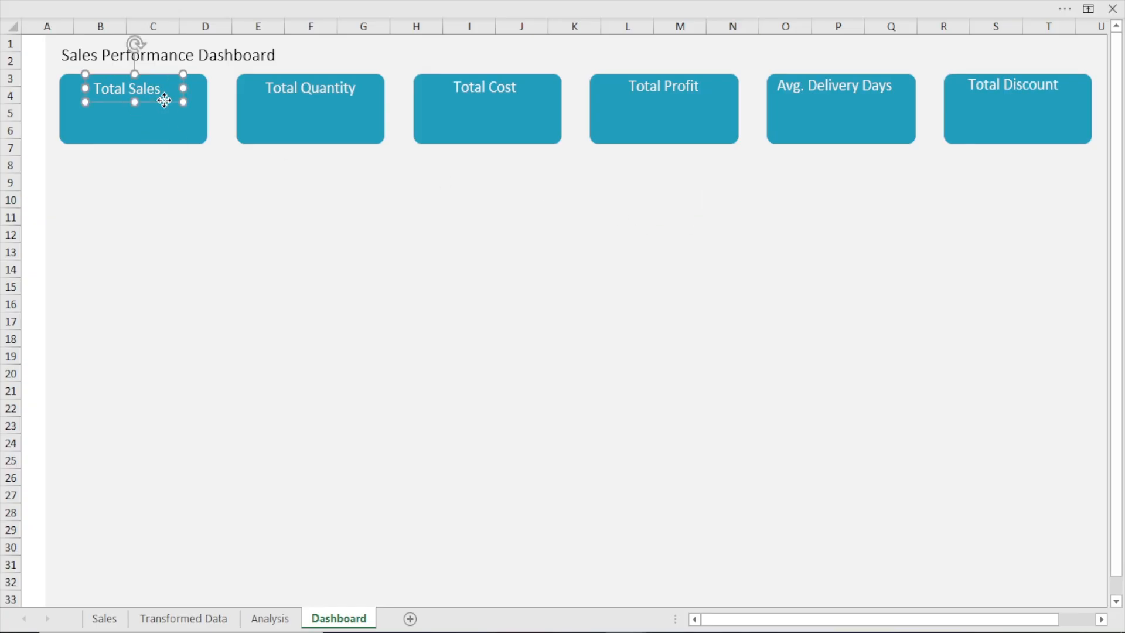
pyautogui.keyDown('shift'); pyautogui.click(282, 89); pyautogui.keyUp('shift')
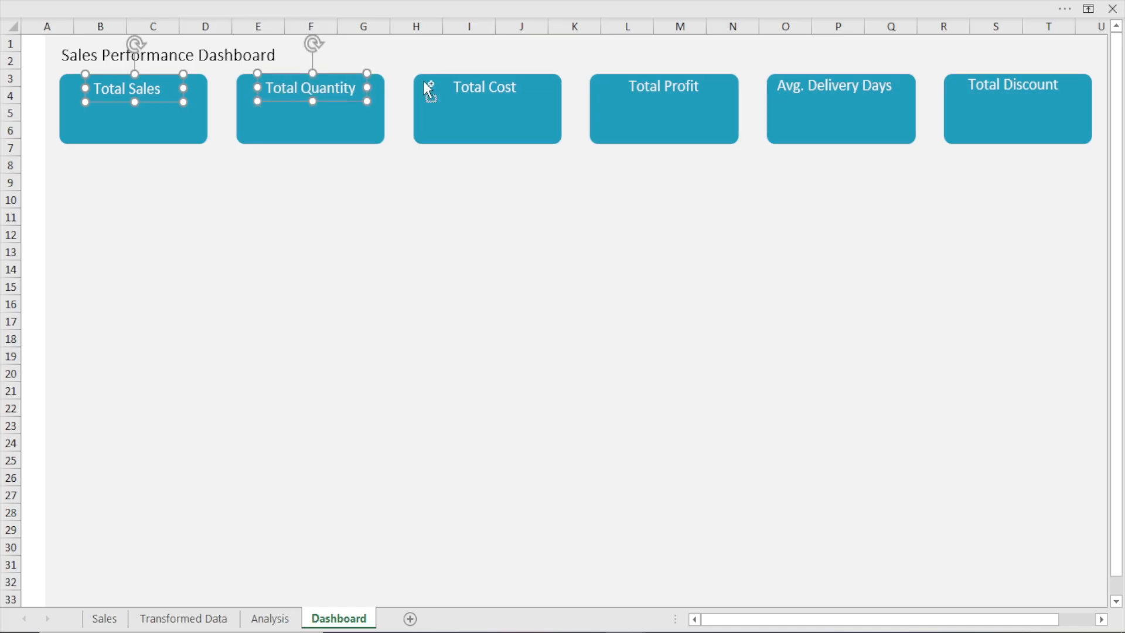
pyautogui.keyDown('shift'); pyautogui.click(463, 87); pyautogui.keyUp('shift')
pyautogui.keyDown('shift'); pyautogui.click(651, 83); pyautogui.keyUp('shift')
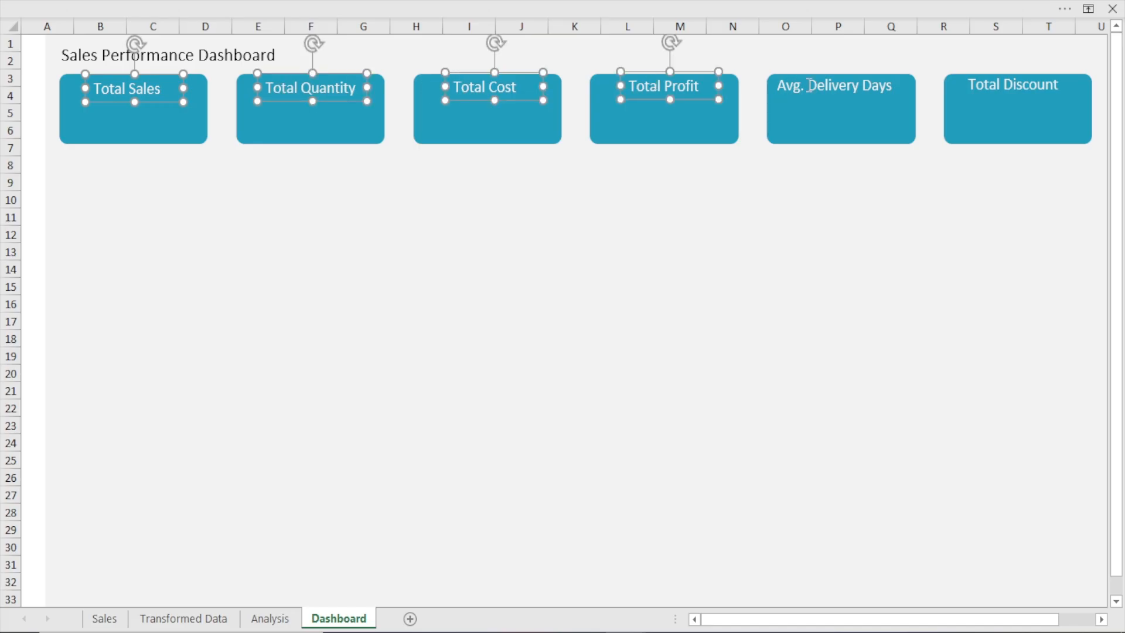
pyautogui.keyDown('shift'); pyautogui.click(838, 87); pyautogui.keyUp('shift')
pyautogui.keyDown('shift'); pyautogui.click(1014, 89); pyautogui.keyUp('shift')
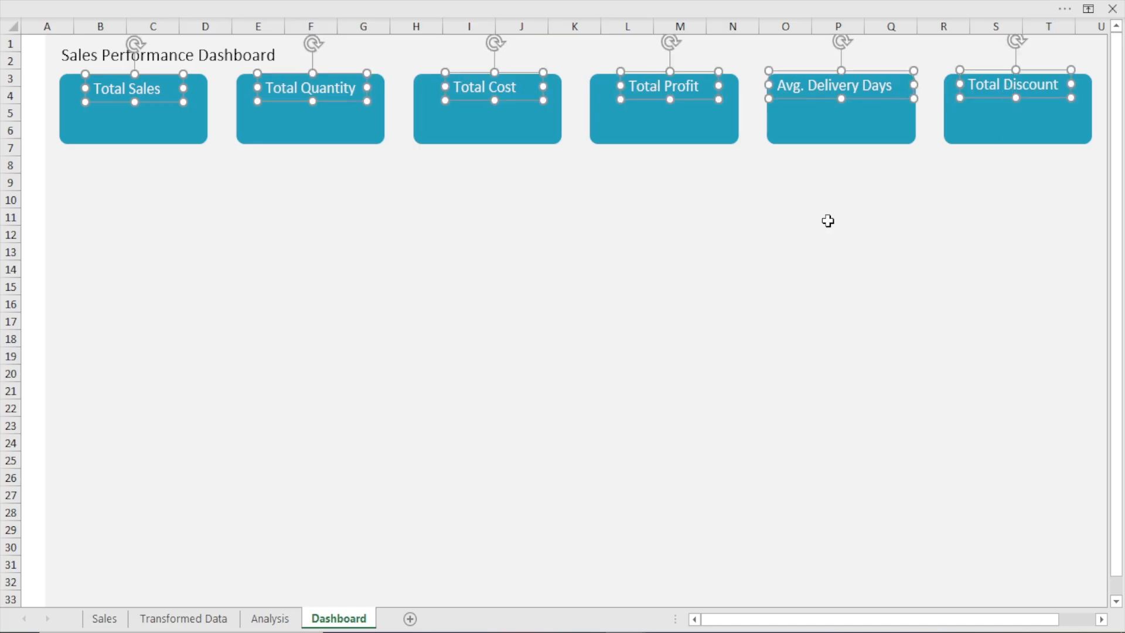
pyautogui.click(521, 338)
# Align the text boxes of all six card labels along their bottom edges with Align Bottom
pyautogui.click(136, 90)
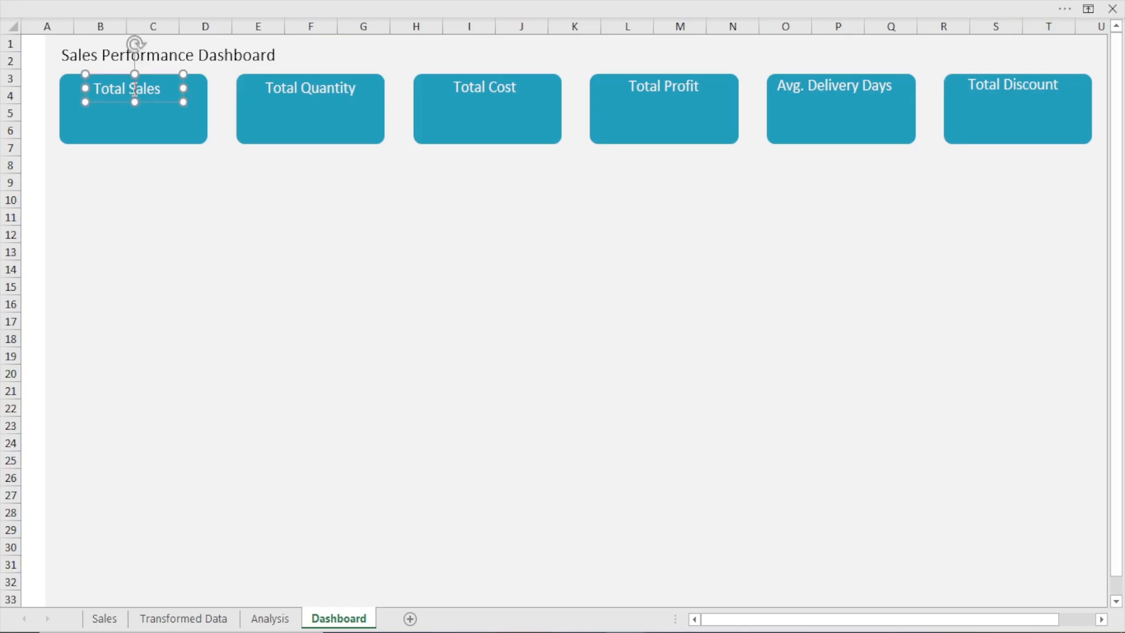
pyautogui.moveTo(152, 104)
pyautogui.mouseDown()
pyautogui.moveTo(155, 181)
pyautogui.moveTo(225, 225)
pyautogui.moveTo(152, 123)
pyautogui.moveTo(155, 112)
pyautogui.mouseUp()
pyautogui.keyDown('ctrl'); pyautogui.click(311, 94); pyautogui.keyUp('ctrl')
pyautogui.keyDown('ctrl'); pyautogui.click(495, 86); pyautogui.keyUp('ctrl')
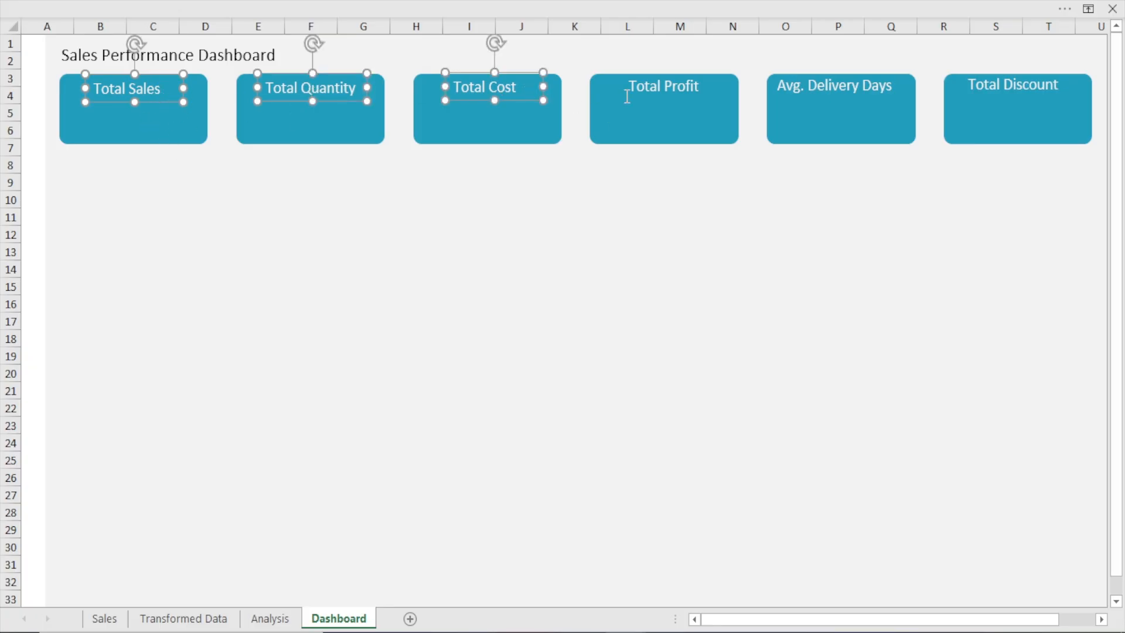
pyautogui.keyDown('ctrl'); pyautogui.click(657, 82); pyautogui.keyUp('ctrl')
pyautogui.keyDown('ctrl'); pyautogui.click(872, 82); pyautogui.keyUp('ctrl')
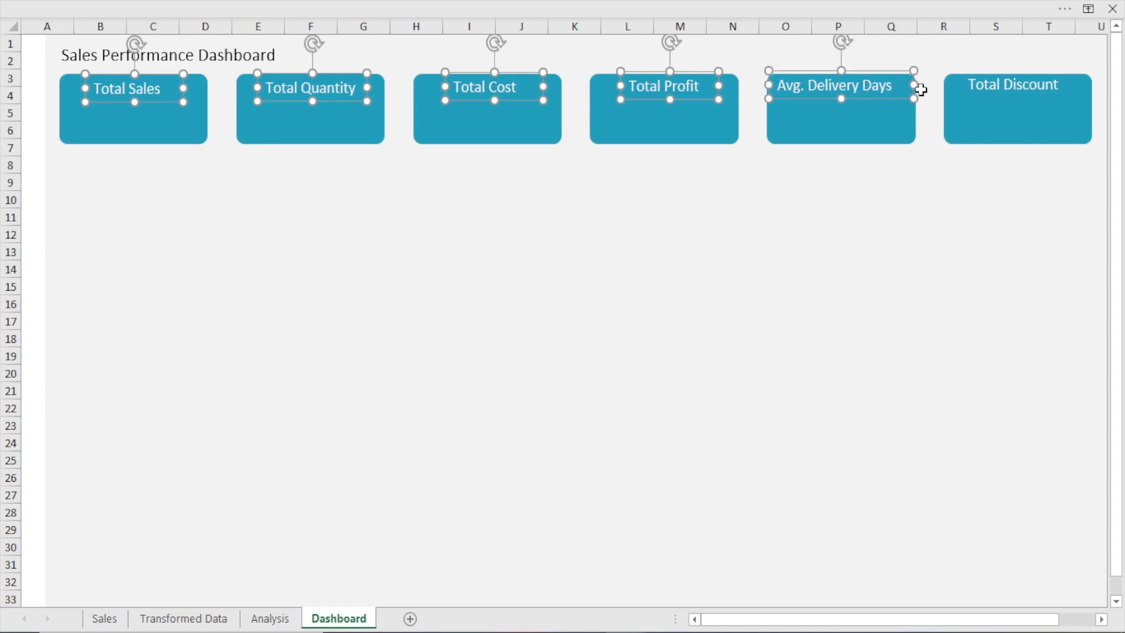
pyautogui.keyDown('ctrl'); pyautogui.click(987, 84); pyautogui.keyUp('ctrl')
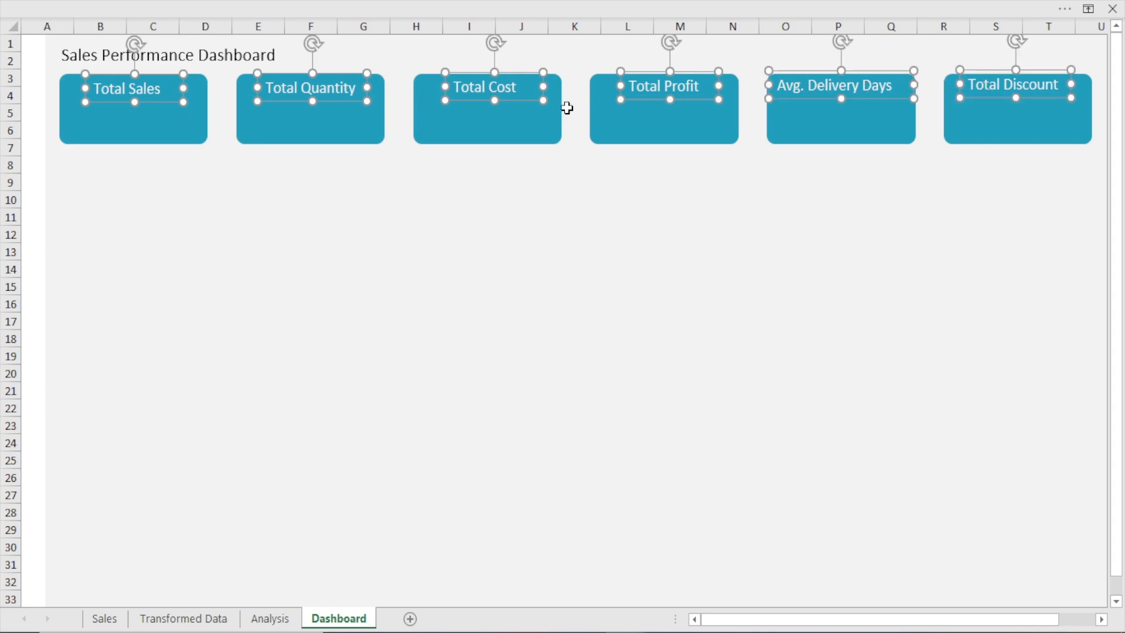
pyautogui.click(329, 3)
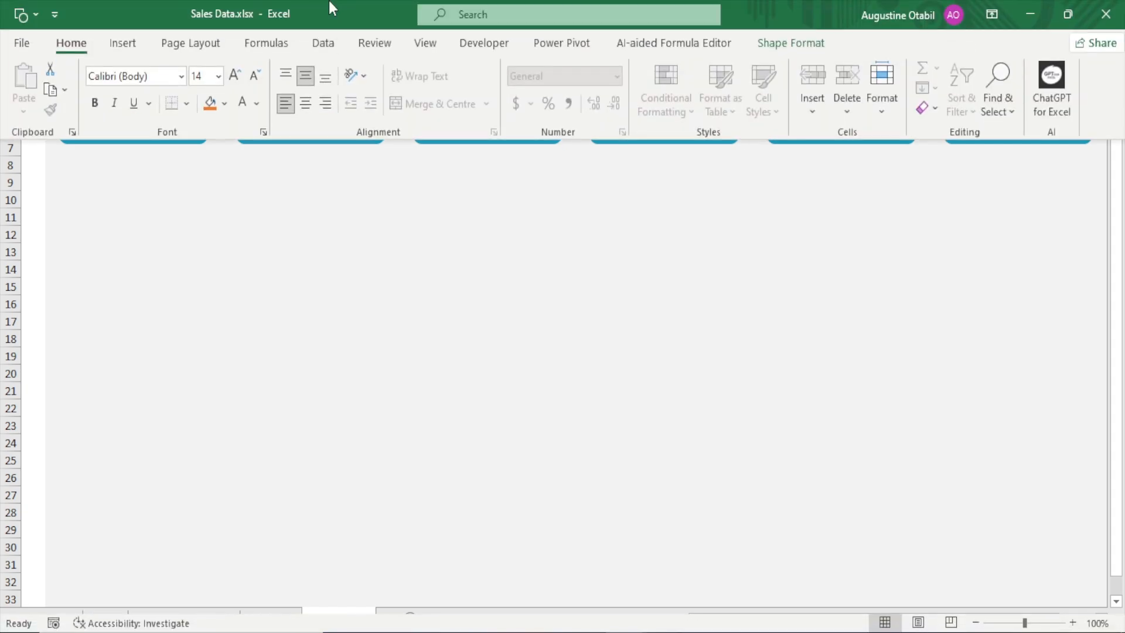
pyautogui.click(792, 46)
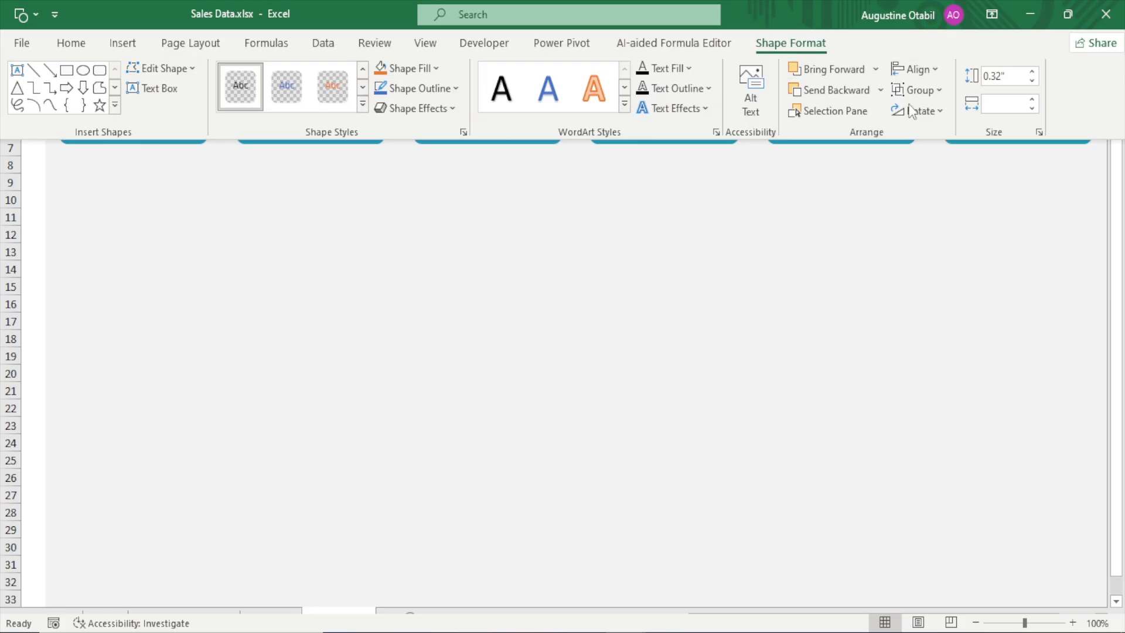
pyautogui.click(923, 73)
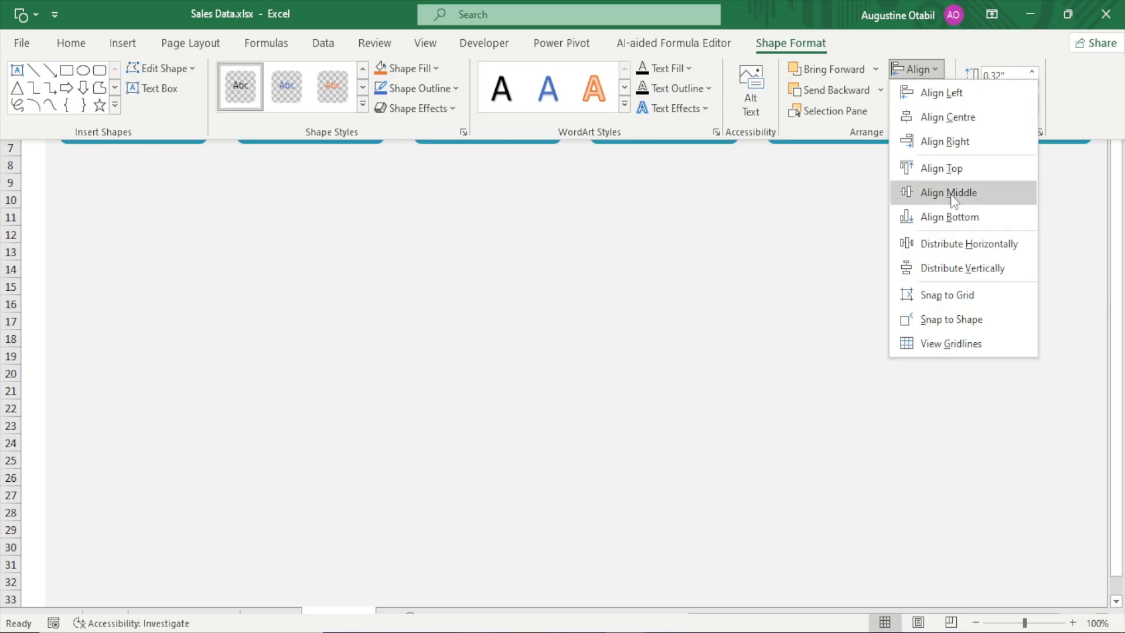
pyautogui.click(957, 221)
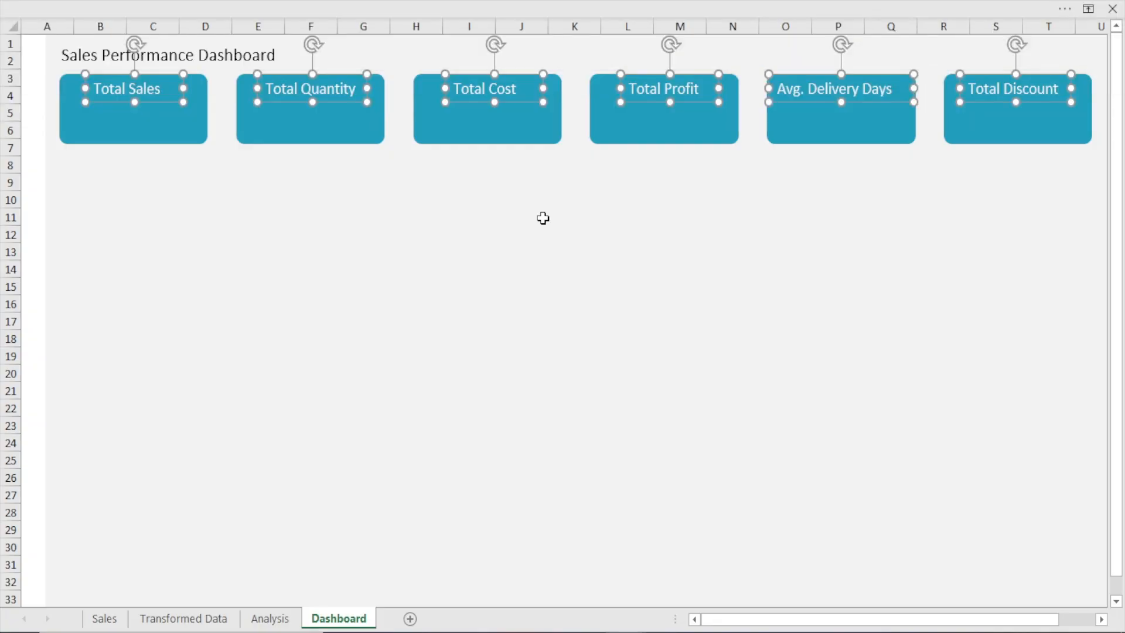
pyautogui.click(543, 218)
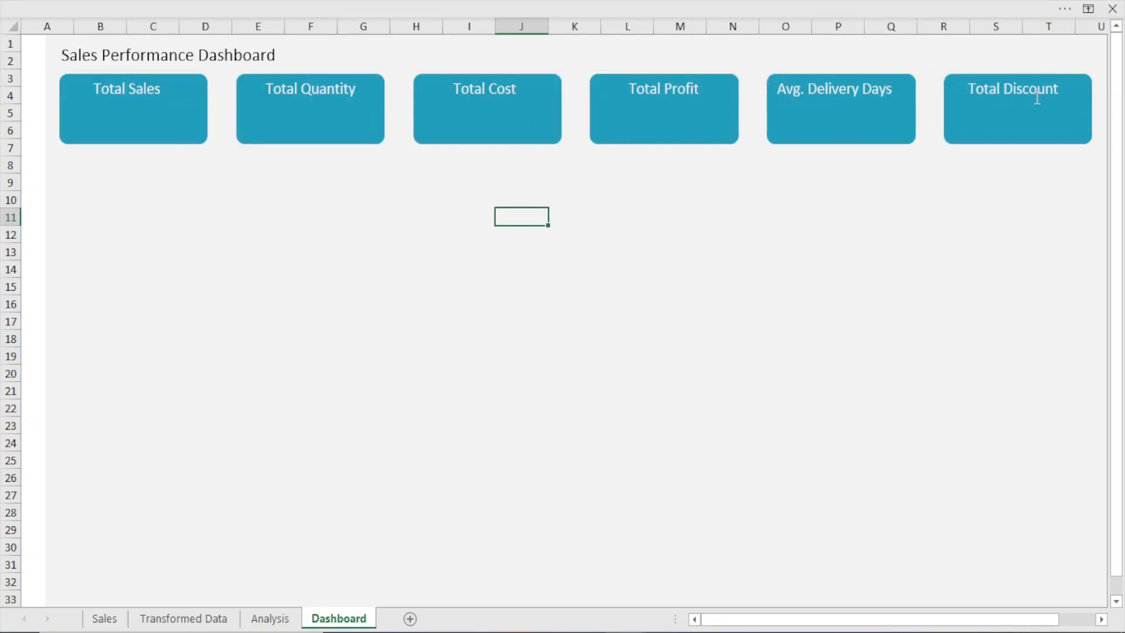
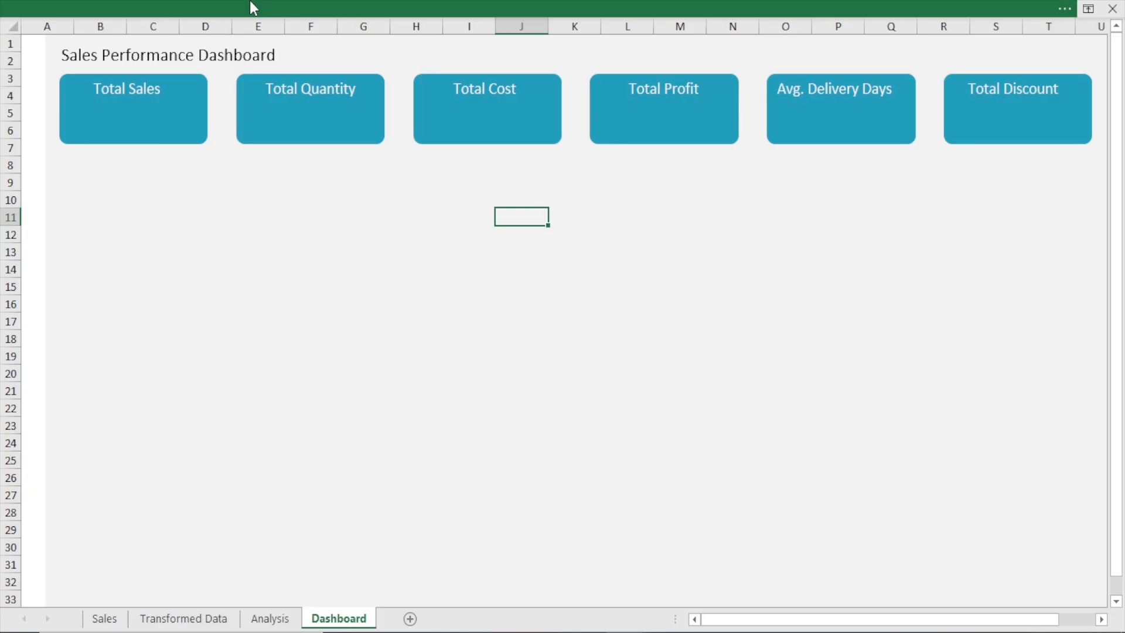
# Draw a circle about 0.4 inches in diameter with the Oval shape in the empty area below the Total Quantity card
pyautogui.click(251, 5)
pyautogui.click(124, 47)
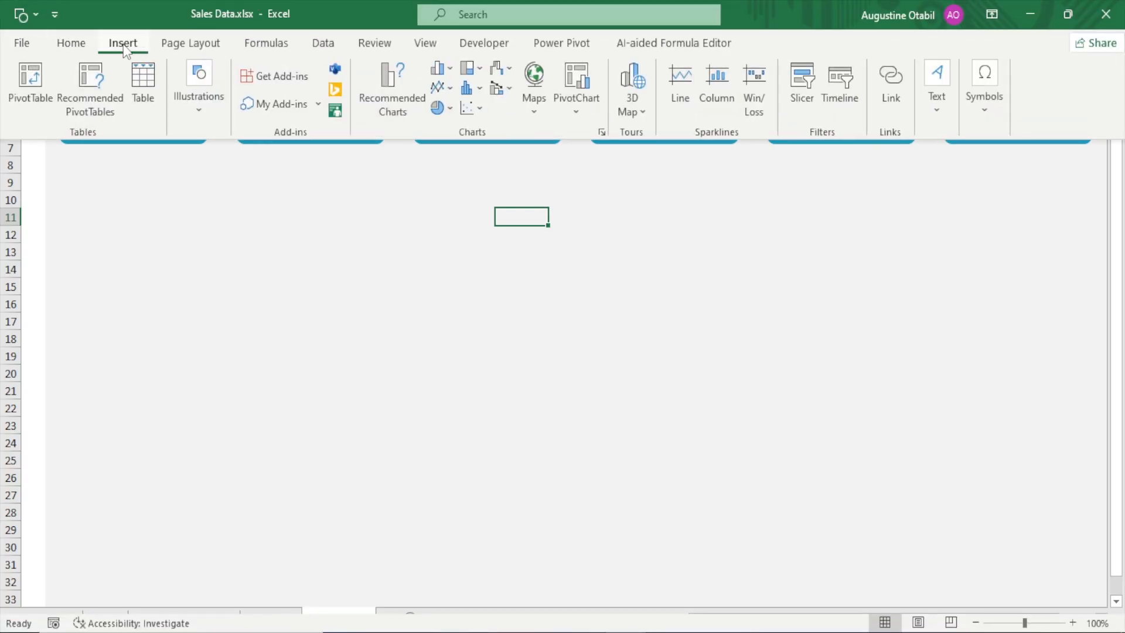
pyautogui.click(196, 112)
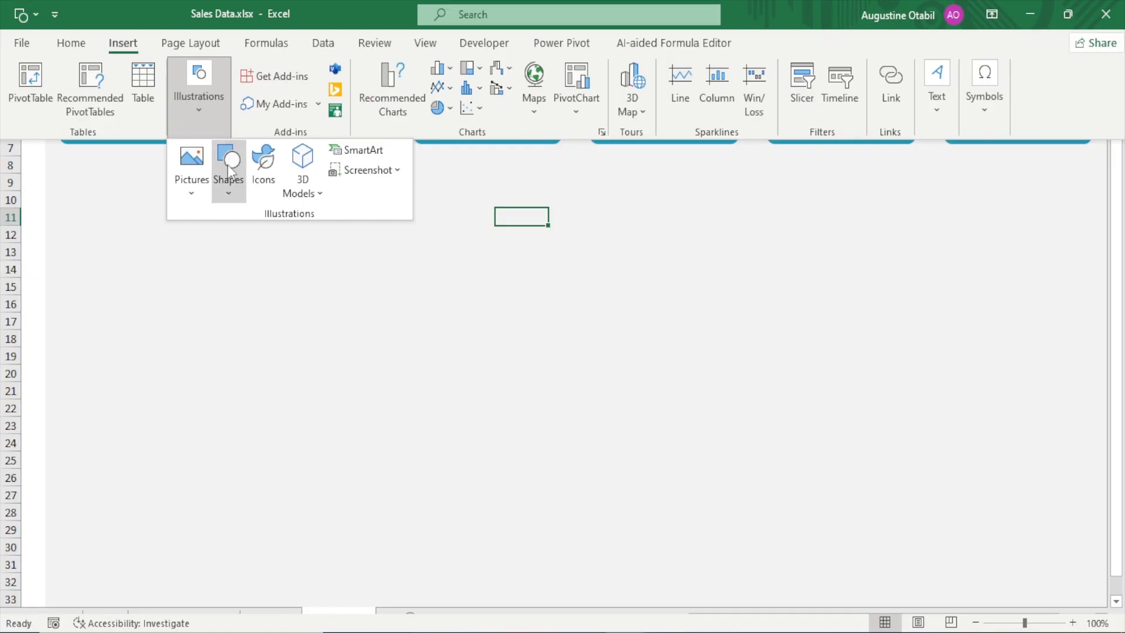
pyautogui.click(228, 191)
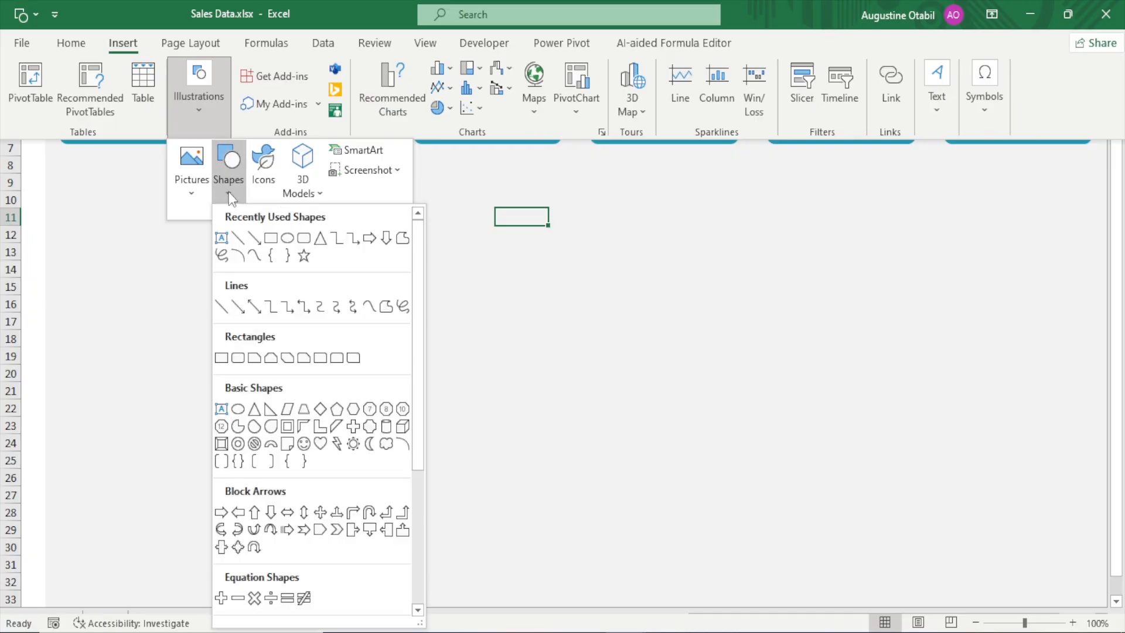
pyautogui.click(288, 238)
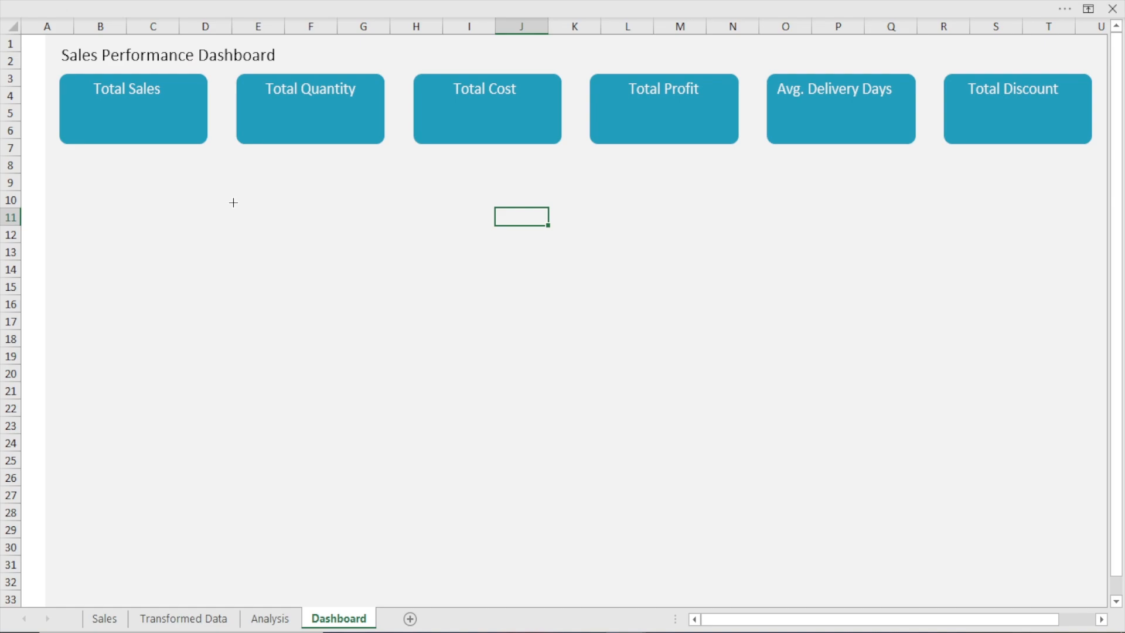
pyautogui.moveTo(233, 203)
pyautogui.mouseDown()
pyautogui.moveTo(445, 296)
pyautogui.moveTo(448, 326)
pyautogui.moveTo(613, 301)
pyautogui.moveTo(630, 394)
pyautogui.moveTo(526, 302)
pyautogui.moveTo(190, 372)
pyautogui.moveTo(294, 316)
pyautogui.moveTo(425, 299)
pyautogui.moveTo(271, 331)
pyautogui.moveTo(283, 254)
pyautogui.moveTo(252, 225)
pyautogui.moveTo(267, 239)
pyautogui.moveTo(265, 227)
pyautogui.mouseUp()
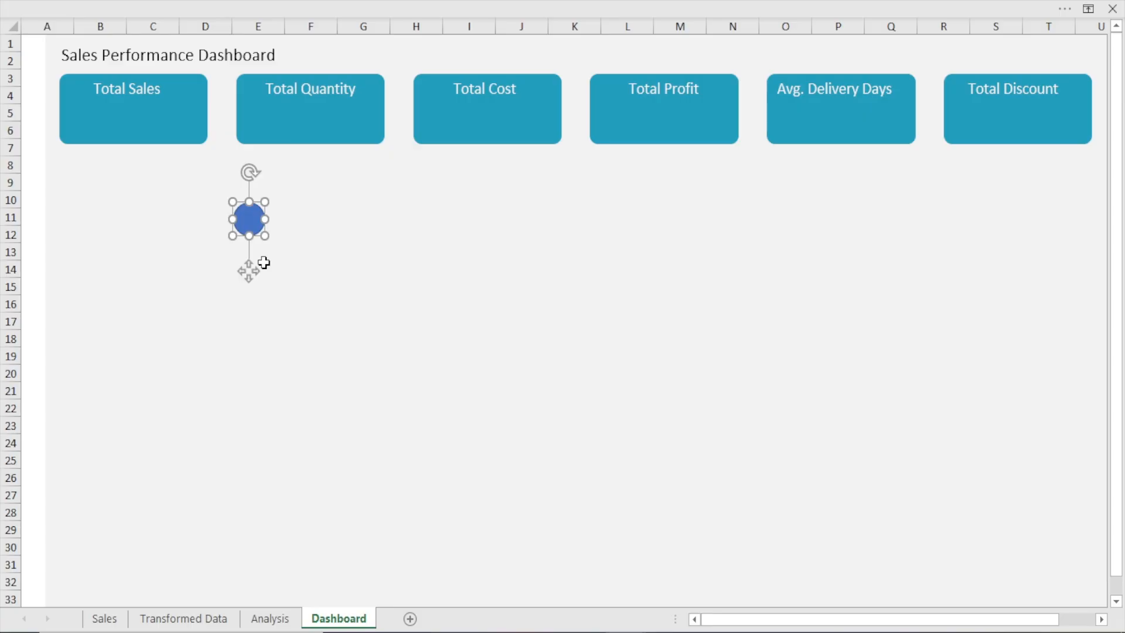
# Format the new circle with no outline and a solid white fill
pyautogui.hotkey('ctrl', '1')
pyautogui.click(526, 392)
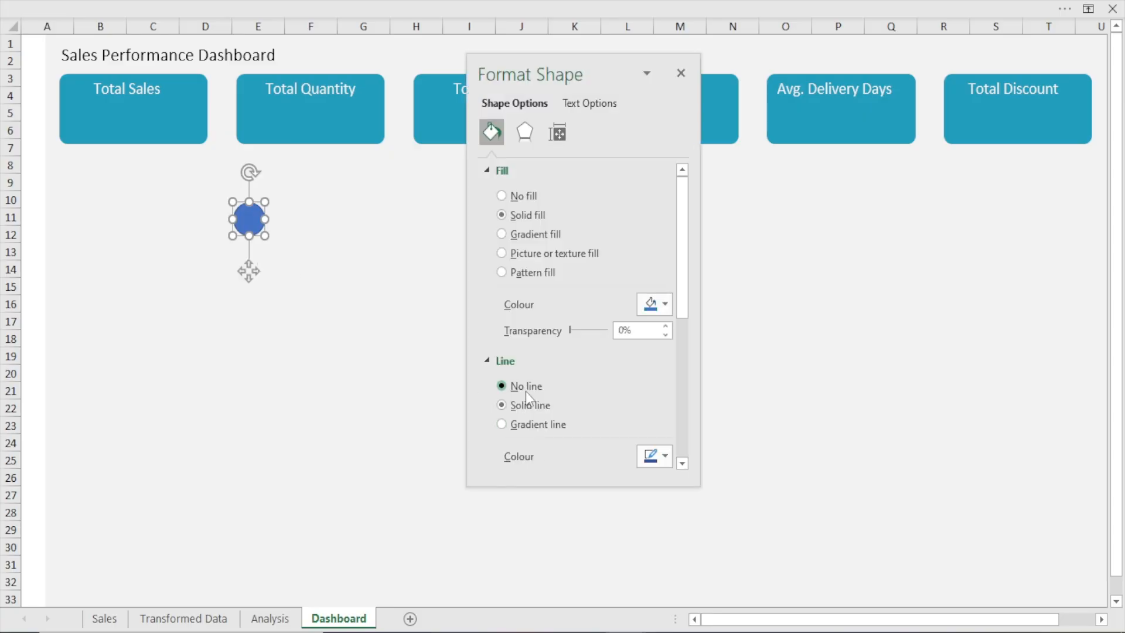
pyautogui.click(664, 318)
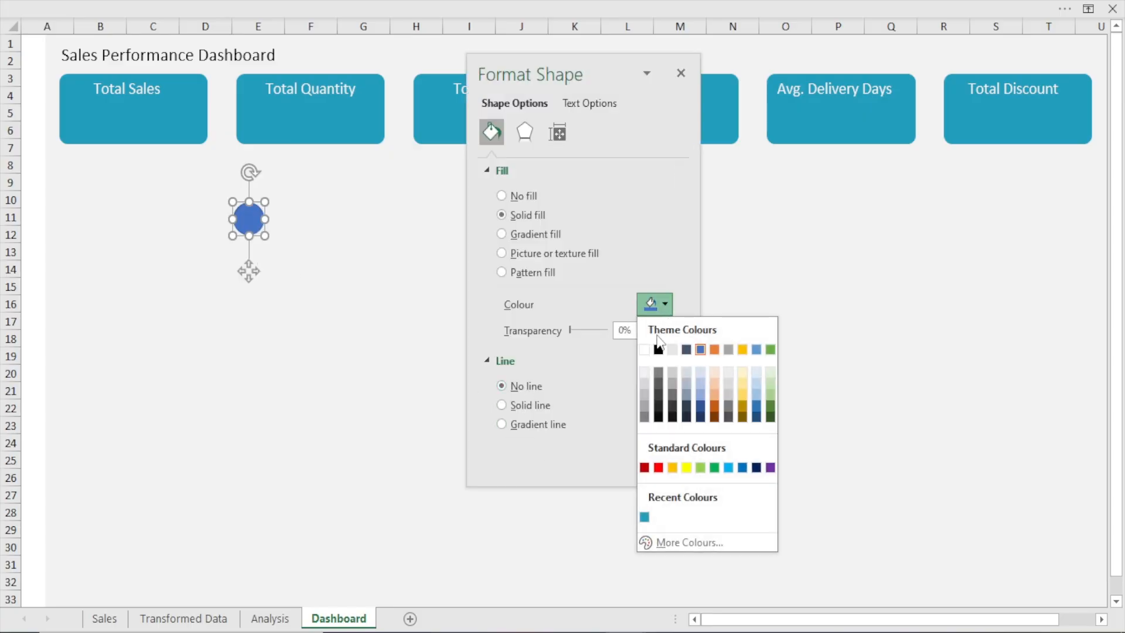
pyautogui.click(644, 350)
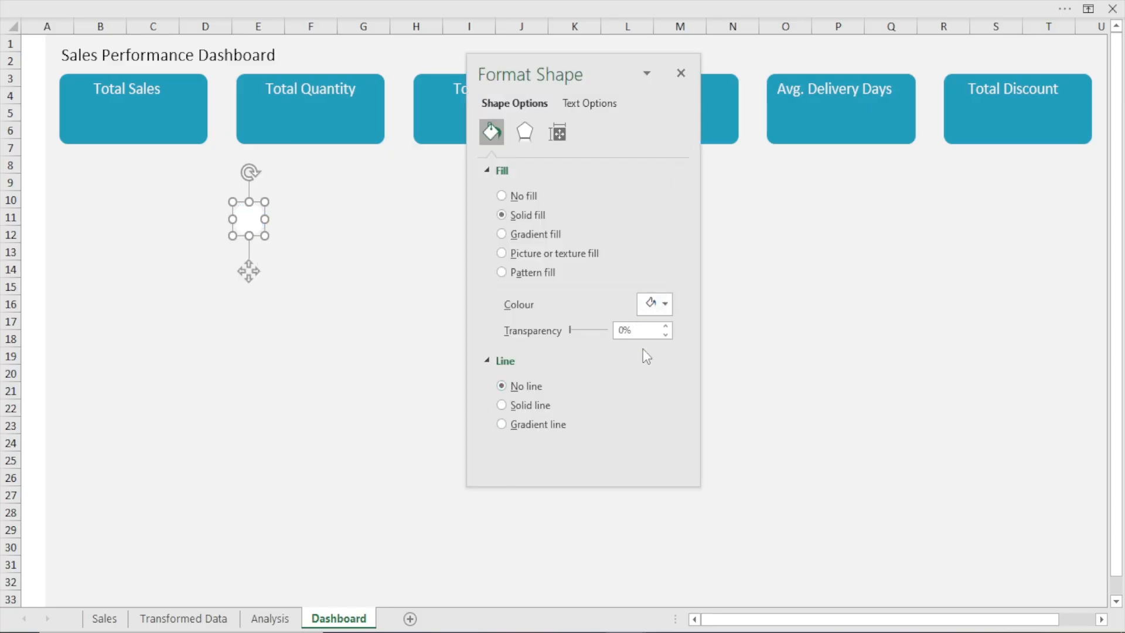
pyautogui.click(681, 73)
# Place the white circle below the label on the Total Sales card, with matching copies on the Total Quantity and Total Cost cards
pyautogui.moveTo(249, 271); pyautogui.dragTo(261, 169)
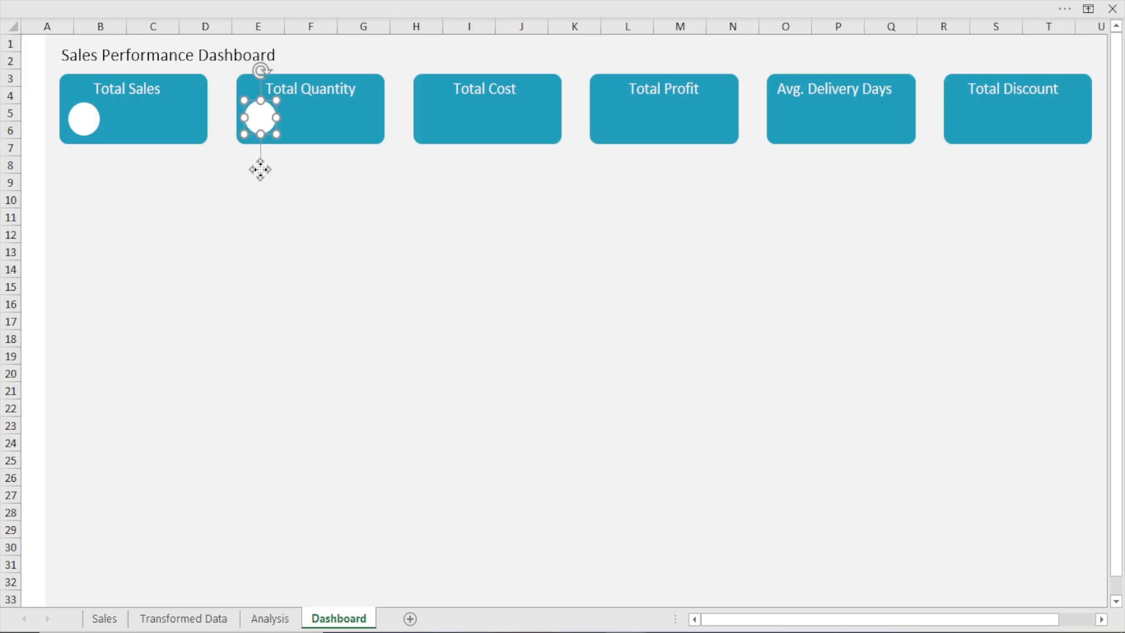
pyautogui.press('Down')
pyautogui.hotkey('ctrl', 'd')
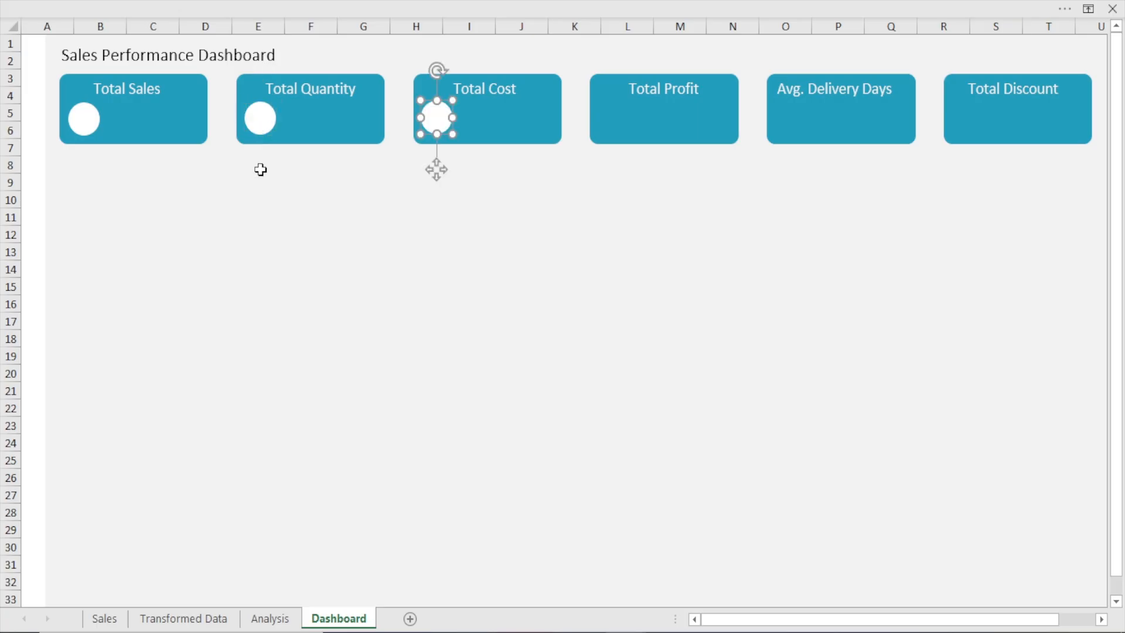
pyautogui.press('Down')
pyautogui.press('Down')
pyautogui.press('Right')
pyautogui.press('Right')
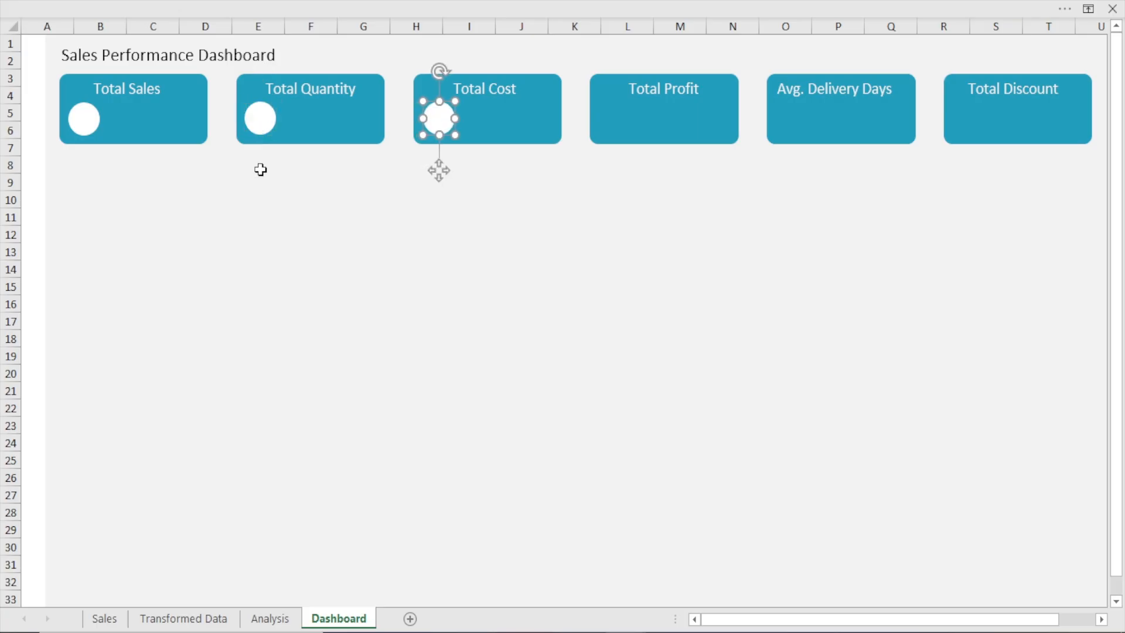
# Duplicate the white circle onto the Total Profit, Avg. Delivery Days and Total Discount cards, nudging the copies to match the spacing
pyautogui.hotkey('ctrl', 'd')
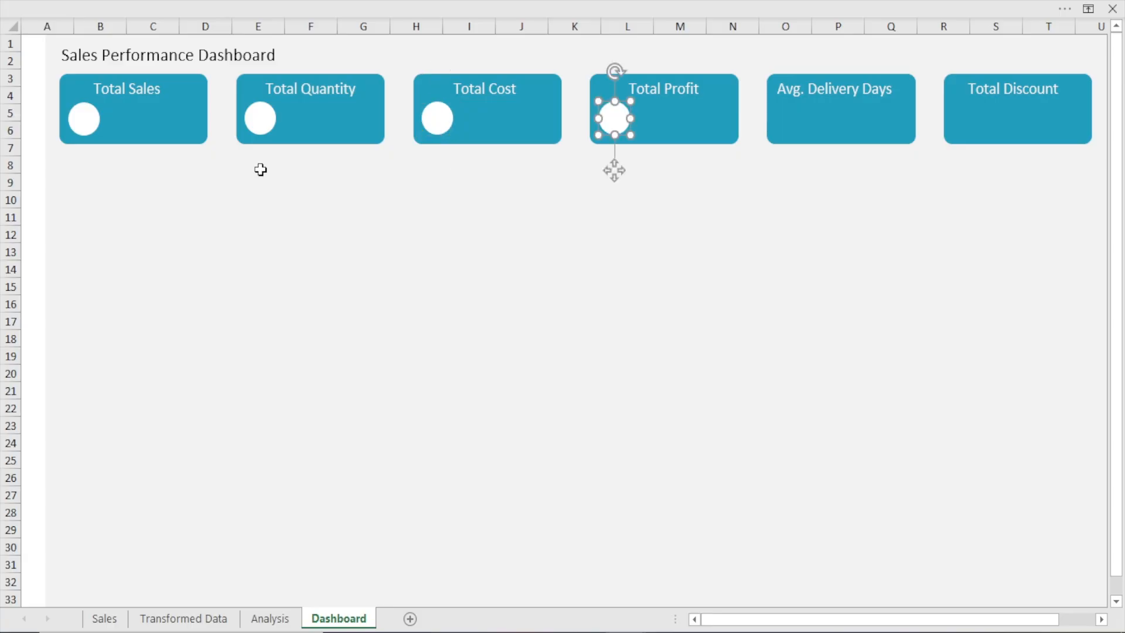
pyautogui.press('Right')
pyautogui.press('Down')
pyautogui.hotkey('ctrl', 'd')
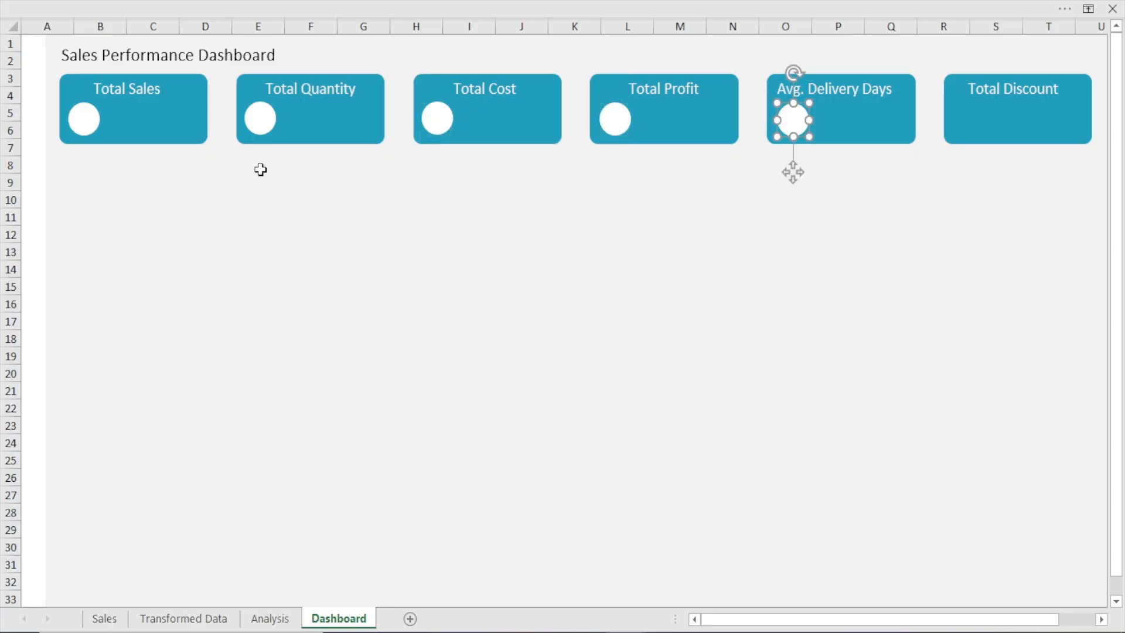
pyautogui.press('Left')
pyautogui.press('Left')
pyautogui.press('Left')
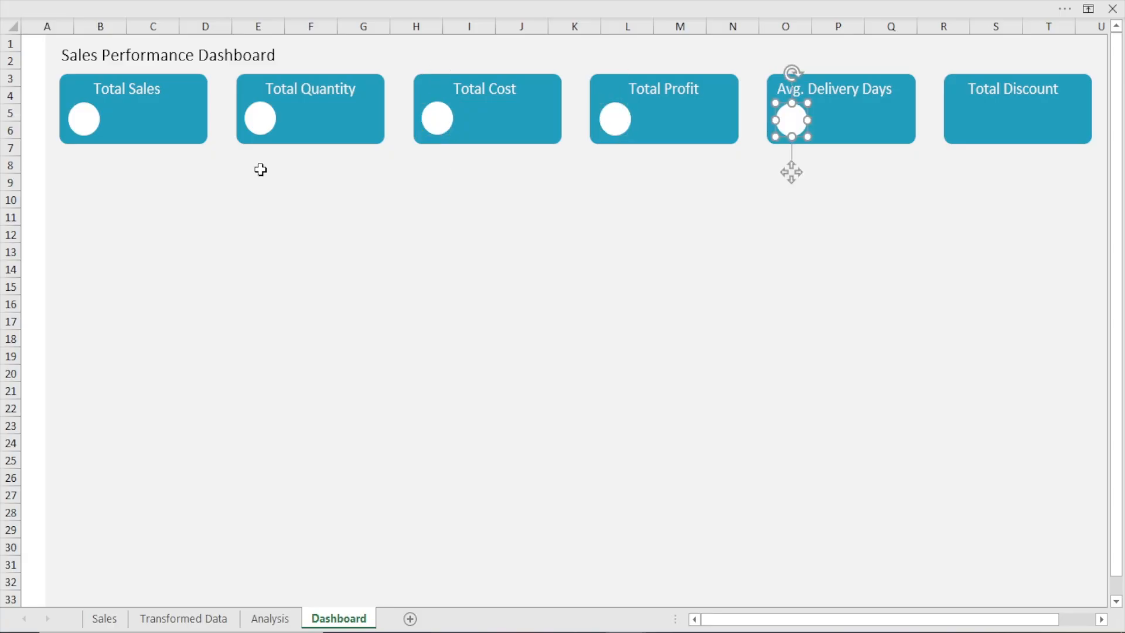
pyautogui.hotkey('ctrl', 'd')
pyautogui.press('Left')
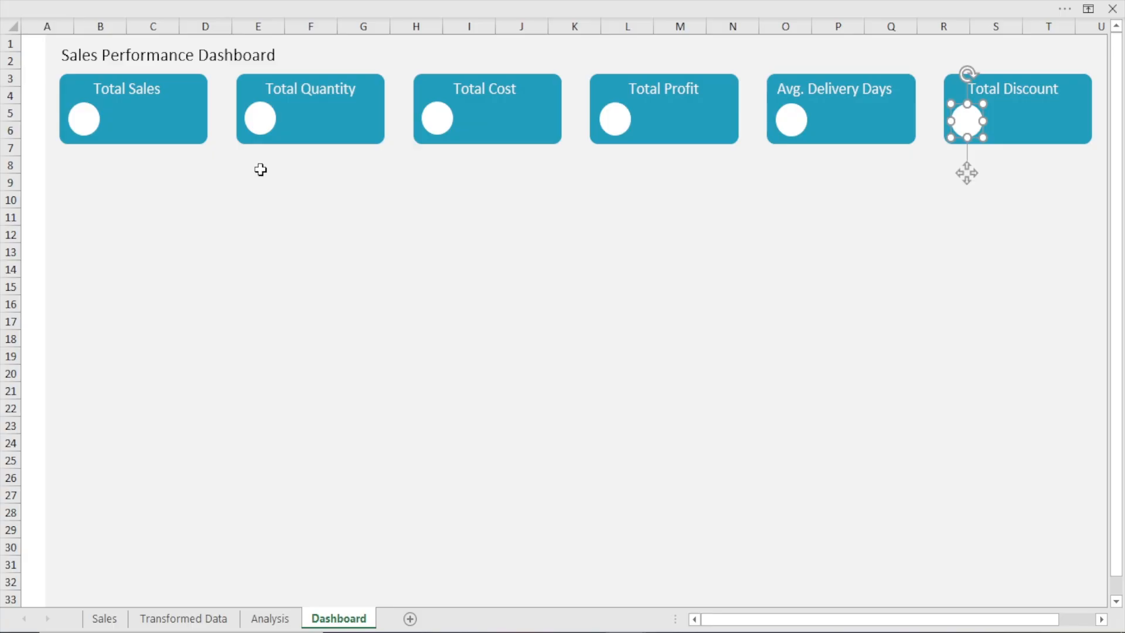
# Align the six white circles along their top edges with Align Top
pyautogui.click(167, 222)
pyautogui.click(84, 119)
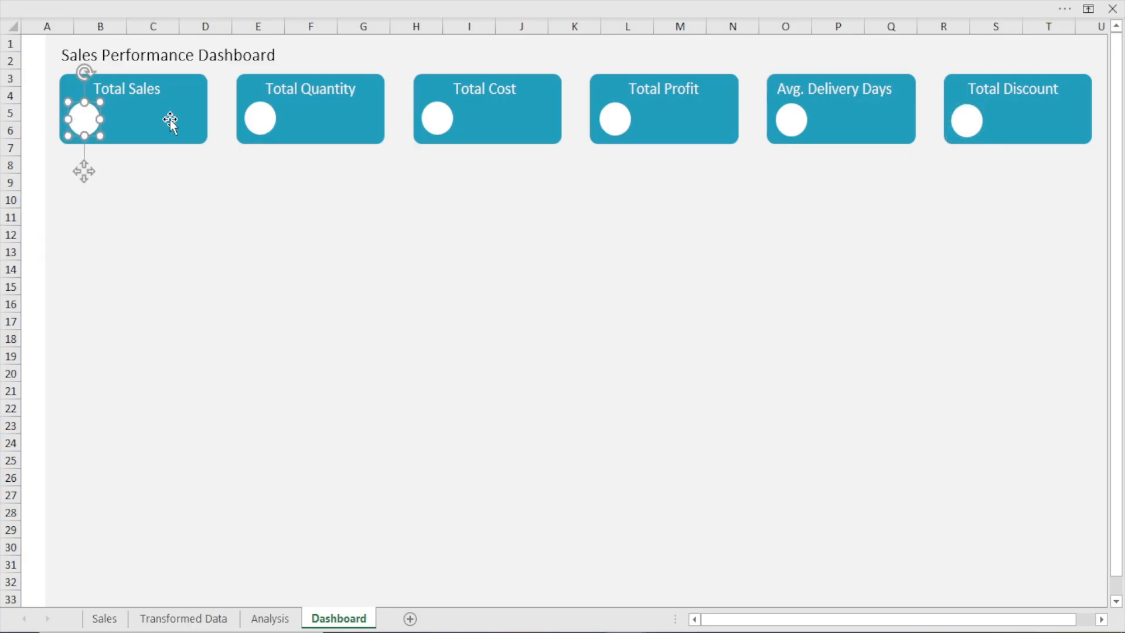
pyautogui.keyDown('shift'); pyautogui.click(259, 122); pyautogui.keyUp('shift')
pyautogui.keyDown('shift'); pyautogui.click(438, 123); pyautogui.keyUp('shift')
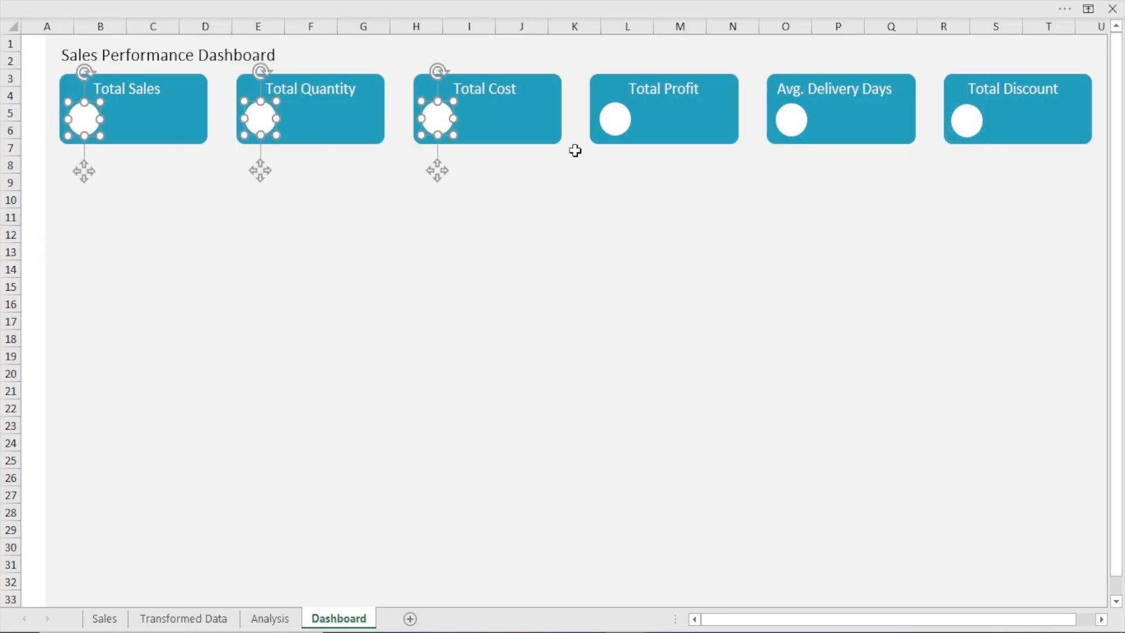
pyautogui.keyDown('shift'); pyautogui.click(613, 129); pyautogui.keyUp('shift')
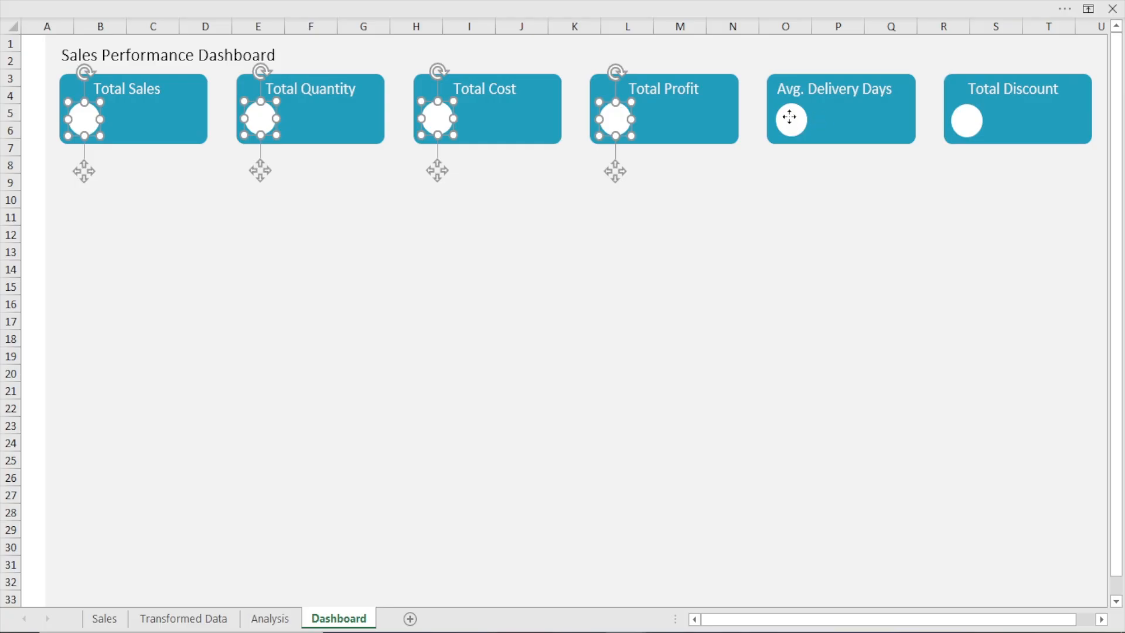
pyautogui.keyDown('shift'); pyautogui.click(789, 117); pyautogui.keyUp('shift')
pyautogui.keyDown('shift'); pyautogui.click(970, 118); pyautogui.keyUp('shift')
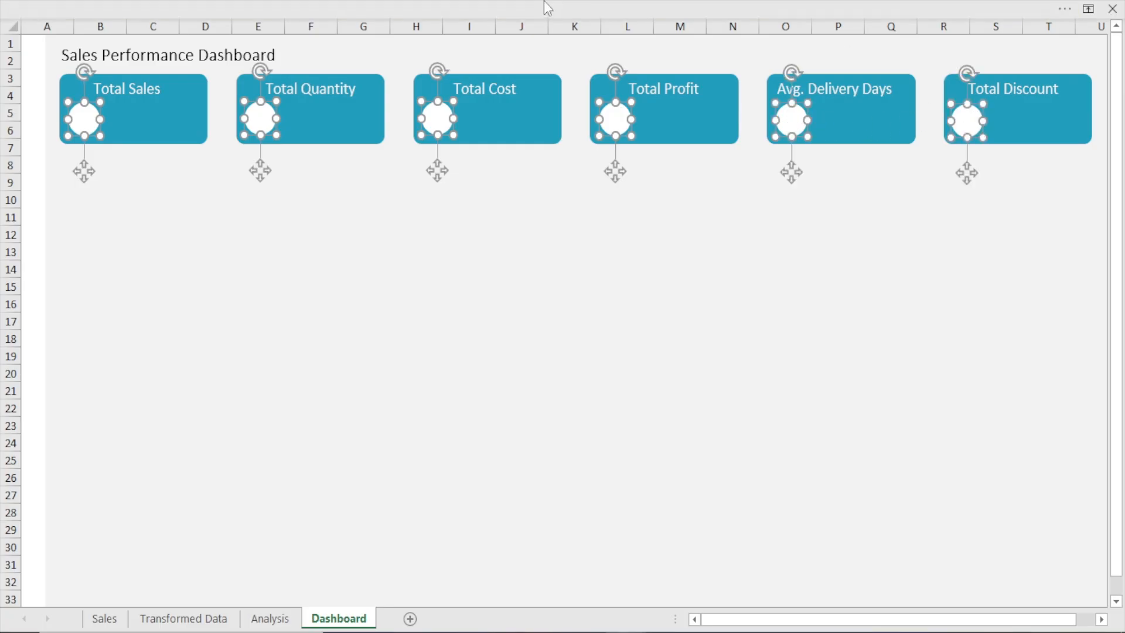
pyautogui.click(543, 1)
pyautogui.click(915, 69)
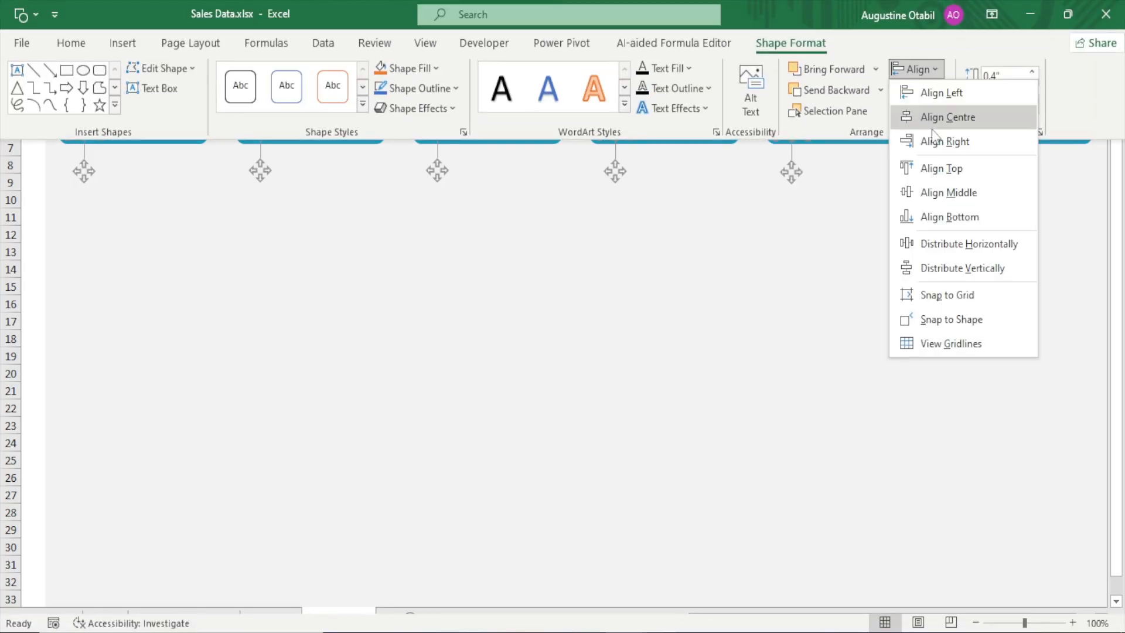
pyautogui.click(941, 169)
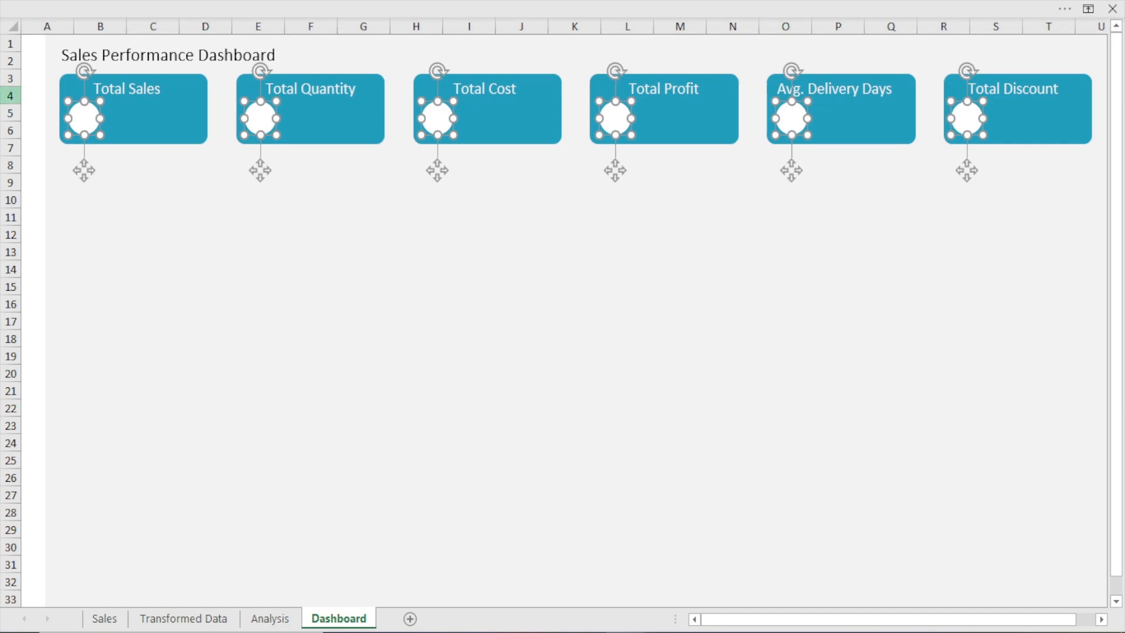
pyautogui.click(684, 299)
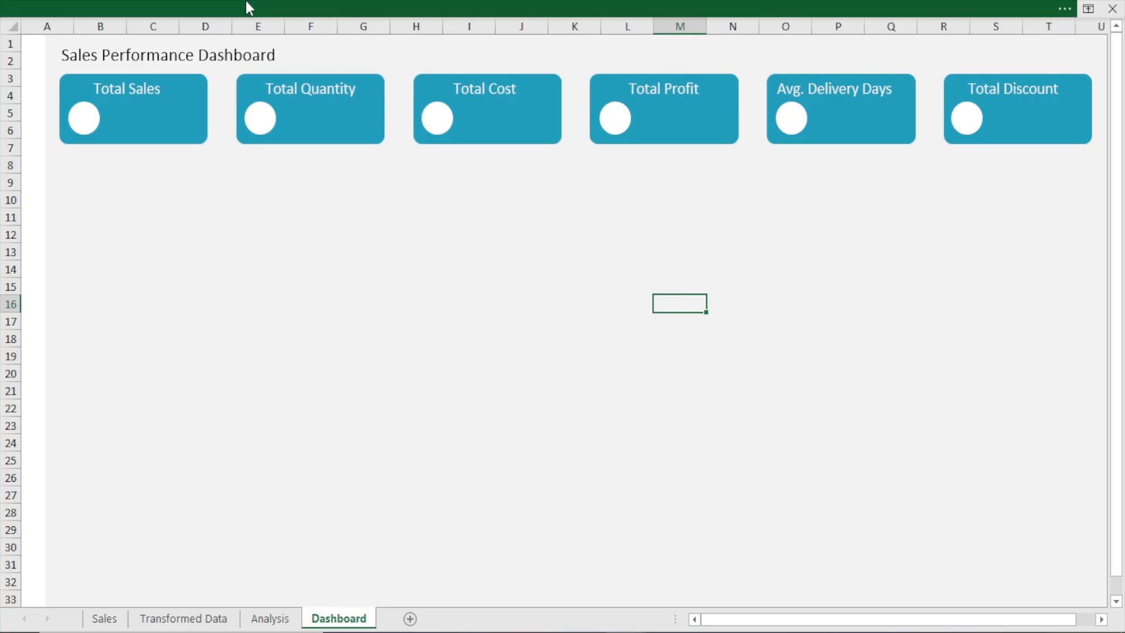
# Open the Insert Picture dialog for pictures stored on this device
pyautogui.click(245, 1)
pyautogui.click(109, 45)
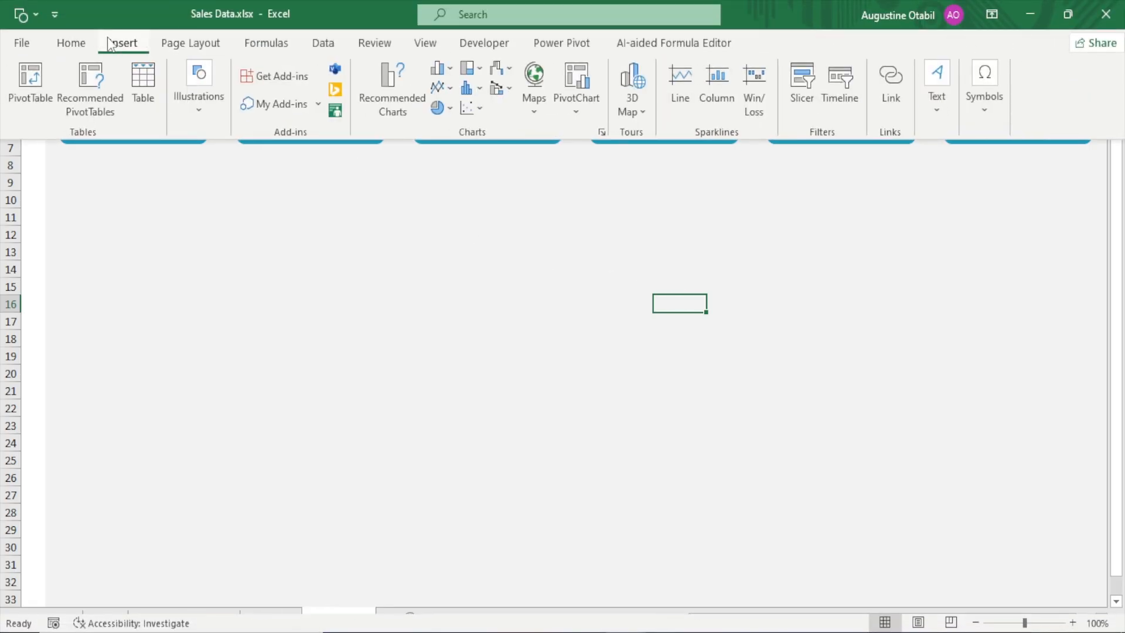
pyautogui.click(205, 120)
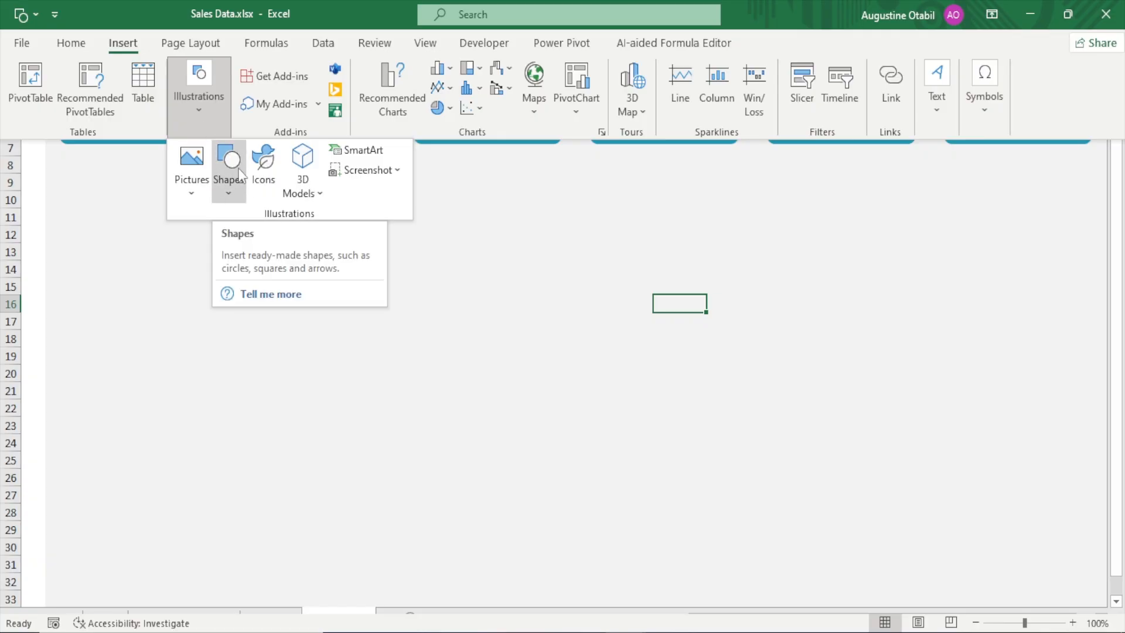
pyautogui.click(193, 198)
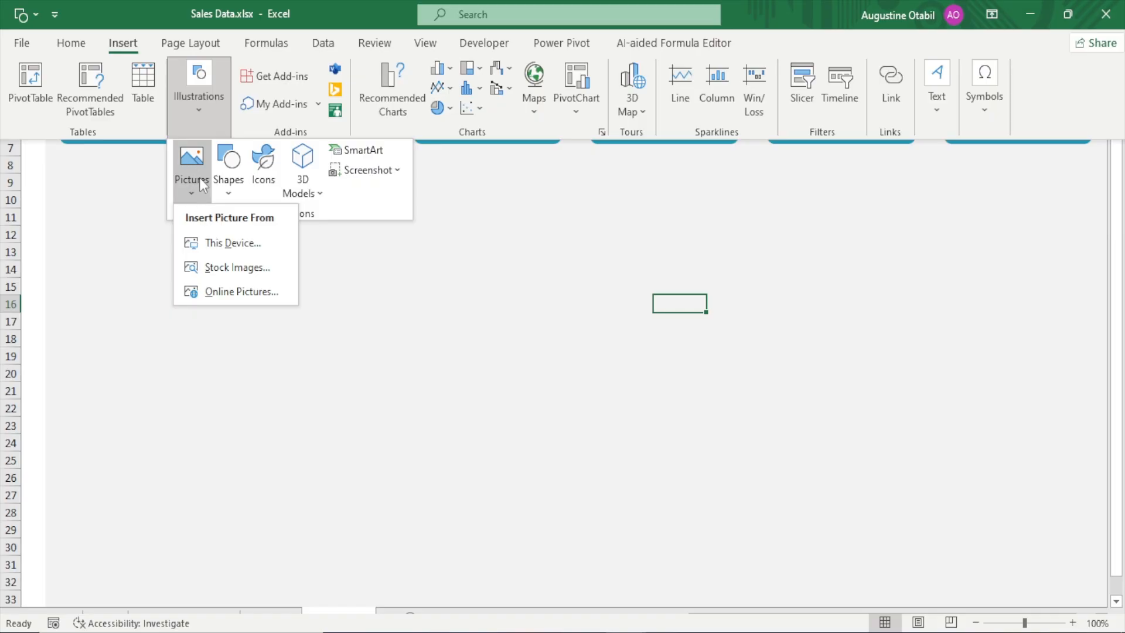
pyautogui.click(237, 243)
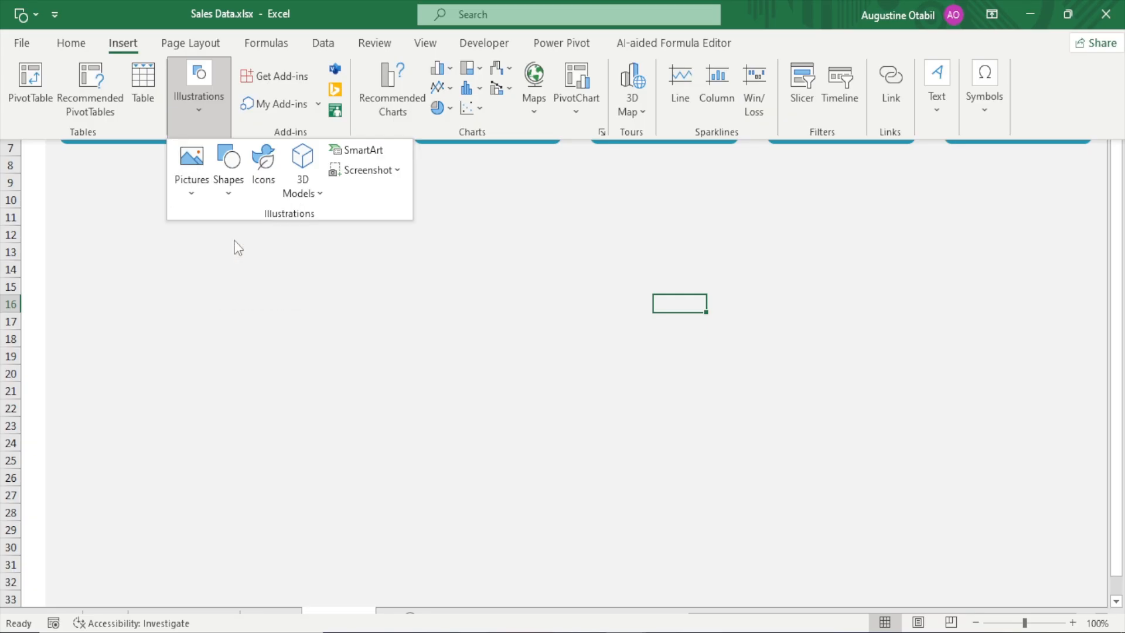
pyautogui.click(236, 244)
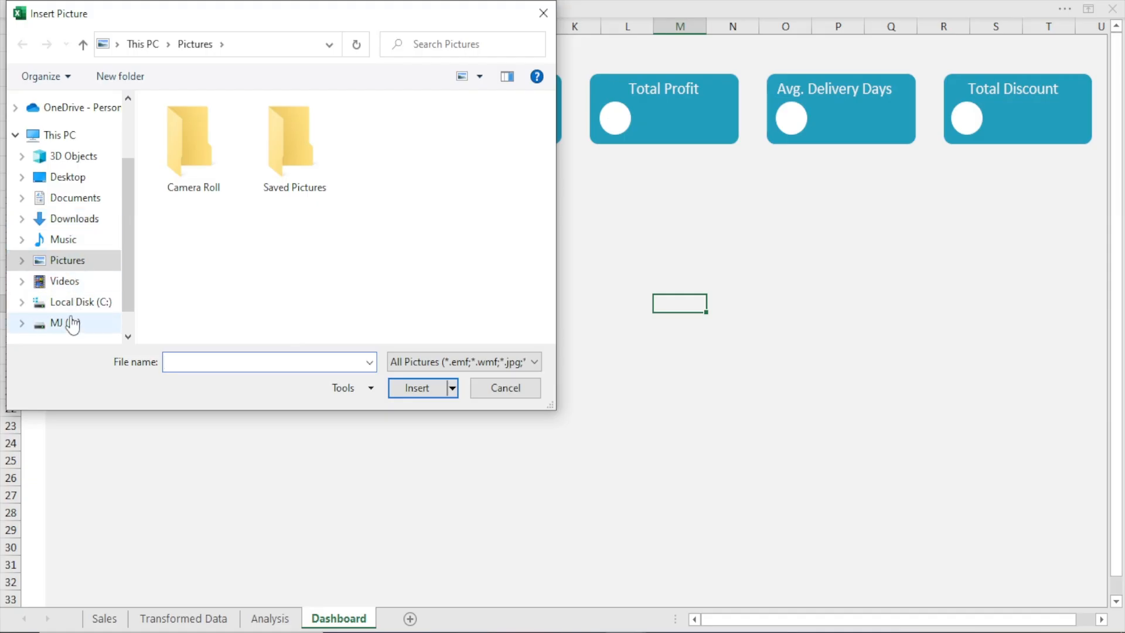
# Insert all six icon pictures from the SuperSales > Sales Dashboard > Icons folder inside THE BI ANALYST HUB on drive D
pyautogui.click(72, 323)
pyautogui.moveTo(548, 161); pyautogui.dragTo(553, 272)
pyautogui.doubleClick(291, 258)
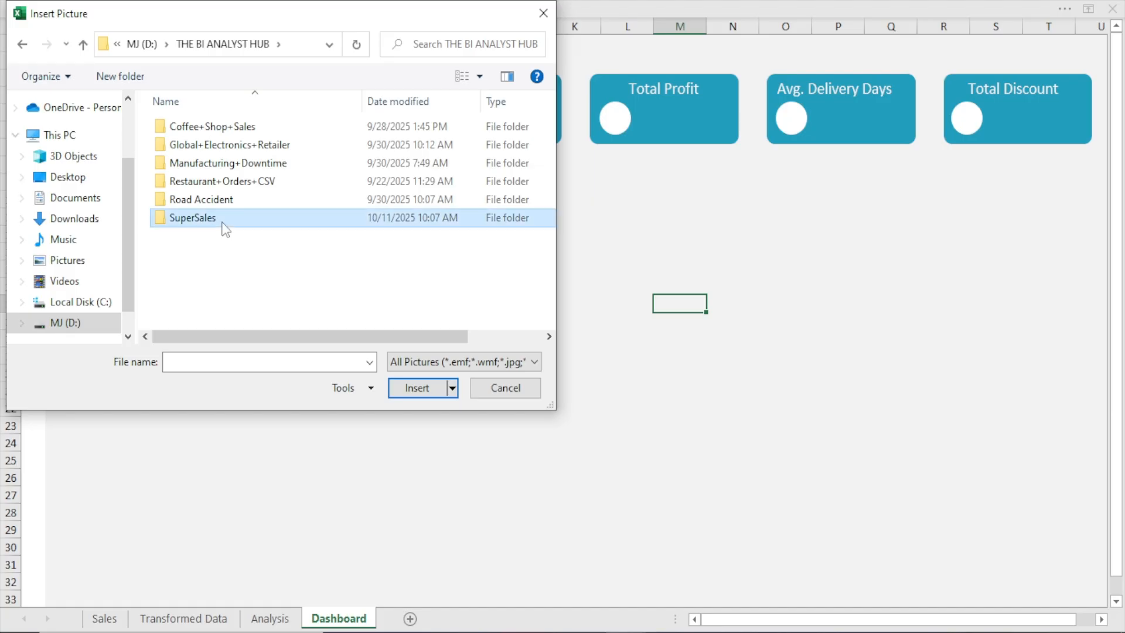
pyautogui.doubleClick(222, 222)
pyautogui.doubleClick(222, 128)
pyautogui.click(222, 127)
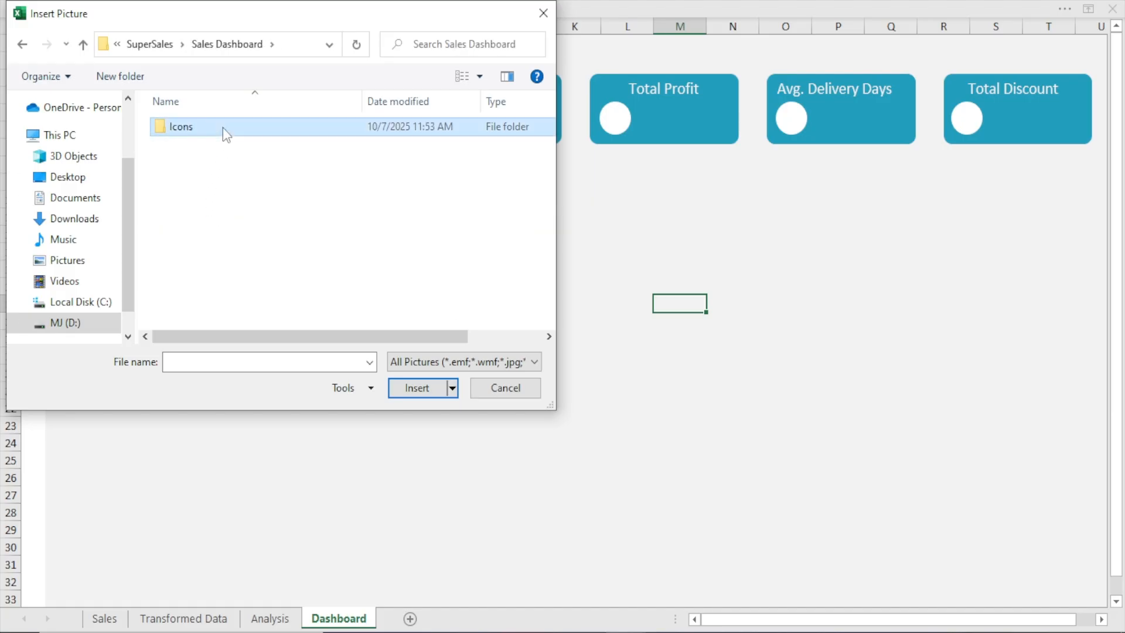
pyautogui.doubleClick(223, 128)
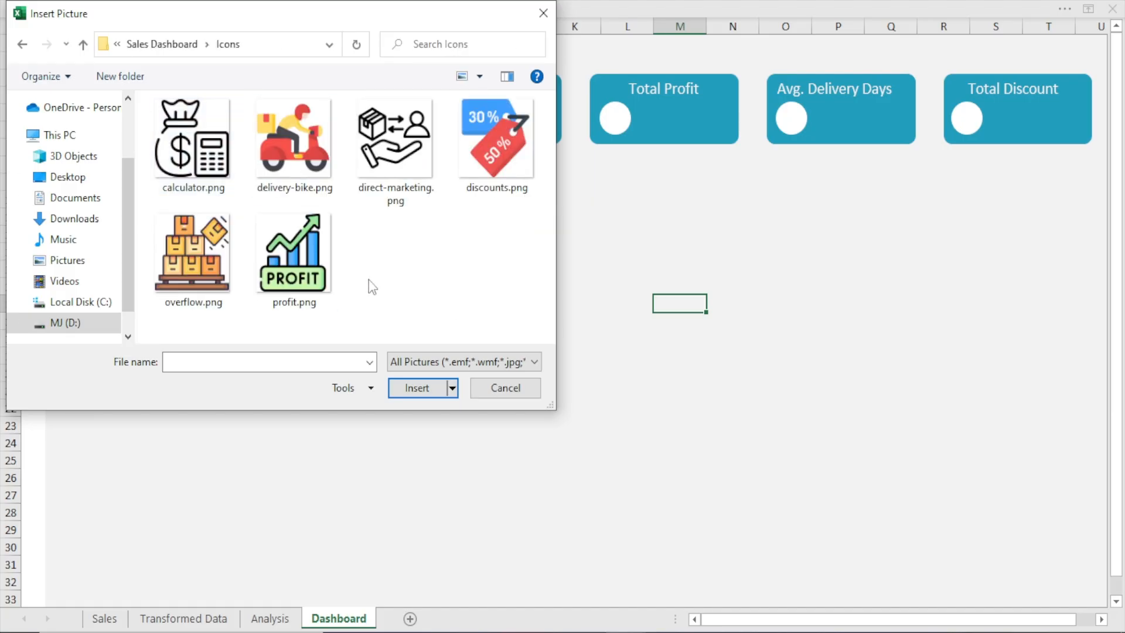
pyautogui.hotkey('ctrl', 'a')
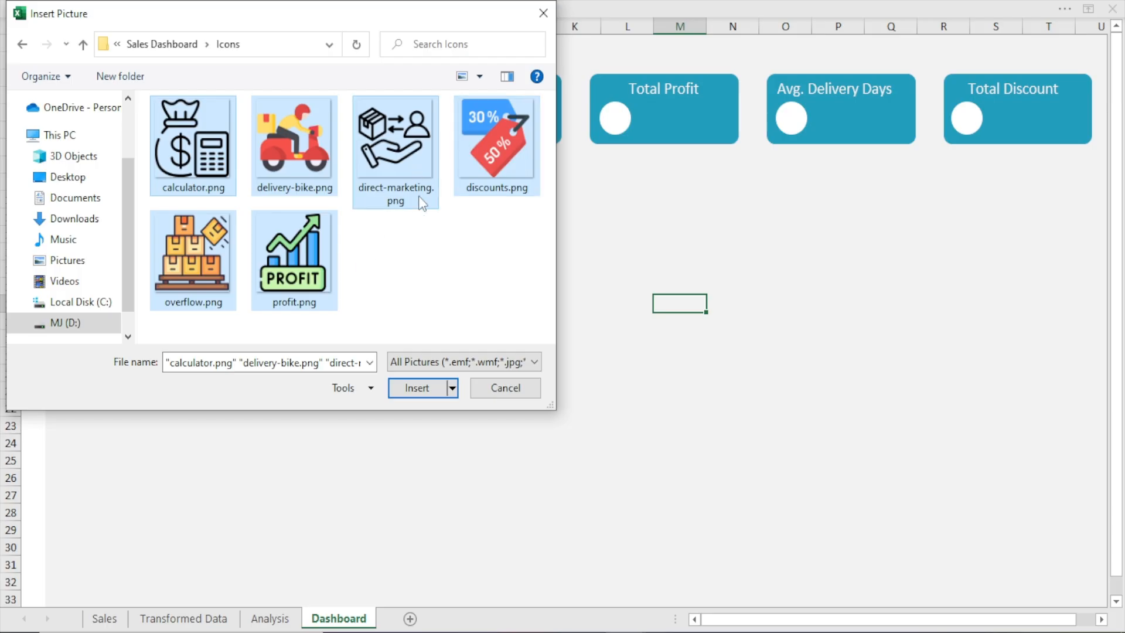
pyautogui.click(424, 385)
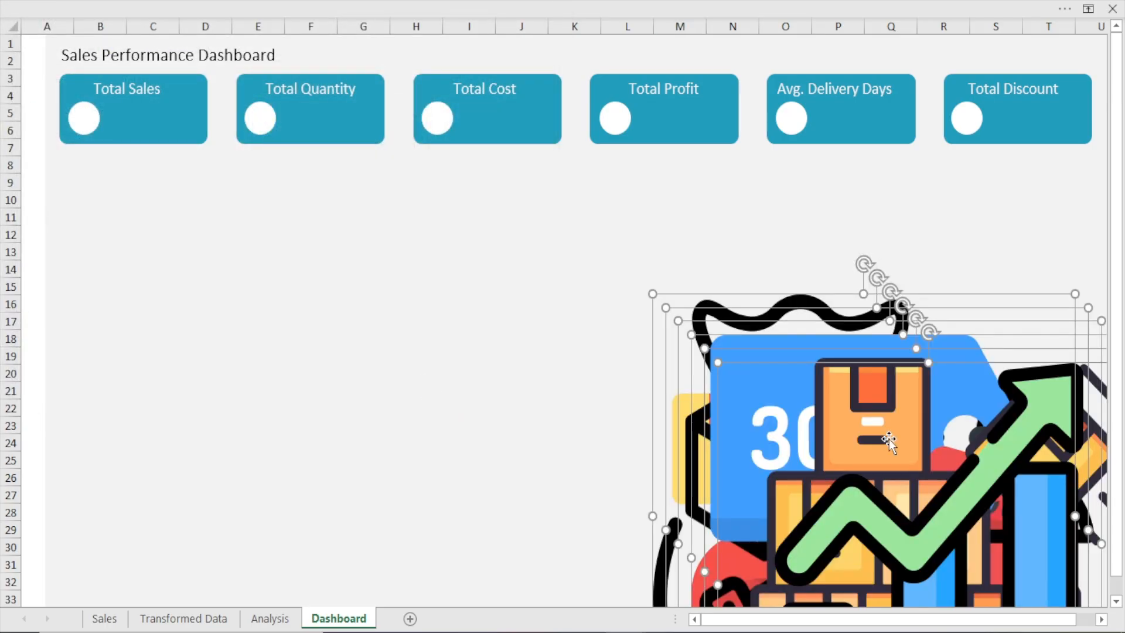
# Move the six inserted pictures to the middle of the sheet and shrink them together to about the size of the card circles
pyautogui.moveTo(854, 464); pyautogui.dragTo(490, 252)
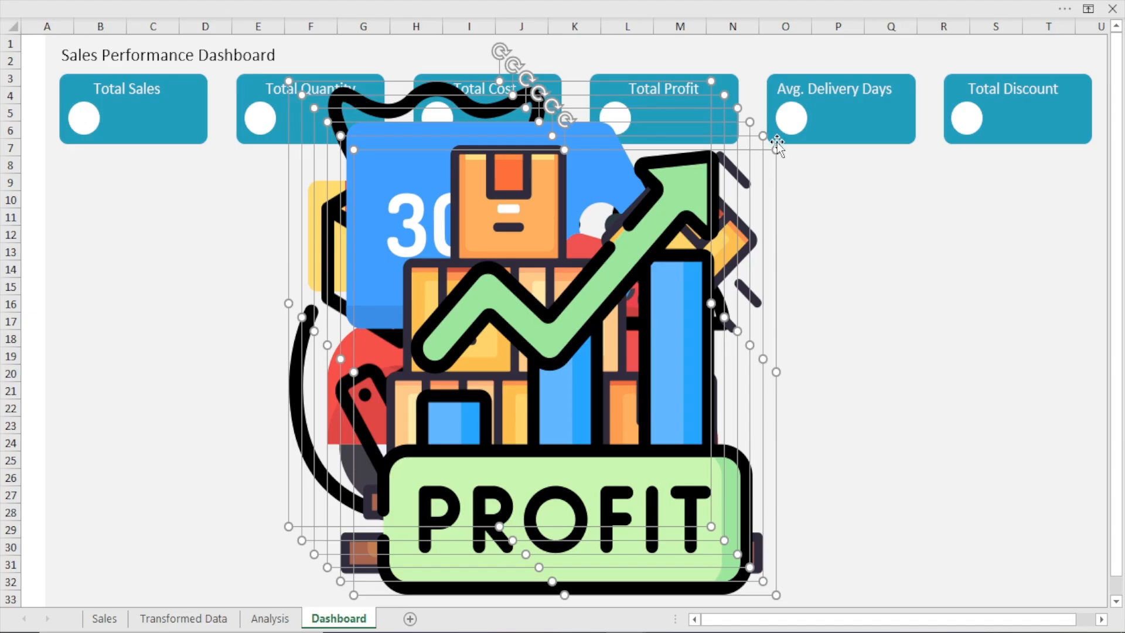
pyautogui.moveTo(709, 80); pyautogui.dragTo(331, 482)
pyautogui.click(725, 300)
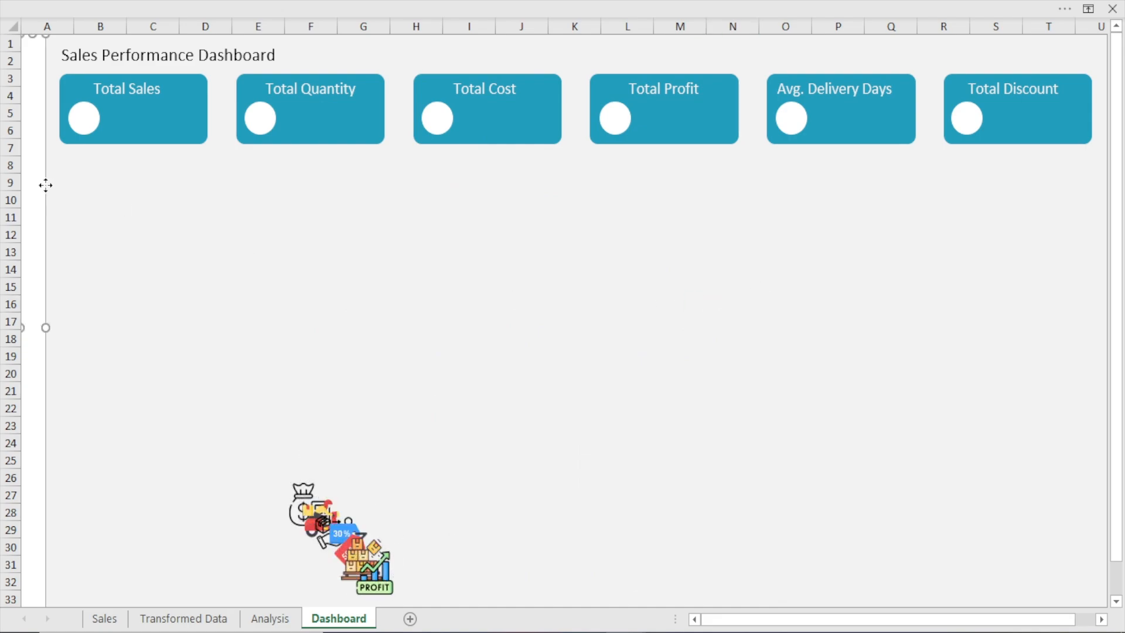
pyautogui.click(208, 221)
pyautogui.click(627, 373)
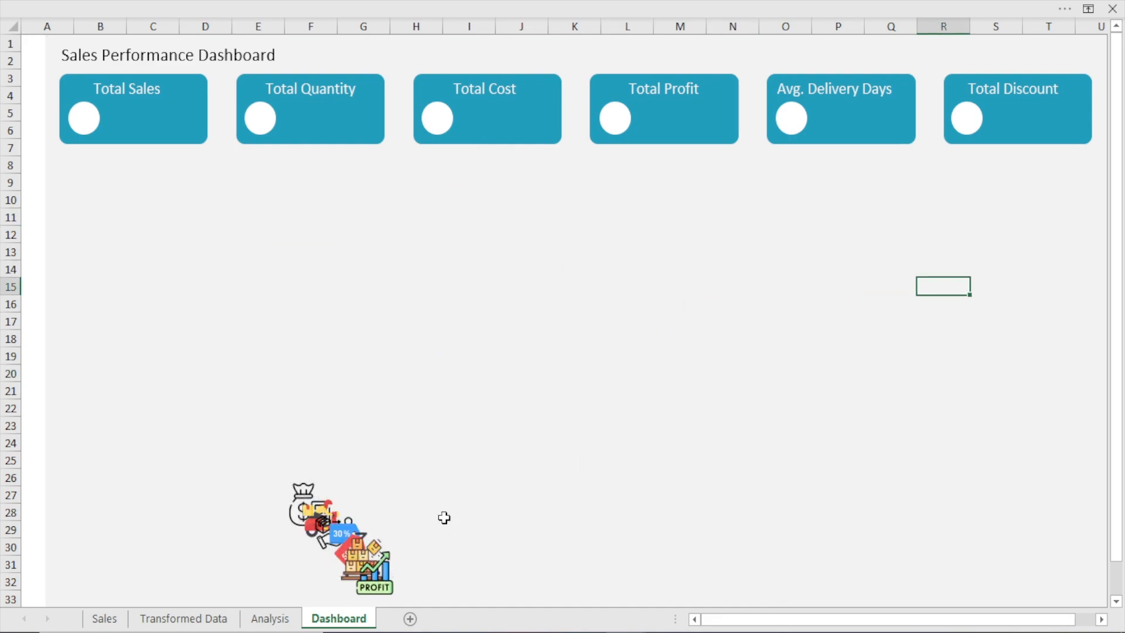
# Separate the profit and box-stack icons from the picture pile, and fit the shrunken discount tag icon into the Total Discount circle
pyautogui.moveTo(387, 532); pyautogui.dragTo(437, 304)
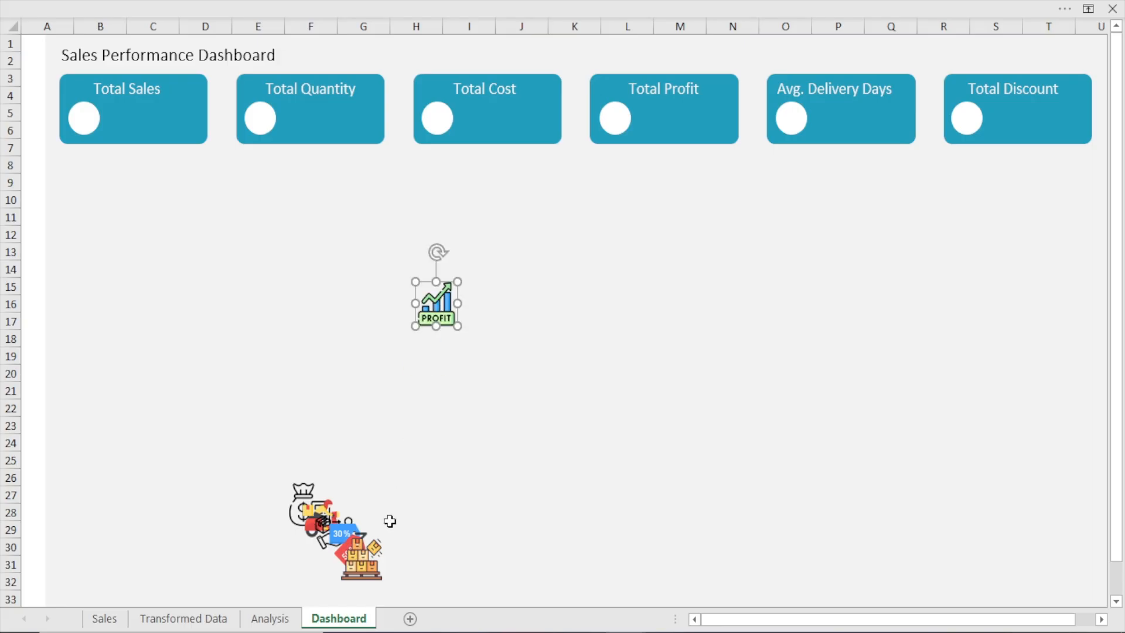
pyautogui.moveTo(369, 547); pyautogui.dragTo(603, 322)
pyautogui.moveTo(328, 551); pyautogui.dragTo(806, 305)
pyautogui.click(825, 285)
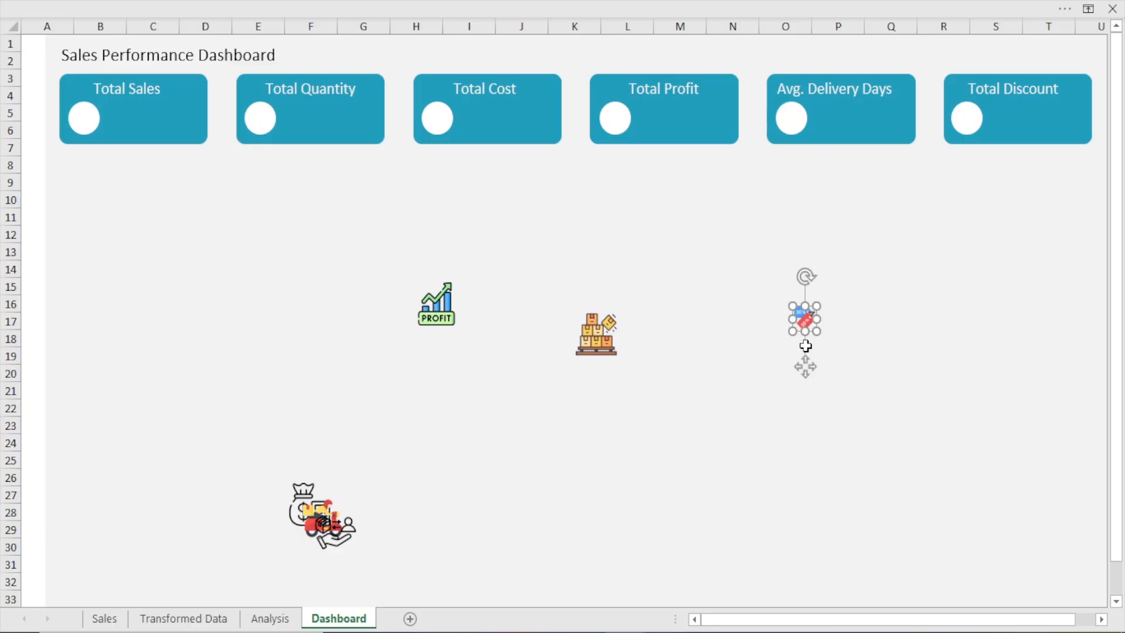
pyautogui.moveTo(811, 352); pyautogui.dragTo(966, 166)
pyautogui.click(947, 237)
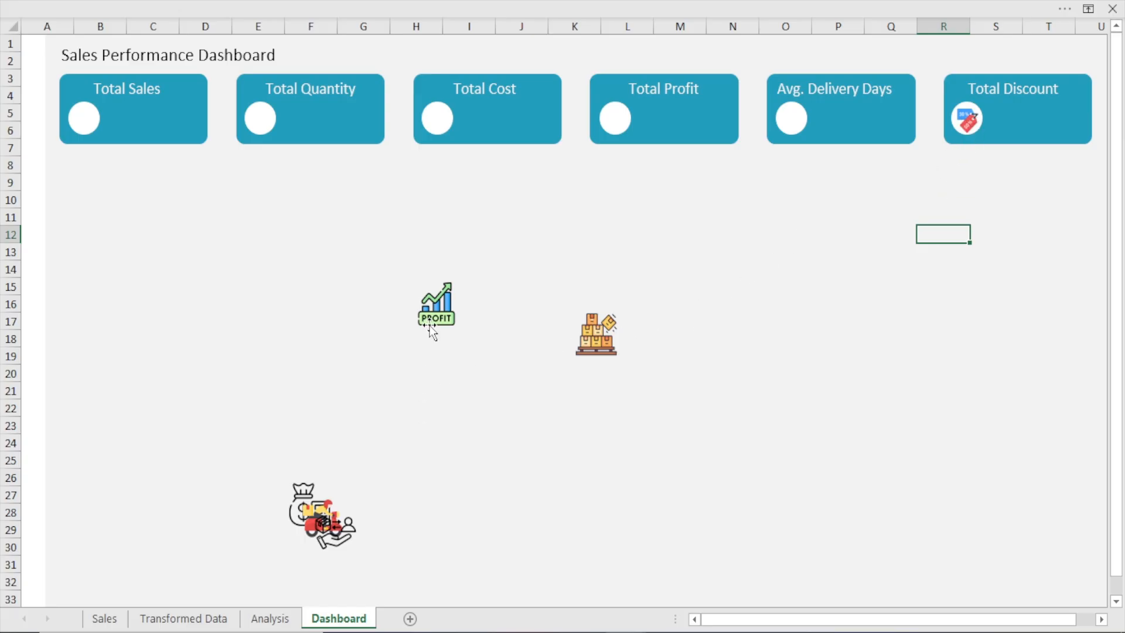
# Move the hand-and-package icon to mid-sheet, and shrink the scooter icon and center it in the Avg. Delivery Days circle
pyautogui.moveTo(334, 542); pyautogui.dragTo(527, 270)
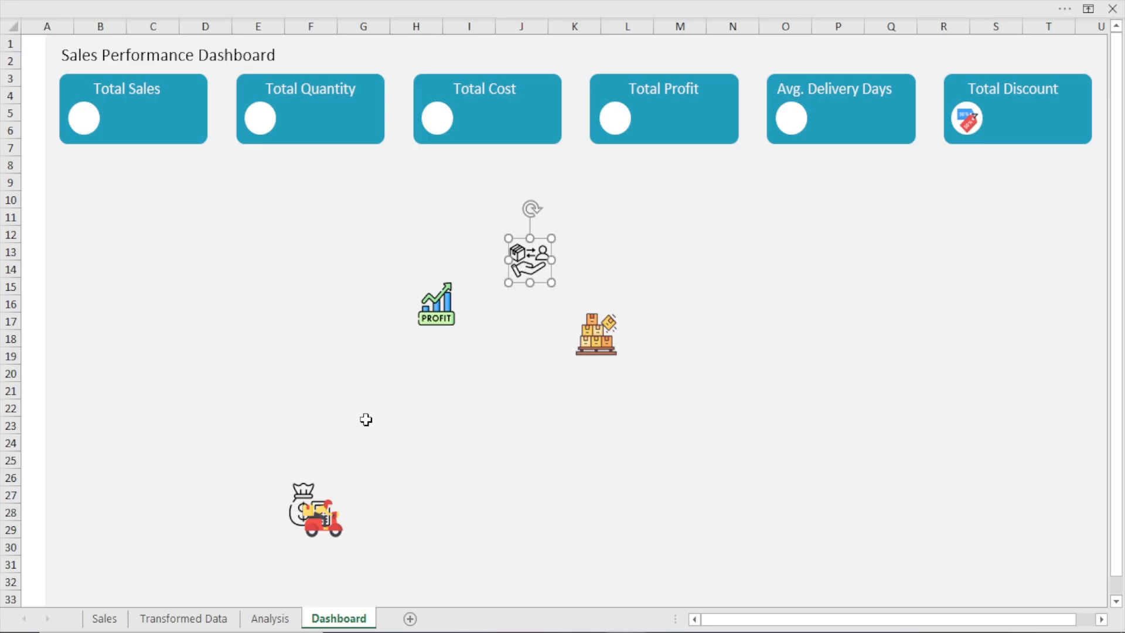
pyautogui.moveTo(328, 519); pyautogui.dragTo(829, 250)
pyautogui.moveTo(814, 316); pyautogui.dragTo(789, 166)
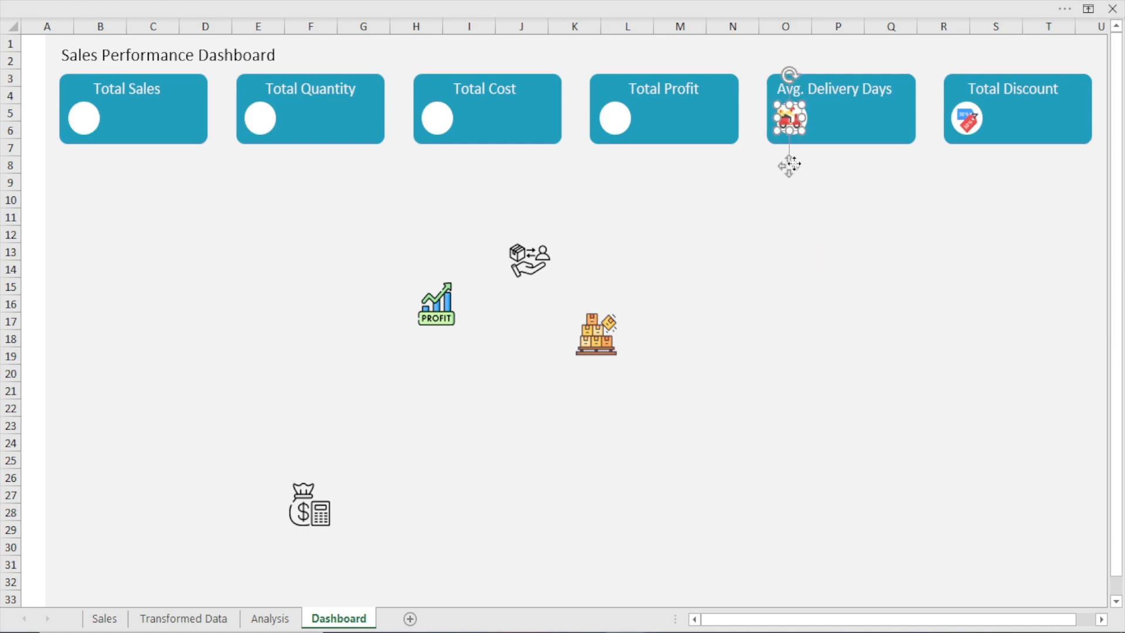
pyautogui.click(803, 266)
pyautogui.click(792, 136)
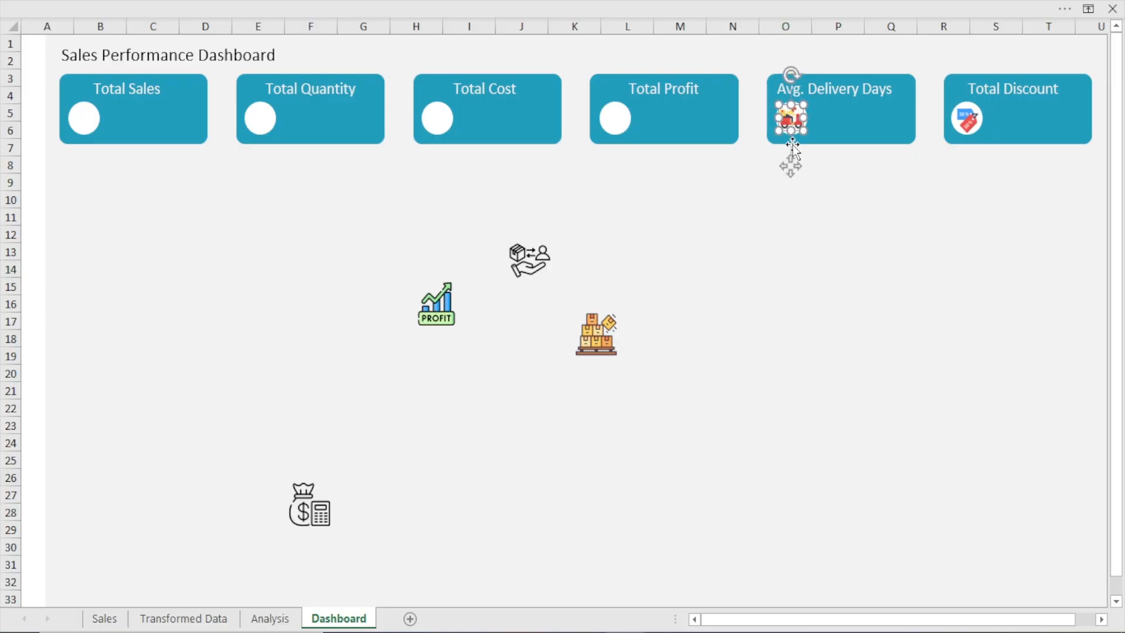
pyautogui.click(789, 247)
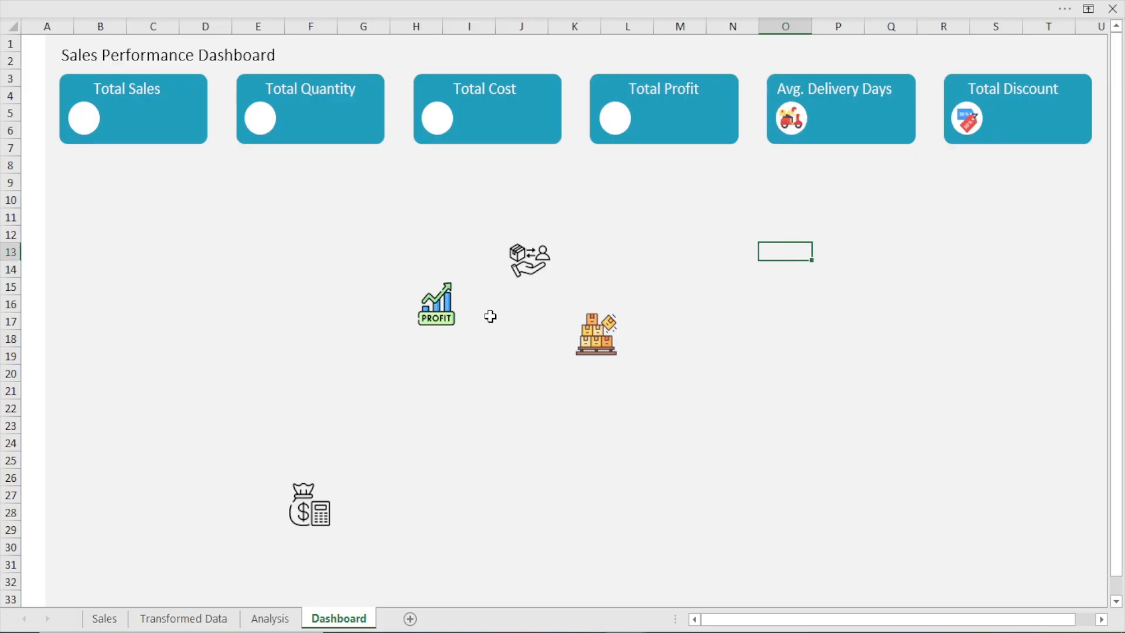
# Shrink the profit chart icon and place it inside the white circle on the Total Profit card
pyautogui.click(436, 307)
pyautogui.moveTo(459, 328); pyautogui.dragTo(615, 166)
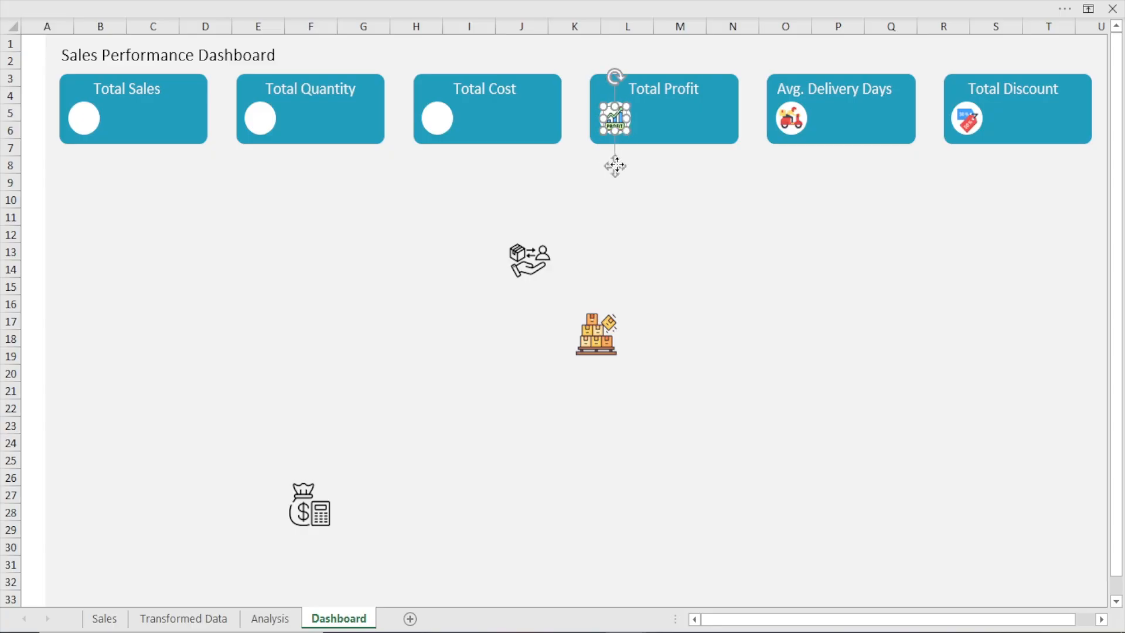
pyautogui.click(729, 286)
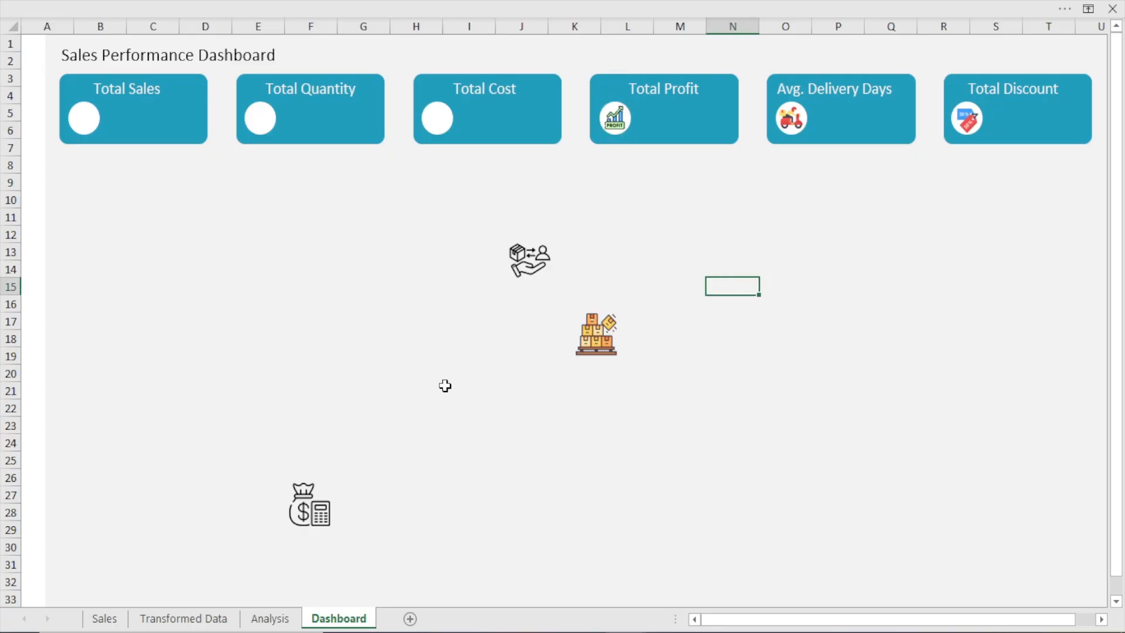
# Shrink the money bag and calculator icon and center it in the Total Cost card's white circle
pyautogui.moveTo(337, 526); pyautogui.dragTo(364, 263)
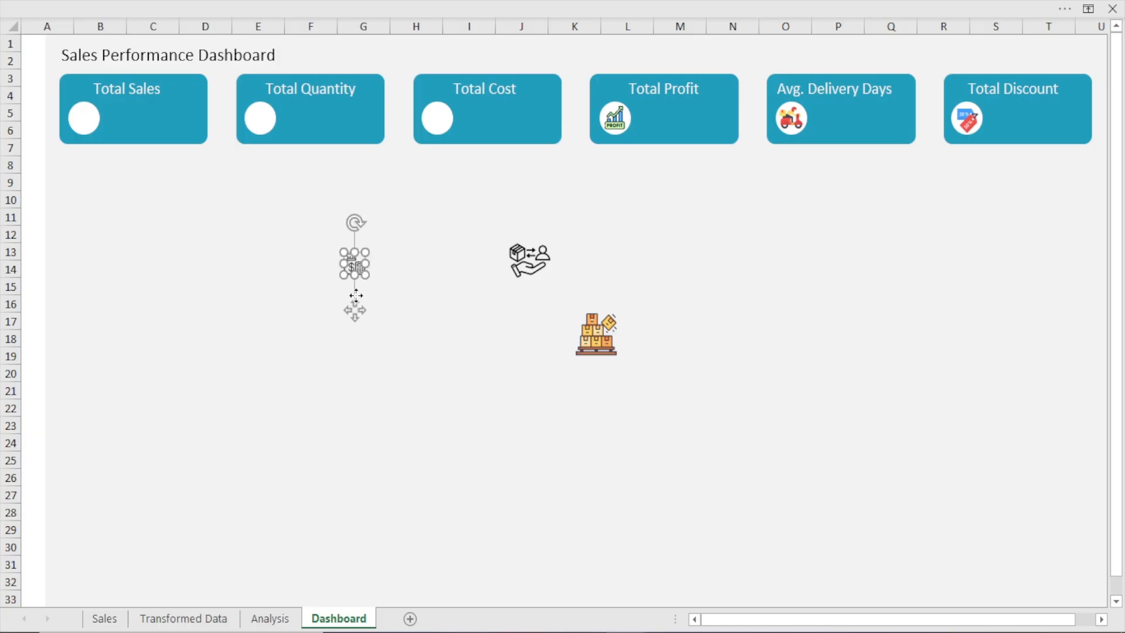
pyautogui.moveTo(356, 309); pyautogui.dragTo(434, 164)
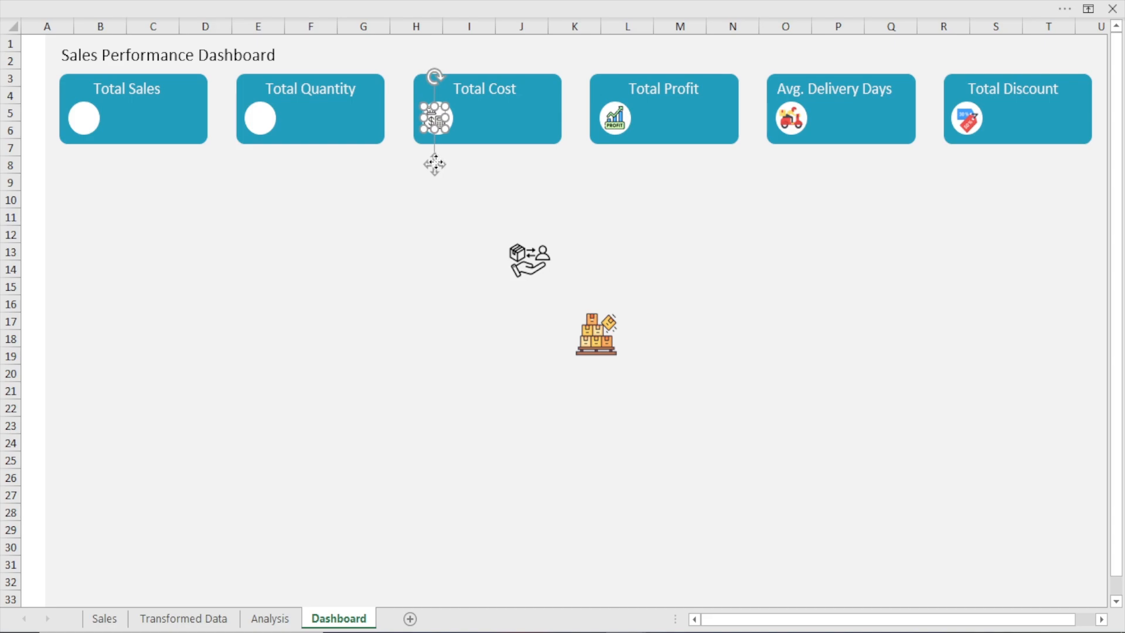
pyautogui.click(418, 233)
pyautogui.click(442, 131)
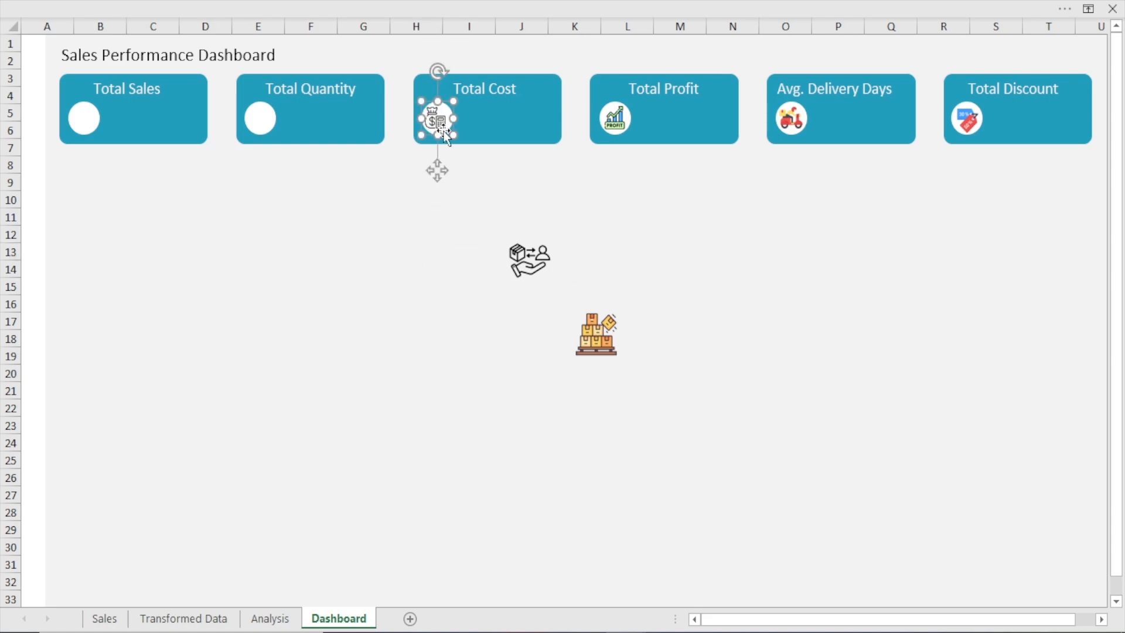
pyautogui.click(398, 259)
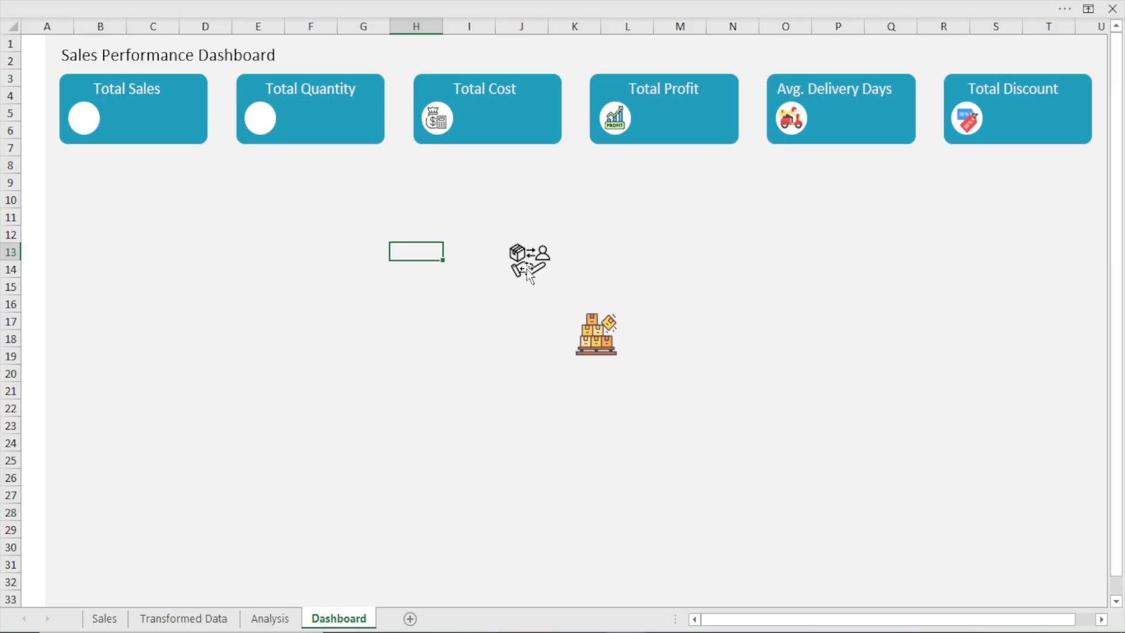
# Shrink the stacked boxes icon and center it in the white circle on the Total Quantity card
pyautogui.moveTo(614, 334); pyautogui.dragTo(265, 164)
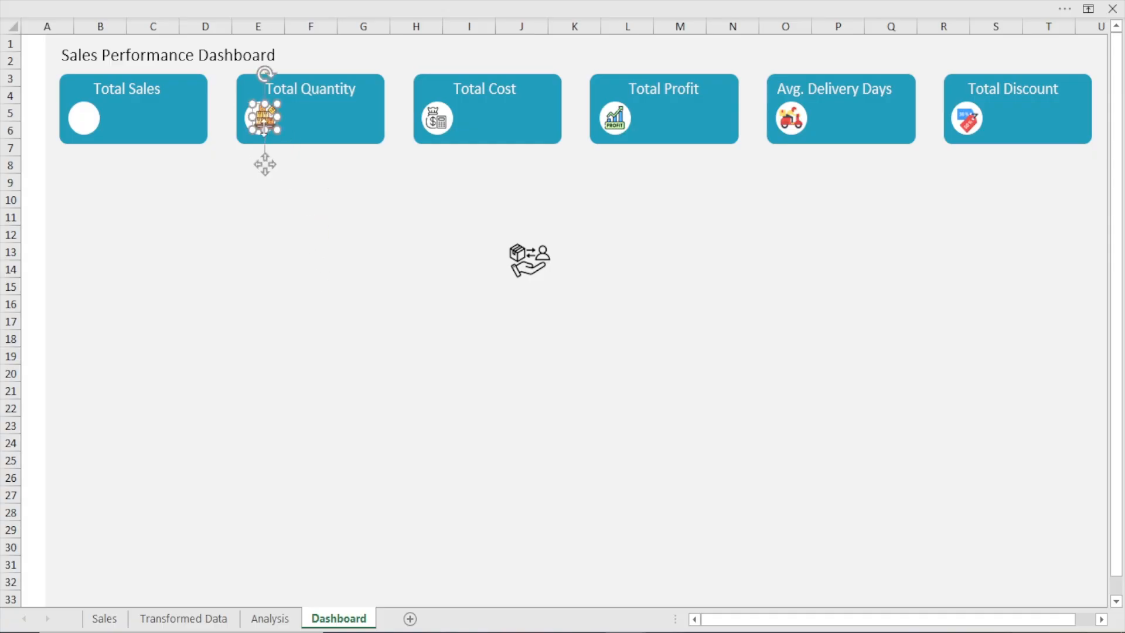
pyautogui.moveTo(277, 103); pyautogui.dragTo(274, 106)
pyautogui.click(263, 165)
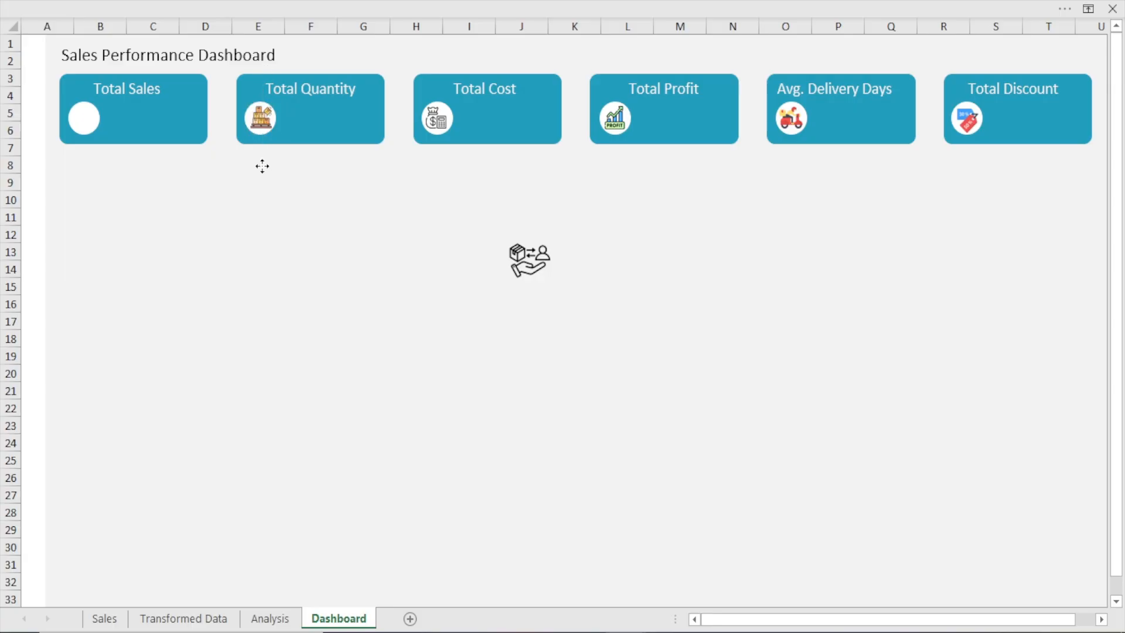
pyautogui.click(262, 167)
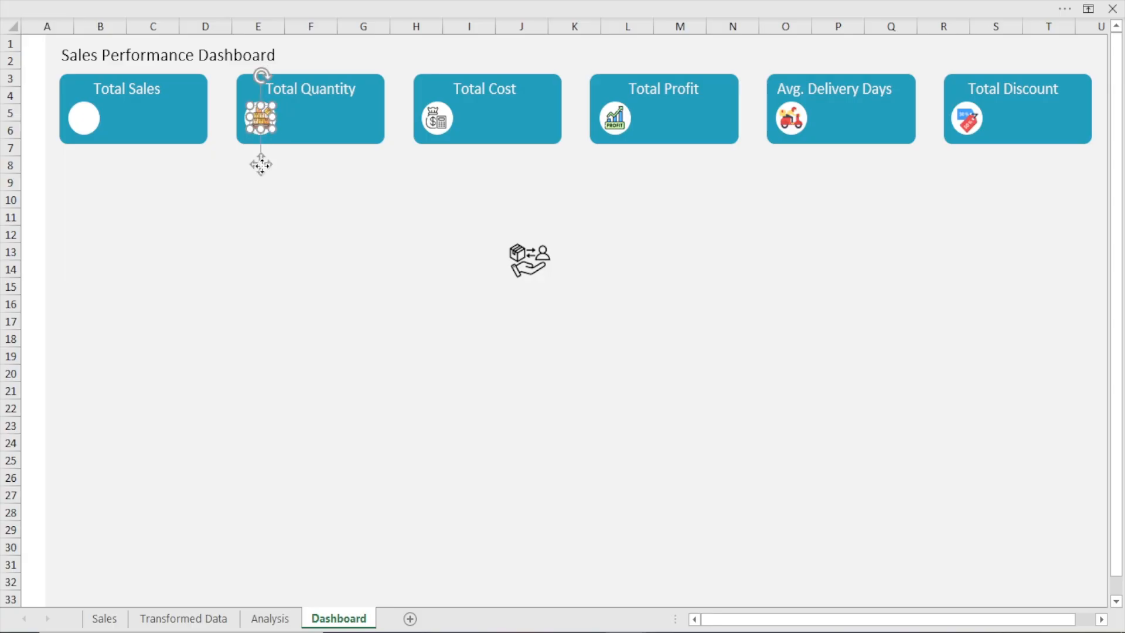
pyautogui.click(290, 200)
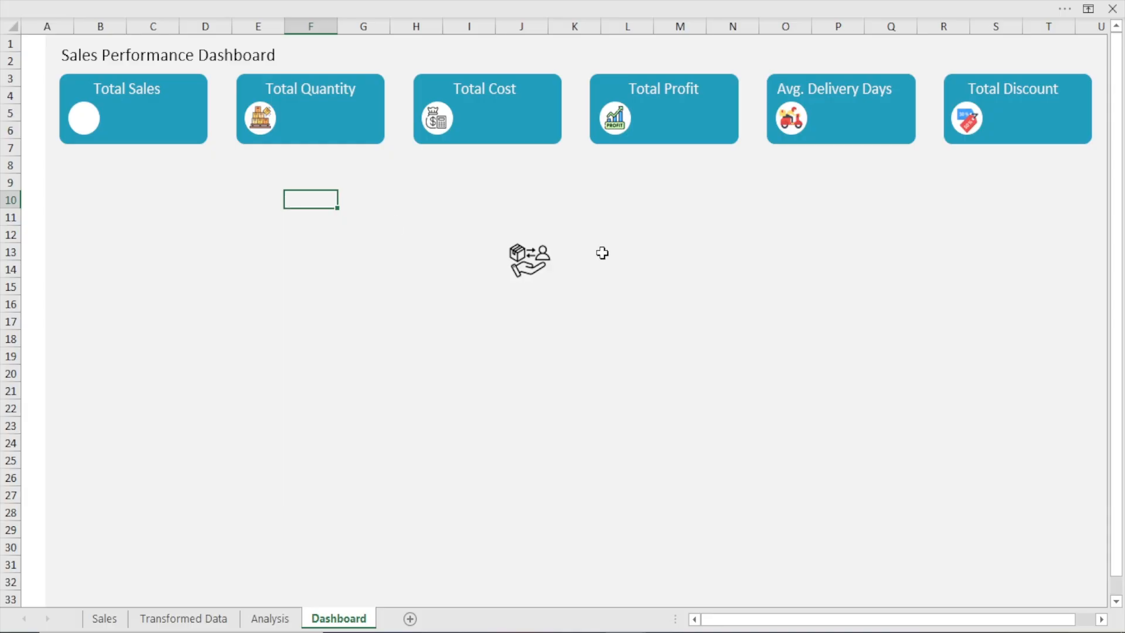
# Shrink the hand-and-package icon and center it in the white circle on the Total Sales card
pyautogui.click(535, 259)
pyautogui.moveTo(552, 239); pyautogui.dragTo(528, 261)
pyautogui.moveTo(518, 318); pyautogui.dragTo(85, 166)
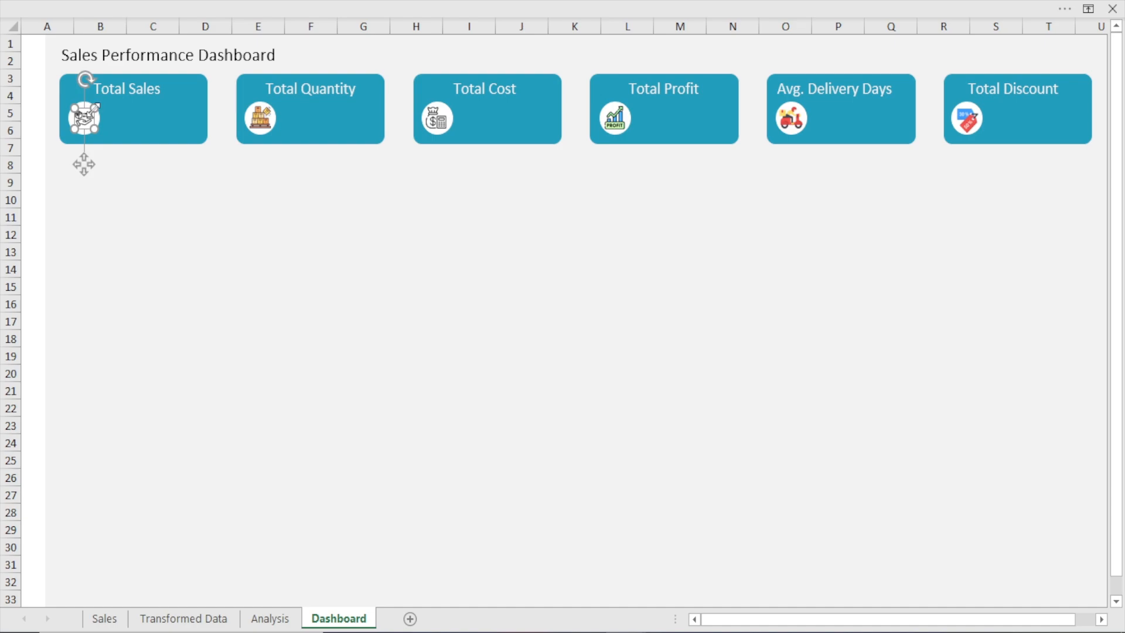
pyautogui.moveTo(93, 109); pyautogui.dragTo(99, 111)
pyautogui.moveTo(85, 164); pyautogui.dragTo(83, 168)
pyautogui.click(182, 195)
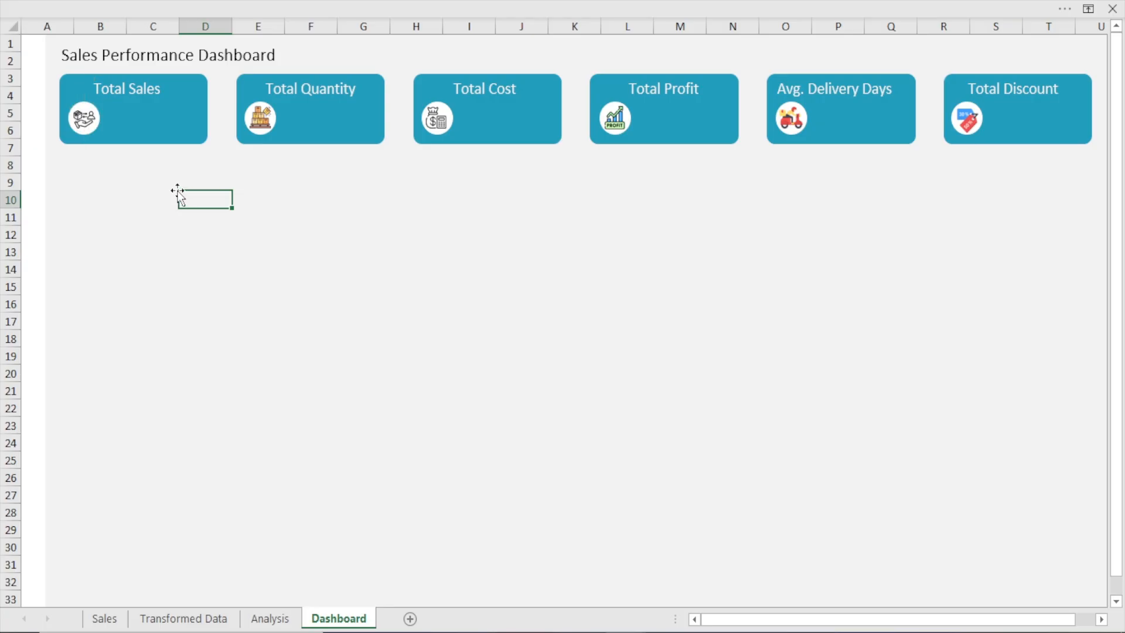
# Check the KPI values in C4:H4 on the Analysis sheet, and place a duplicate of the Total Sales label beside that card's icon
pyautogui.click(143, 89)
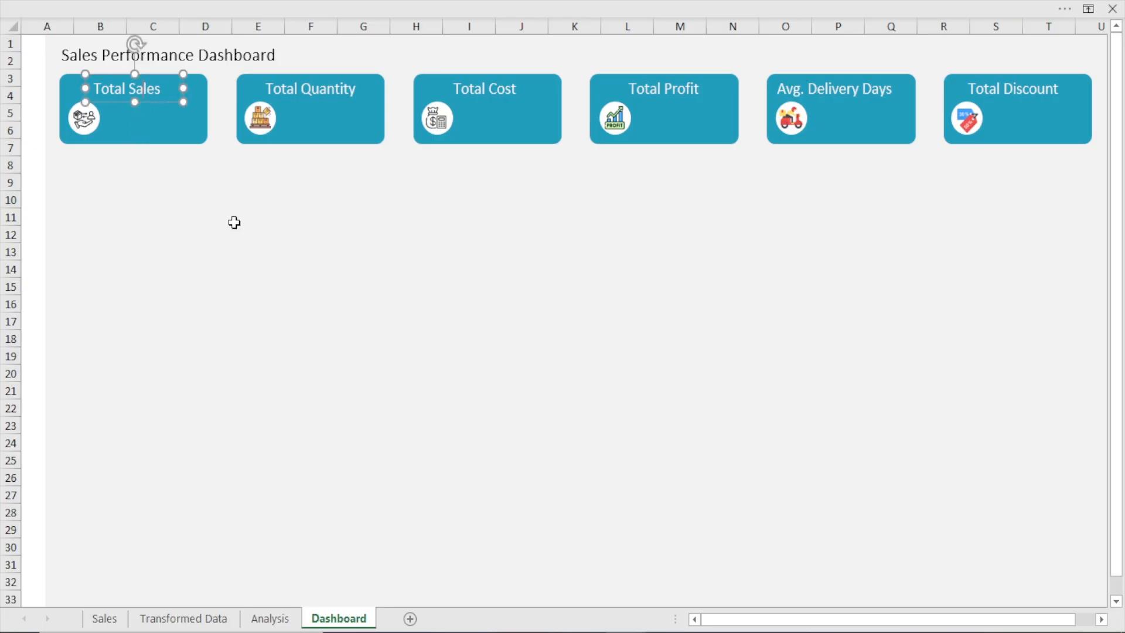
pyautogui.click(279, 619)
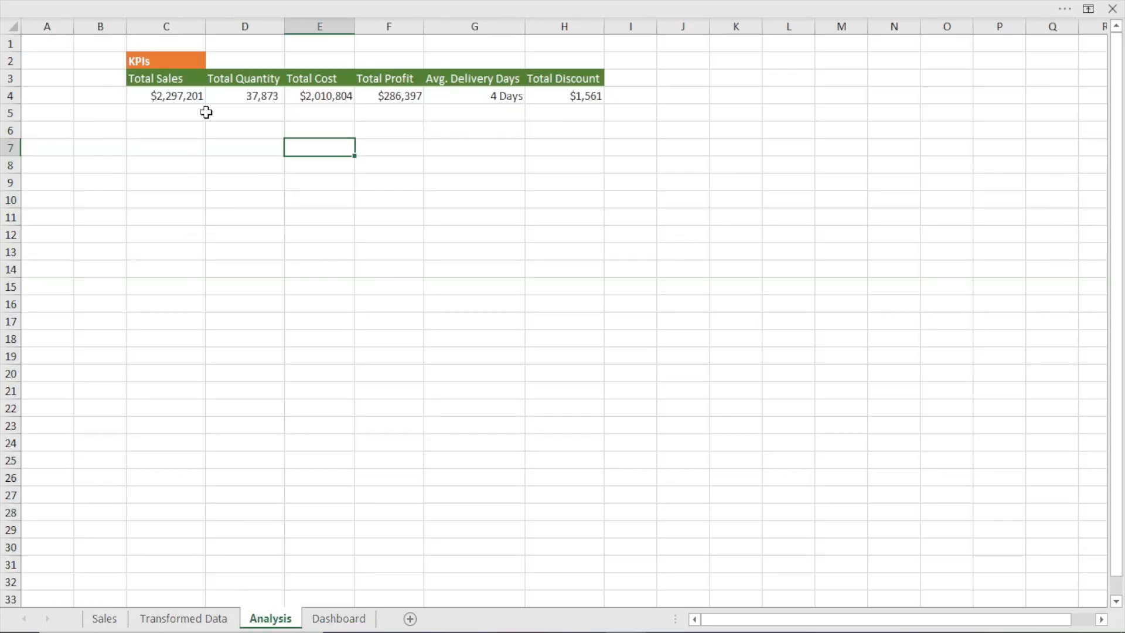
pyautogui.moveTo(162, 96); pyautogui.dragTo(549, 102)
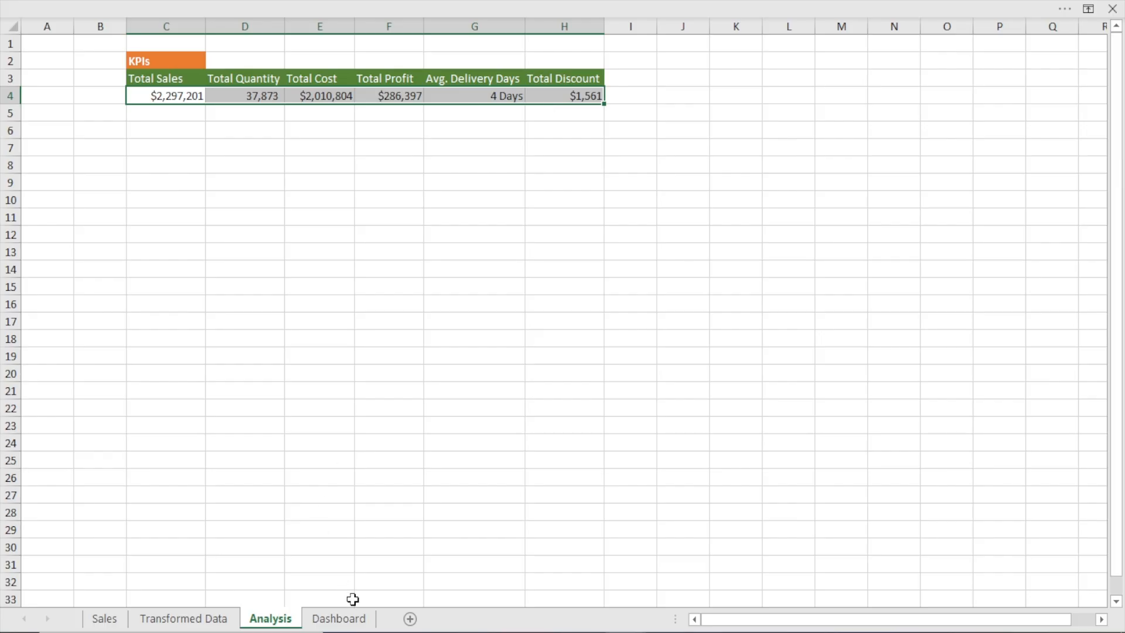
pyautogui.click(338, 619)
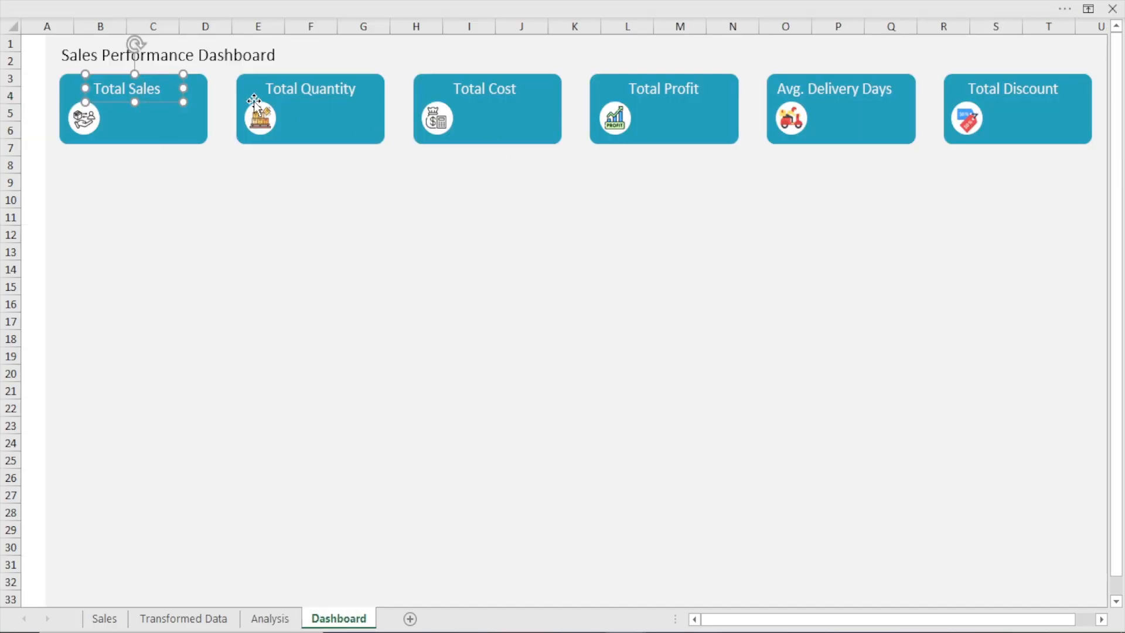
pyautogui.click(154, 107)
pyautogui.click(155, 104)
pyautogui.hotkey('ctrl', 'd')
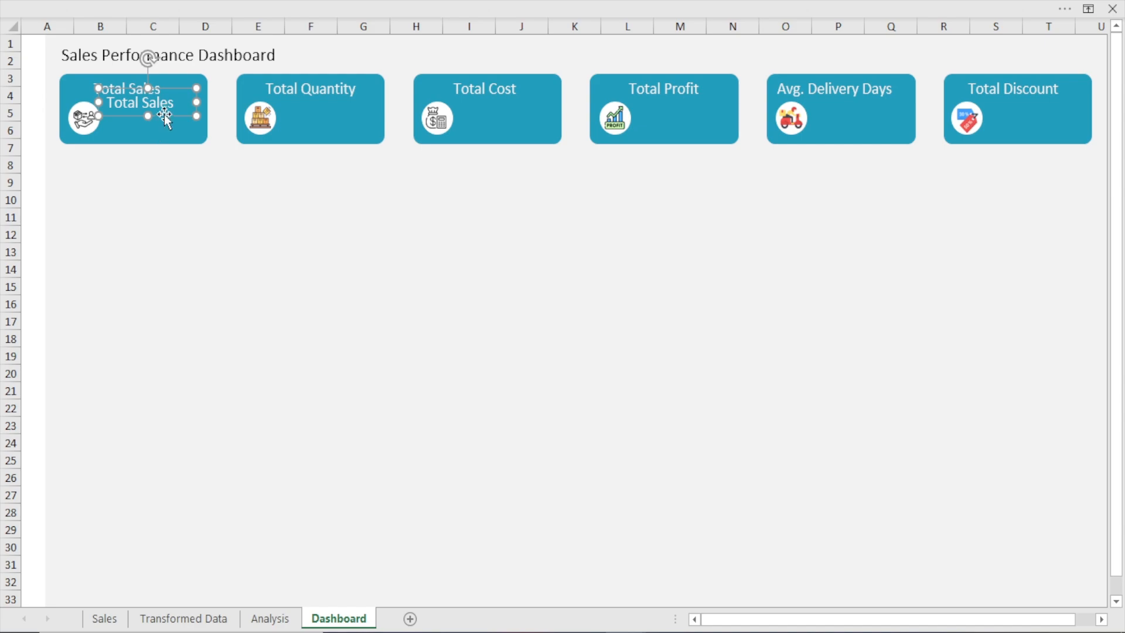
pyautogui.moveTo(160, 115); pyautogui.dragTo(171, 134)
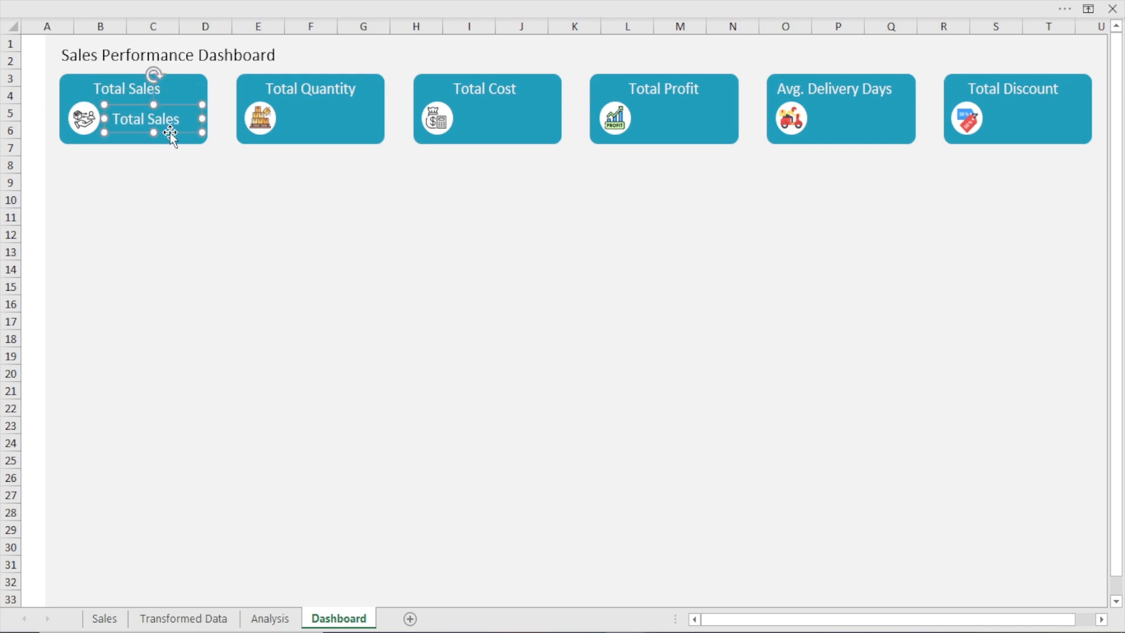
# Show the formula bar and check the Total Sales cell on the Analysis sheet before returning to the Dashboard sheet
pyautogui.moveTo(372, 3)
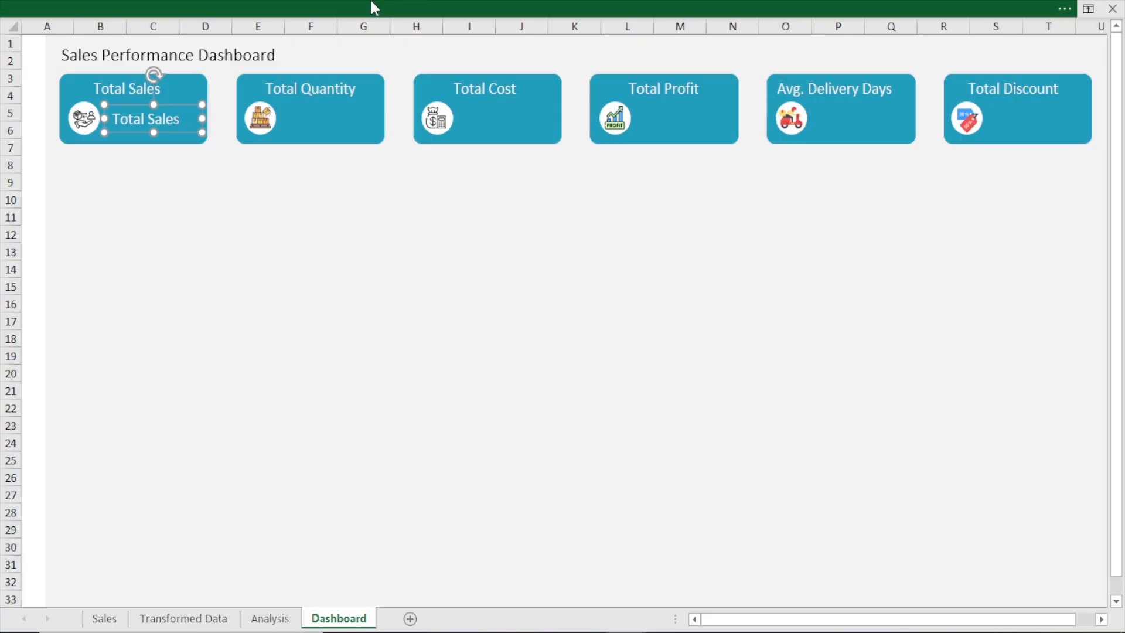
pyautogui.click(370, 1)
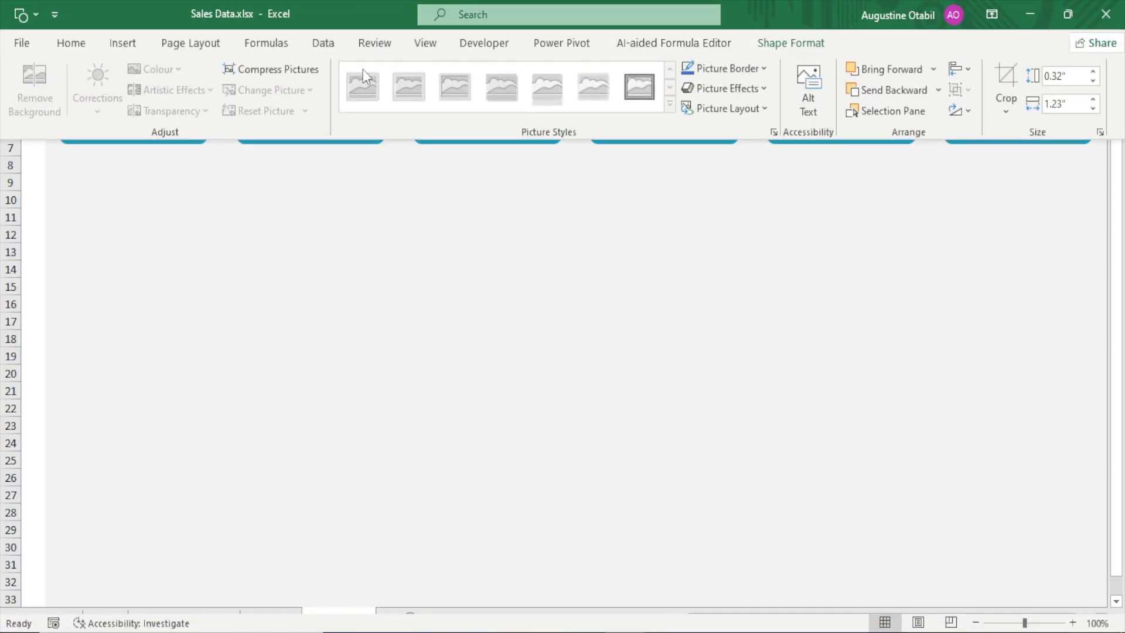
pyautogui.click(421, 45)
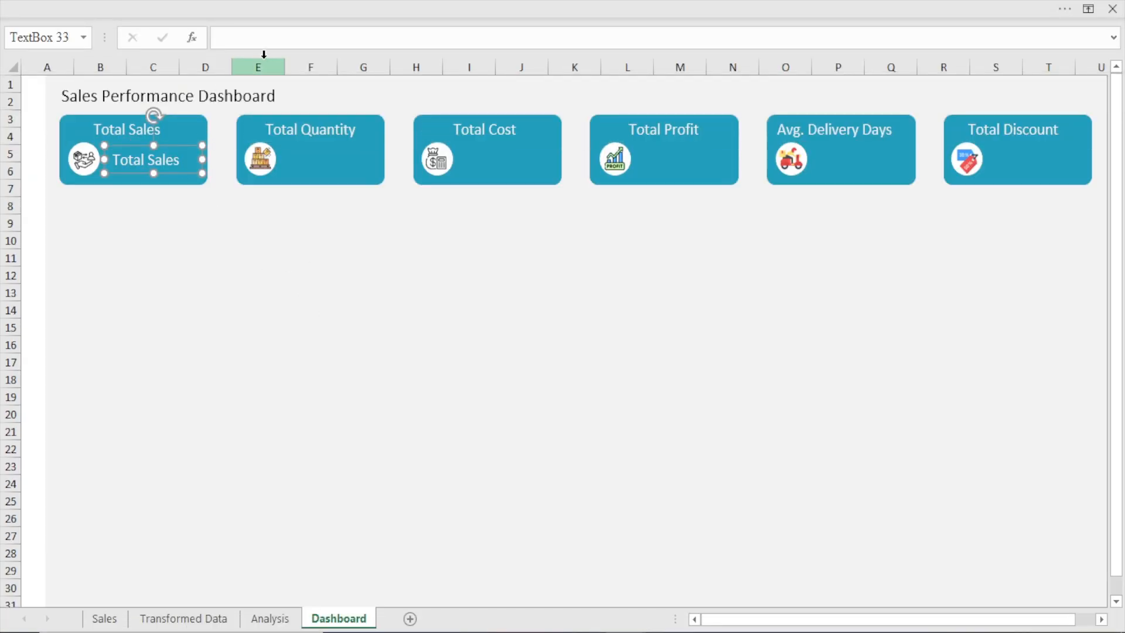
pyautogui.click(290, 618)
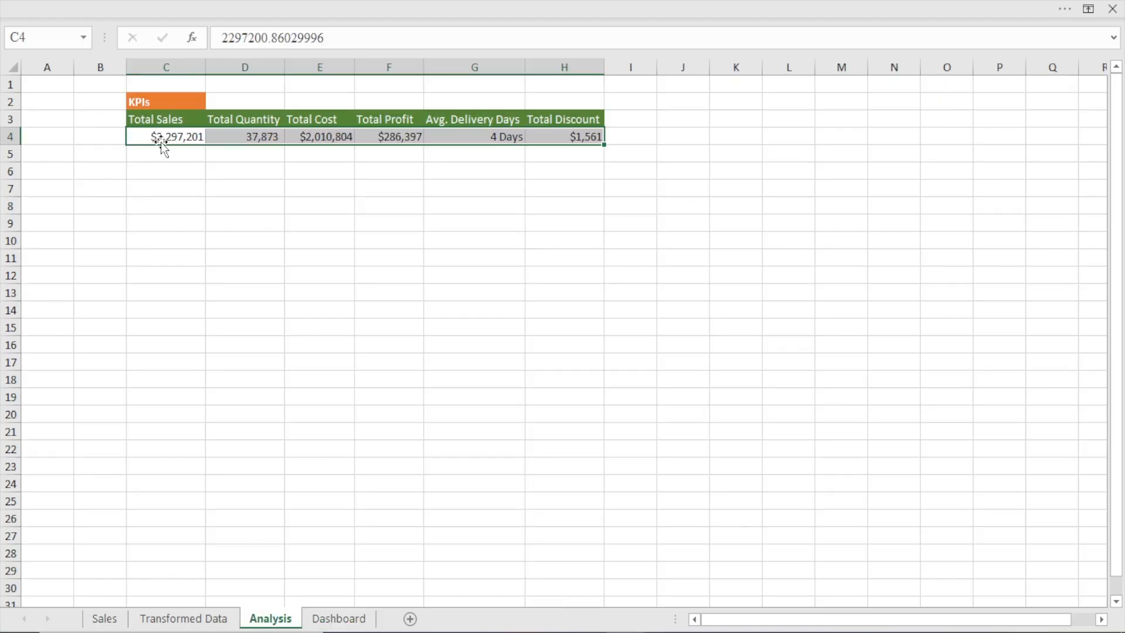
pyautogui.hotkey('ctrl', 'pagedown')
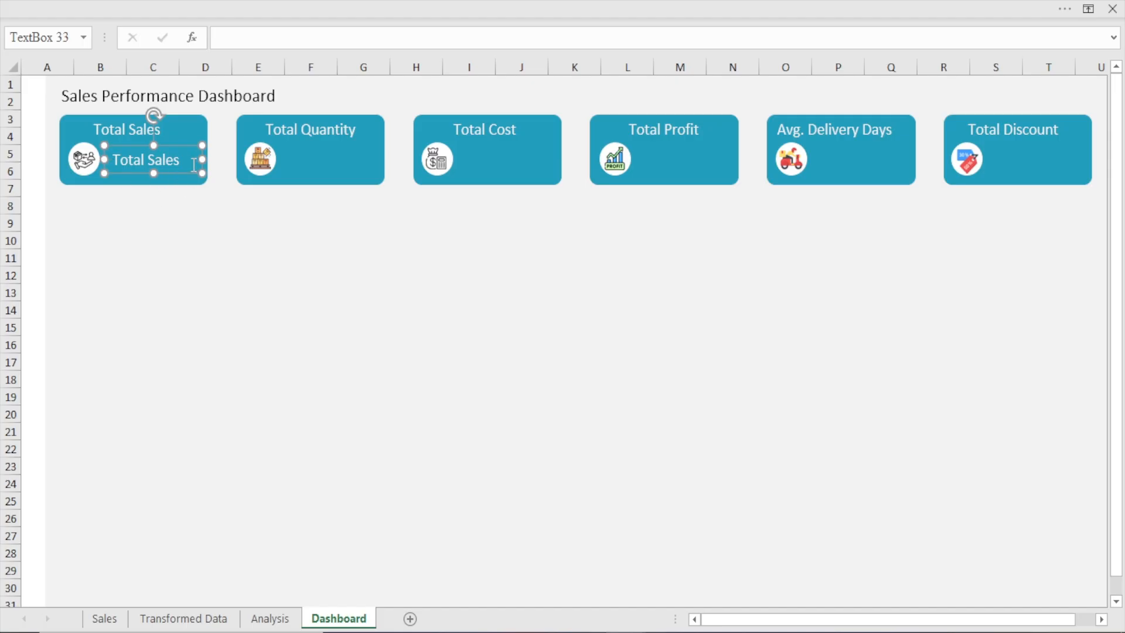
# Widen the duplicated Total Sales text box slightly and link it to the Total Sales value with =Analysis!C4
pyautogui.moveTo(203, 158); pyautogui.dragTo(205, 159)
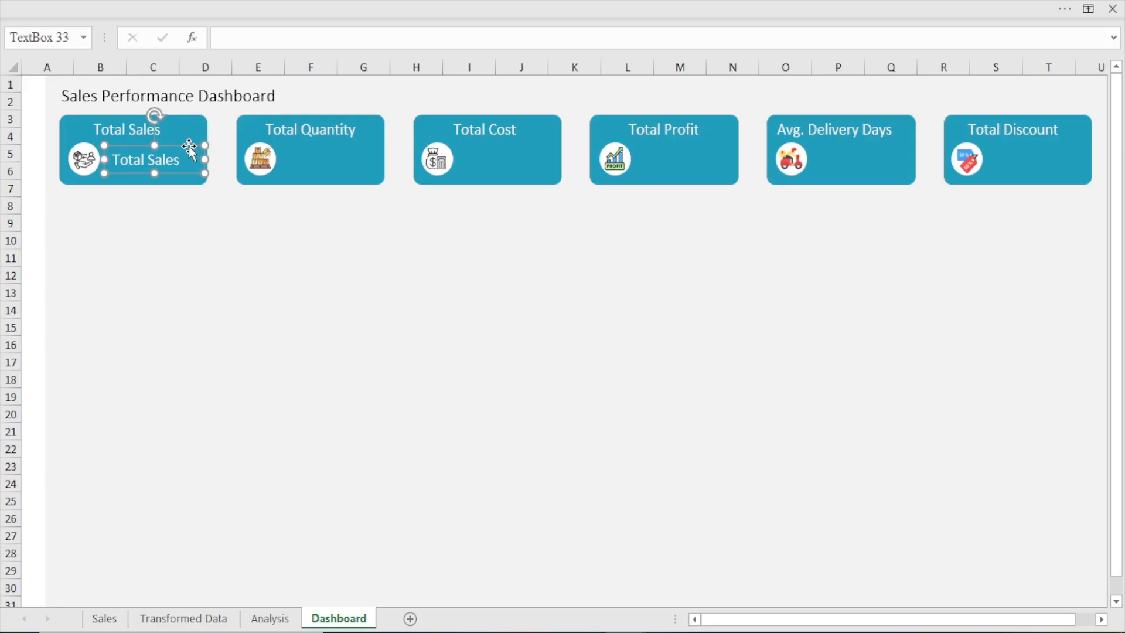
pyautogui.moveTo(190, 150)
pyautogui.mouseDown()
pyautogui.moveTo(181, 216)
pyautogui.moveTo(191, 149)
pyautogui.mouseUp()
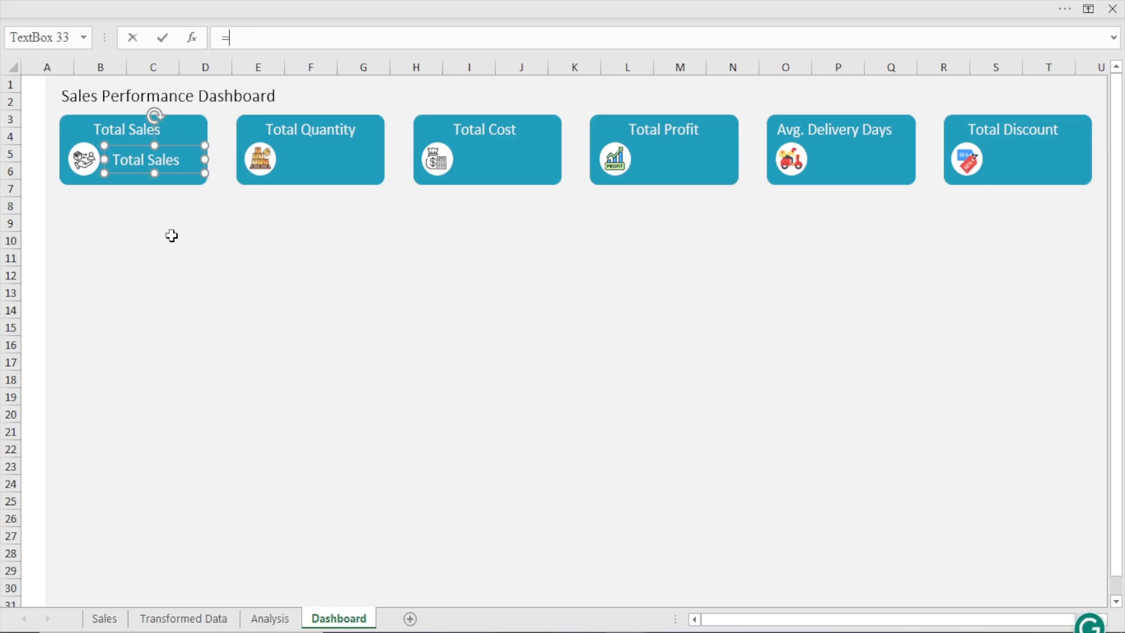
pyautogui.click(282, 626)
pyautogui.click(183, 139)
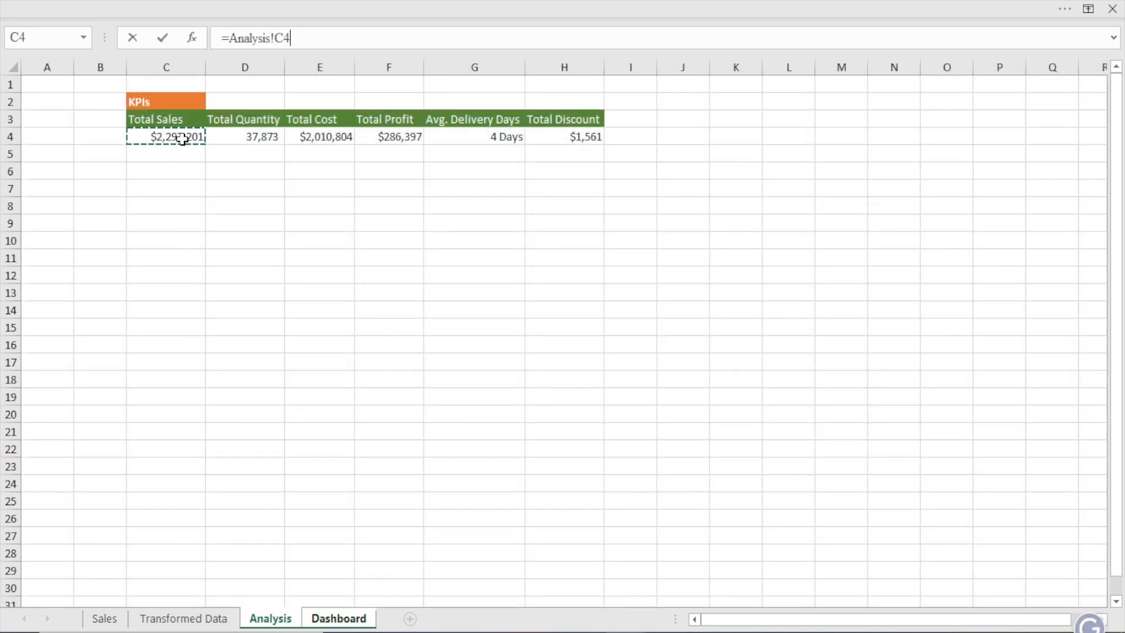
pyautogui.press('Return')
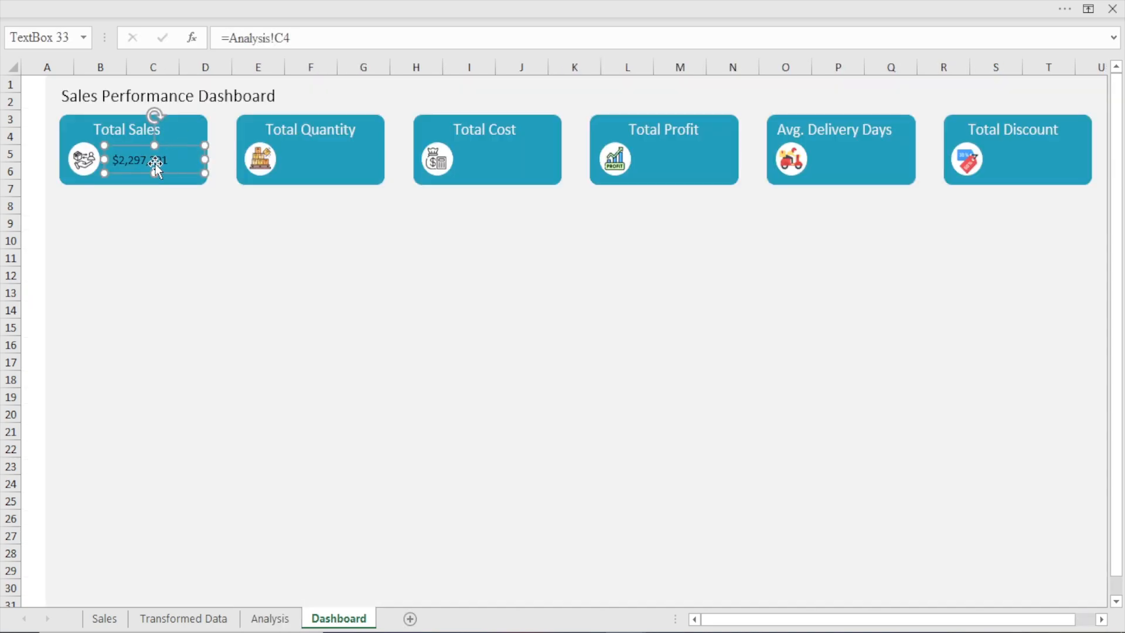
# Format the Total Sales value on its card as bold white text at size 16
pyautogui.click(61, 2)
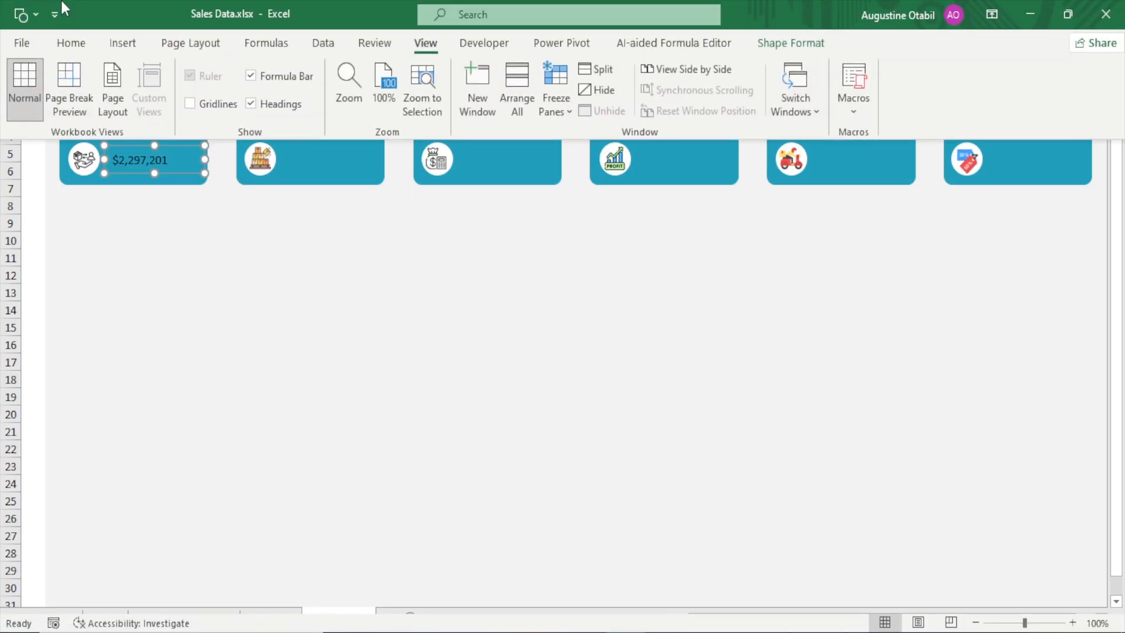
pyautogui.click(74, 46)
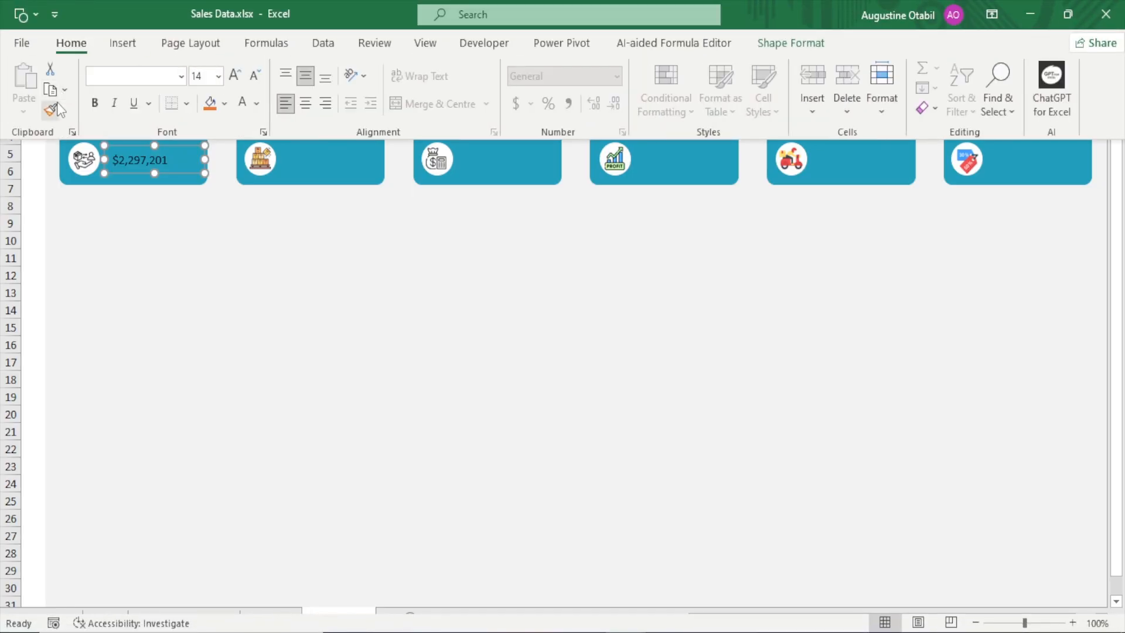
pyautogui.click(232, 80)
pyautogui.click(232, 79)
pyautogui.click(232, 80)
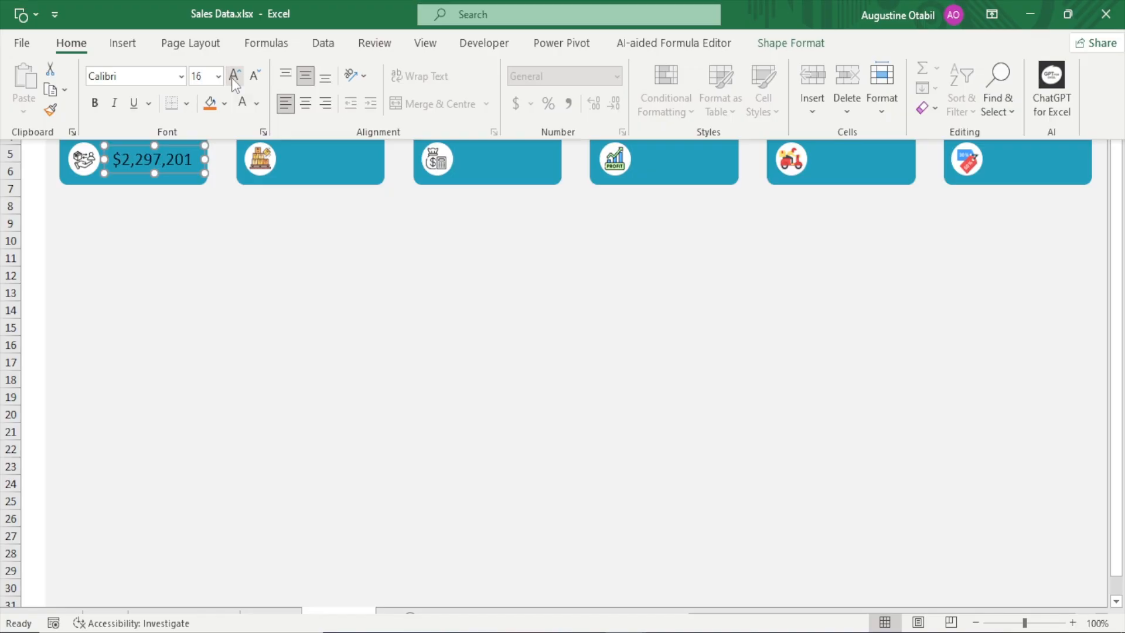
pyautogui.click(258, 107)
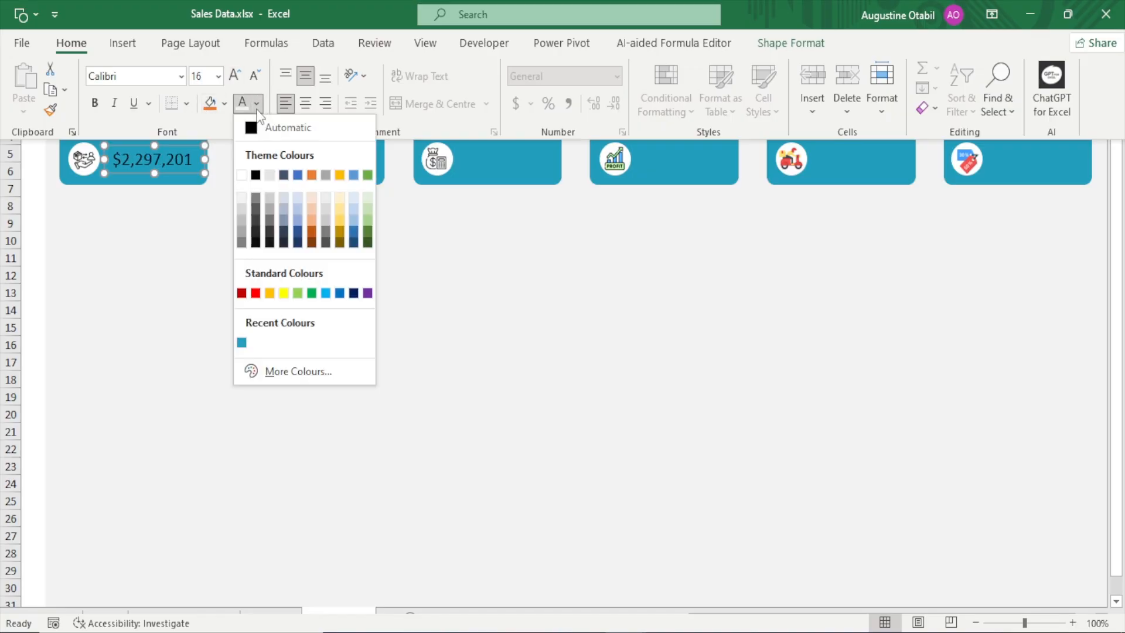
pyautogui.click(240, 174)
pyautogui.click(99, 109)
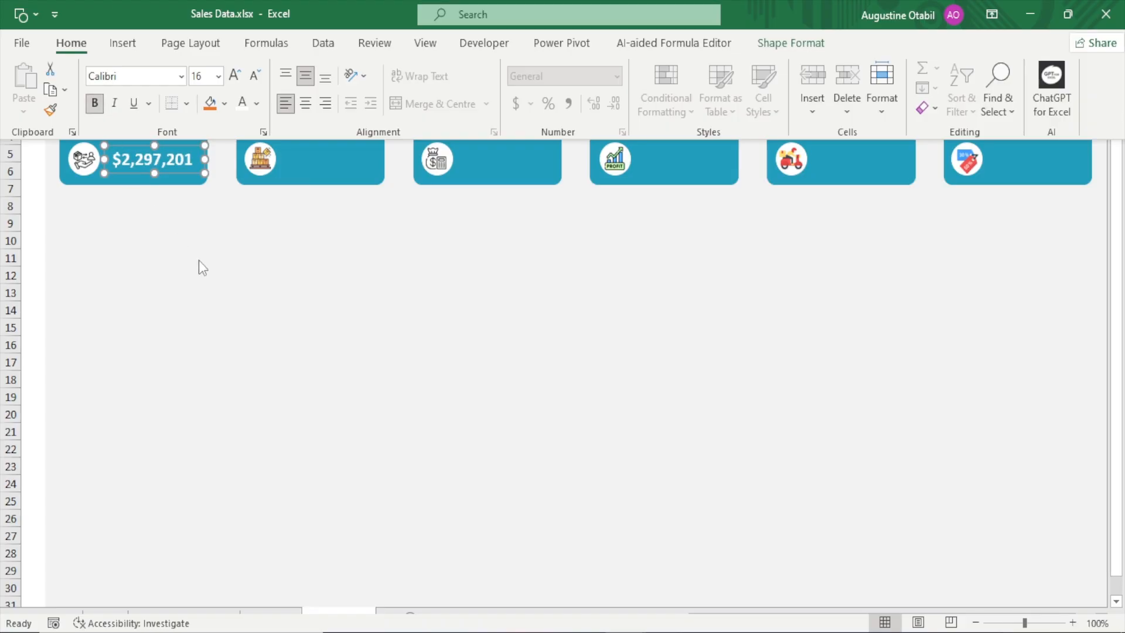
pyautogui.hotkey('ctrl', 'shift', 'F1')
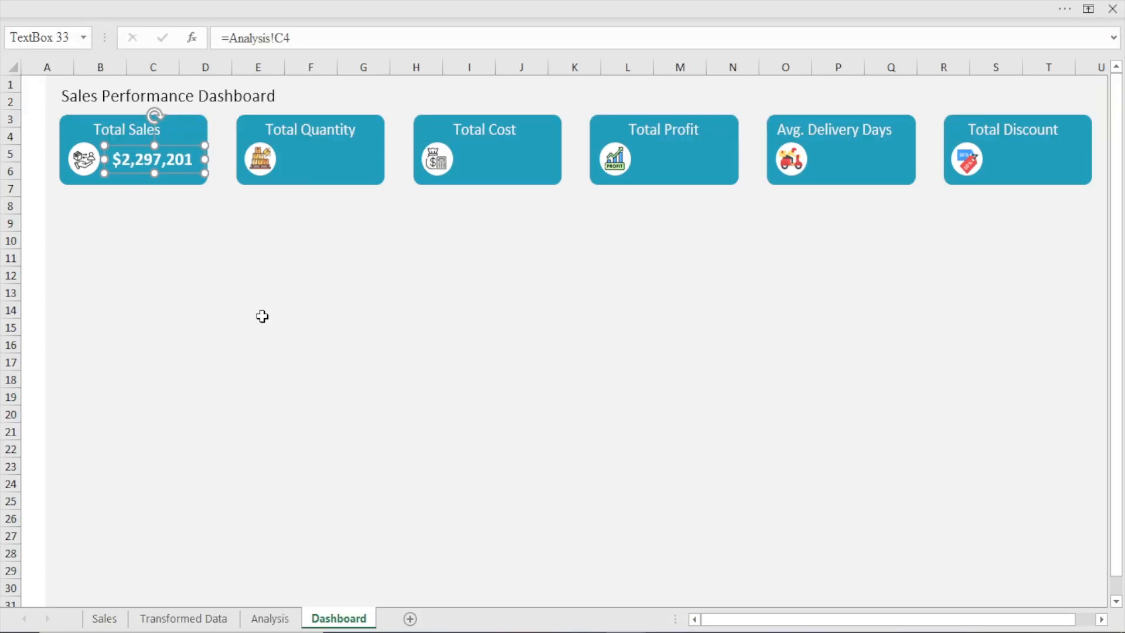
# Duplicate the Total Sales value onto the Total Quantity card and link the copy to =Analysis!D4
pyautogui.hotkey('ctrl', 'd')
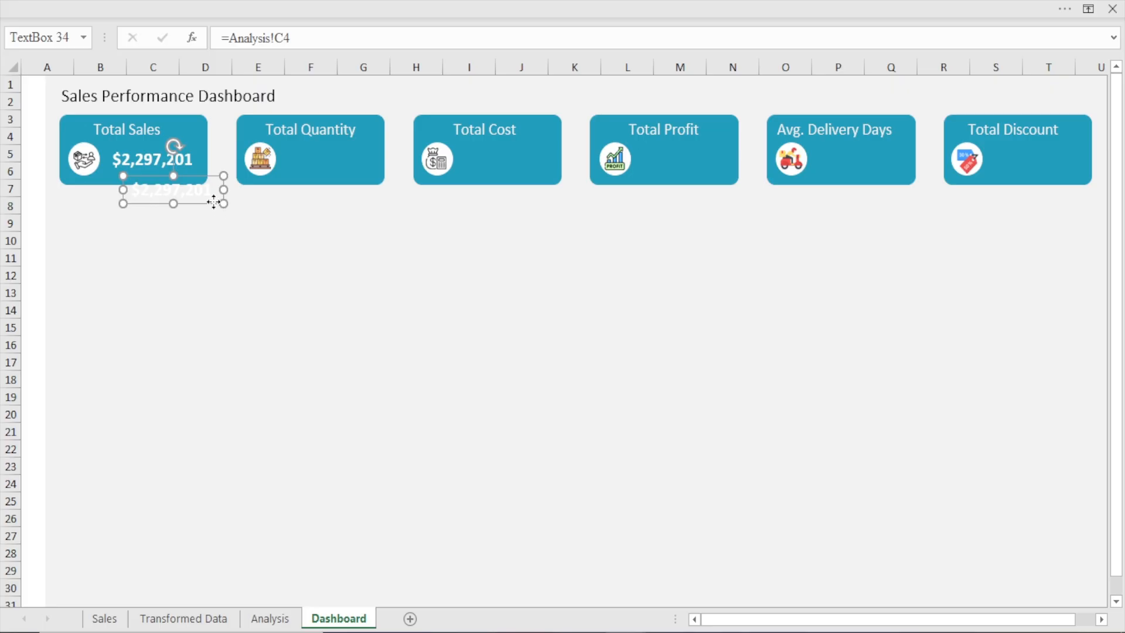
pyautogui.moveTo(214, 202); pyautogui.dragTo(369, 171)
pyautogui.click(293, 38)
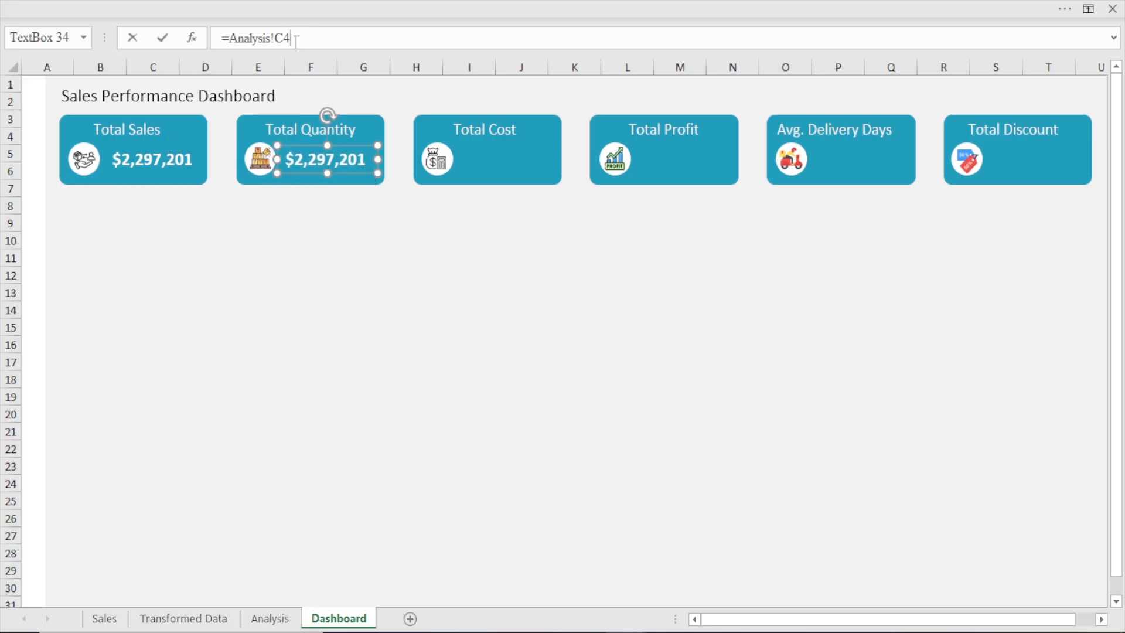
pyautogui.moveTo(297, 38); pyautogui.dragTo(189, 44)
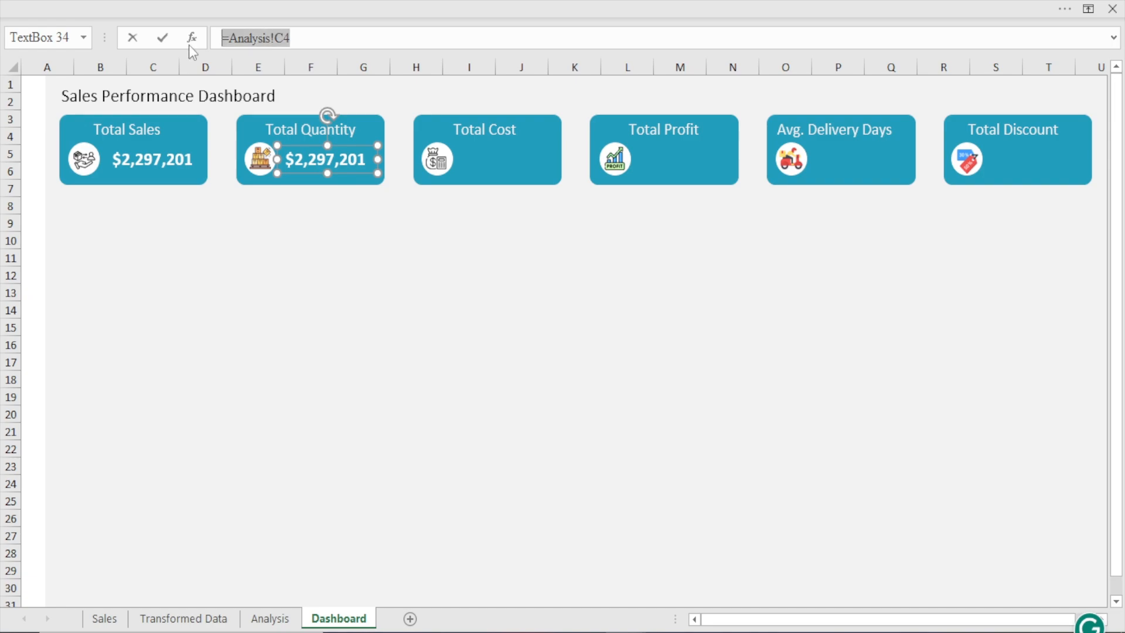
pyautogui.write('=')
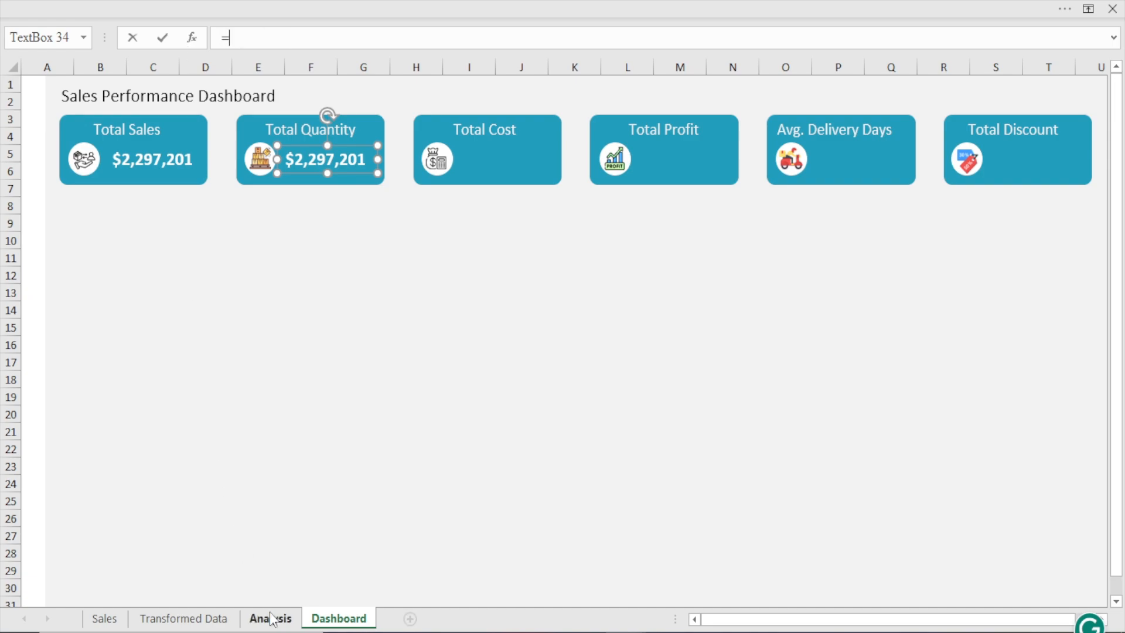
pyautogui.click(270, 619)
pyautogui.click(252, 136)
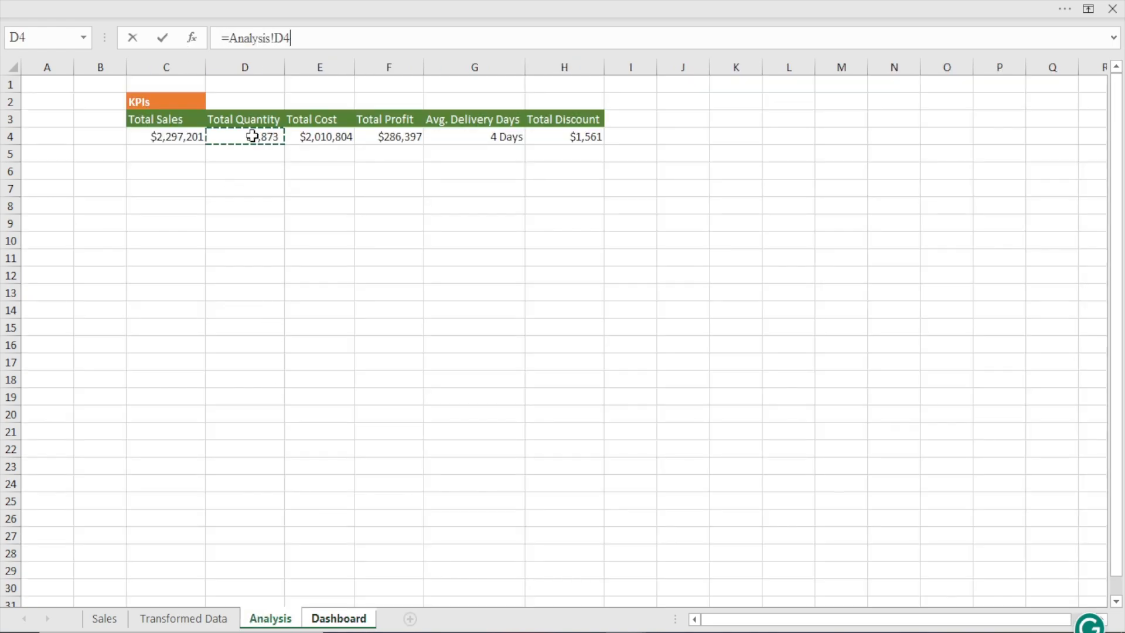
pyautogui.press('Return')
pyautogui.click(271, 621)
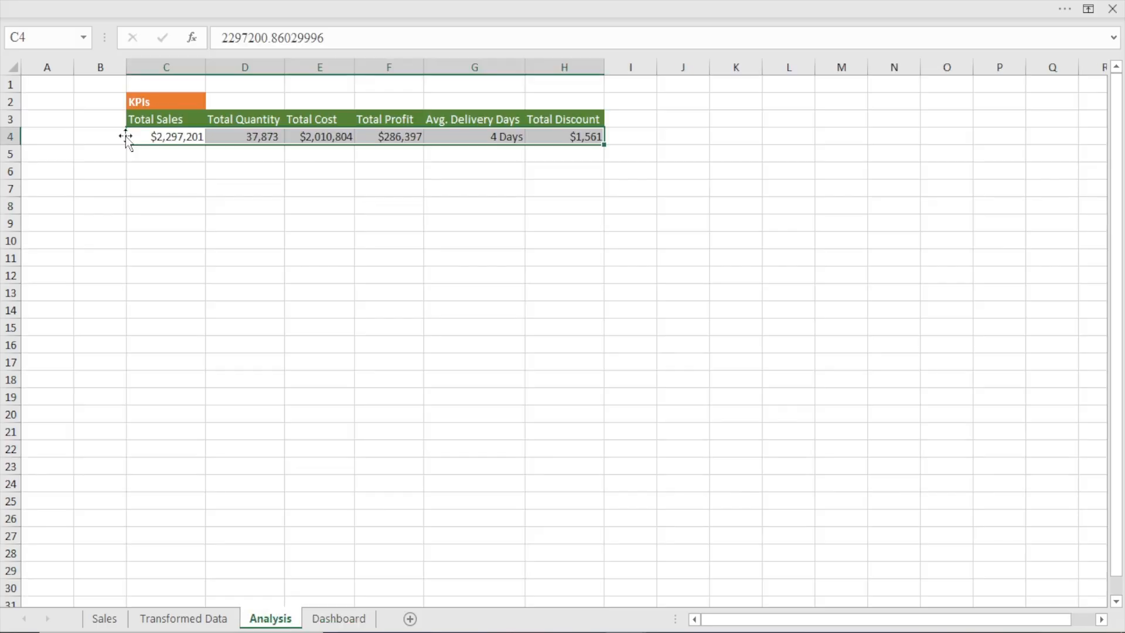
pyautogui.click(361, 622)
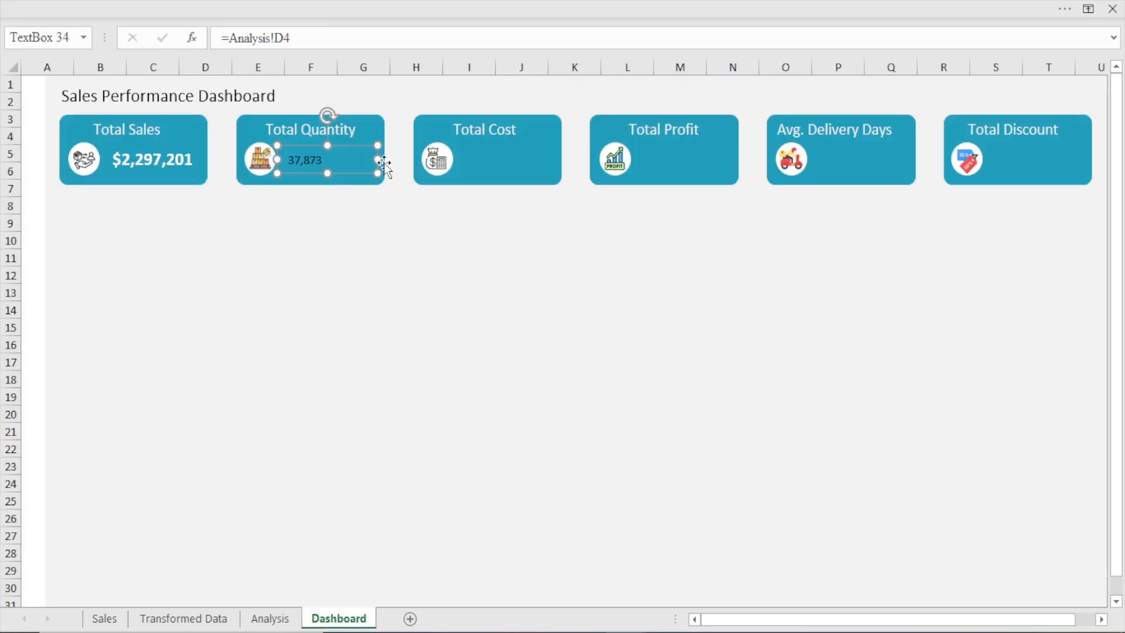
# Narrow the Total Quantity value box and nudge it slightly away from the card's icon
pyautogui.moveTo(378, 159); pyautogui.dragTo(338, 157)
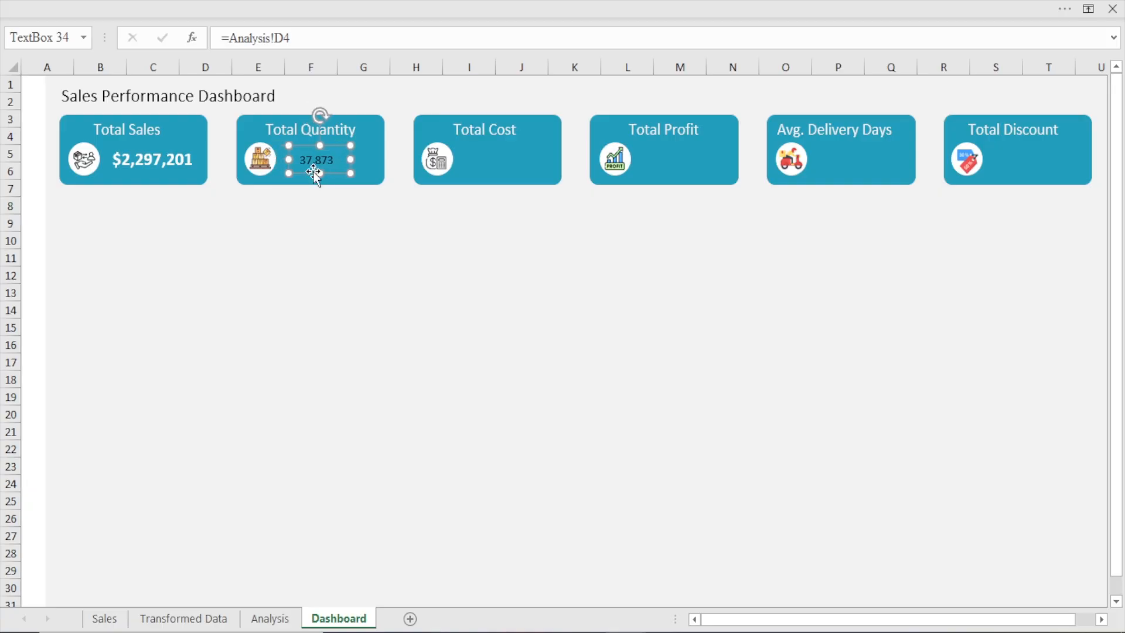
pyautogui.press('Right')
pyautogui.press('Right')
pyautogui.press('Right')
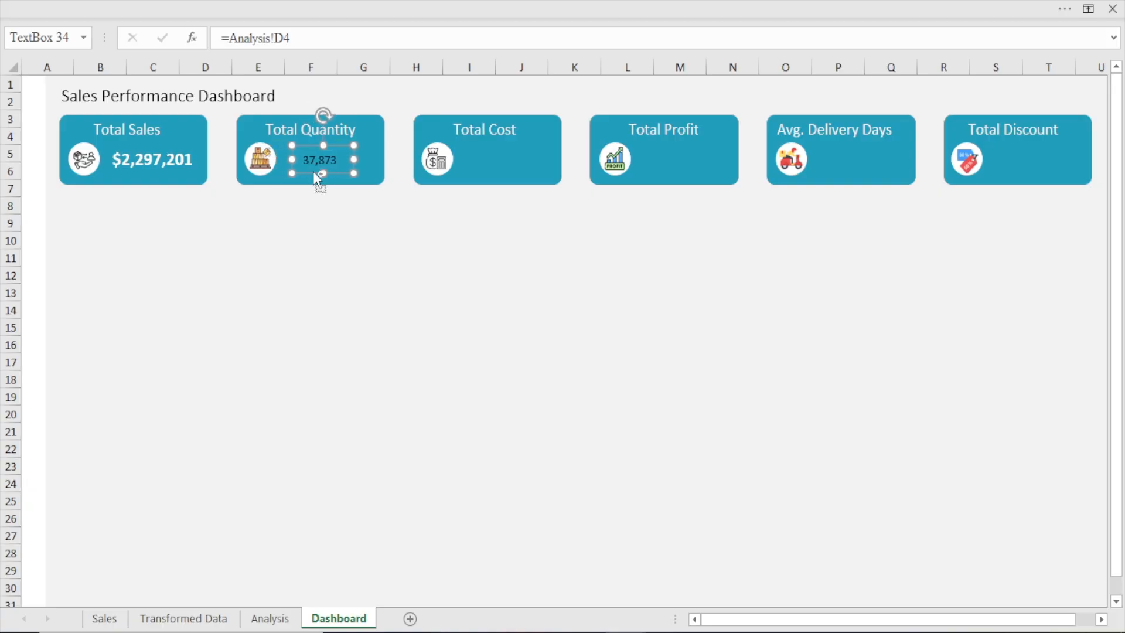
# Duplicate the Total Quantity value onto the Total Cost card and widen the copy from the icon to the card's edge
pyautogui.hotkey('ctrl', 'd')
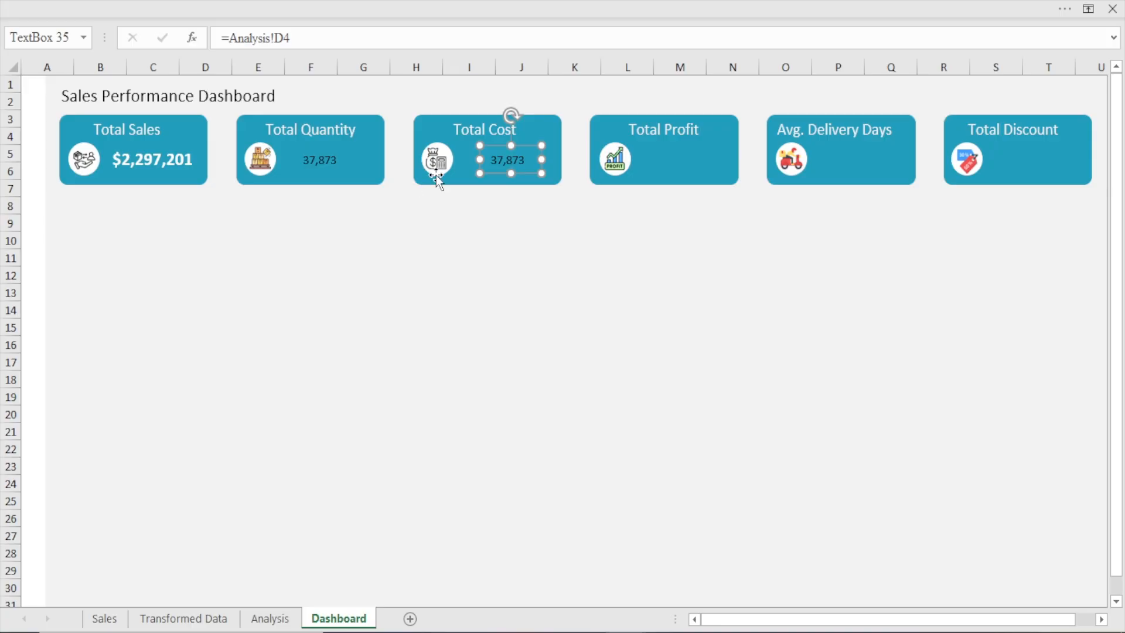
pyautogui.moveTo(479, 159); pyautogui.dragTo(453, 159)
pyautogui.moveTo(540, 159); pyautogui.dragTo(562, 160)
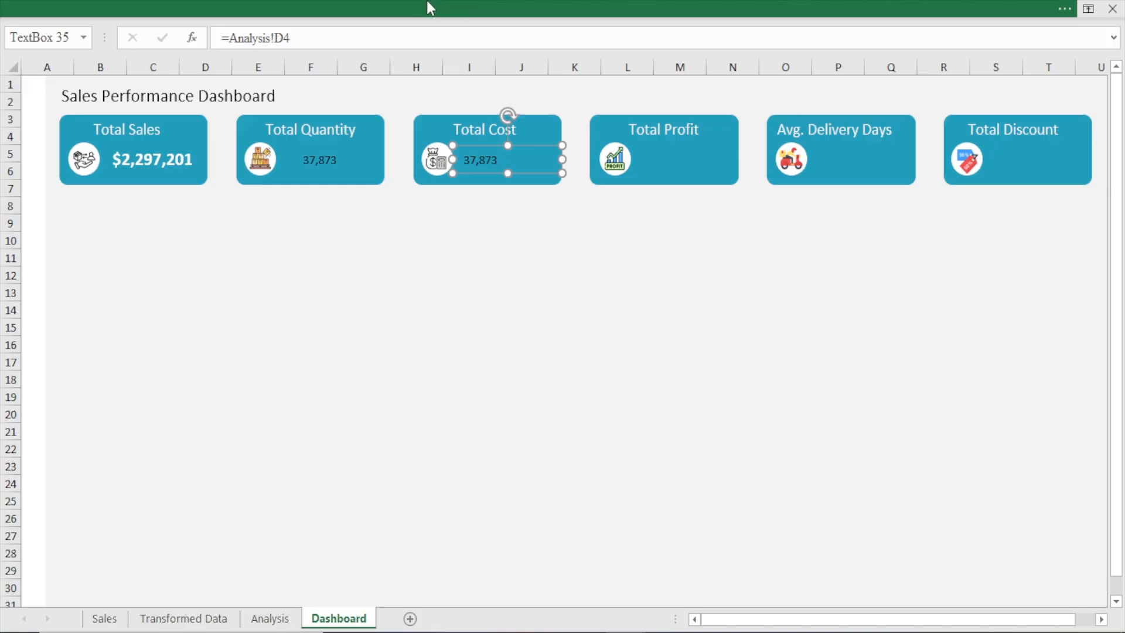
# Link the value box on the Total Cost card to the Total Cost cell with =Analysis!E4
pyautogui.moveTo(291, 37); pyautogui.dragTo(163, 39)
pyautogui.write('=')
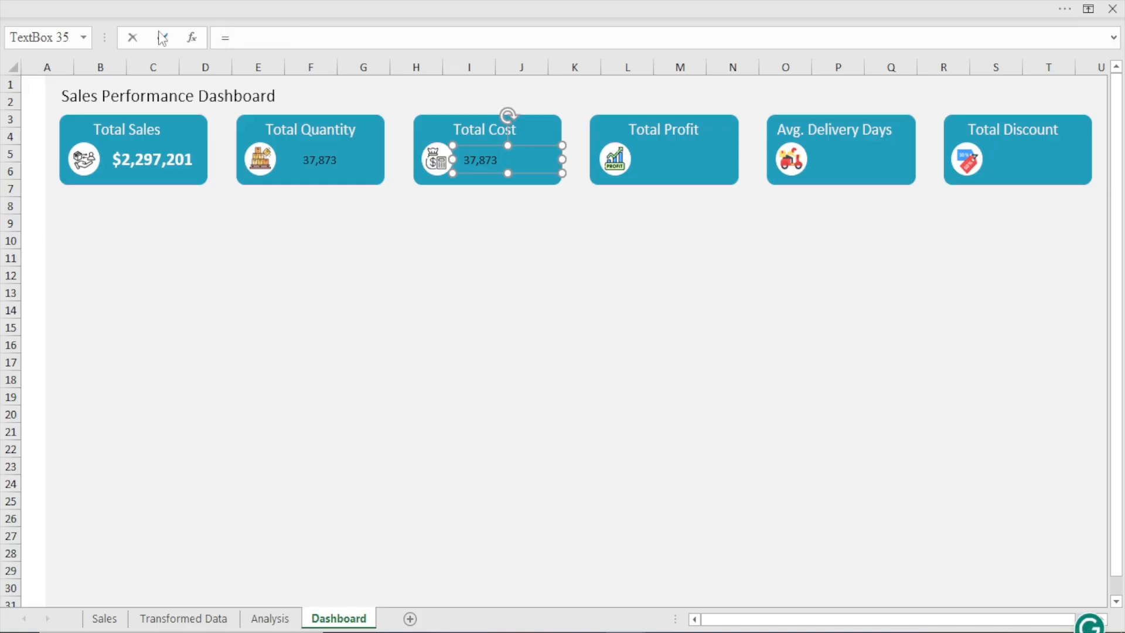
pyautogui.click(274, 619)
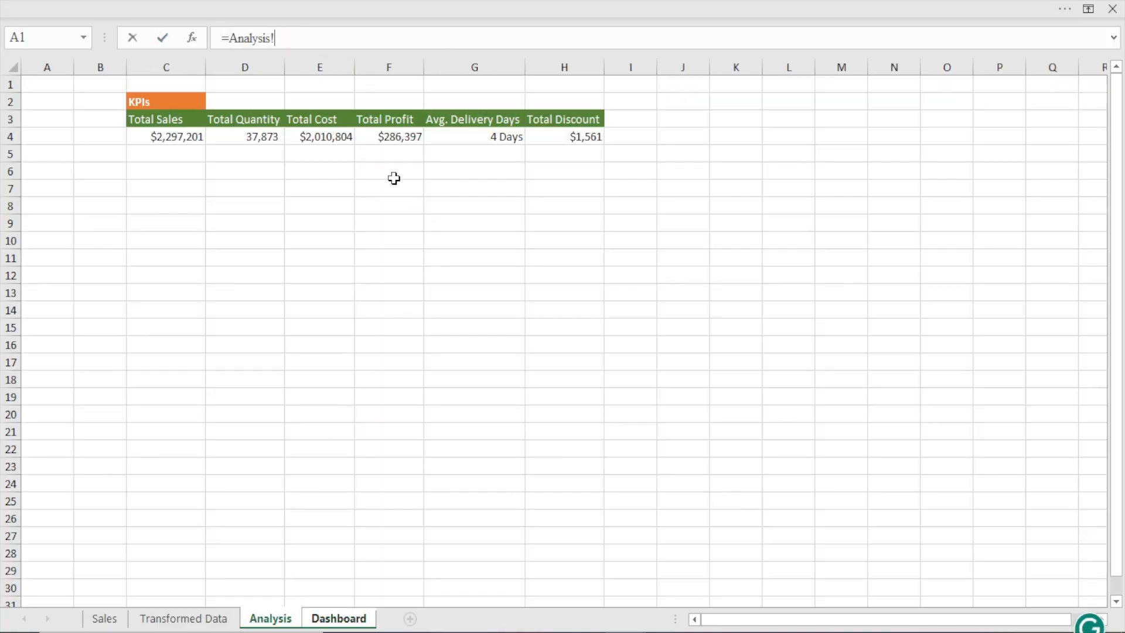
pyautogui.click(324, 139)
pyautogui.press('Return')
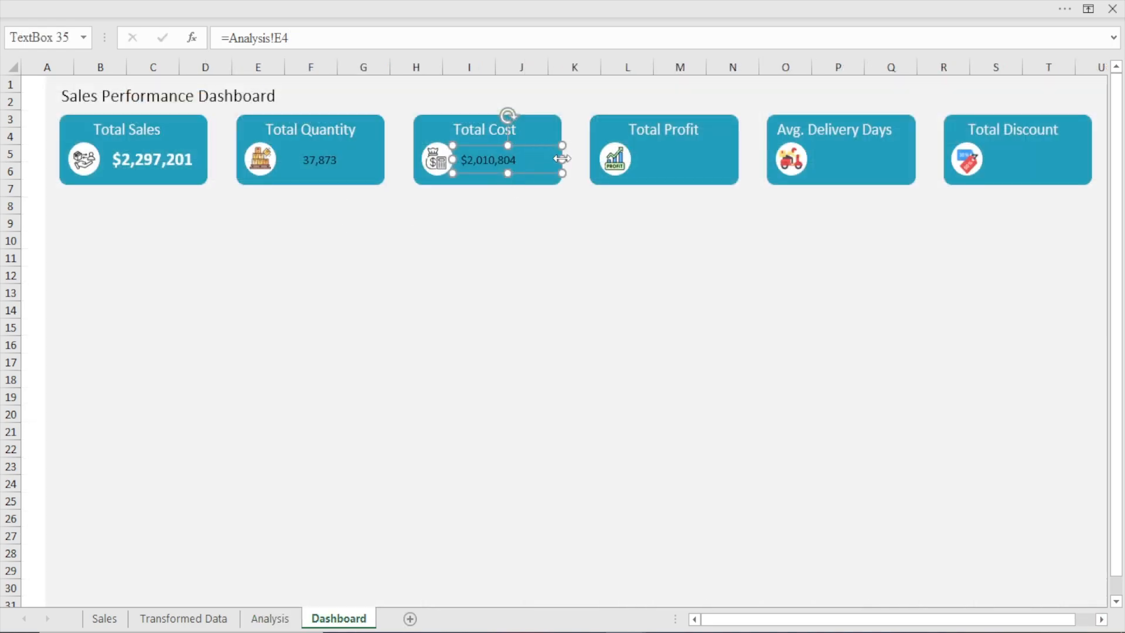
# Place a narrower duplicate of the Total Cost value on the Total Profit card and link it to =Analysis!F4
pyautogui.hotkey('ctrl', 'd')
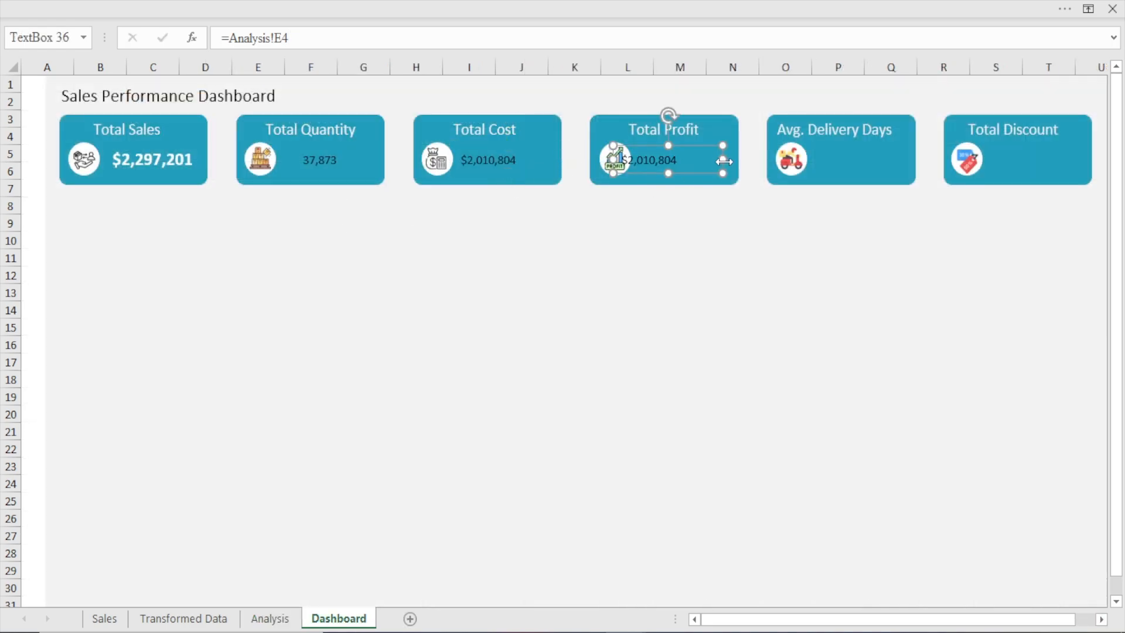
pyautogui.moveTo(724, 161); pyautogui.dragTo(692, 167)
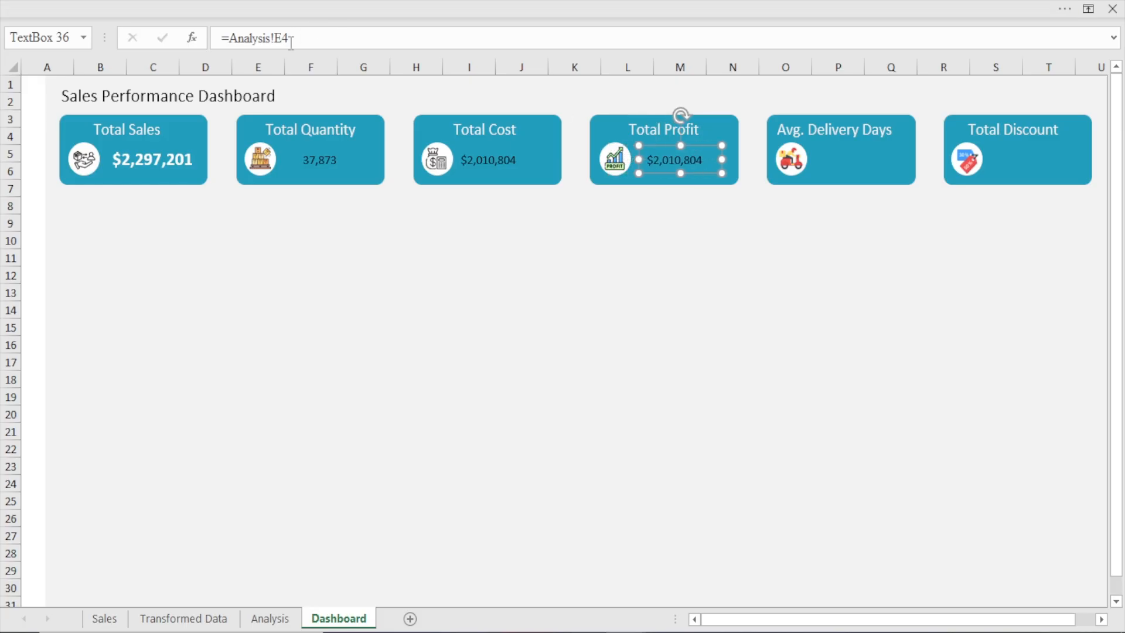
pyautogui.moveTo(291, 41); pyautogui.dragTo(157, 40)
pyautogui.write('=')
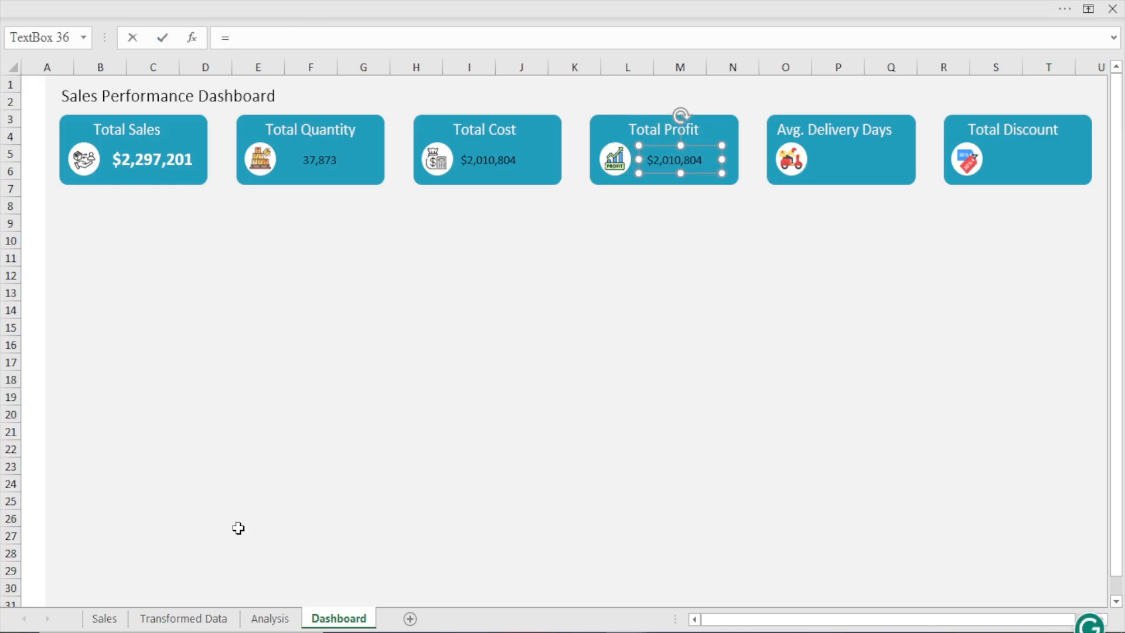
pyautogui.click(270, 617)
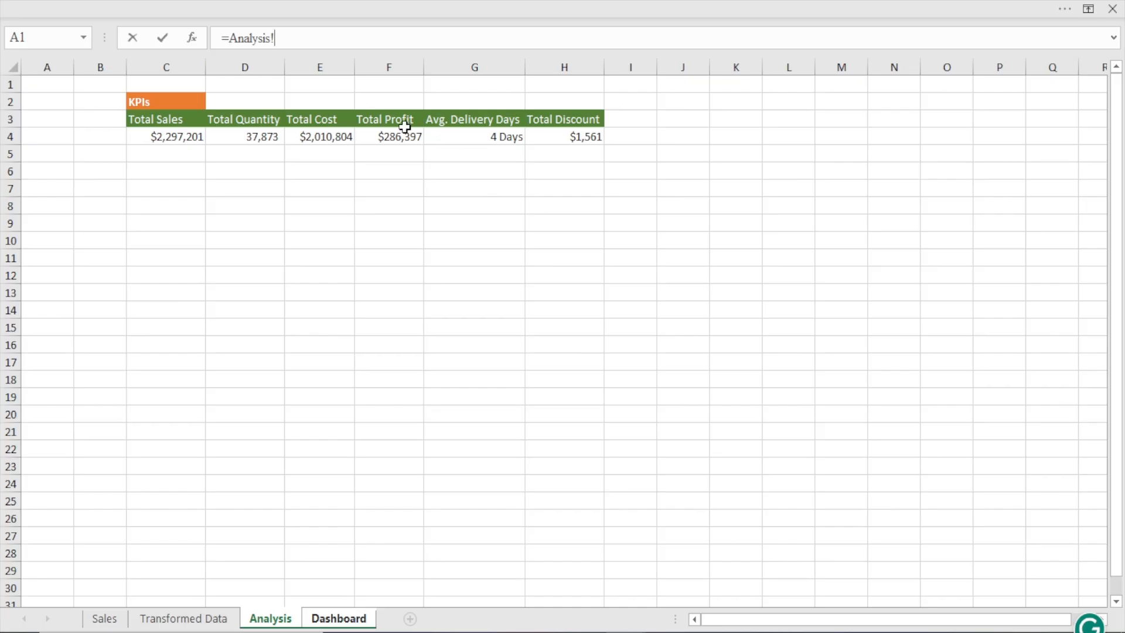
pyautogui.click(382, 136)
pyautogui.press('Return')
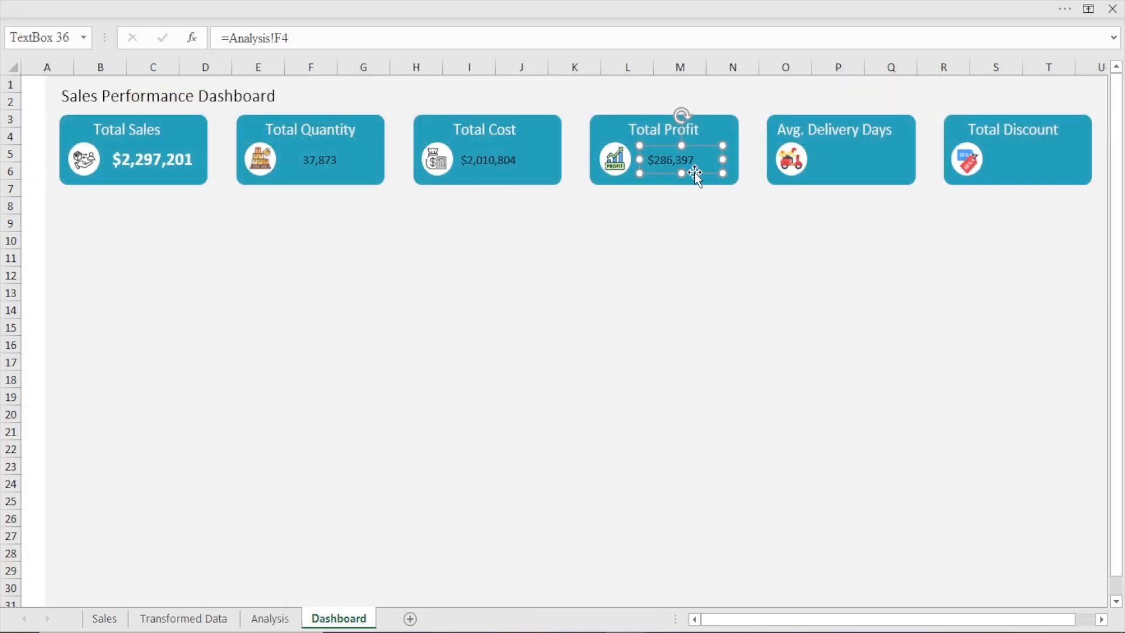
# Duplicate the Total Profit value onto the Avg. Delivery Days card and link the copy to =Analysis!G4
pyautogui.hotkey('ctrl', 'd')
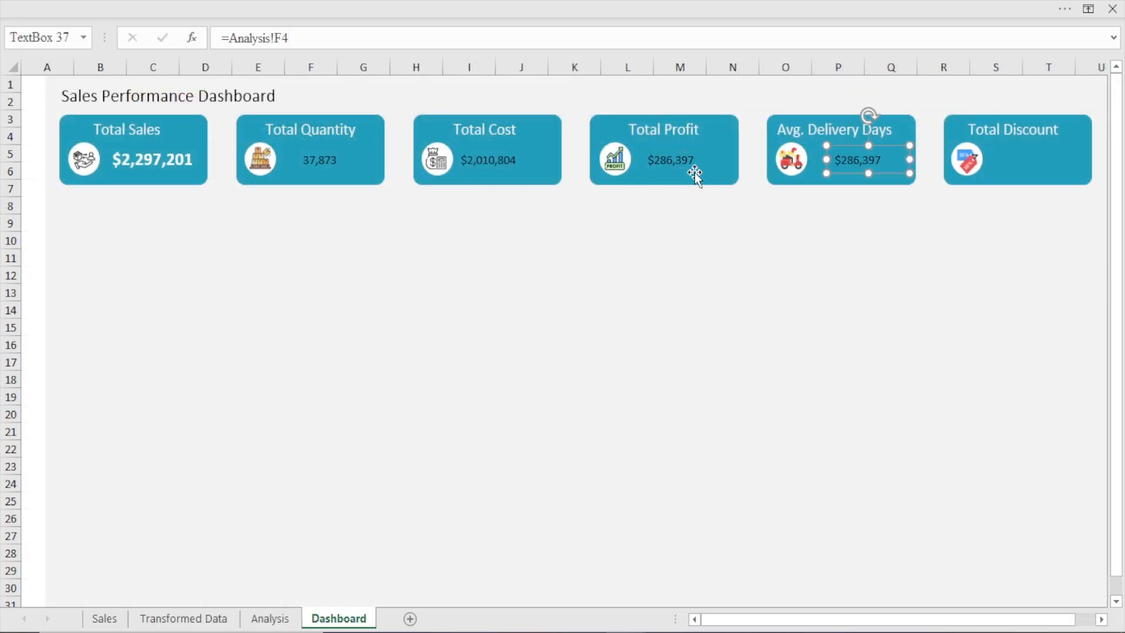
pyautogui.tripleClick(334, 39)
pyautogui.write('=')
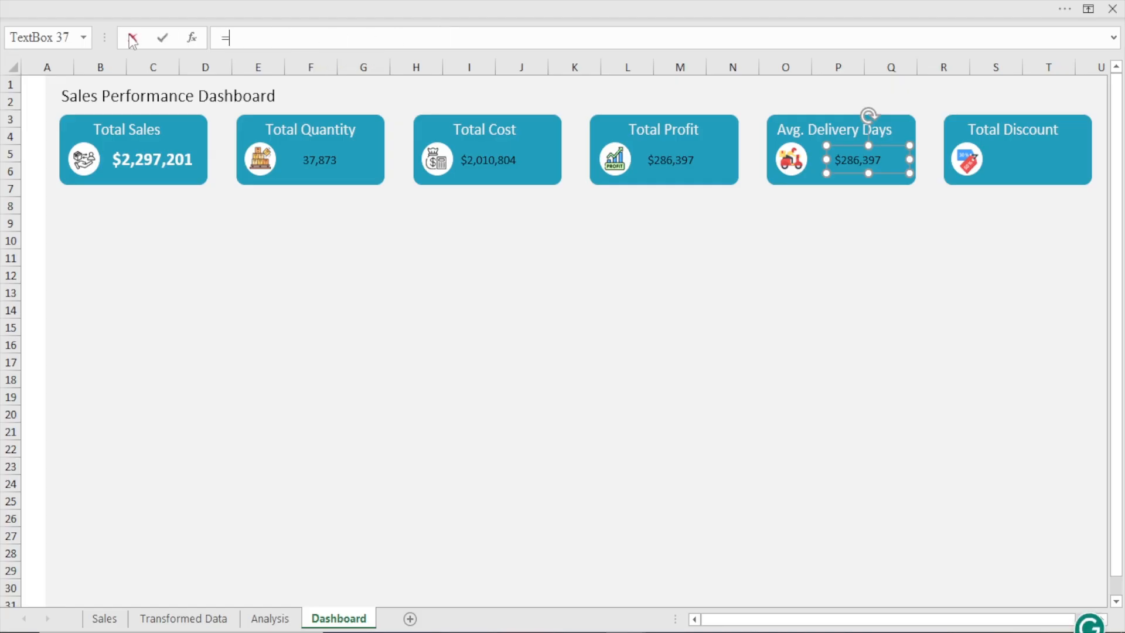
pyautogui.click(270, 618)
pyautogui.click(489, 136)
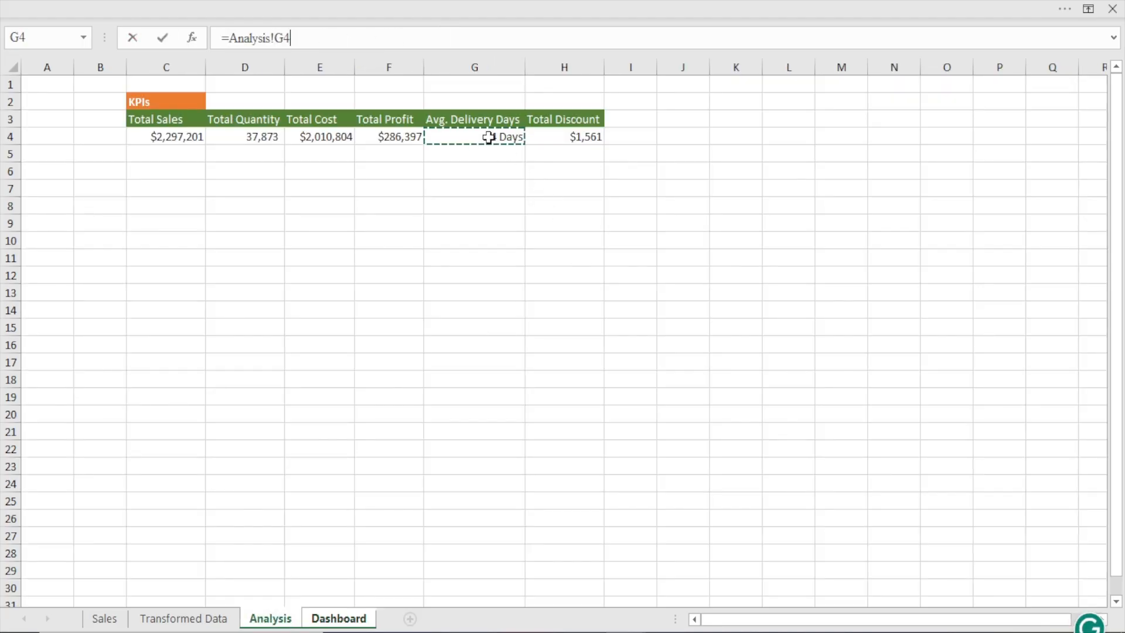
pyautogui.press('Return')
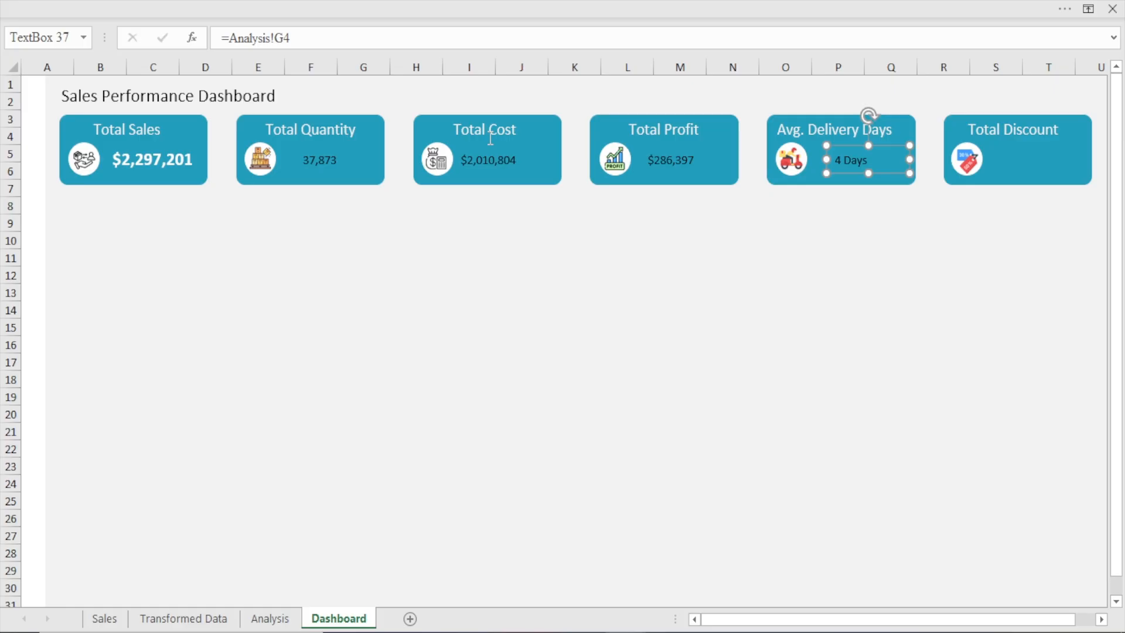
# Place a duplicate of the Avg. Delivery Days value beside the Total Discount icon and link it to =Analysis!H4
pyautogui.hotkey('ctrl', 'v')
pyautogui.press('Left')
pyautogui.press('Left')
pyautogui.press('Left')
pyautogui.press('Left')
pyautogui.press('Left')
pyautogui.press('Left')
pyautogui.press('Left')
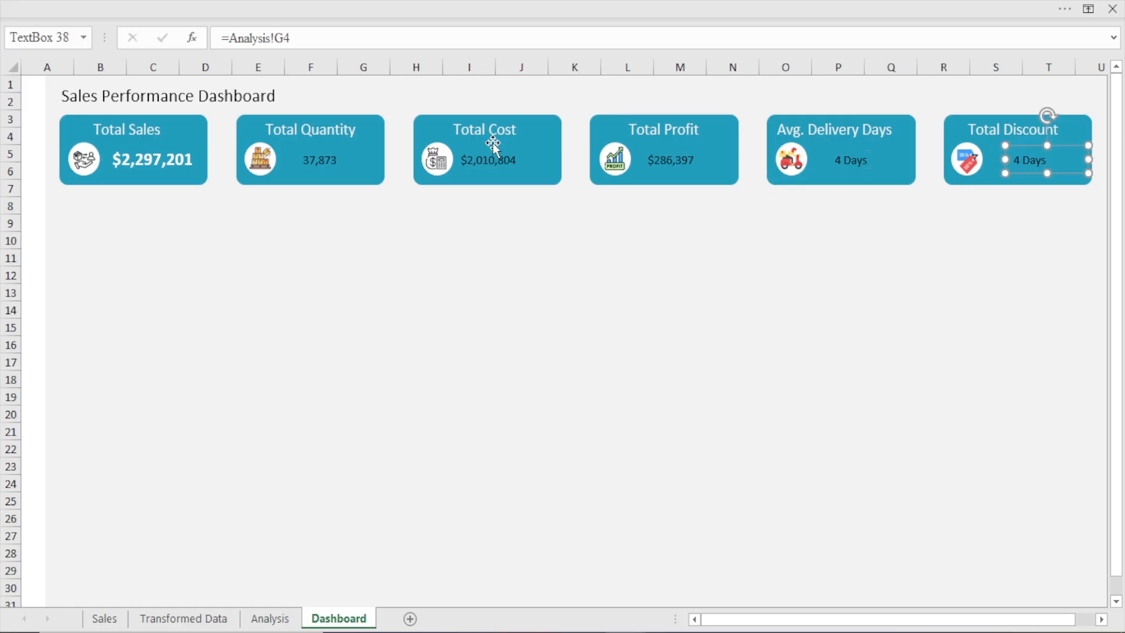
pyautogui.moveTo(315, 39); pyautogui.dragTo(190, 41)
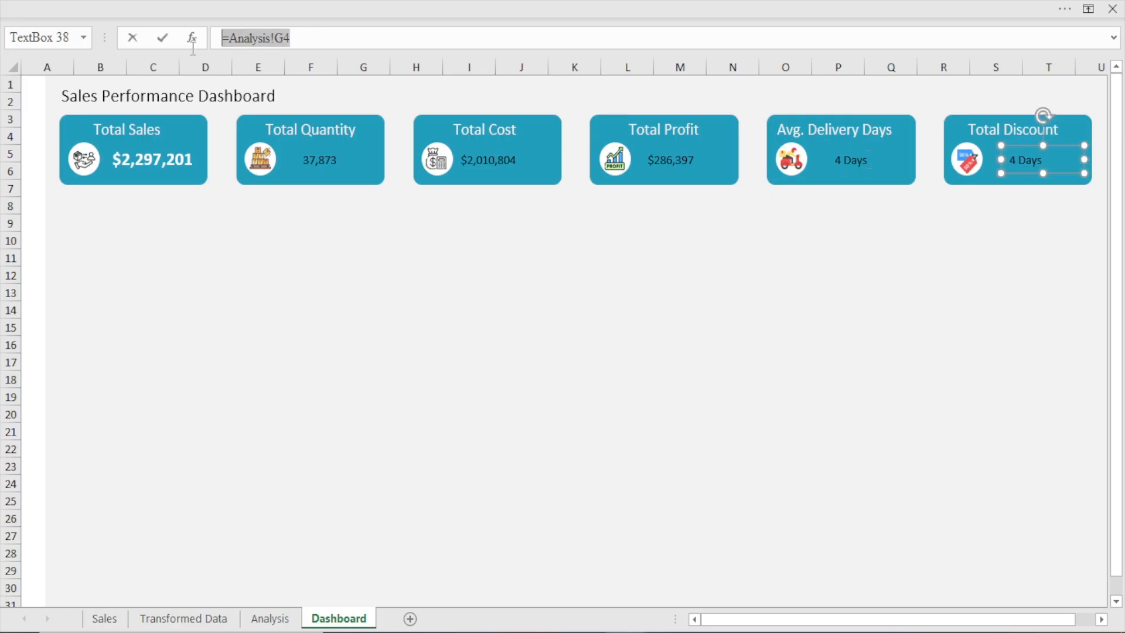
pyautogui.write('=')
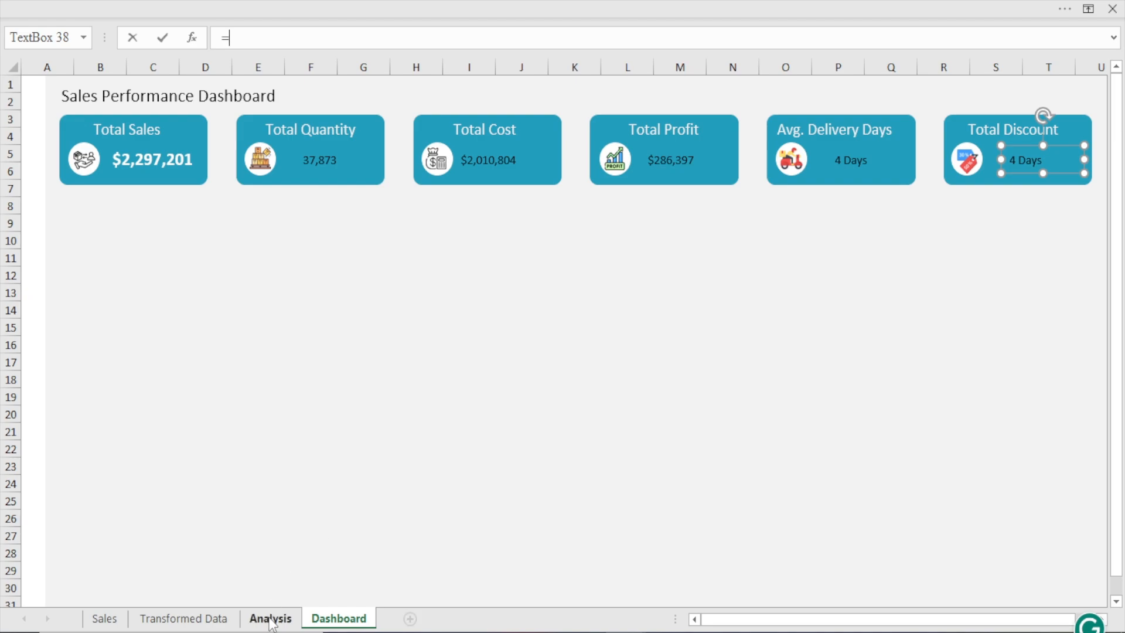
pyautogui.click(270, 618)
pyautogui.click(577, 140)
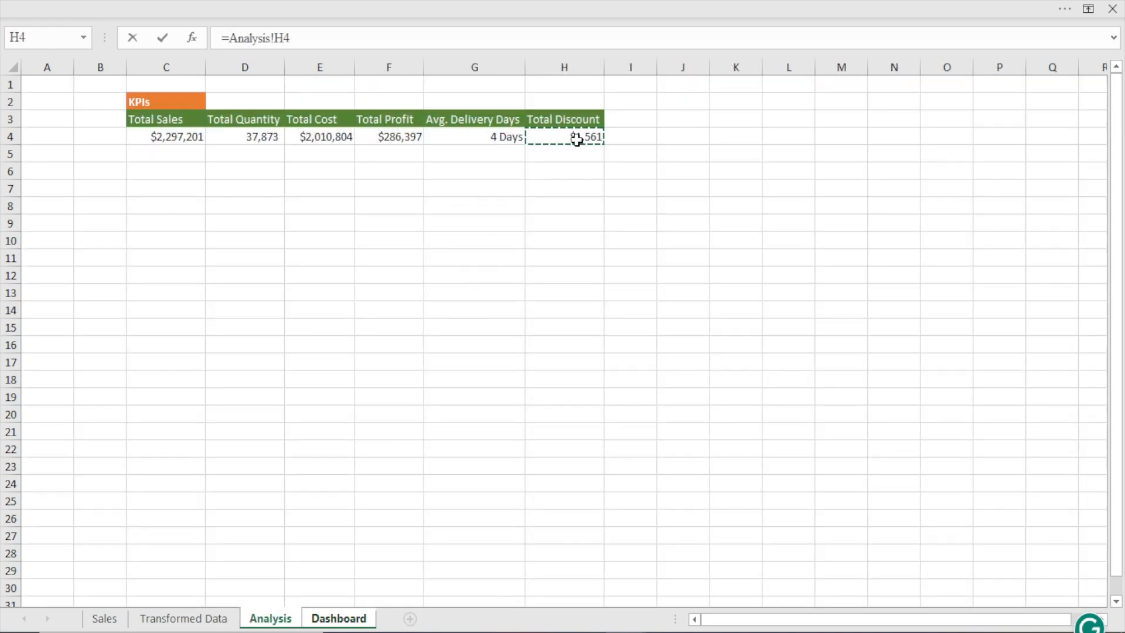
pyautogui.press('Return')
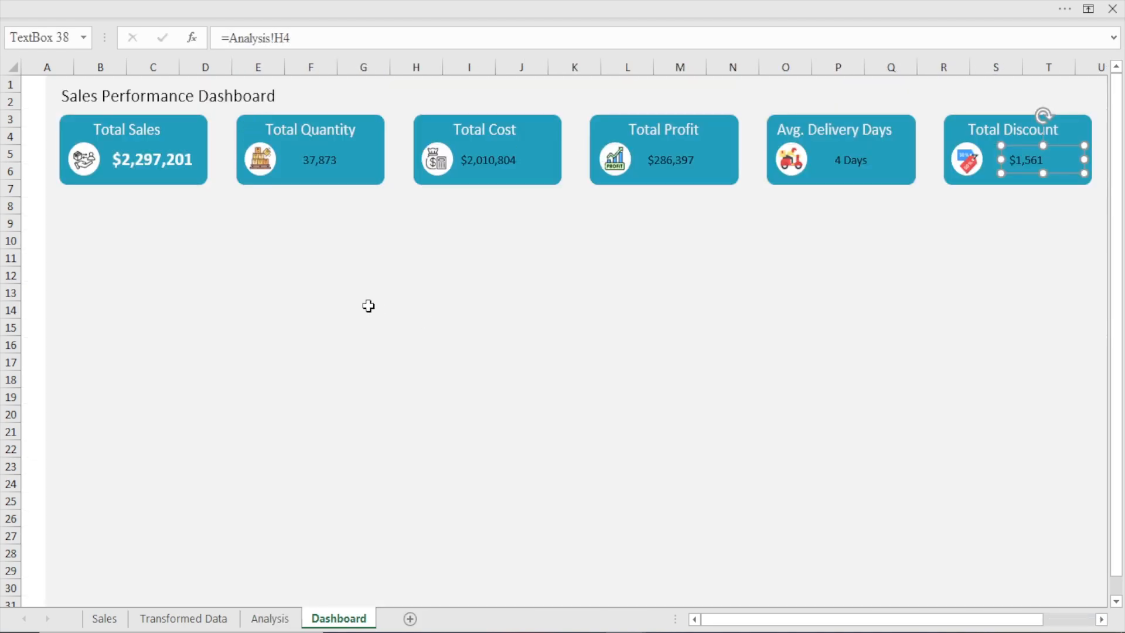
# Copy the Total Sales value's formatting onto the values of the other five cards with Format Painter
pyautogui.click(146, 160)
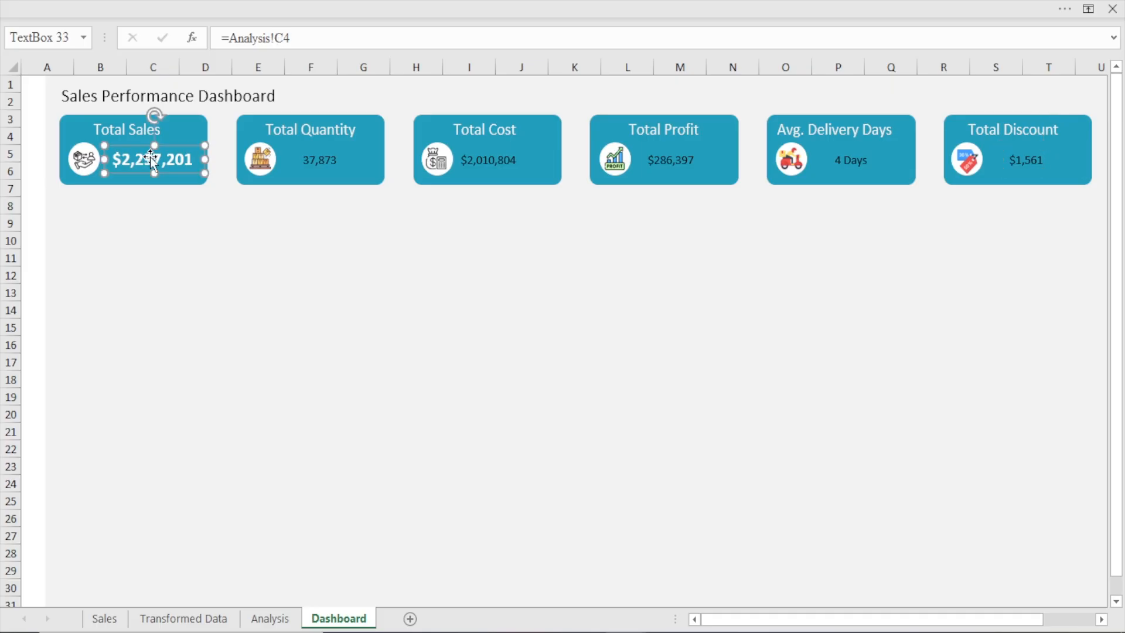
pyautogui.click(233, 1)
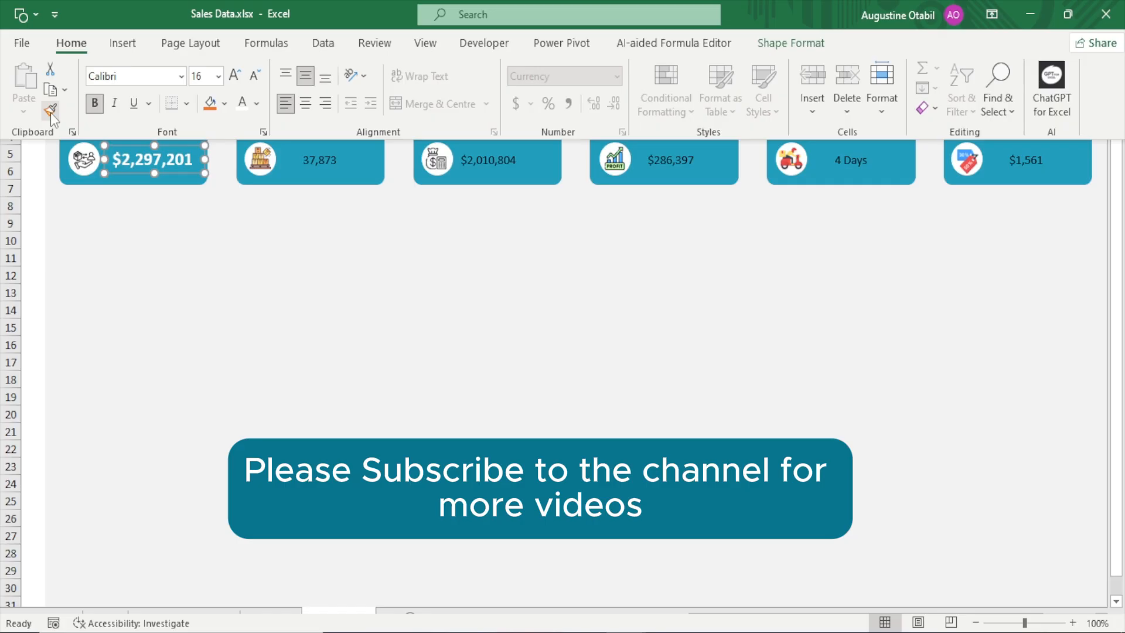
pyautogui.click(50, 113)
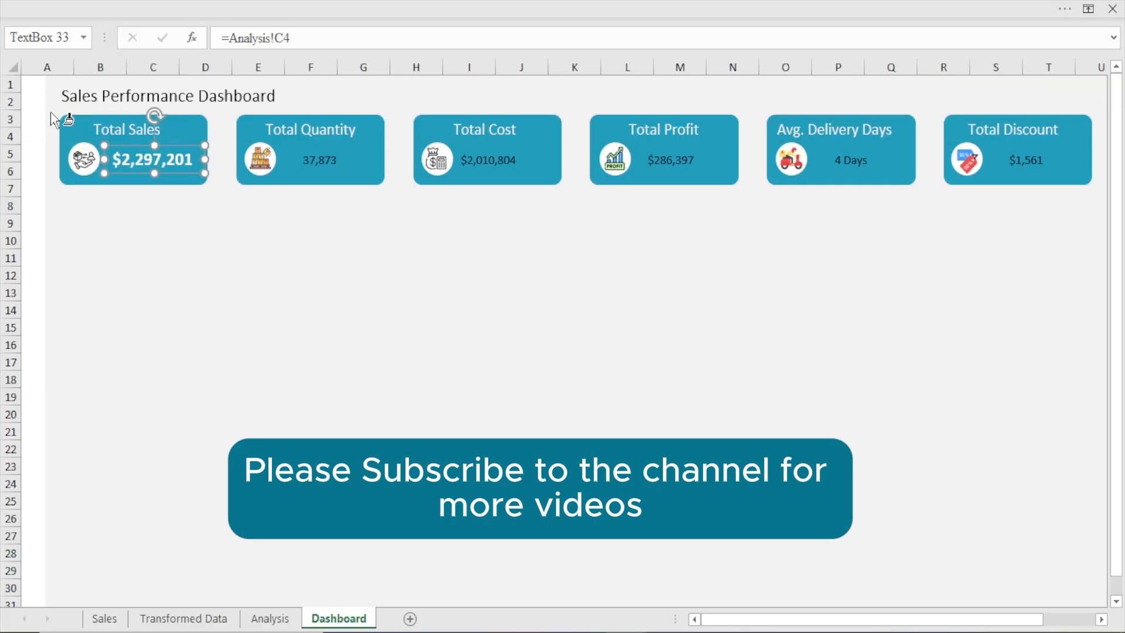
pyautogui.click(312, 161)
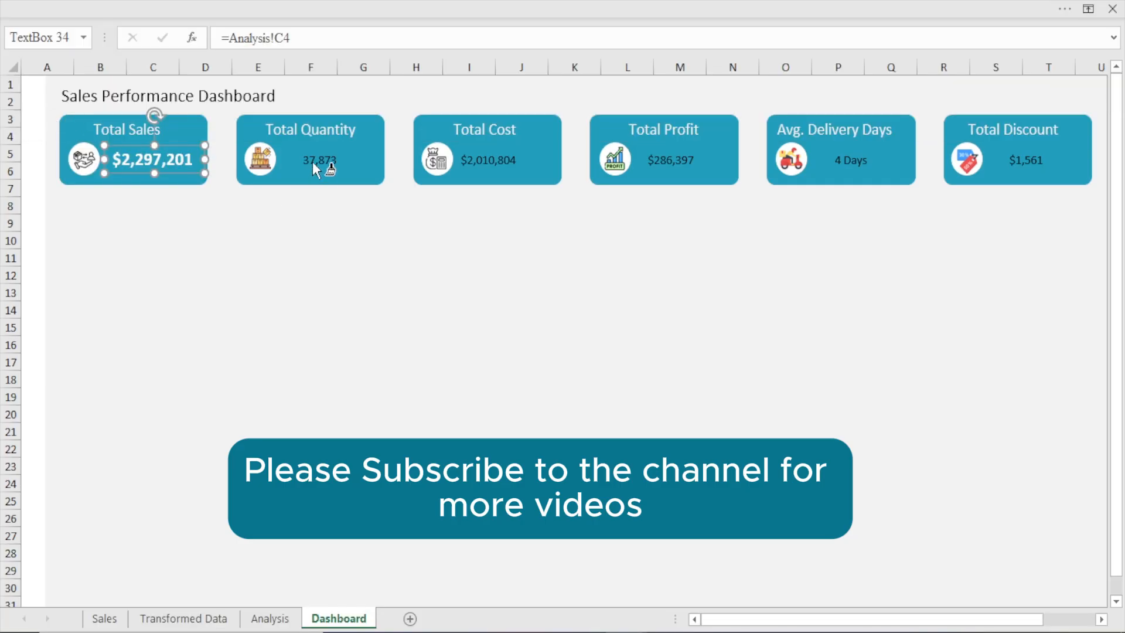
pyautogui.click(481, 157)
pyautogui.click(664, 157)
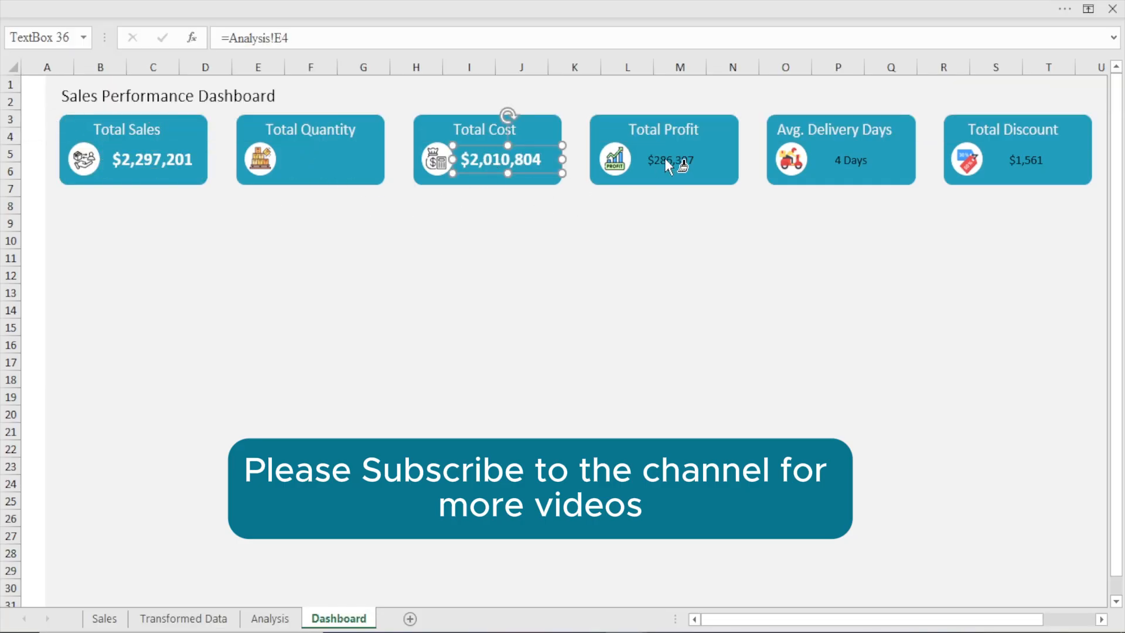
pyautogui.click(859, 161)
pyautogui.click(1019, 163)
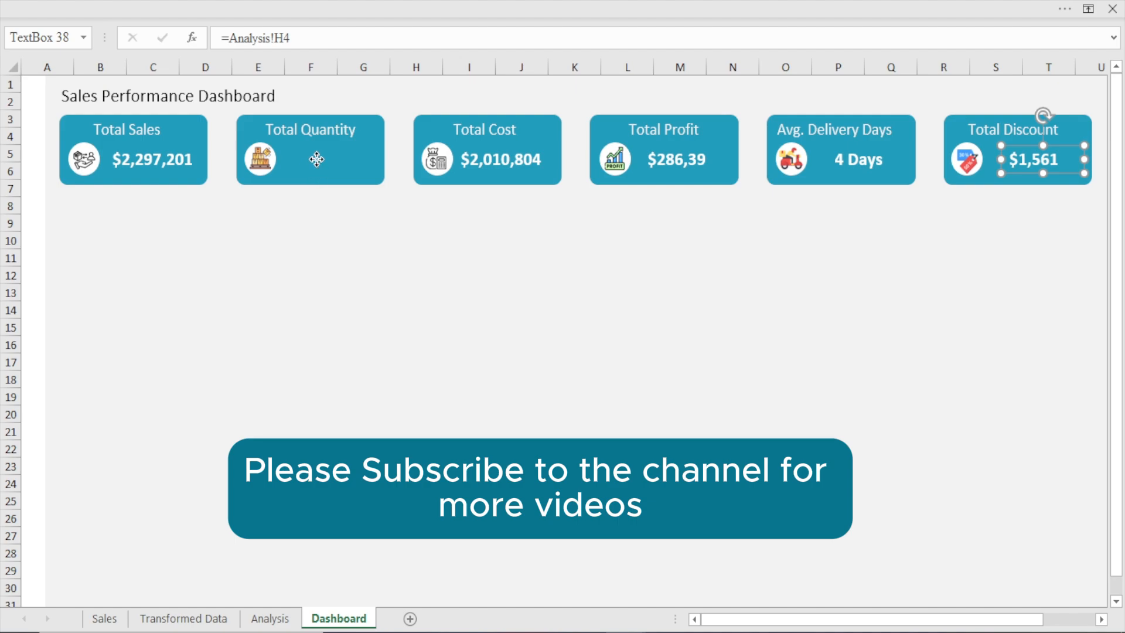
# Widen the value box on the Total Quantity card so the whole number fits
pyautogui.click(343, 160)
pyautogui.moveTo(354, 159); pyautogui.dragTo(377, 159)
pyautogui.click(371, 273)
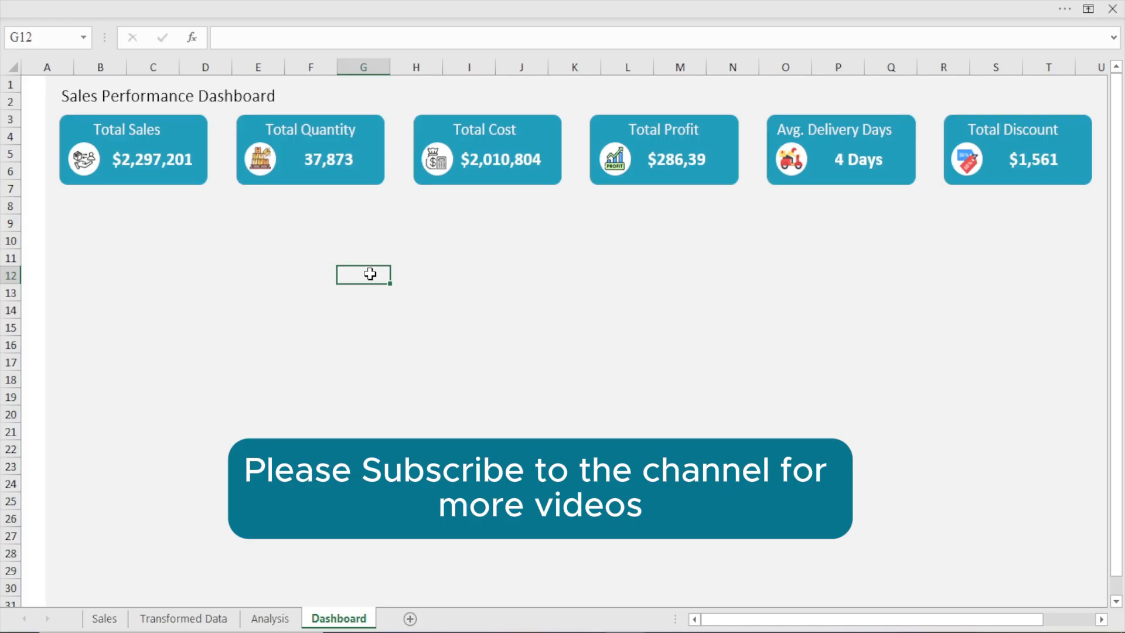
# Nudge the Total Sales label right and slightly down so it sits above its value
pyautogui.click(151, 133)
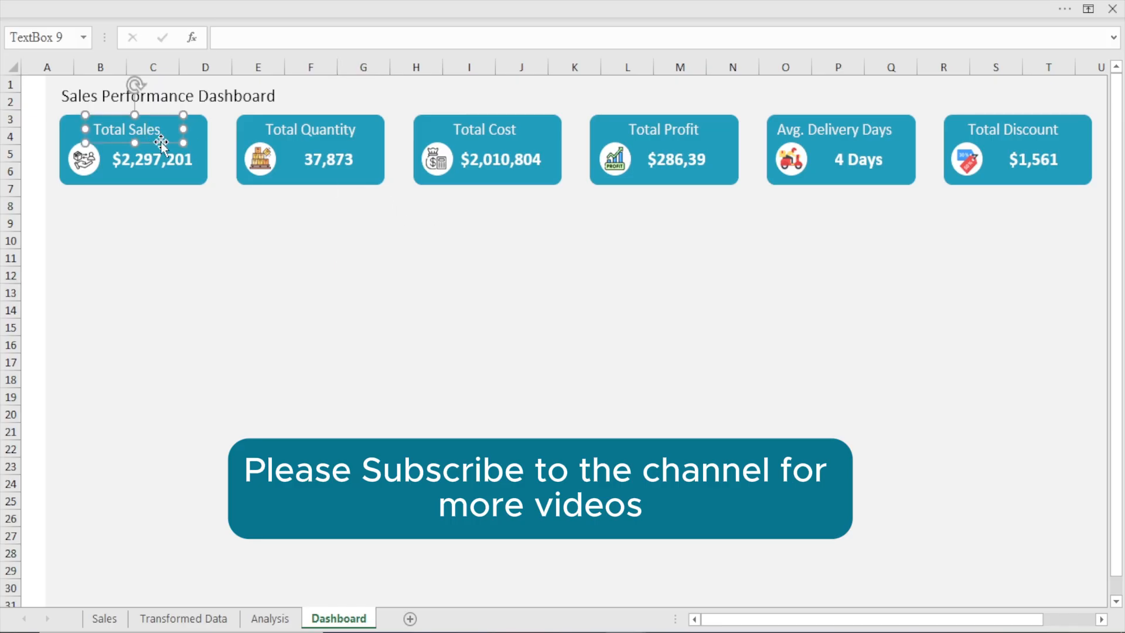
pyautogui.press('Right')
pyautogui.press('Right')
pyautogui.press('Right')
pyautogui.press('Right')
pyautogui.press('Right')
pyautogui.press('Right')
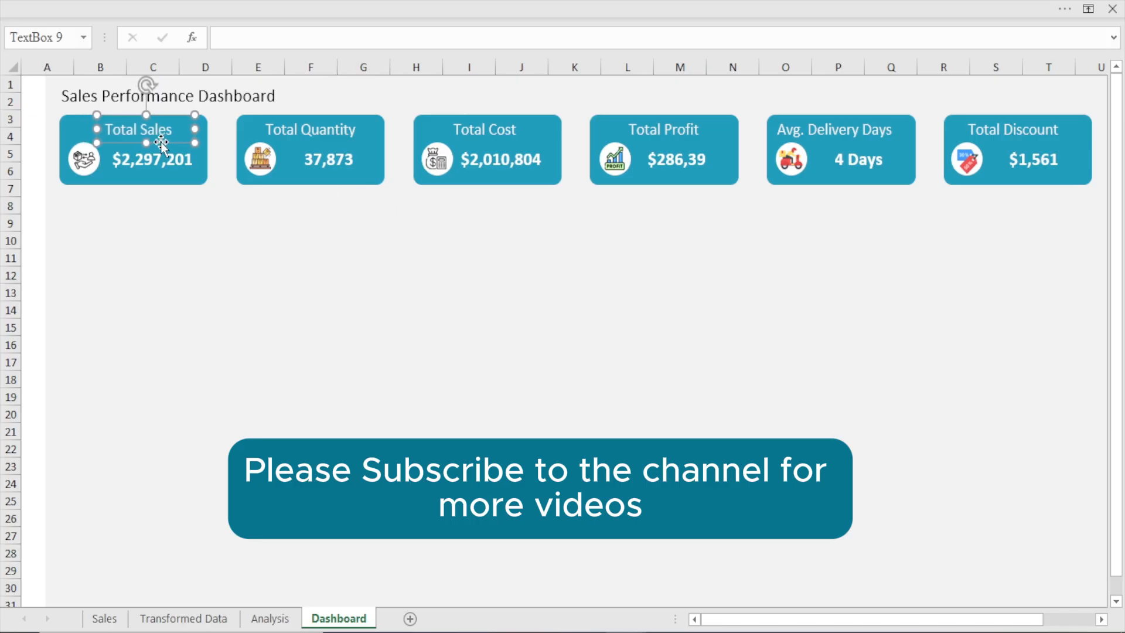
pyautogui.press('Down')
pyautogui.press('Down')
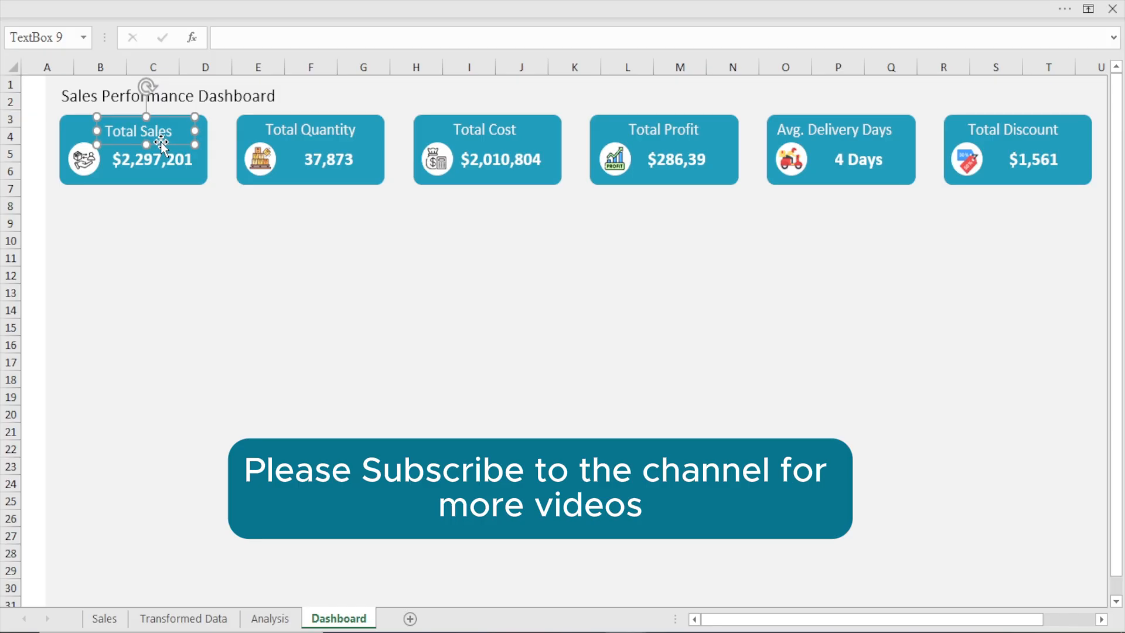
# Nudge the Total Quantity label slightly right and down on its card
pyautogui.click(298, 134)
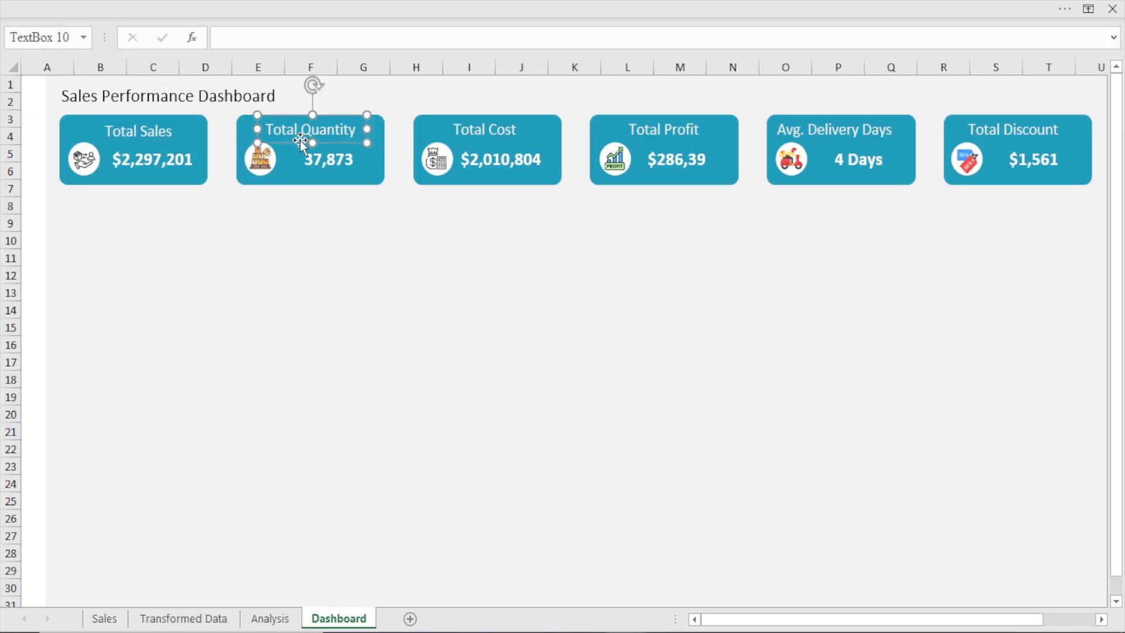
pyautogui.press('Right')
pyautogui.press('Right')
pyautogui.press('Down')
pyautogui.press('Down')
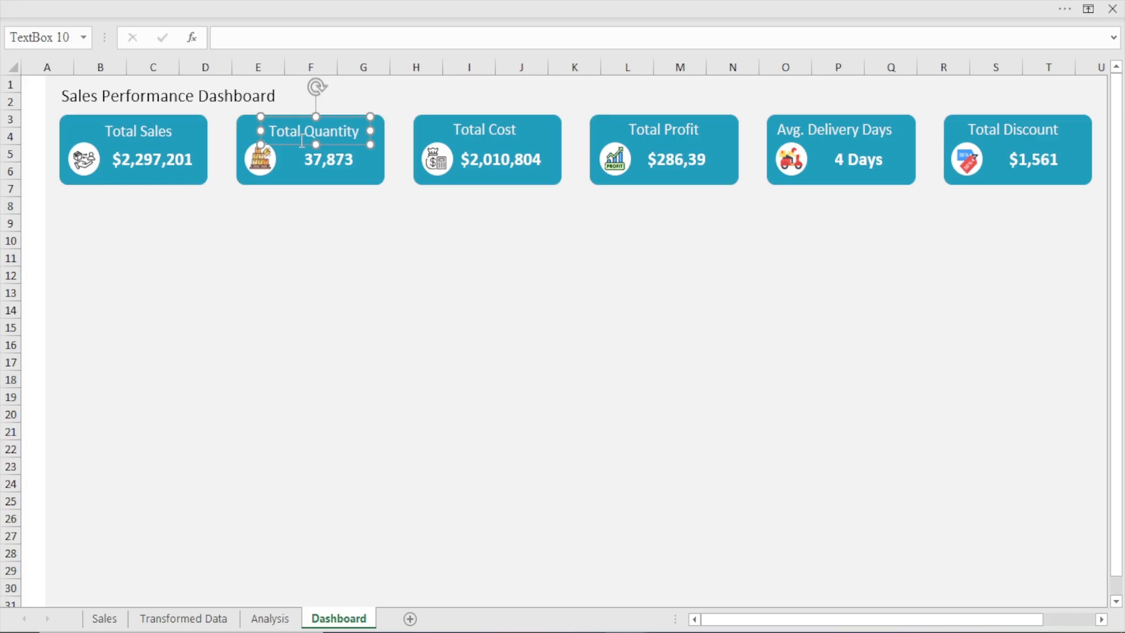
# Nudge the Total Cost label slightly right and down on its card
pyautogui.click(454, 134)
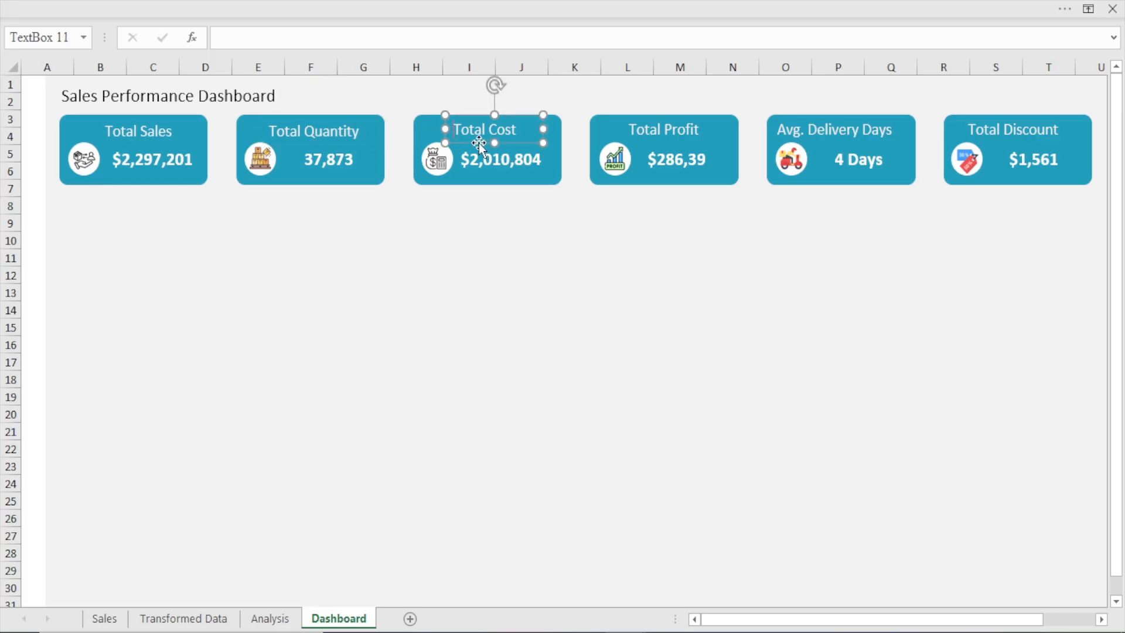
pyautogui.press('Right')
pyautogui.press('Right')
pyautogui.press('Right')
pyautogui.press('Down')
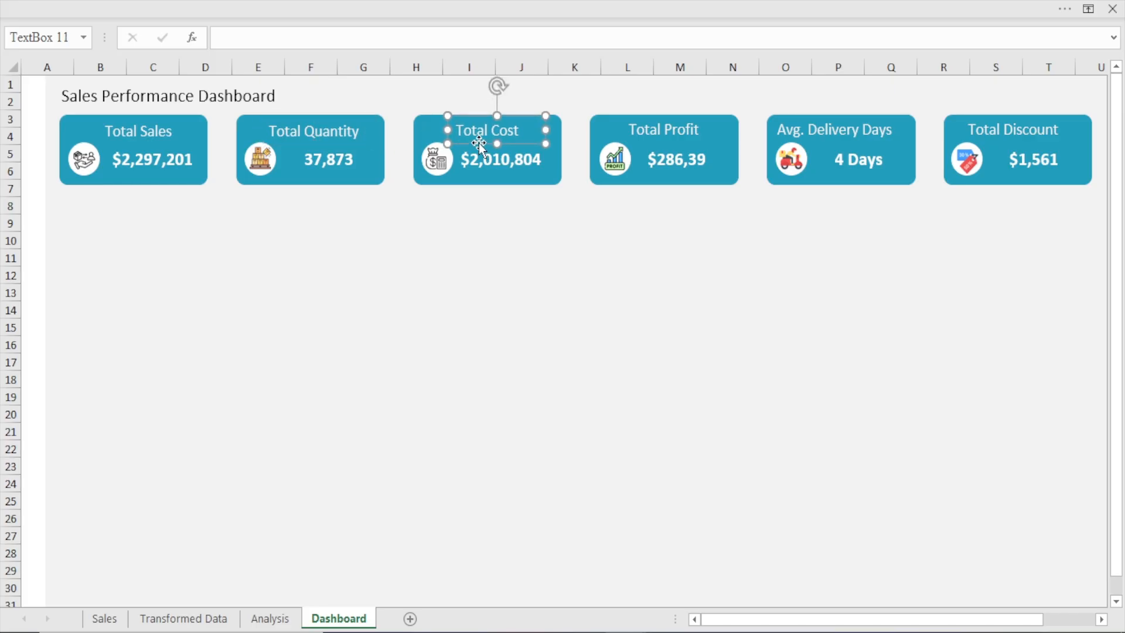
# Nudge the Total Profit label slightly right and down on its card
pyautogui.click(655, 134)
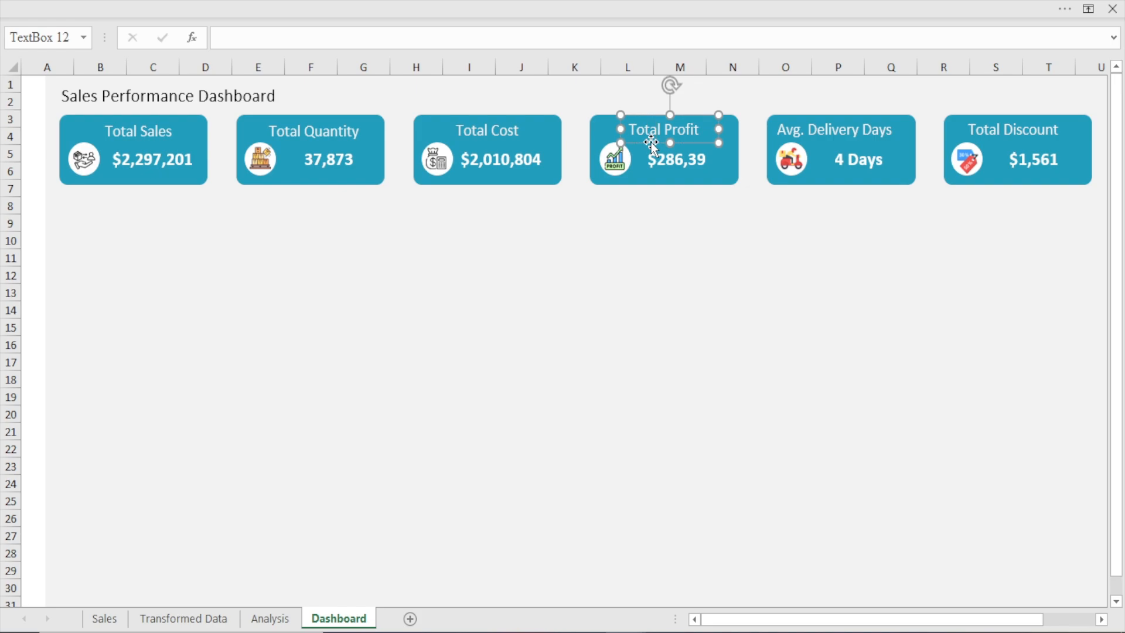
pyautogui.press('Right')
pyautogui.press('Right')
pyautogui.press('Right')
pyautogui.press('Down')
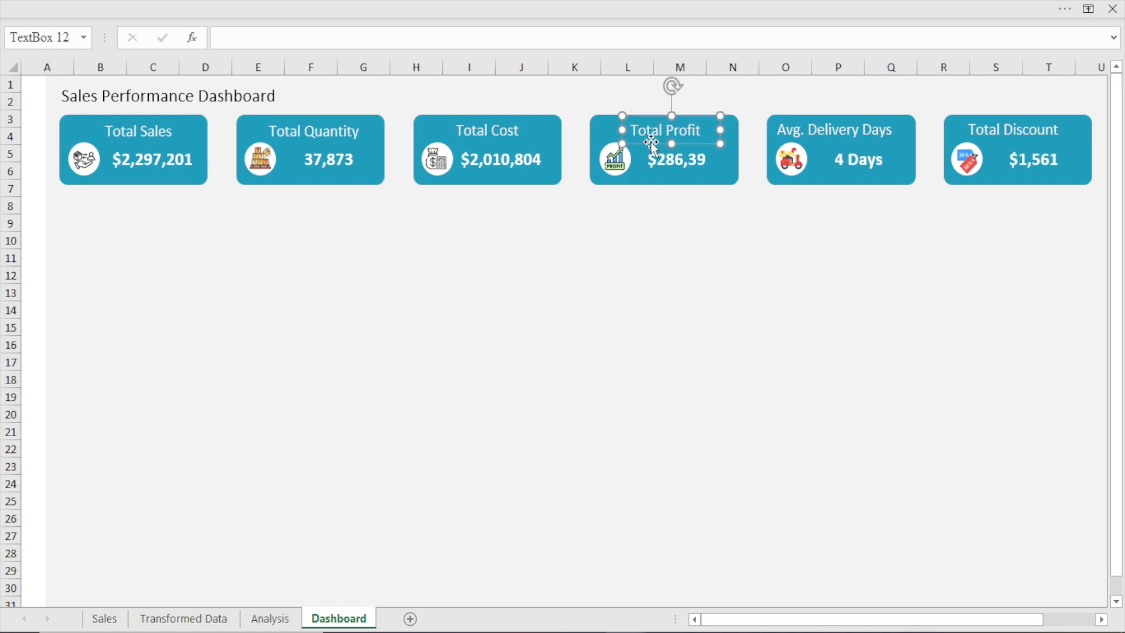
# Nudge the Avg. Delivery Days card's background rectangle slightly left
pyautogui.click(842, 134)
pyautogui.click(828, 147)
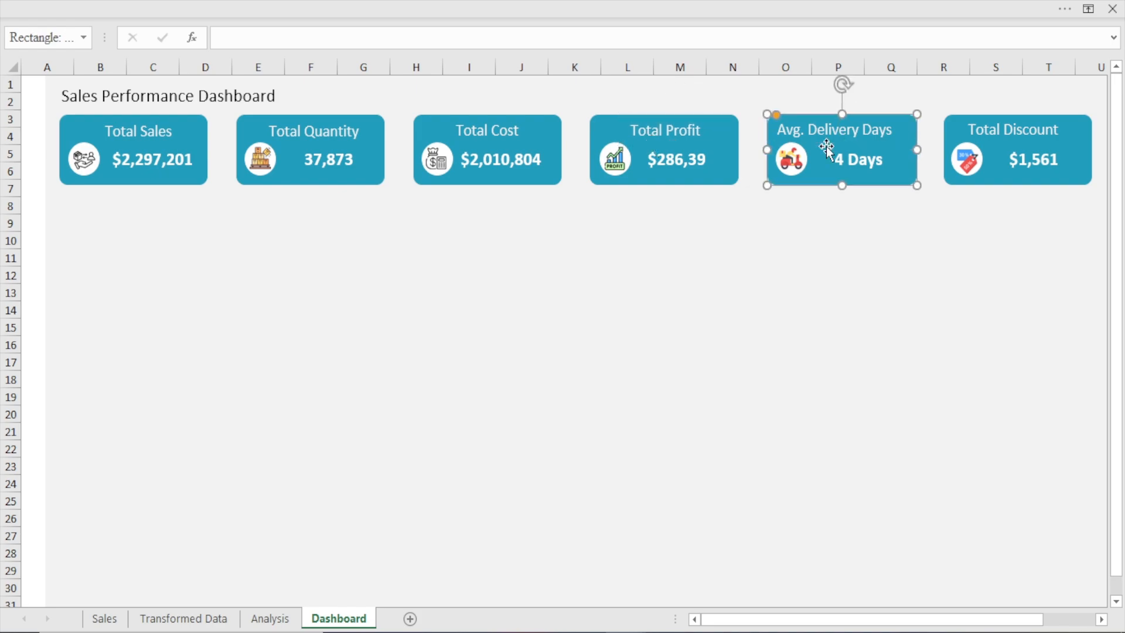
pyautogui.press('Left')
pyautogui.press('Left')
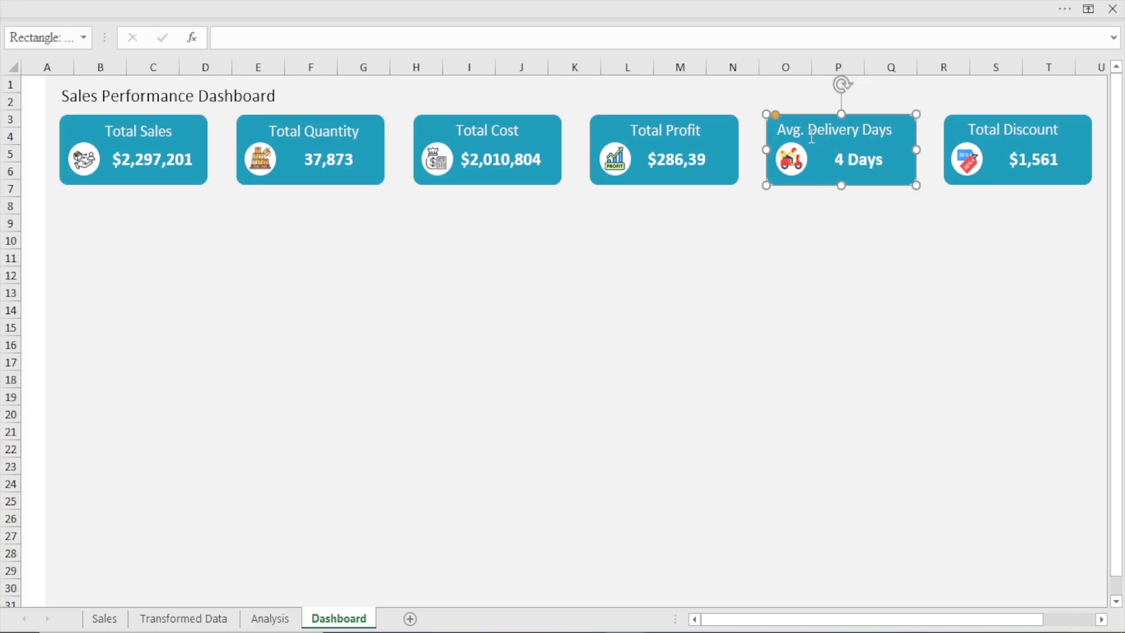
# Nudge the Avg. Delivery Days label right and narrow its text box to stay within the card
pyautogui.click(812, 136)
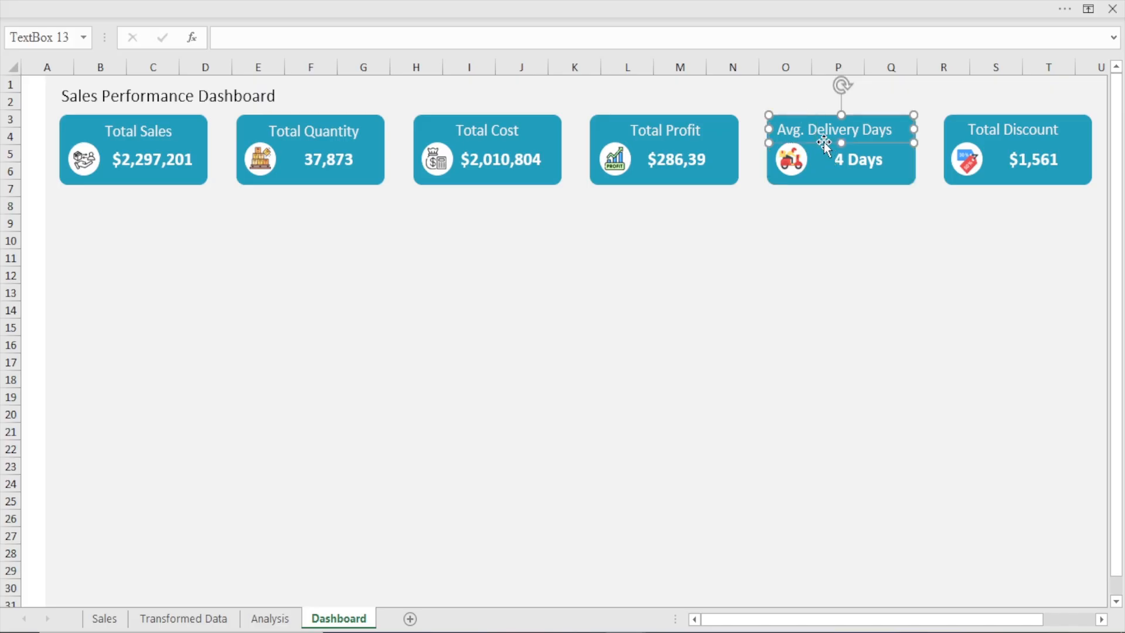
pyautogui.press('Right')
pyautogui.press('Right')
pyautogui.press('Right')
pyautogui.press('Right')
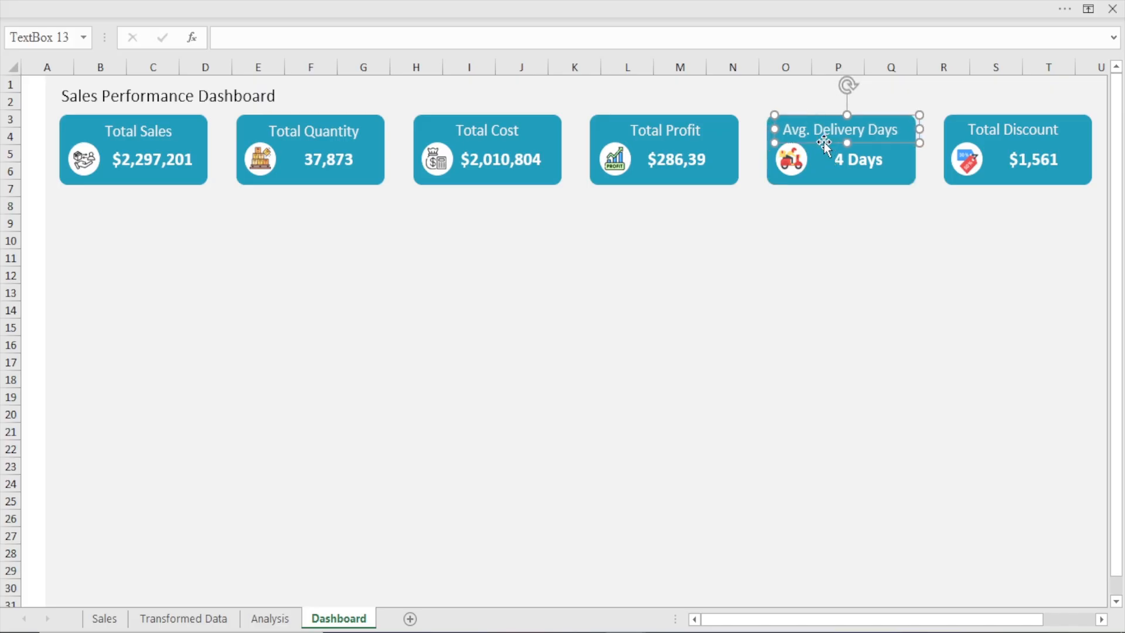
pyautogui.press('Right')
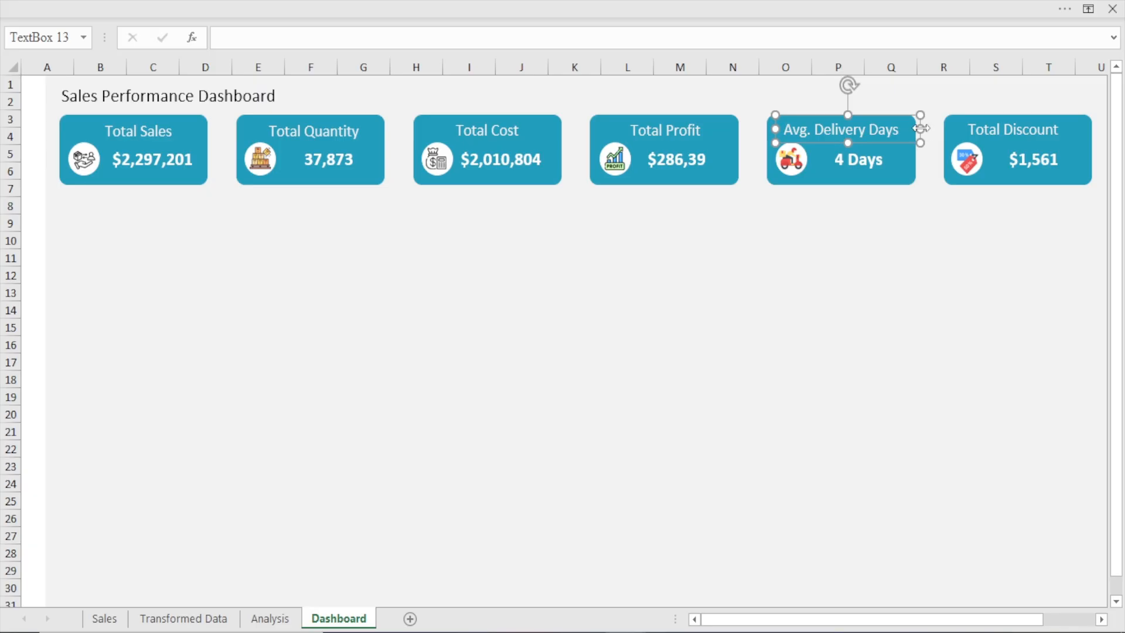
pyautogui.moveTo(919, 130); pyautogui.dragTo(910, 133)
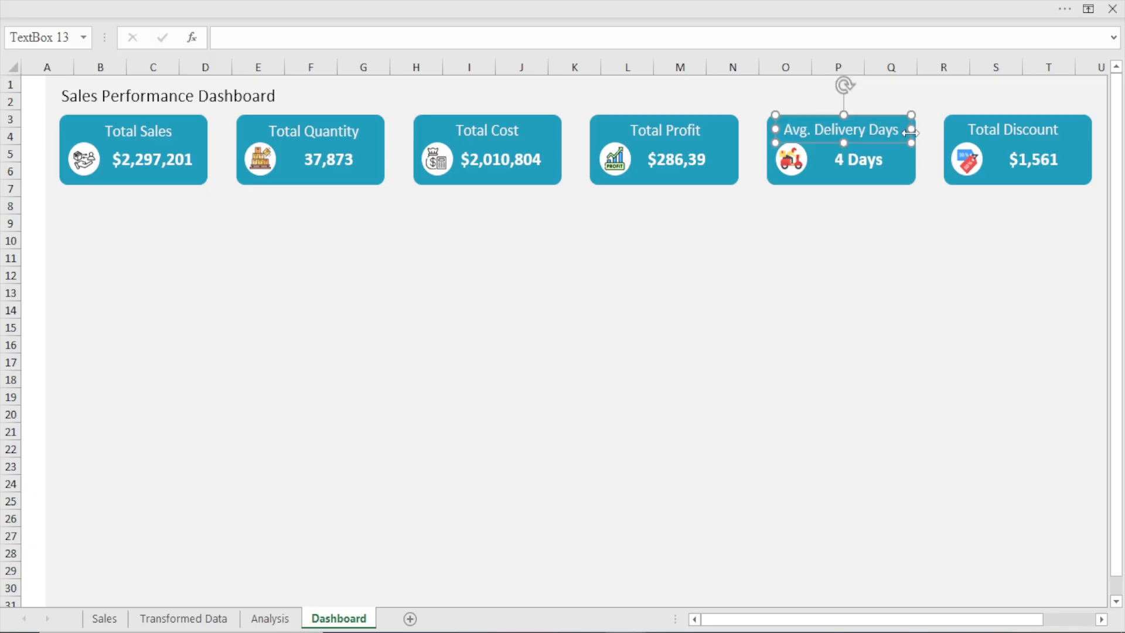
# Nudge the Total Discount label slightly right on its card
pyautogui.click(1007, 129)
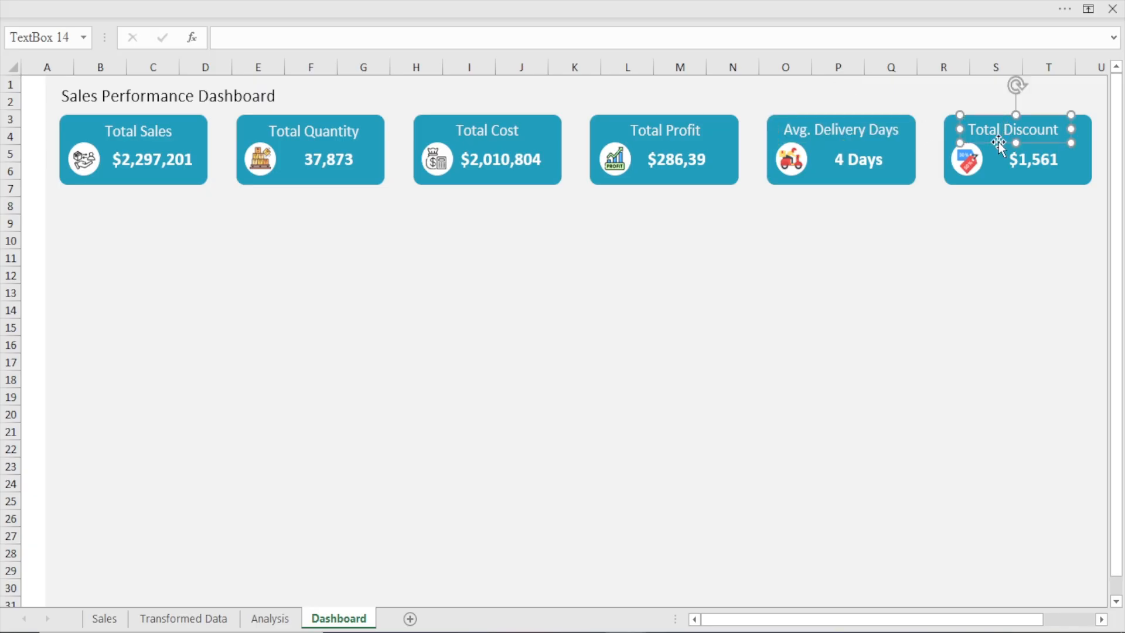
pyautogui.press('Right')
pyautogui.press('Right')
pyautogui.press('Right')
pyautogui.press('Right')
pyautogui.press('Right')
pyautogui.press('Right')
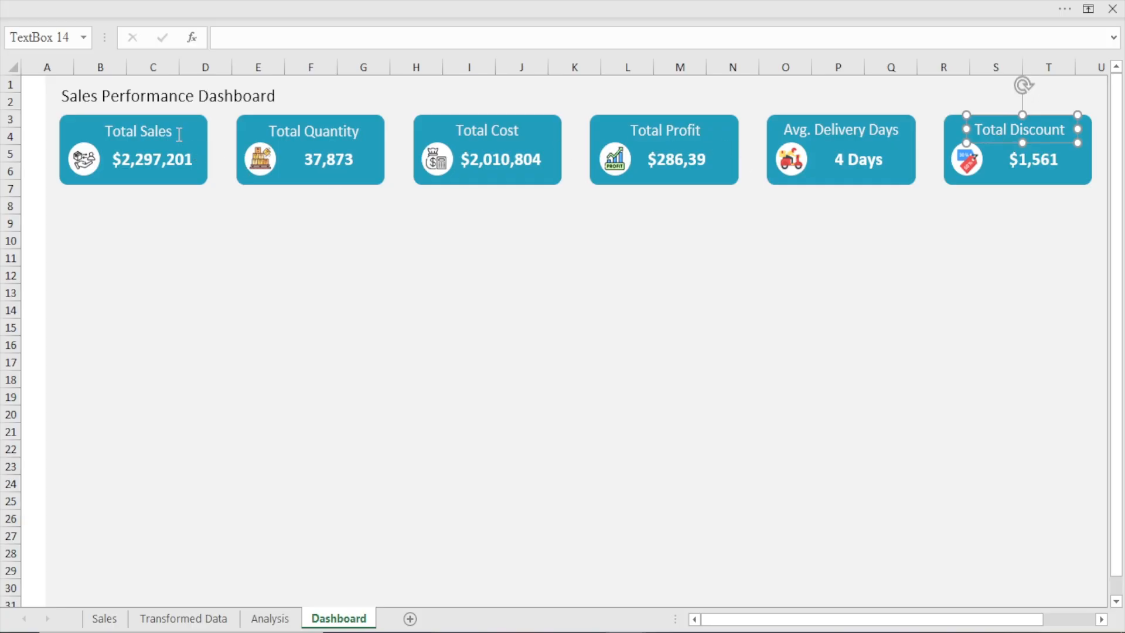
# Align all six card labels to one another with Align Bottom
pyautogui.keyDown('ctrl'); pyautogui.click(159, 128); pyautogui.keyUp('ctrl')
pyautogui.keyDown('ctrl'); pyautogui.click(338, 133); pyautogui.keyUp('ctrl')
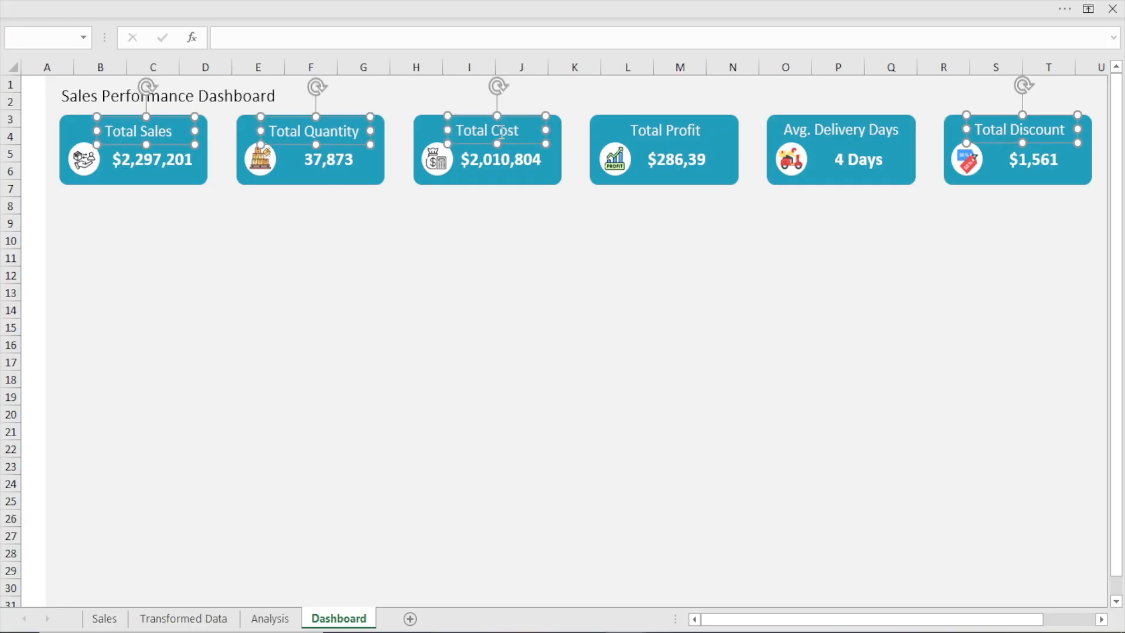
pyautogui.keyDown('ctrl'); pyautogui.click(462, 132); pyautogui.keyUp('ctrl')
pyautogui.keyDown('ctrl'); pyautogui.click(638, 130); pyautogui.keyUp('ctrl')
pyautogui.keyDown('ctrl'); pyautogui.click(851, 138); pyautogui.keyUp('ctrl')
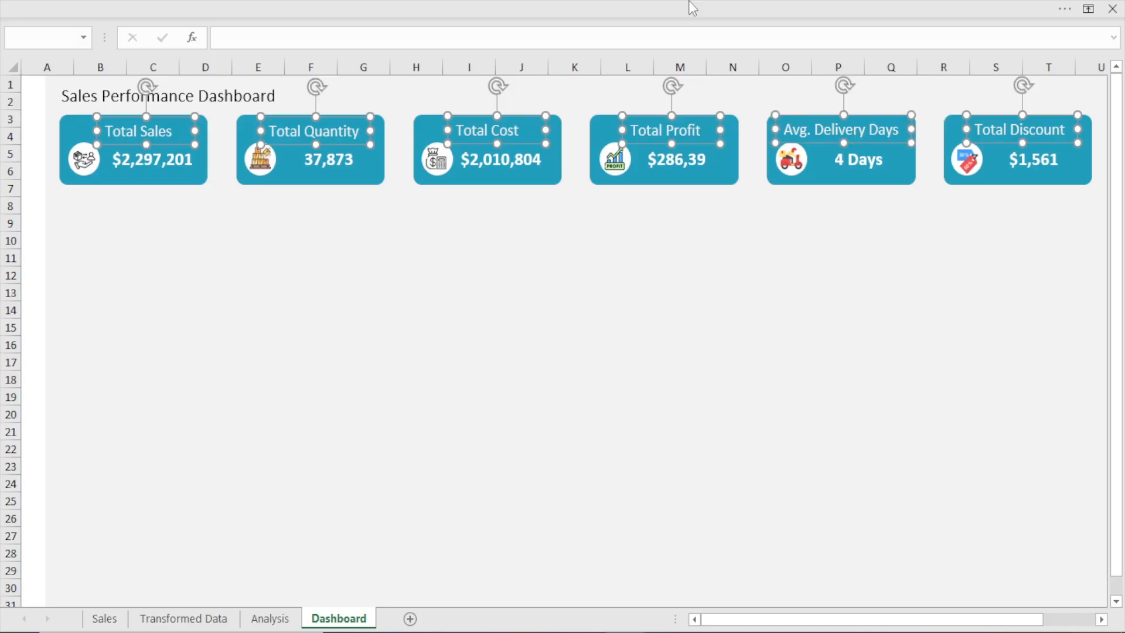
pyautogui.click(554, 5)
pyautogui.click(801, 47)
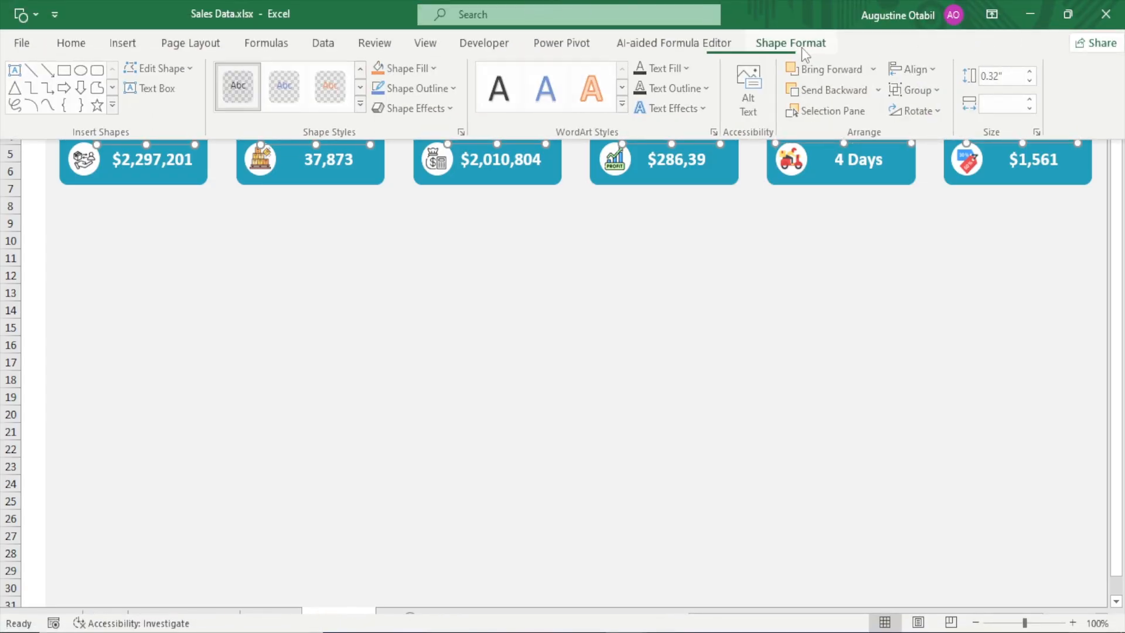
pyautogui.click(930, 70)
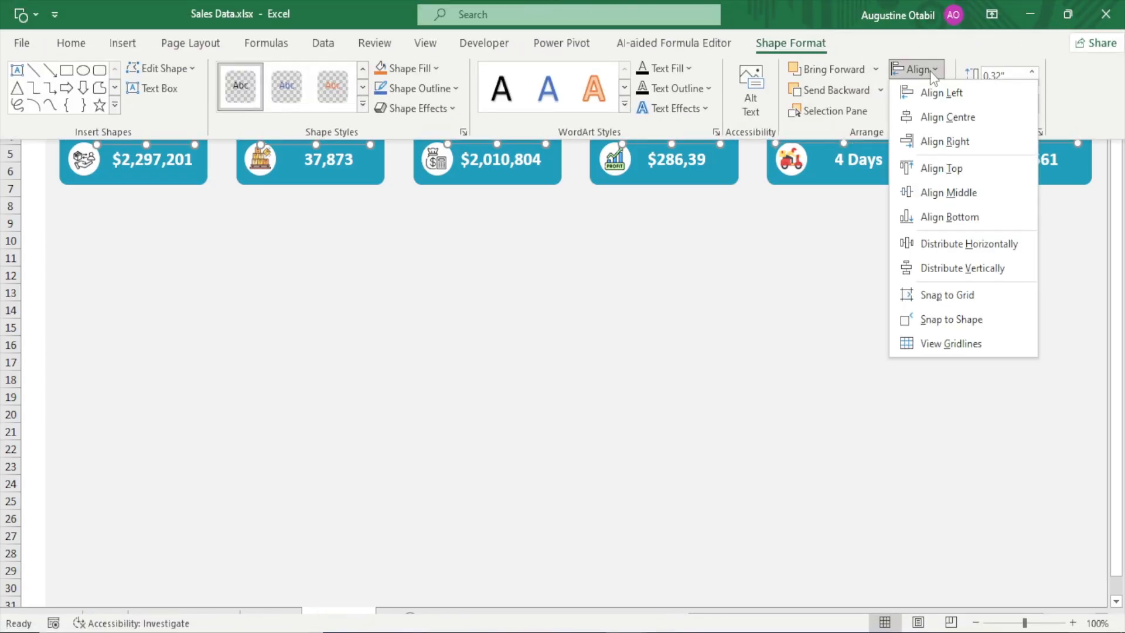
pyautogui.click(962, 223)
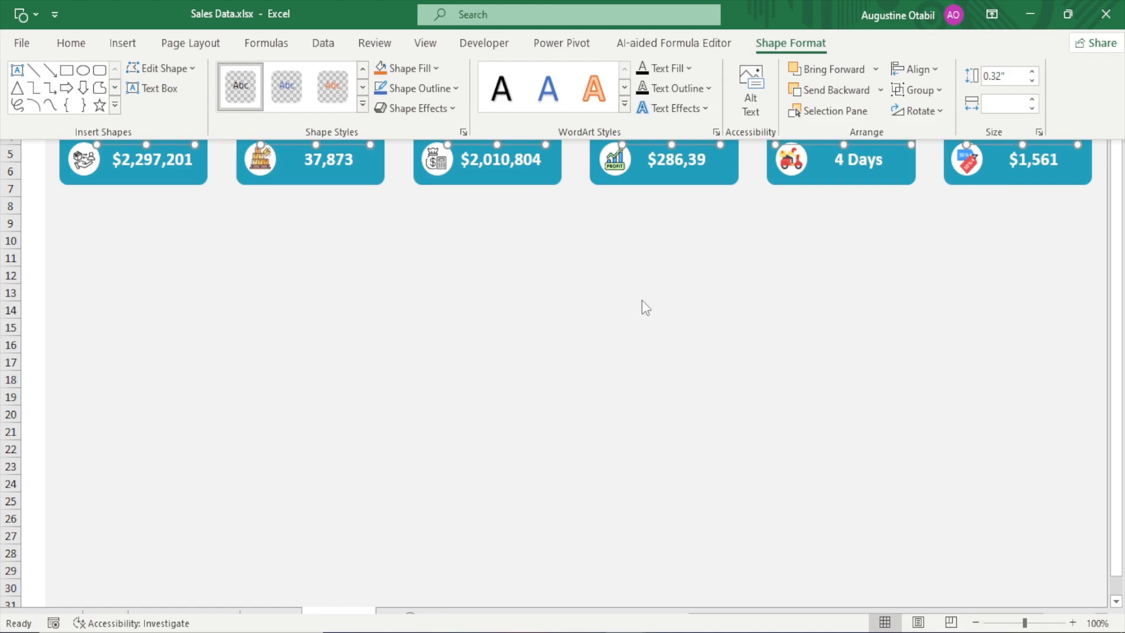
pyautogui.click(554, 292)
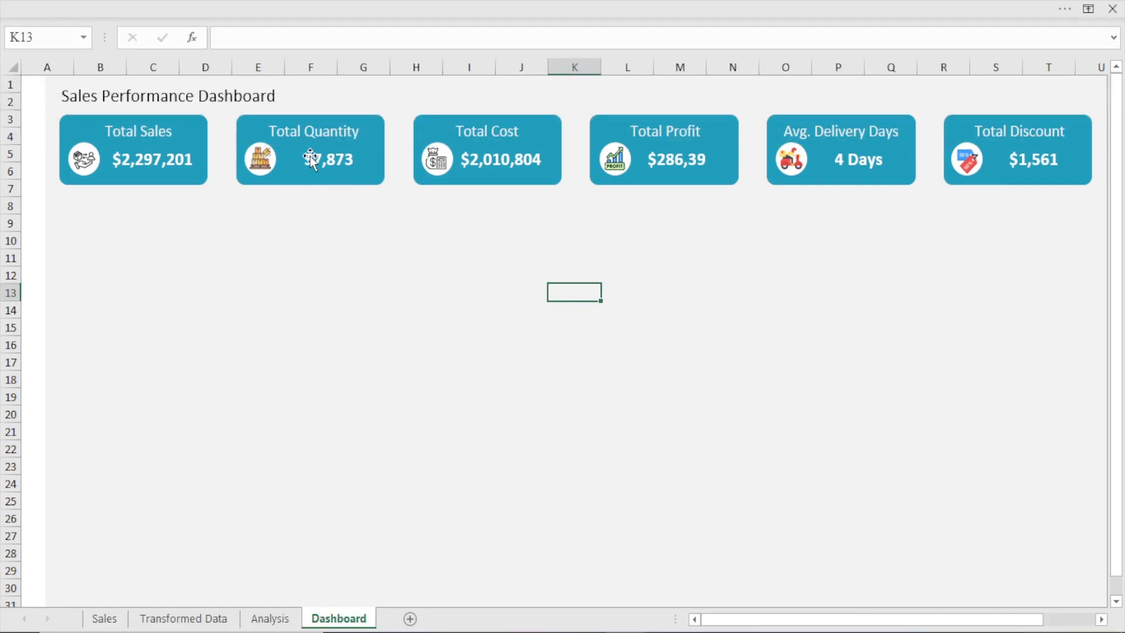
# Move the Total Quantity value slightly left and the Total Cost value slightly right on their cards
pyautogui.click(324, 171)
pyautogui.moveTo(325, 170); pyautogui.dragTo(320, 170)
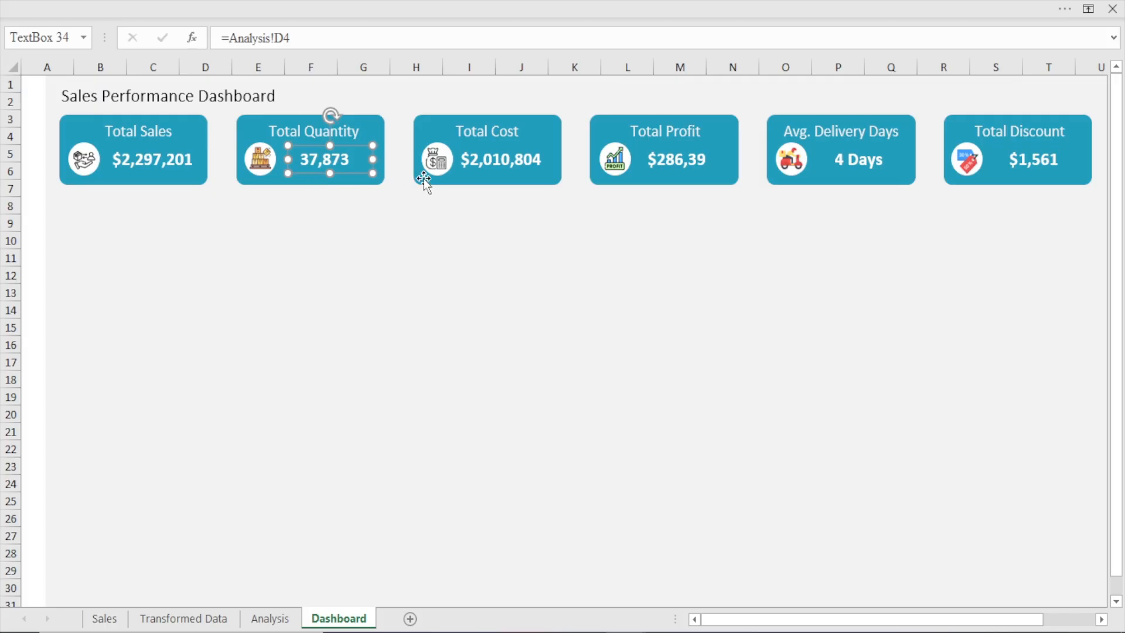
pyautogui.click(525, 159)
pyautogui.press('Right')
pyautogui.press('Right')
pyautogui.press('Right')
pyautogui.press('Right')
pyautogui.press('Right')
pyautogui.press('Right')
pyautogui.press('Right')
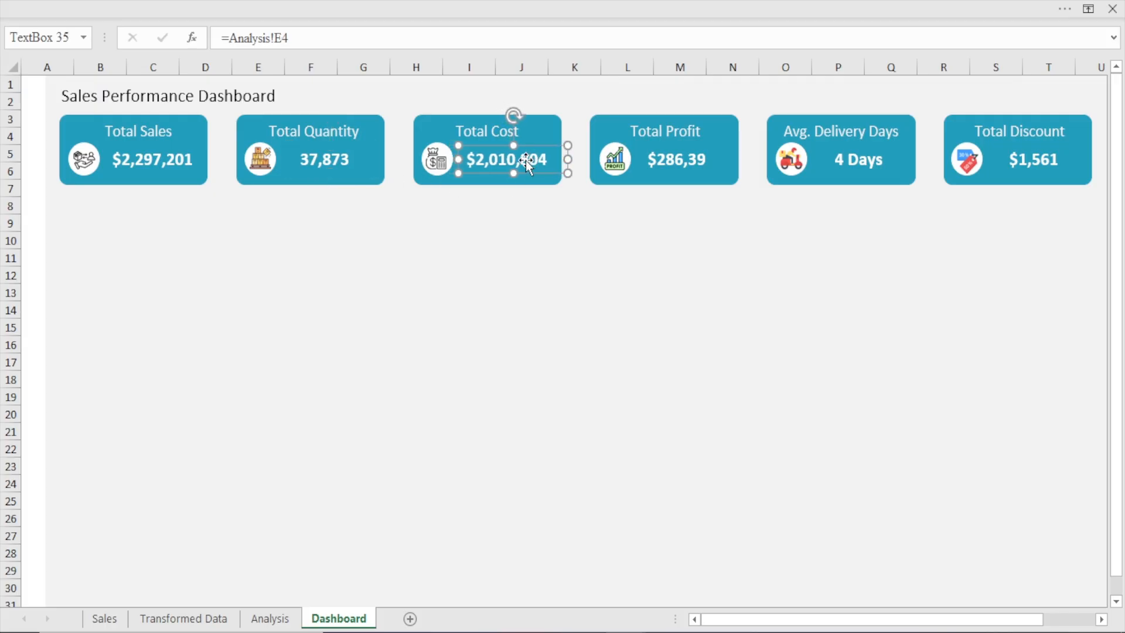
# Nudge the Total Profit value slightly right and the Avg. Delivery Days value slightly left
pyautogui.click(681, 158)
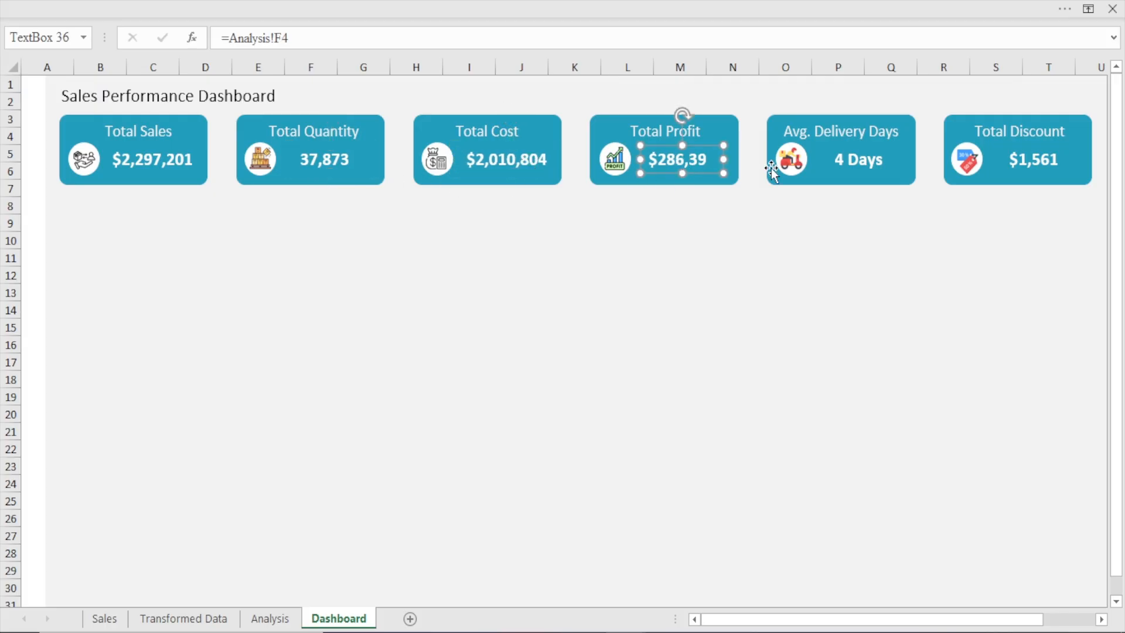
pyautogui.press('Right')
pyautogui.press('Right')
pyautogui.click(852, 159)
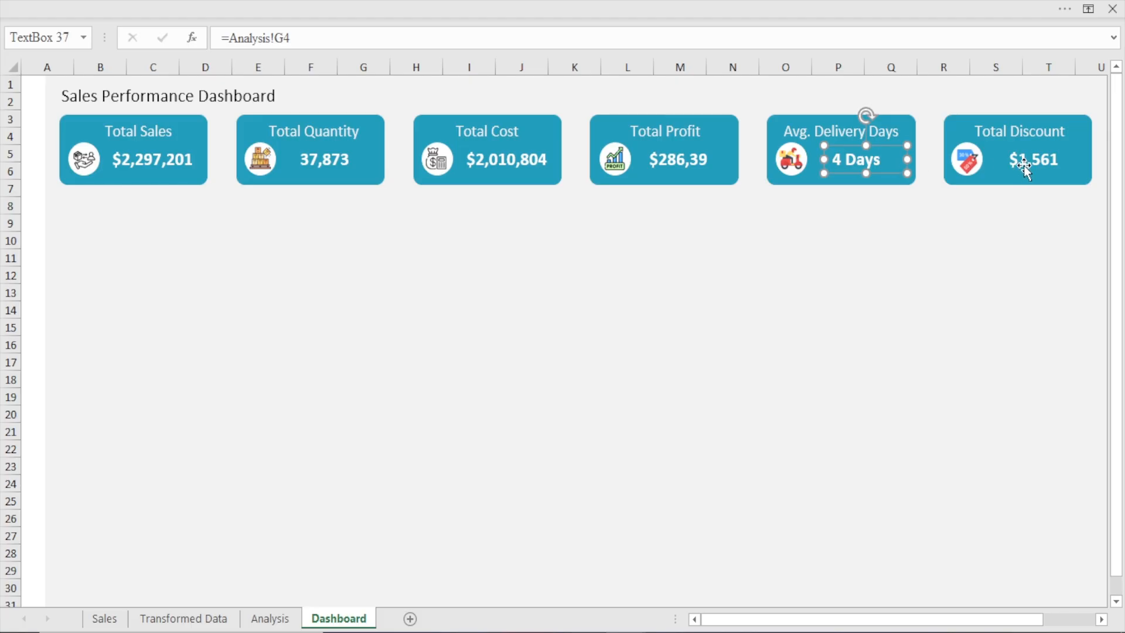
# Nudge the Total Discount value slightly left on its card
pyautogui.click(1023, 164)
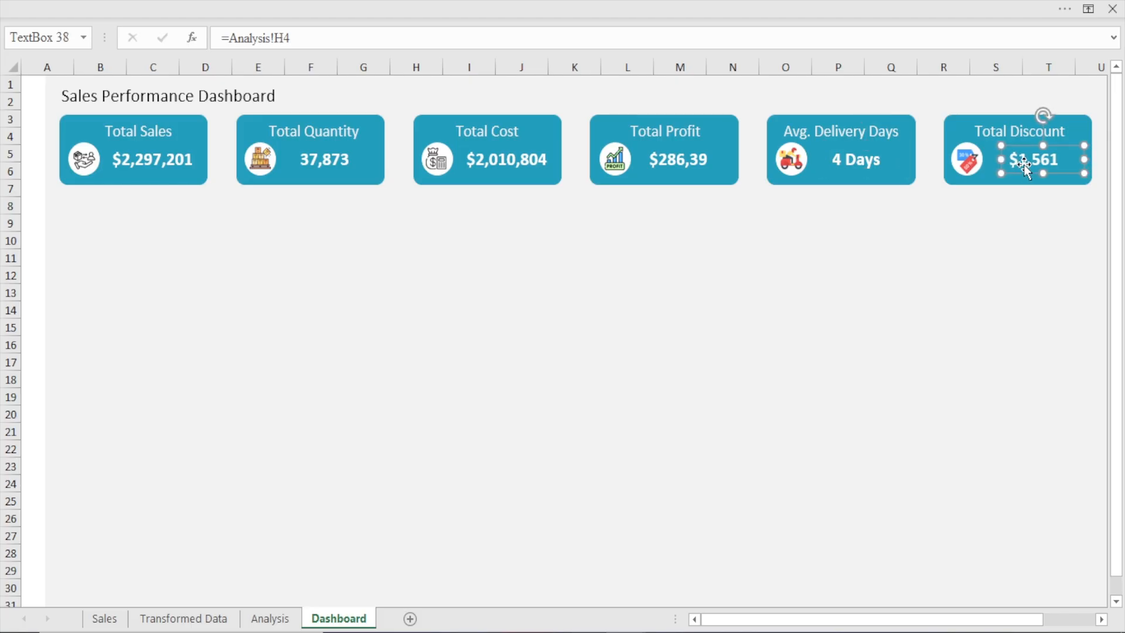
pyautogui.press('Left')
pyautogui.press('Left')
pyautogui.press('Left')
pyautogui.press('Left')
pyautogui.press('Left')
pyautogui.click(800, 271)
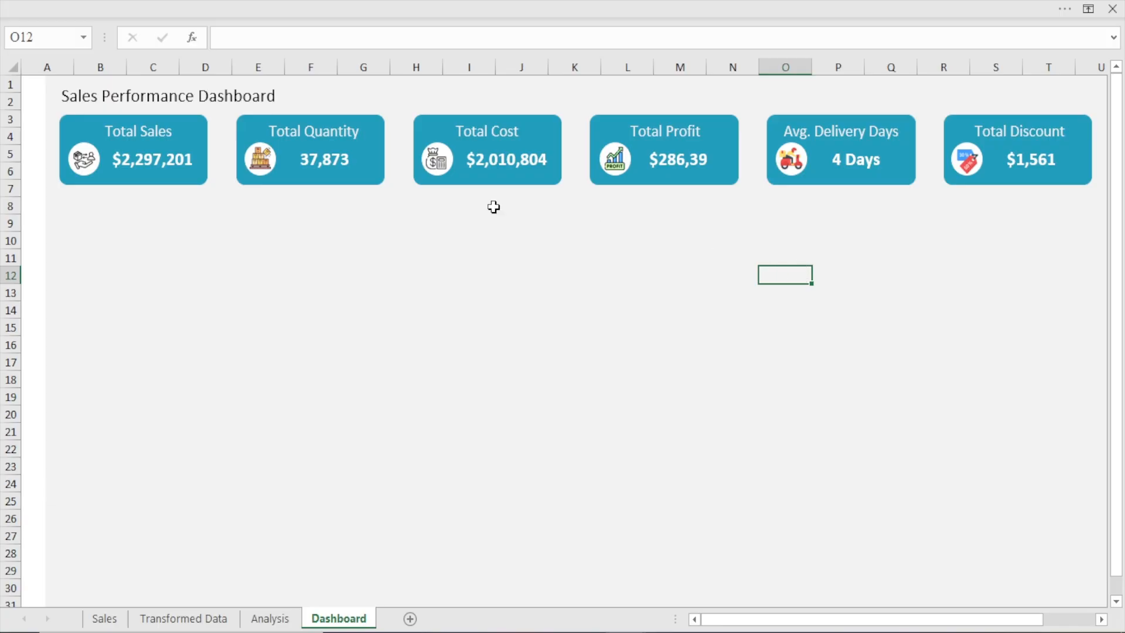
# Hide the formula bar to give the dashboard more room
pyautogui.click(311, 1)
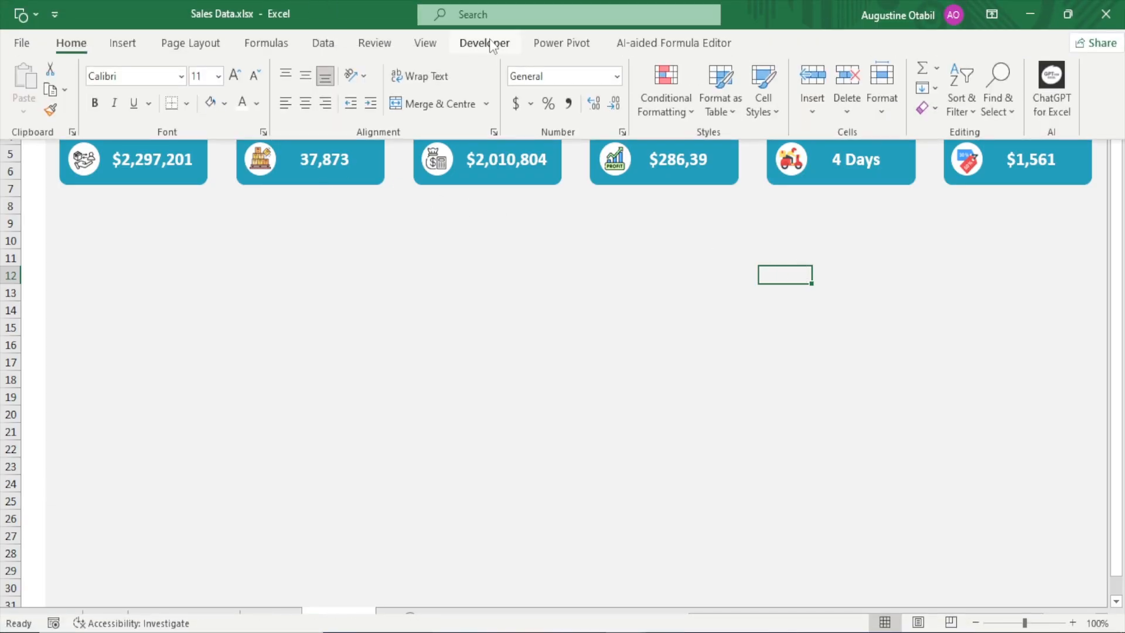
pyautogui.click(423, 47)
pyautogui.click(277, 73)
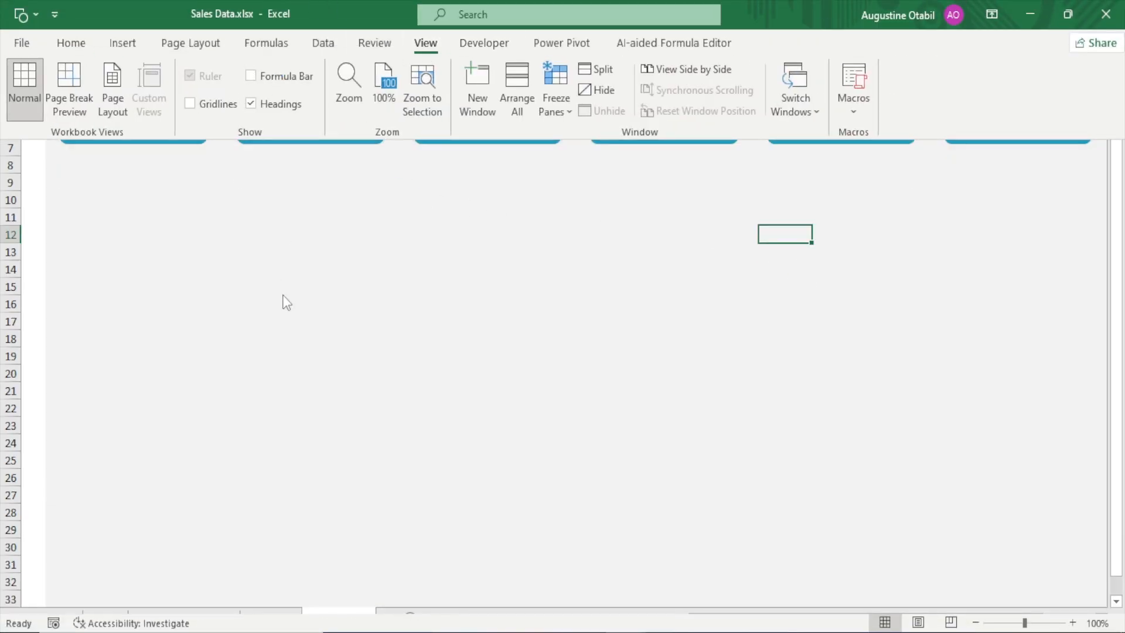
pyautogui.click(284, 301)
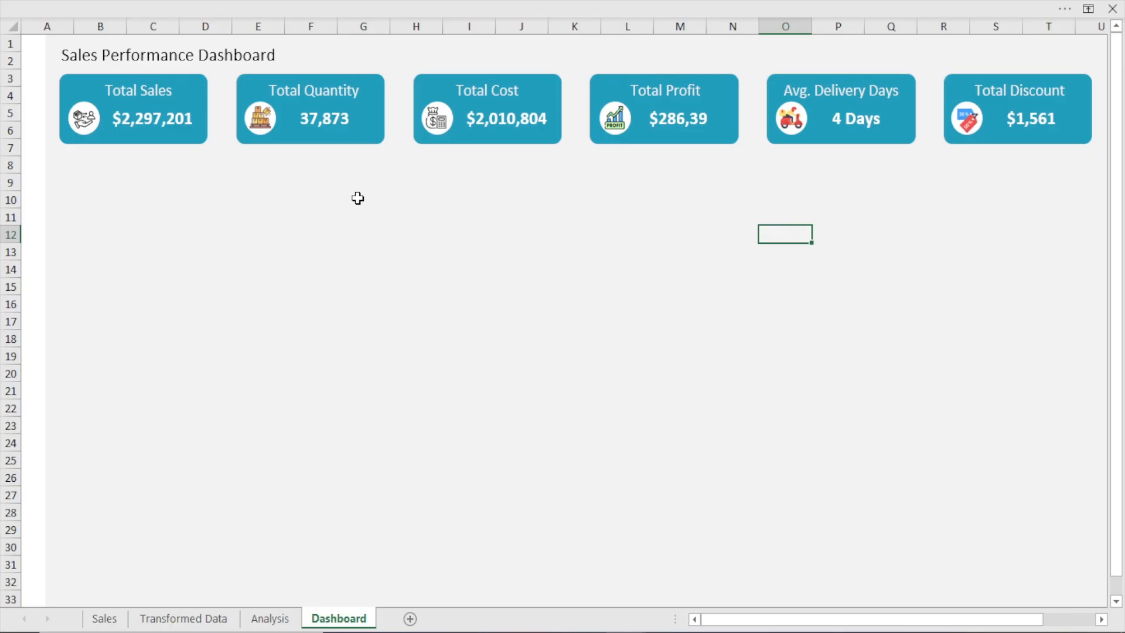